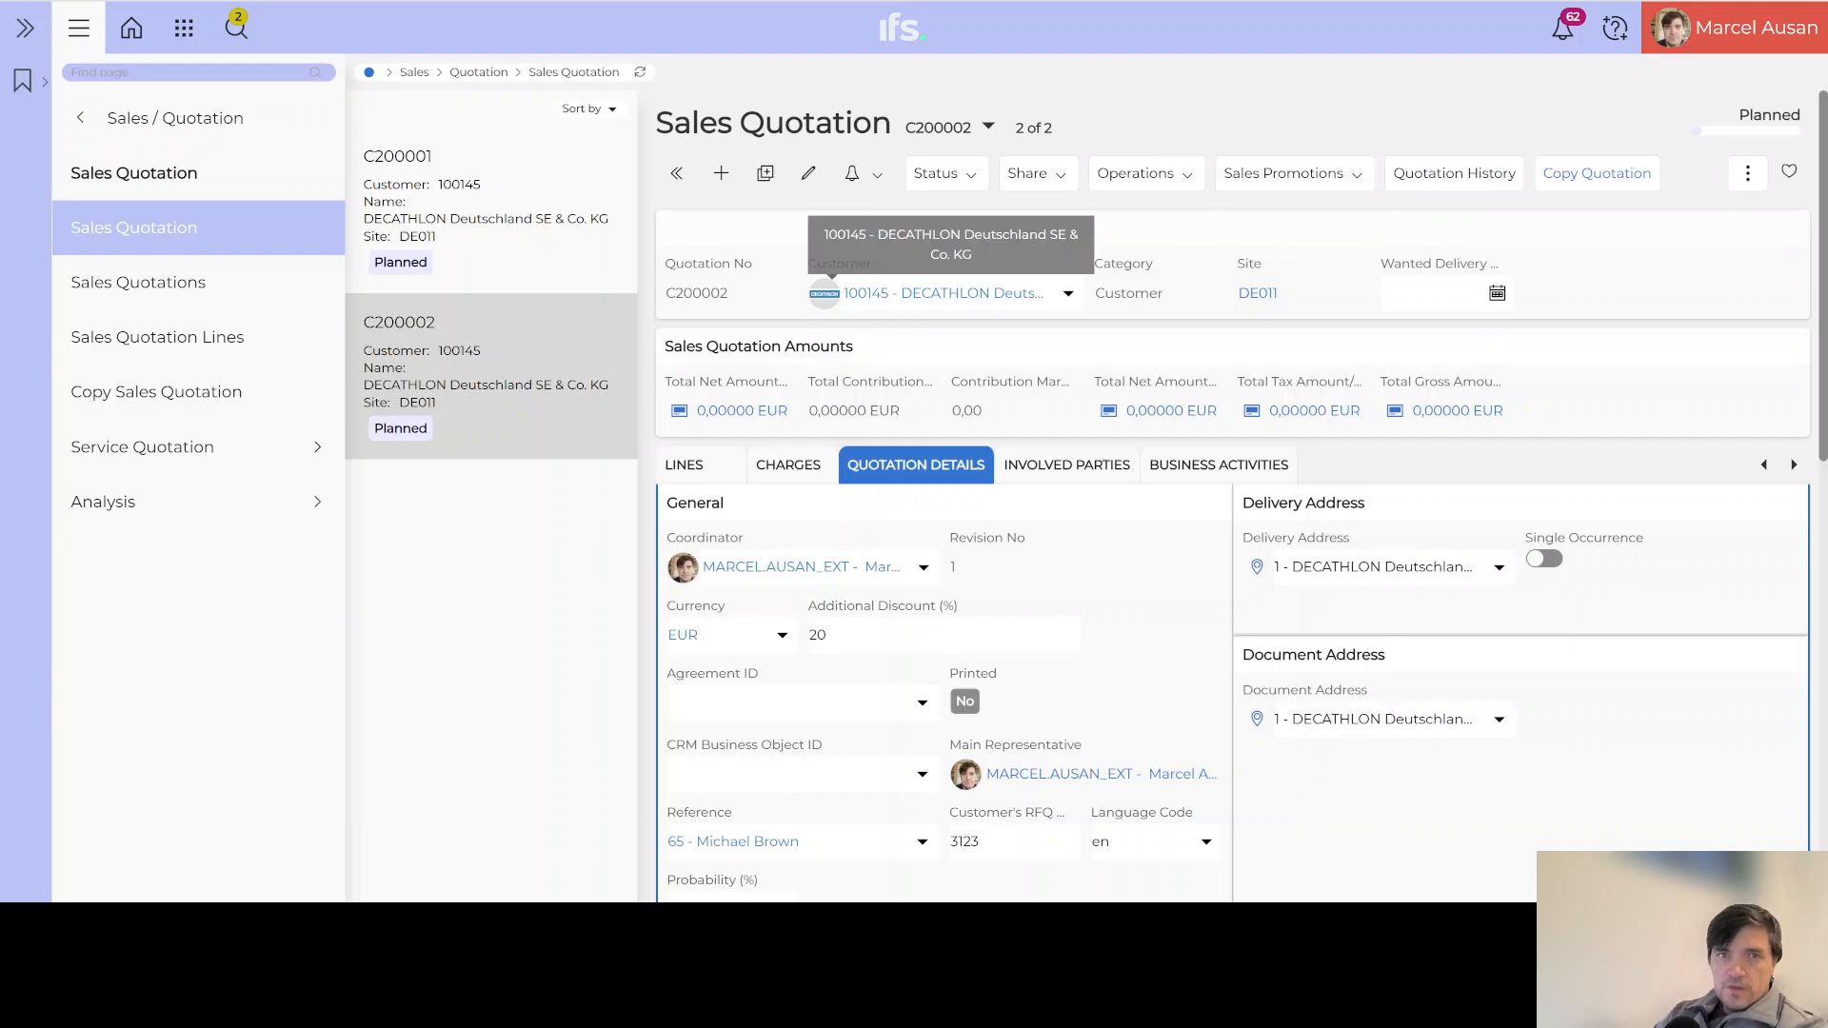
Step: Load quotation C200001 and review its details: 4000 EUR net amount, 90% probability
{"action": "left_click", "coordinate": [451, 246]}
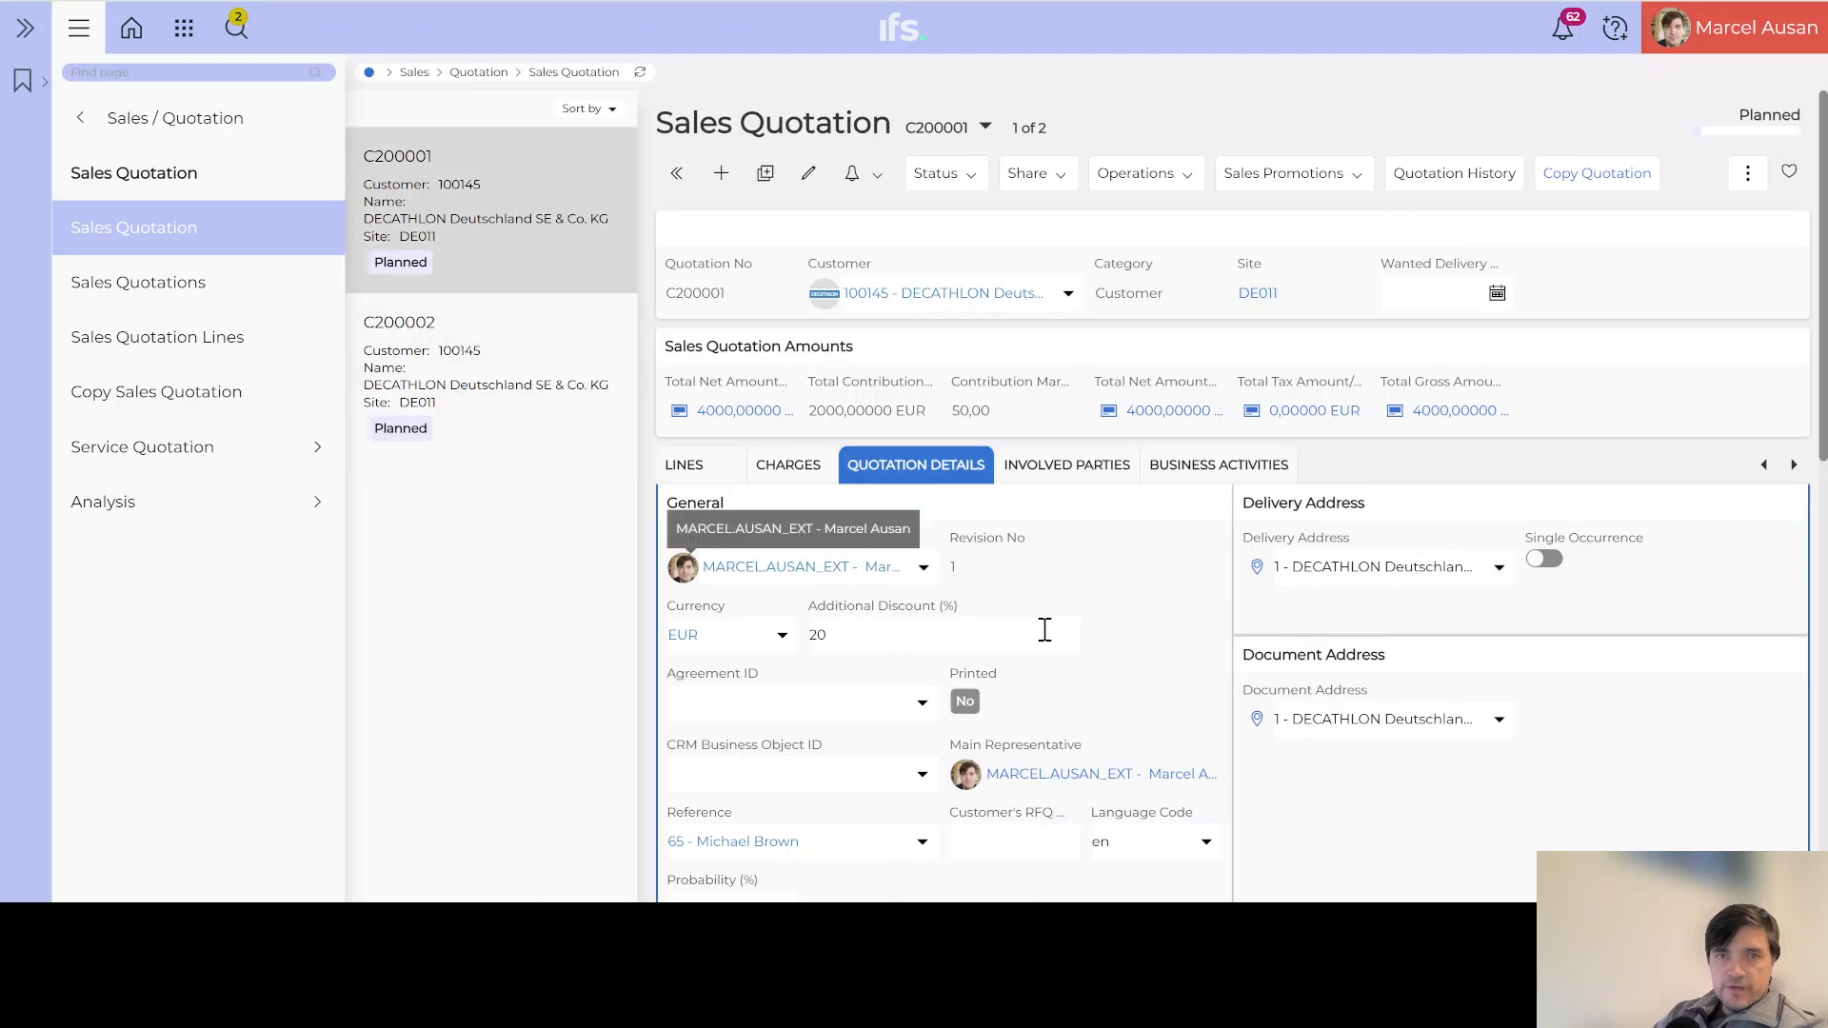
{"action": "scroll", "coordinate": [1045, 628], "scroll_direction": "down", "scroll_amount": 3}
{"action": "scroll", "coordinate": [1110, 624], "scroll_direction": "down", "scroll_amount": 3}
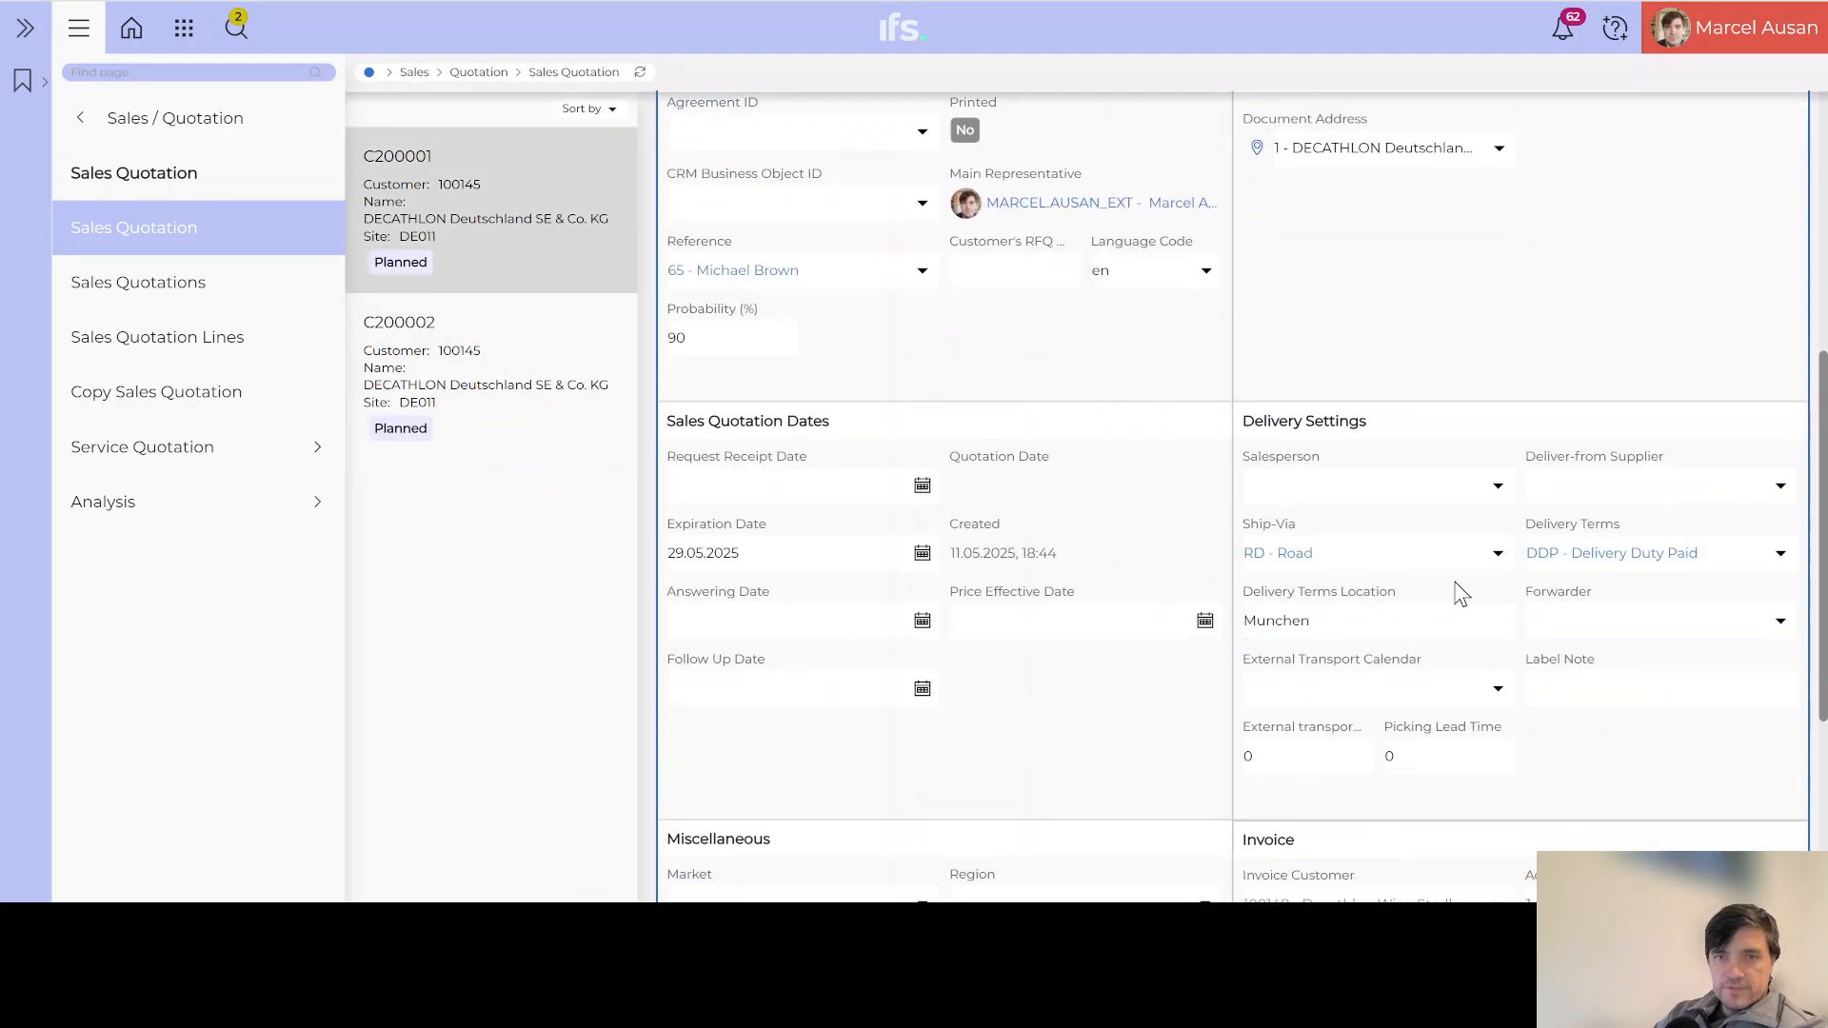
{"action": "scroll", "coordinate": [1638, 560], "scroll_direction": "down", "scroll_amount": 4}
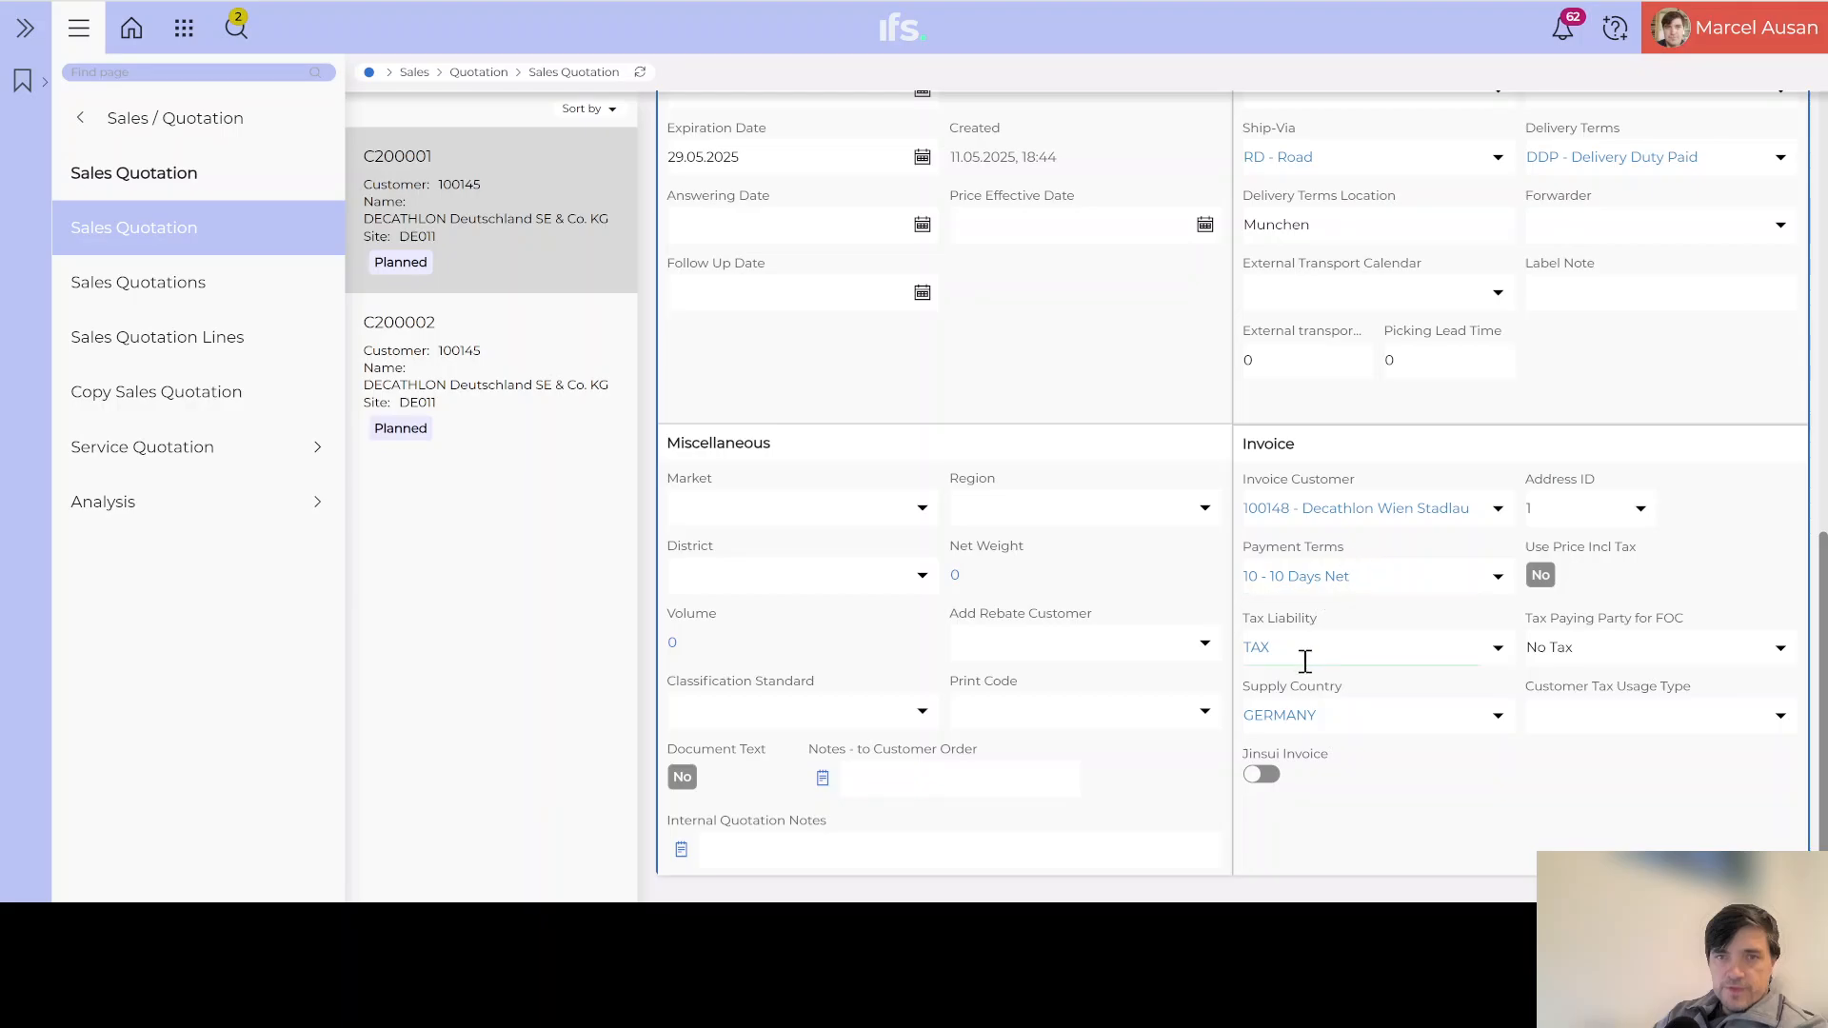
{"action": "scroll", "coordinate": [1303, 659], "scroll_direction": "up", "scroll_amount": 3}
{"action": "scroll", "coordinate": [1303, 661], "scroll_direction": "up", "scroll_amount": 7}
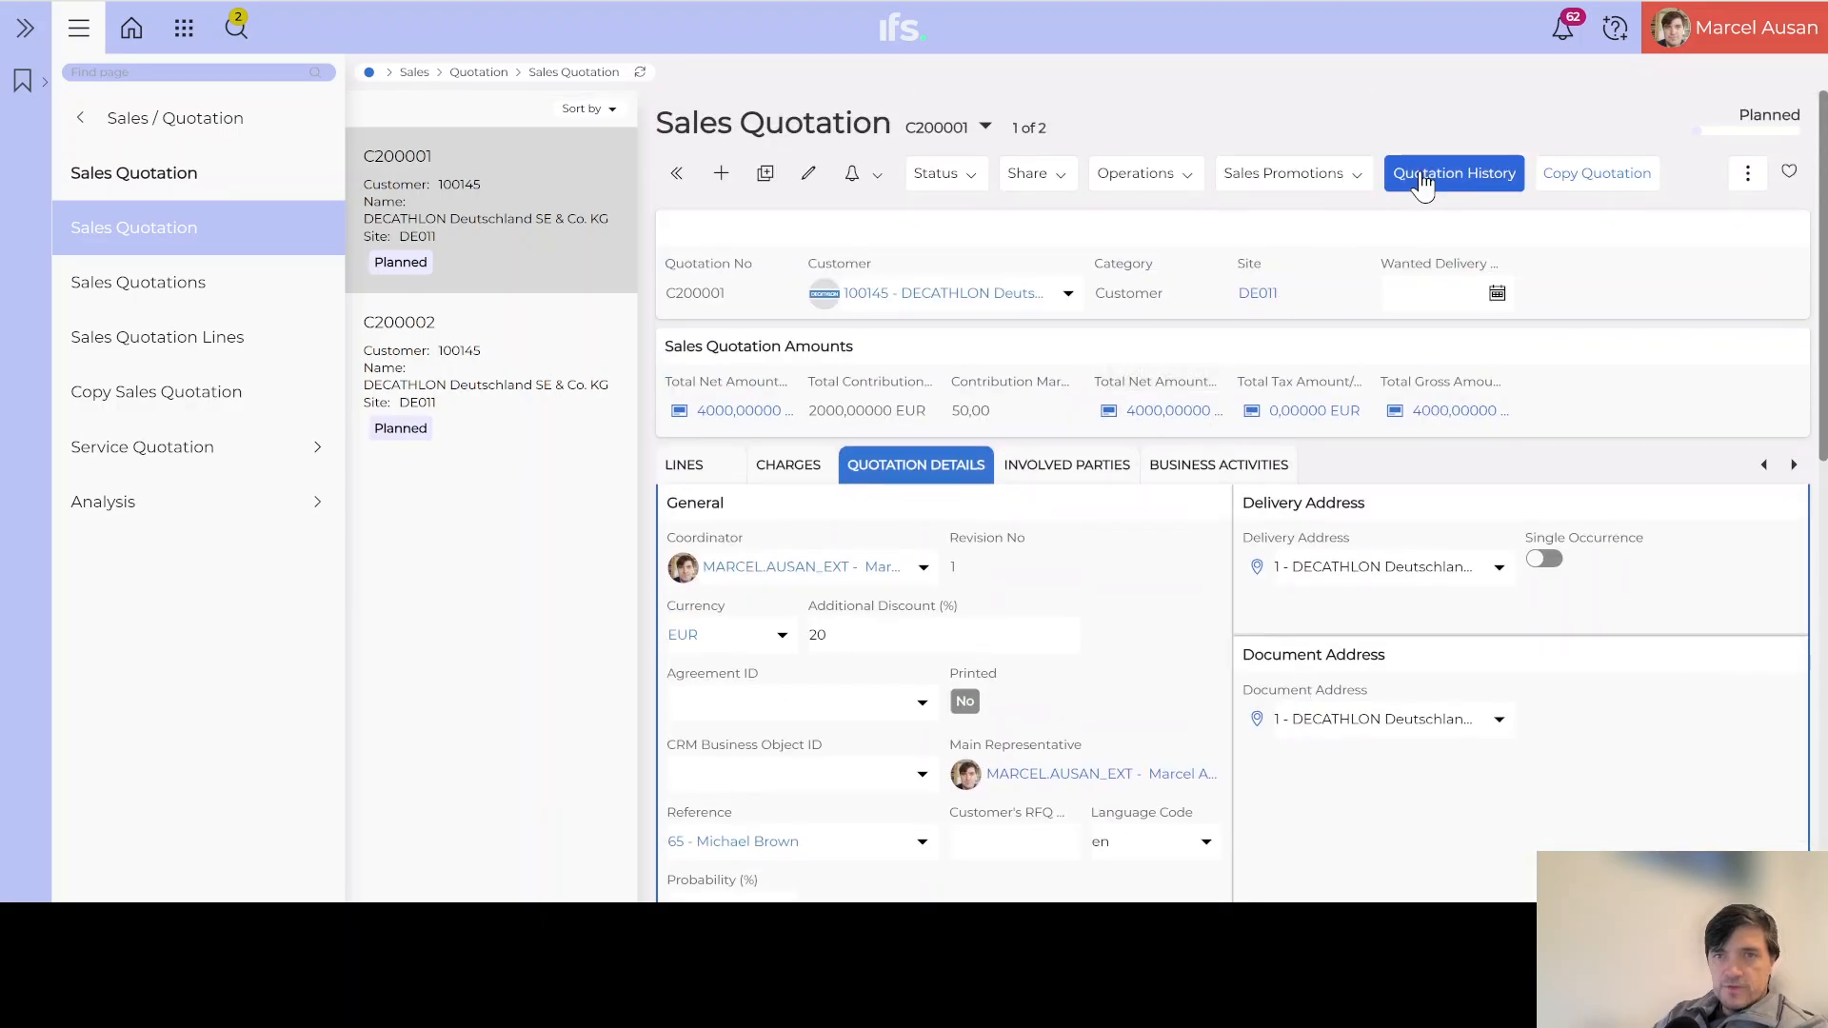
{"action": "left_click", "coordinate": [1462, 181]}
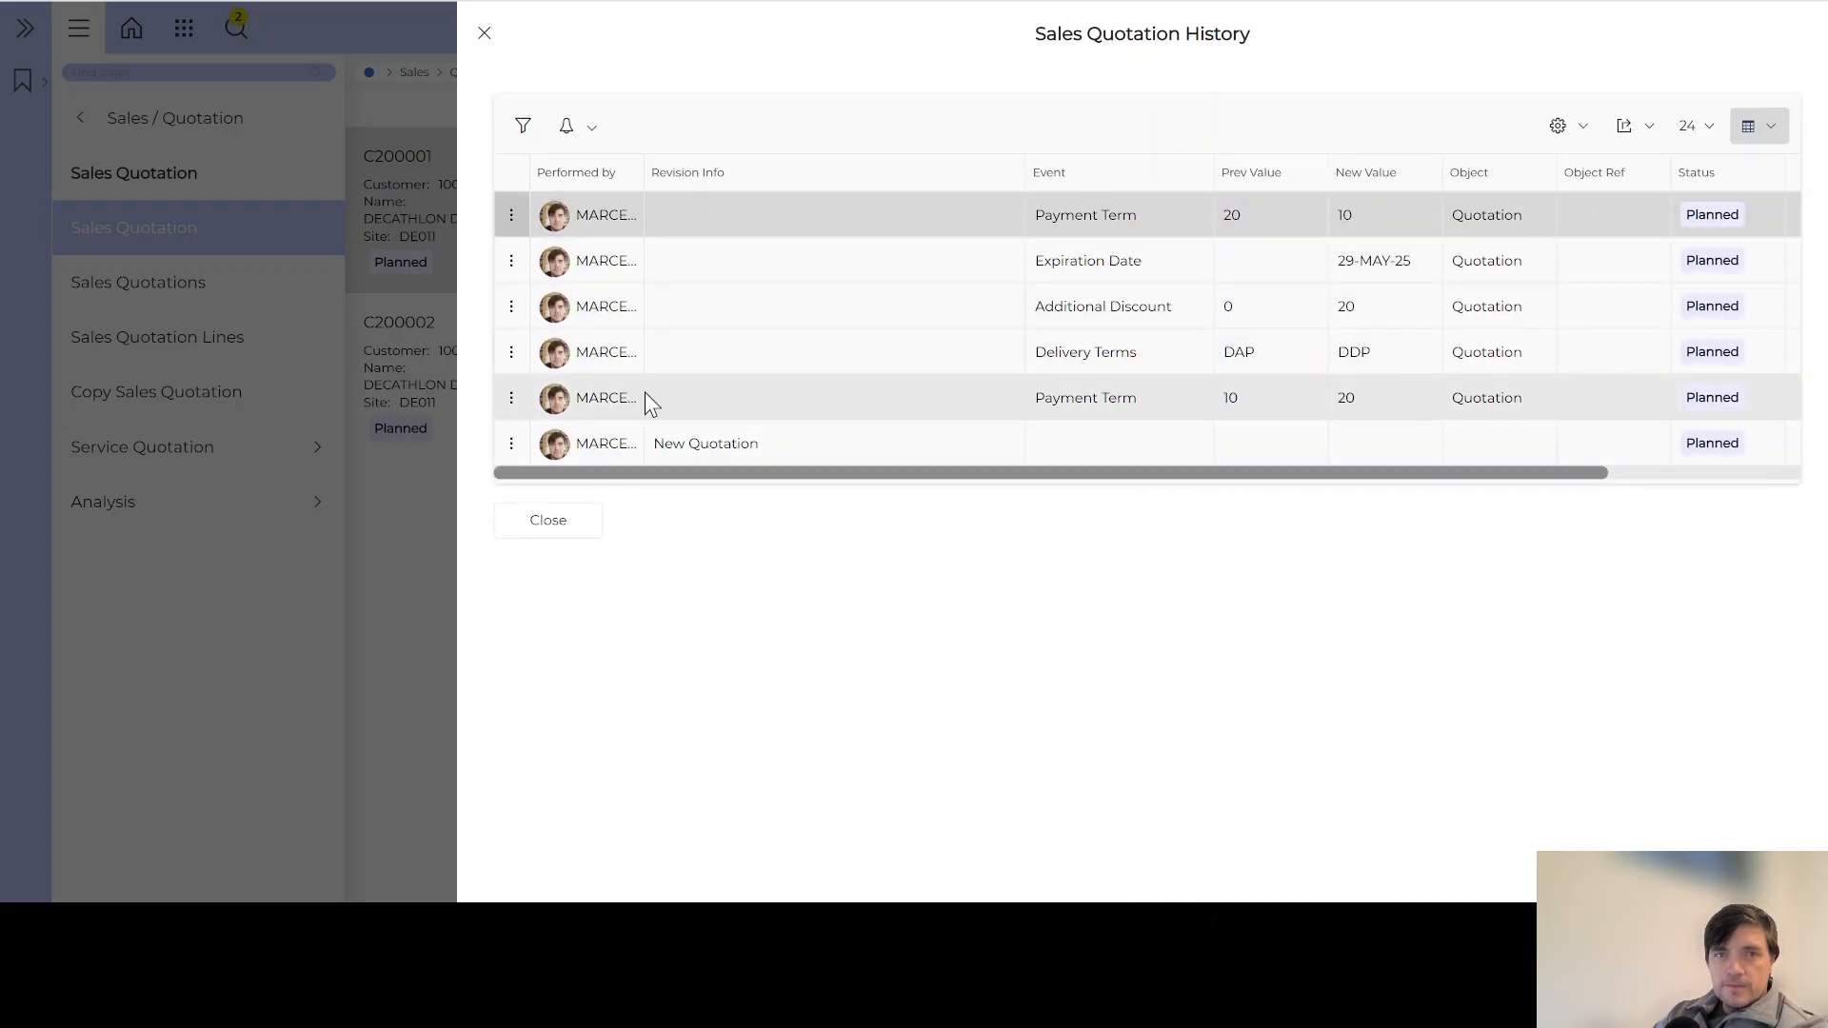
{"action": "left_click_drag", "start_coordinate": [644, 172], "coordinate": [759, 179]}
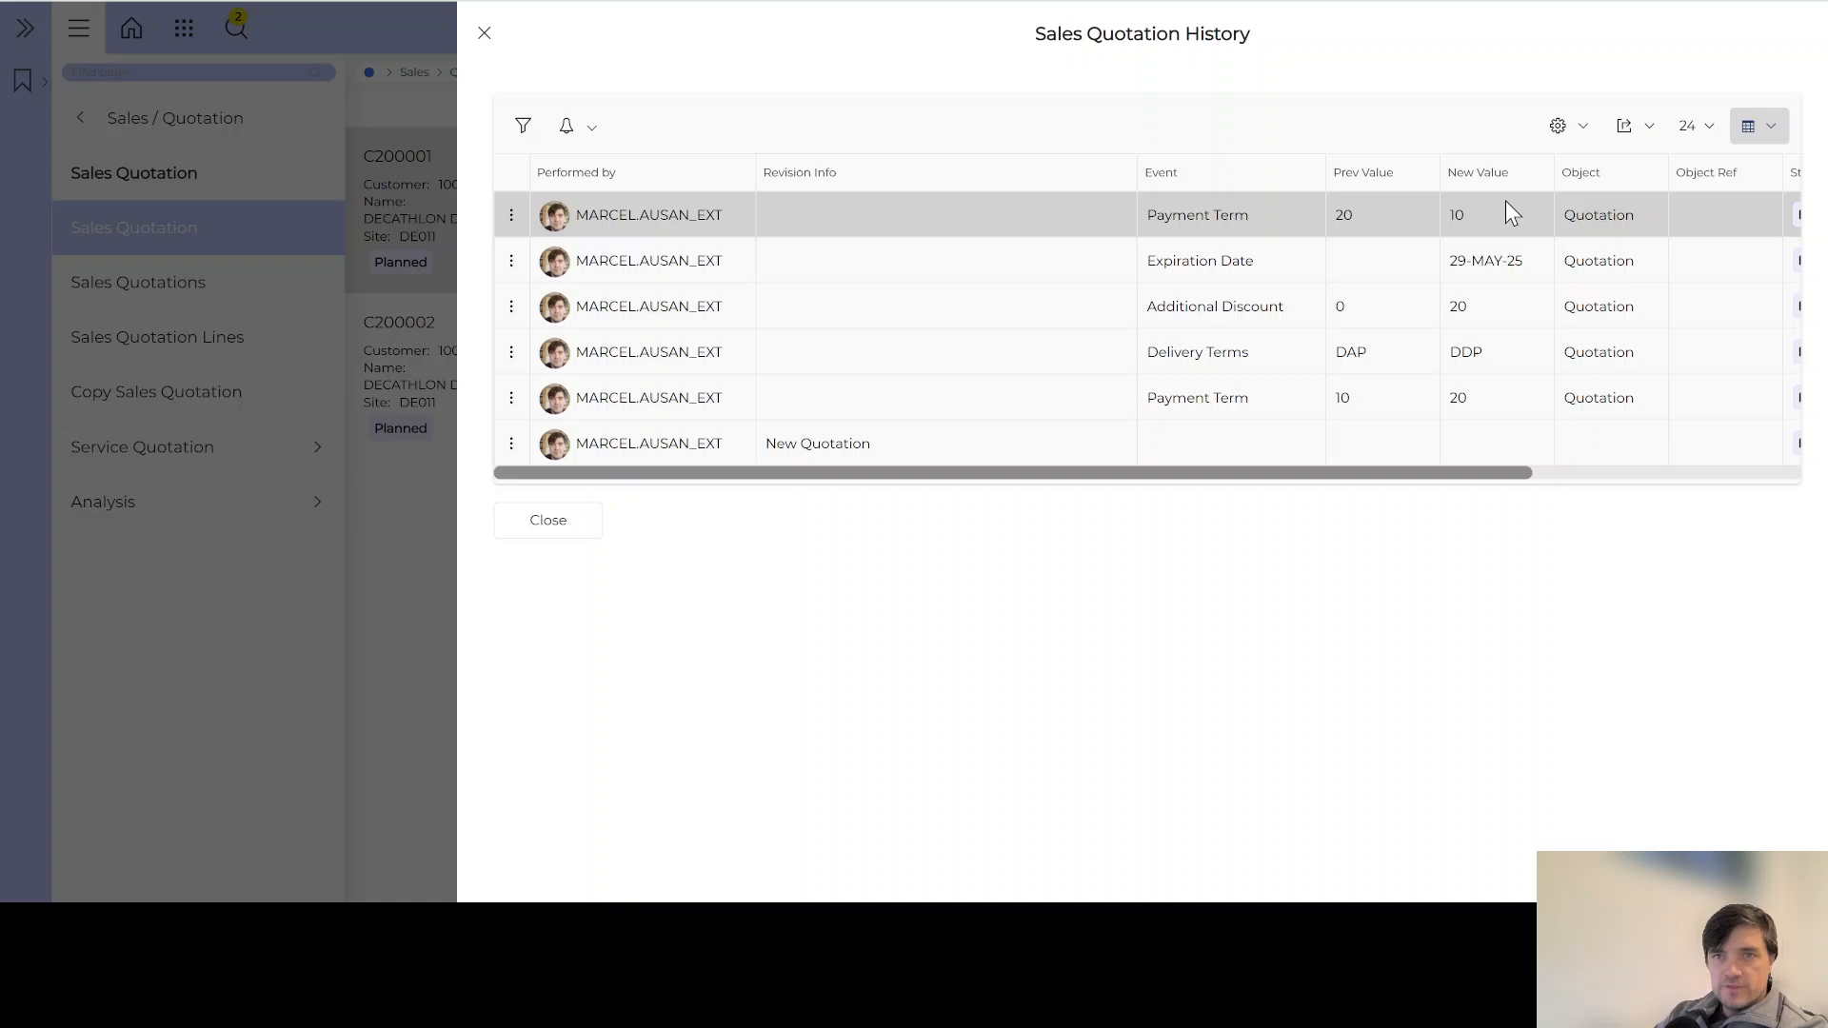
{"action": "left_click_drag", "start_coordinate": [1400, 474], "coordinate": [1718, 470]}
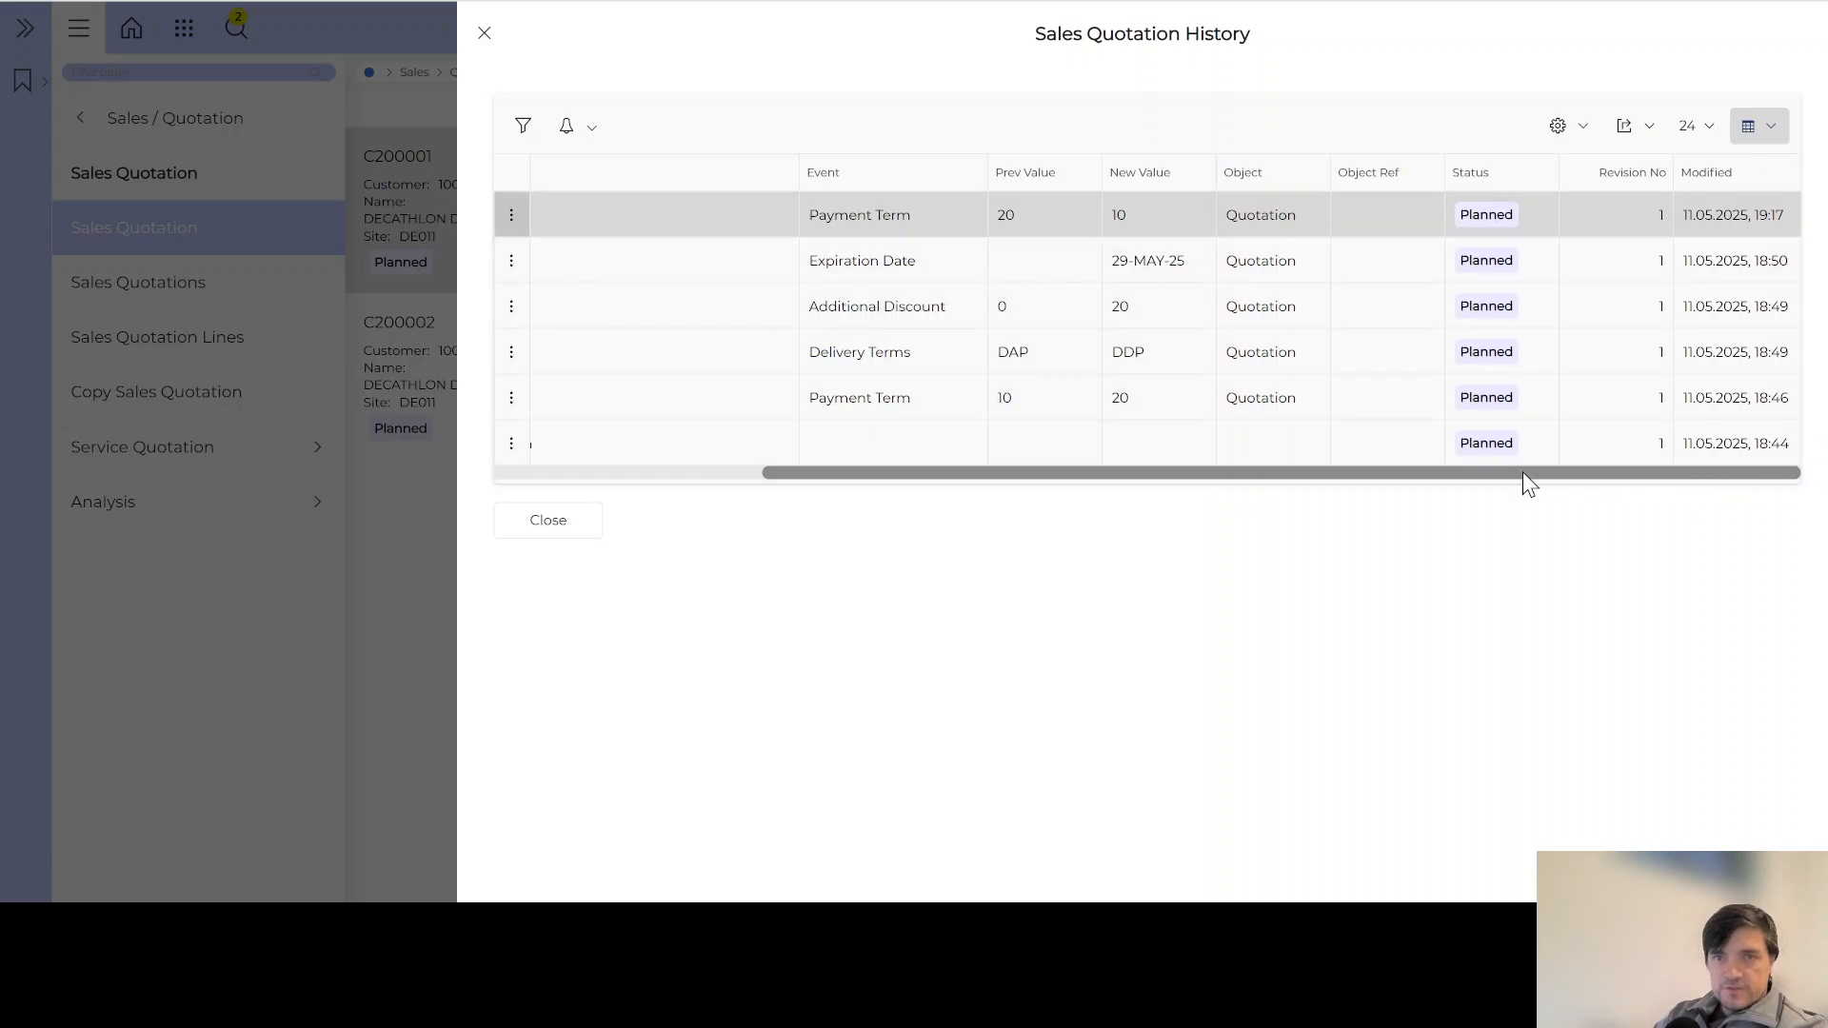
{"action": "left_click_drag", "start_coordinate": [1523, 472], "coordinate": [1155, 477]}
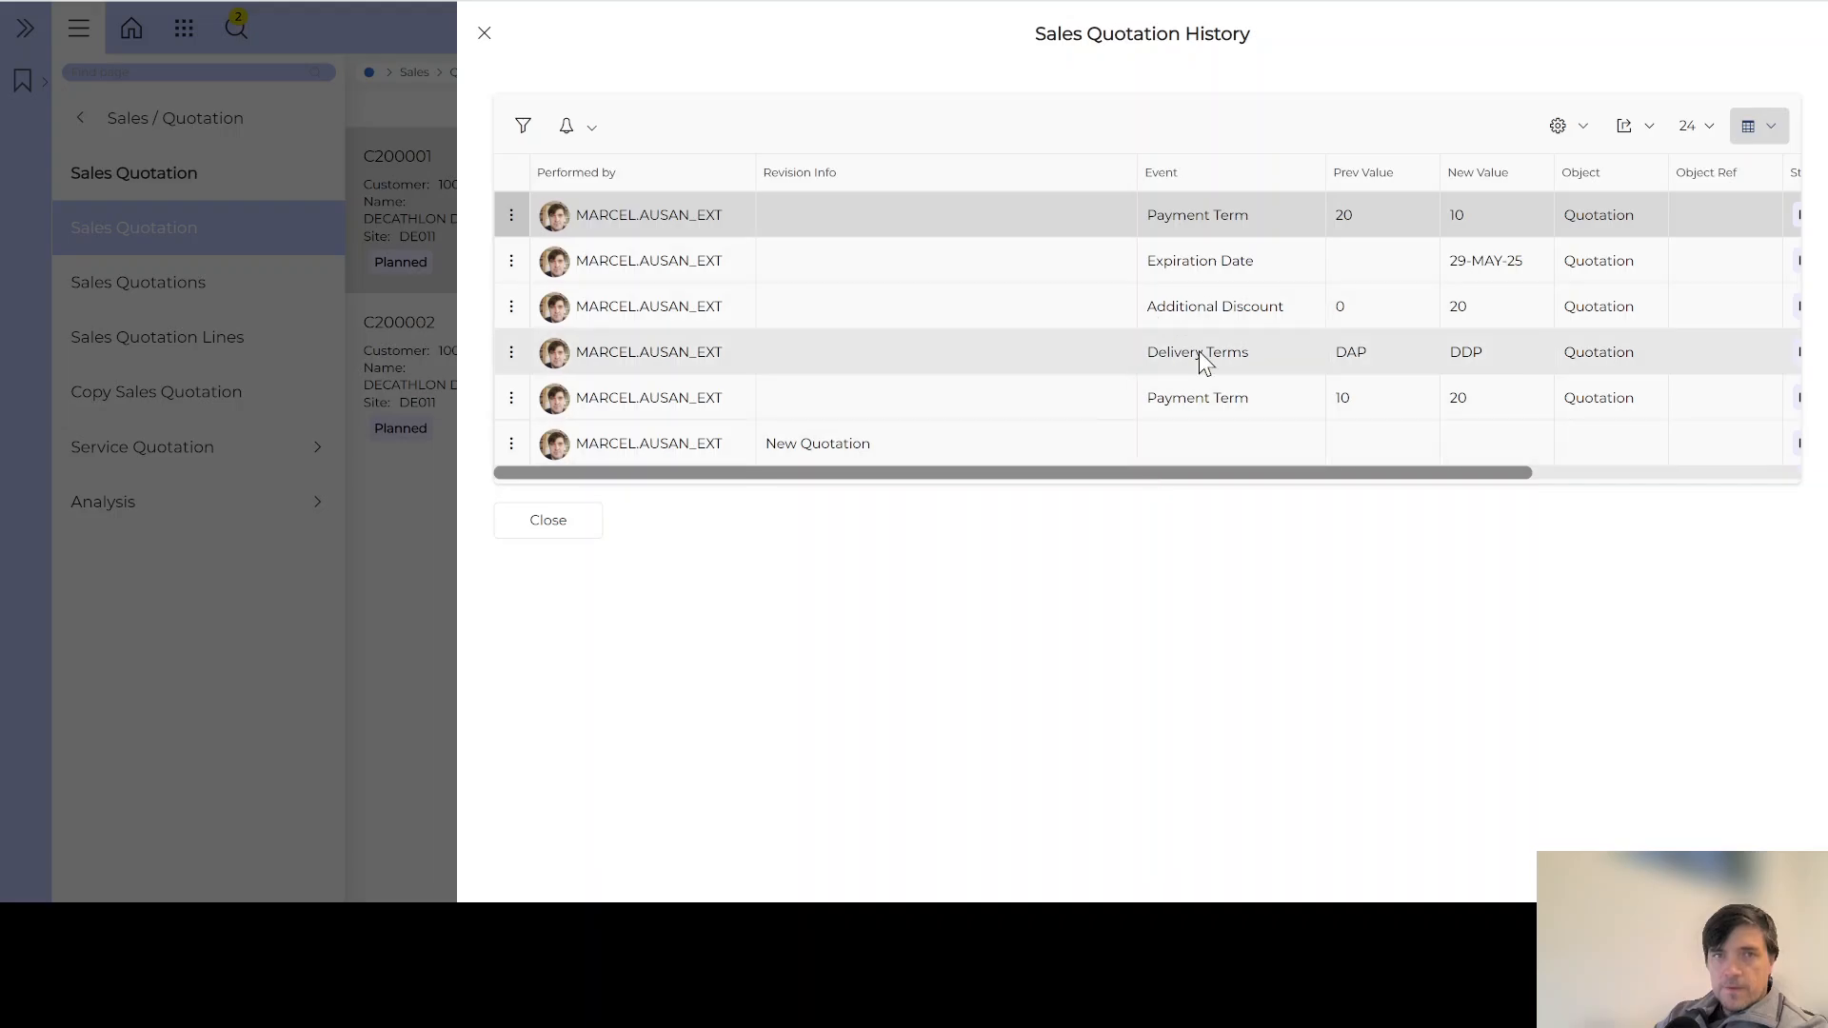
{"action": "left_click", "coordinate": [485, 35]}
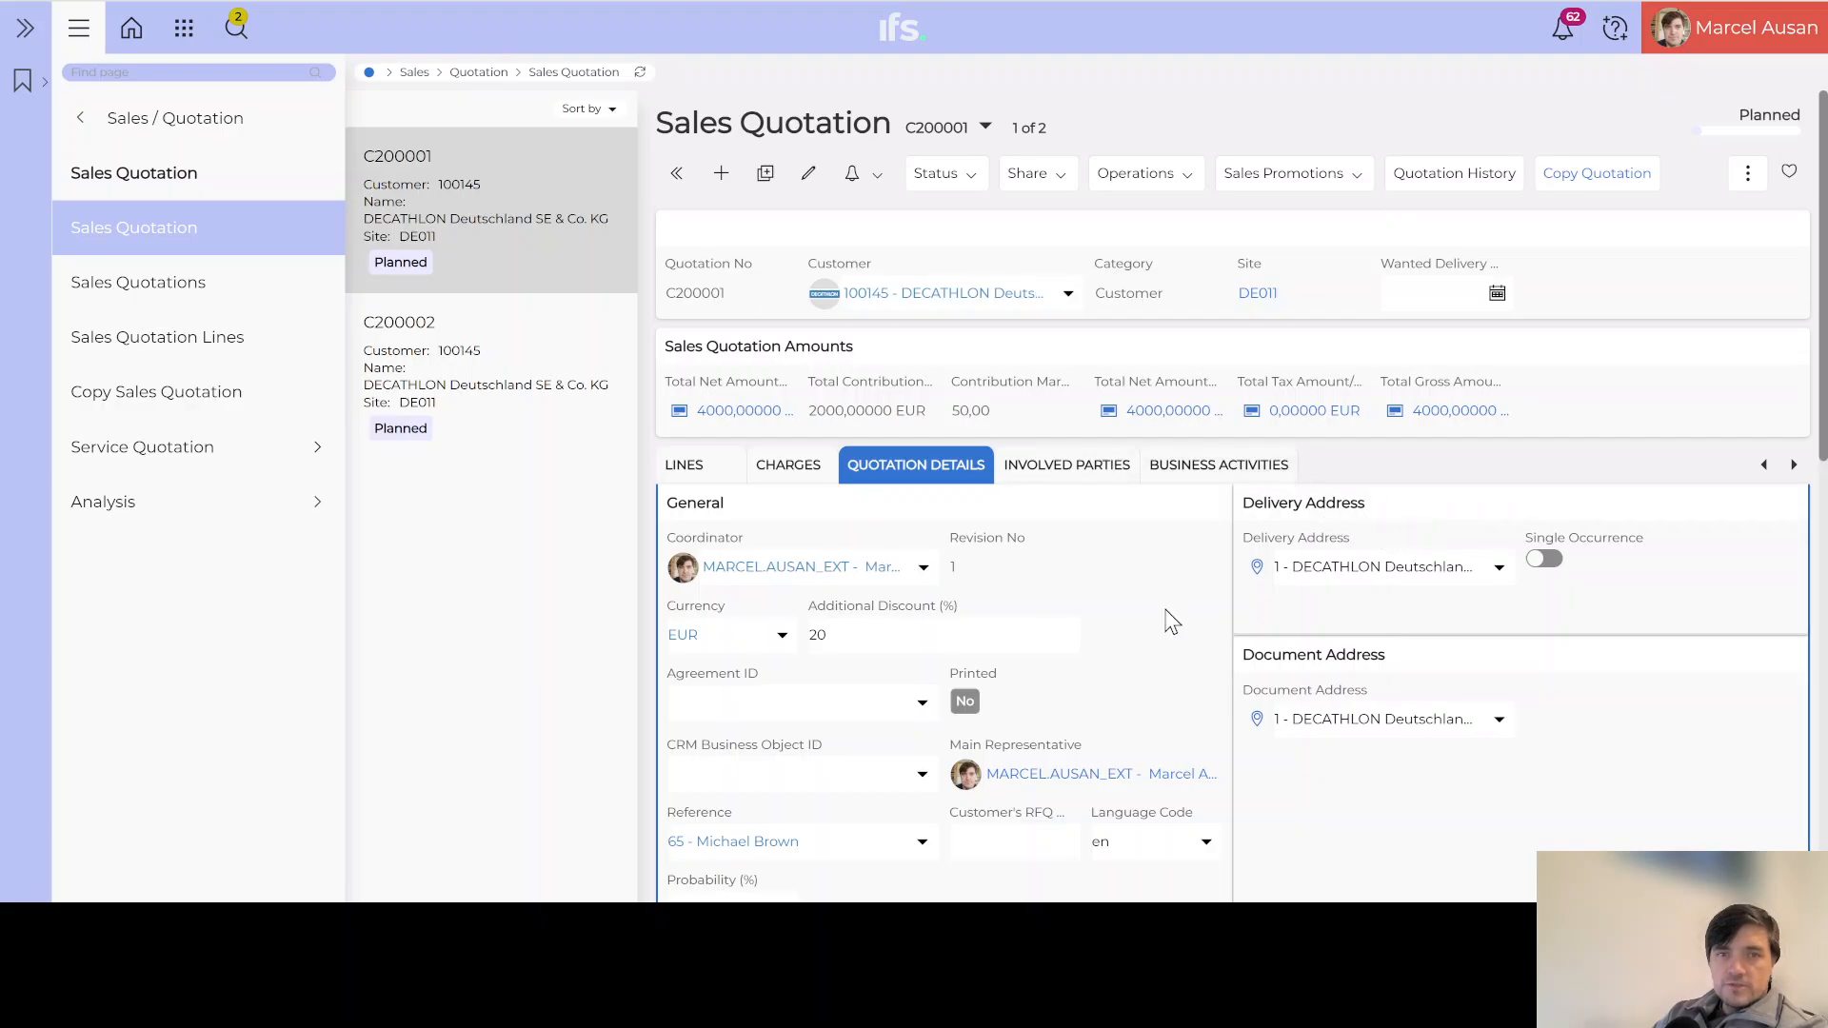
Step: Change the quotation's probability from 90% to 50%
{"action": "scroll", "coordinate": [1173, 622], "scroll_direction": "down", "scroll_amount": 3}
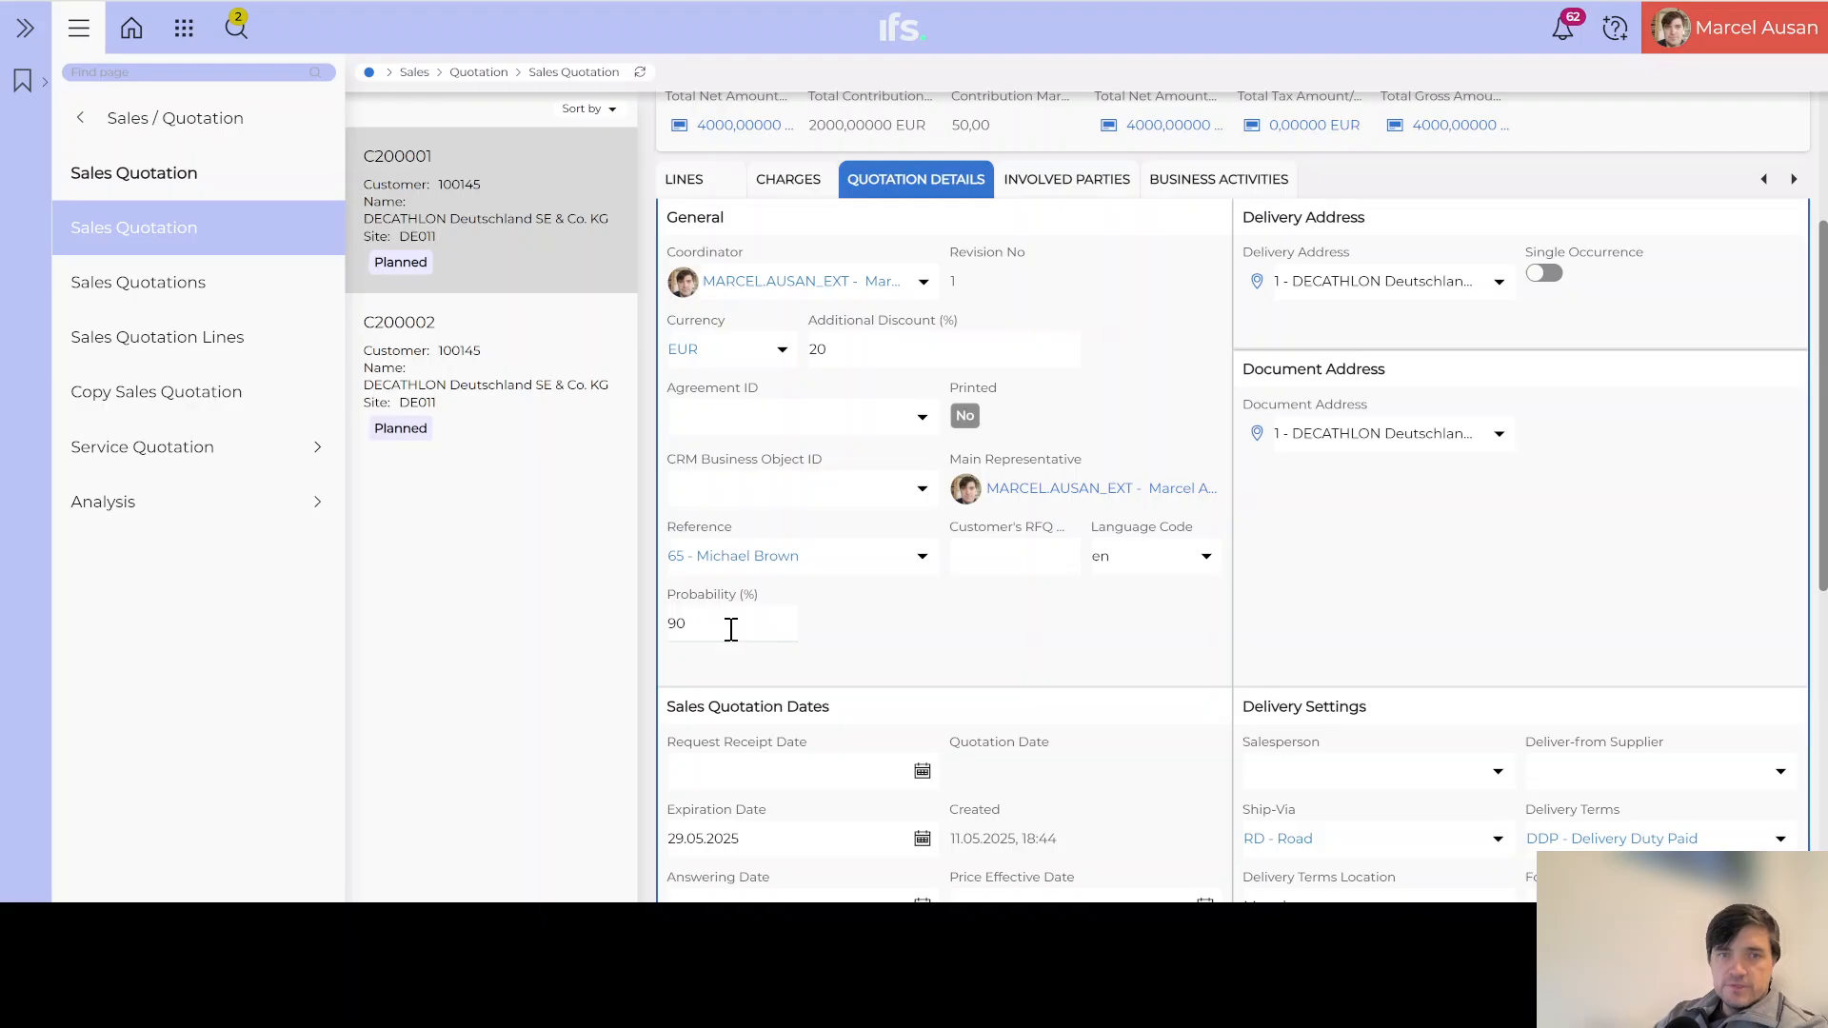
{"action": "left_click", "coordinate": [730, 627]}
{"action": "key", "text": "BackSpace"}
{"action": "key", "text": "BackSpace"}
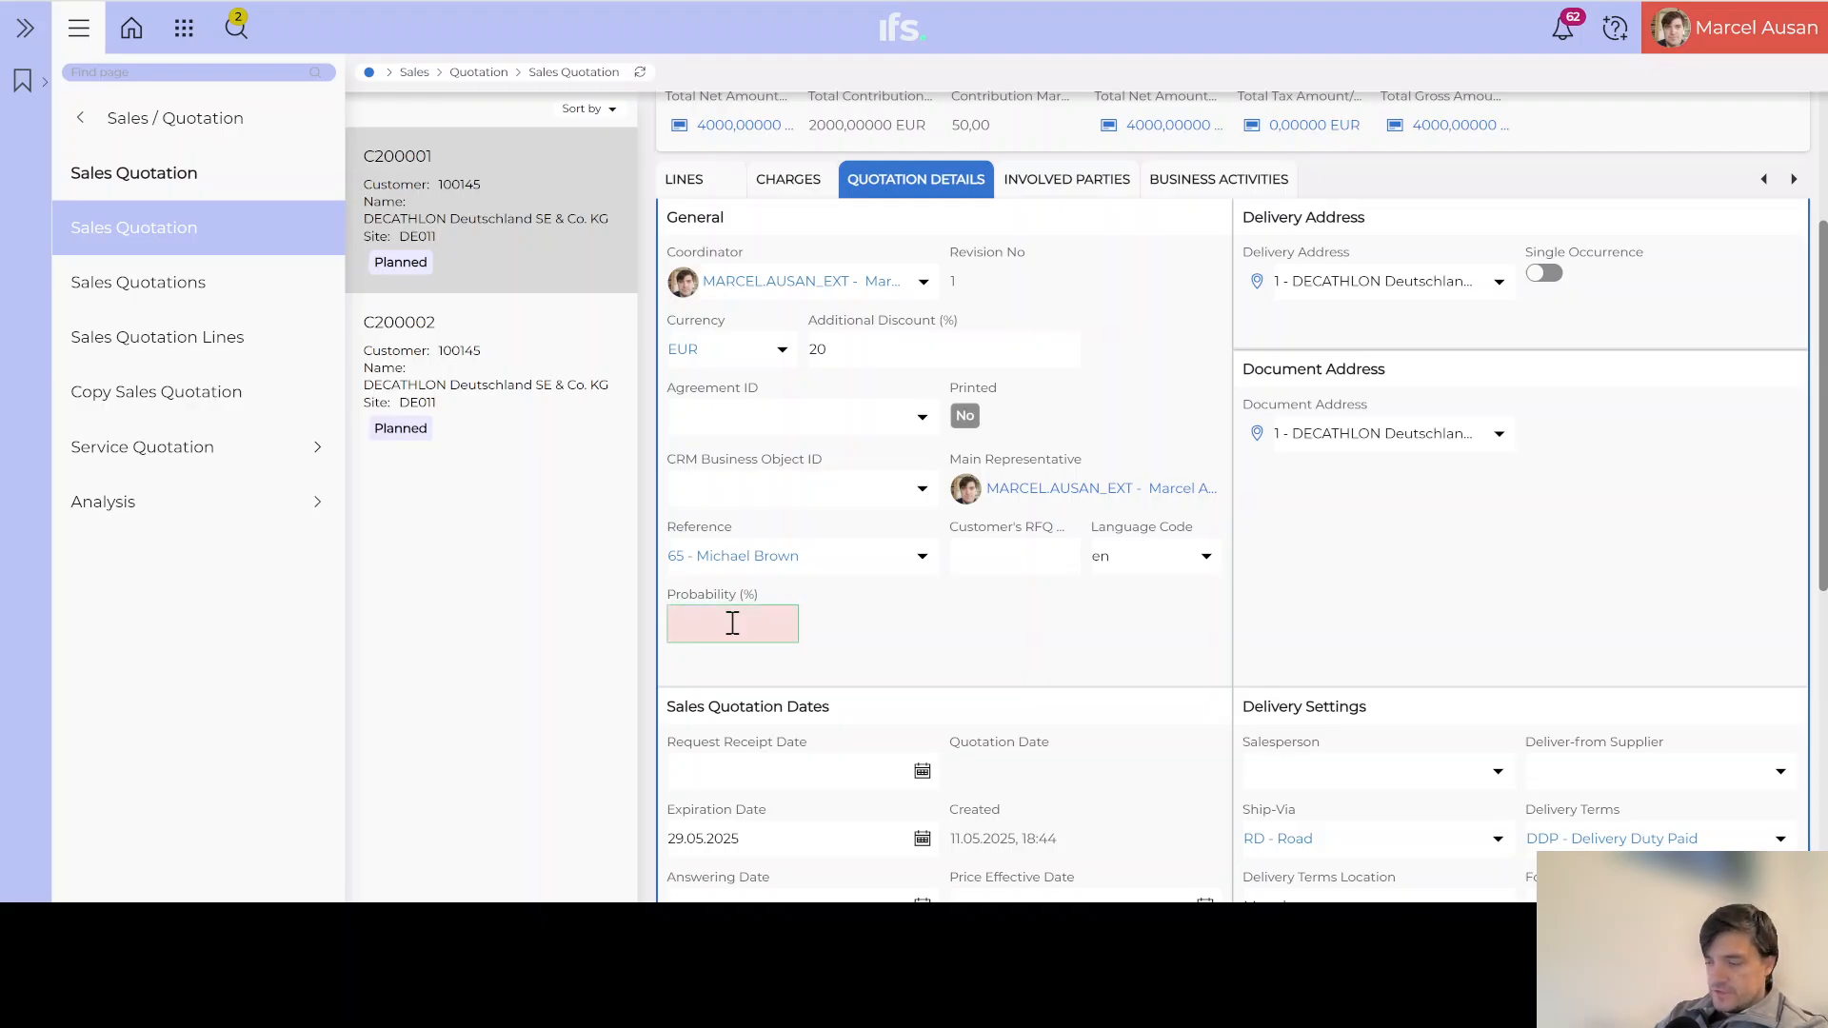
{"action": "type", "text": "50"}
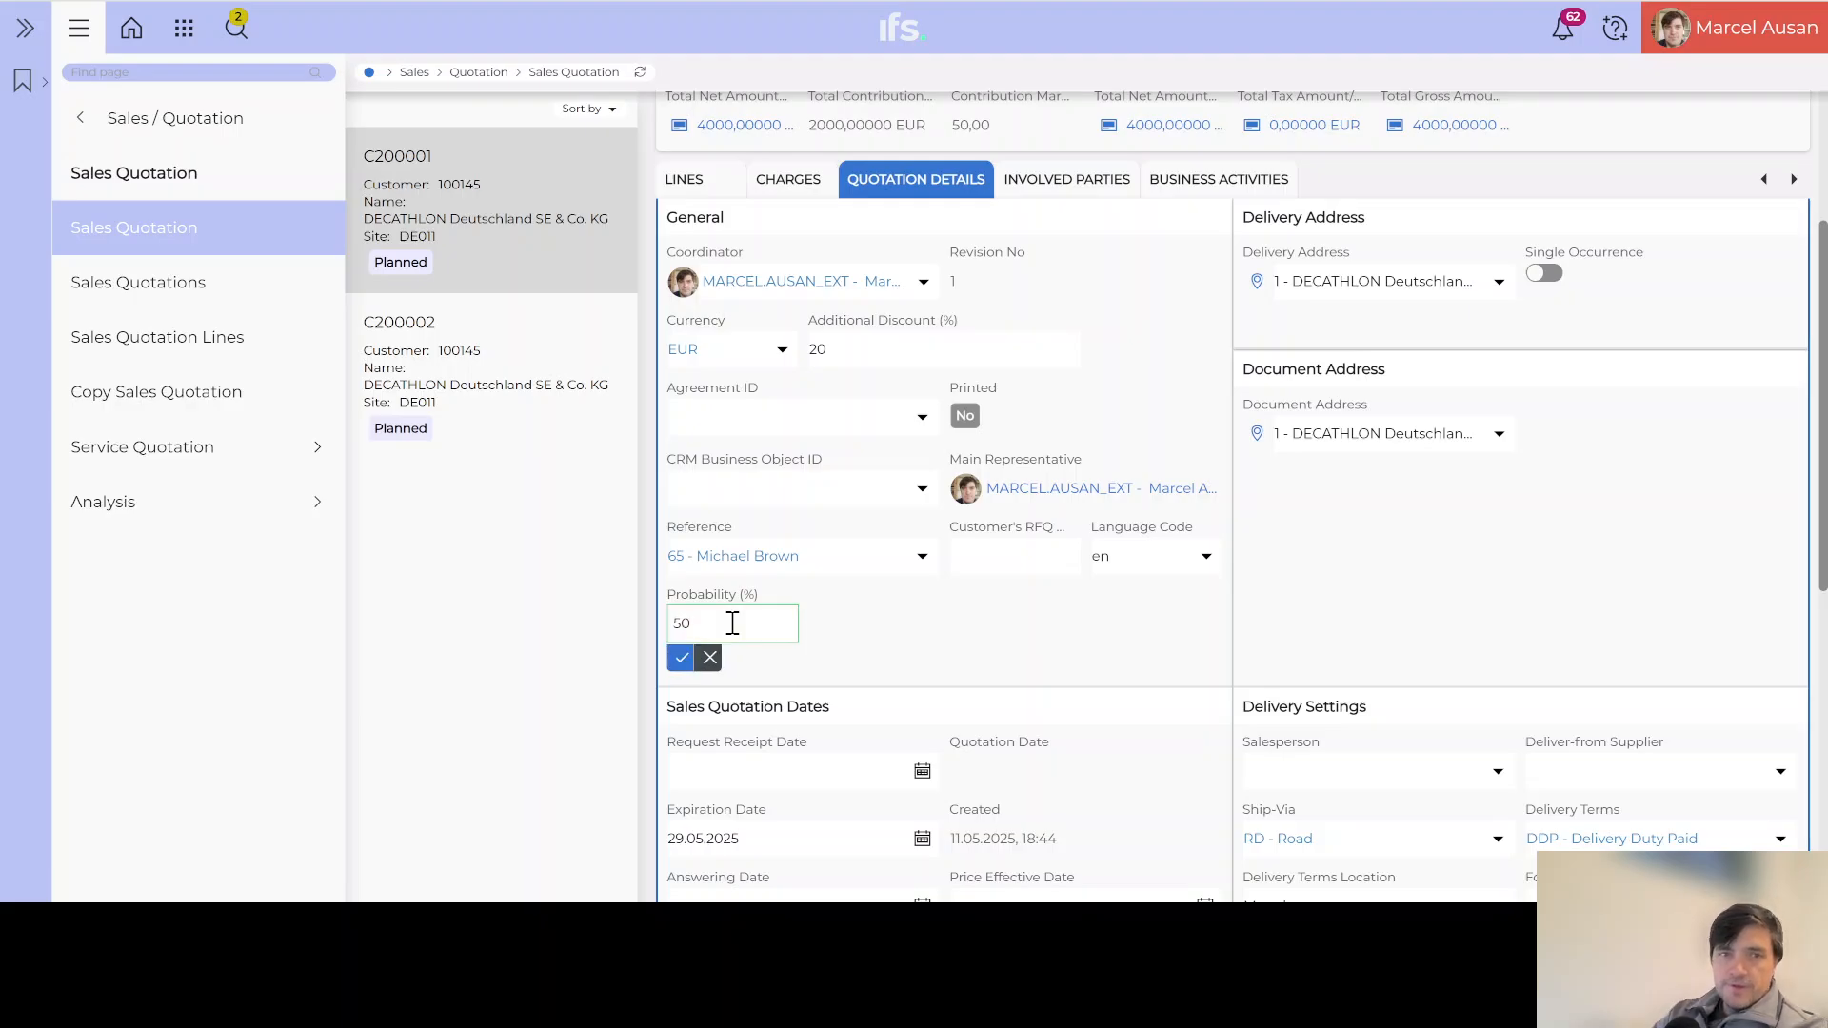
{"action": "left_click", "coordinate": [681, 662]}
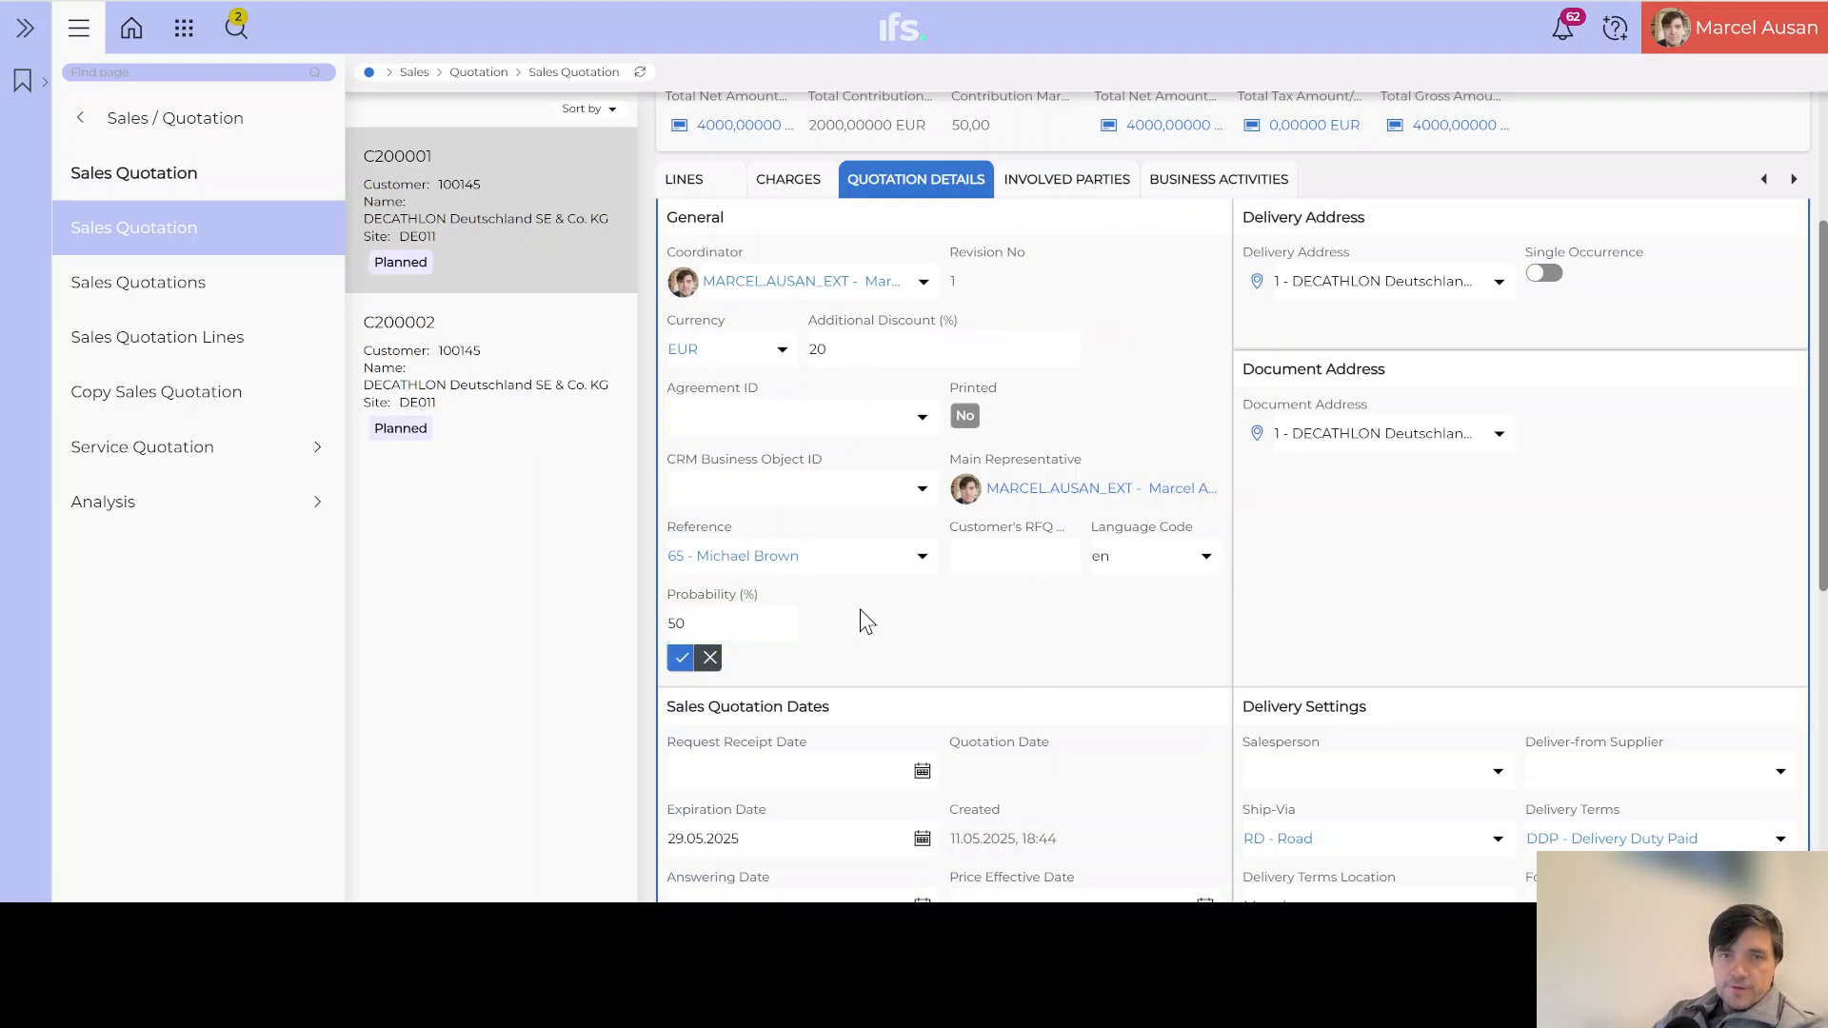
Step: Enter RFQ123 as the Customer's RFQ reference and save it
{"action": "left_click", "coordinate": [1029, 557]}
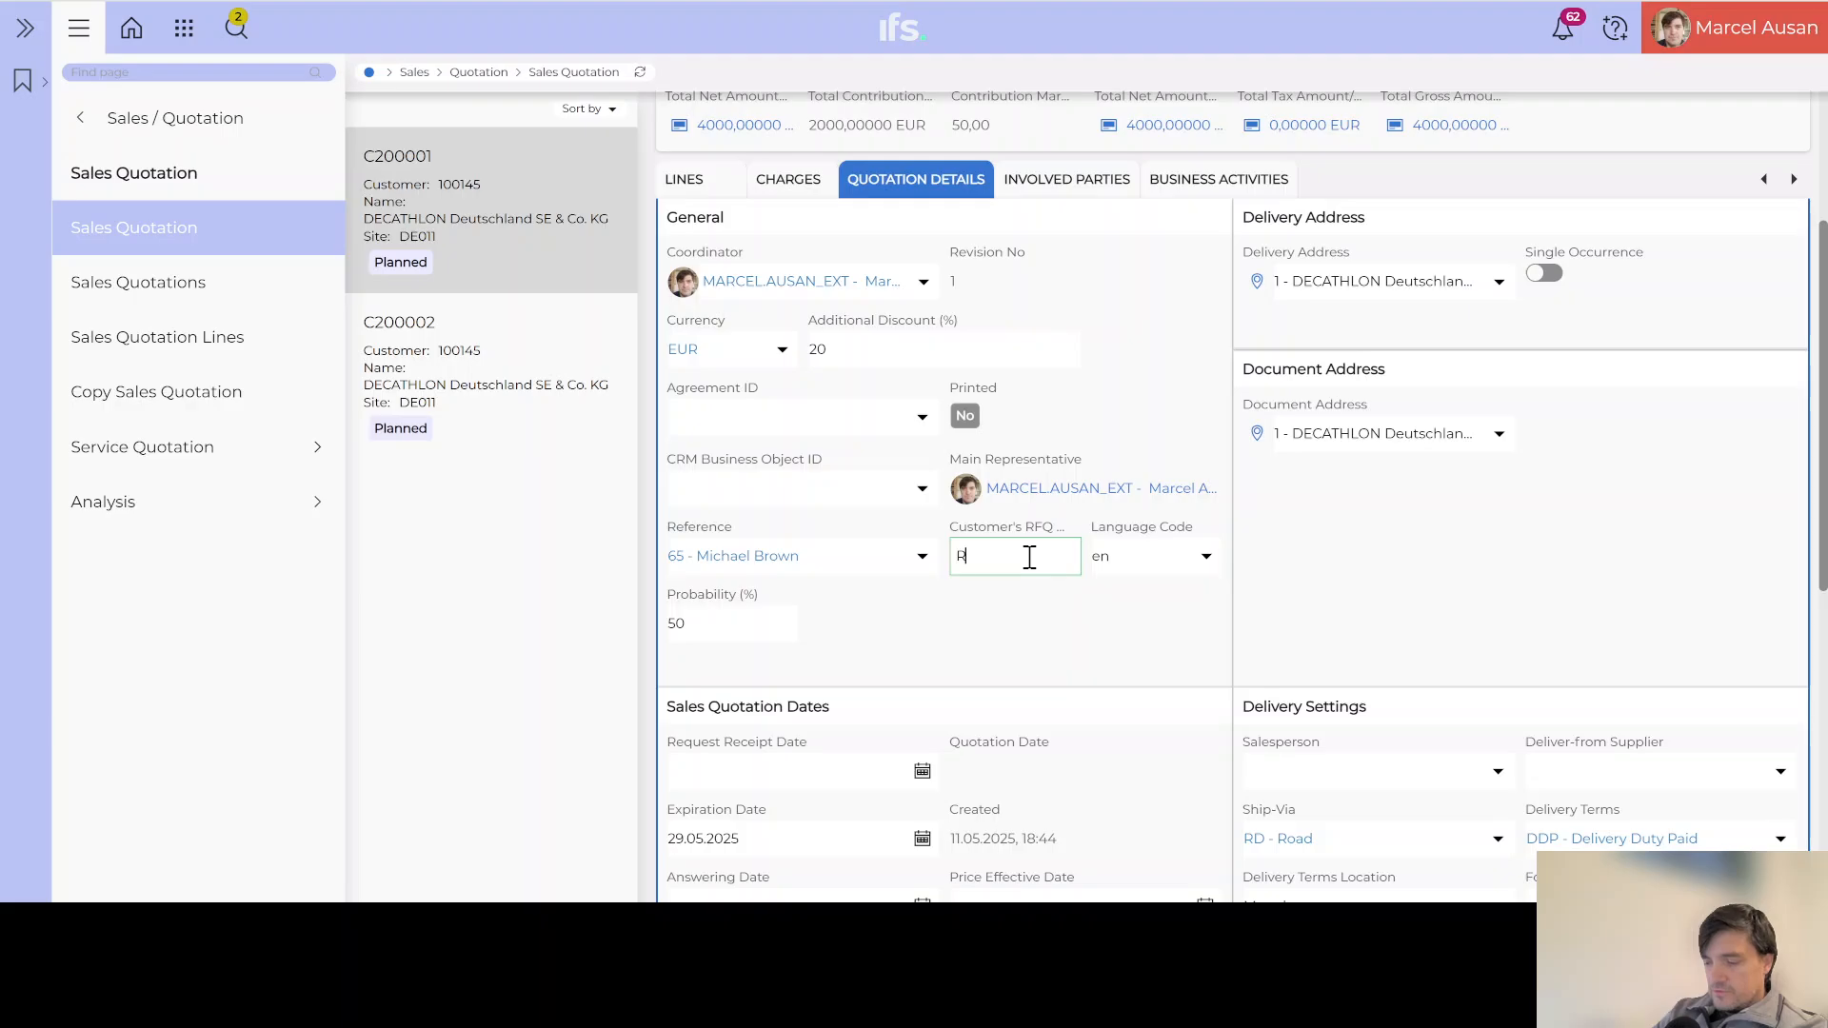
{"action": "type", "text": "RFQ123"}
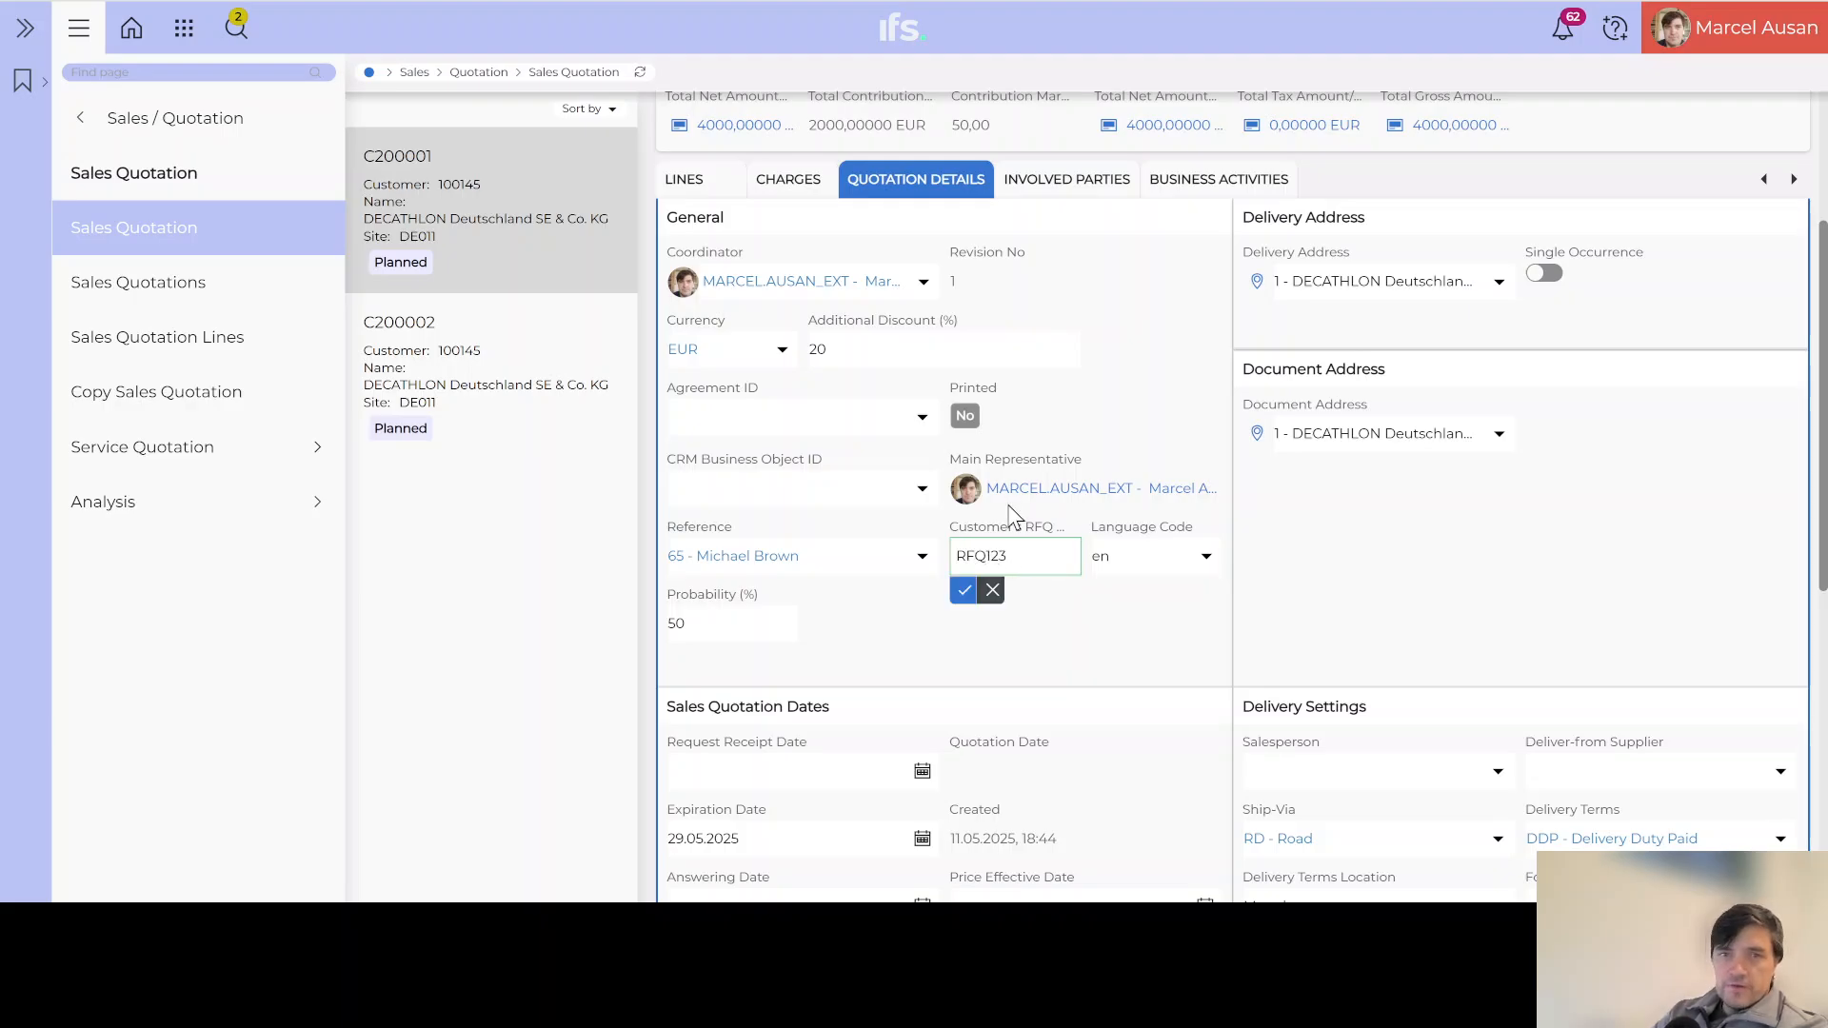
{"action": "left_click", "coordinate": [962, 591]}
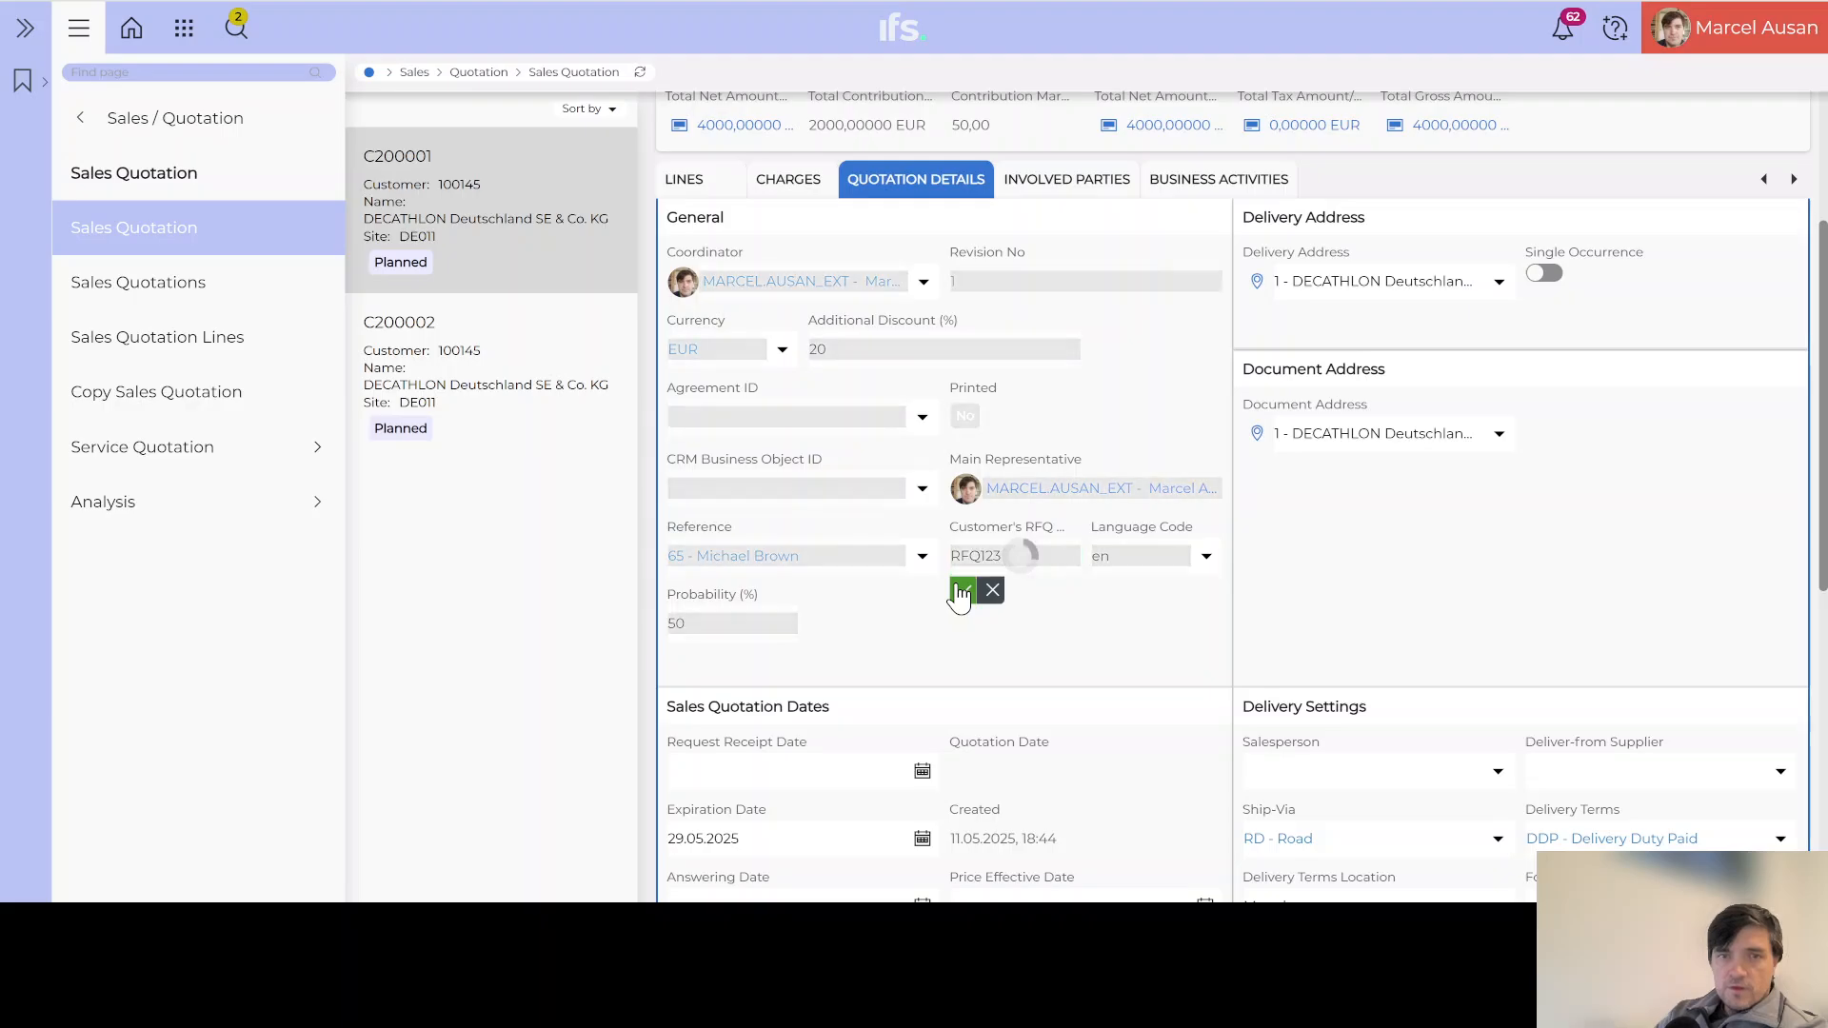
{"action": "scroll", "coordinate": [957, 579], "scroll_direction": "up", "scroll_amount": 3}
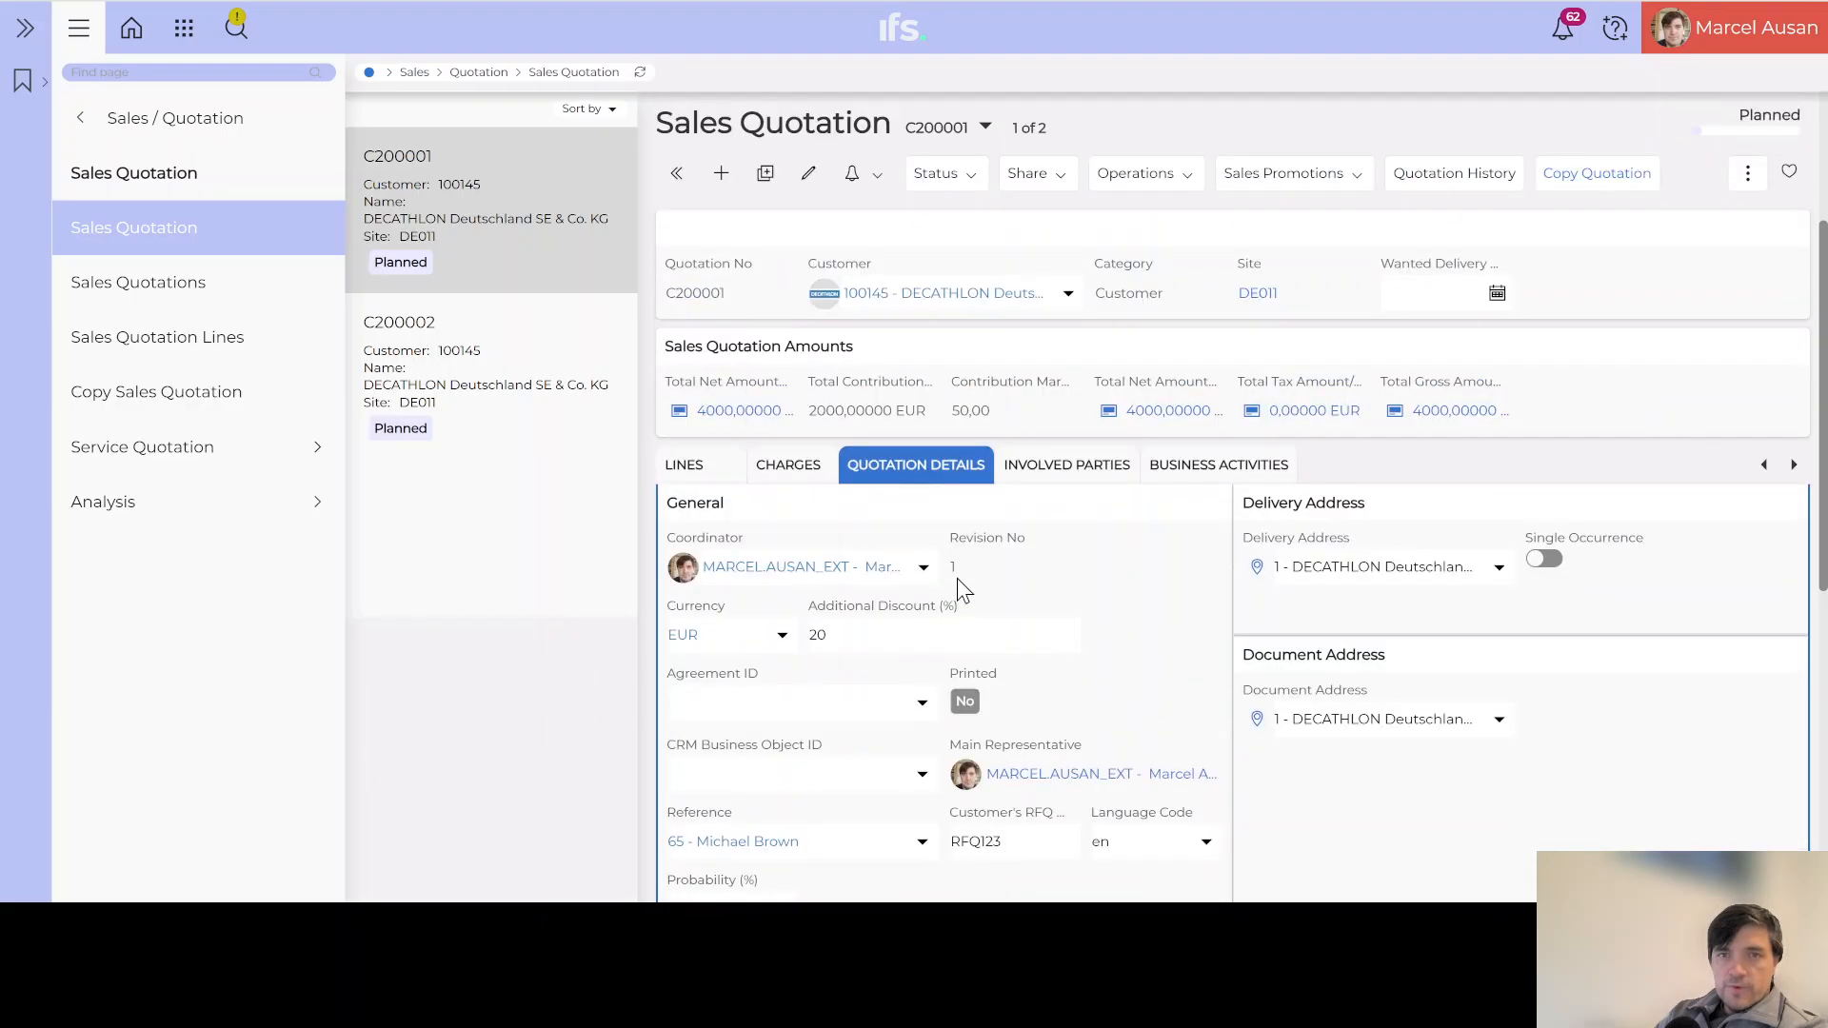
{"action": "left_click", "coordinate": [1434, 184]}
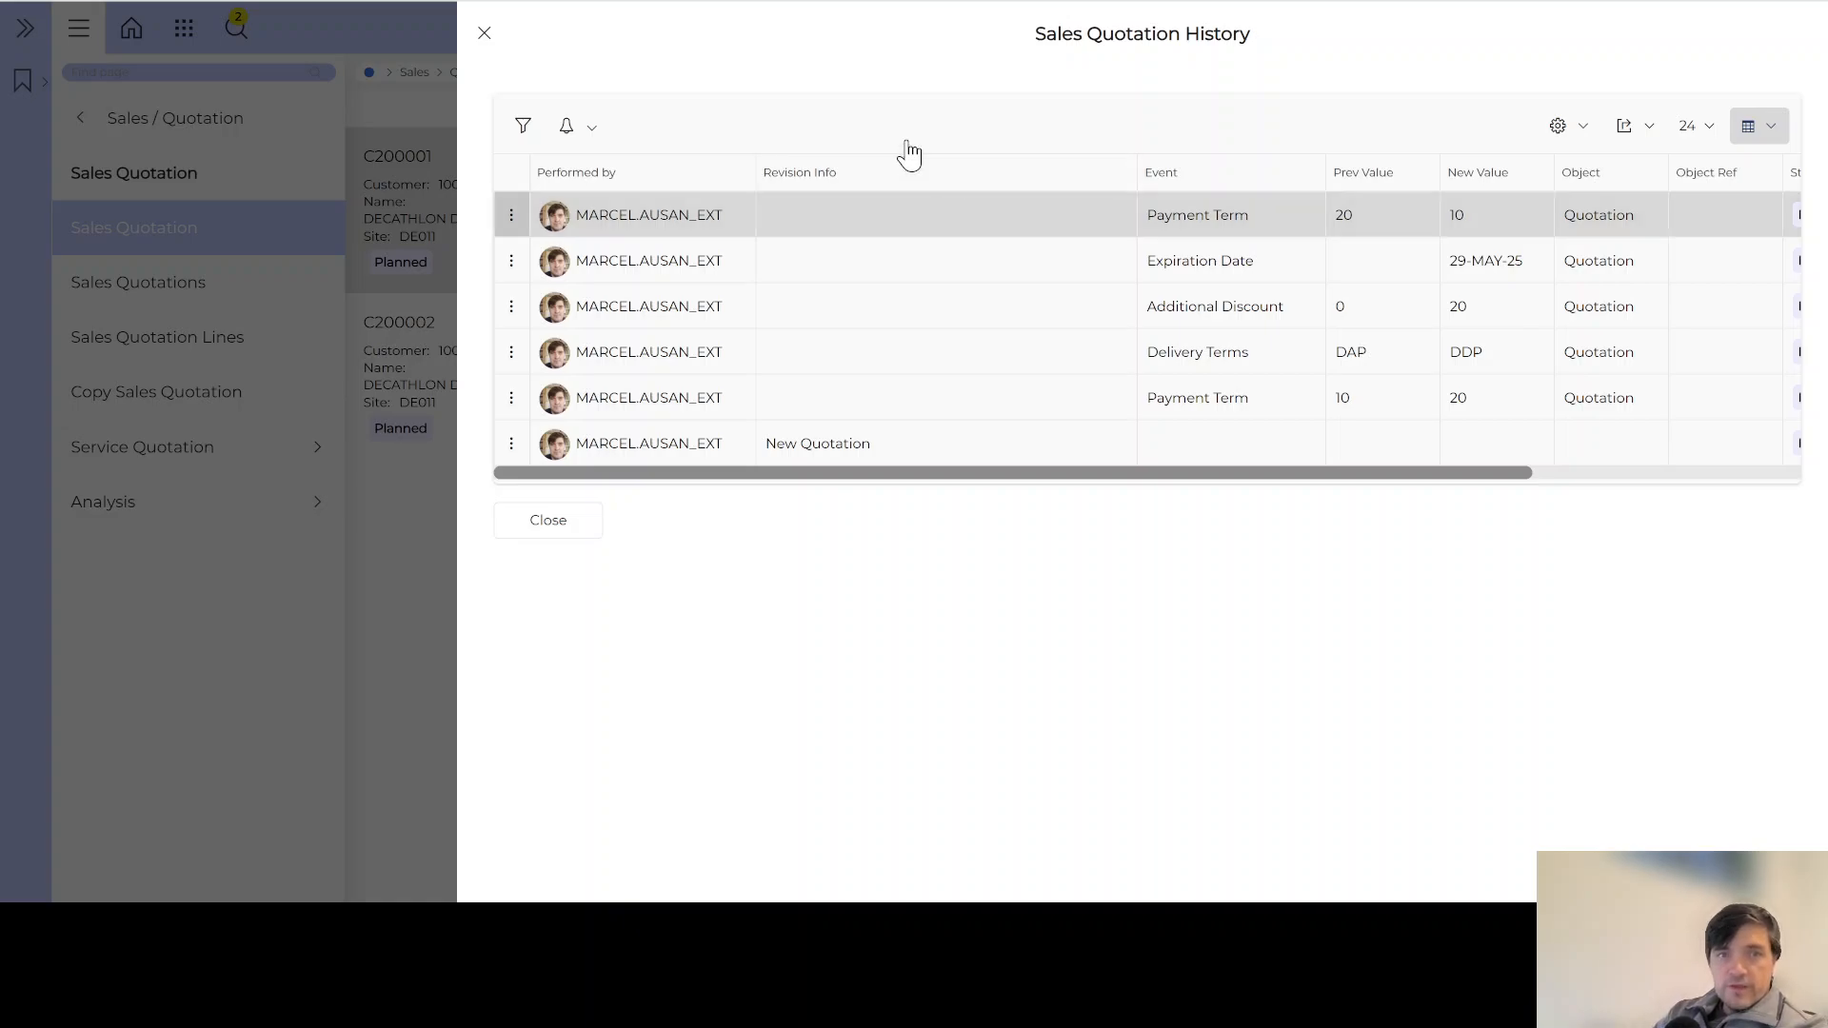
{"action": "left_click", "coordinate": [485, 36]}
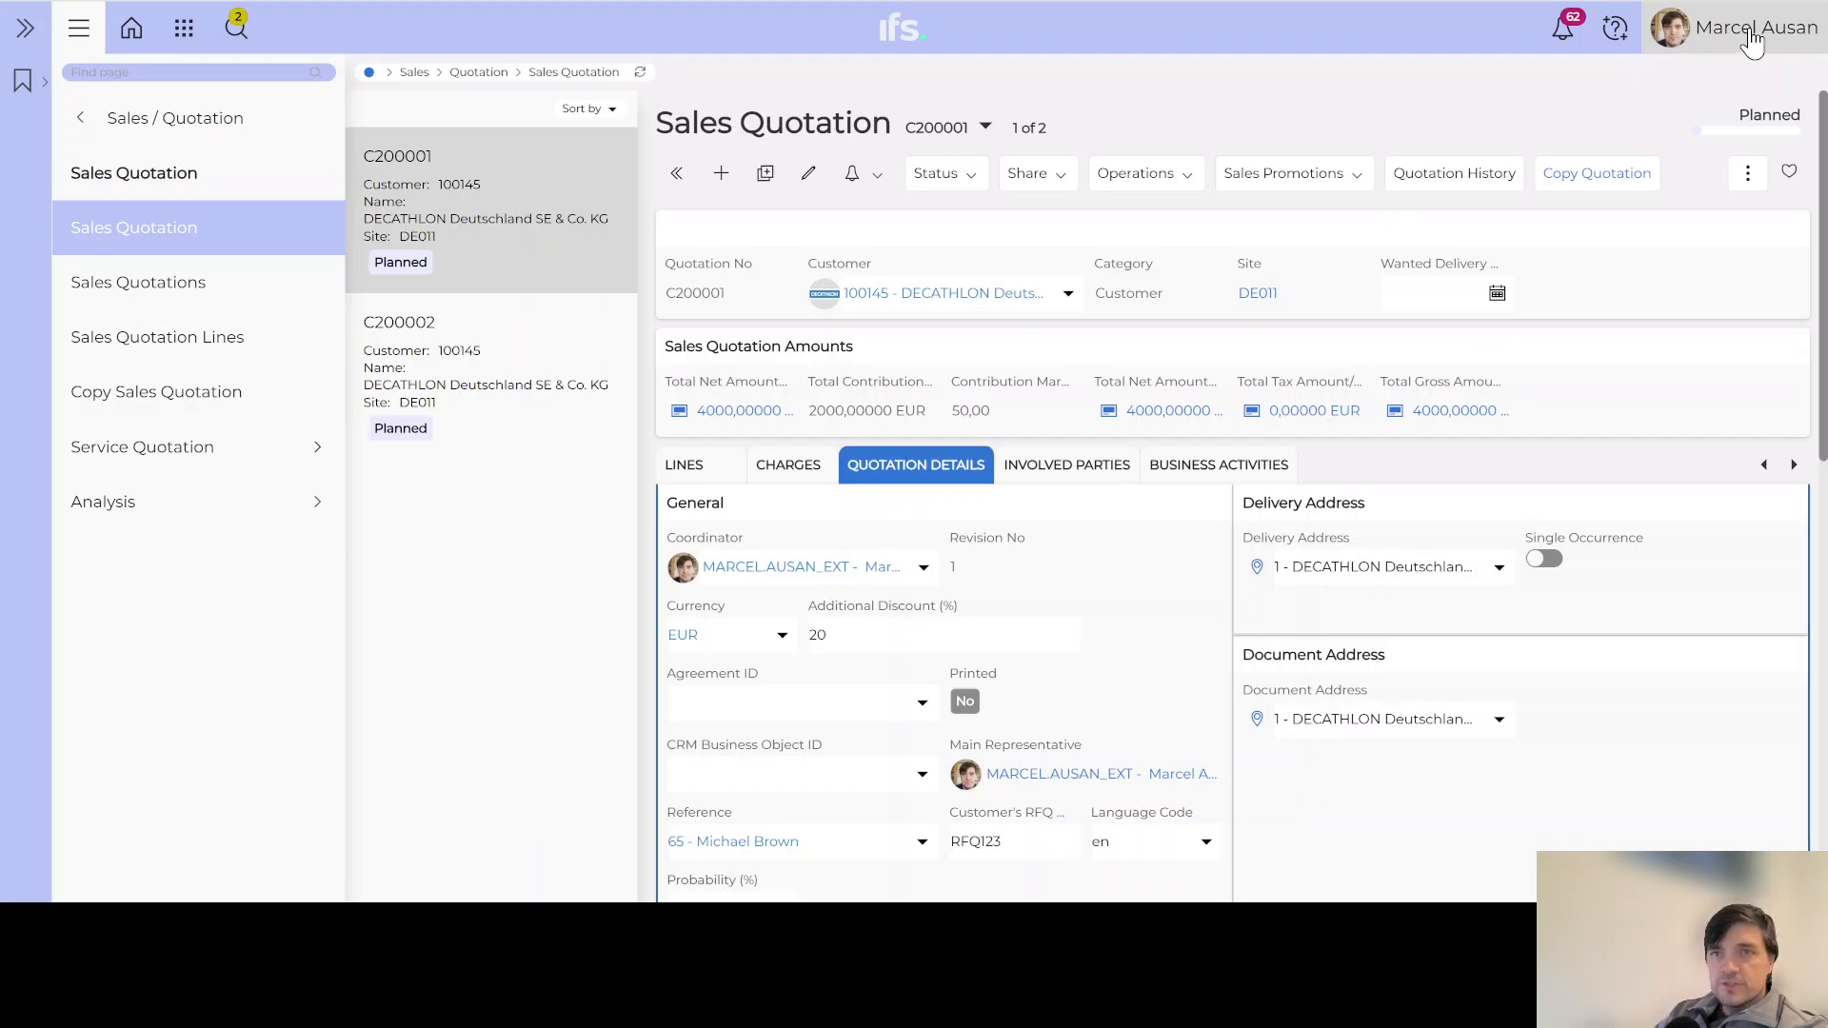
{"action": "left_click", "coordinate": [1752, 40]}
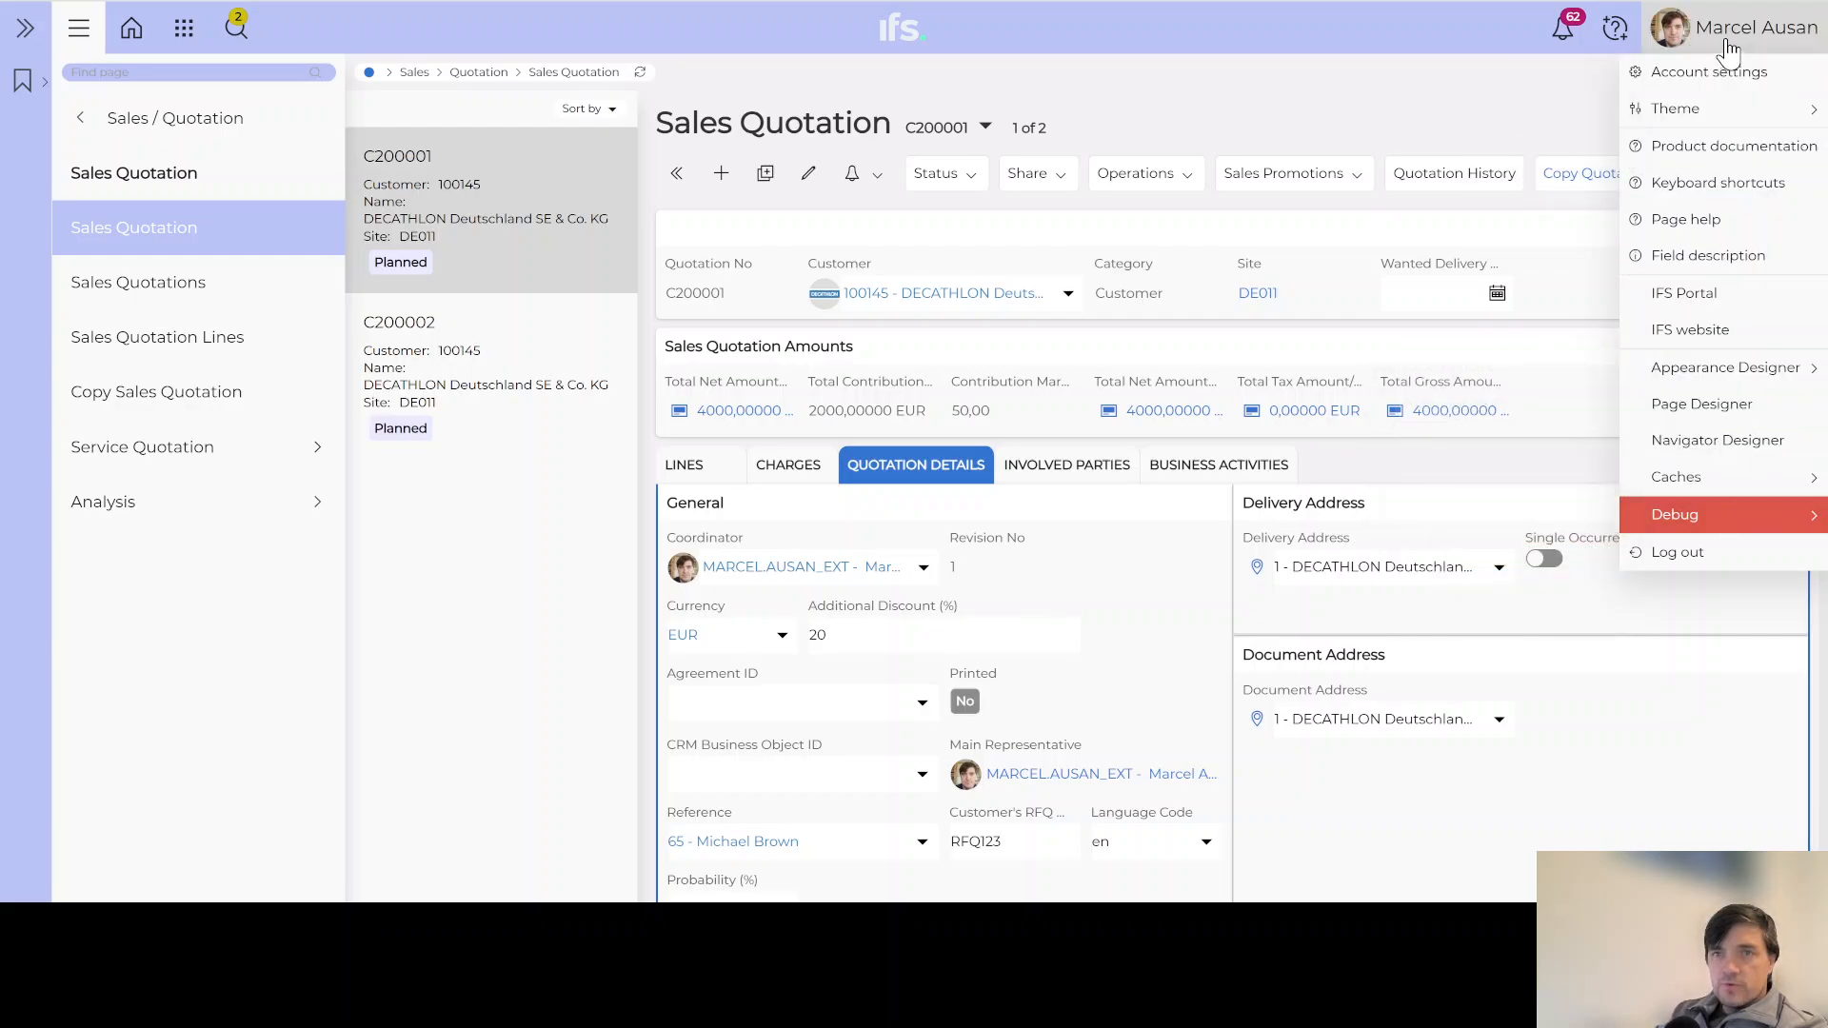
{"action": "mouse_move", "coordinate": [1696, 521]}
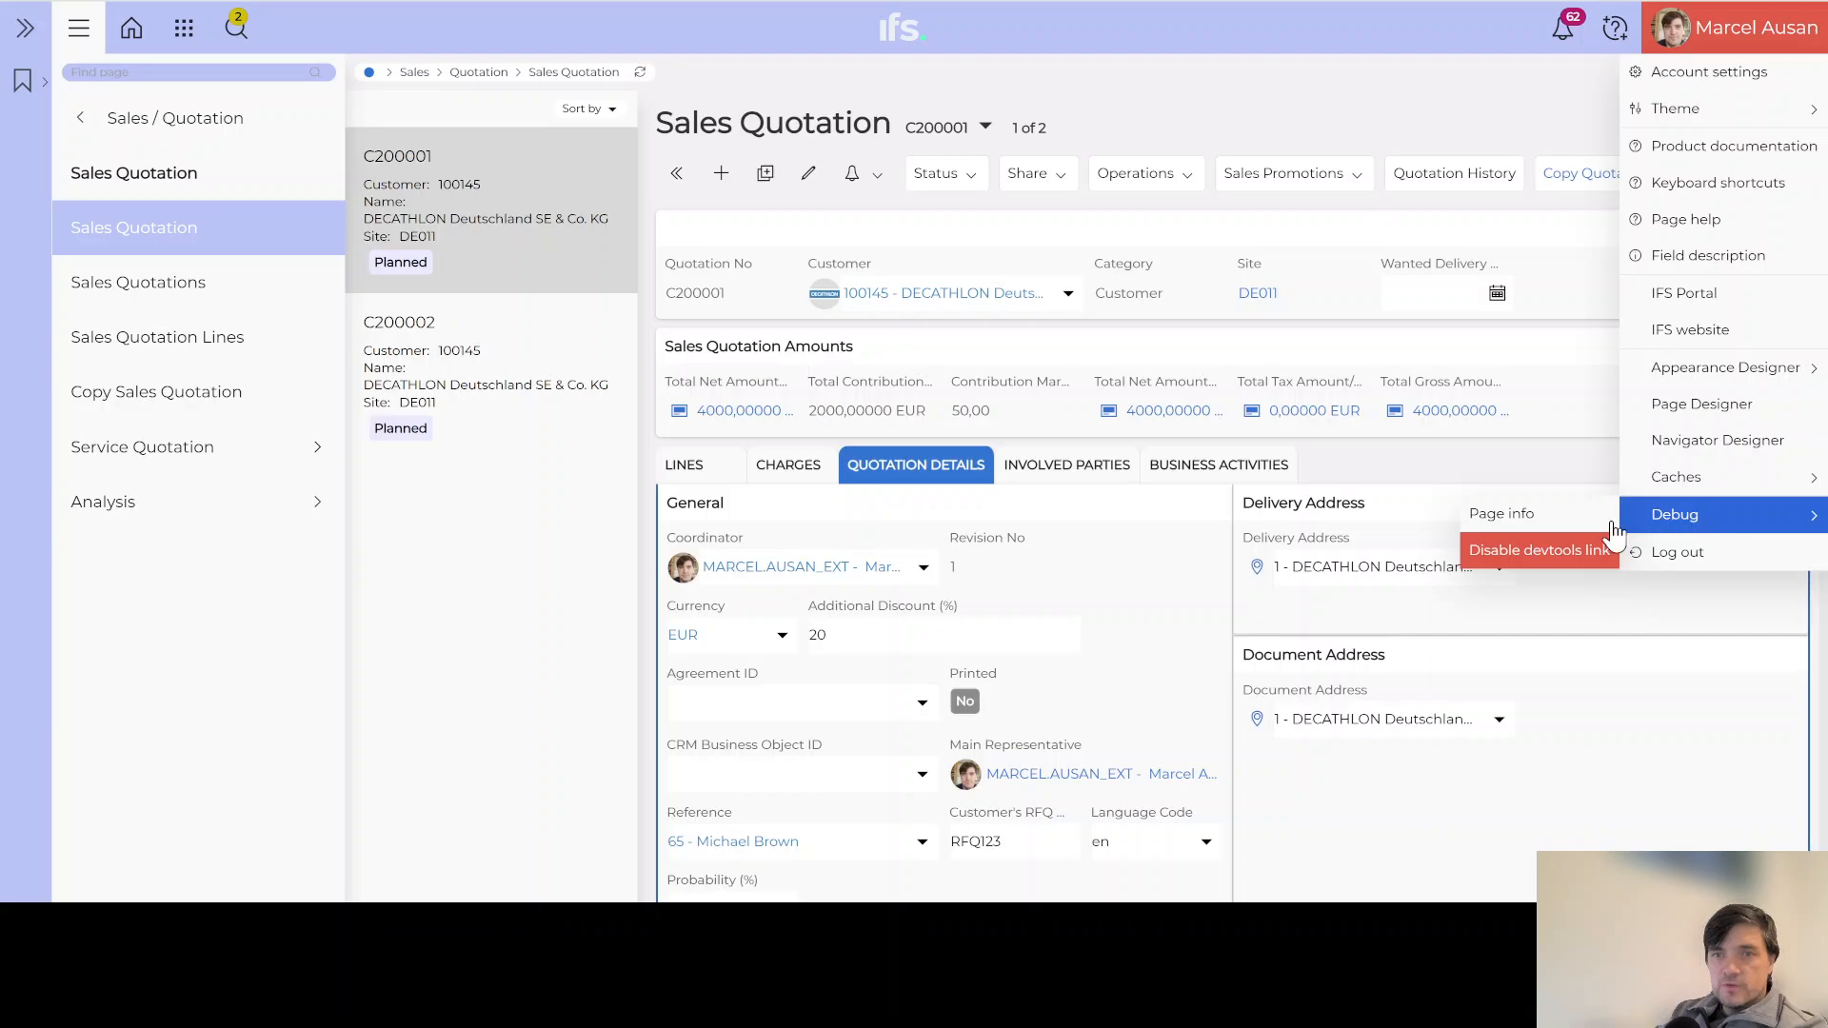
{"action": "left_click", "coordinate": [1520, 523]}
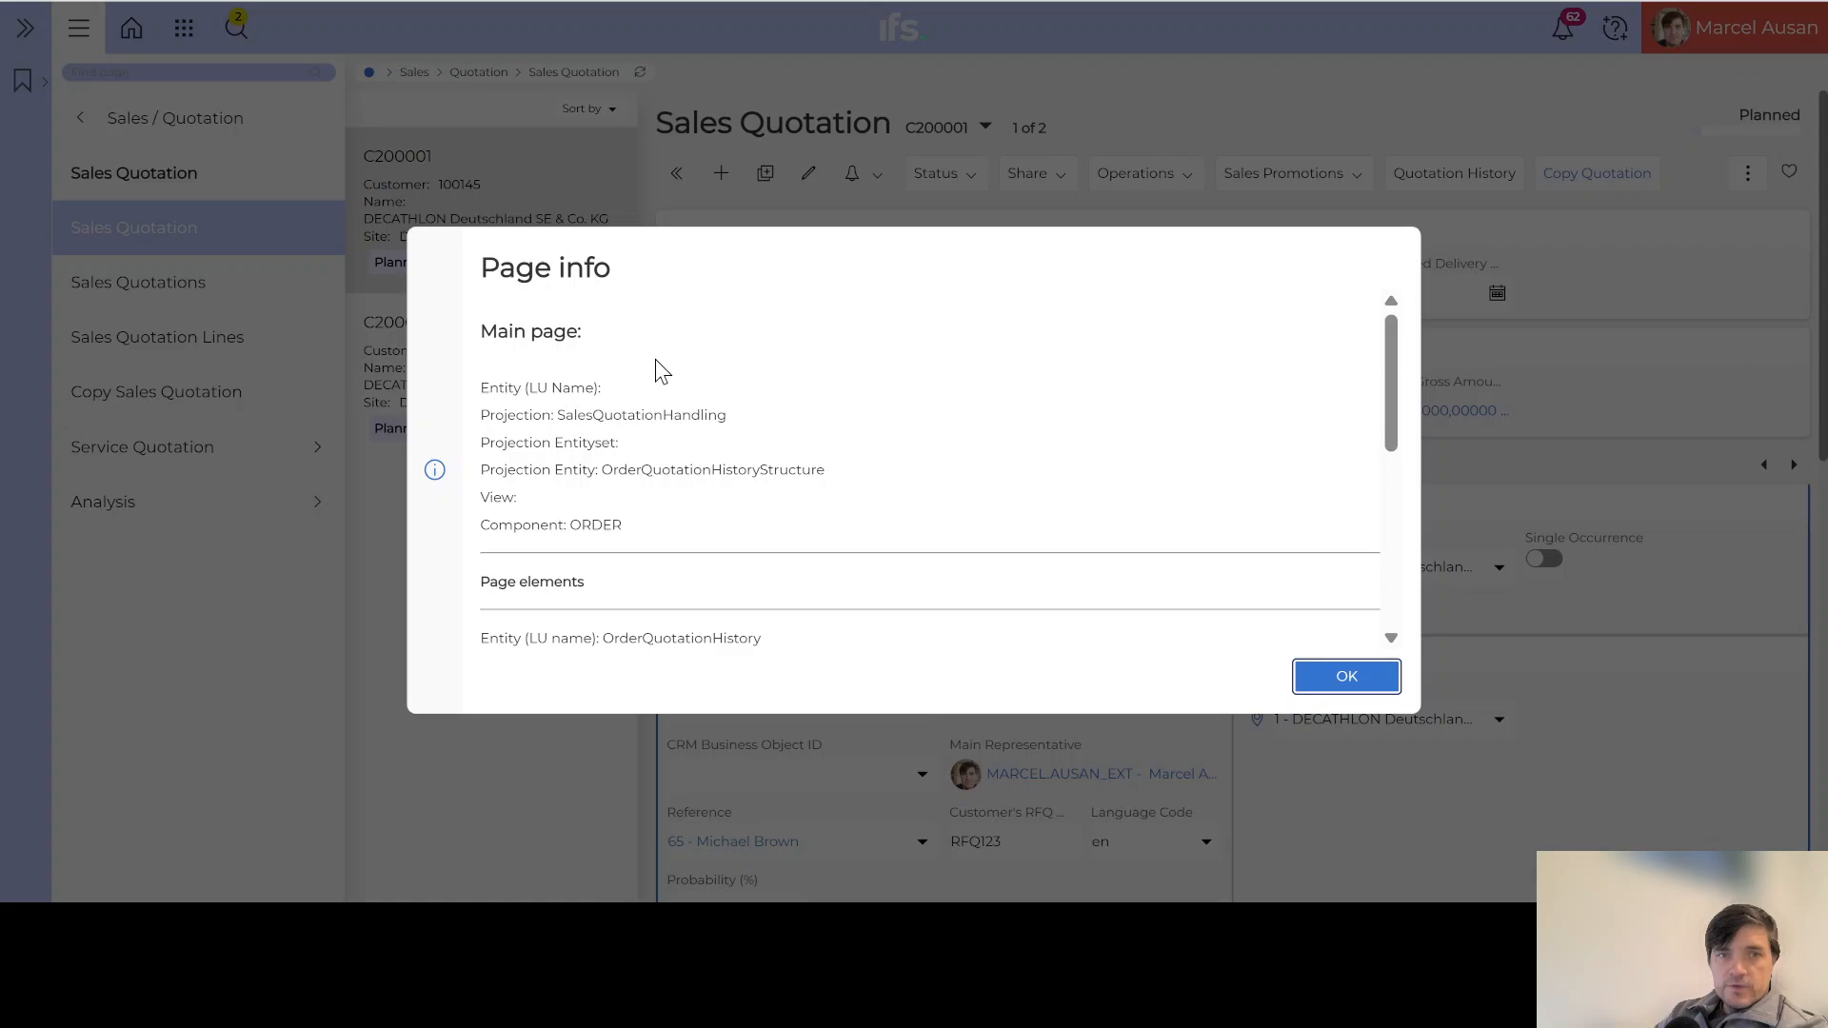
{"action": "scroll", "coordinate": [580, 465], "scroll_direction": "down", "scroll_amount": 2}
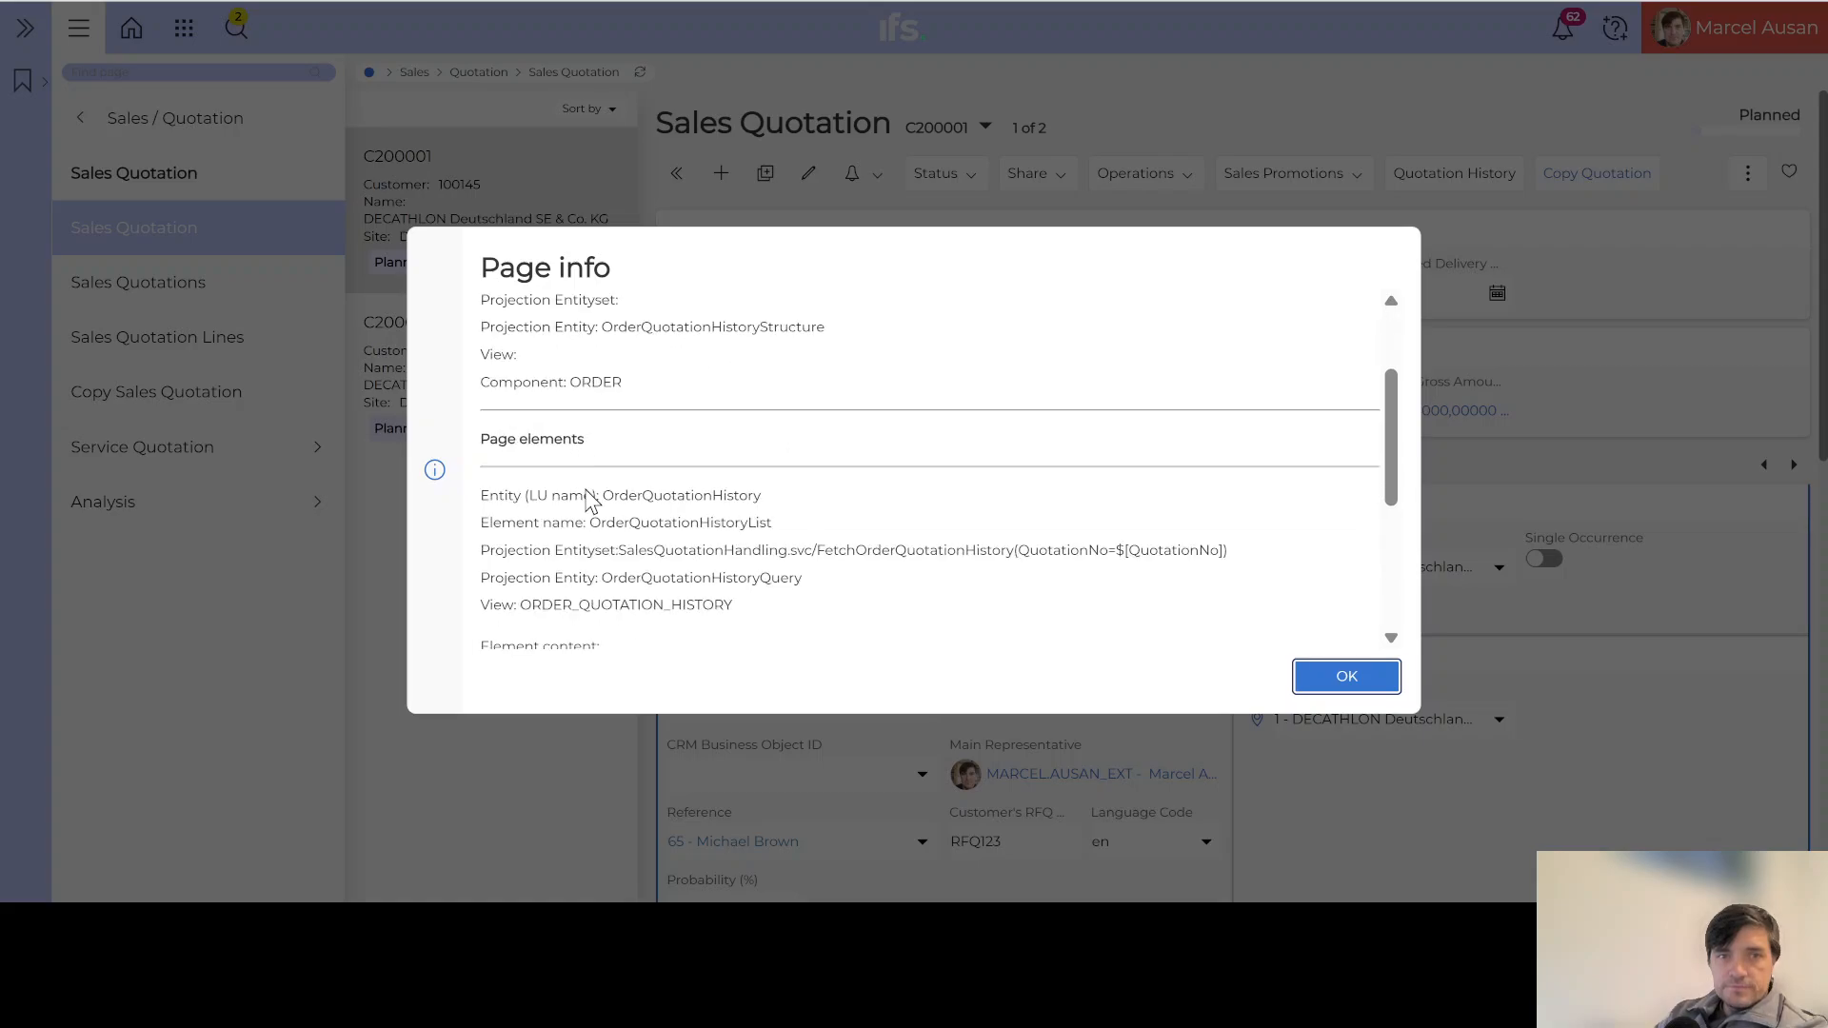
{"action": "scroll", "coordinate": [595, 514], "scroll_direction": "up", "scroll_amount": 2}
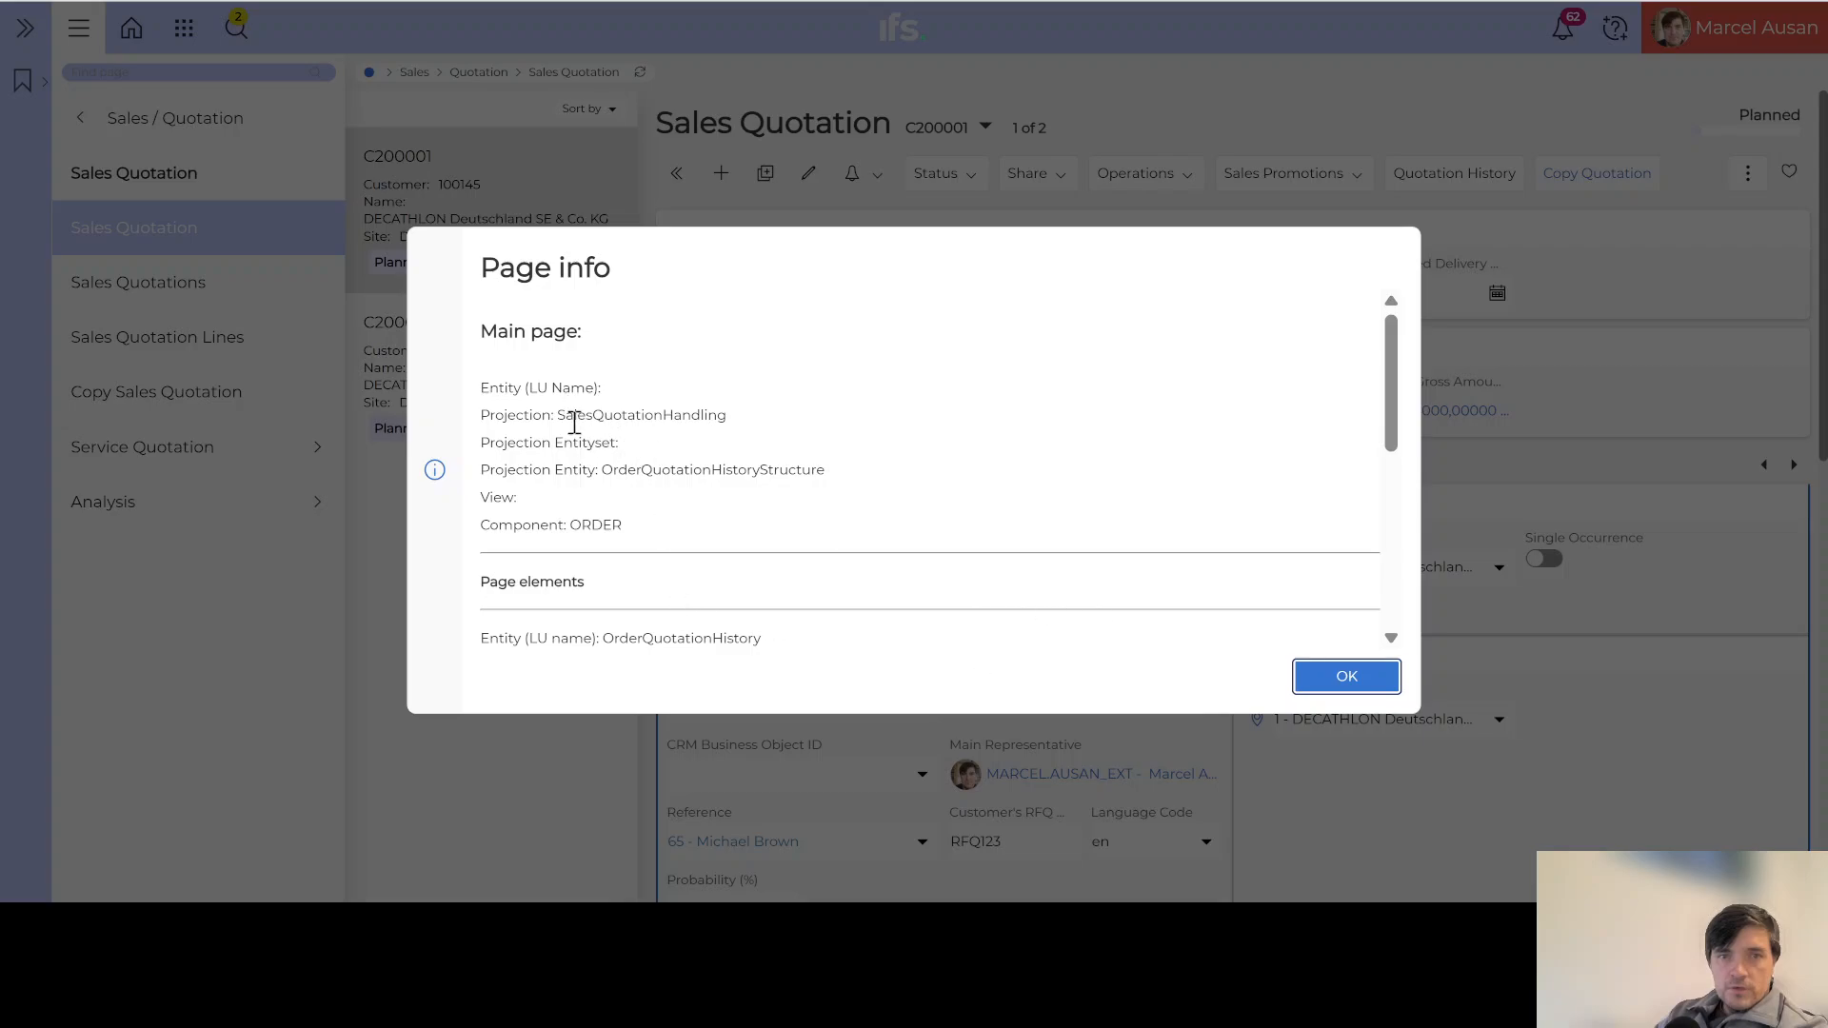
{"action": "left_click_drag", "start_coordinate": [598, 469], "coordinate": [714, 476]}
{"action": "key", "text": "ctrl+c"}
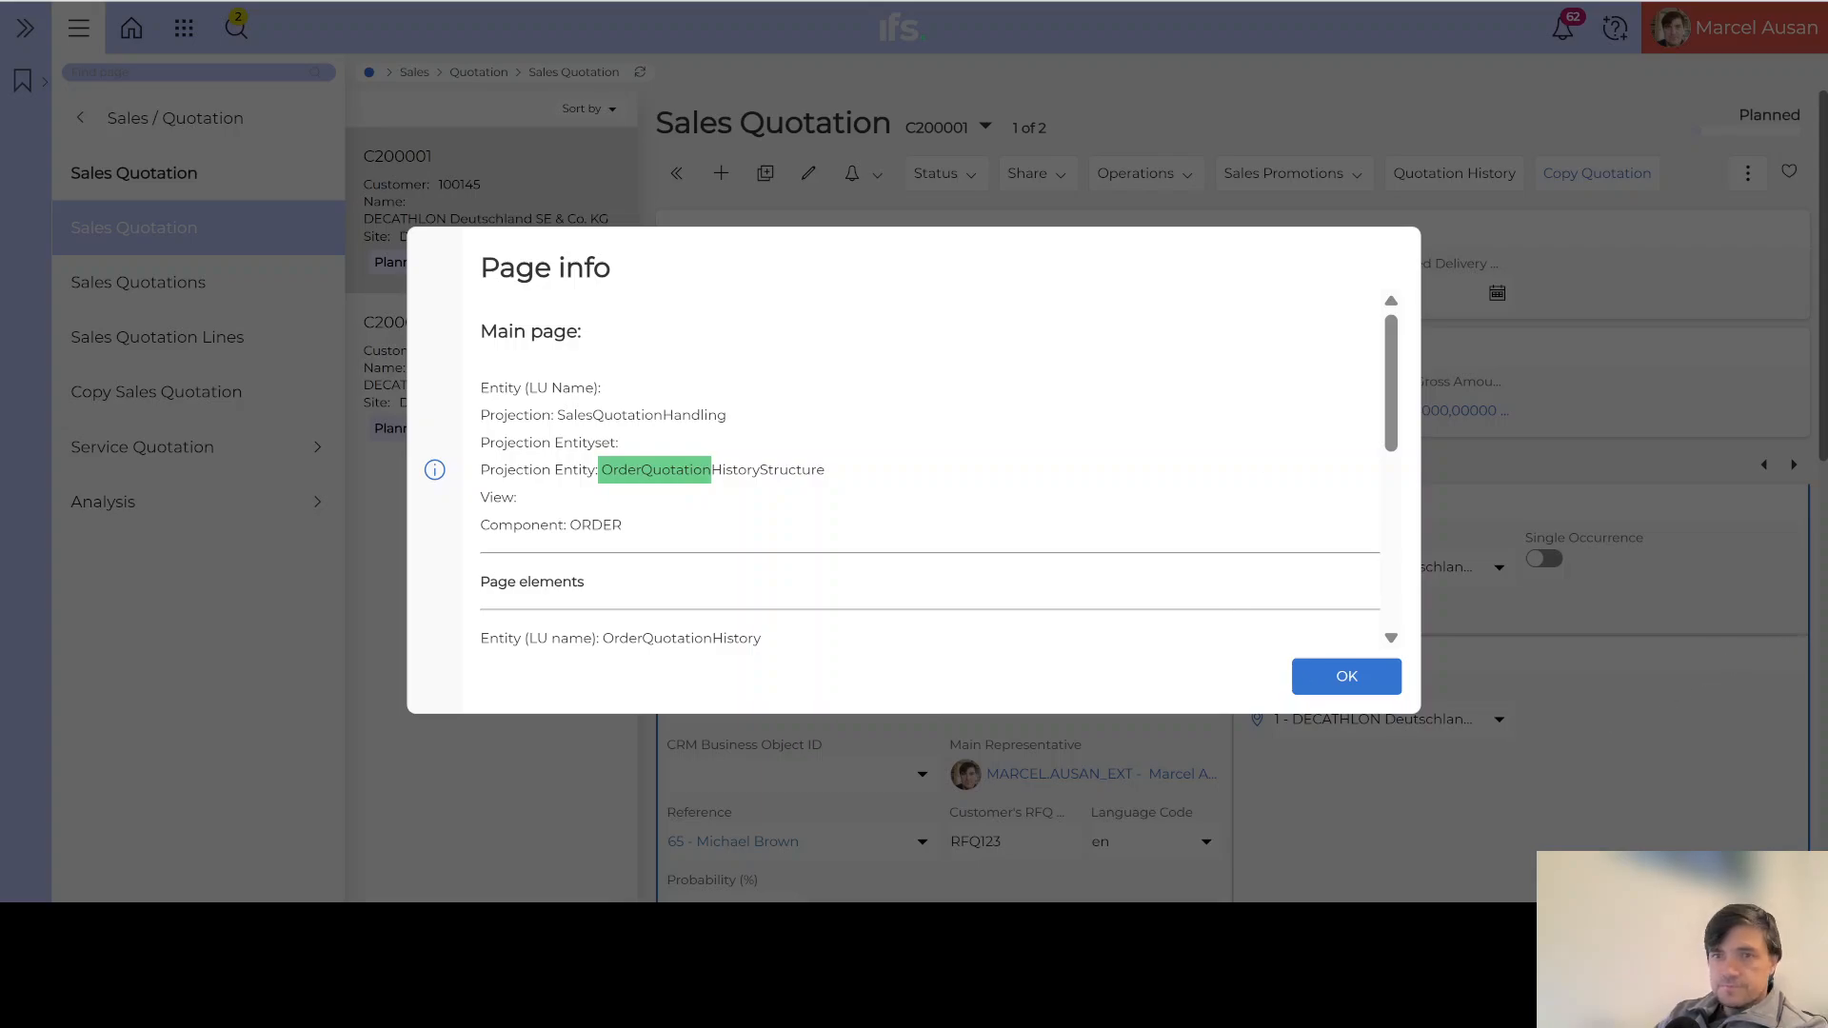
{"action": "left_click", "coordinate": [1345, 678]}
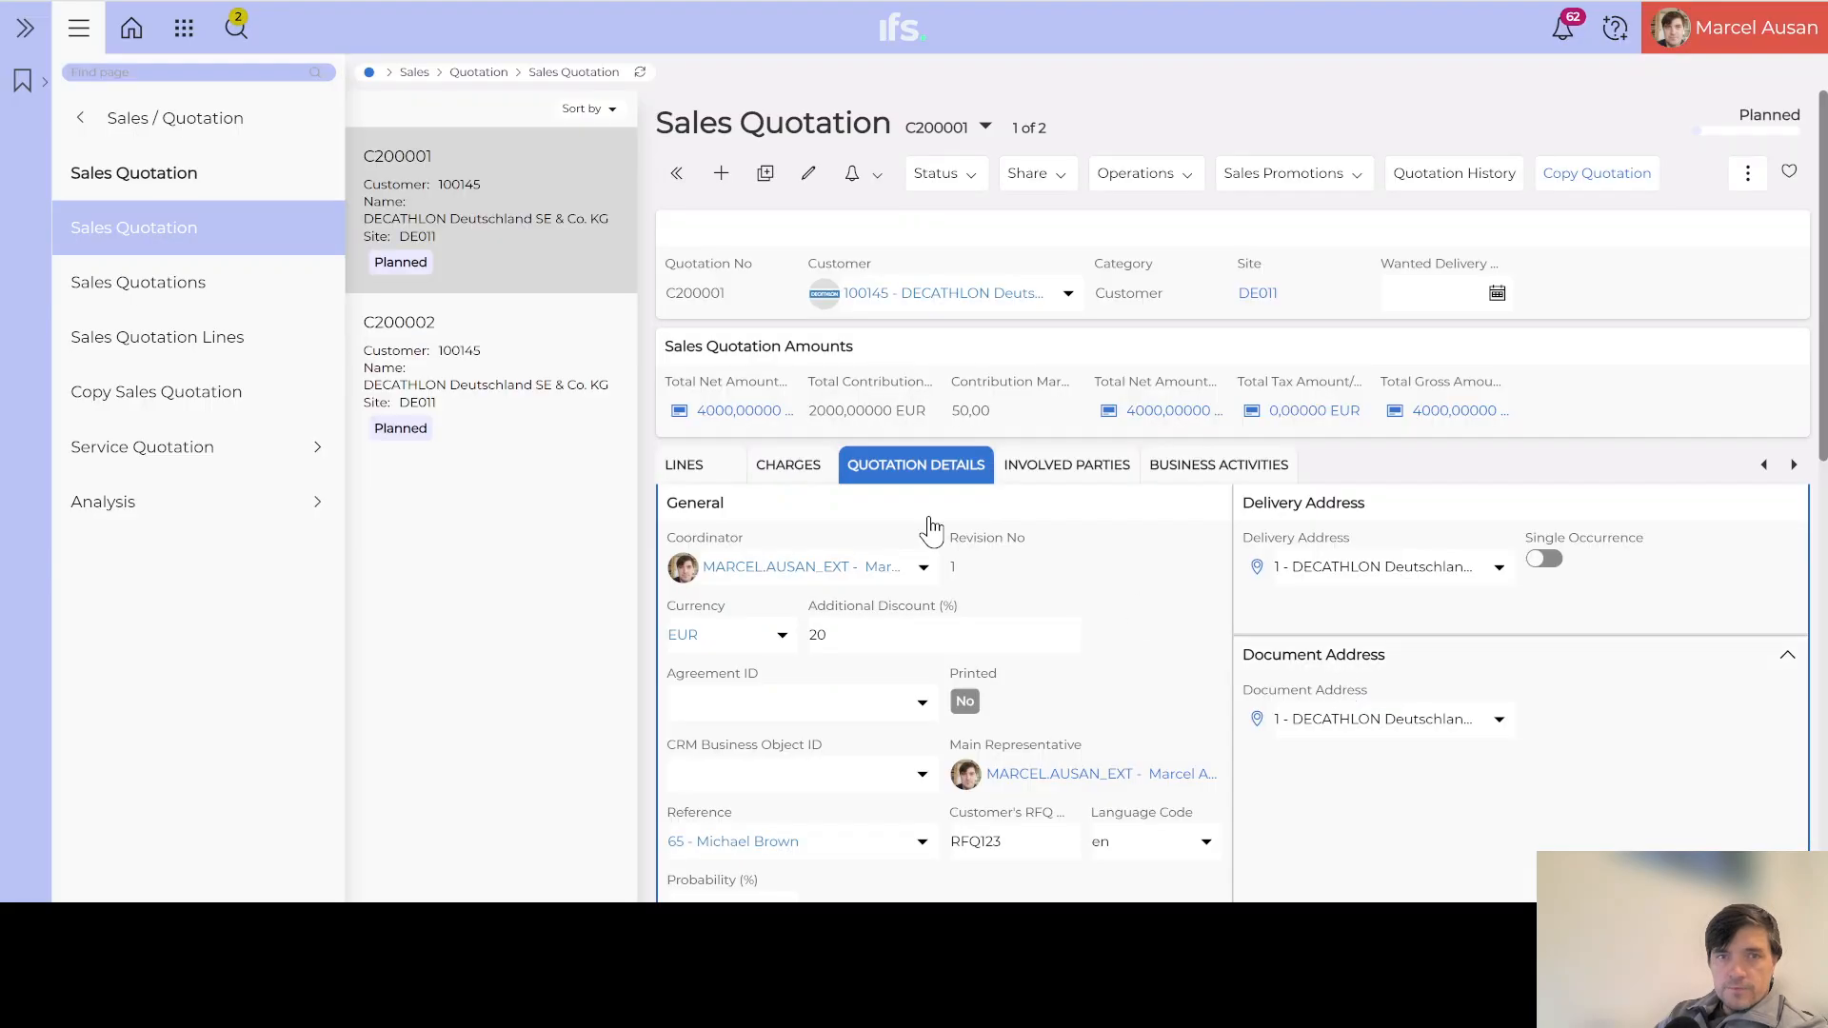
Step: Search the page navigator for 'hist l' to reach History Log Configuration
{"action": "left_click", "coordinate": [127, 72]}
{"action": "type", "text": "hist "}
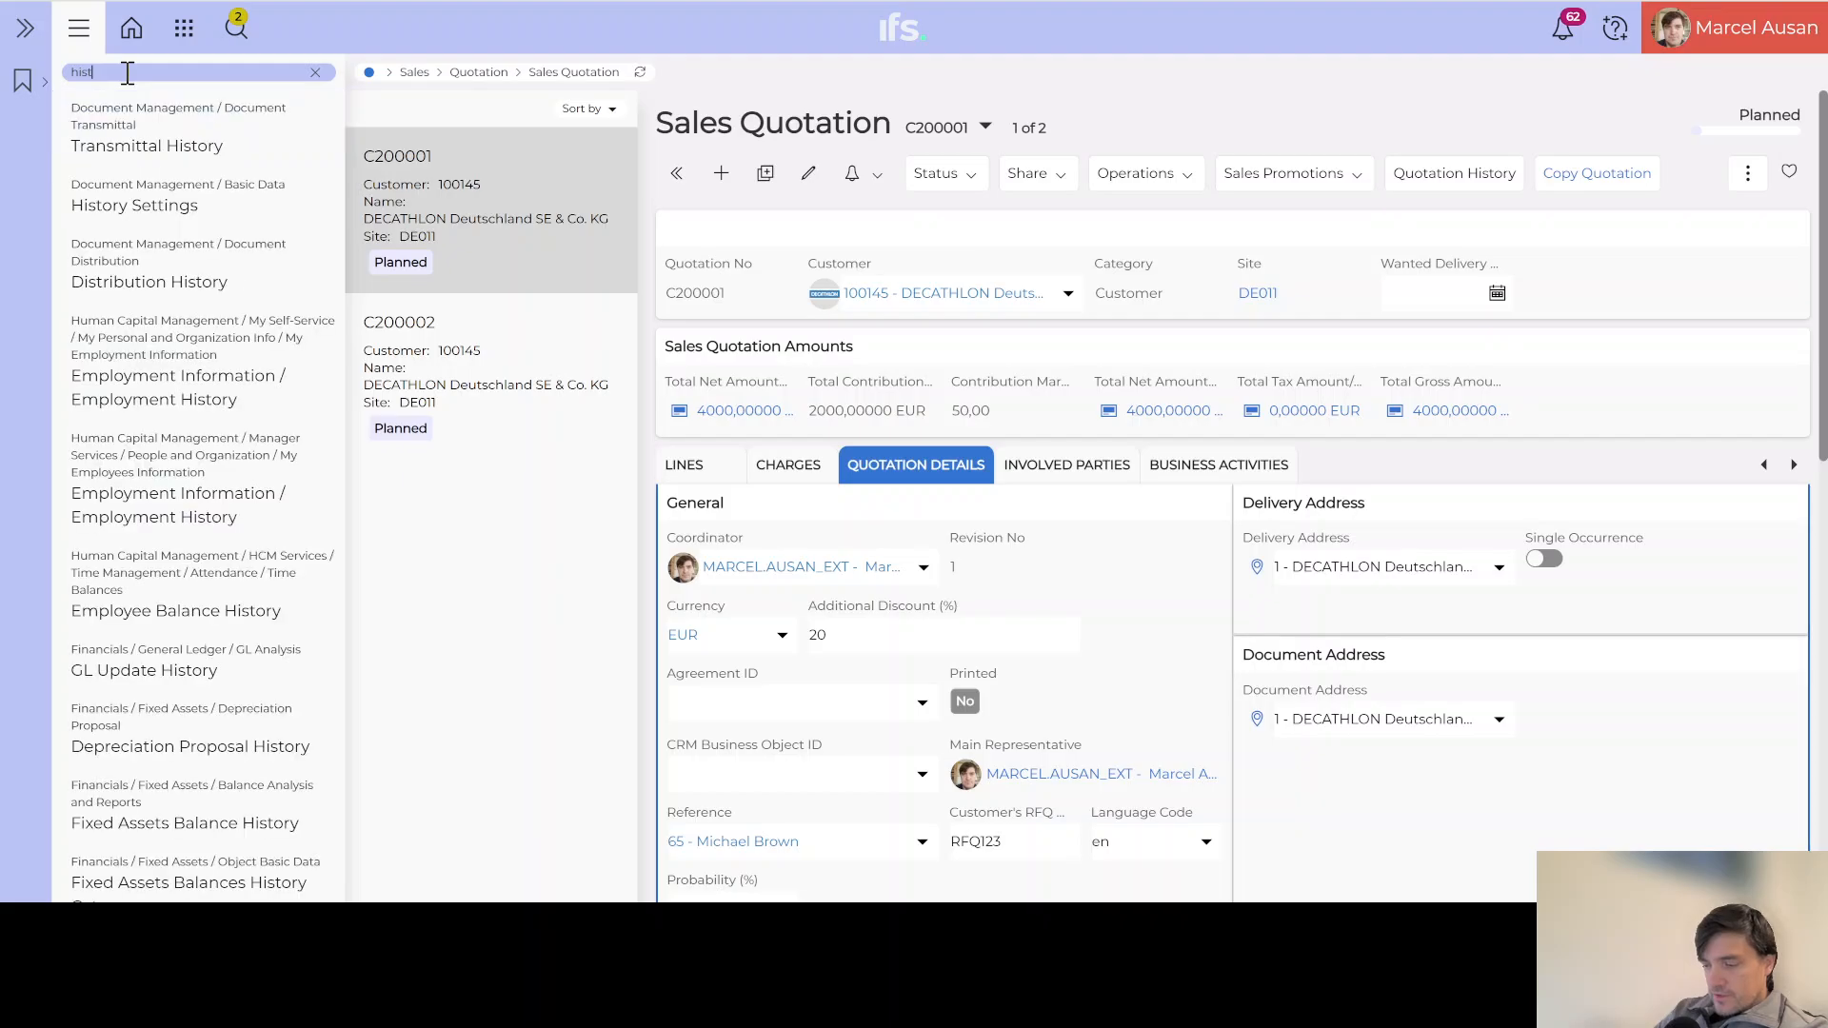
{"action": "type", "text": "lo"}
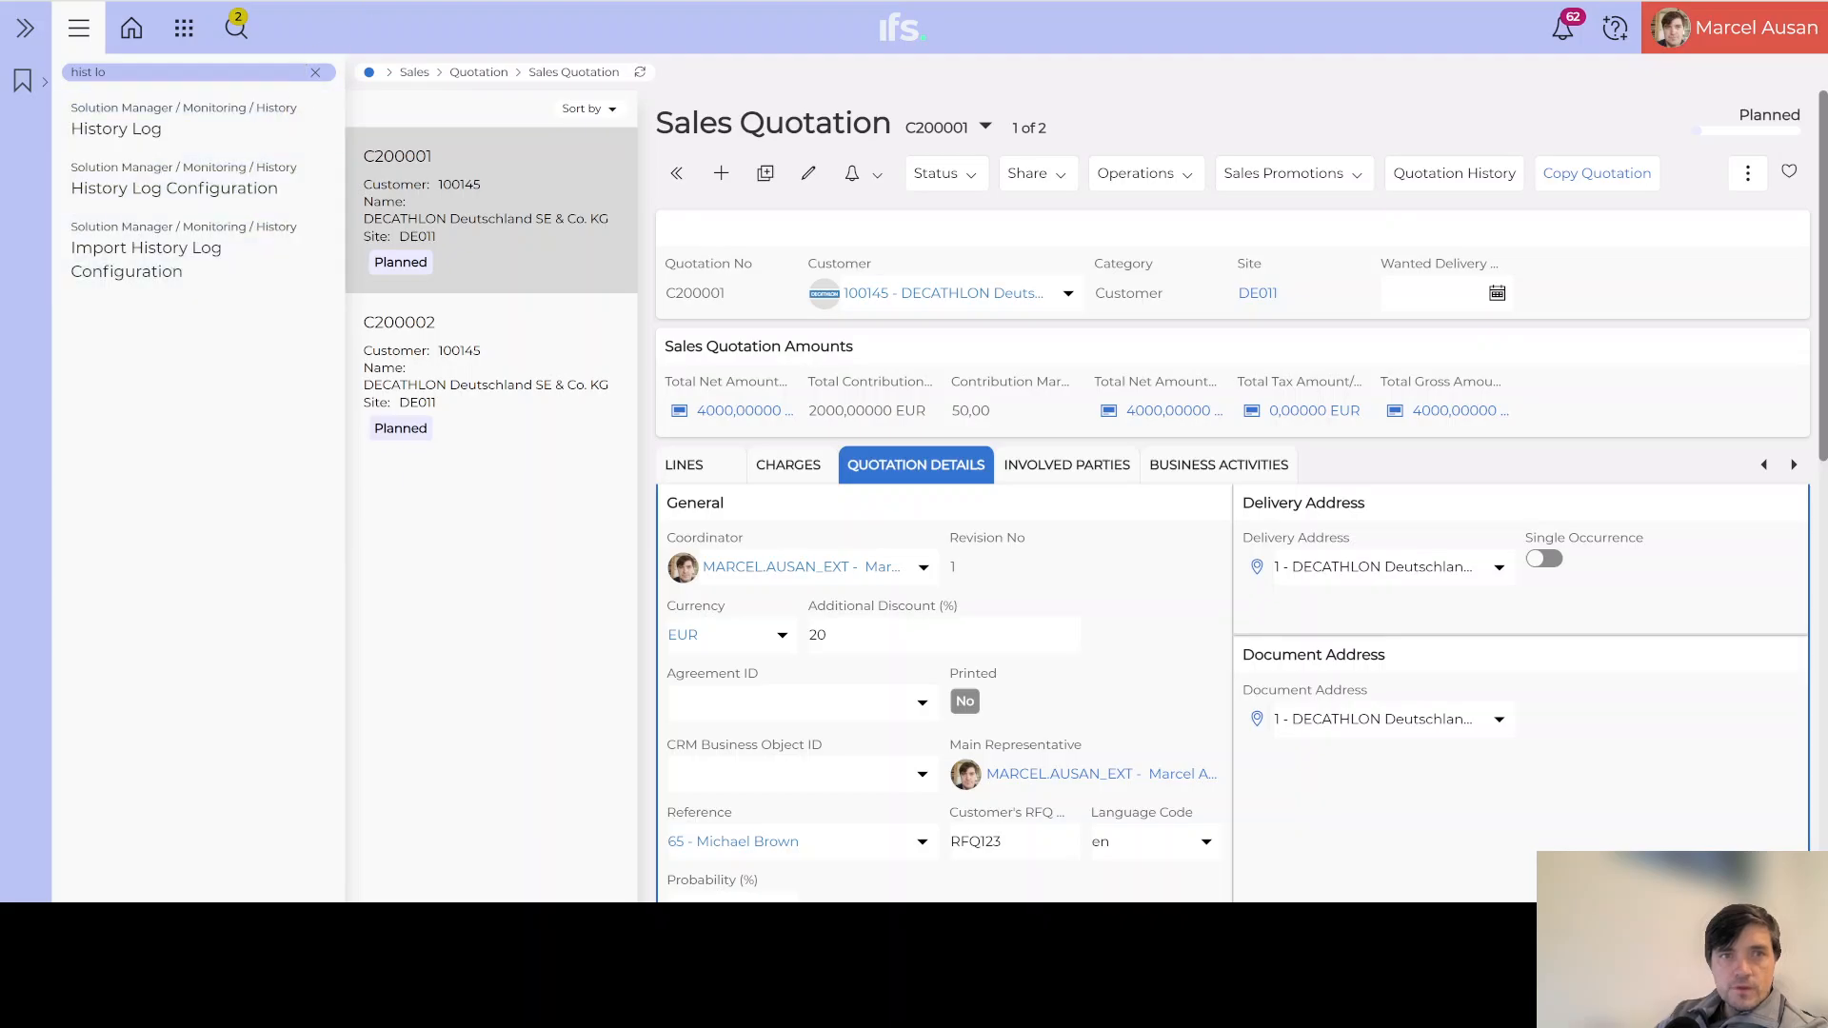
{"action": "key", "text": "F5"}
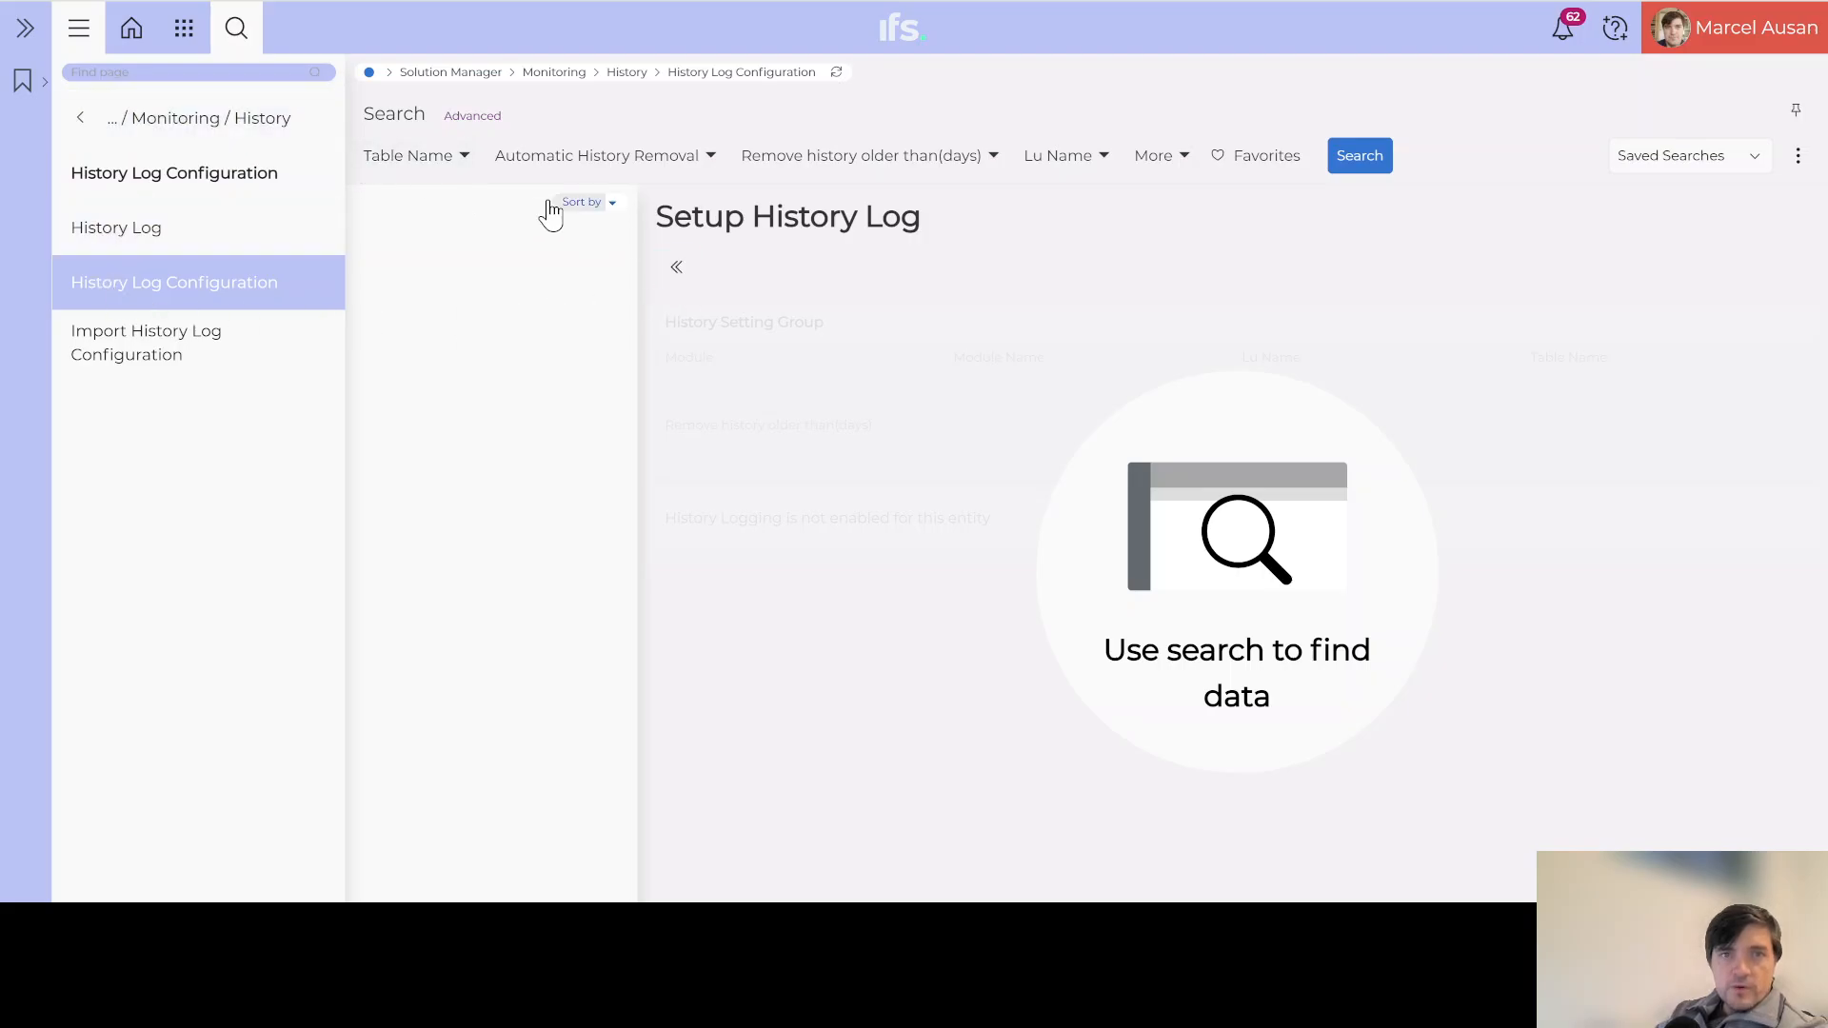
Step: Filter the history log configurations by Lu Name OrderQuotation
{"action": "left_click", "coordinate": [1103, 160]}
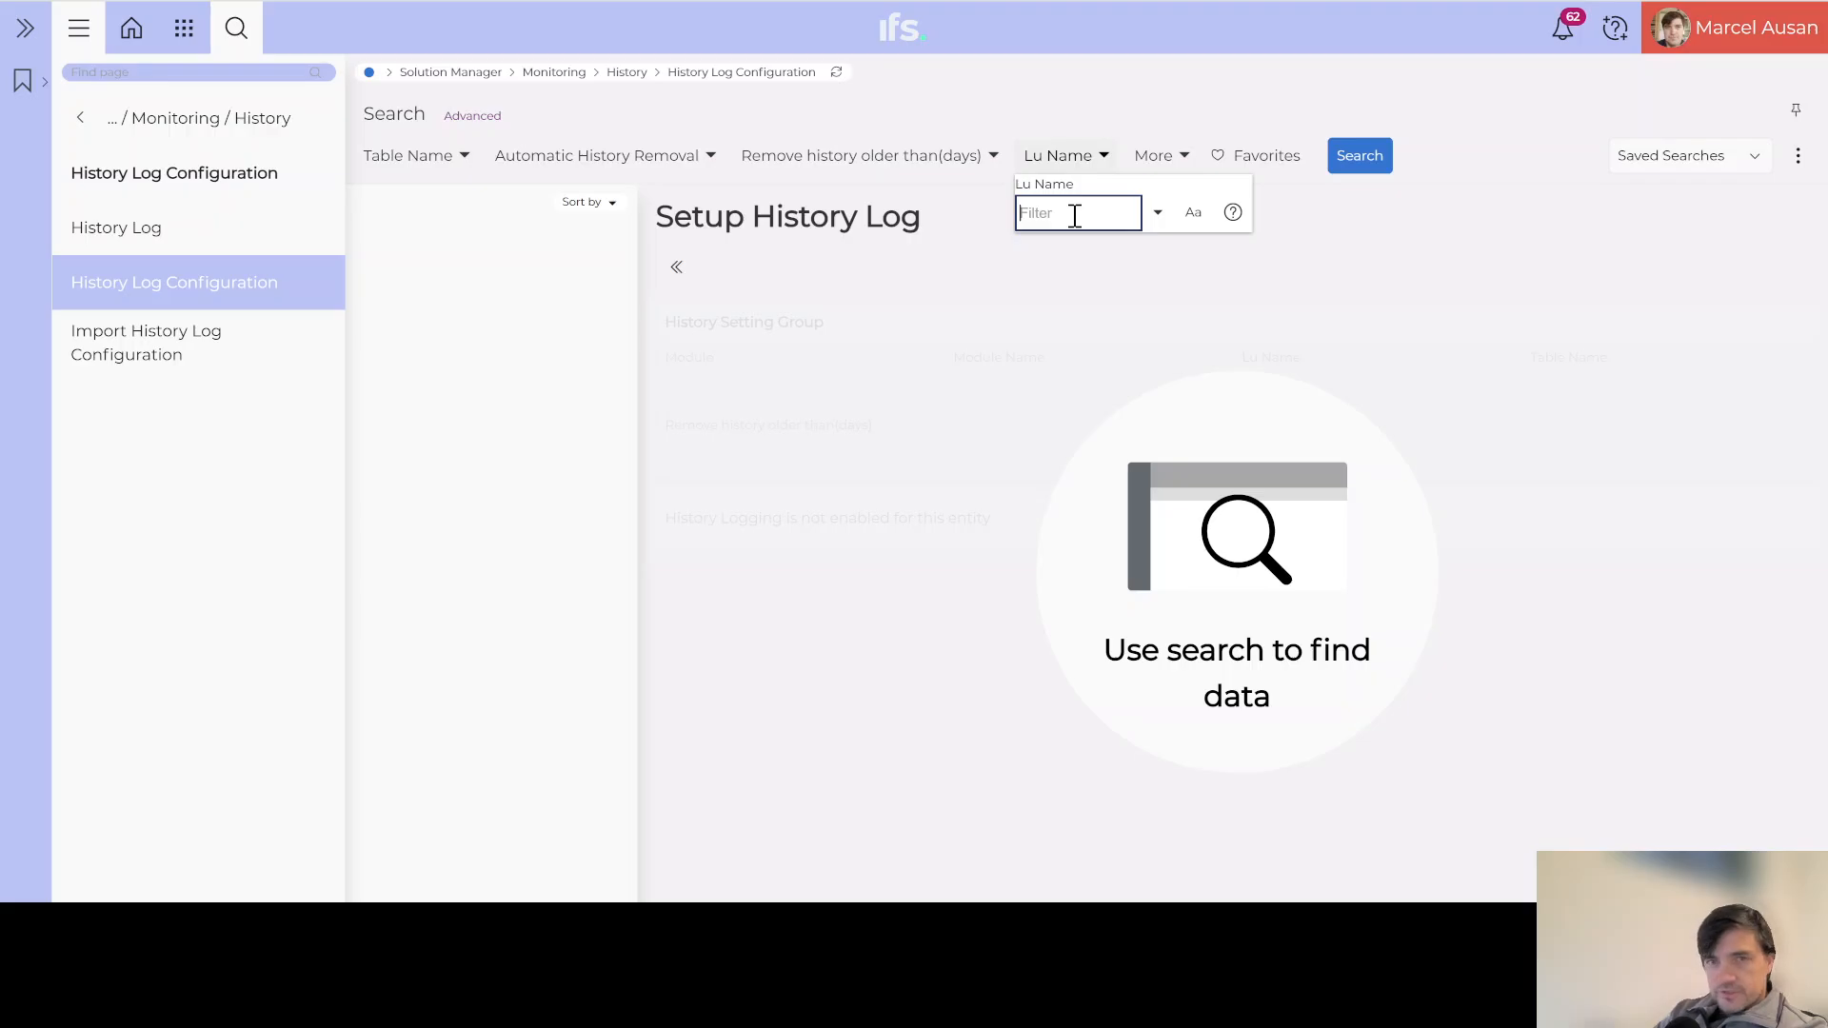
{"action": "key", "text": "ctrl+v"}
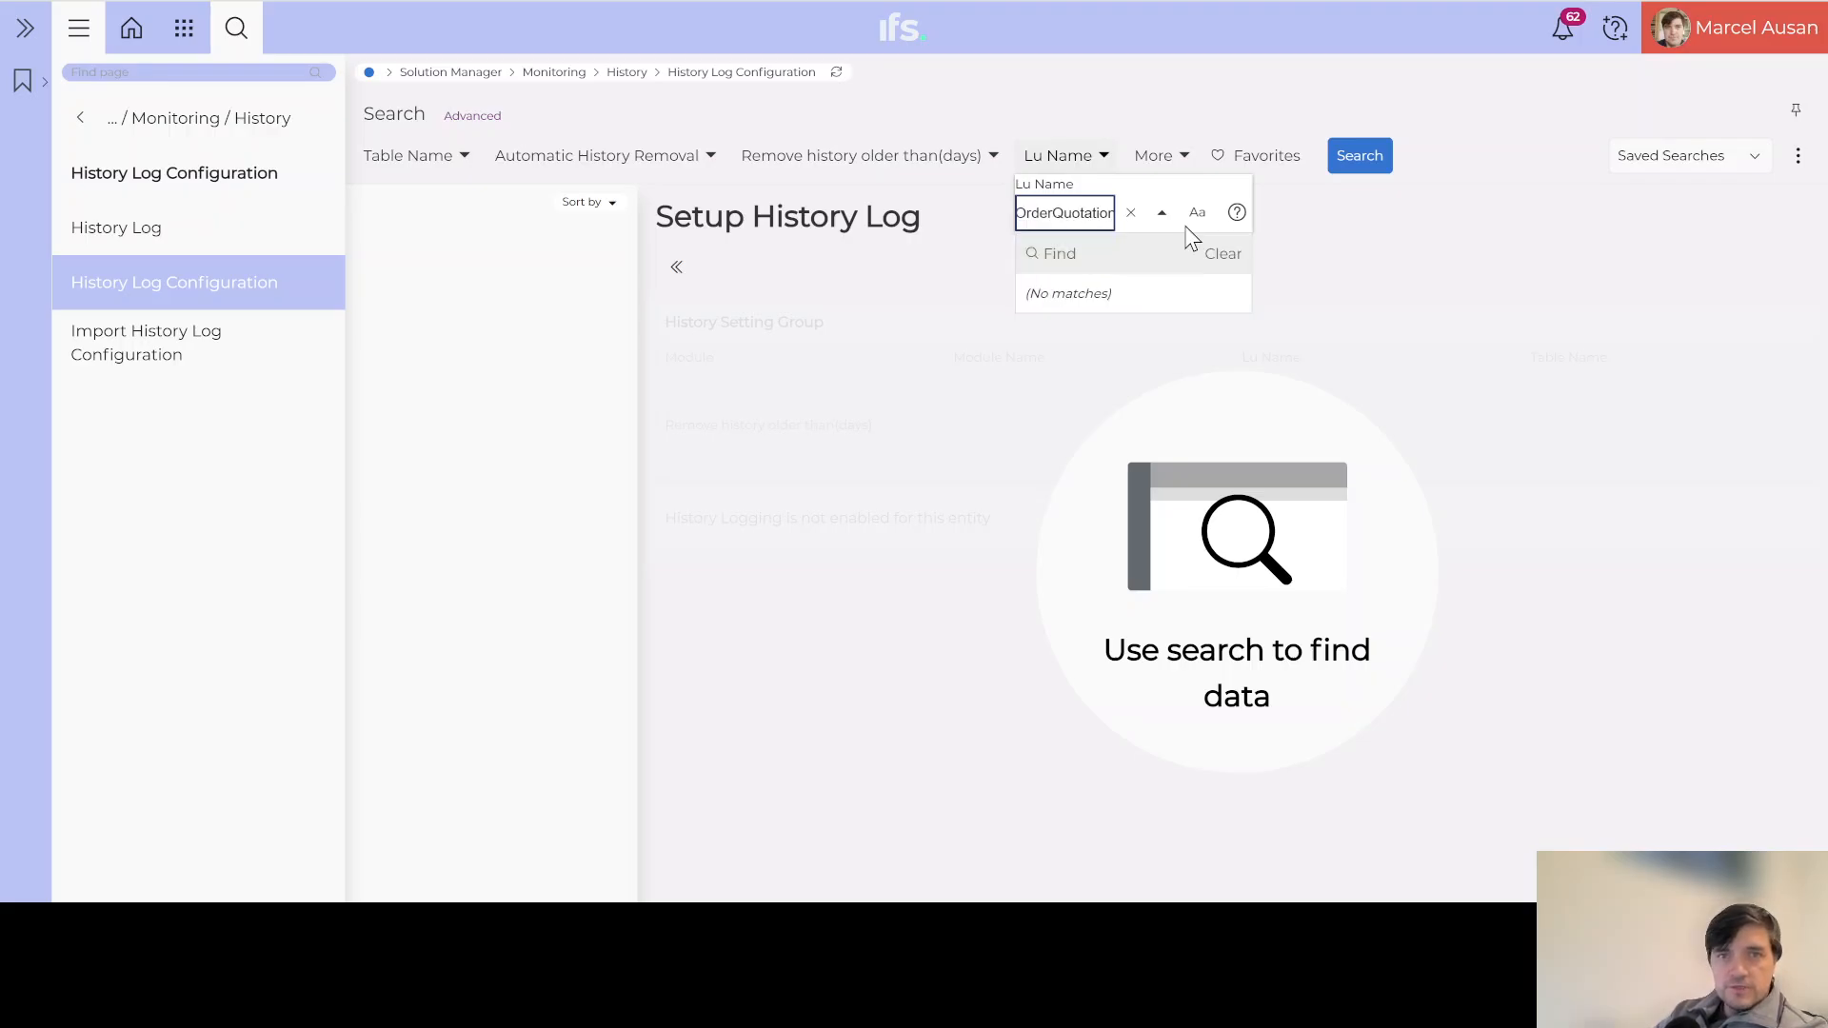
{"action": "left_click", "coordinate": [1360, 157]}
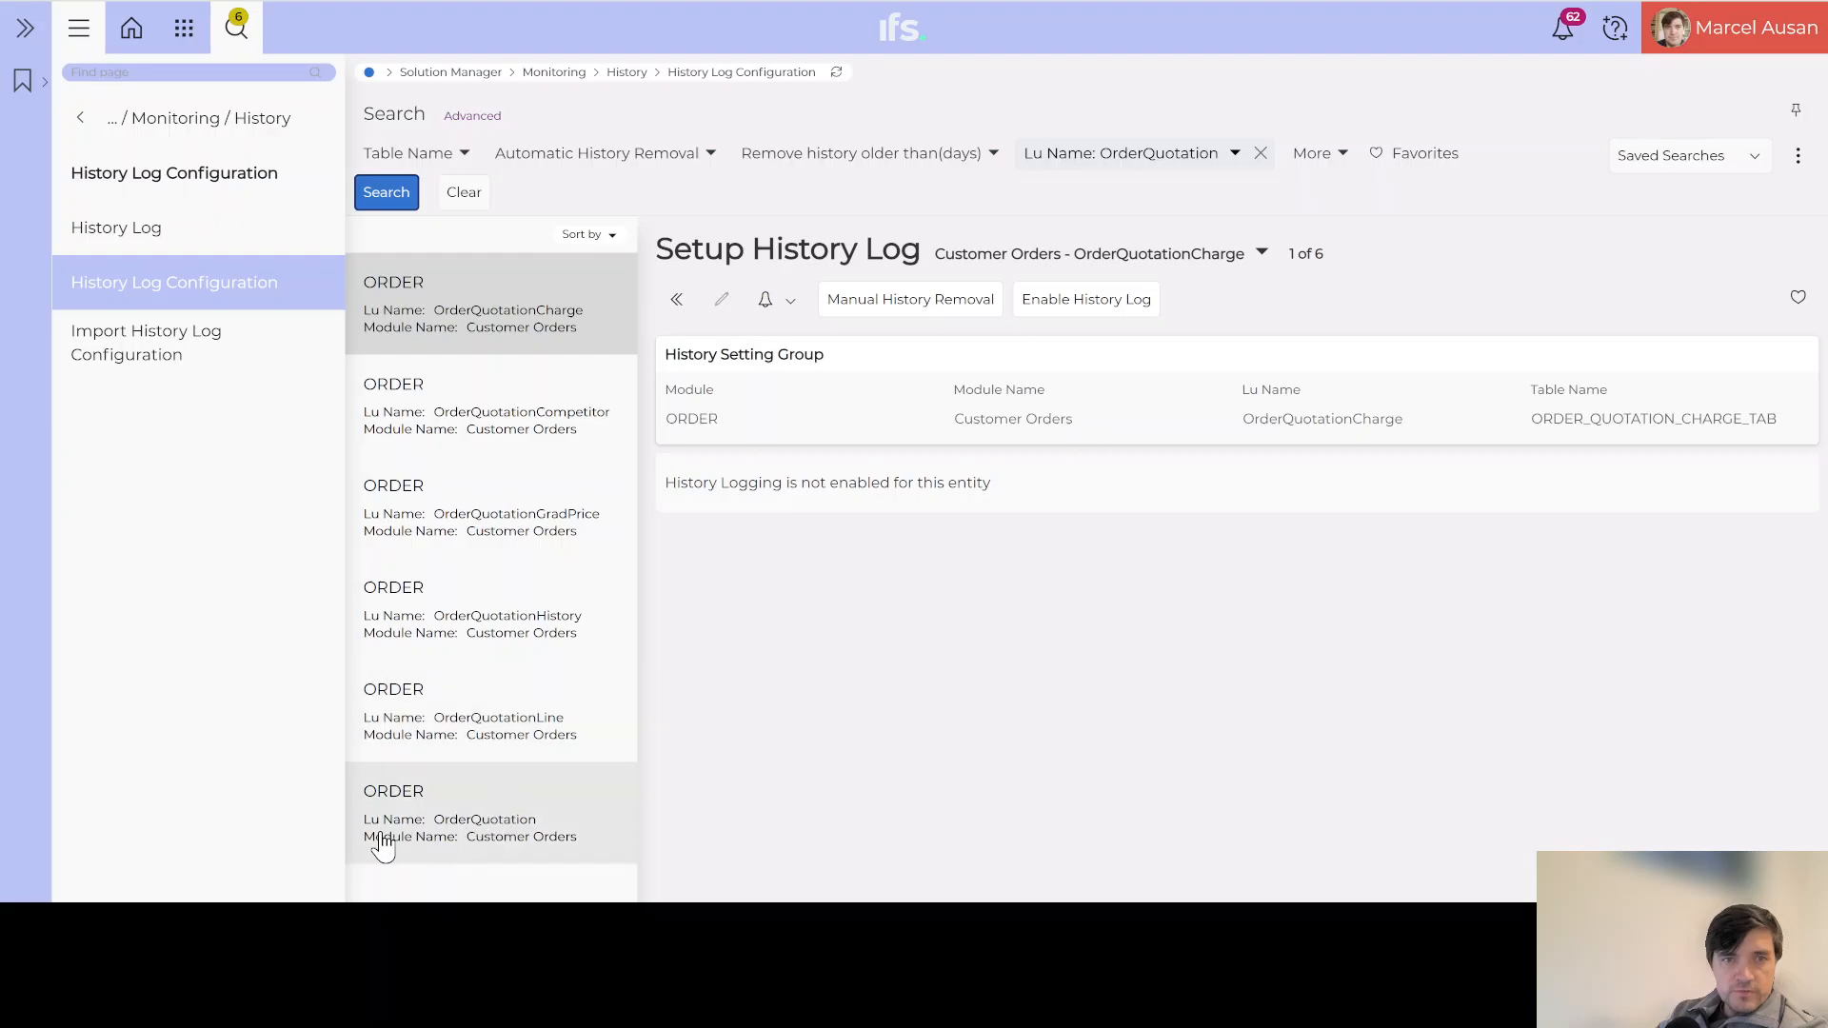
Step: Enable history logging on the OrderQuotation record
{"action": "left_click", "coordinate": [503, 837]}
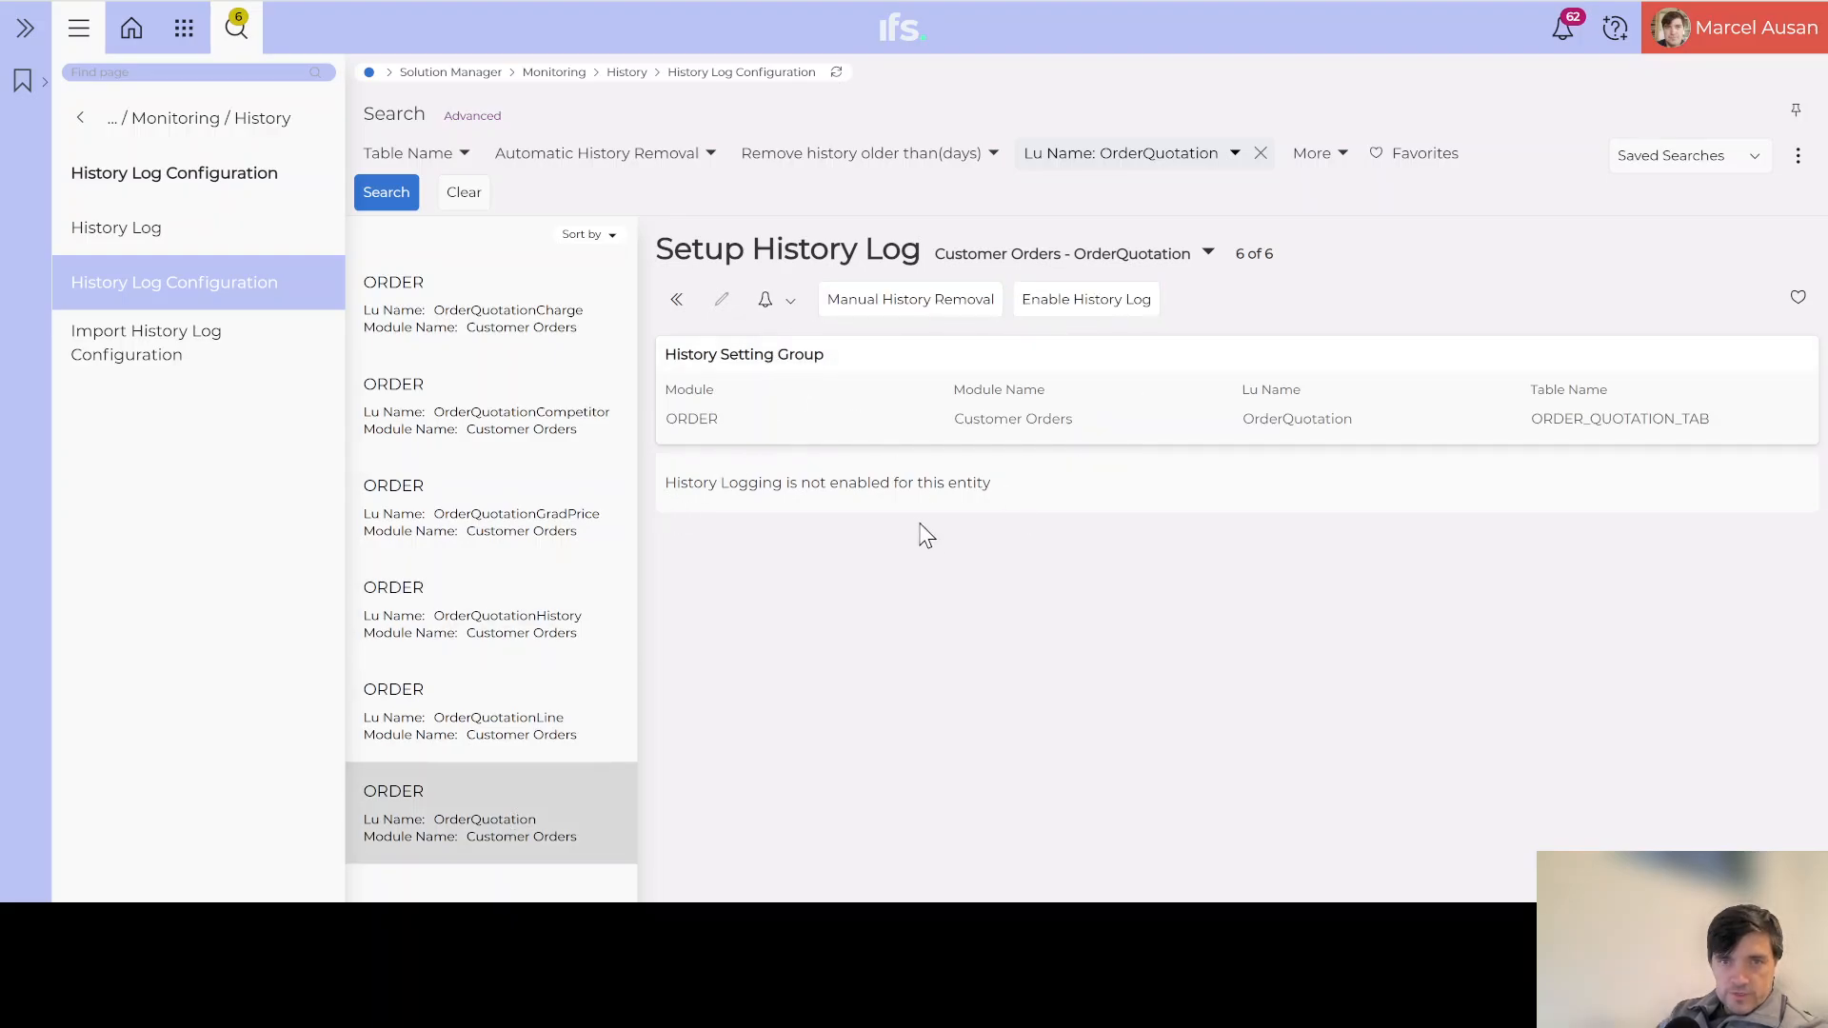
{"action": "left_click", "coordinate": [1096, 303]}
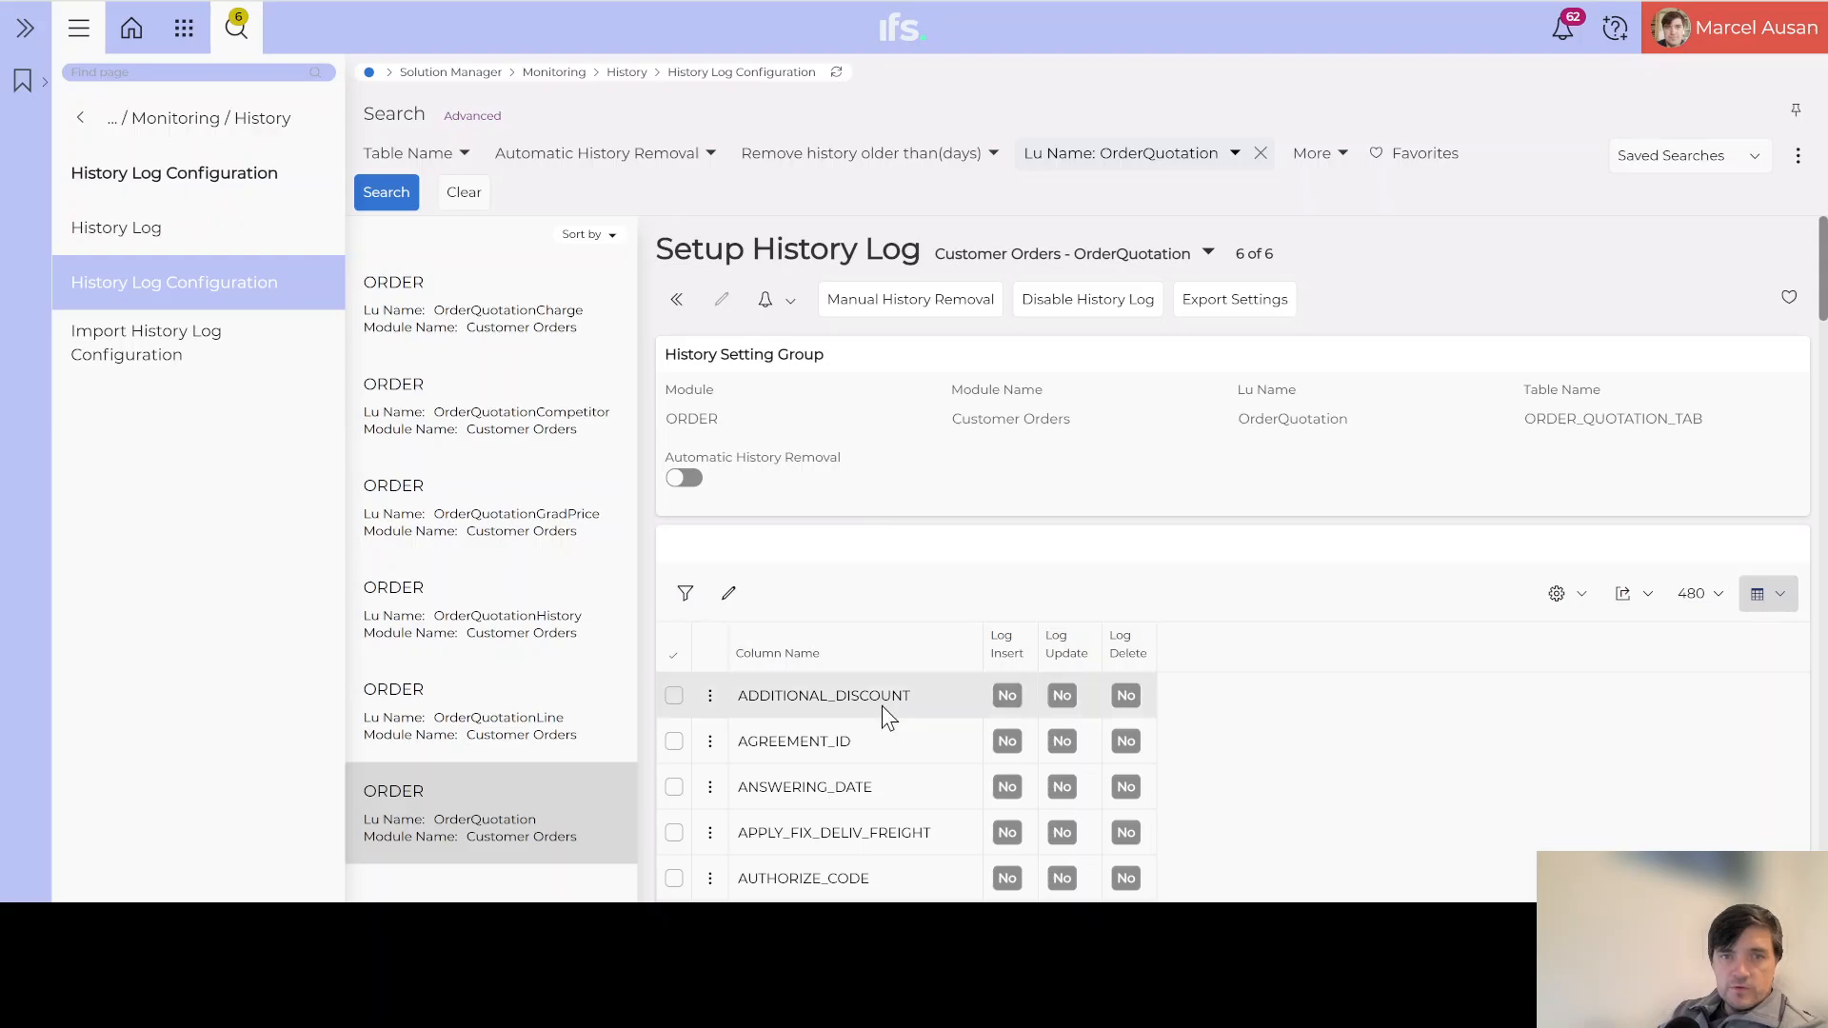
{"action": "scroll", "coordinate": [881, 706], "scroll_direction": "down", "scroll_amount": 3}
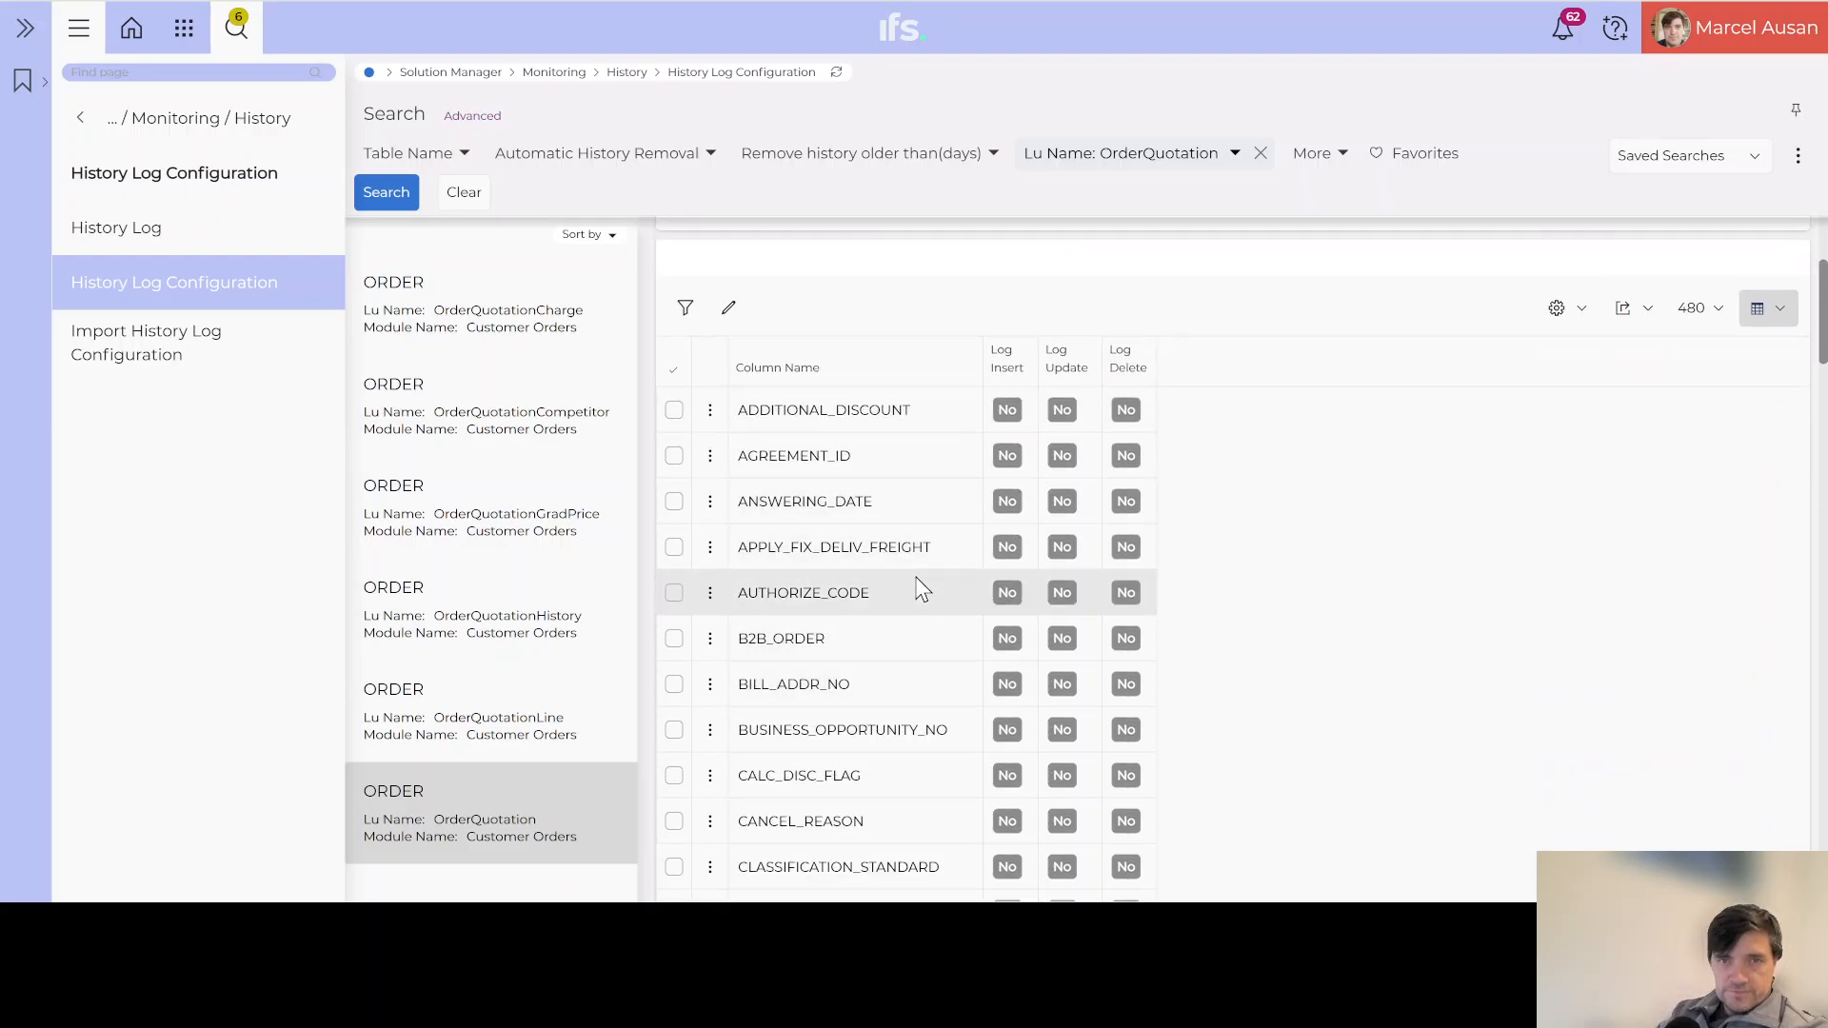
{"action": "scroll", "coordinate": [939, 610], "scroll_direction": "up", "scroll_amount": 3}
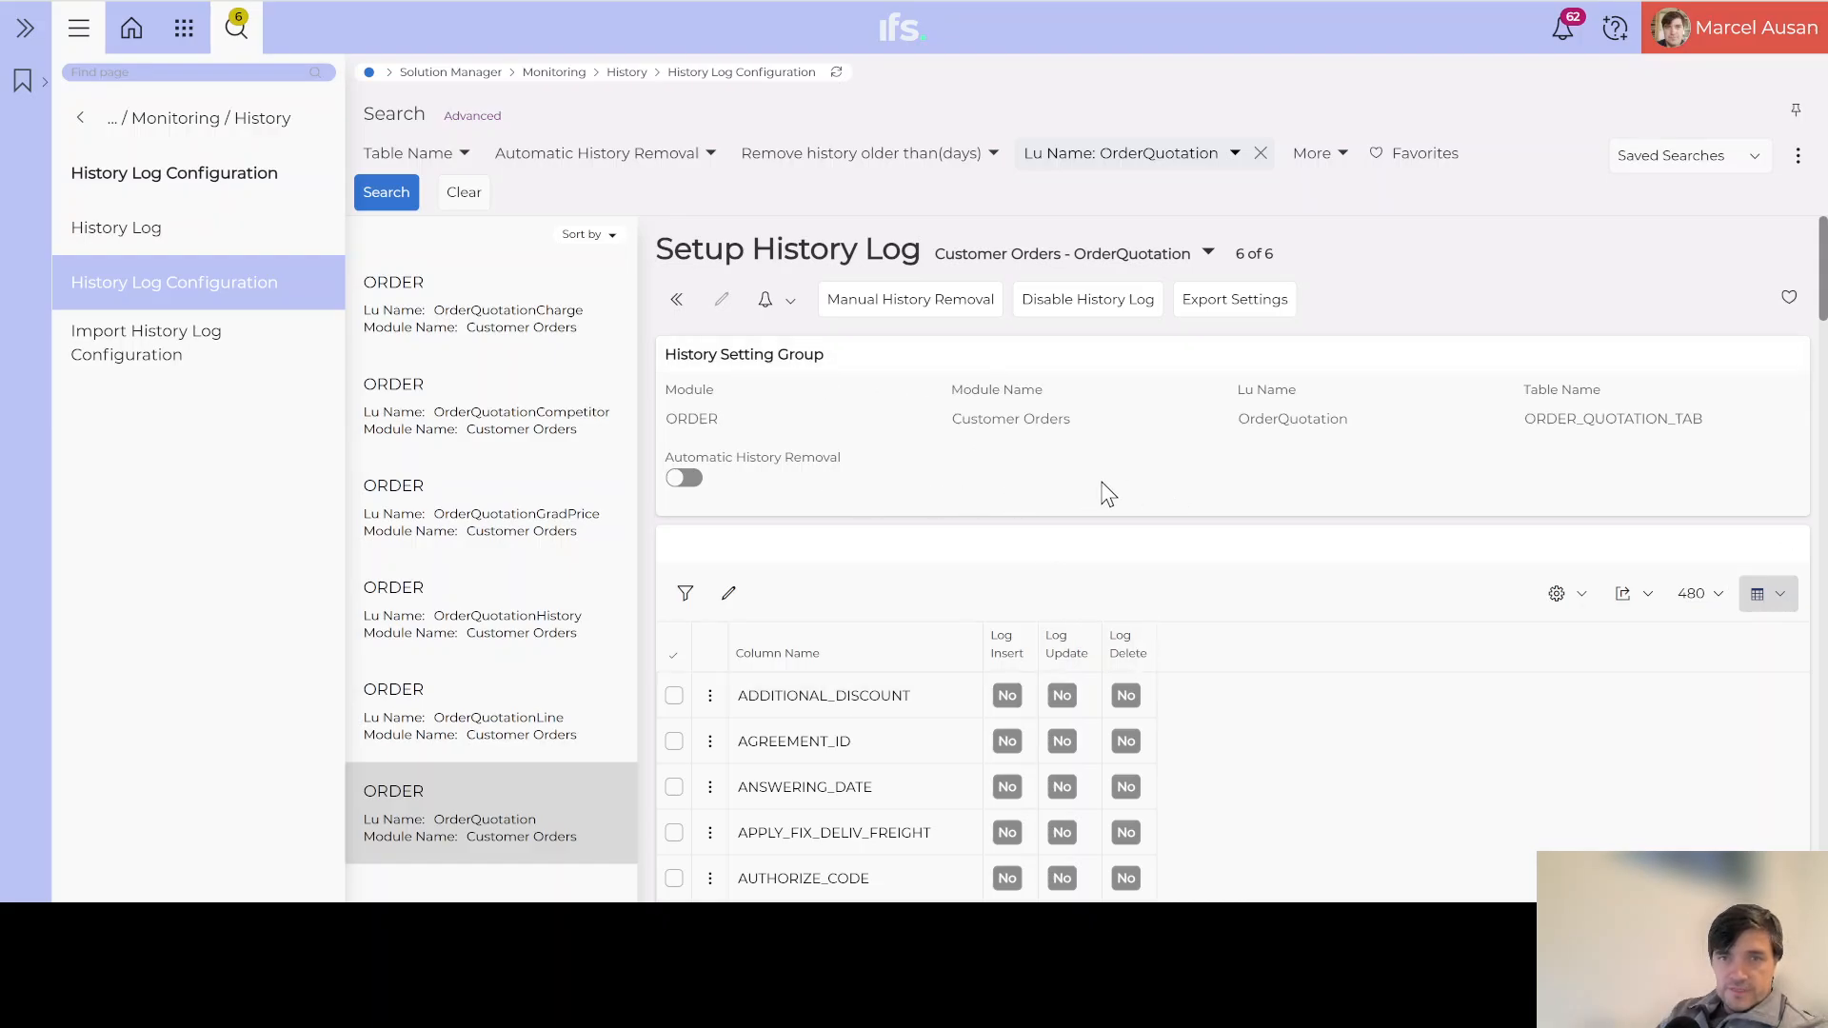
Step: Switch on automatic history removal for OrderQuotation with a 30-day period
{"action": "left_click", "coordinate": [684, 479]}
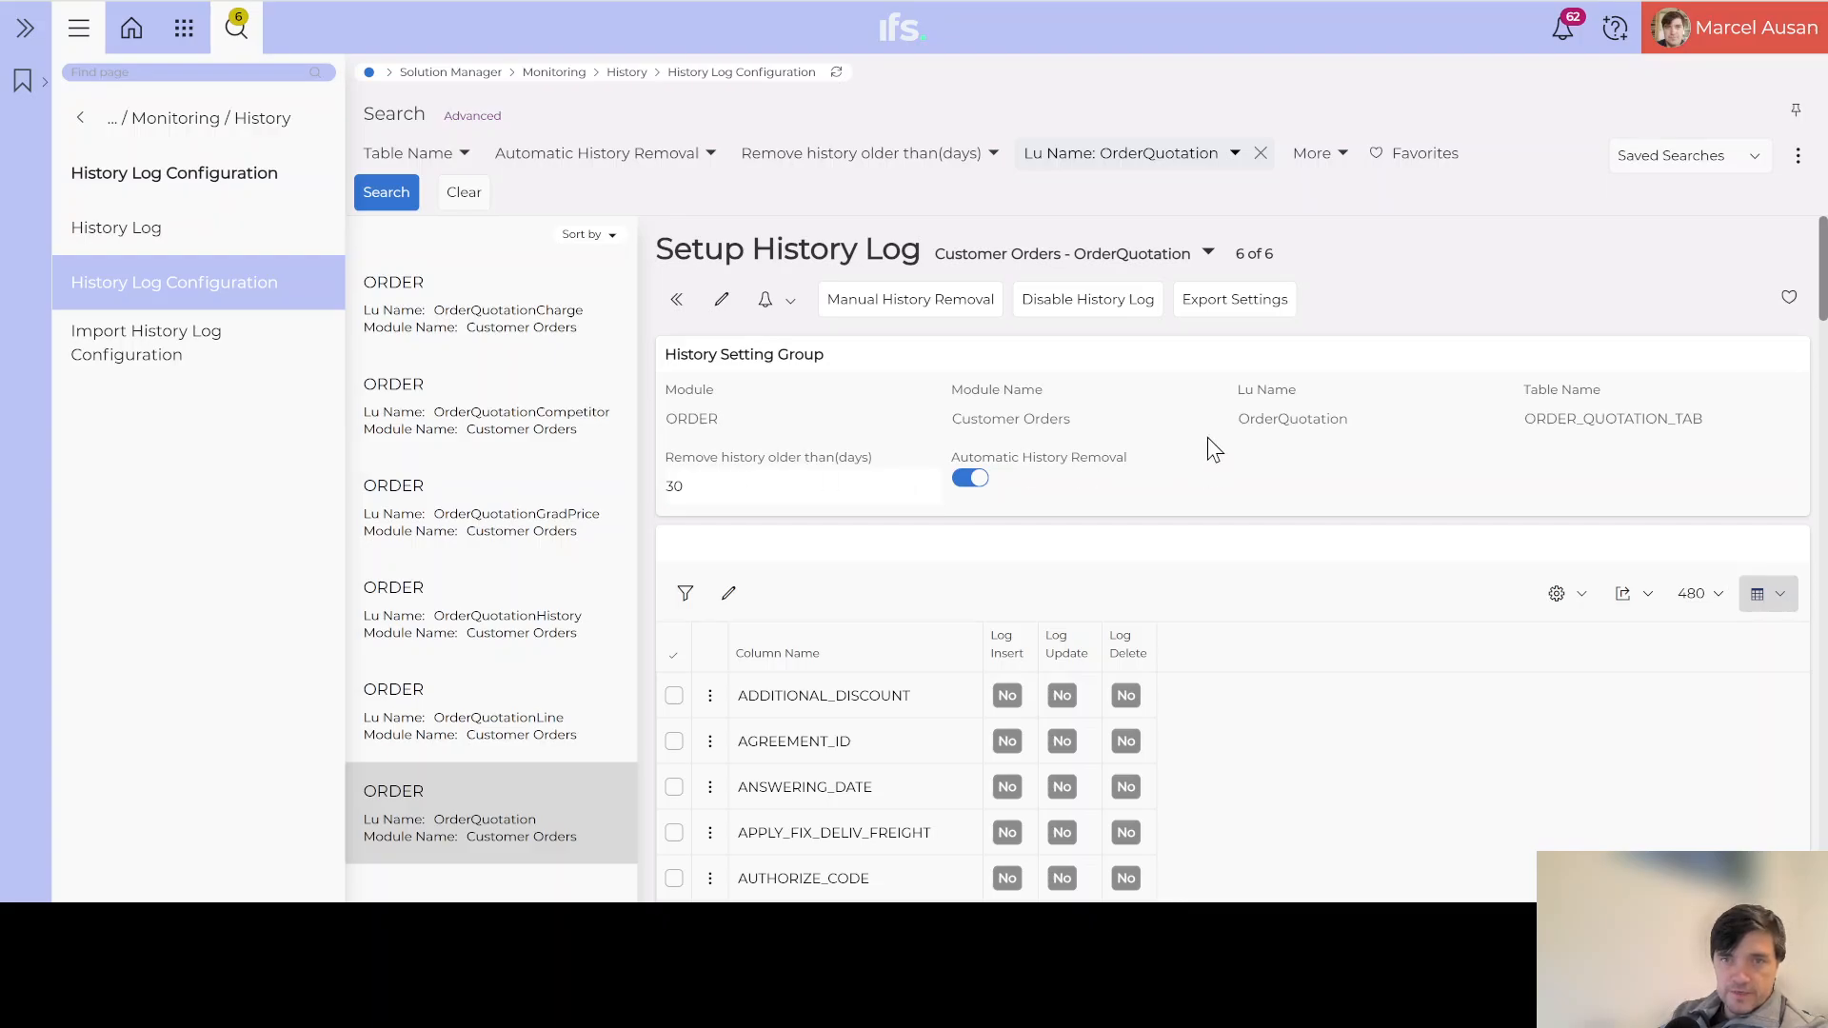
{"action": "scroll", "coordinate": [768, 595], "scroll_direction": "down", "scroll_amount": 3}
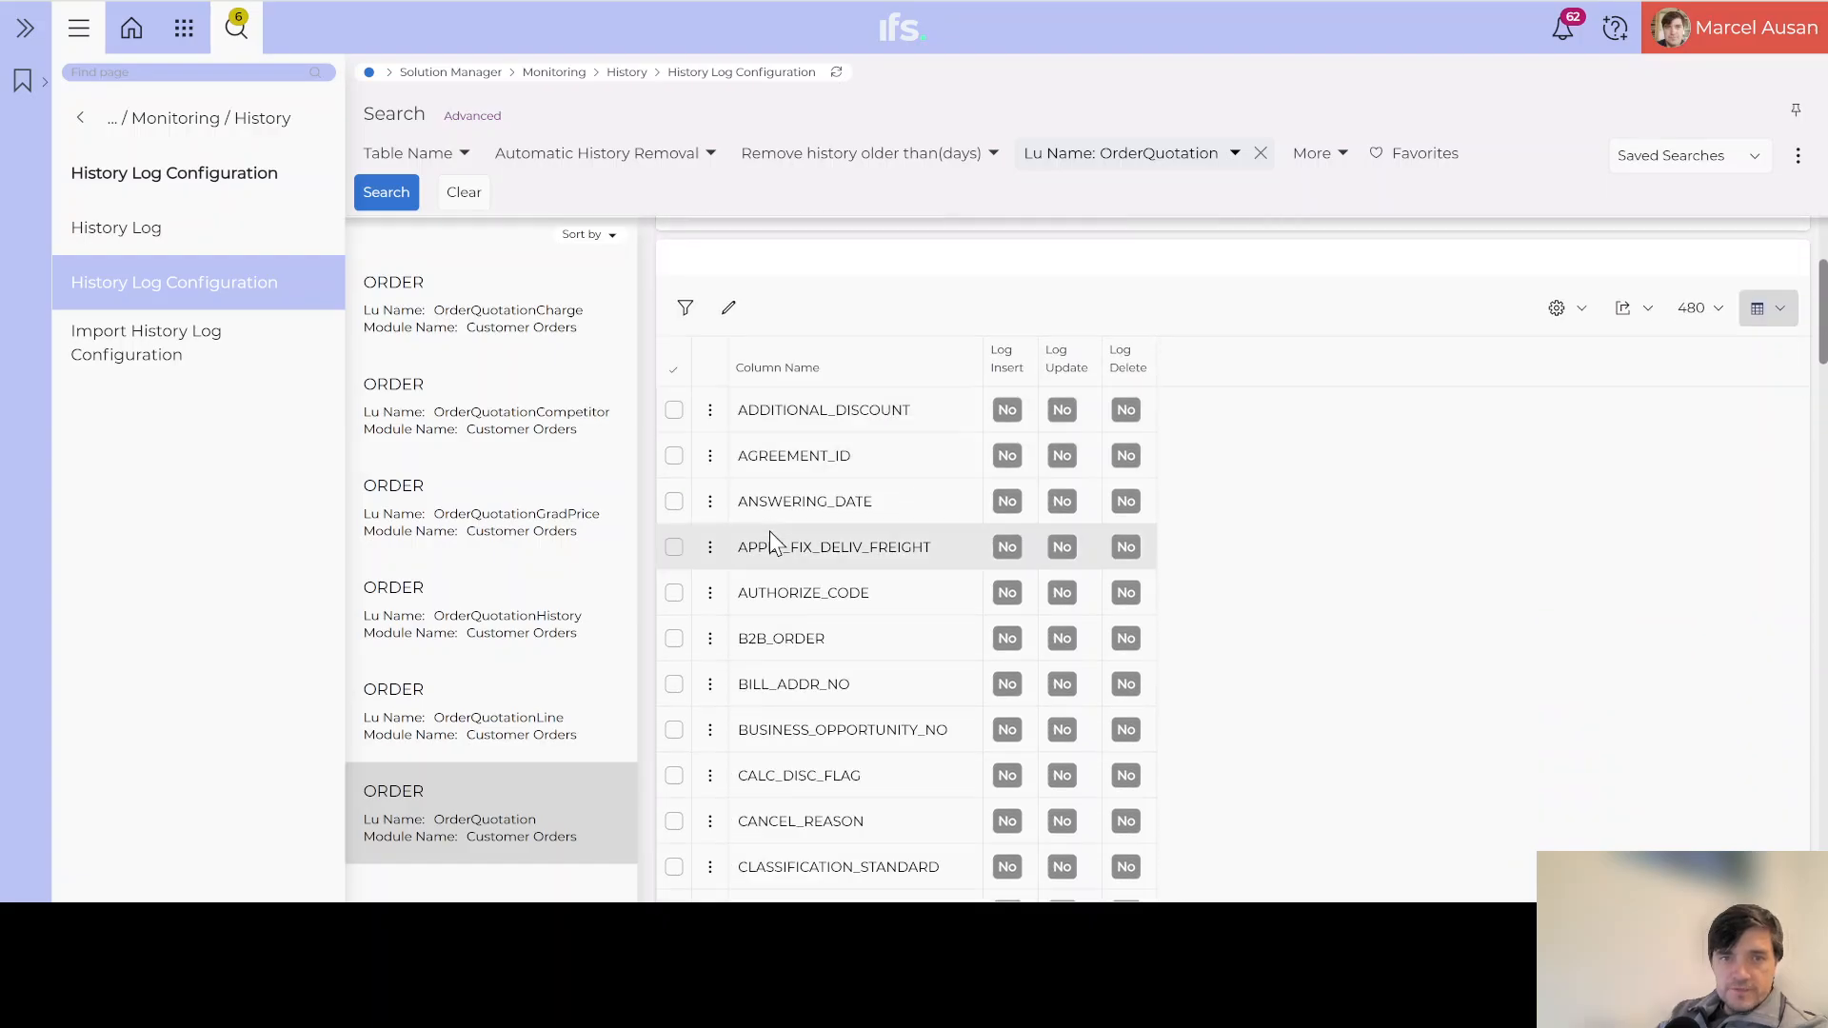
Step: Make OrderQuotation's column logging flags editable and locate the QUOTATION_PROBABILITY row
{"action": "left_click", "coordinate": [733, 314]}
{"action": "scroll", "coordinate": [825, 438], "scroll_direction": "down", "scroll_amount": 2}
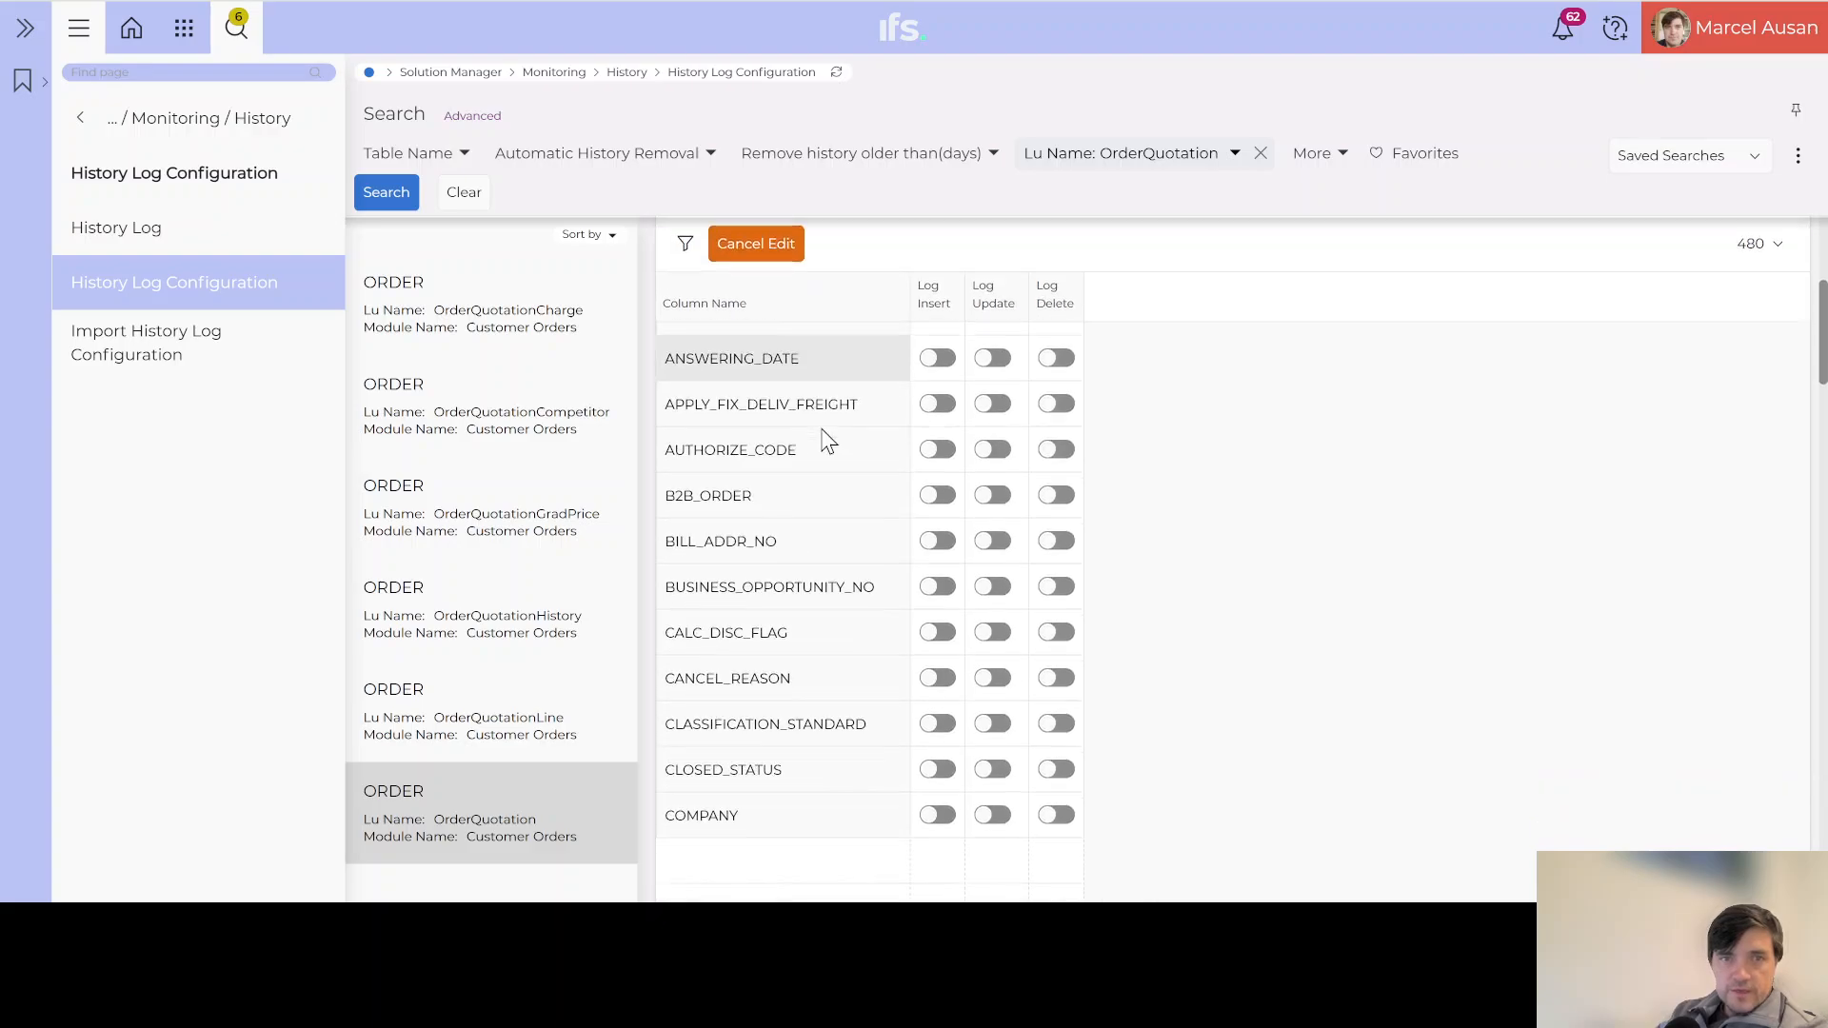
{"action": "scroll", "coordinate": [827, 438], "scroll_direction": "up", "scroll_amount": 3}
{"action": "scroll", "coordinate": [1069, 494], "scroll_direction": "down", "scroll_amount": 2}
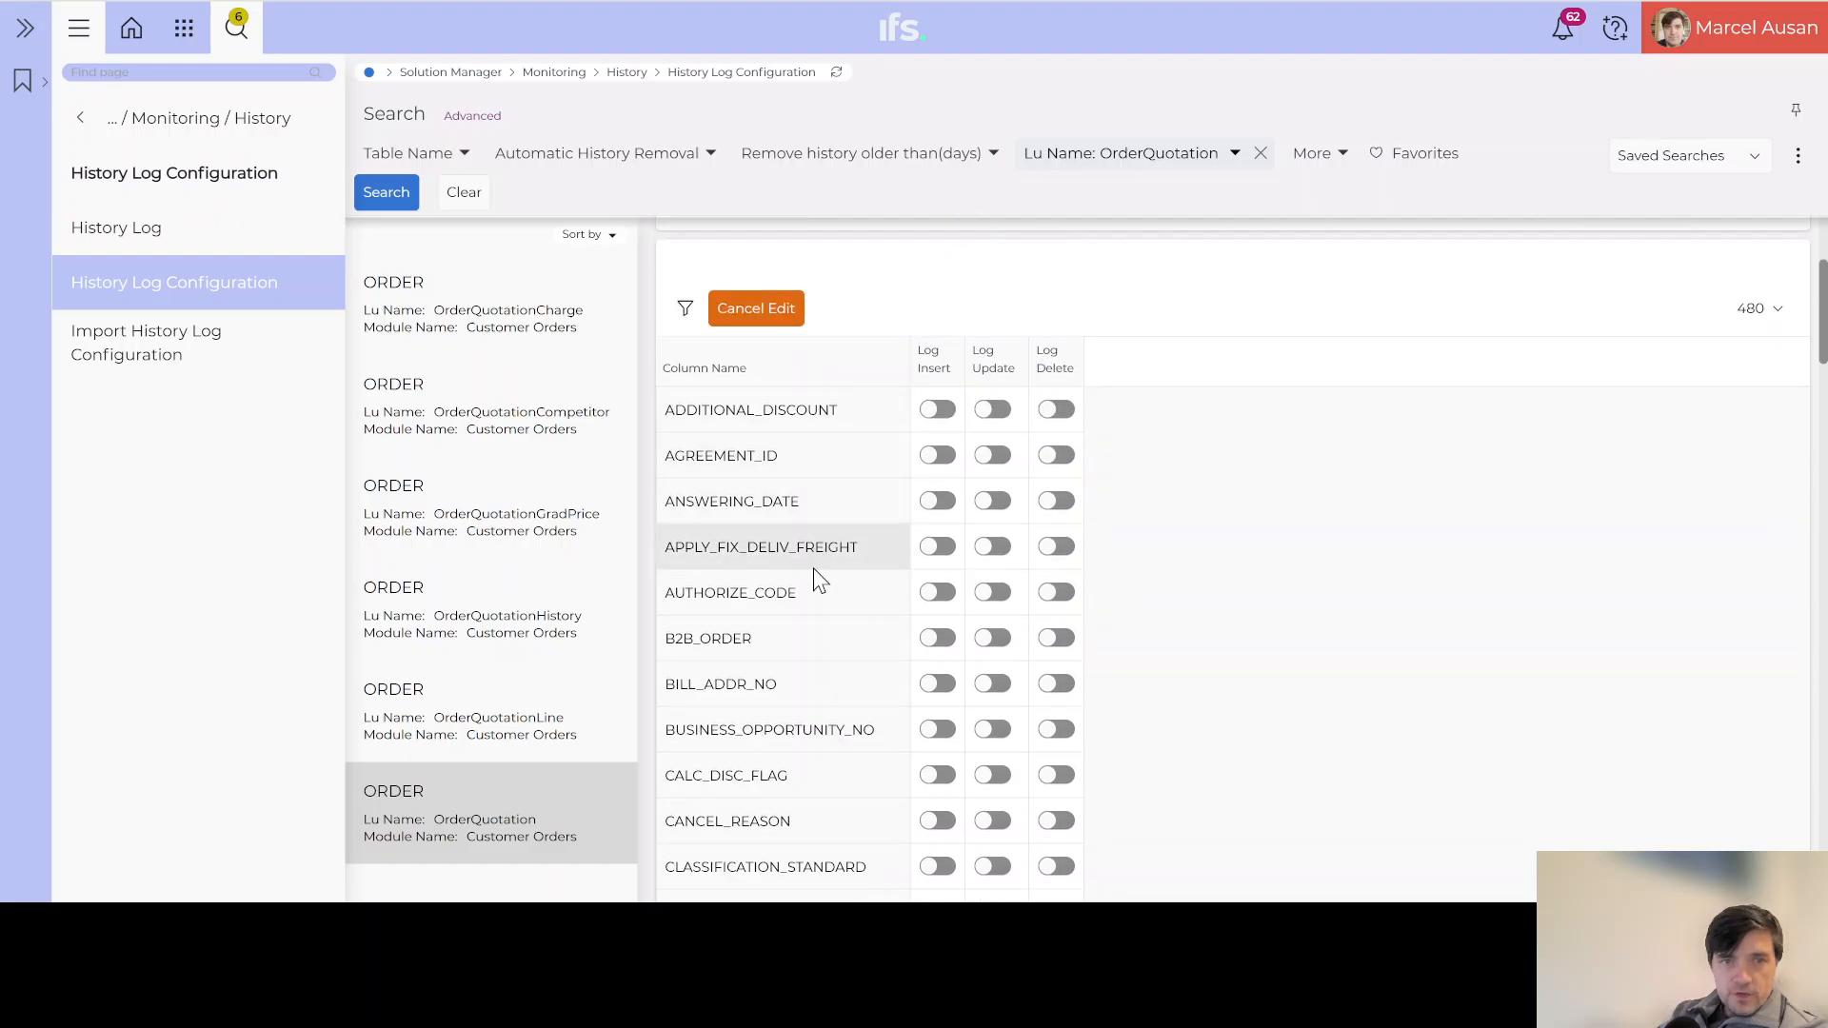
{"action": "scroll", "coordinate": [815, 586], "scroll_direction": "down", "scroll_amount": 2}
{"action": "scroll", "coordinate": [813, 590], "scroll_direction": "down", "scroll_amount": 2}
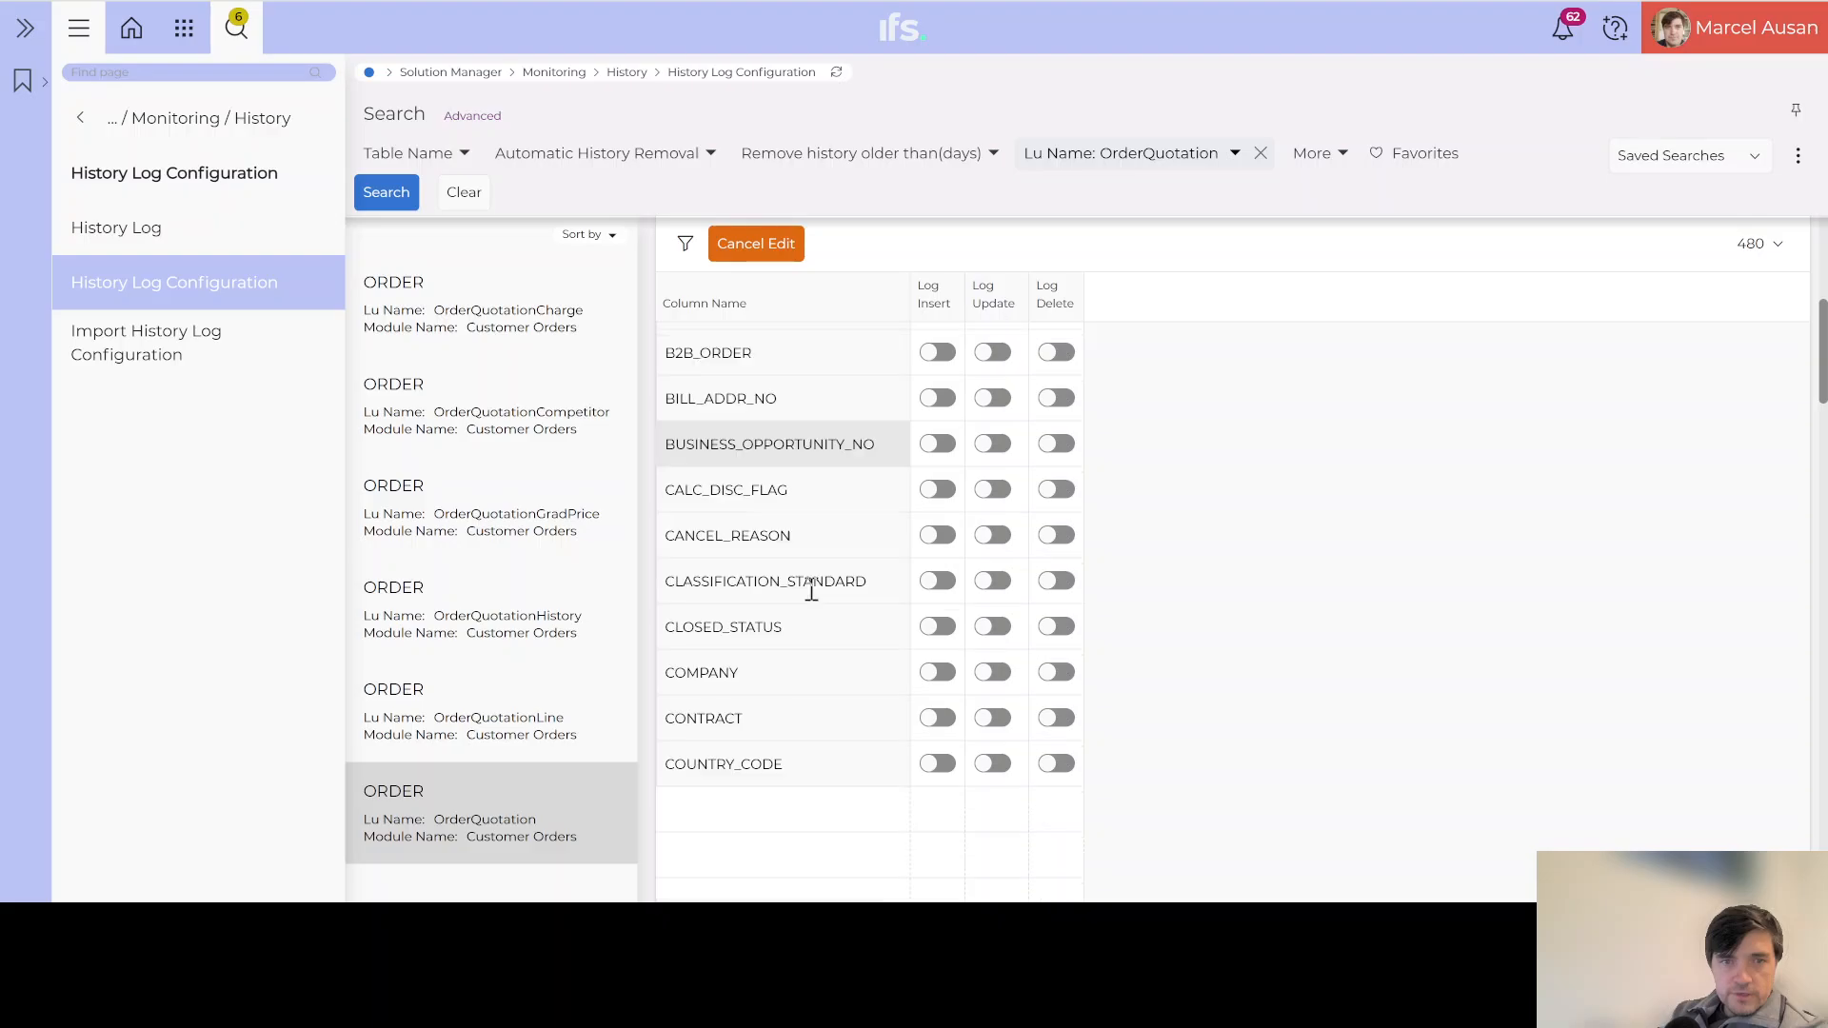
{"action": "scroll", "coordinate": [812, 595], "scroll_direction": "down", "scroll_amount": 6}
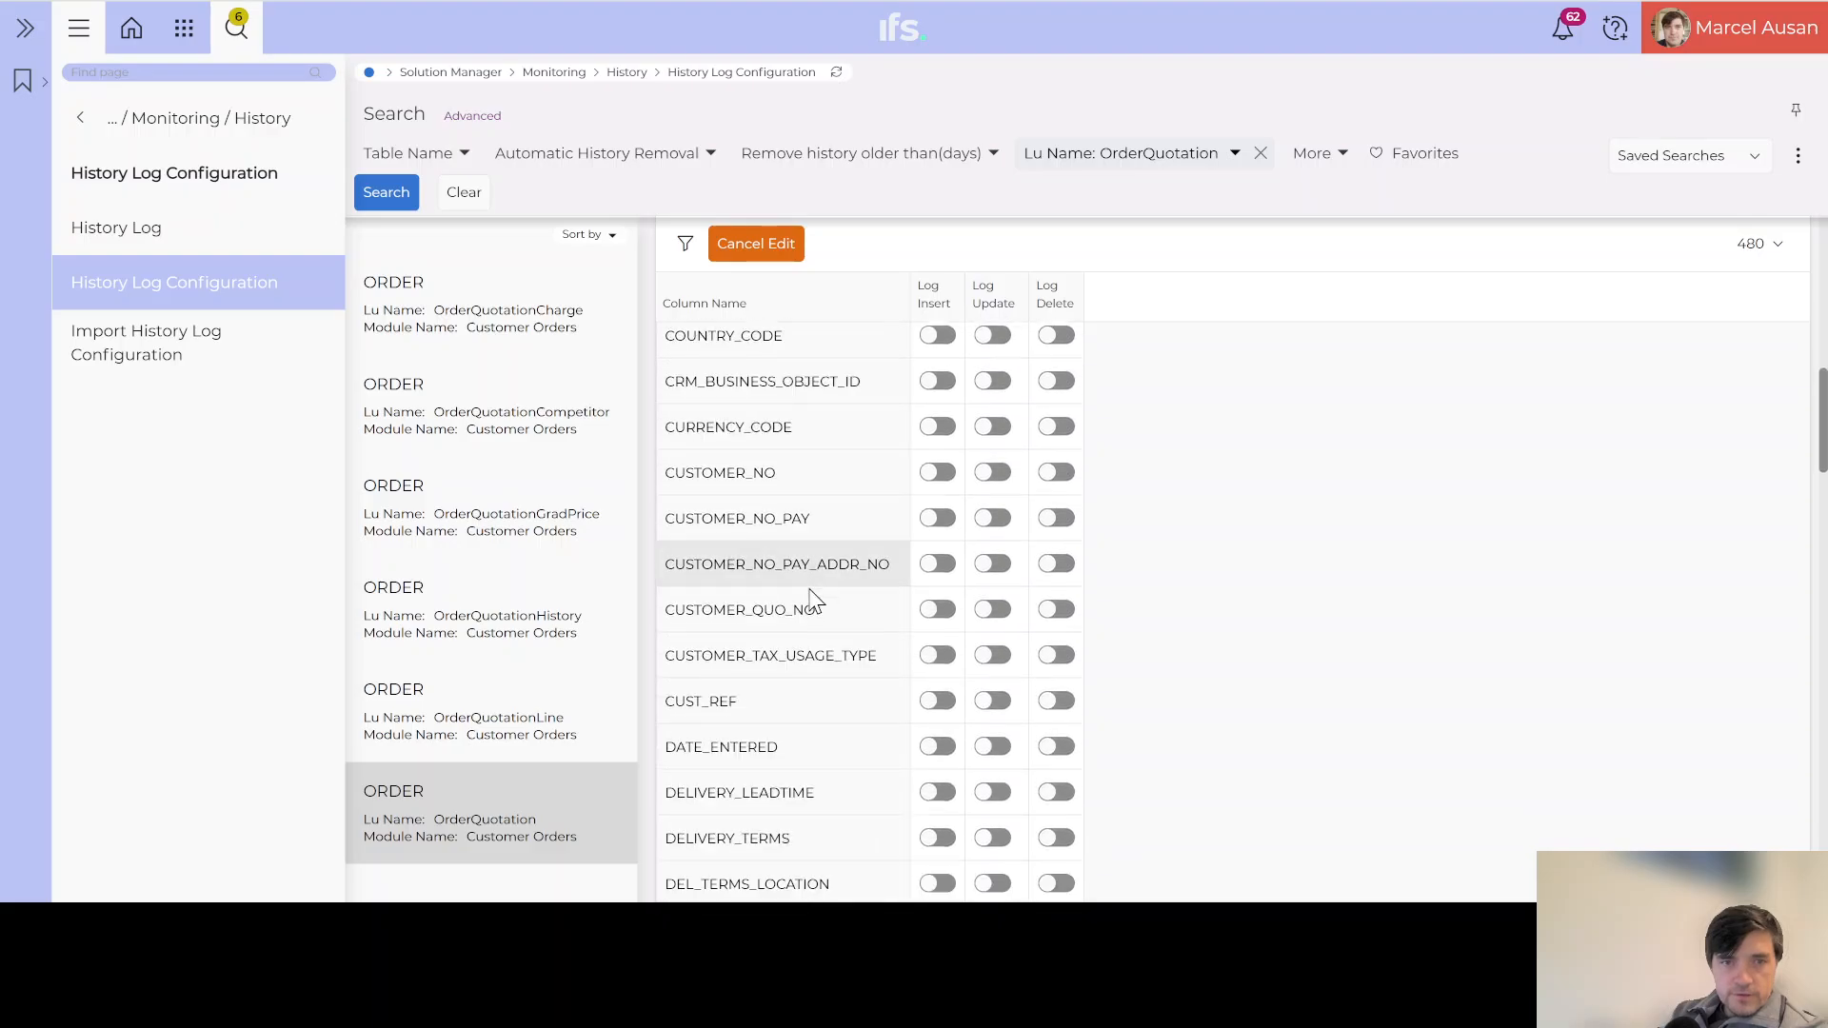
{"action": "scroll", "coordinate": [814, 598], "scroll_direction": "down", "scroll_amount": 6}
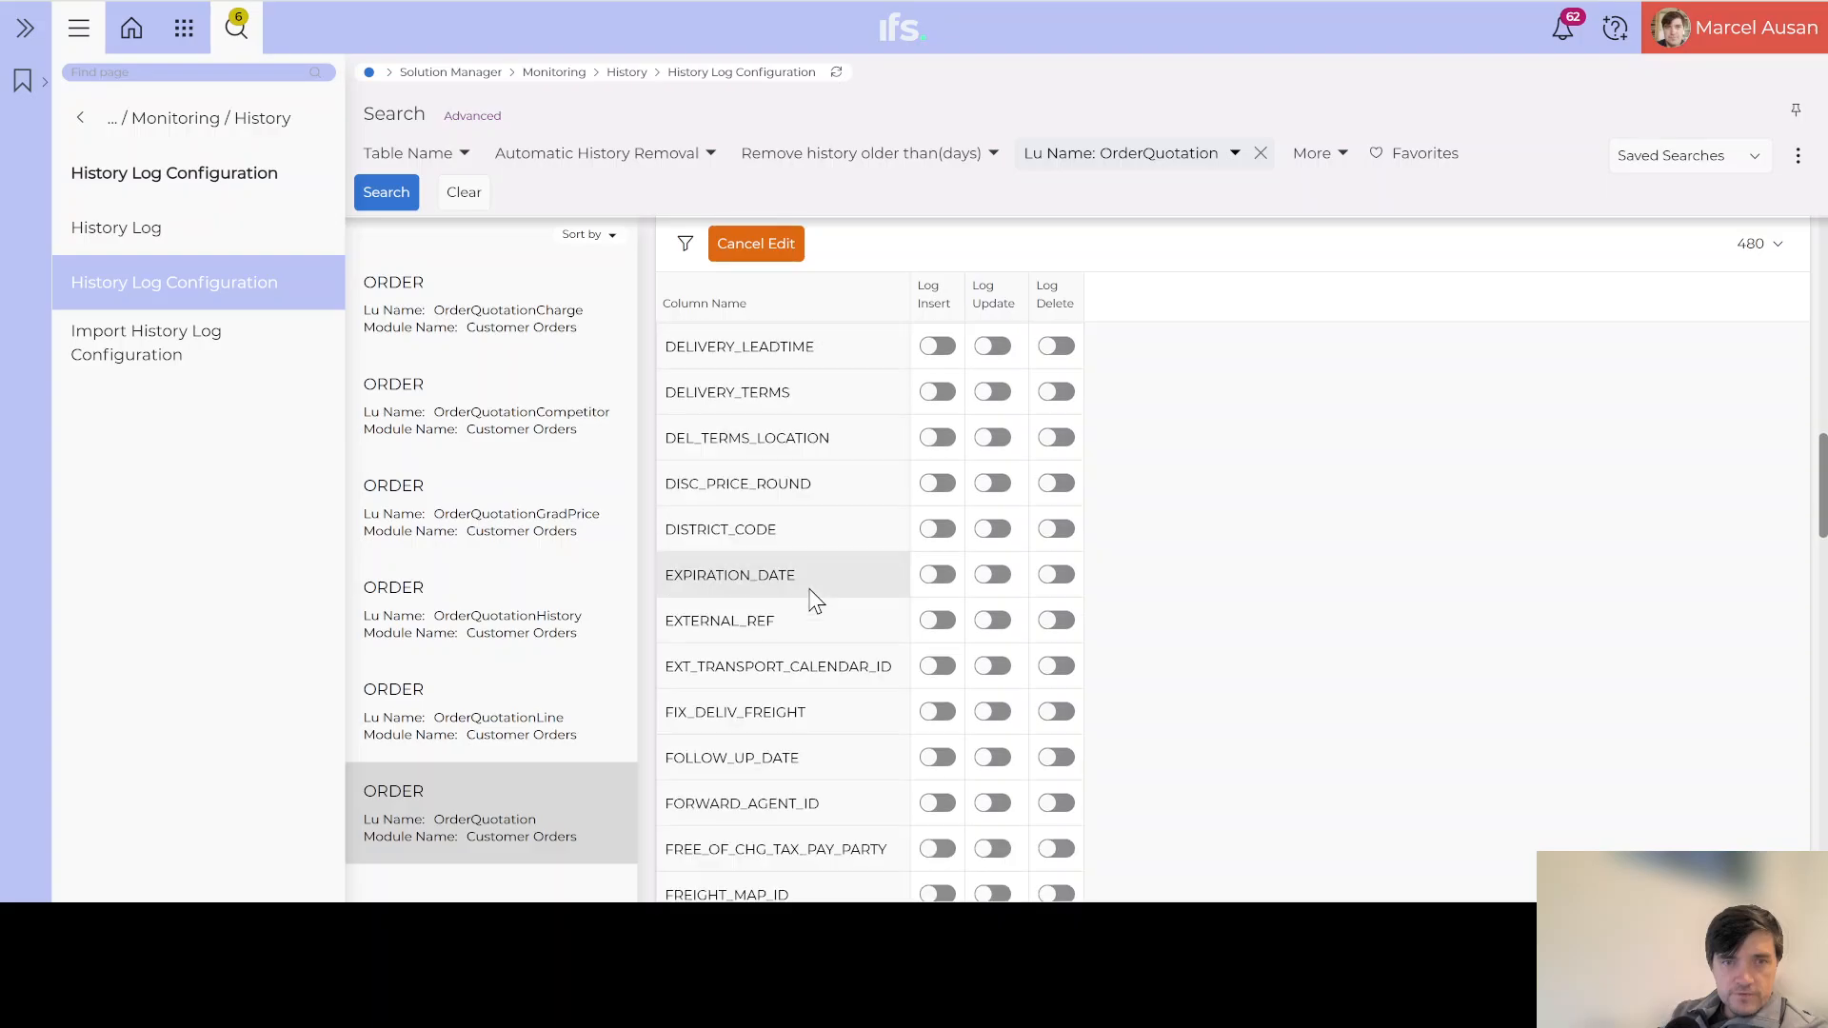
{"action": "scroll", "coordinate": [814, 595], "scroll_direction": "down", "scroll_amount": 4}
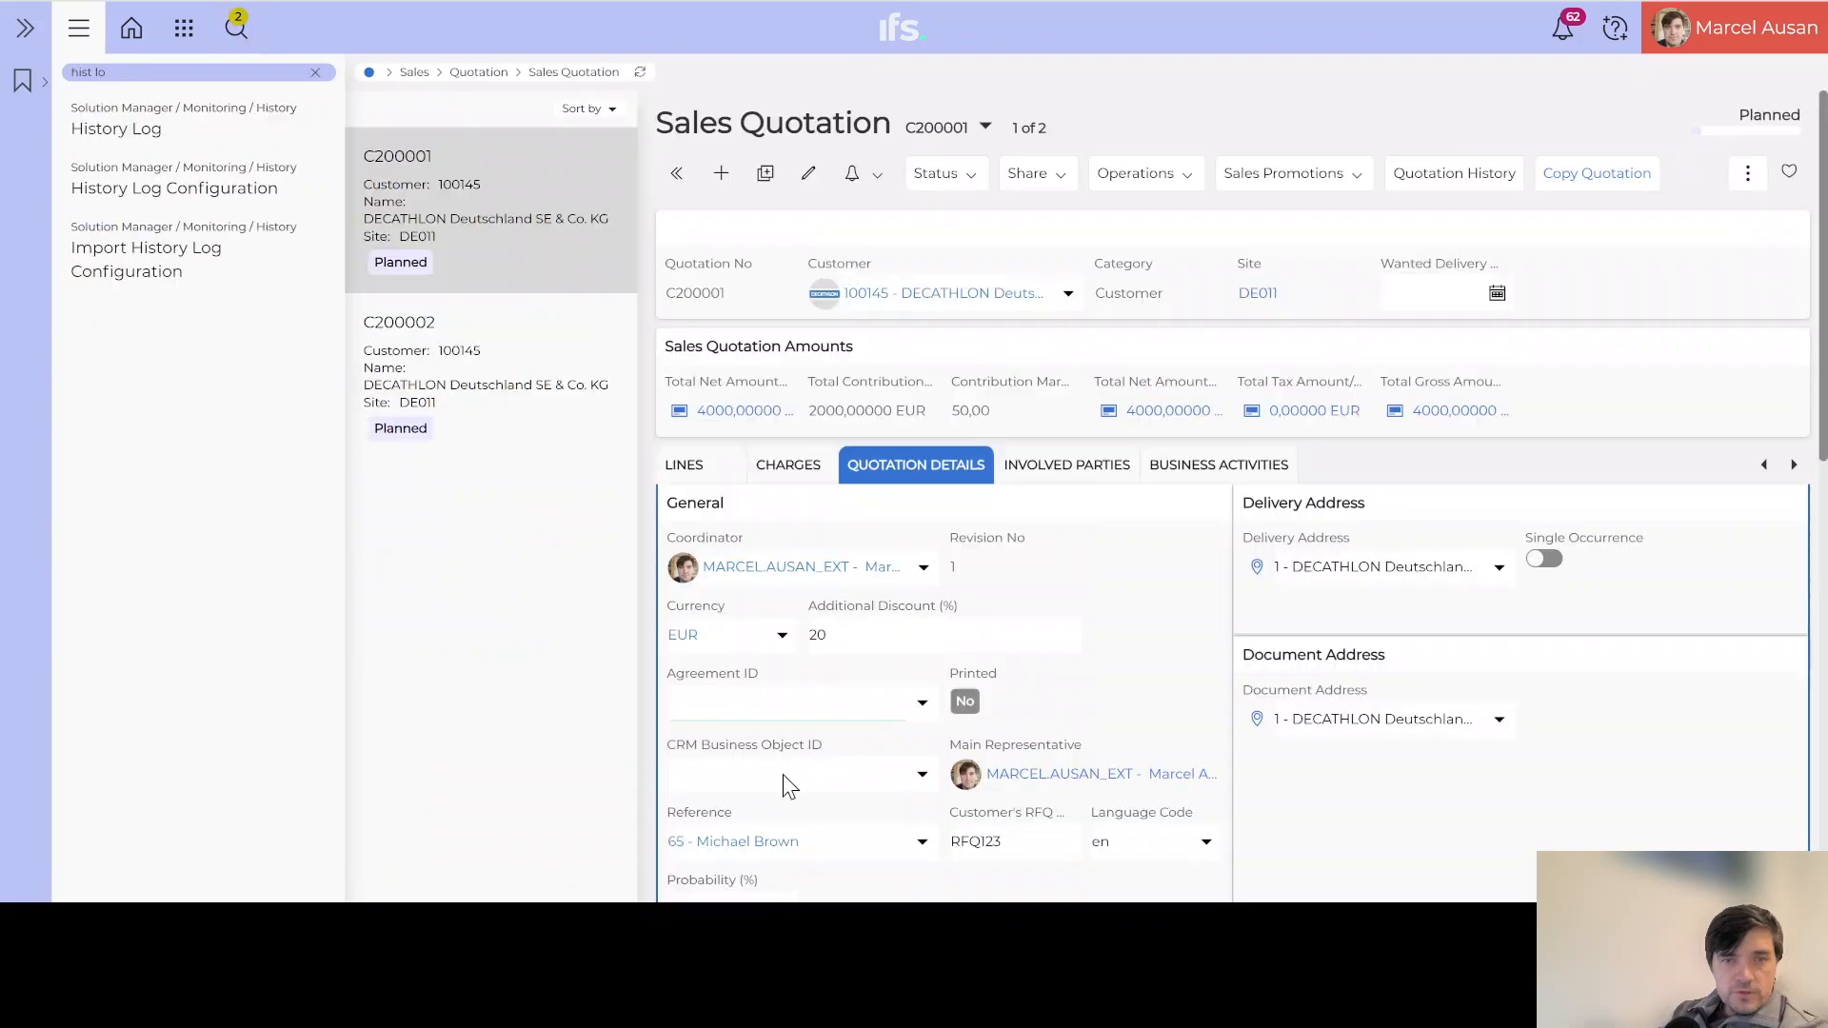
{"action": "scroll", "coordinate": [783, 774], "scroll_direction": "down", "scroll_amount": 2}
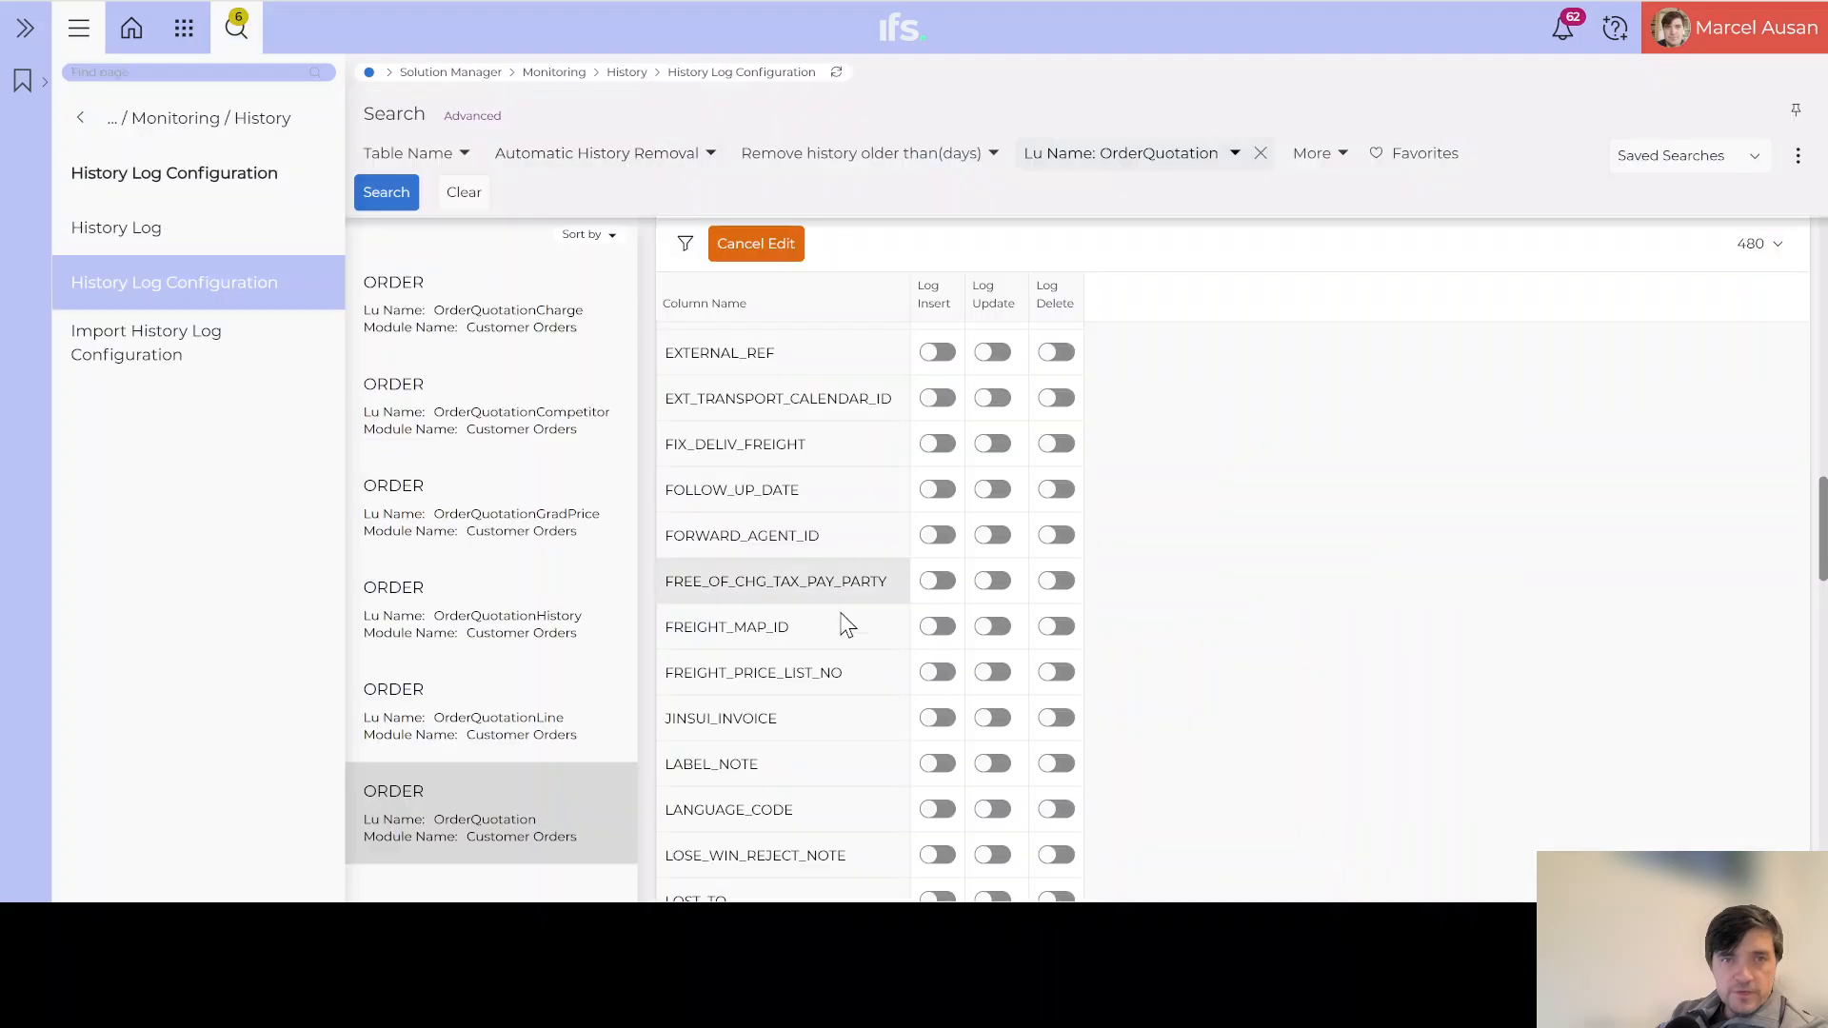
{"action": "scroll", "coordinate": [832, 714], "scroll_direction": "down", "scroll_amount": 5}
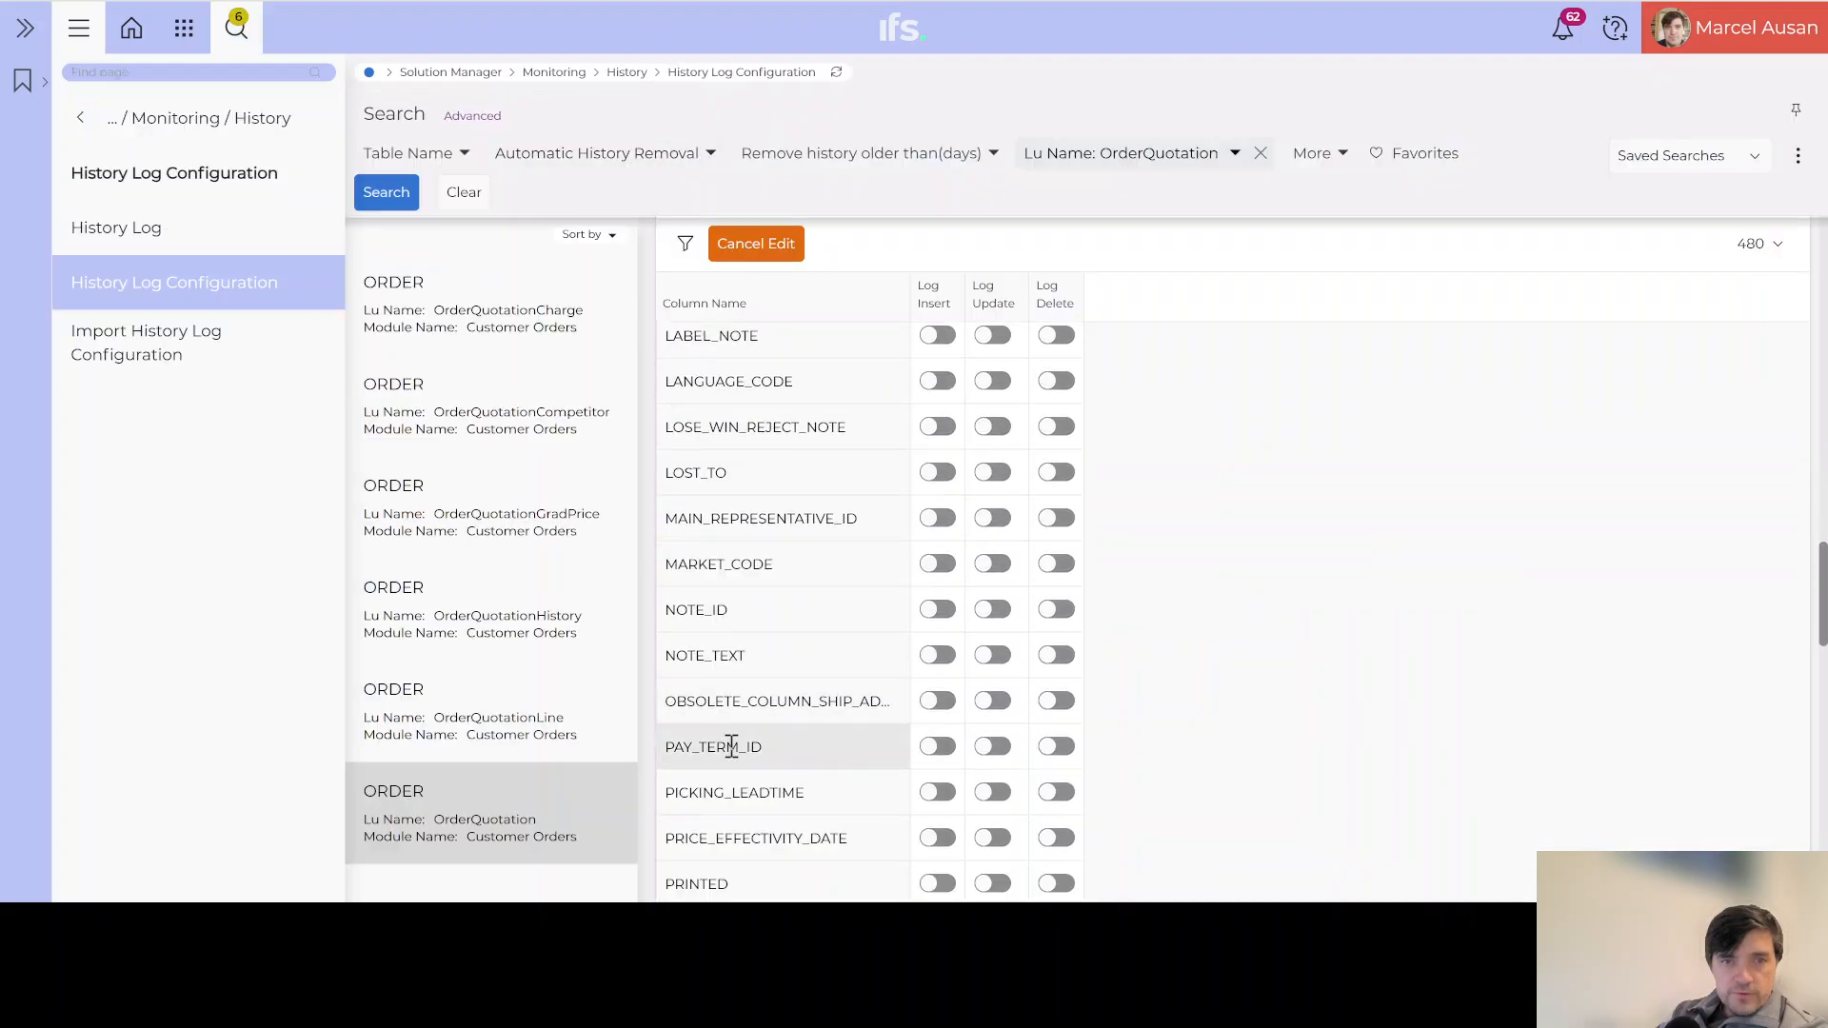
{"action": "scroll", "coordinate": [715, 747], "scroll_direction": "down", "scroll_amount": 5}
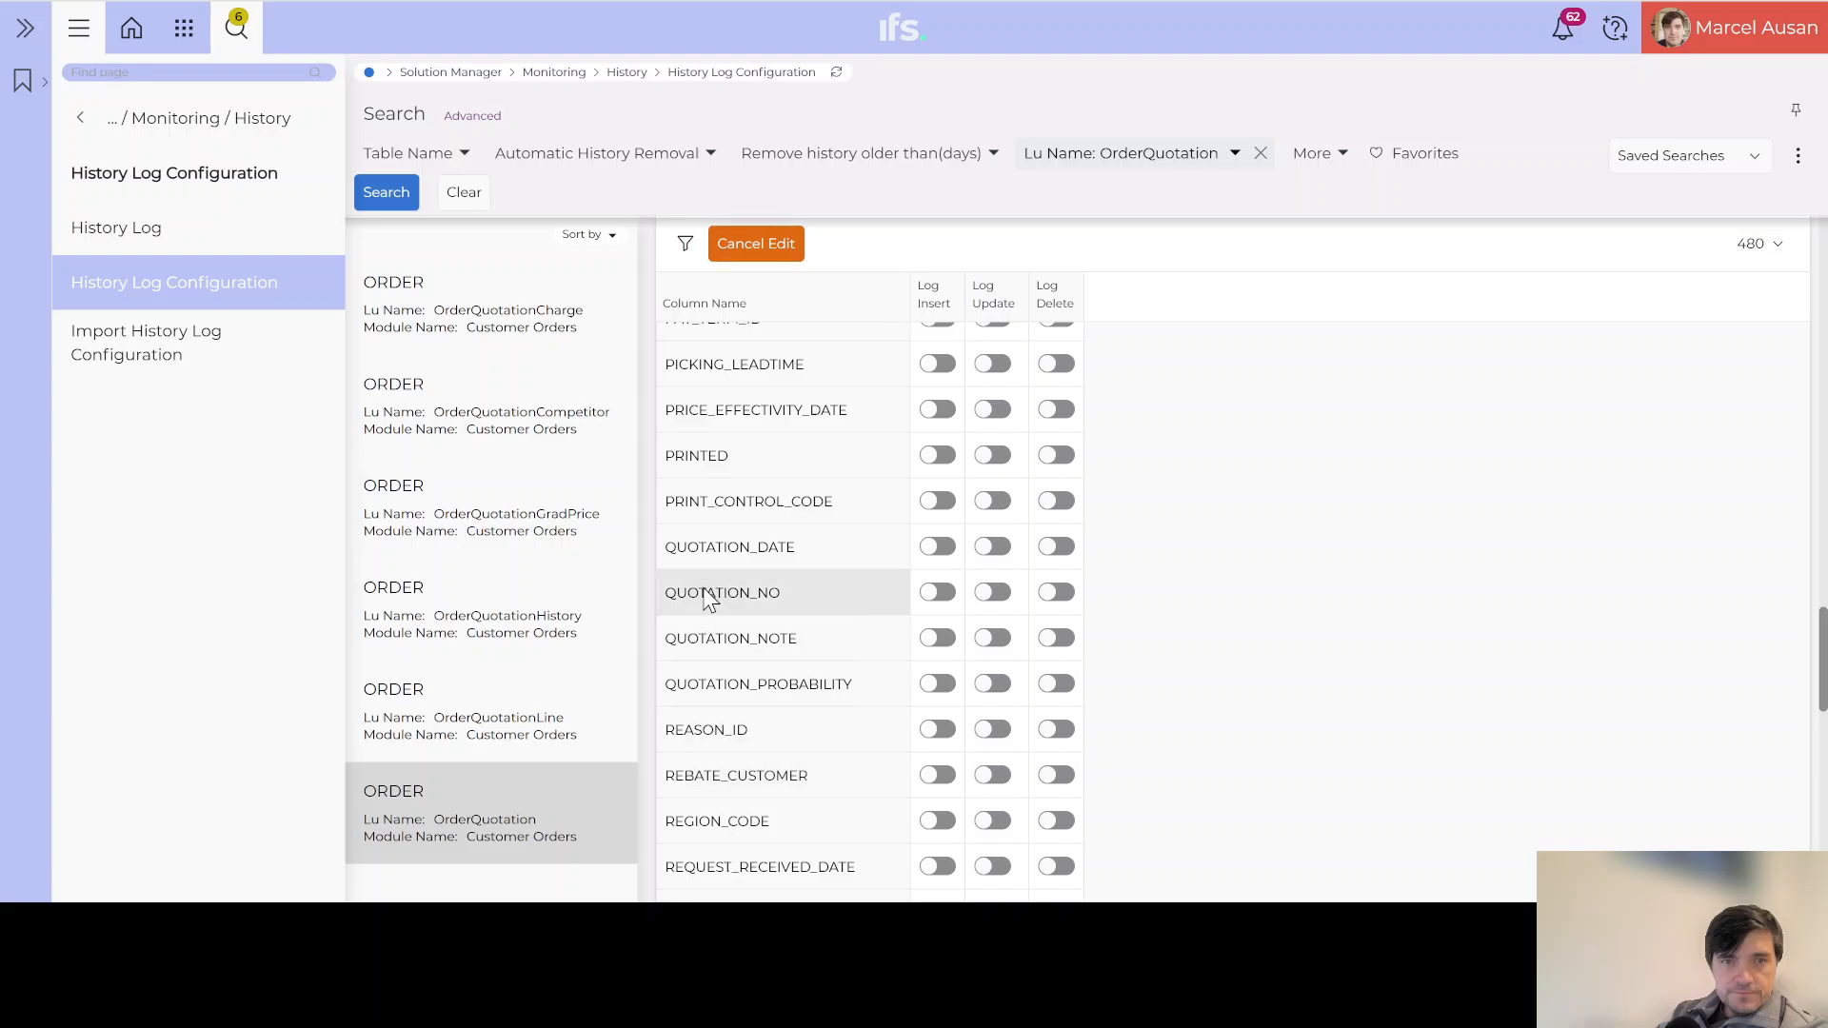
{"action": "scroll", "coordinate": [703, 586], "scroll_direction": "up", "scroll_amount": 3}
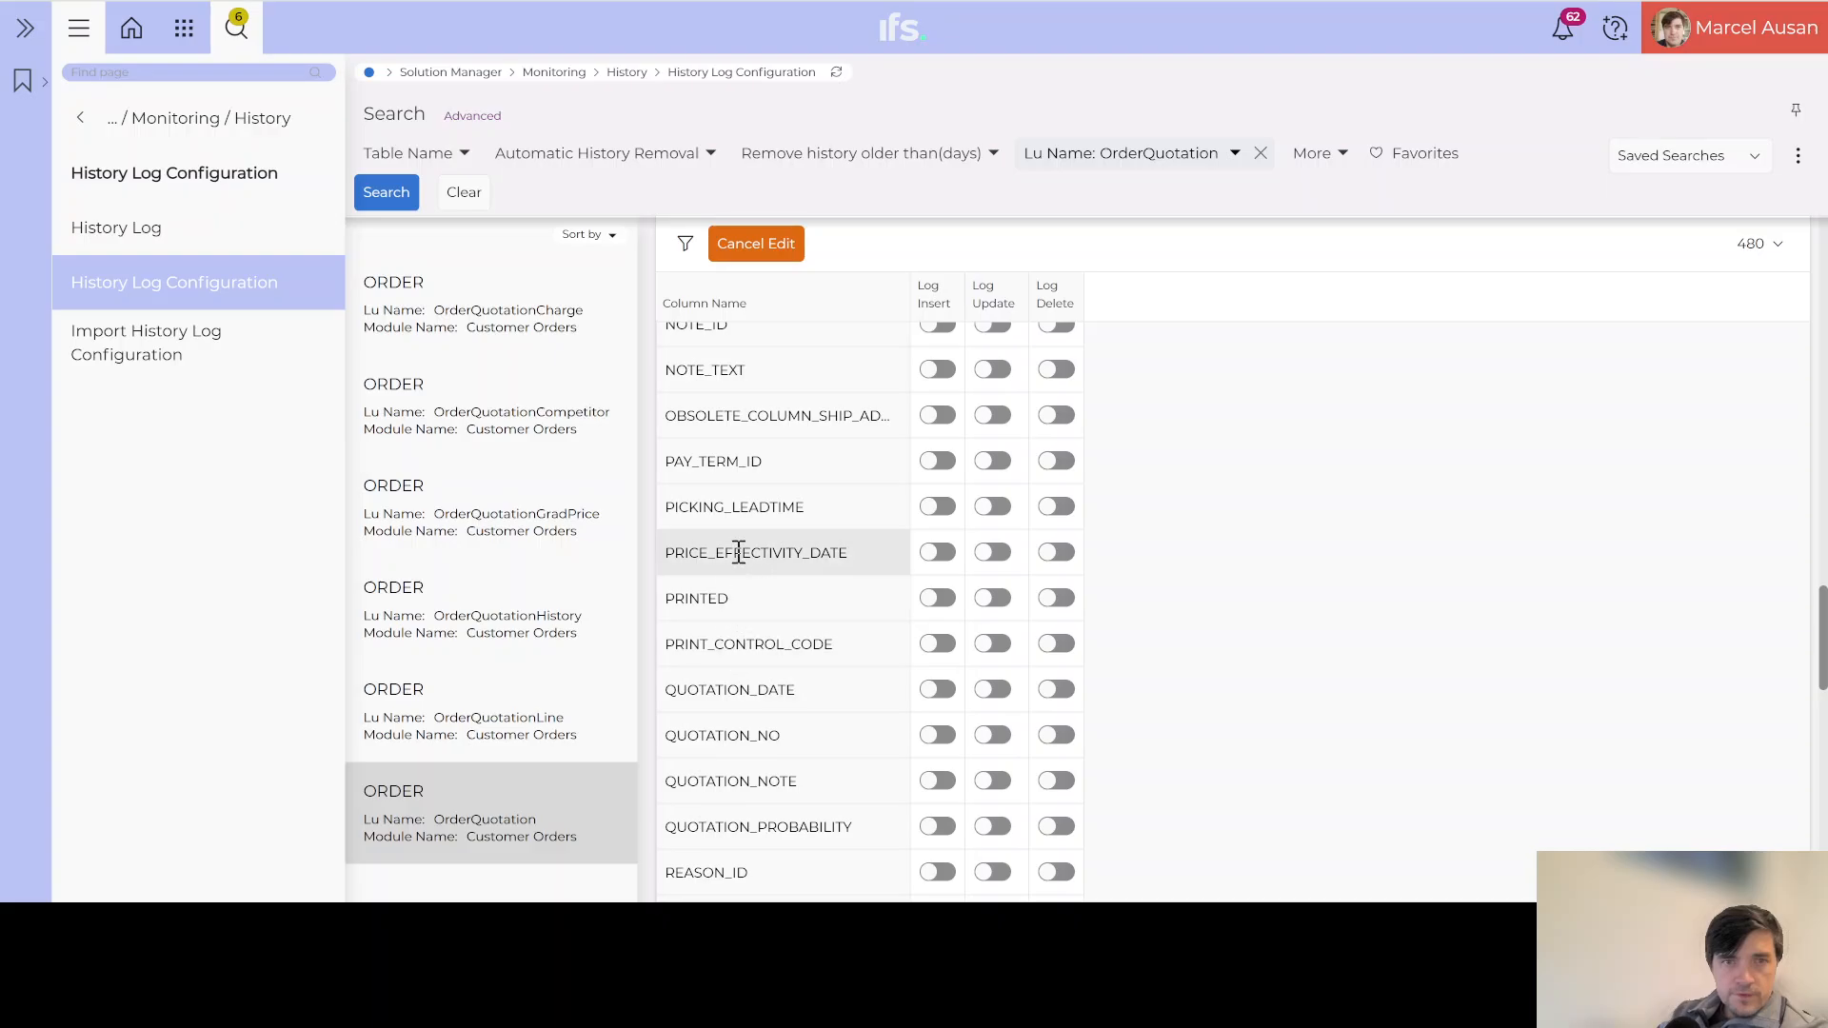
{"action": "scroll", "coordinate": [738, 552], "scroll_direction": "up", "scroll_amount": 3}
{"action": "scroll", "coordinate": [739, 550], "scroll_direction": "down", "scroll_amount": 3}
{"action": "scroll", "coordinate": [741, 557], "scroll_direction": "down", "scroll_amount": 6}
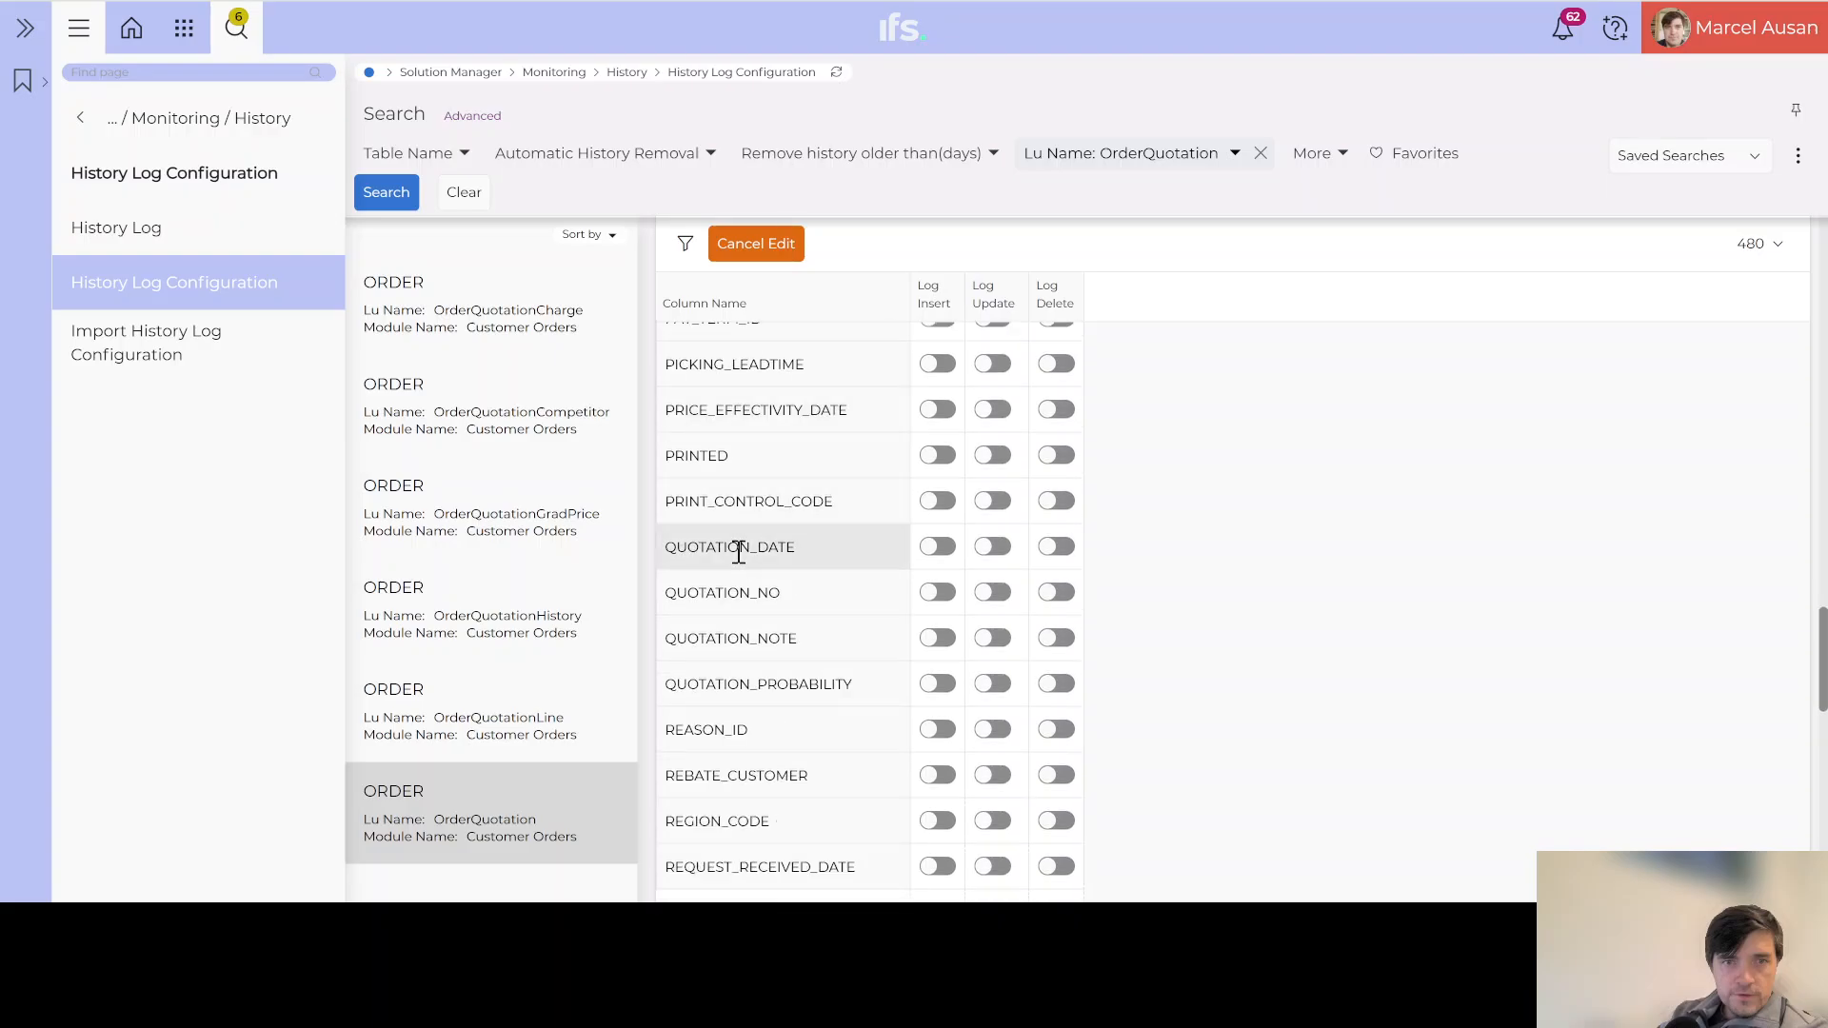
Step: Turn on insert, update and delete logging for the QUOTATION_PROBABILITY column
{"action": "left_click", "coordinate": [941, 550]}
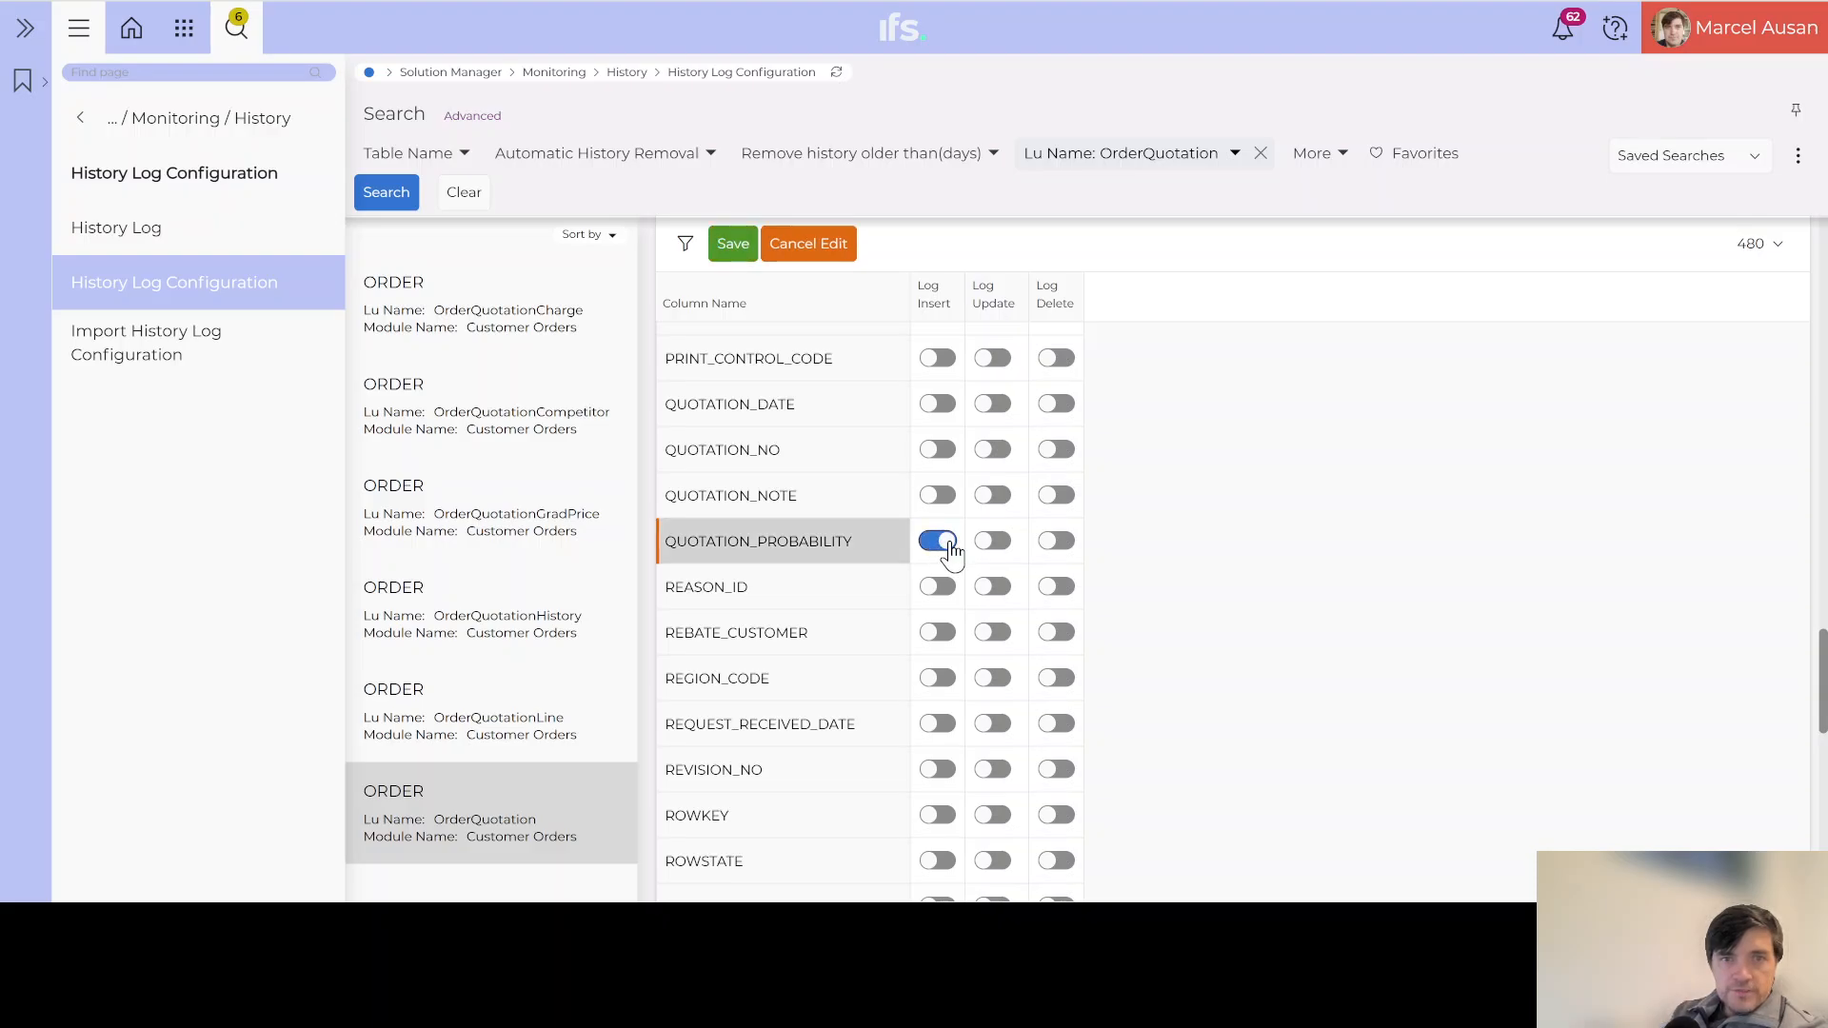
{"action": "left_click", "coordinate": [1000, 548]}
{"action": "left_click", "coordinate": [1059, 542]}
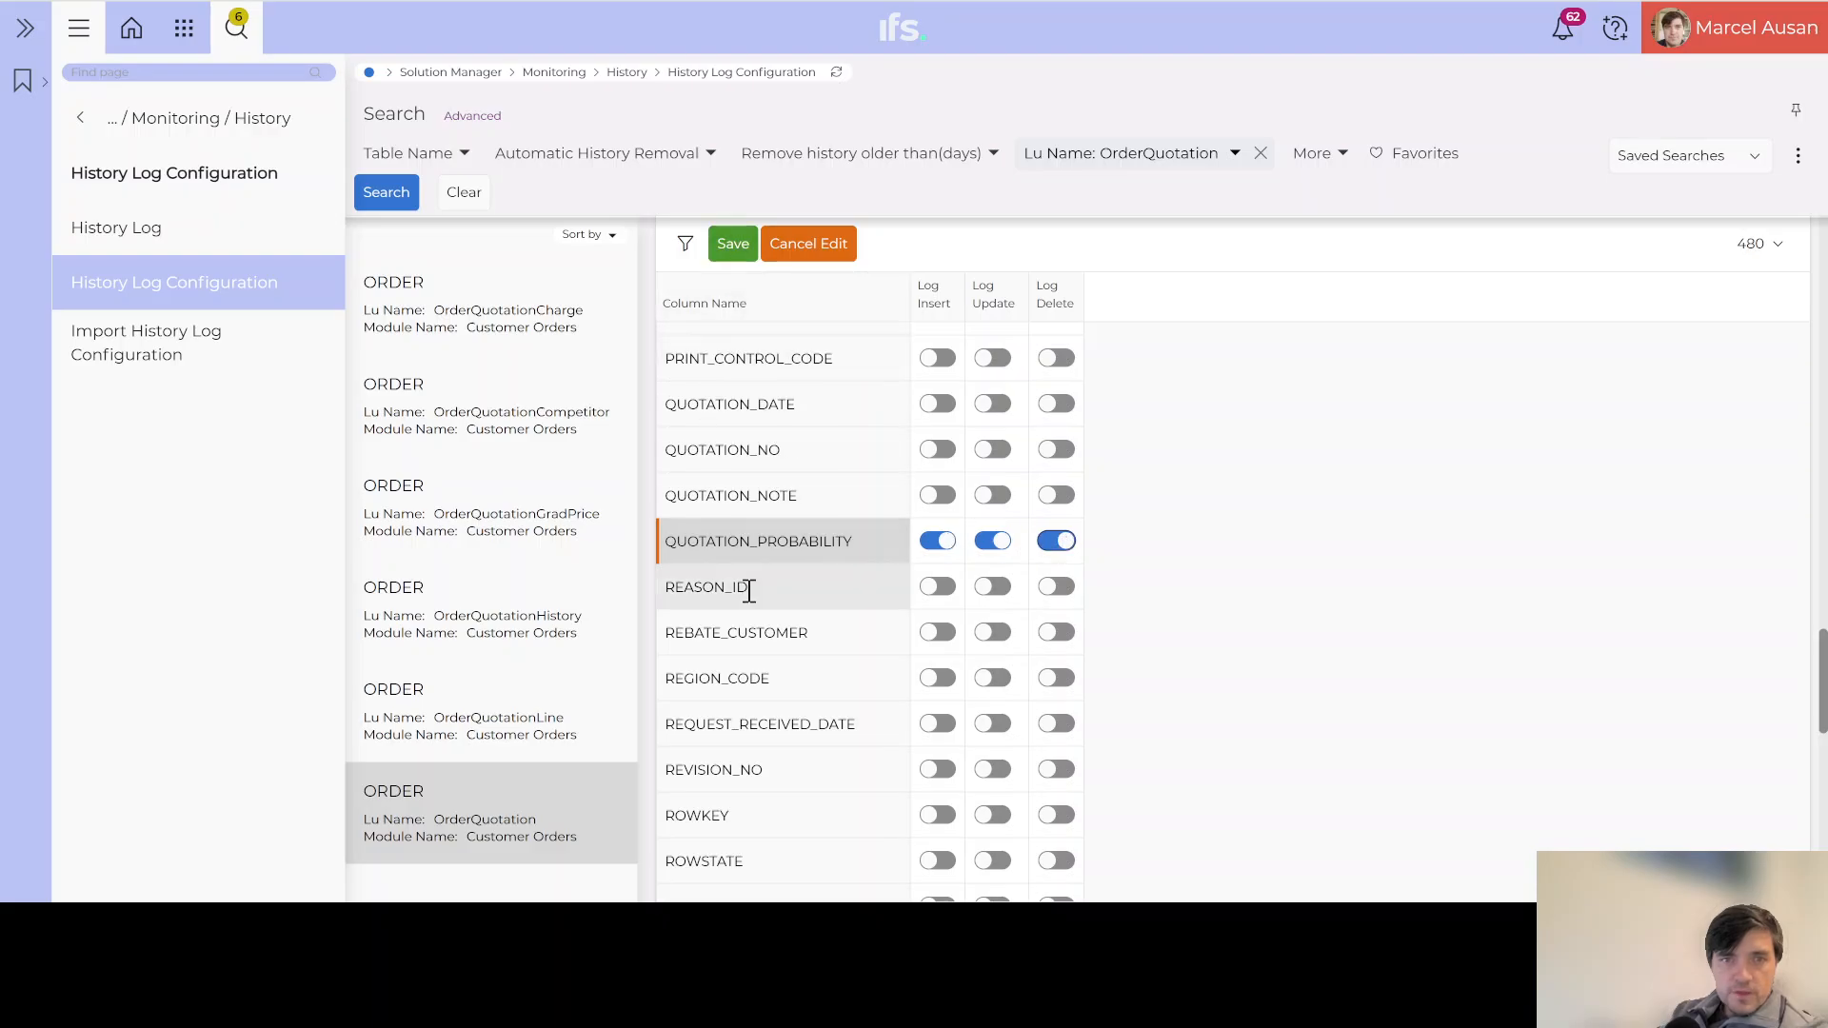
{"action": "scroll", "coordinate": [734, 692], "scroll_direction": "up", "scroll_amount": 3}
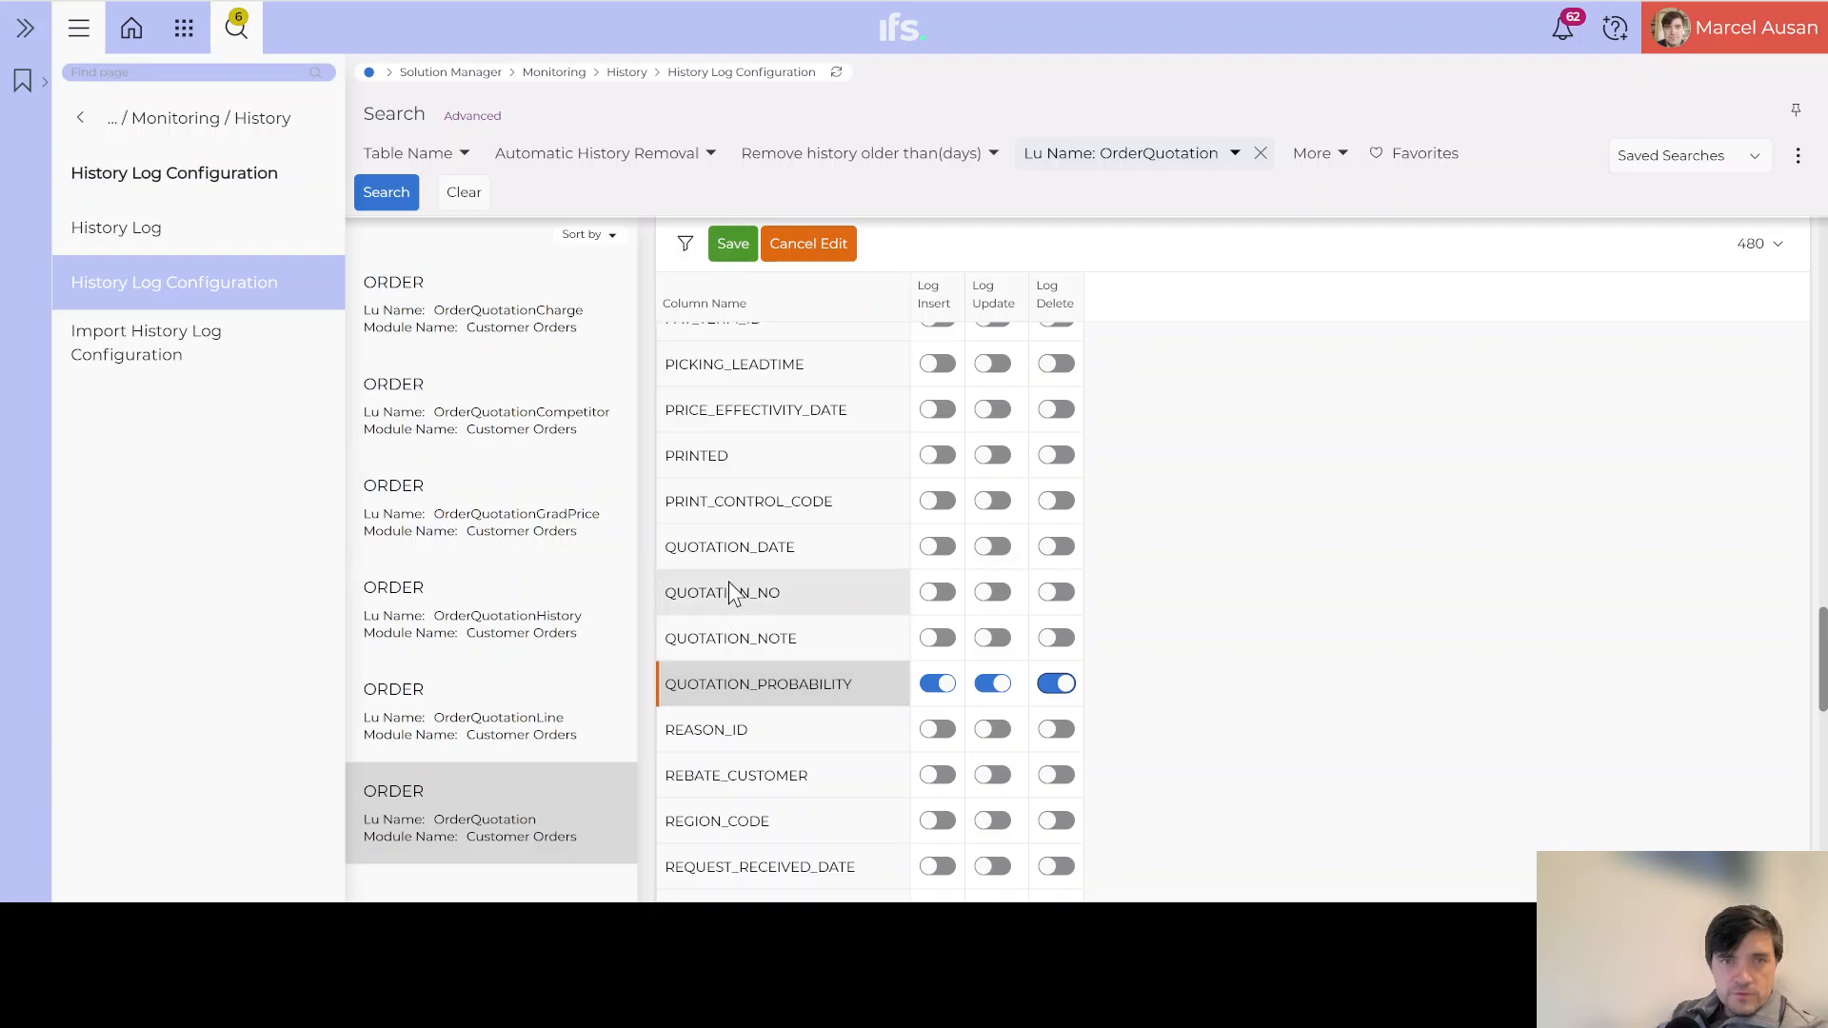
{"action": "scroll", "coordinate": [731, 592], "scroll_direction": "up", "scroll_amount": 3}
{"action": "scroll", "coordinate": [731, 592], "scroll_direction": "up", "scroll_amount": 12}
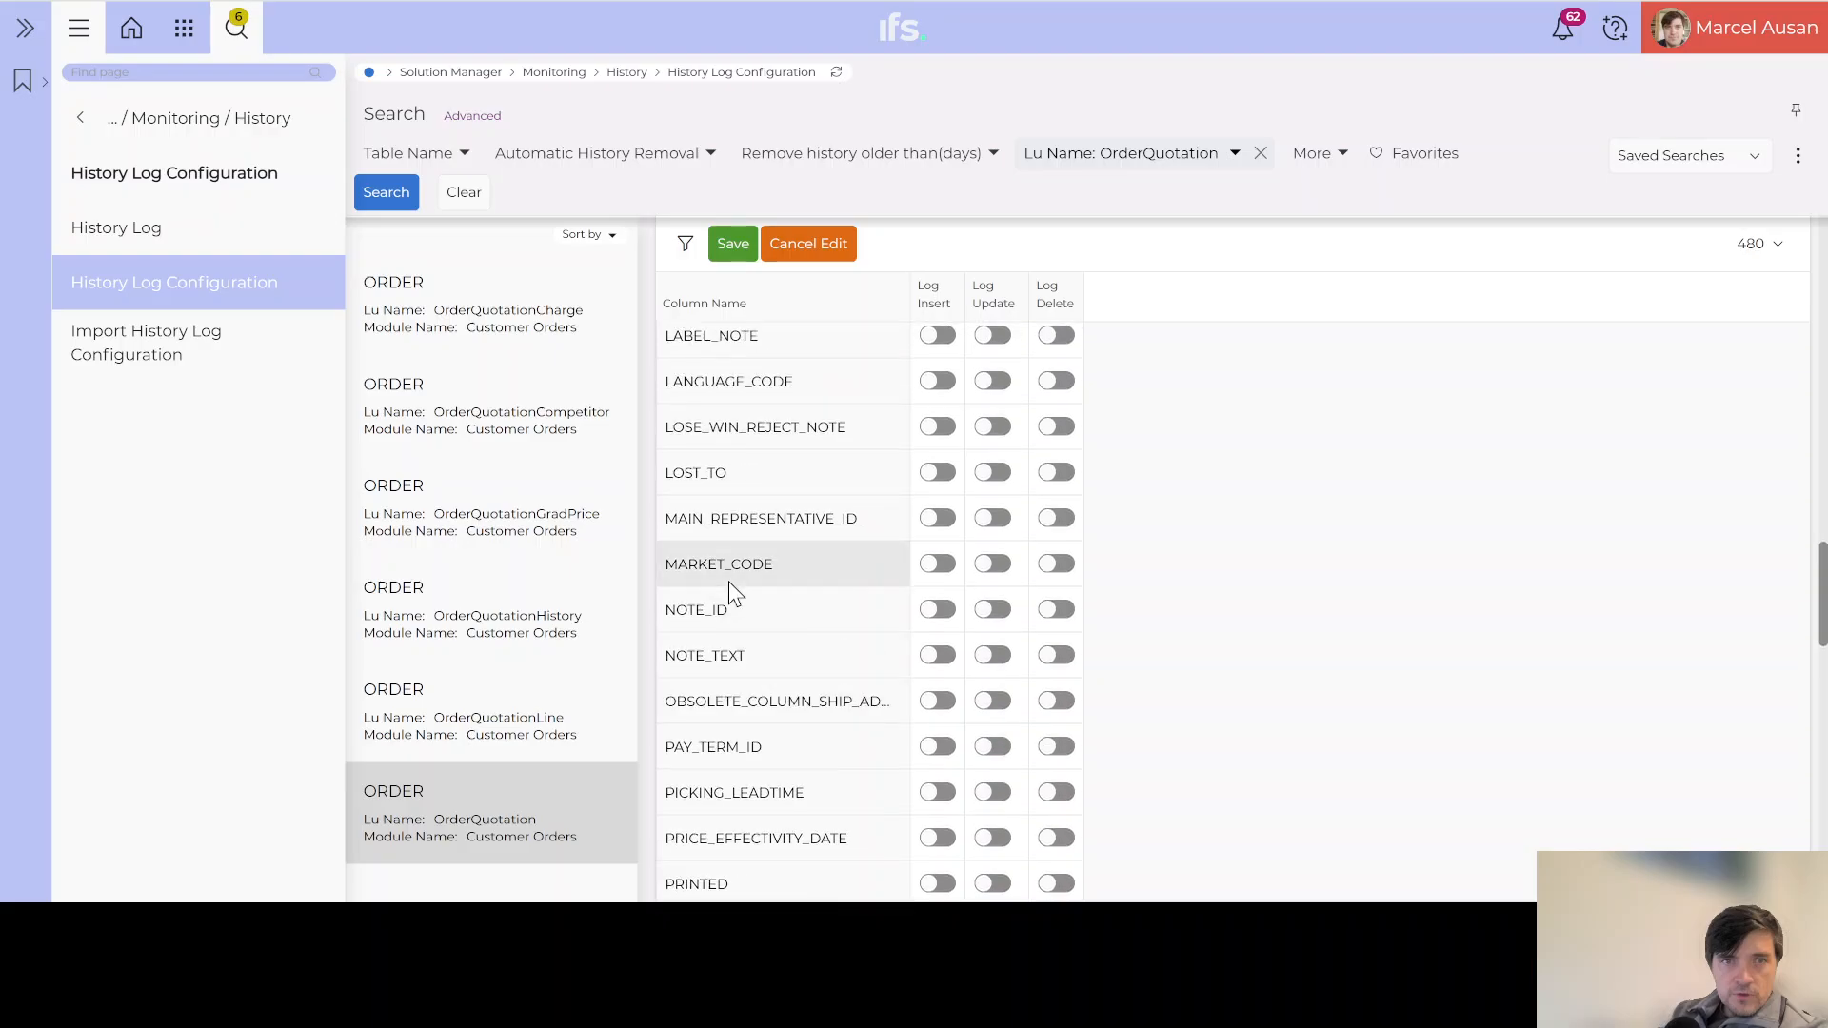
{"action": "scroll", "coordinate": [732, 584], "scroll_direction": "up", "scroll_amount": 12}
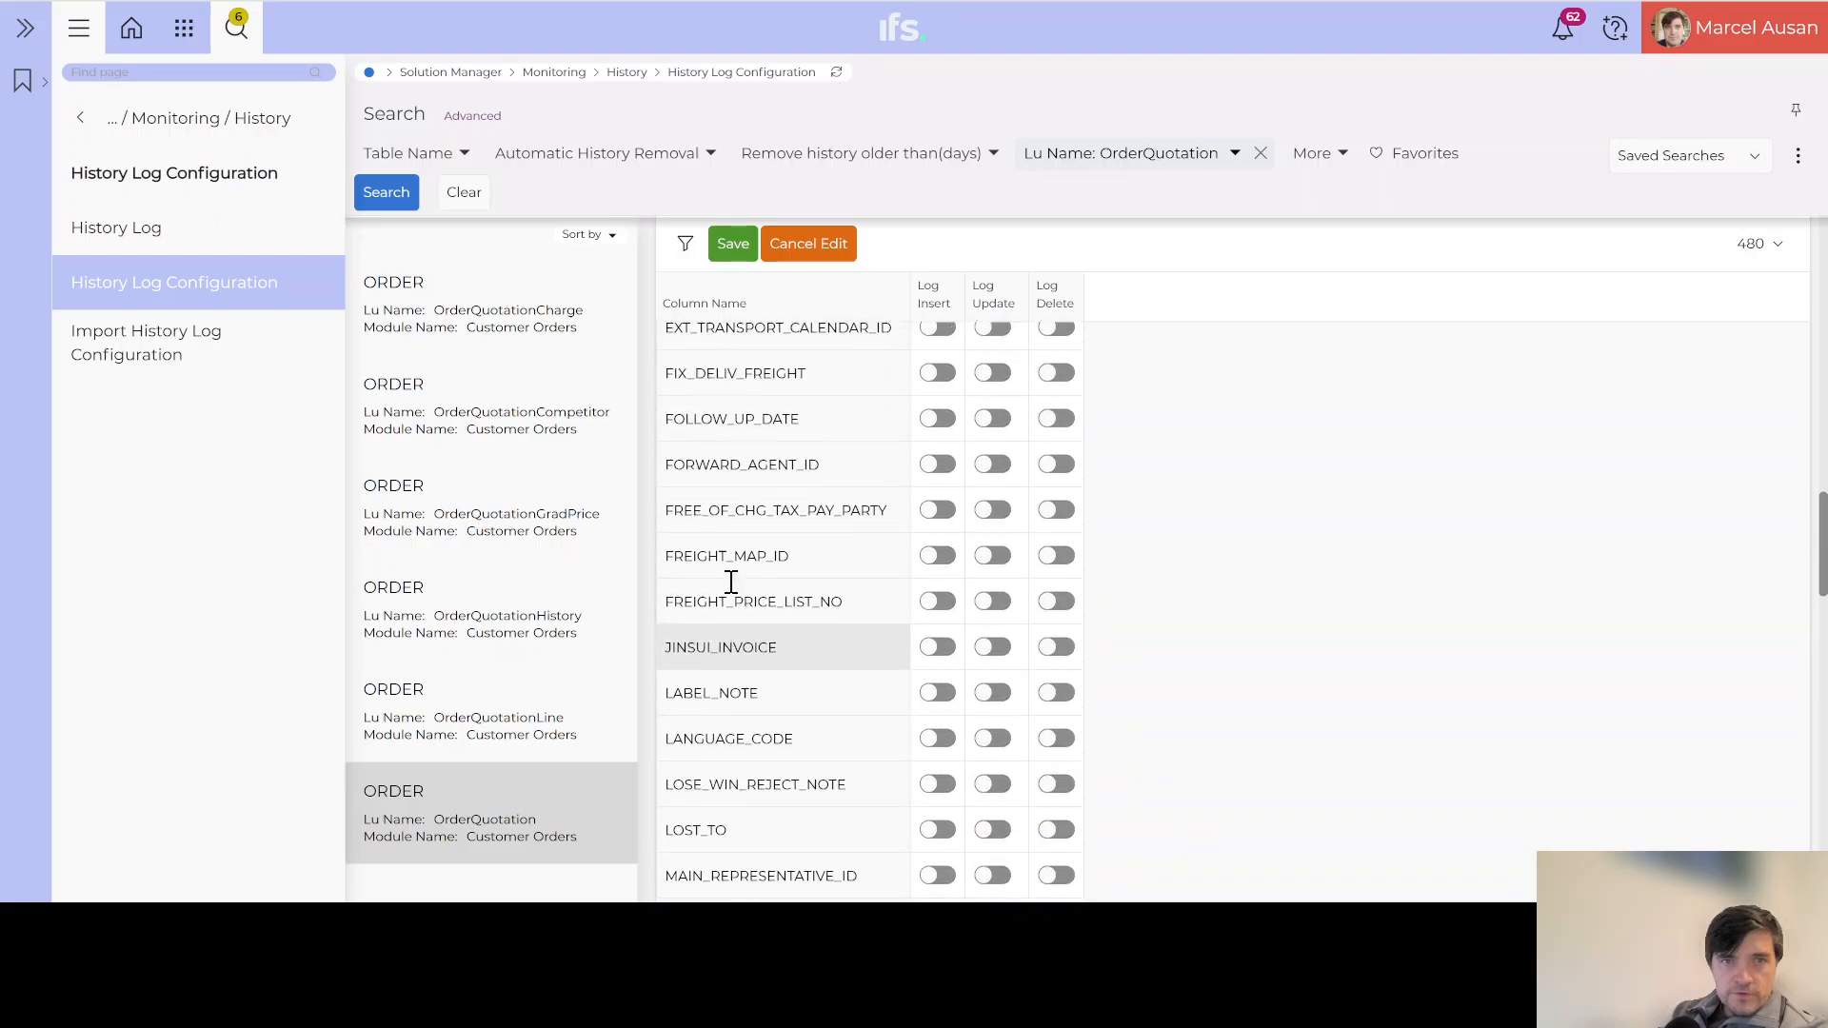
{"action": "scroll", "coordinate": [730, 583], "scroll_direction": "up", "scroll_amount": 10}
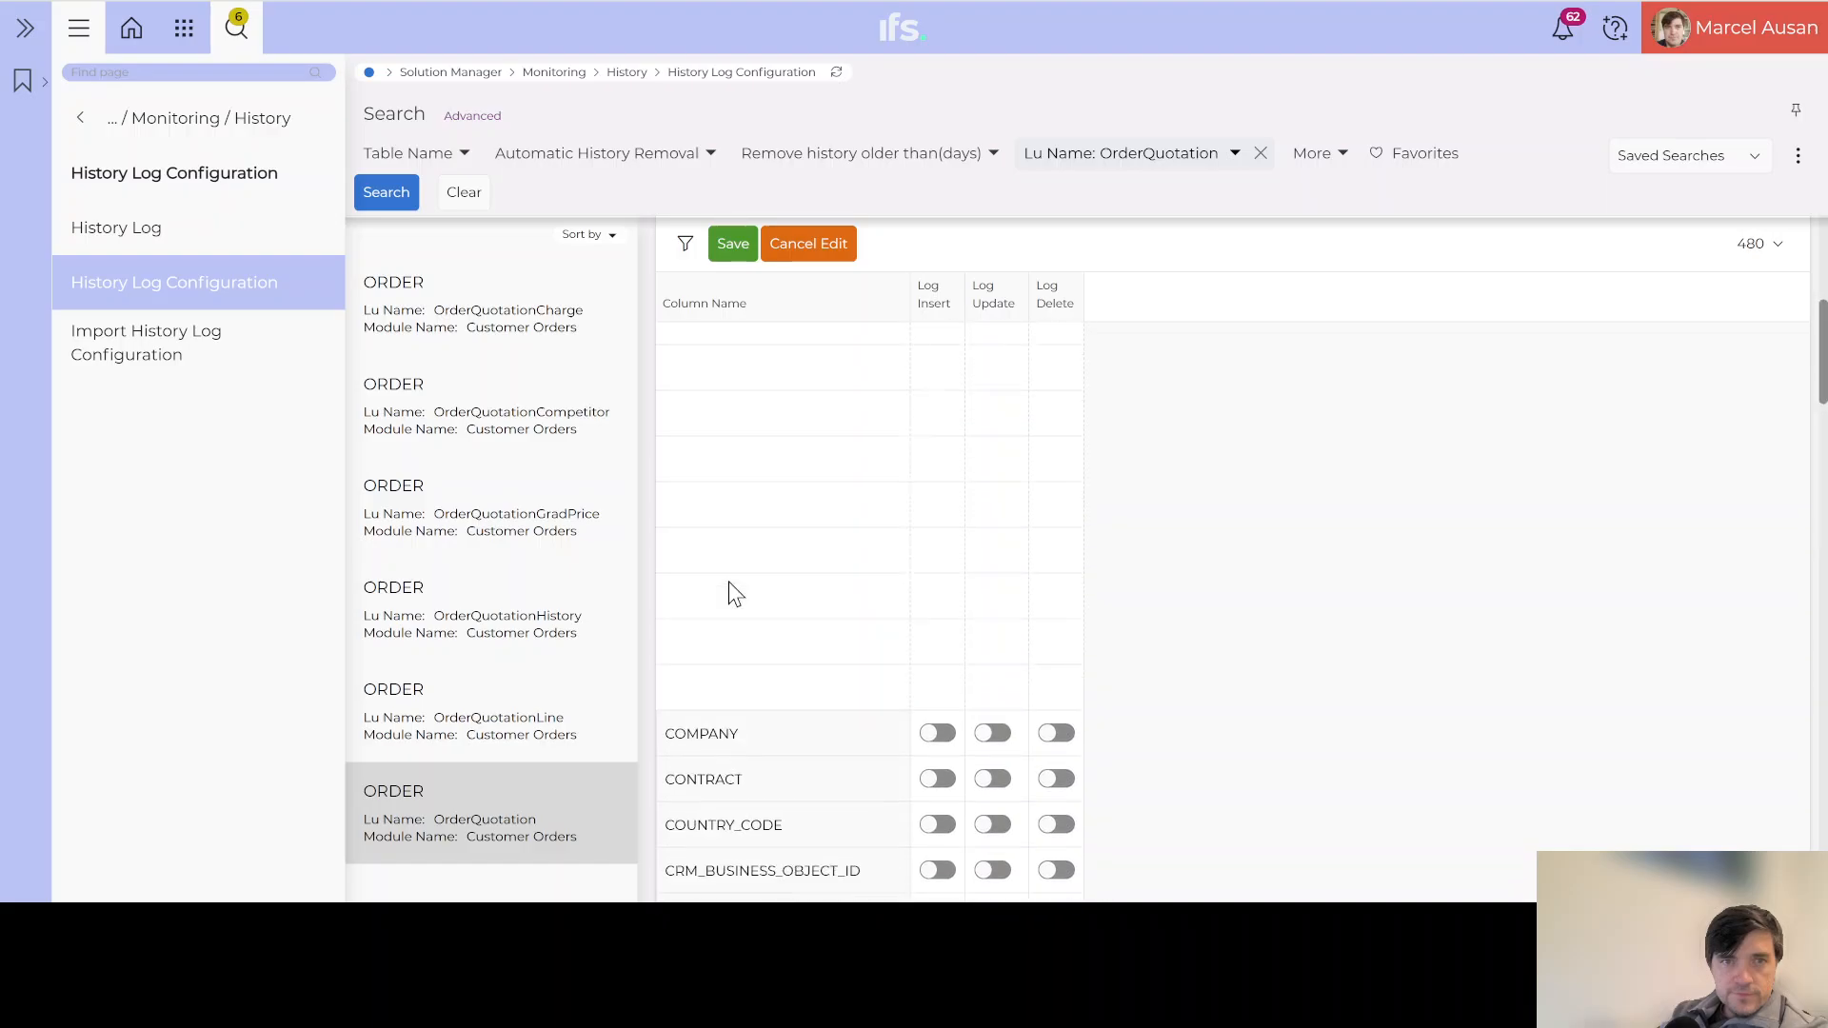
{"action": "scroll", "coordinate": [730, 585], "scroll_direction": "down", "scroll_amount": 5}
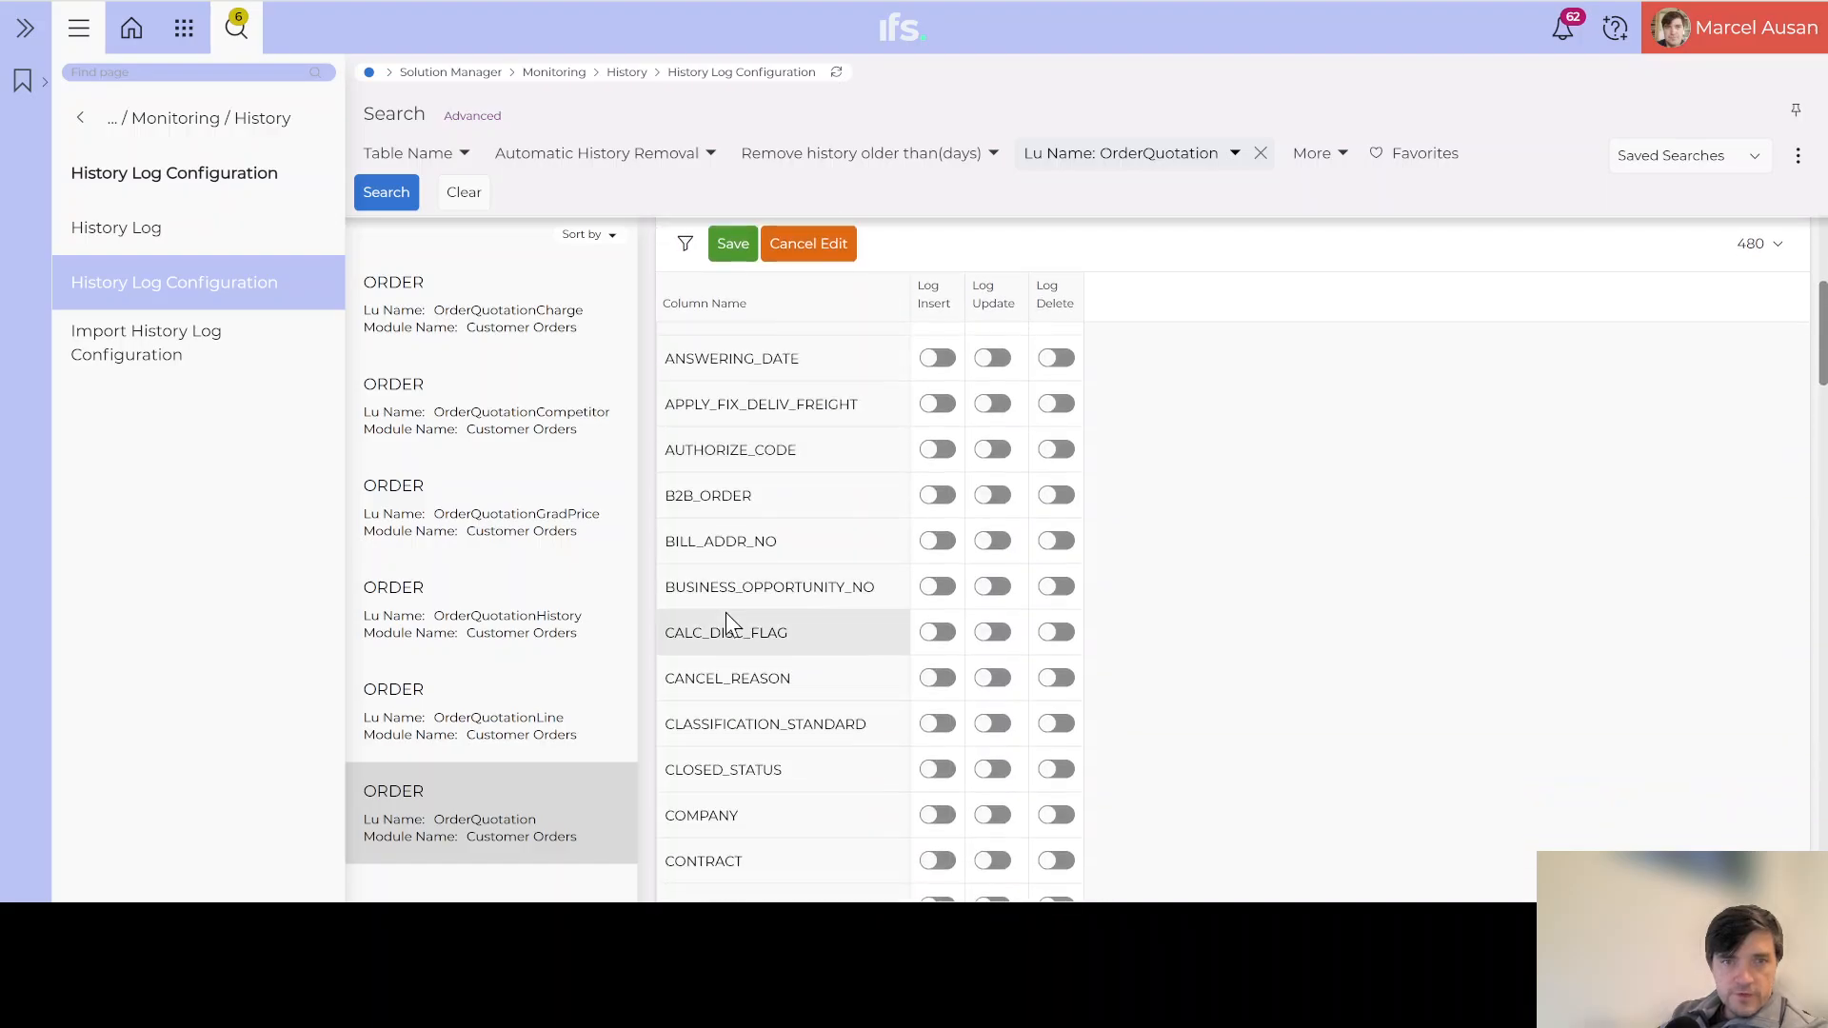
{"action": "scroll", "coordinate": [725, 621], "scroll_direction": "down", "scroll_amount": 1}
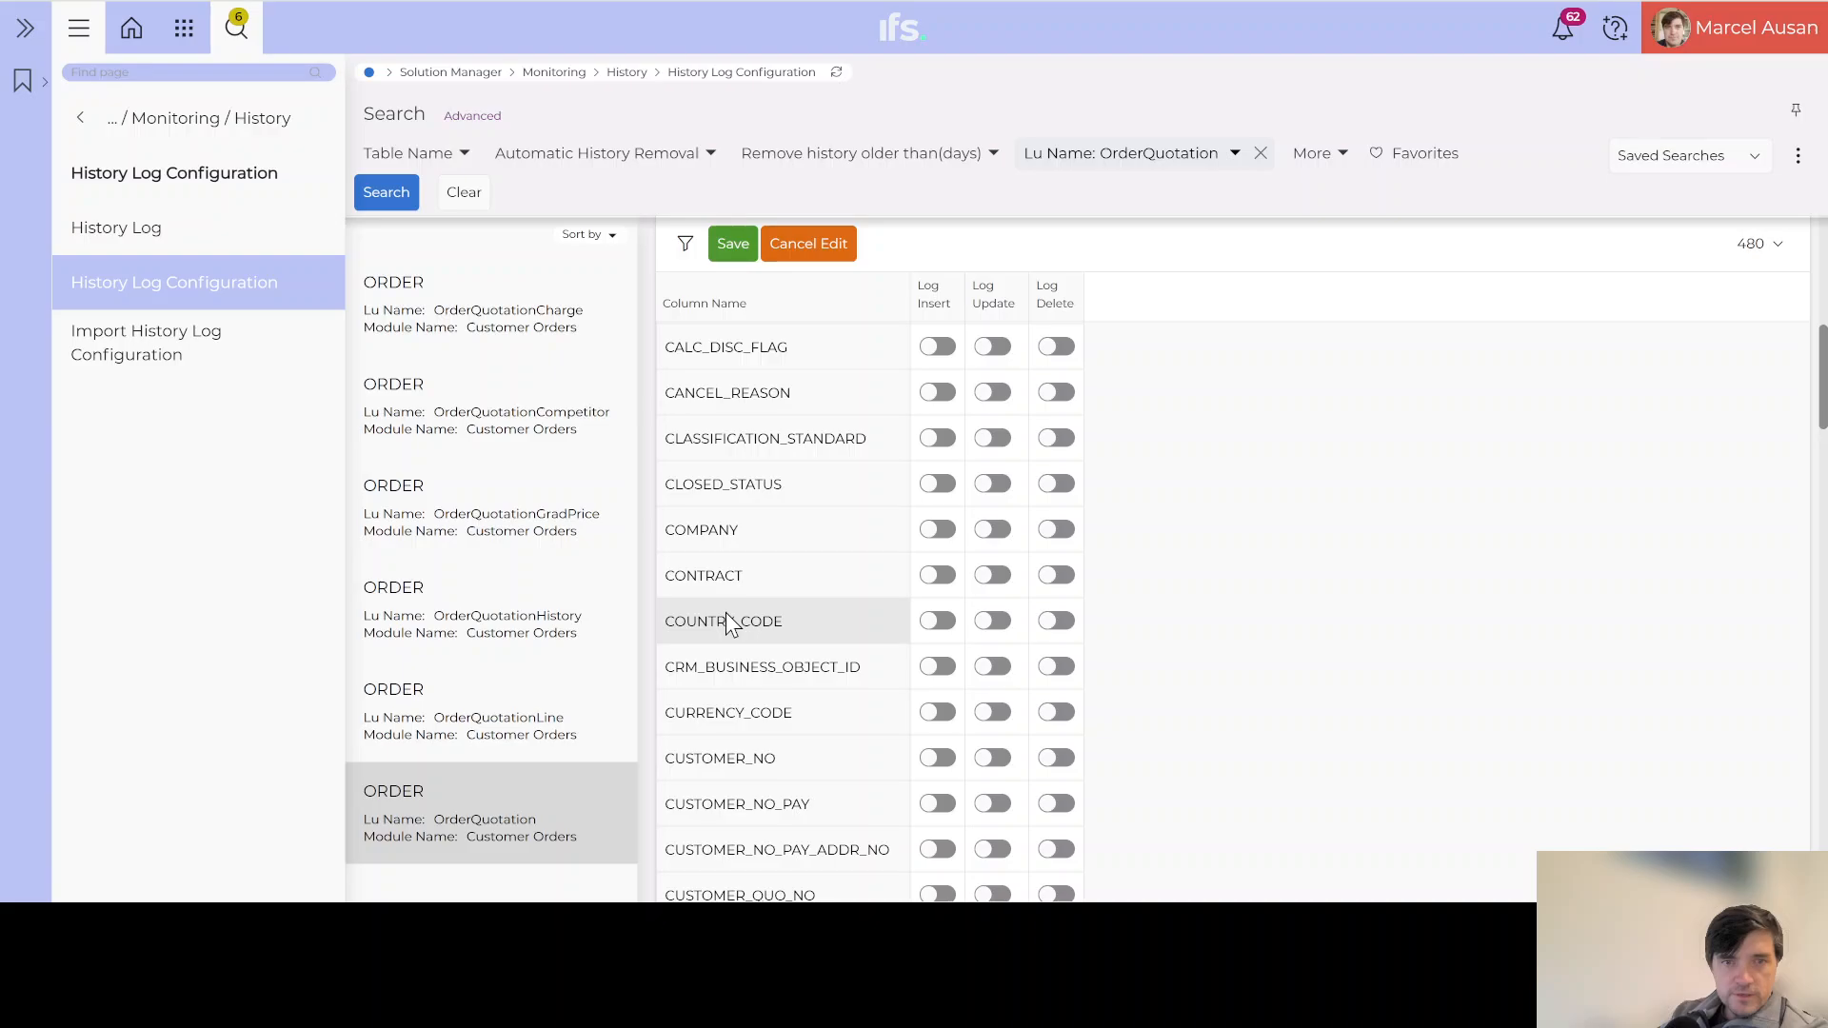
{"action": "scroll", "coordinate": [729, 624], "scroll_direction": "down", "scroll_amount": 3}
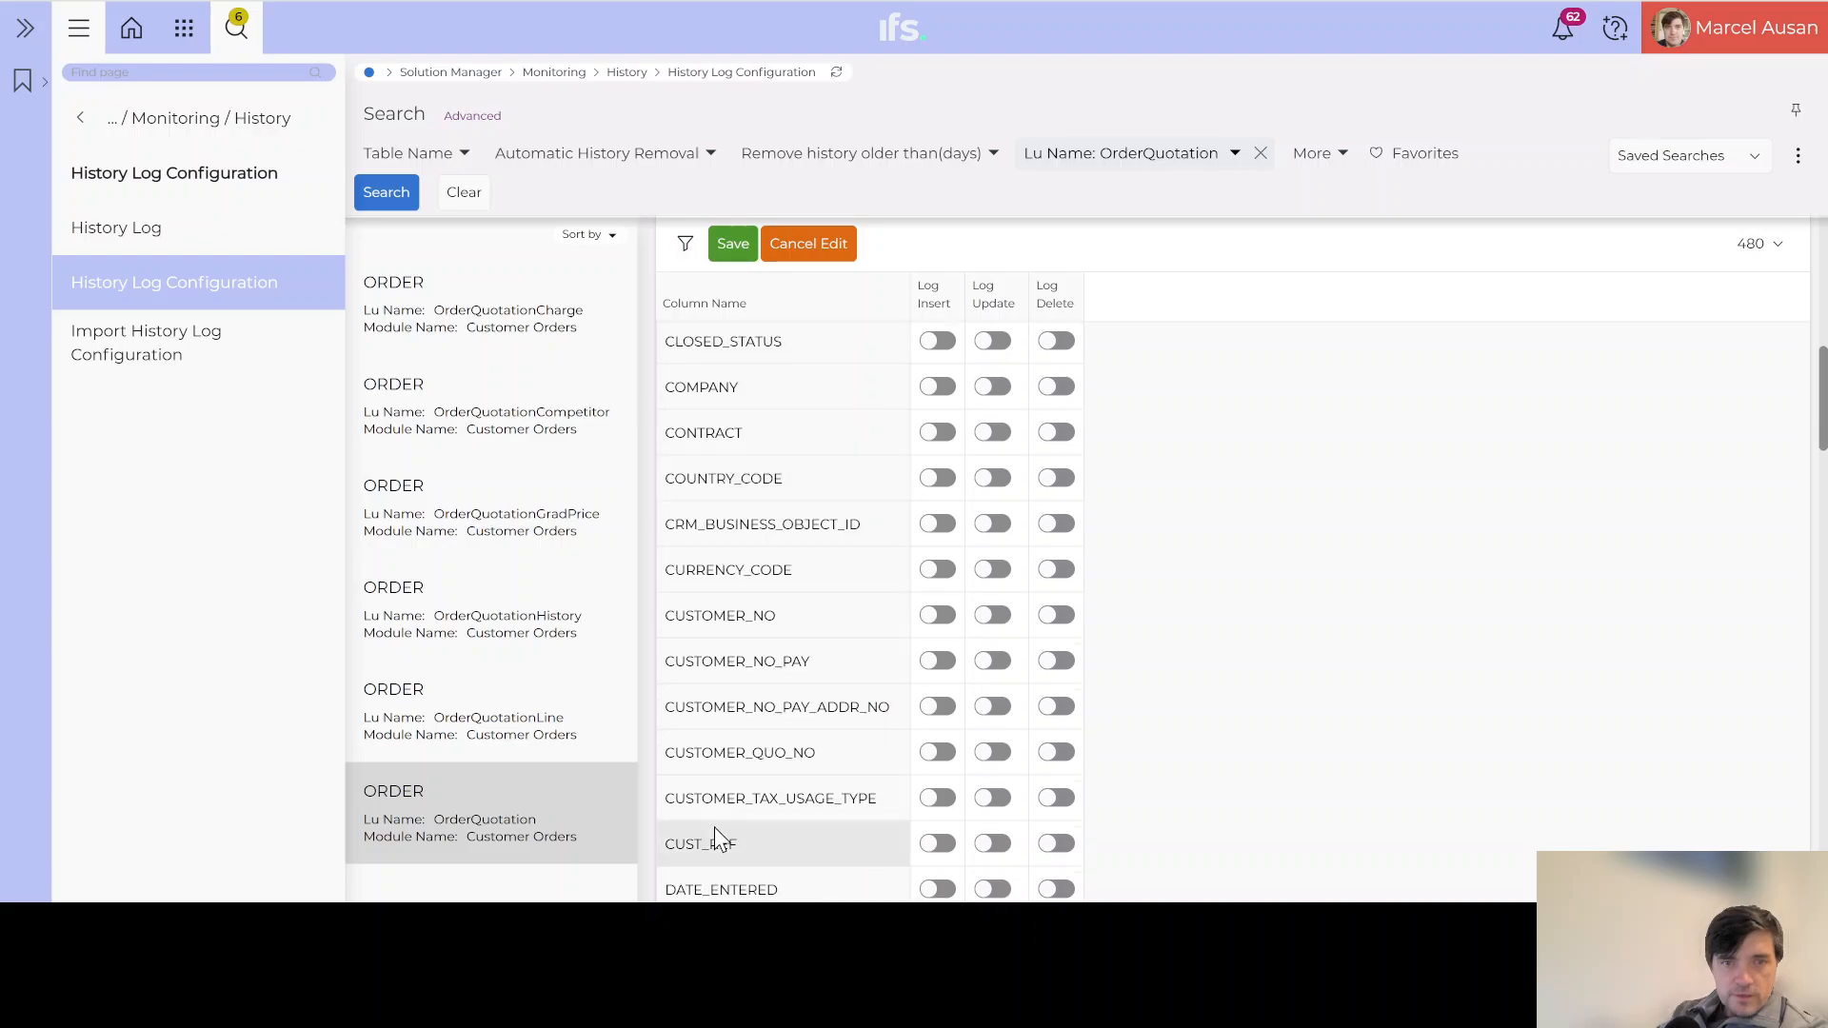
{"action": "scroll", "coordinate": [715, 827], "scroll_direction": "down", "scroll_amount": 3}
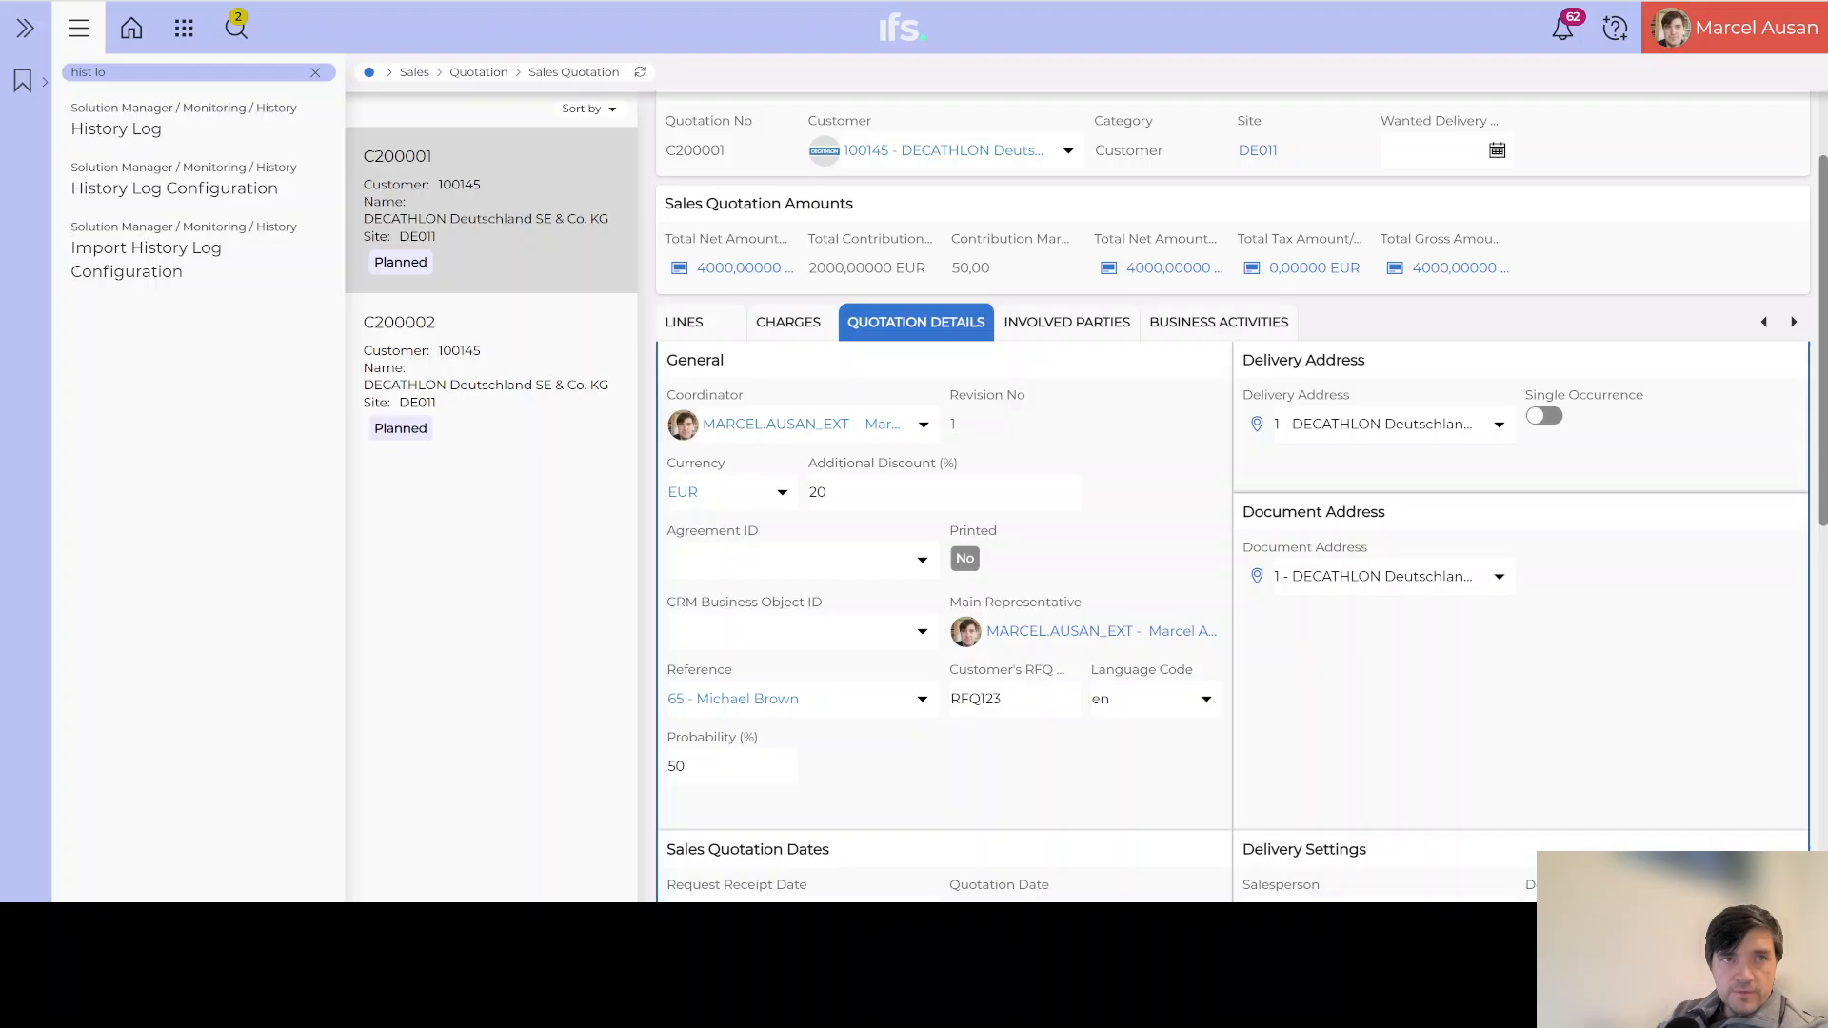
Step: Reload Sales Quotation C200001 and check its details show RFQ123 and 50% probability
{"action": "key", "text": "F5"}
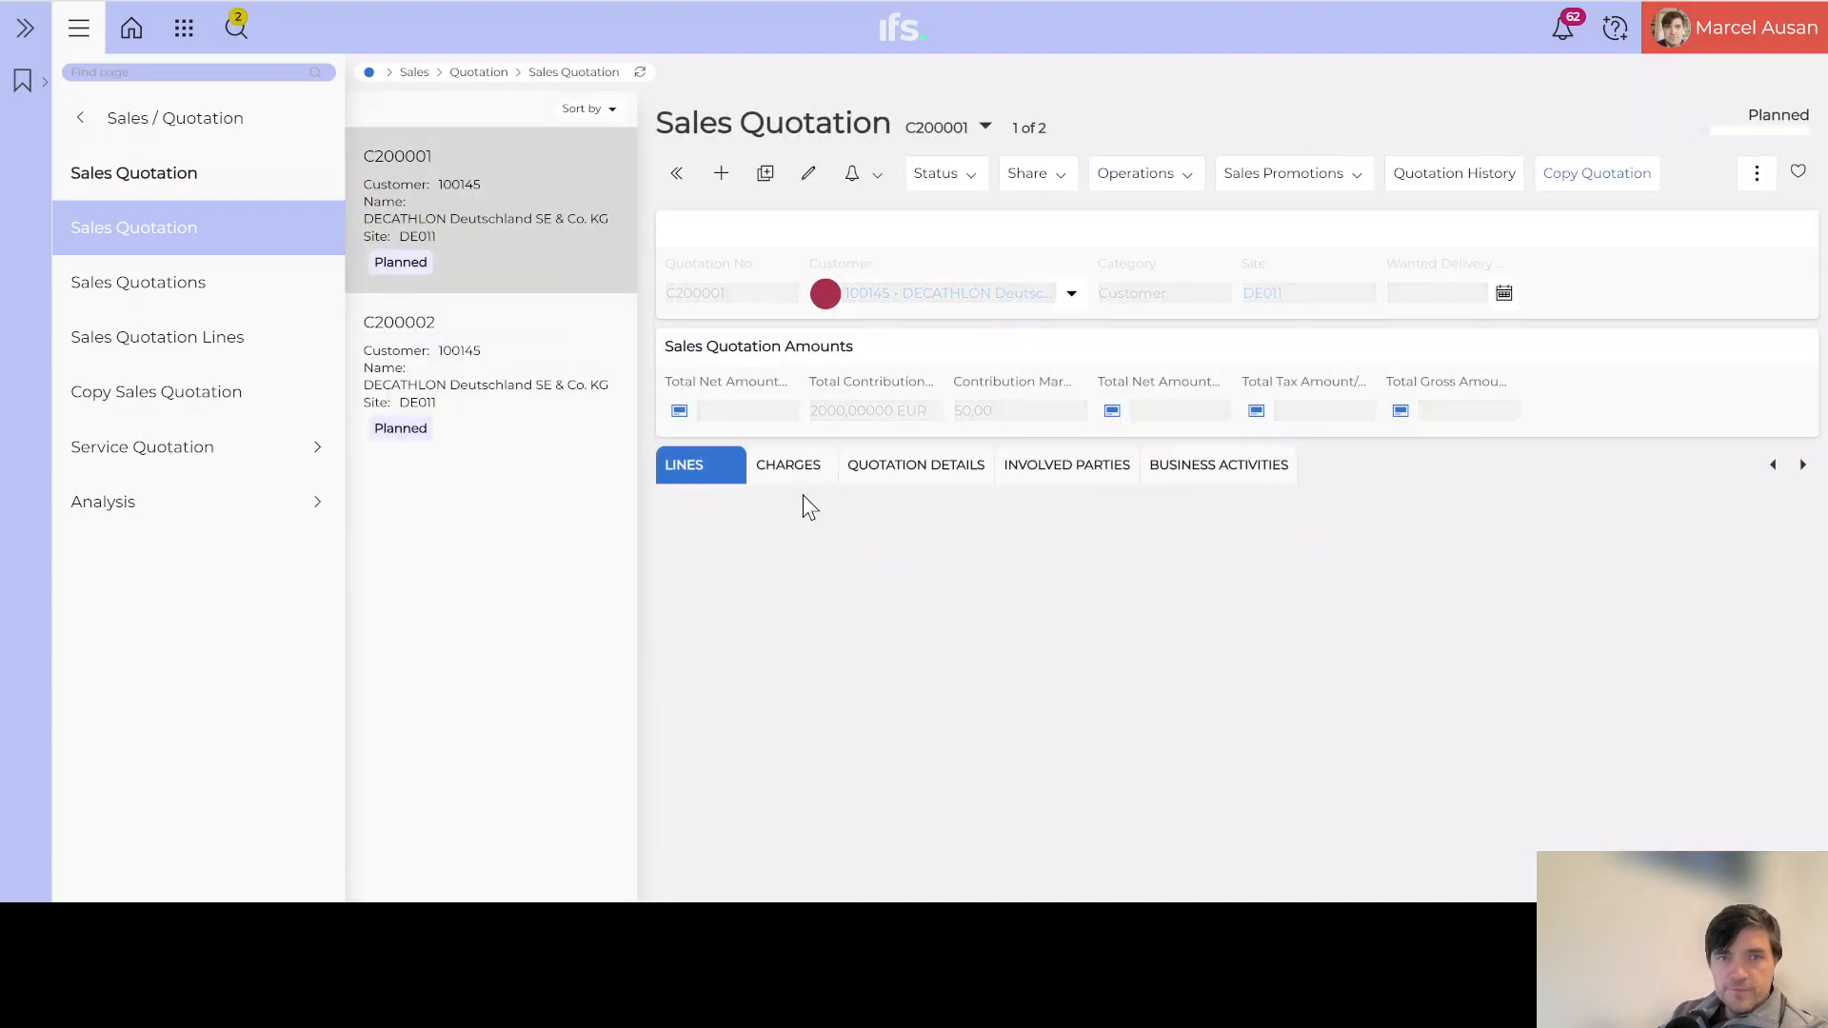
{"action": "left_click", "coordinate": [919, 476]}
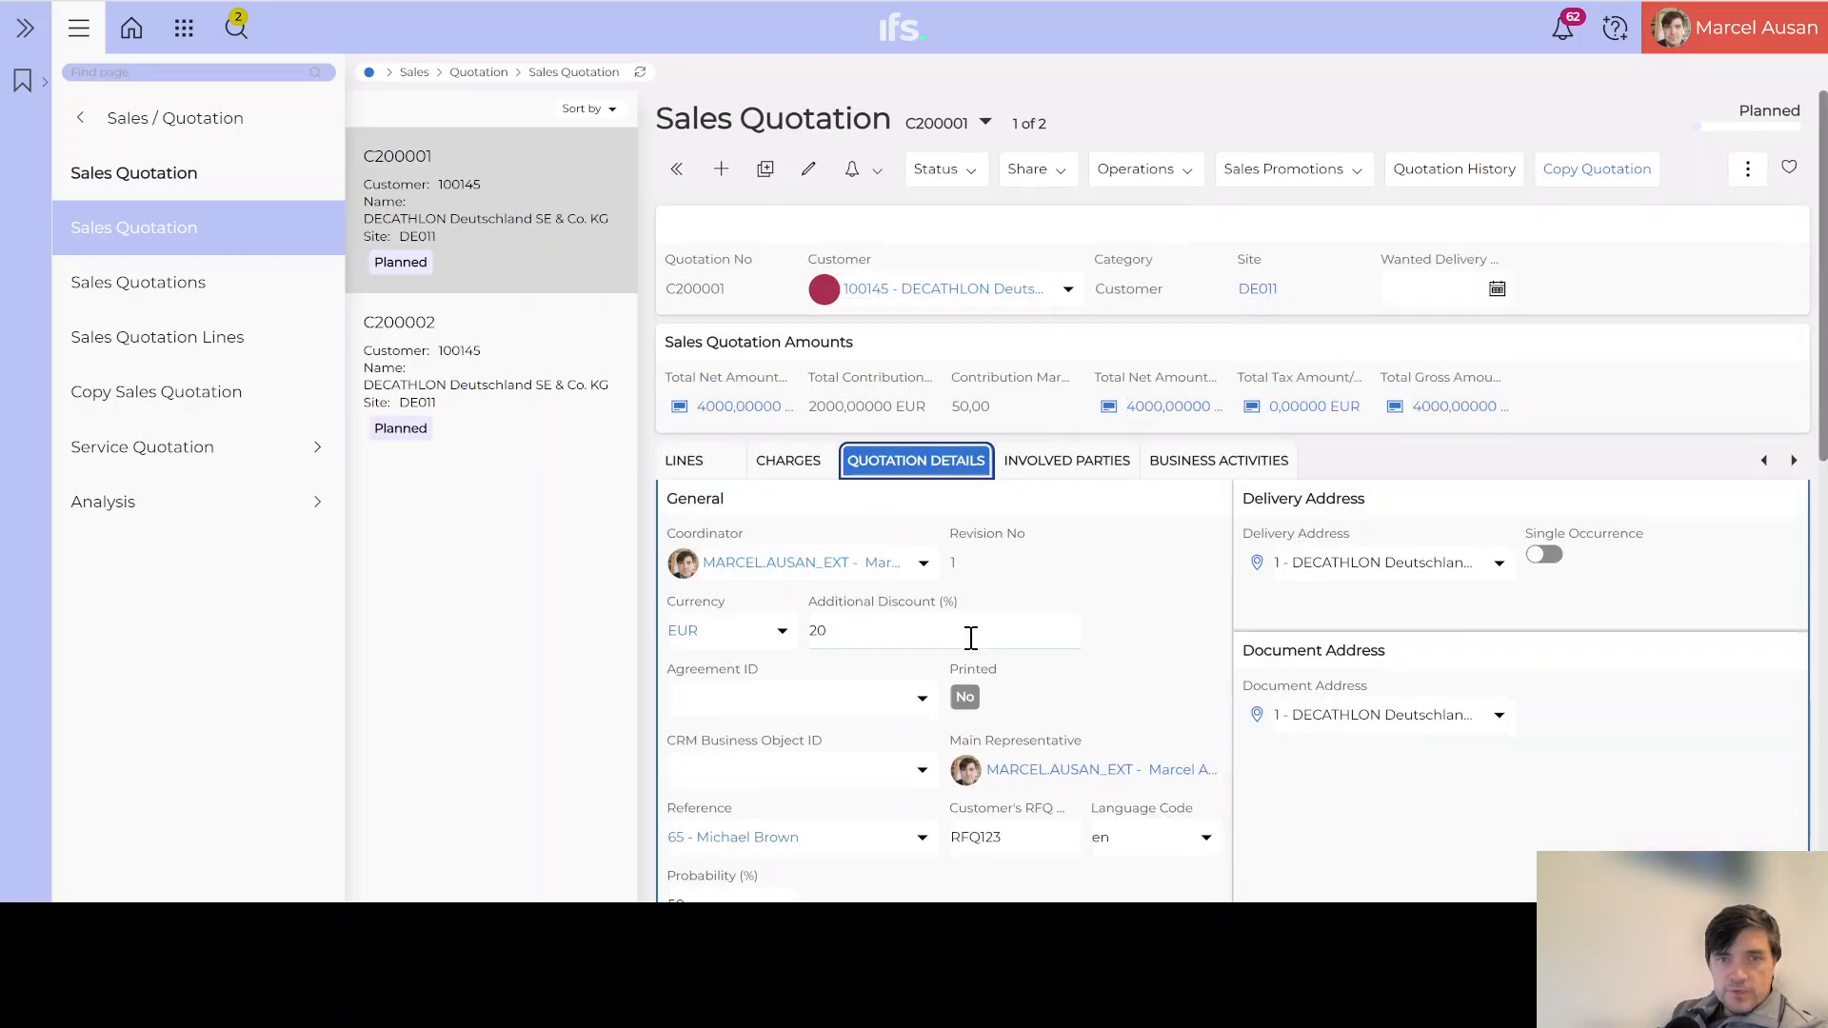
{"action": "scroll", "coordinate": [972, 637], "scroll_direction": "down", "scroll_amount": 3}
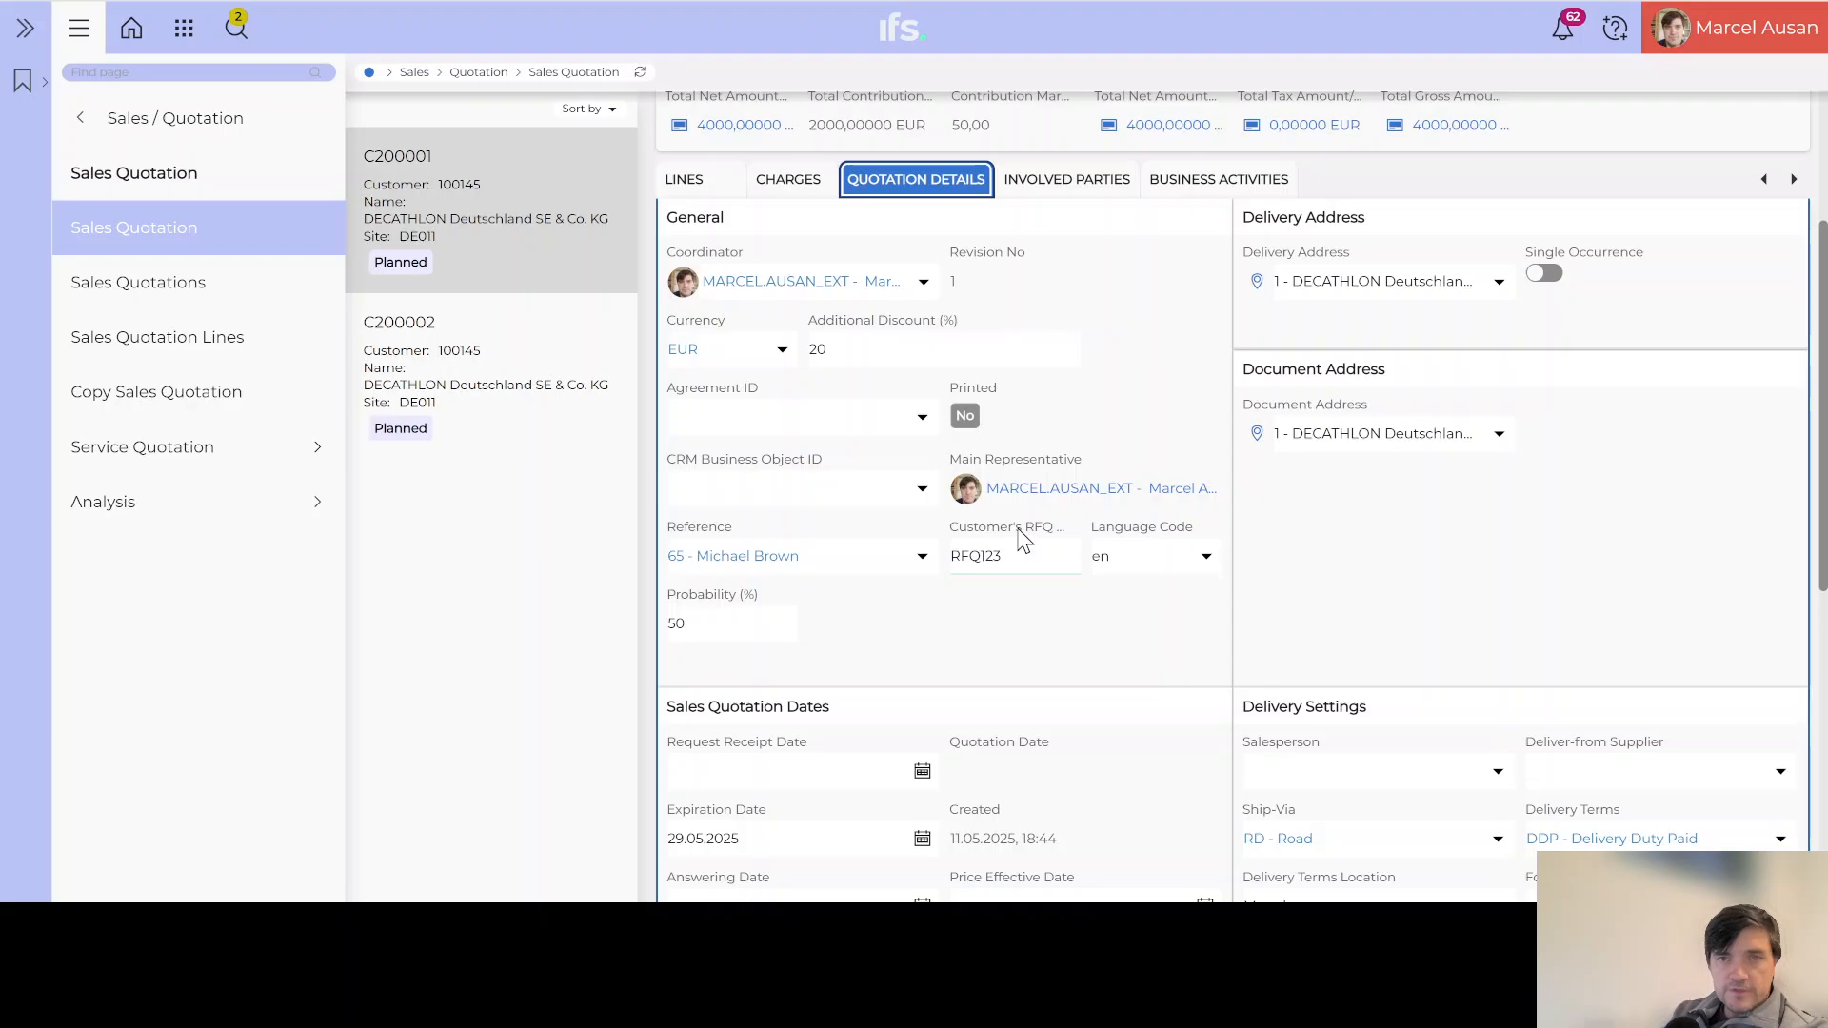
Step: Open Debug > Page info for the Sales Quotation page
{"action": "left_click", "coordinate": [1721, 38]}
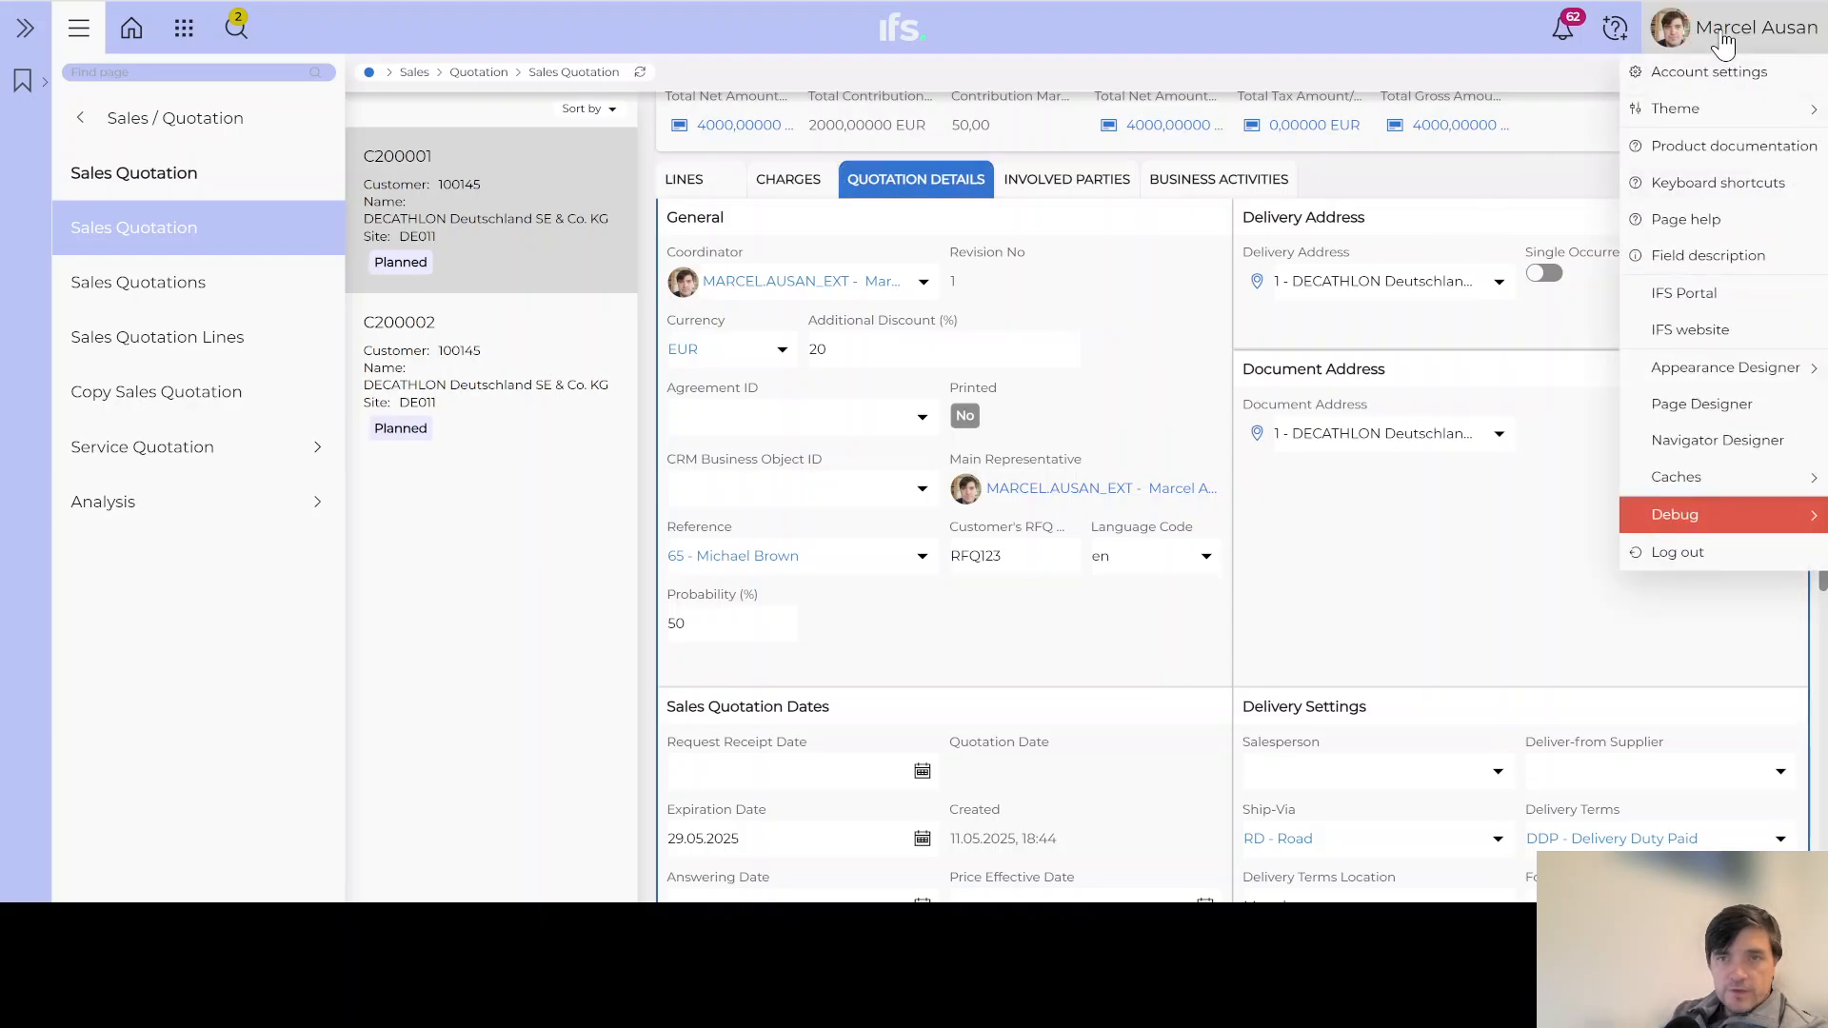
{"action": "mouse_move", "coordinate": [1662, 514]}
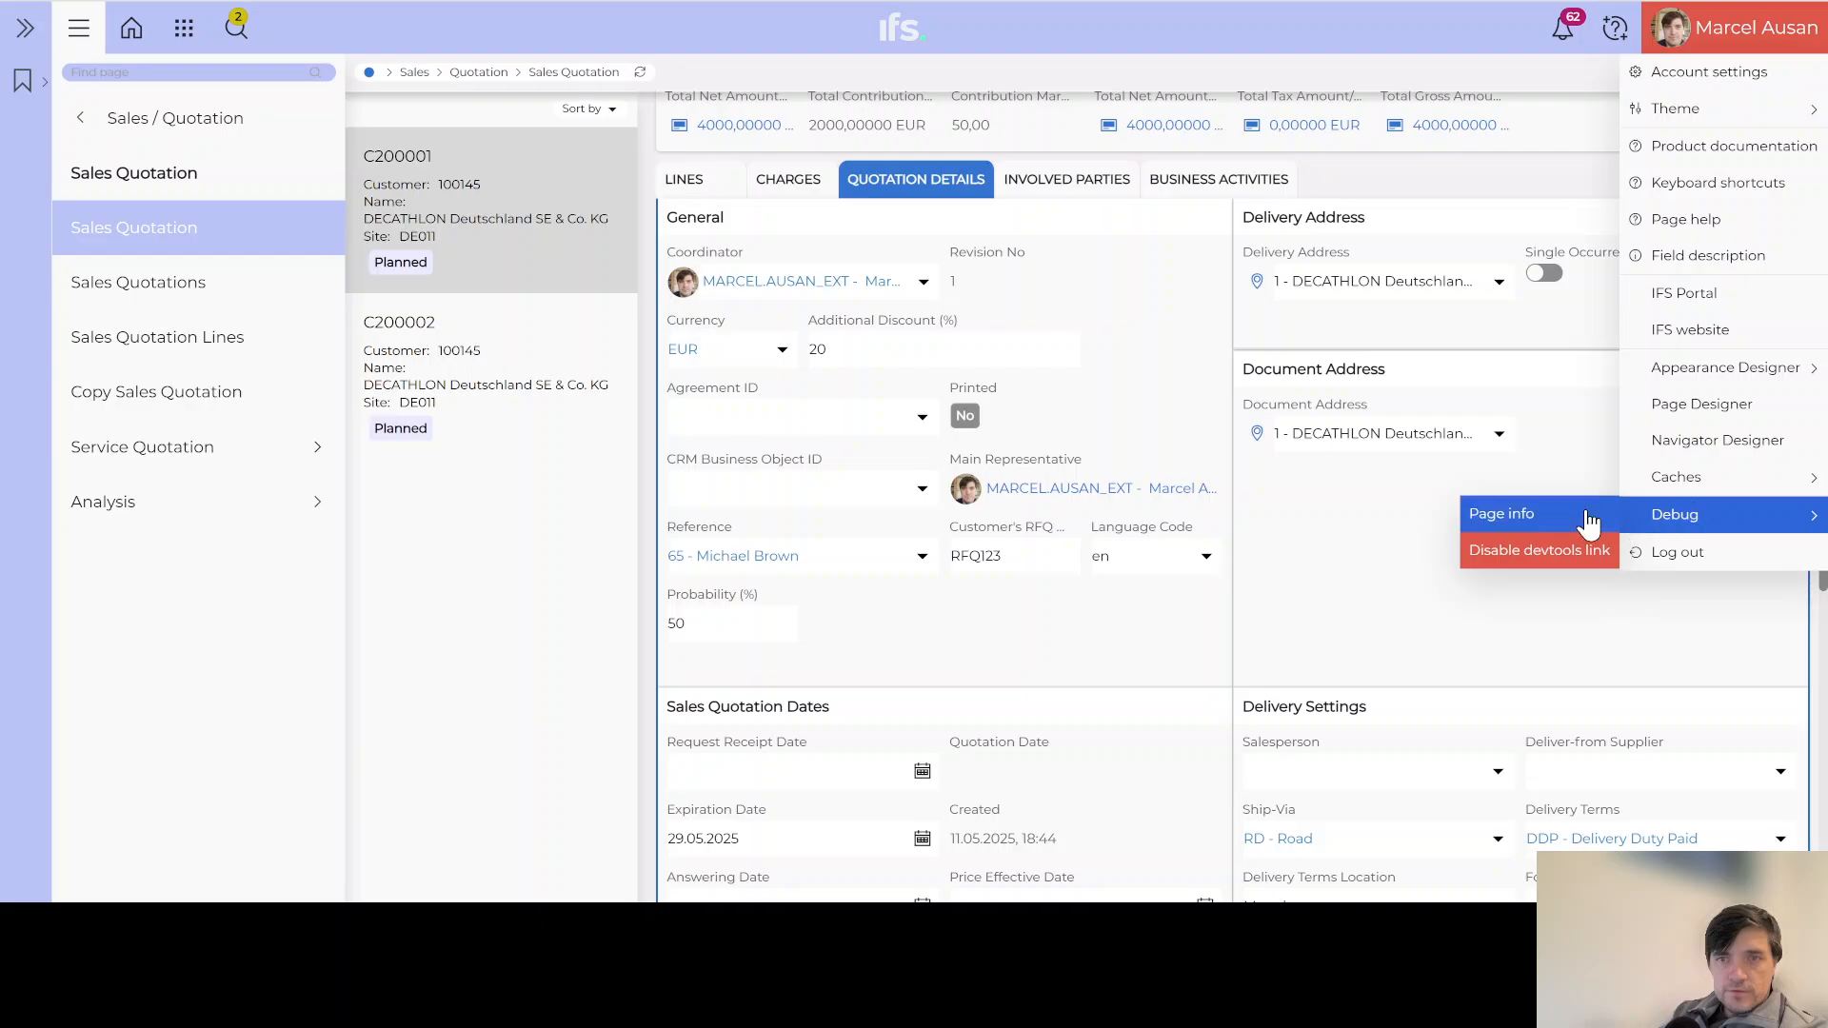
{"action": "left_click", "coordinate": [1531, 519]}
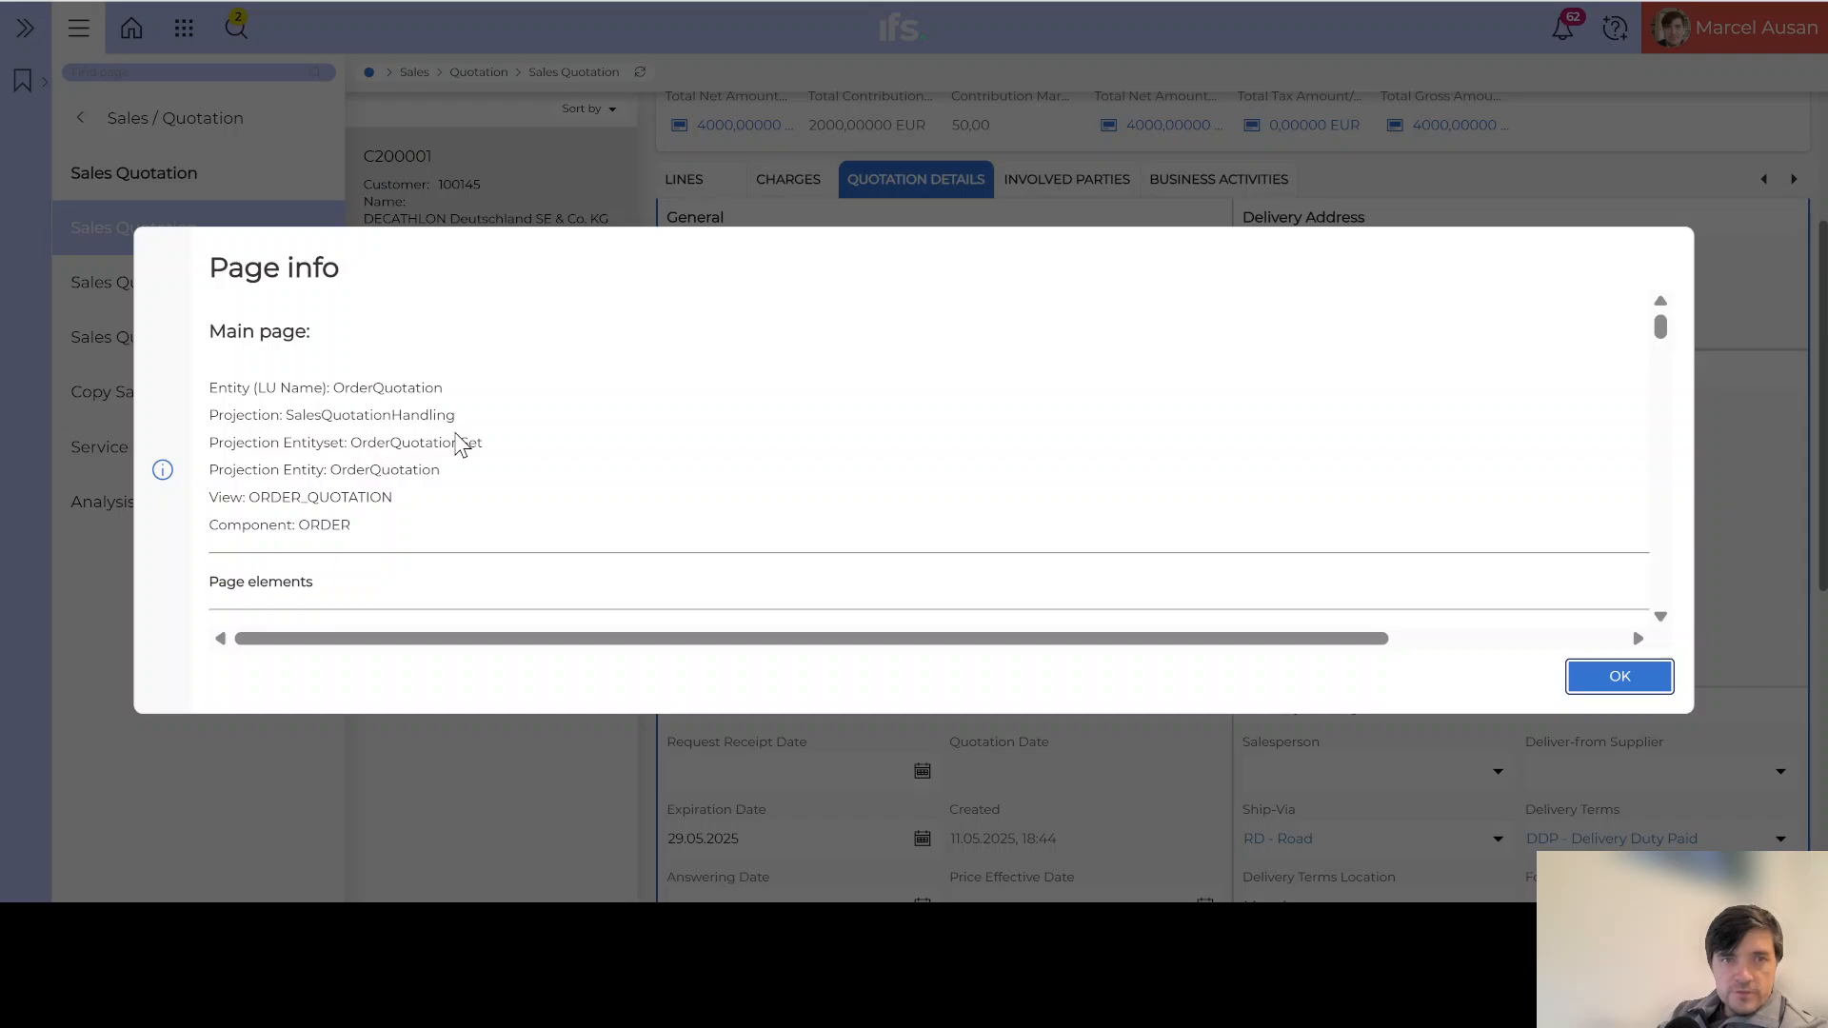
{"action": "scroll", "coordinate": [461, 444], "scroll_direction": "down", "scroll_amount": 3}
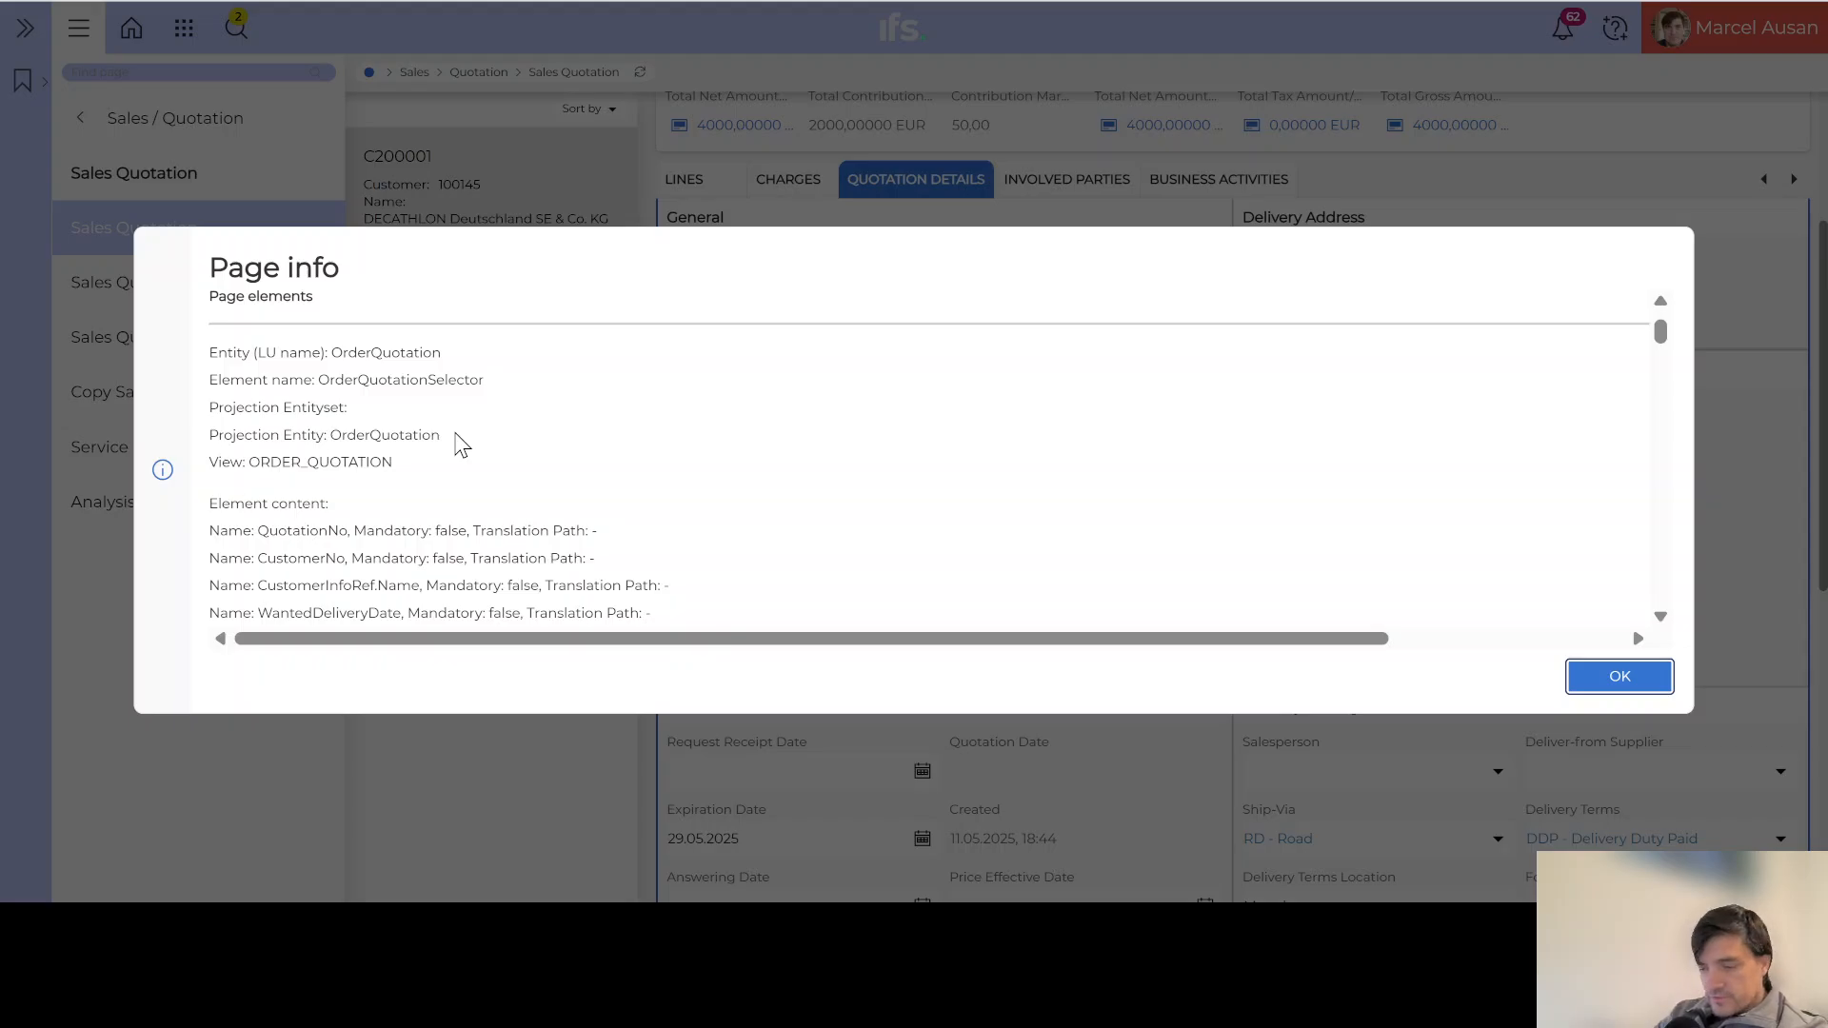
Step: Find the Customer's RFQ field name CustomerQuoNo in the GeneralGroup fields and copy it
{"action": "key", "text": "ctrl+f"}
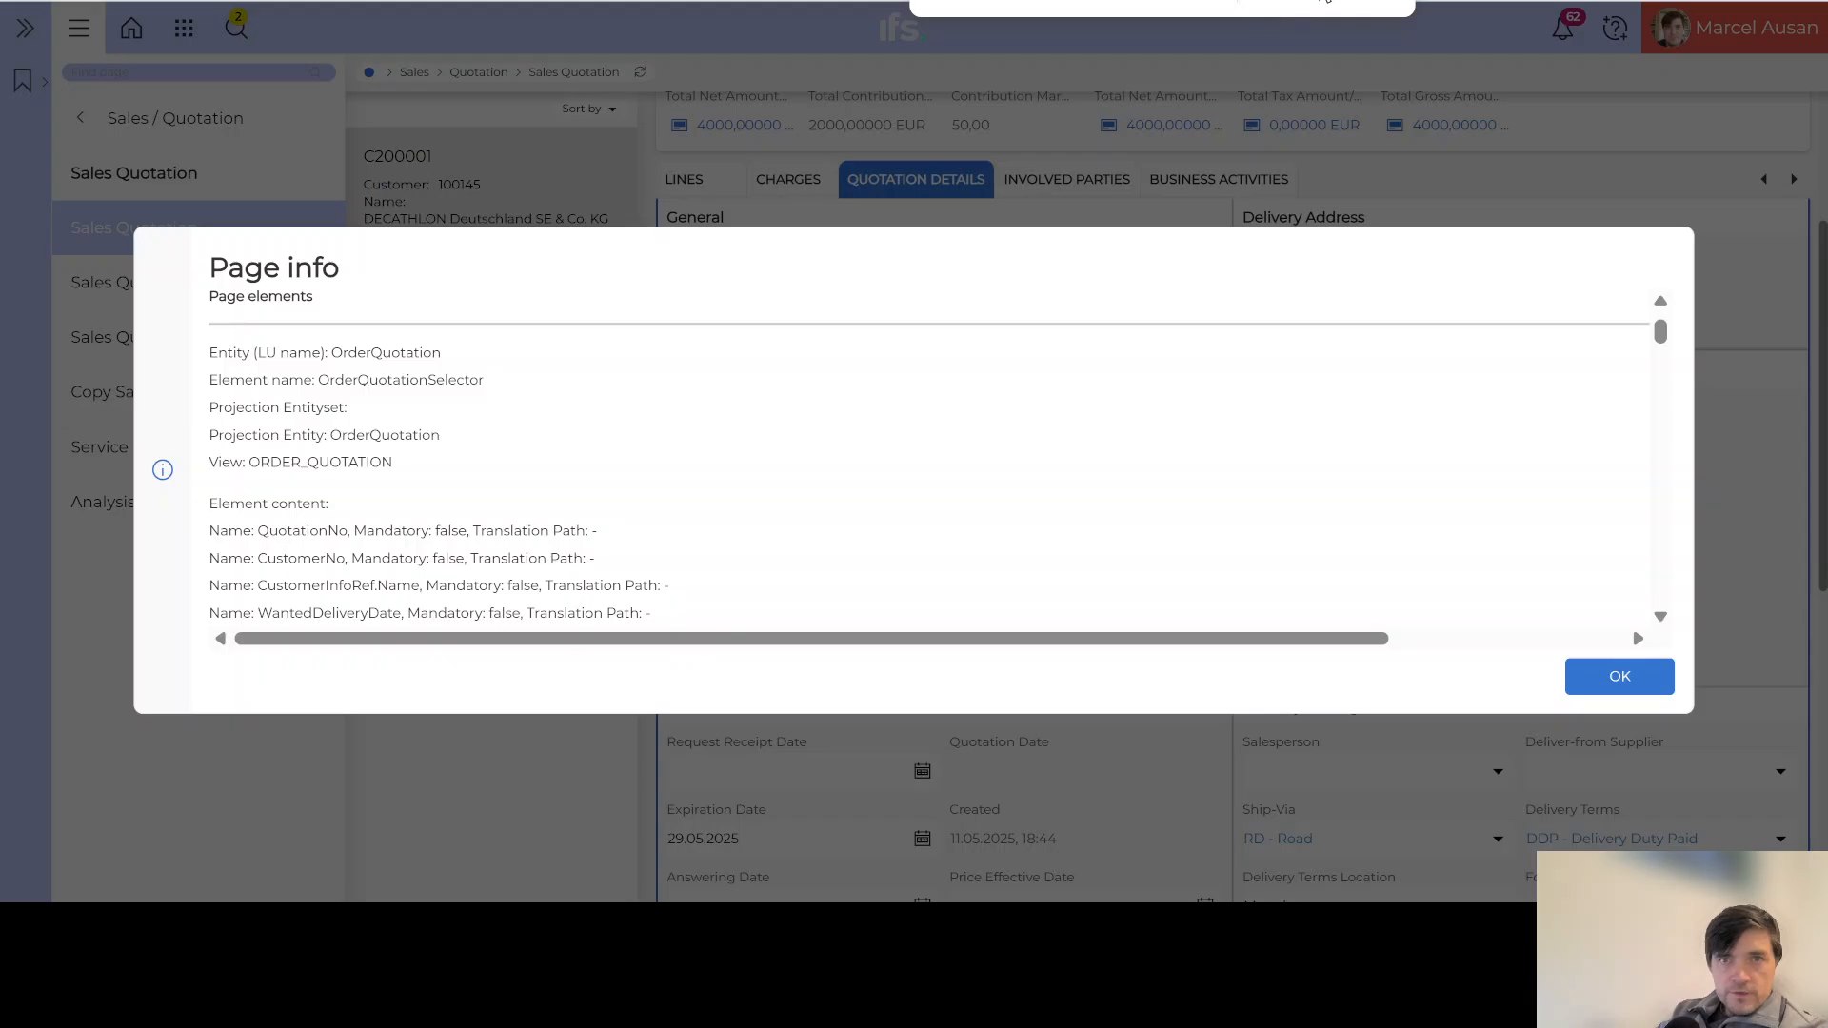
{"action": "scroll", "coordinate": [950, 436], "scroll_direction": "down", "scroll_amount": 10}
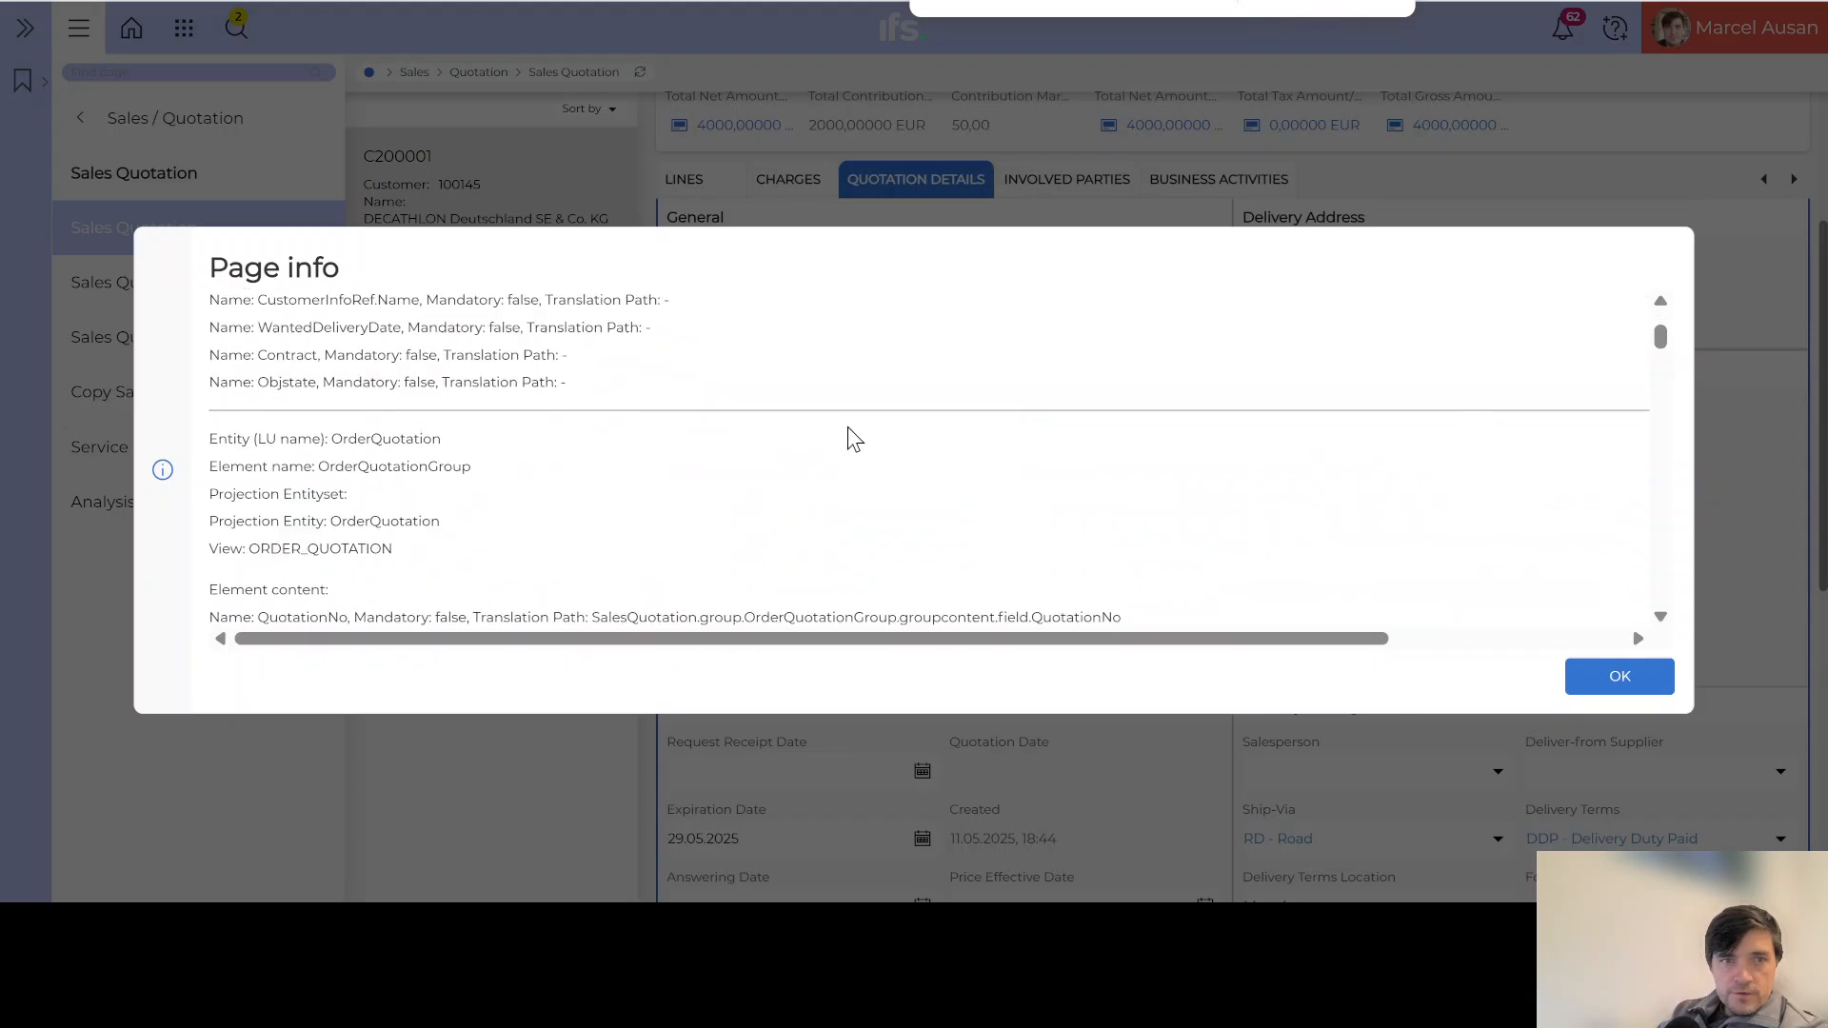
{"action": "scroll", "coordinate": [854, 439], "scroll_direction": "down", "scroll_amount": 15}
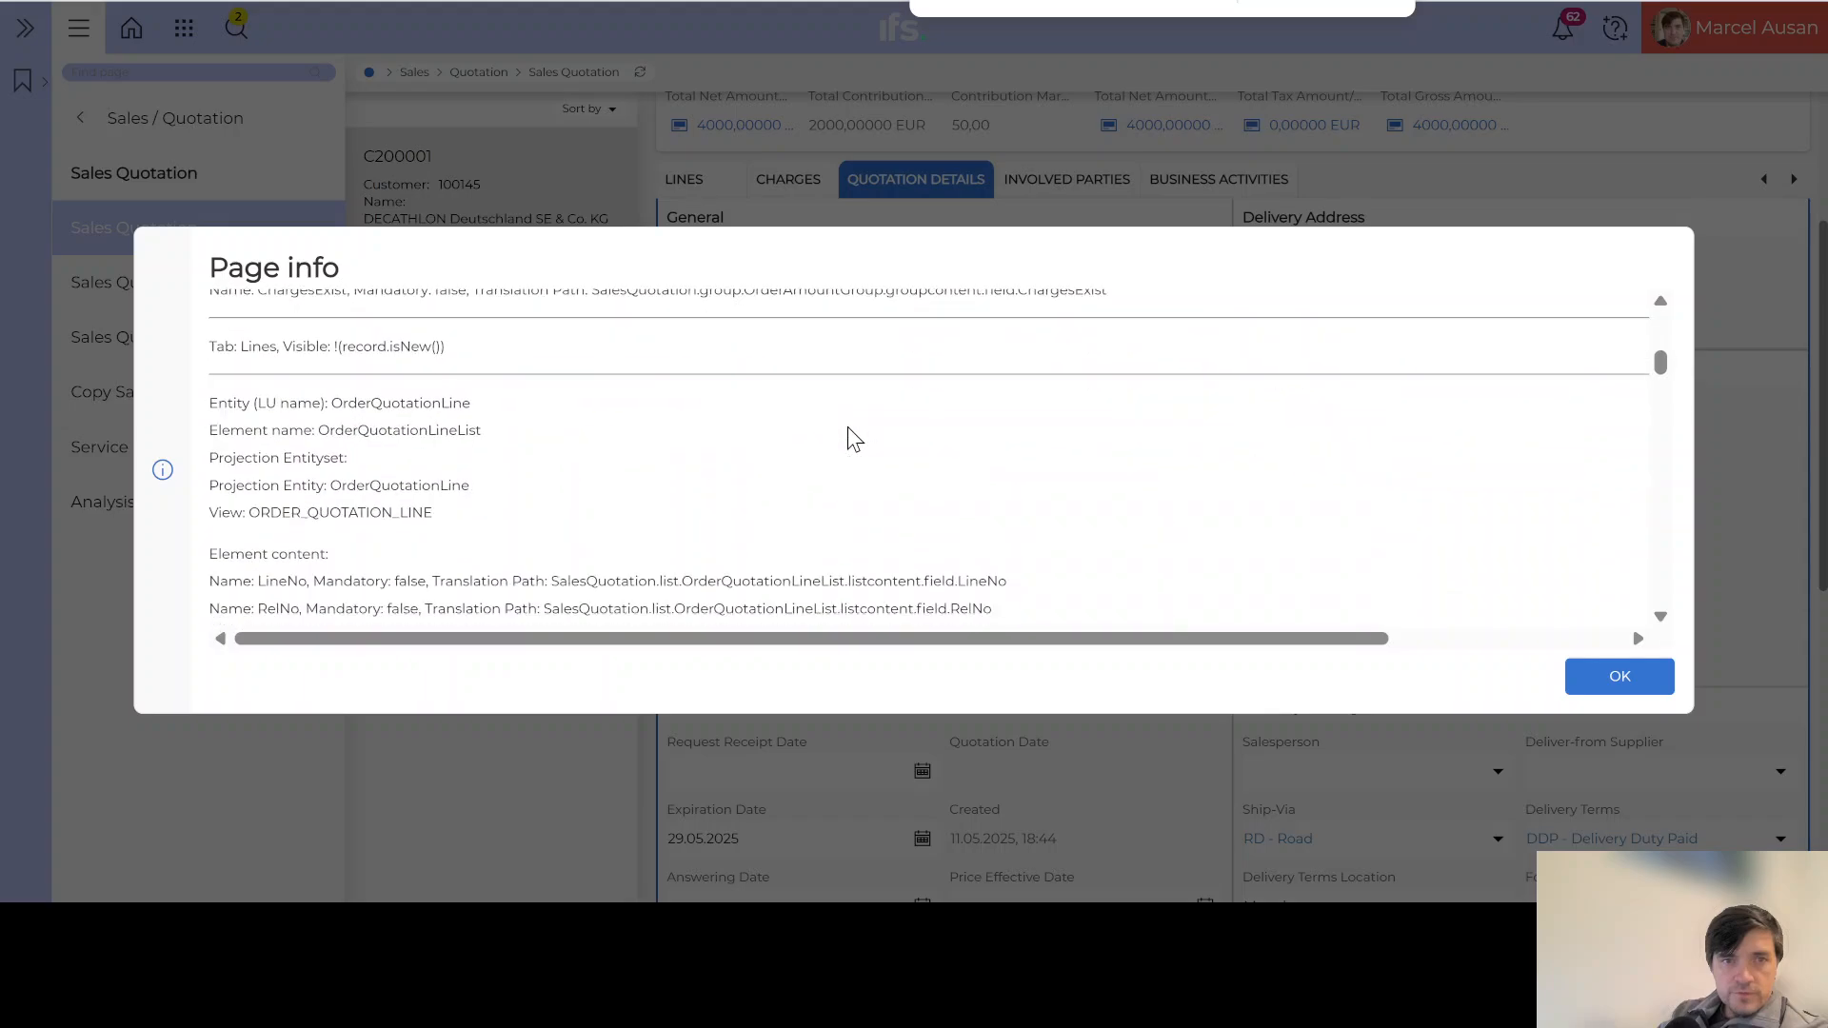
{"action": "scroll", "coordinate": [854, 439], "scroll_direction": "down", "scroll_amount": 15}
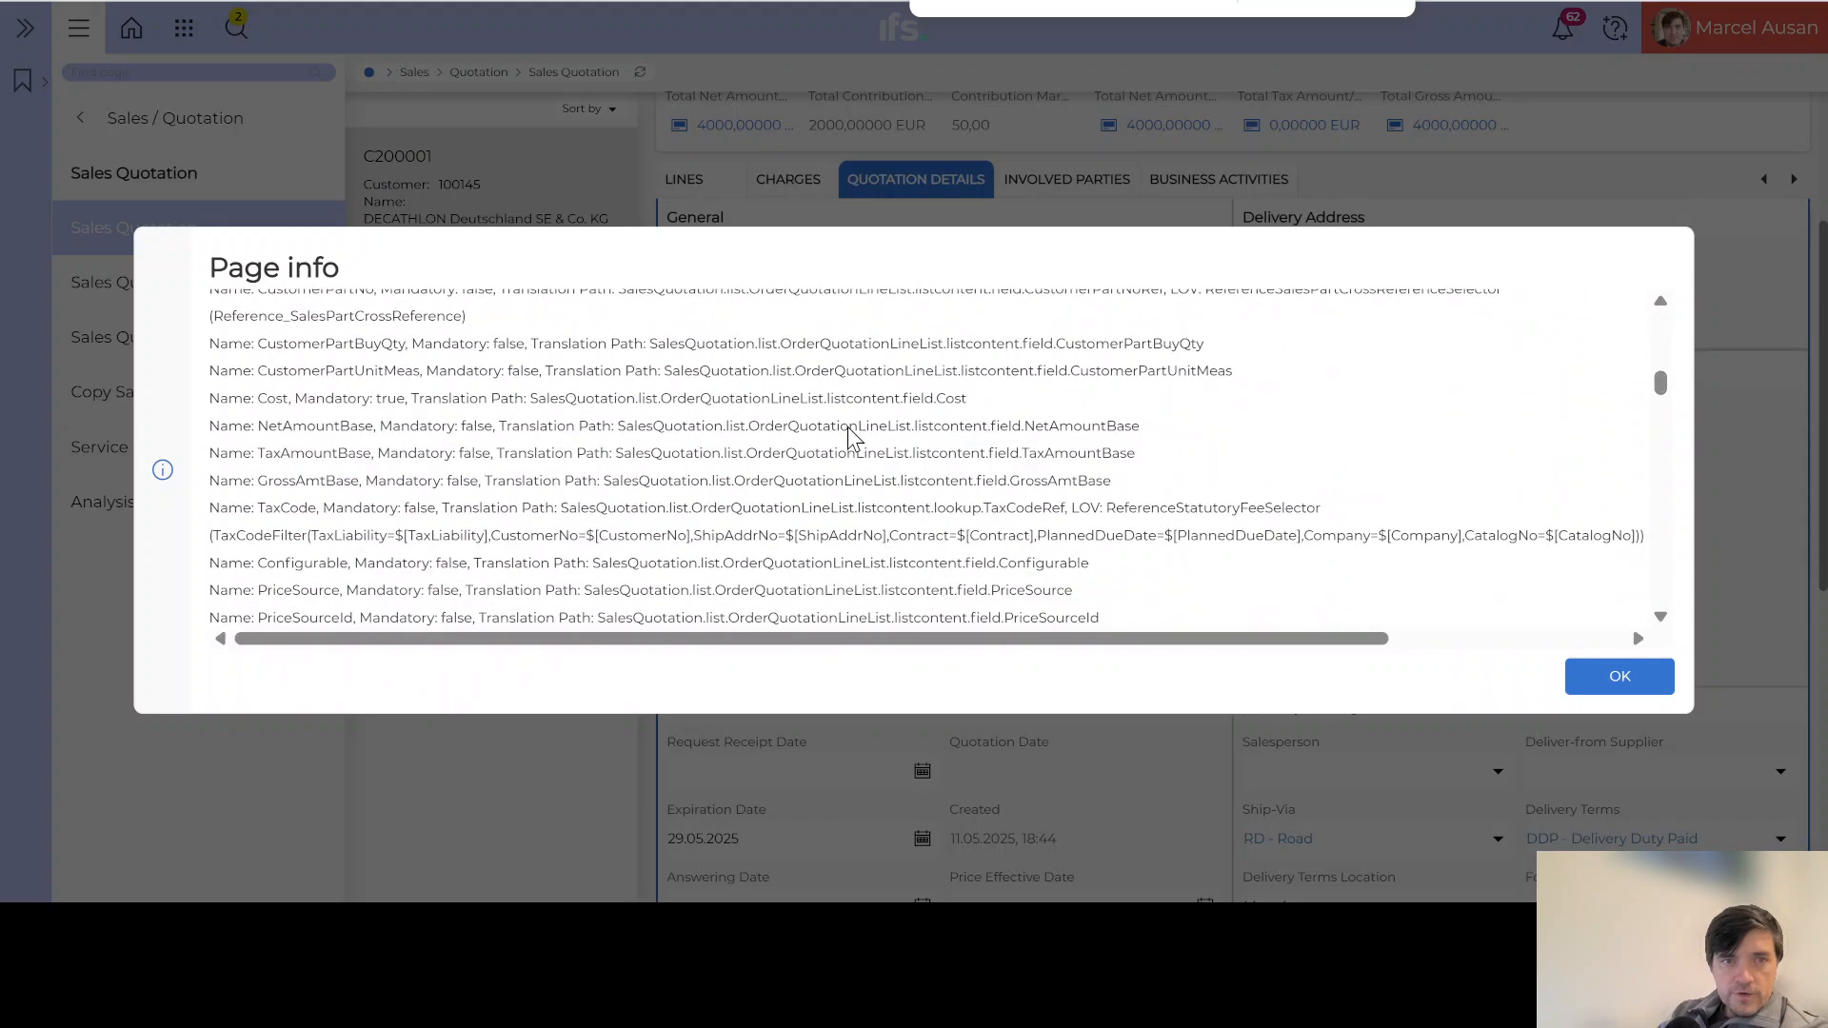
{"action": "scroll", "coordinate": [854, 439], "scroll_direction": "down", "scroll_amount": 15}
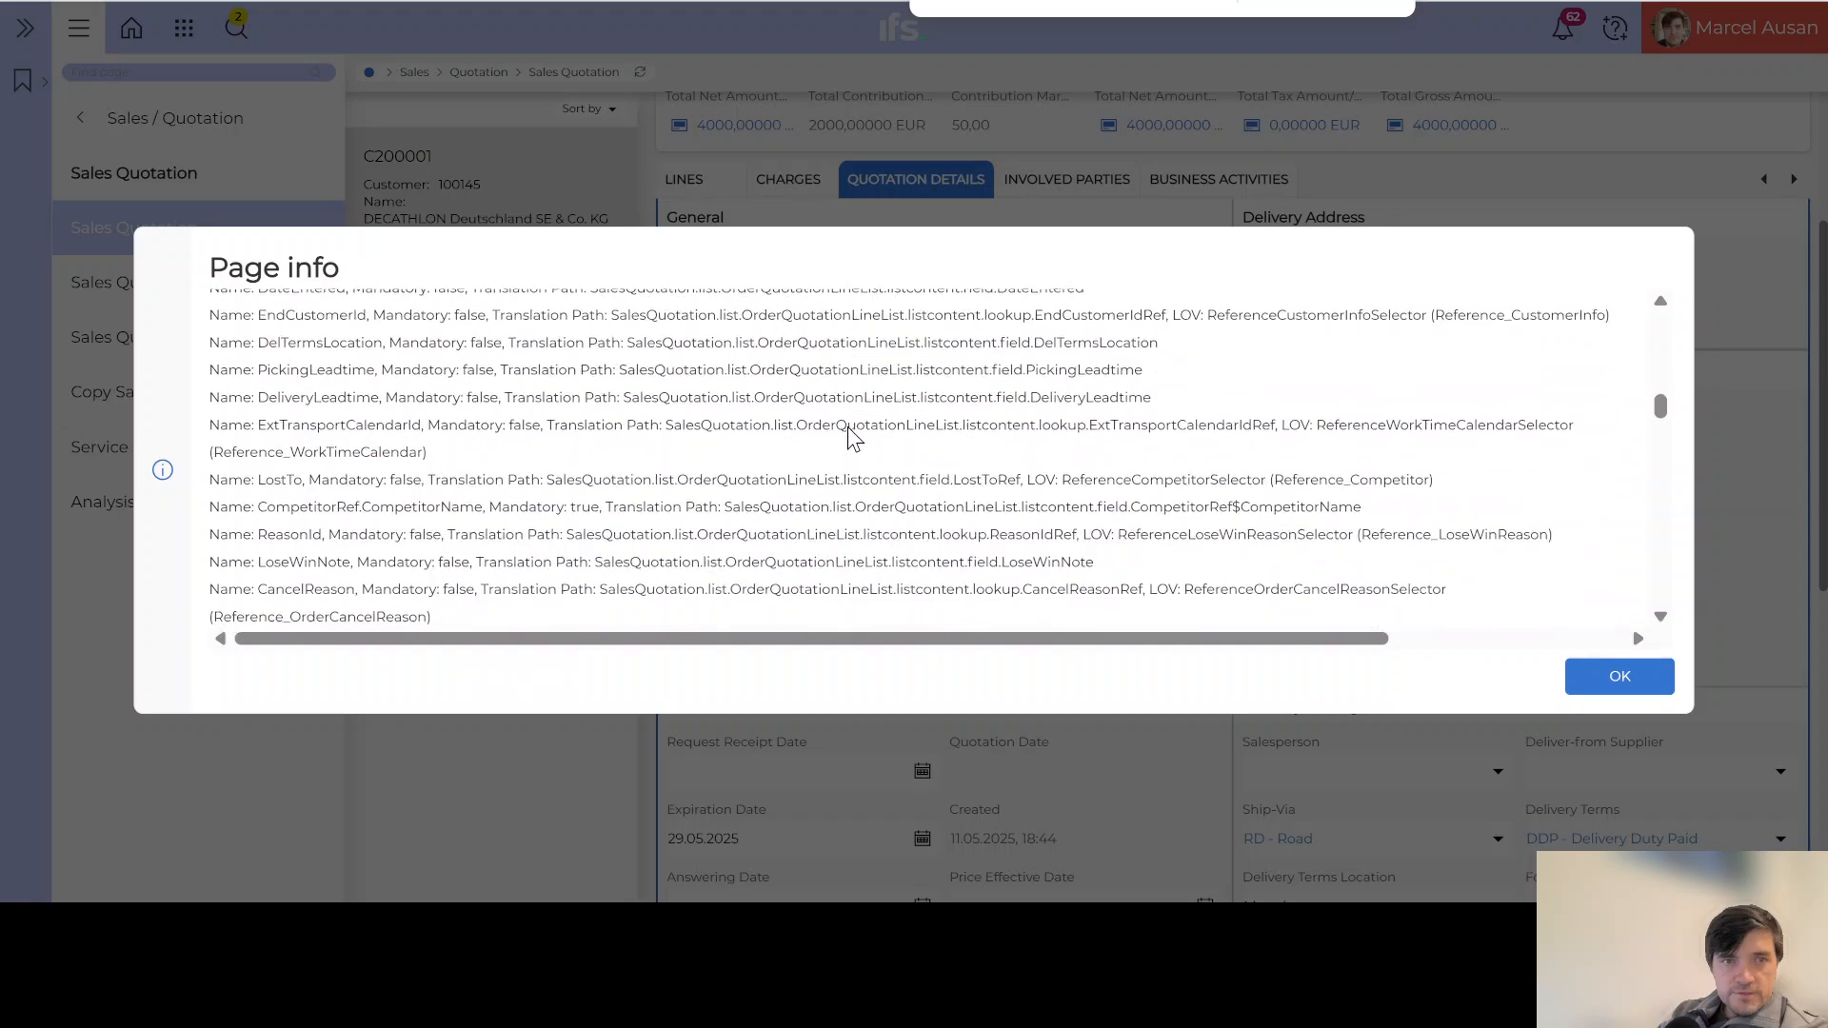
{"action": "scroll", "coordinate": [851, 439], "scroll_direction": "down", "scroll_amount": 10}
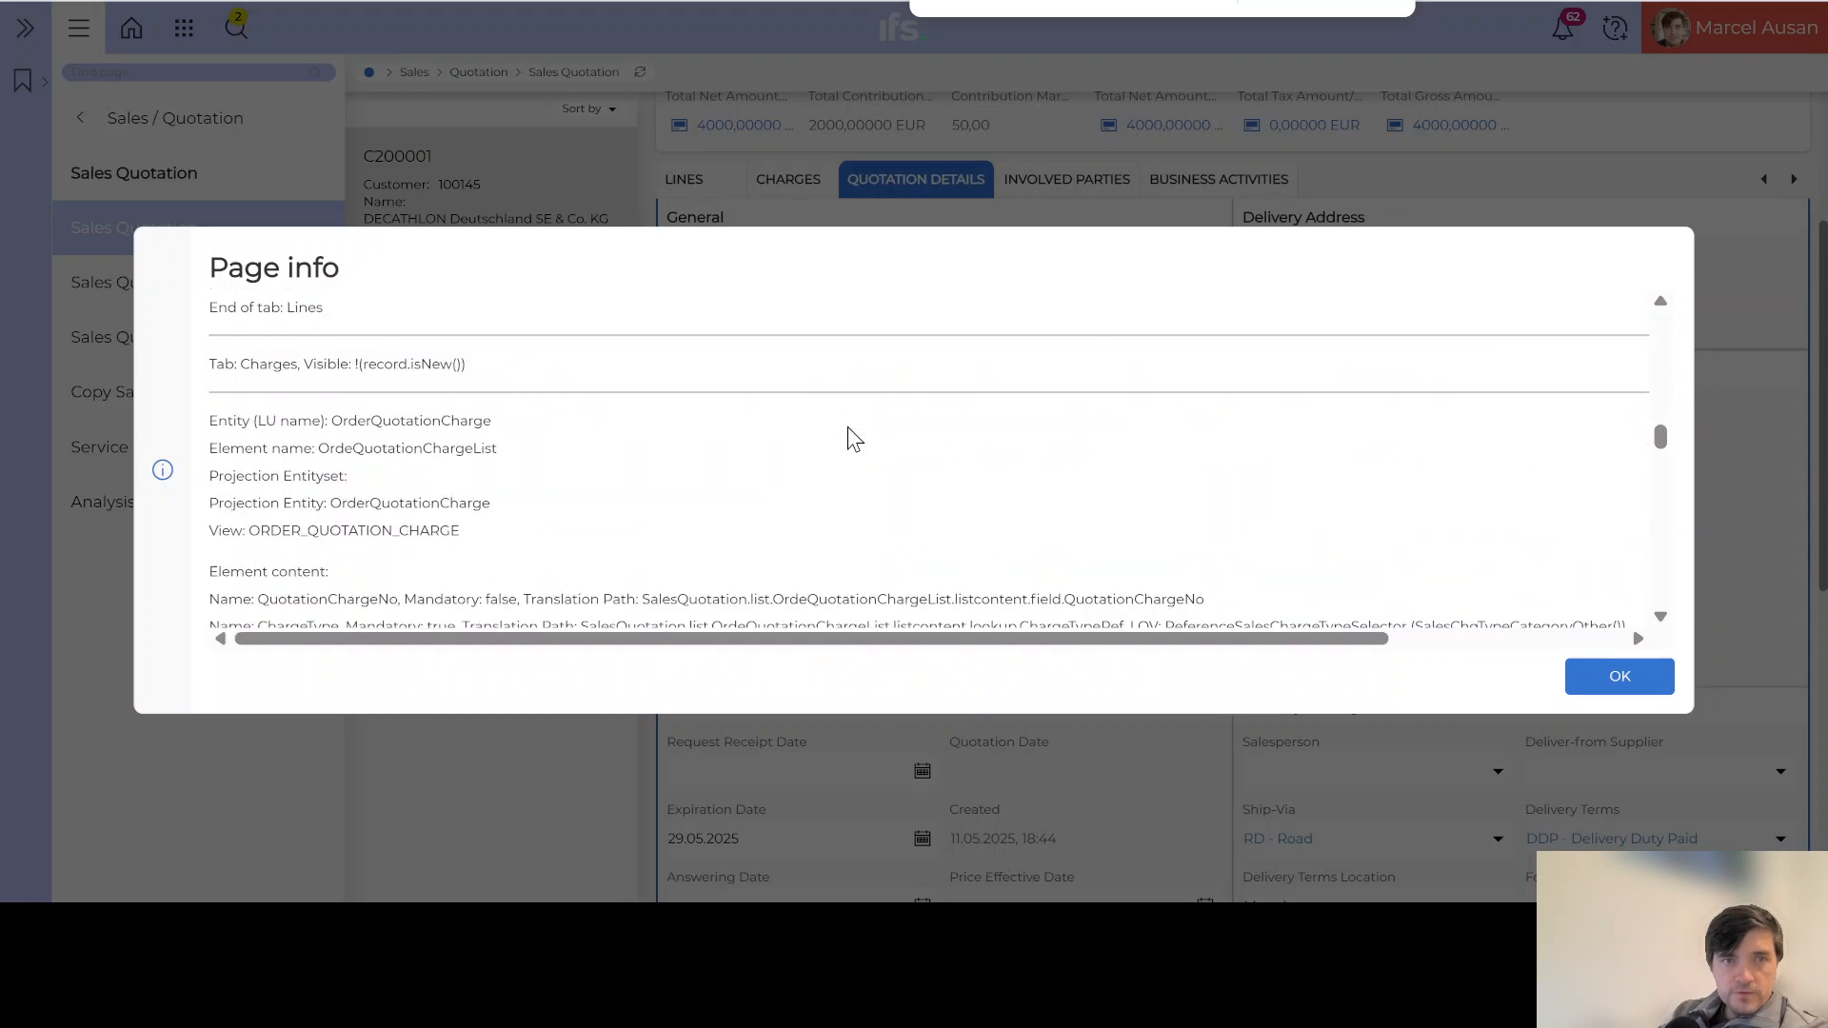
{"action": "scroll", "coordinate": [854, 439], "scroll_direction": "down", "scroll_amount": 12}
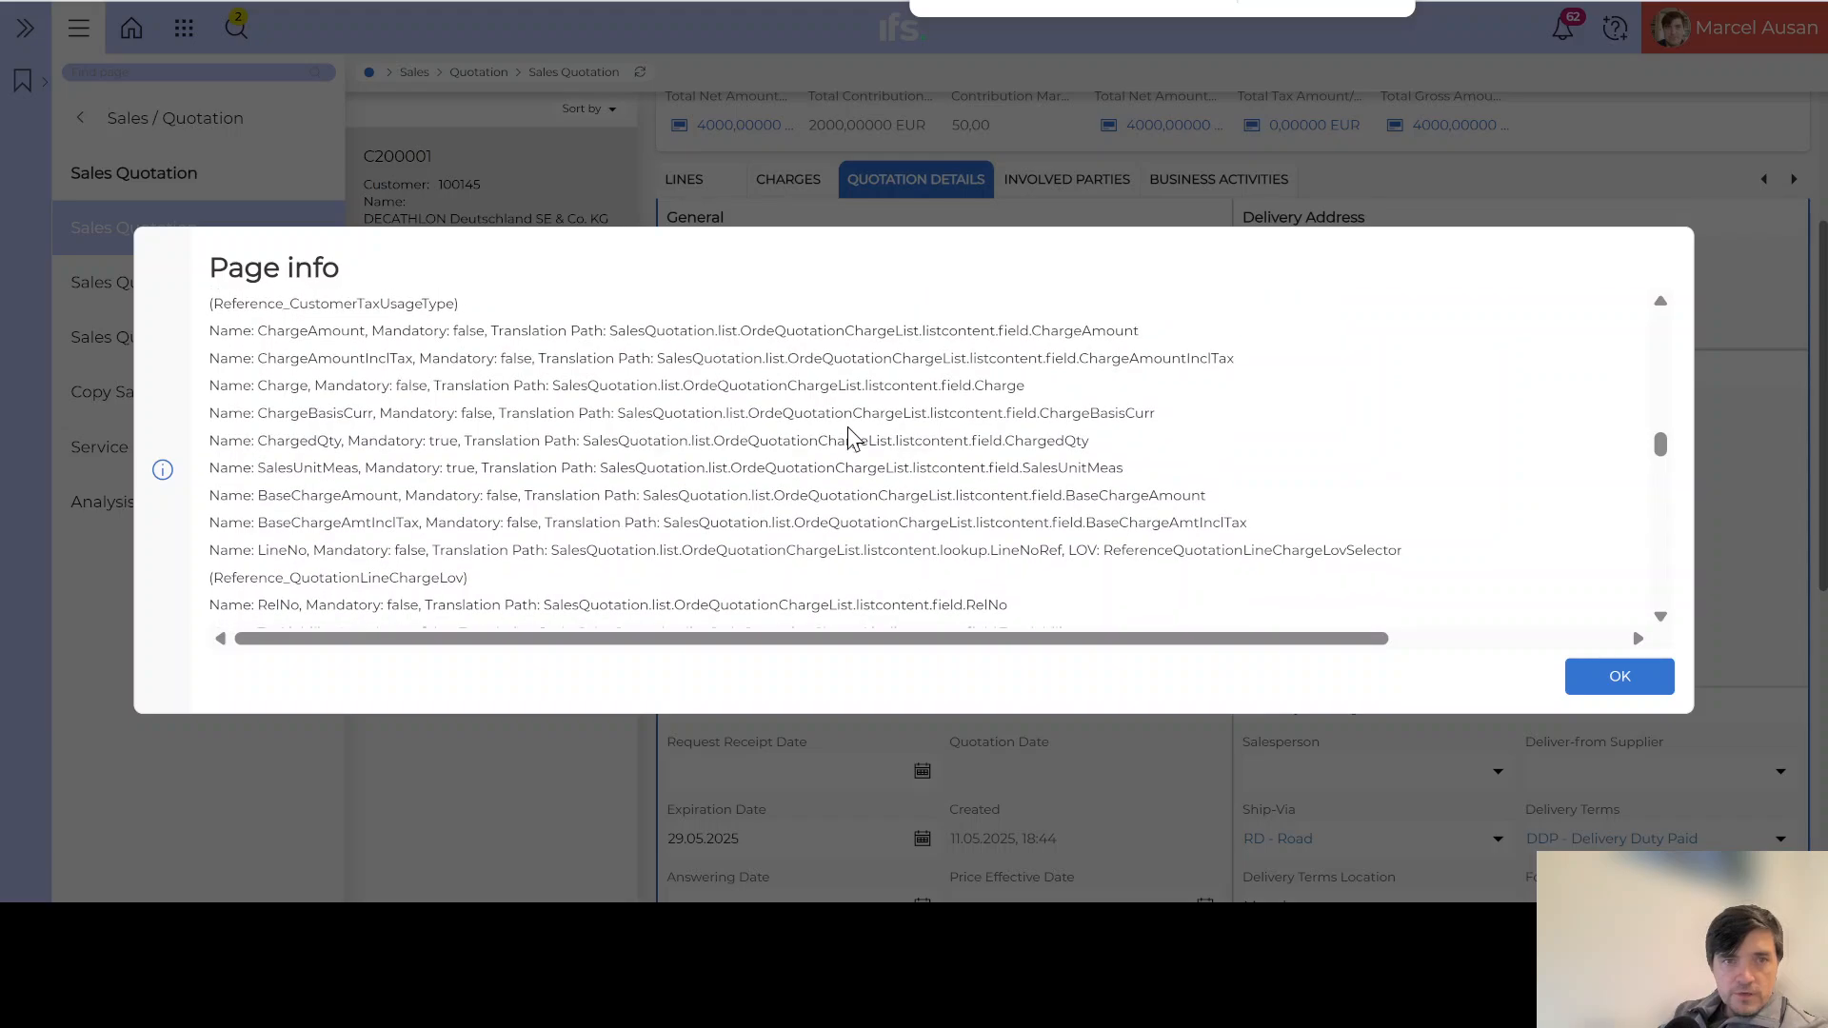
{"action": "scroll", "coordinate": [854, 439], "scroll_direction": "down", "scroll_amount": 3}
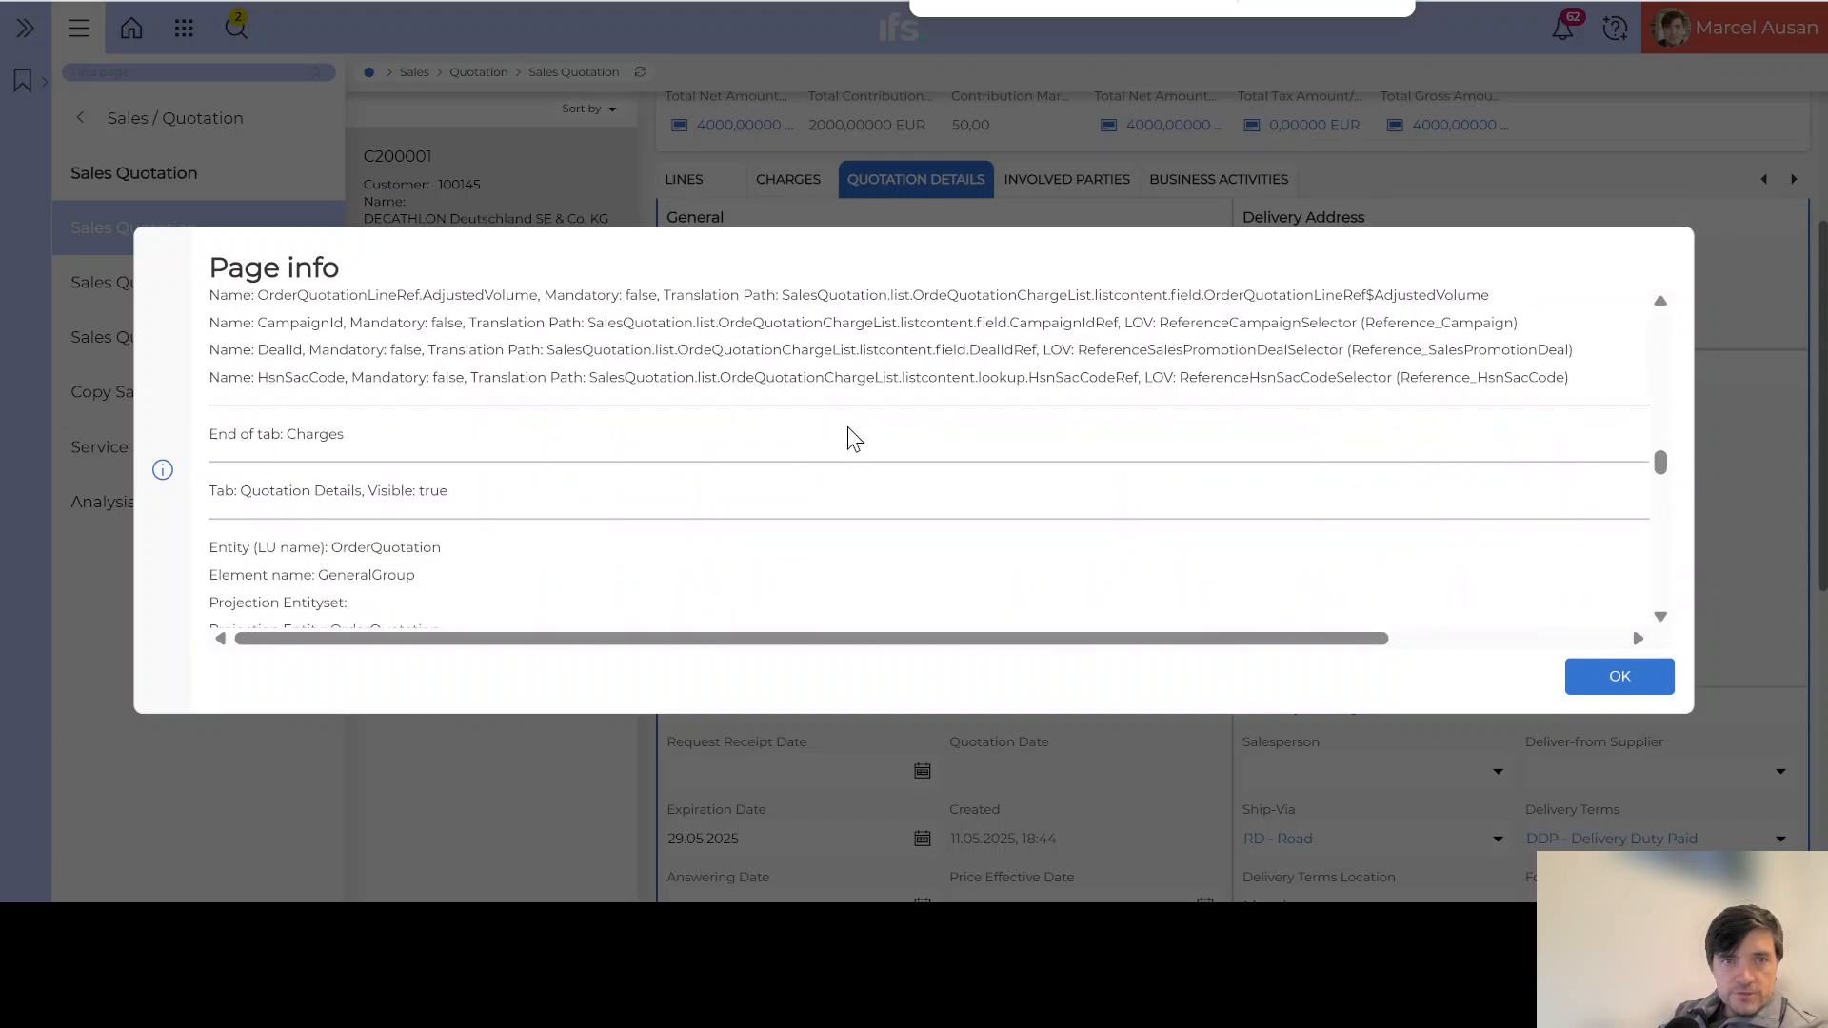
{"action": "scroll", "coordinate": [854, 439], "scroll_direction": "down", "scroll_amount": 3}
{"action": "scroll", "coordinate": [448, 438], "scroll_direction": "down", "scroll_amount": 1}
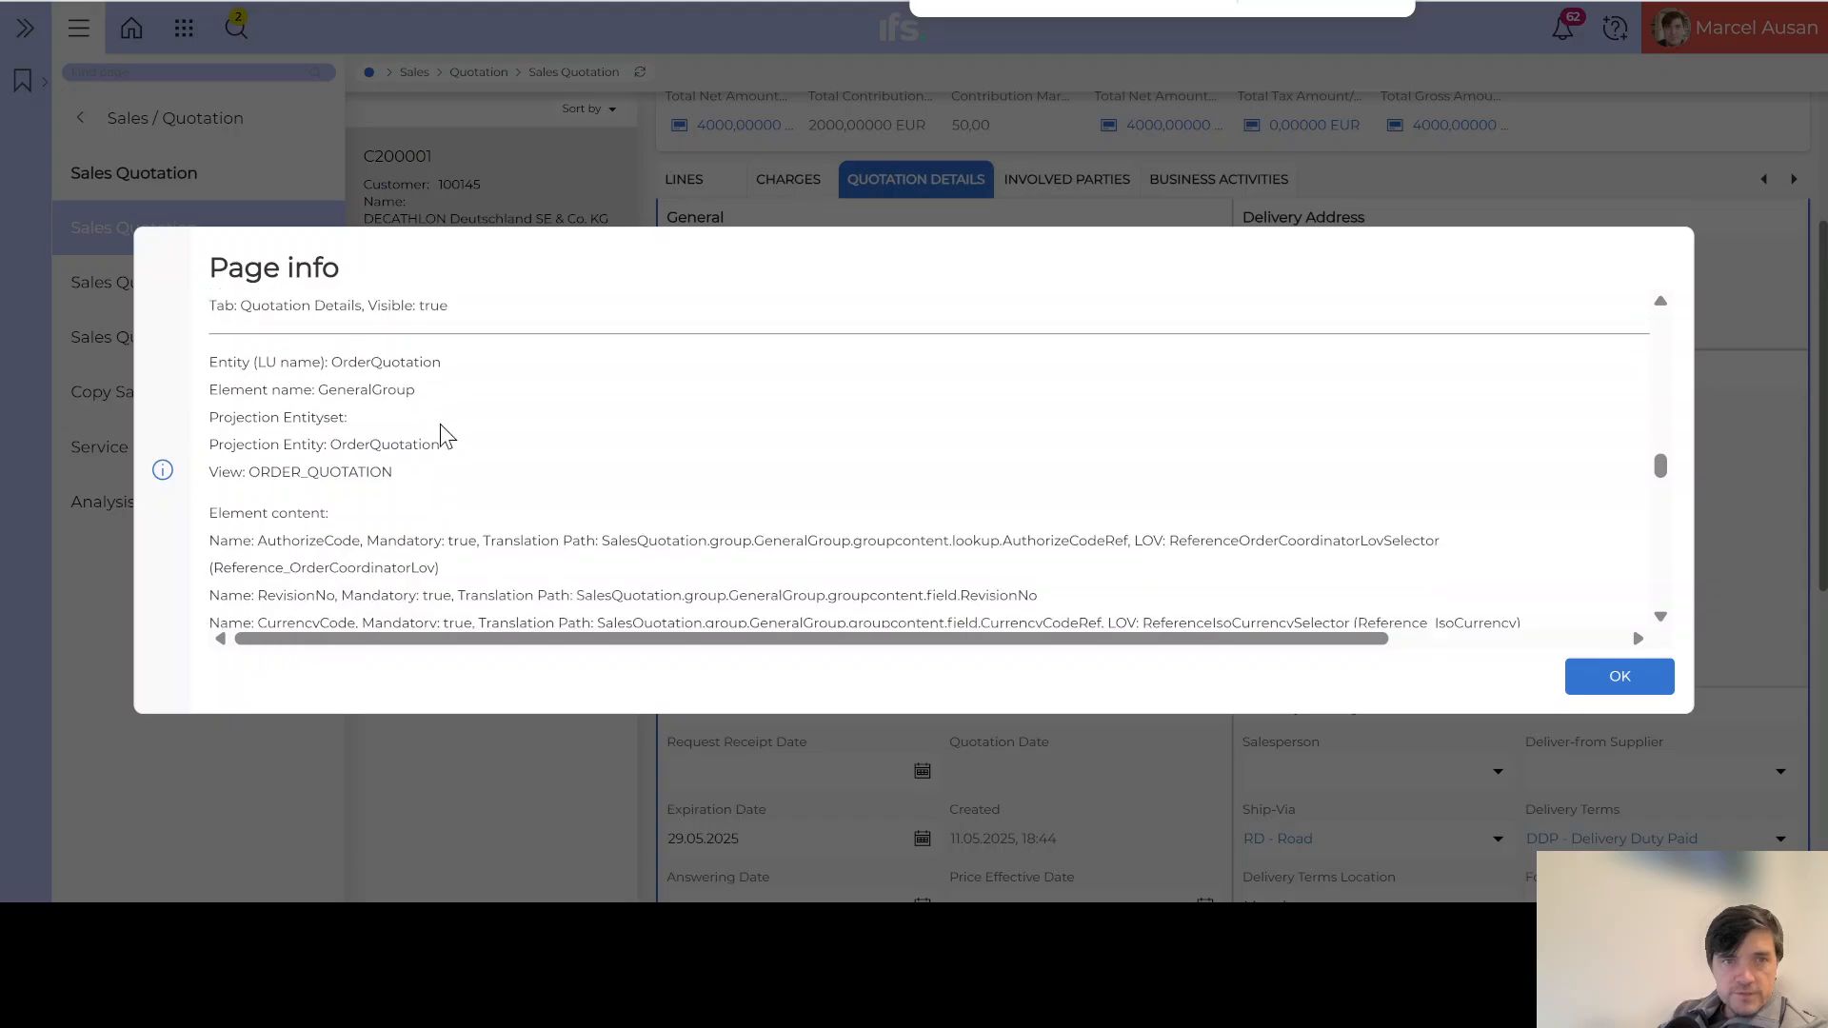
{"action": "scroll", "coordinate": [448, 438], "scroll_direction": "down", "scroll_amount": 2}
{"action": "scroll", "coordinate": [447, 436], "scroll_direction": "down", "scroll_amount": 3}
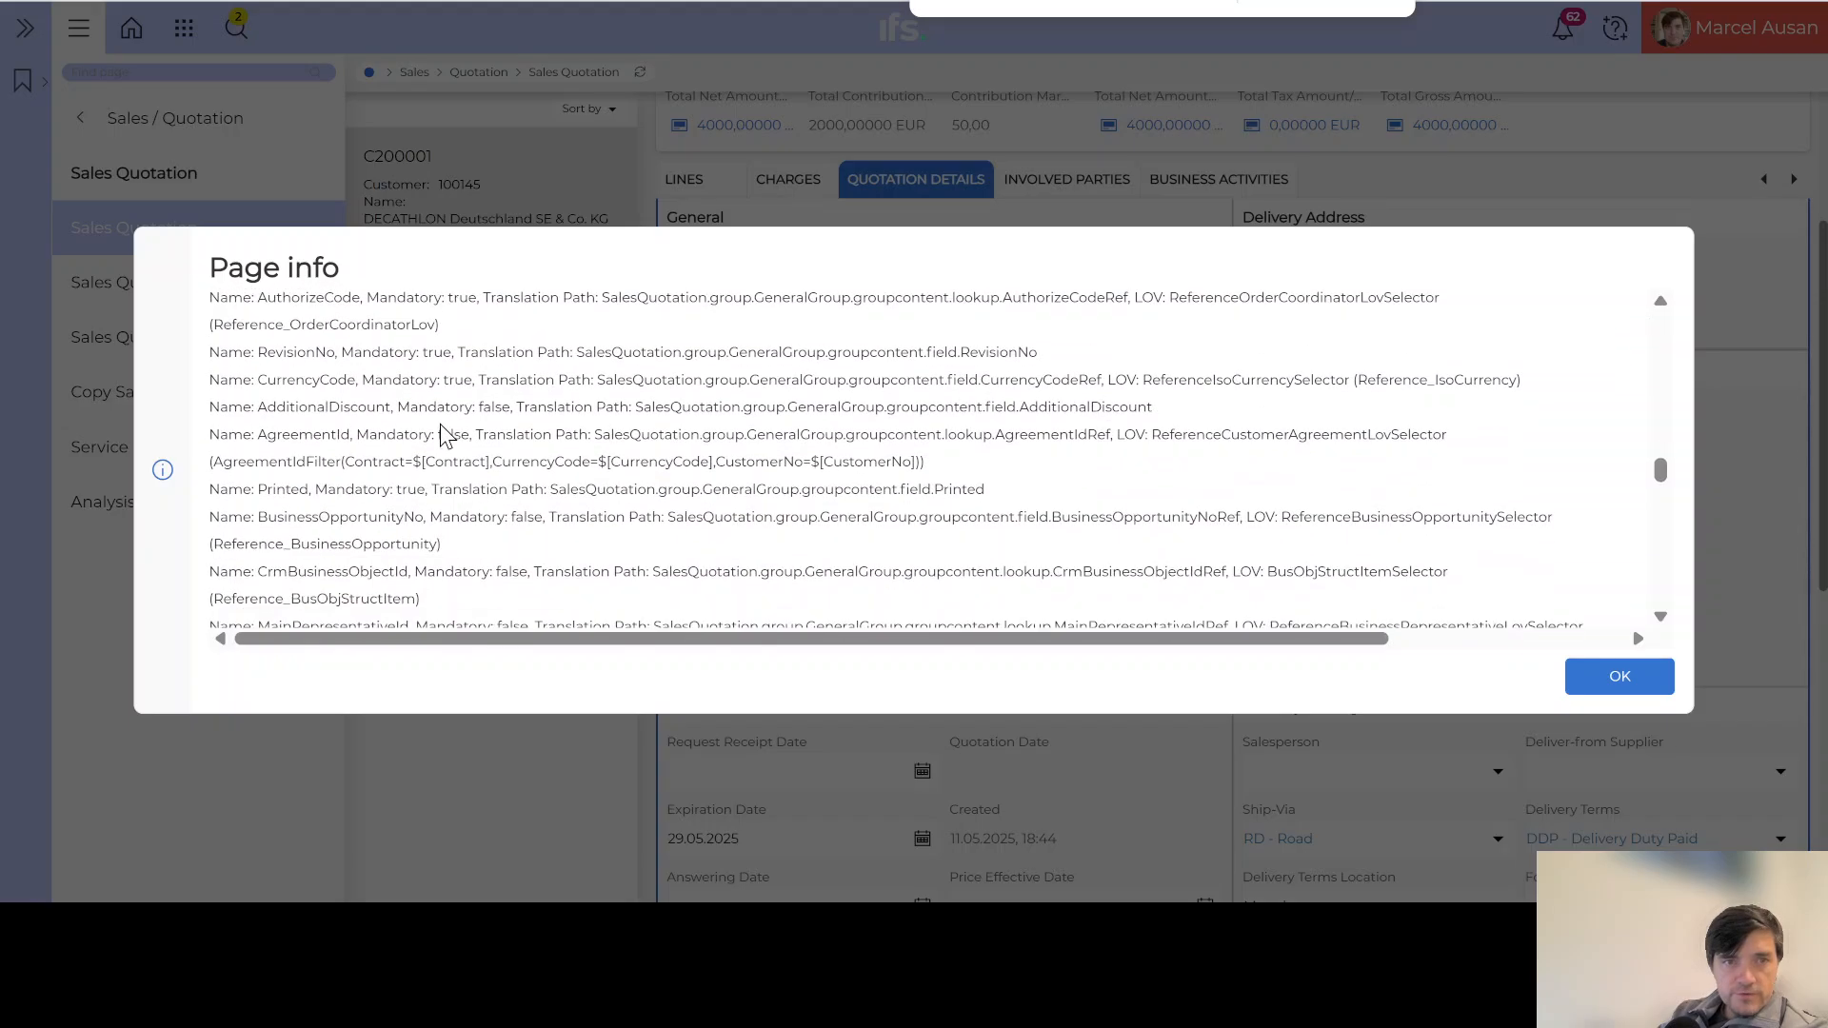
{"action": "scroll", "coordinate": [448, 438], "scroll_direction": "down", "scroll_amount": 3}
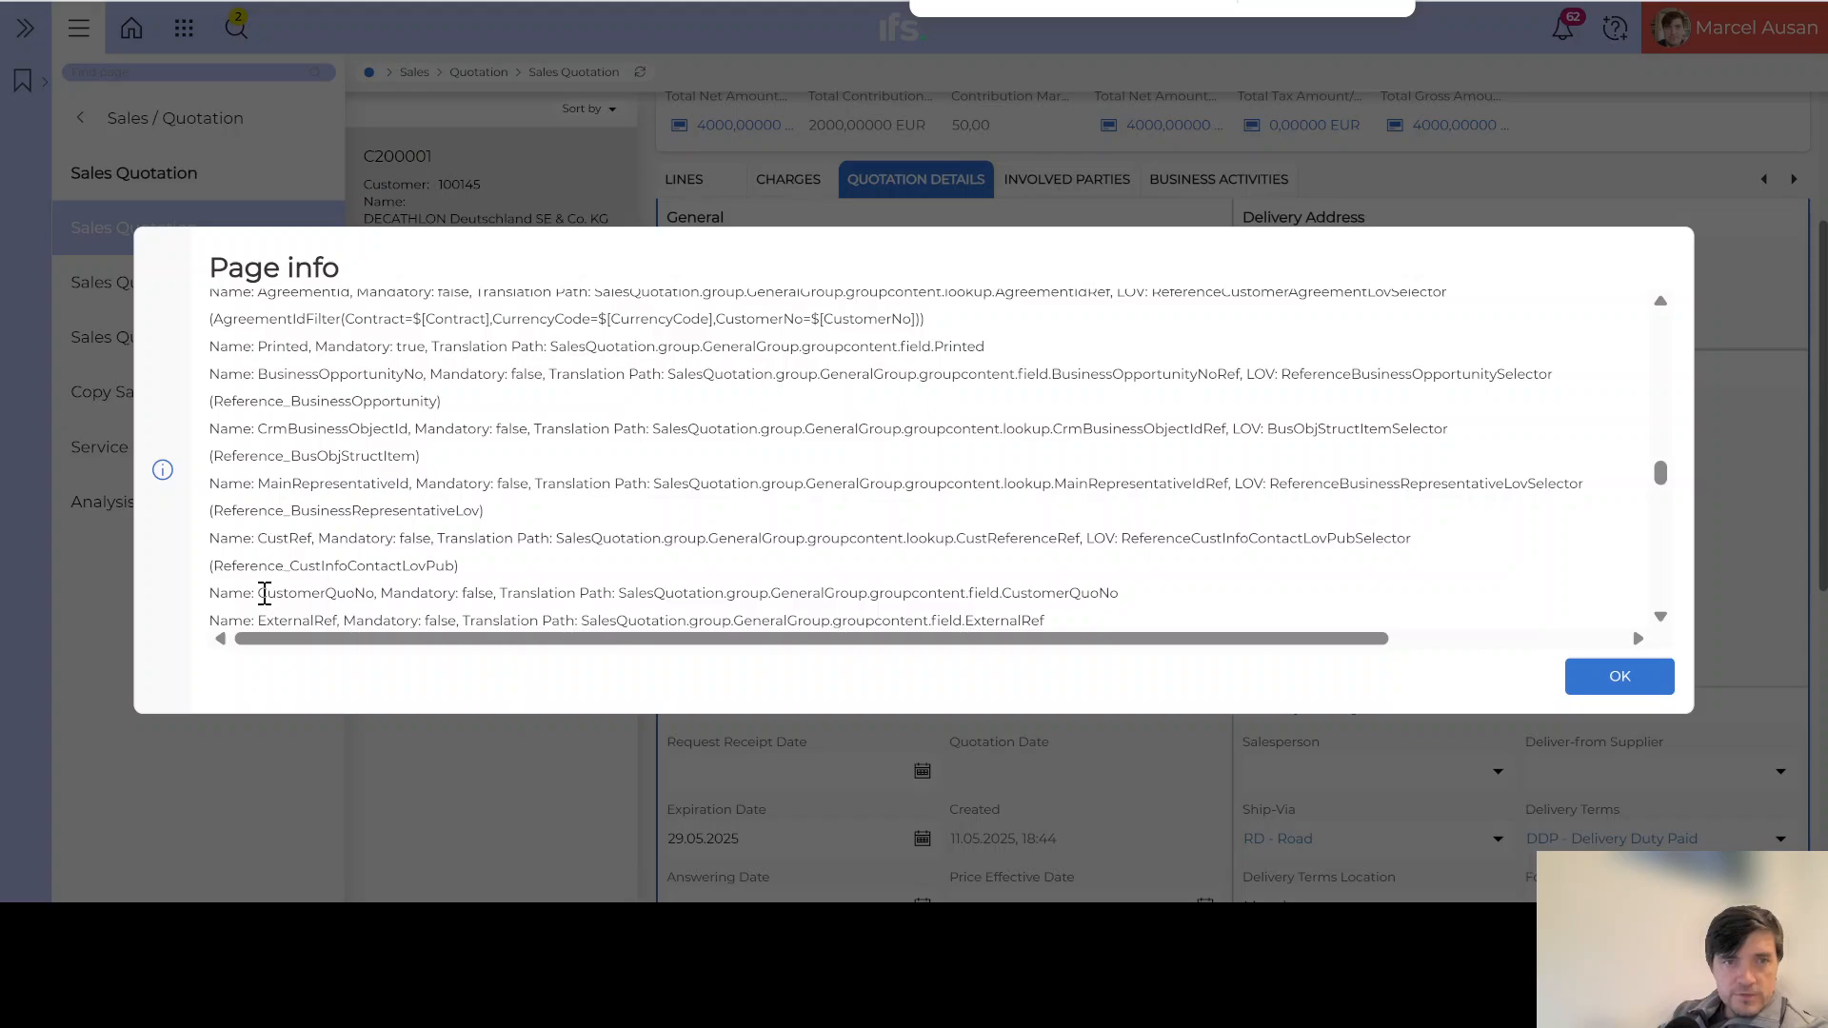
{"action": "left_click_drag", "start_coordinate": [372, 593], "coordinate": [270, 597]}
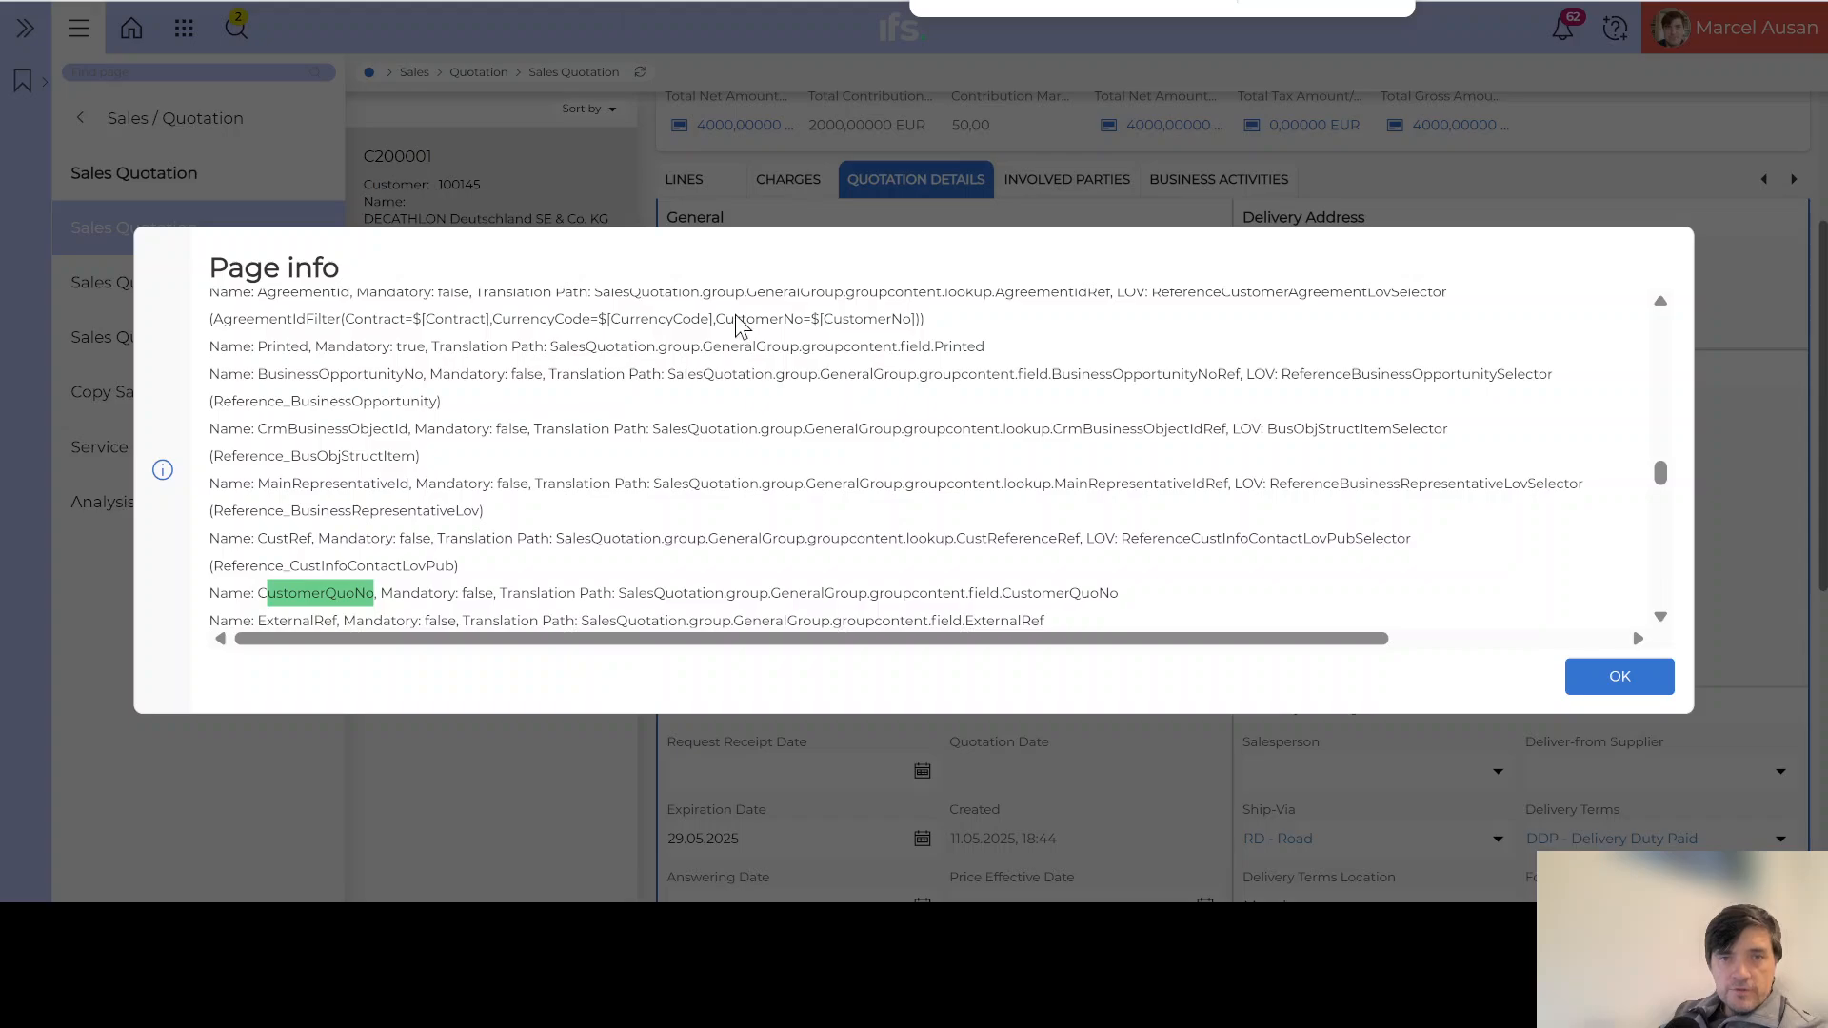
{"action": "key", "text": "ctrl+Tab"}
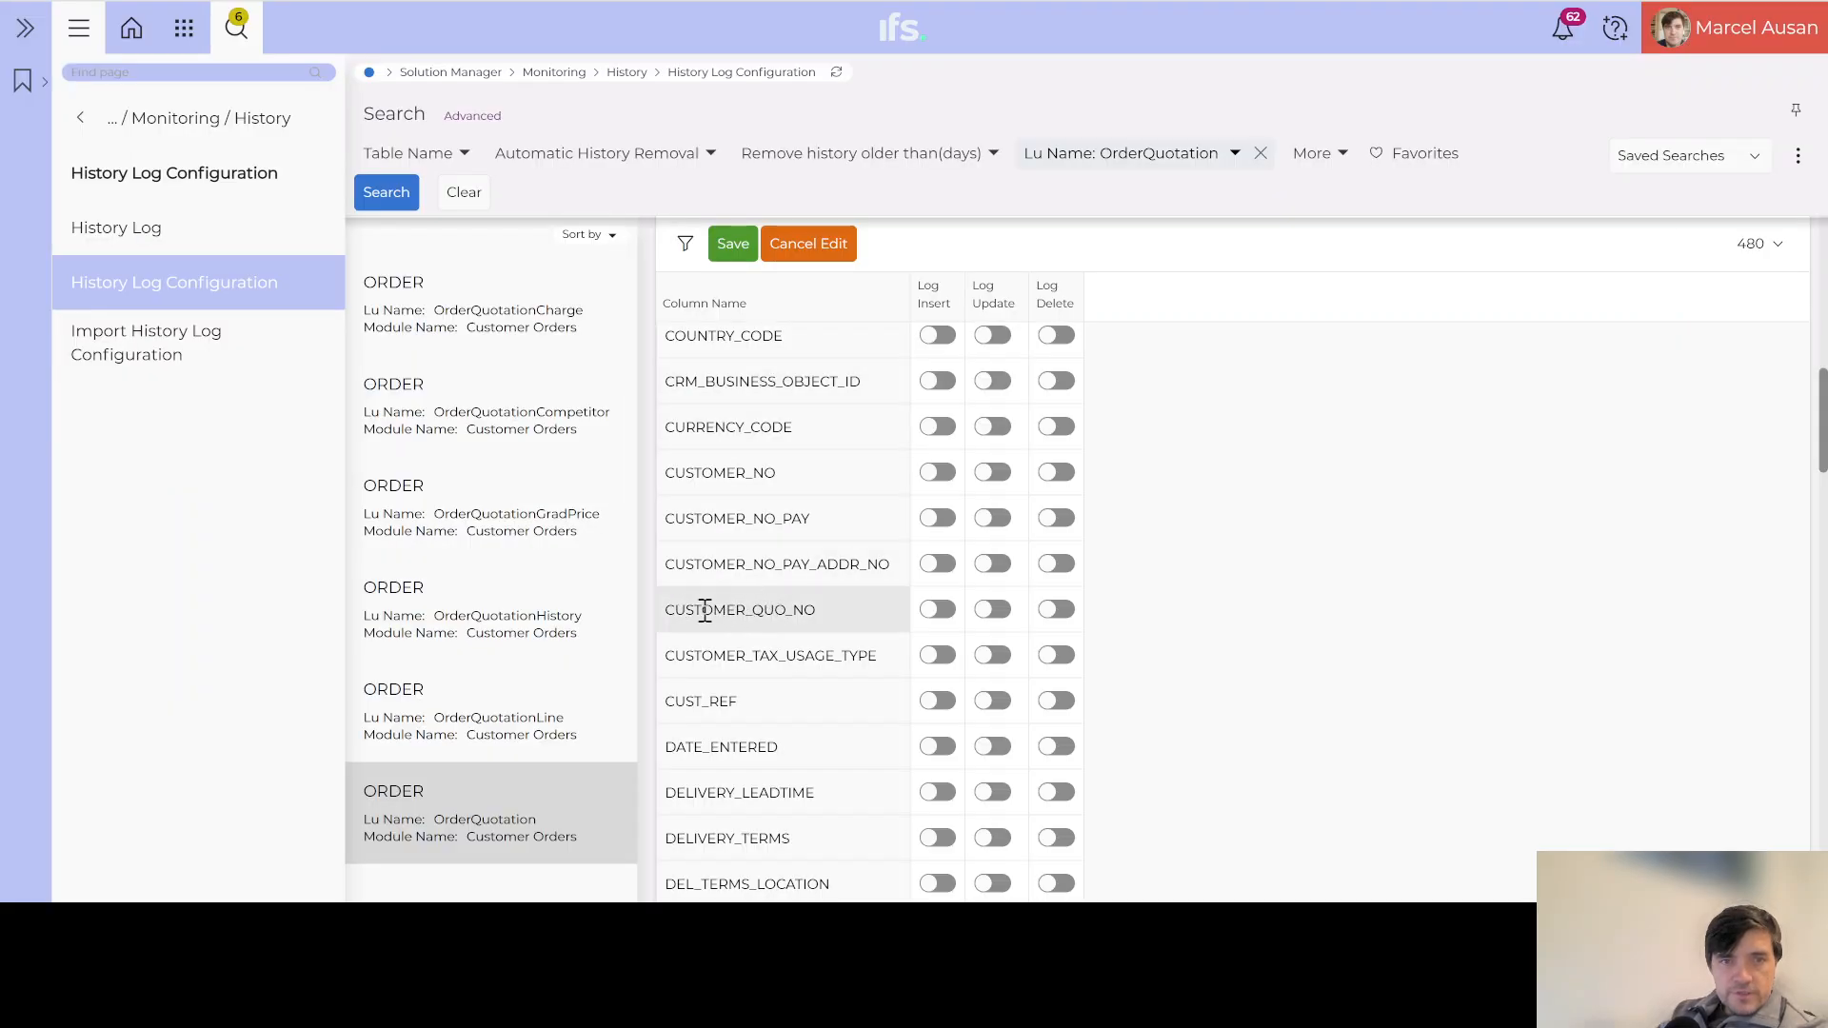
Step: Enable insert, update and delete logging for CUSTOMER_QUO_NO and save the changes
{"action": "left_click", "coordinate": [948, 614]}
{"action": "left_click", "coordinate": [994, 613]}
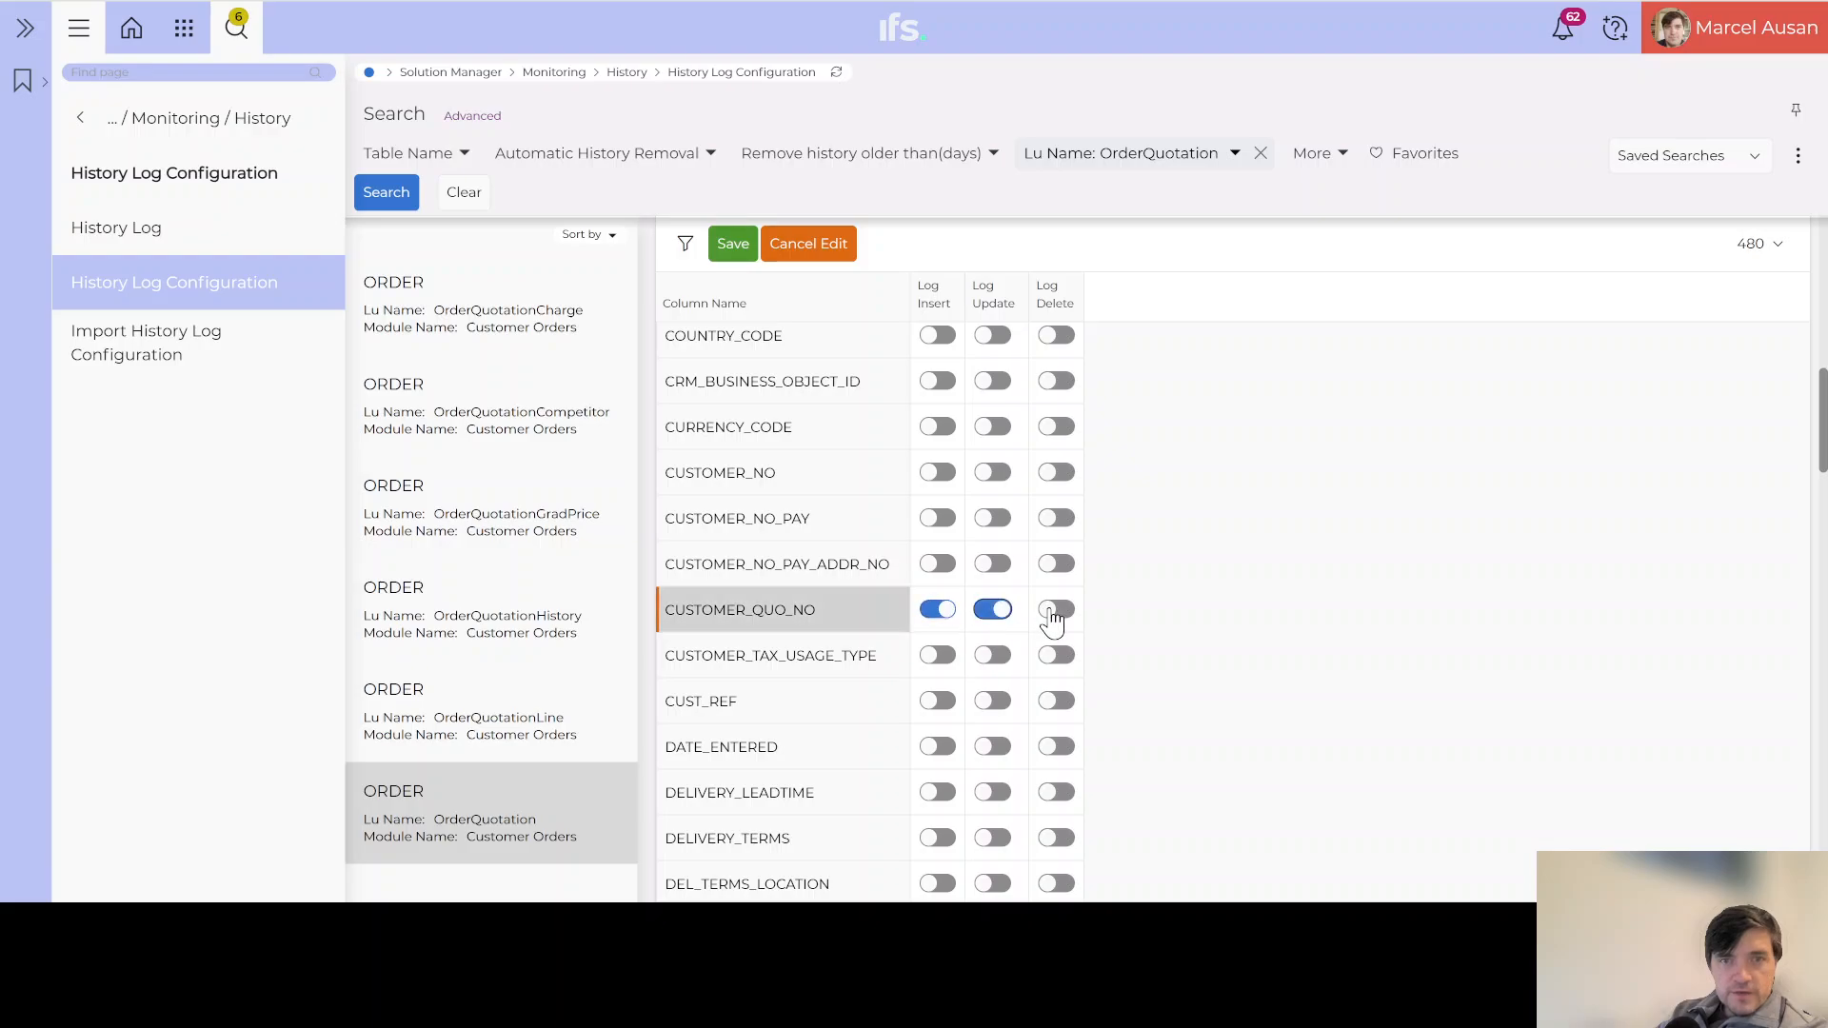
{"action": "left_click", "coordinate": [1057, 612]}
{"action": "left_click", "coordinate": [730, 246]}
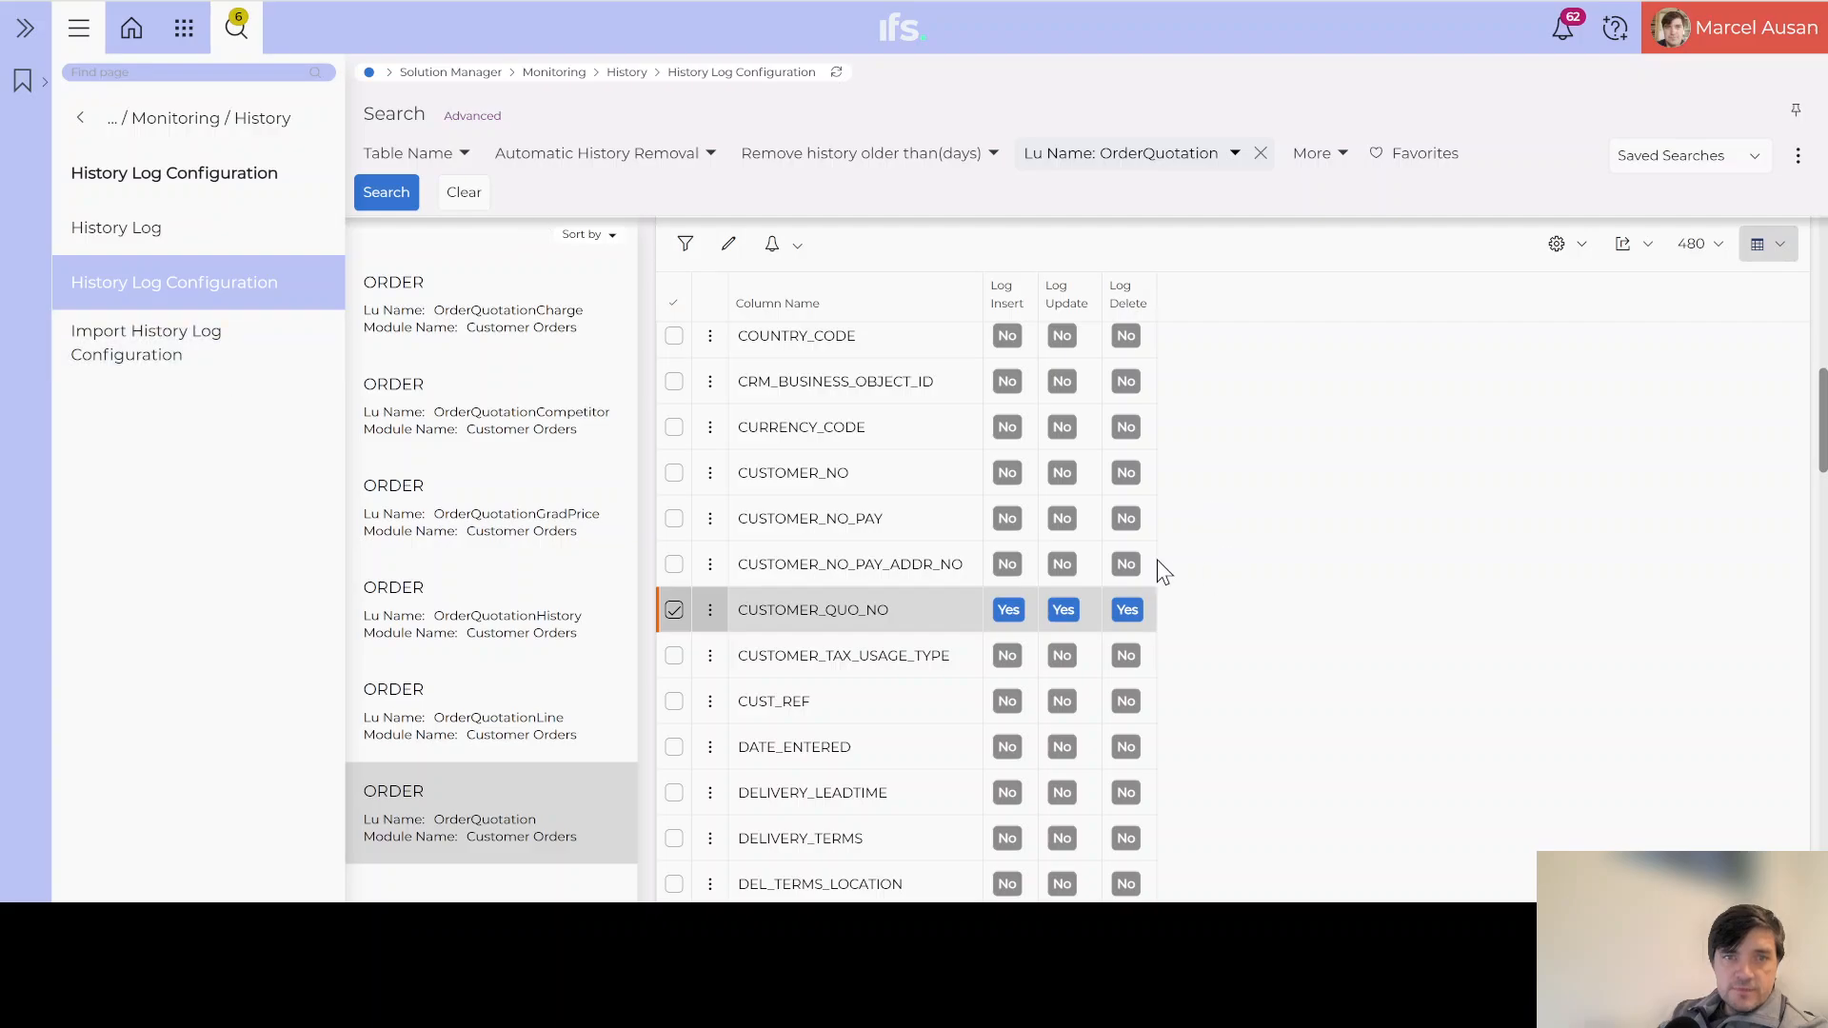
{"action": "left_click", "coordinate": [149, 238]}
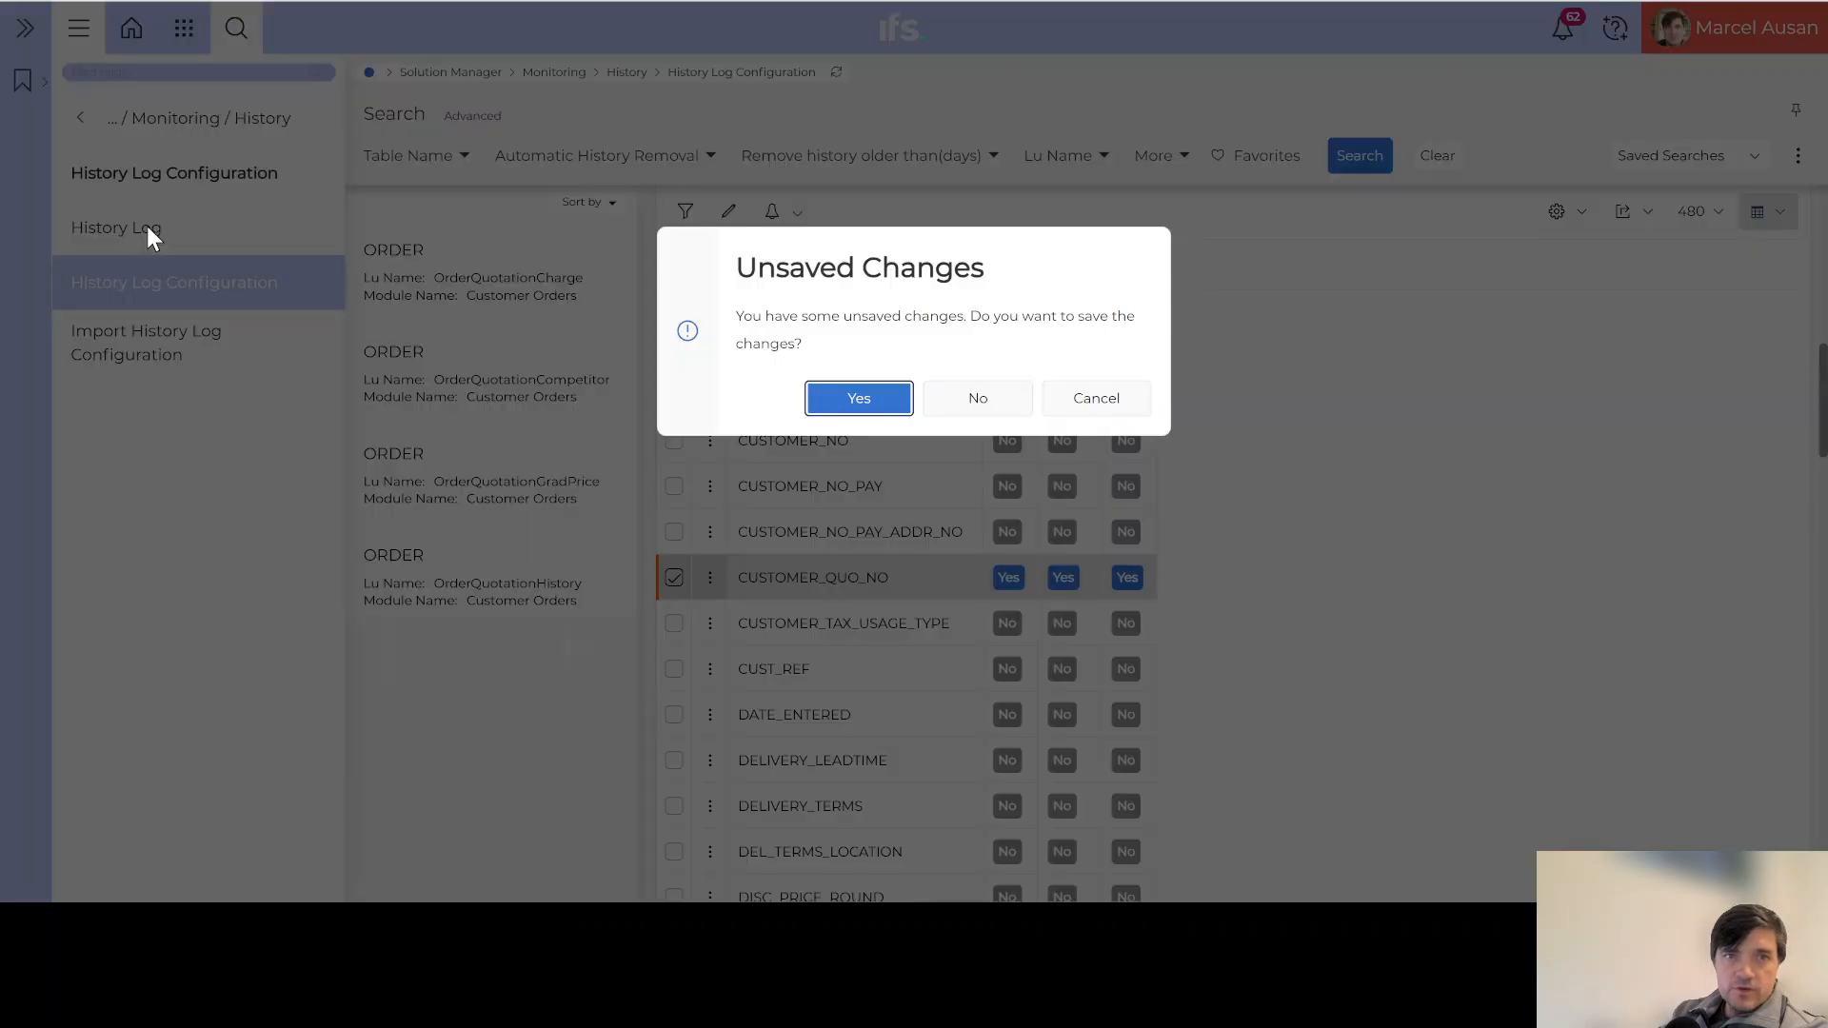
{"action": "left_click", "coordinate": [859, 395]}
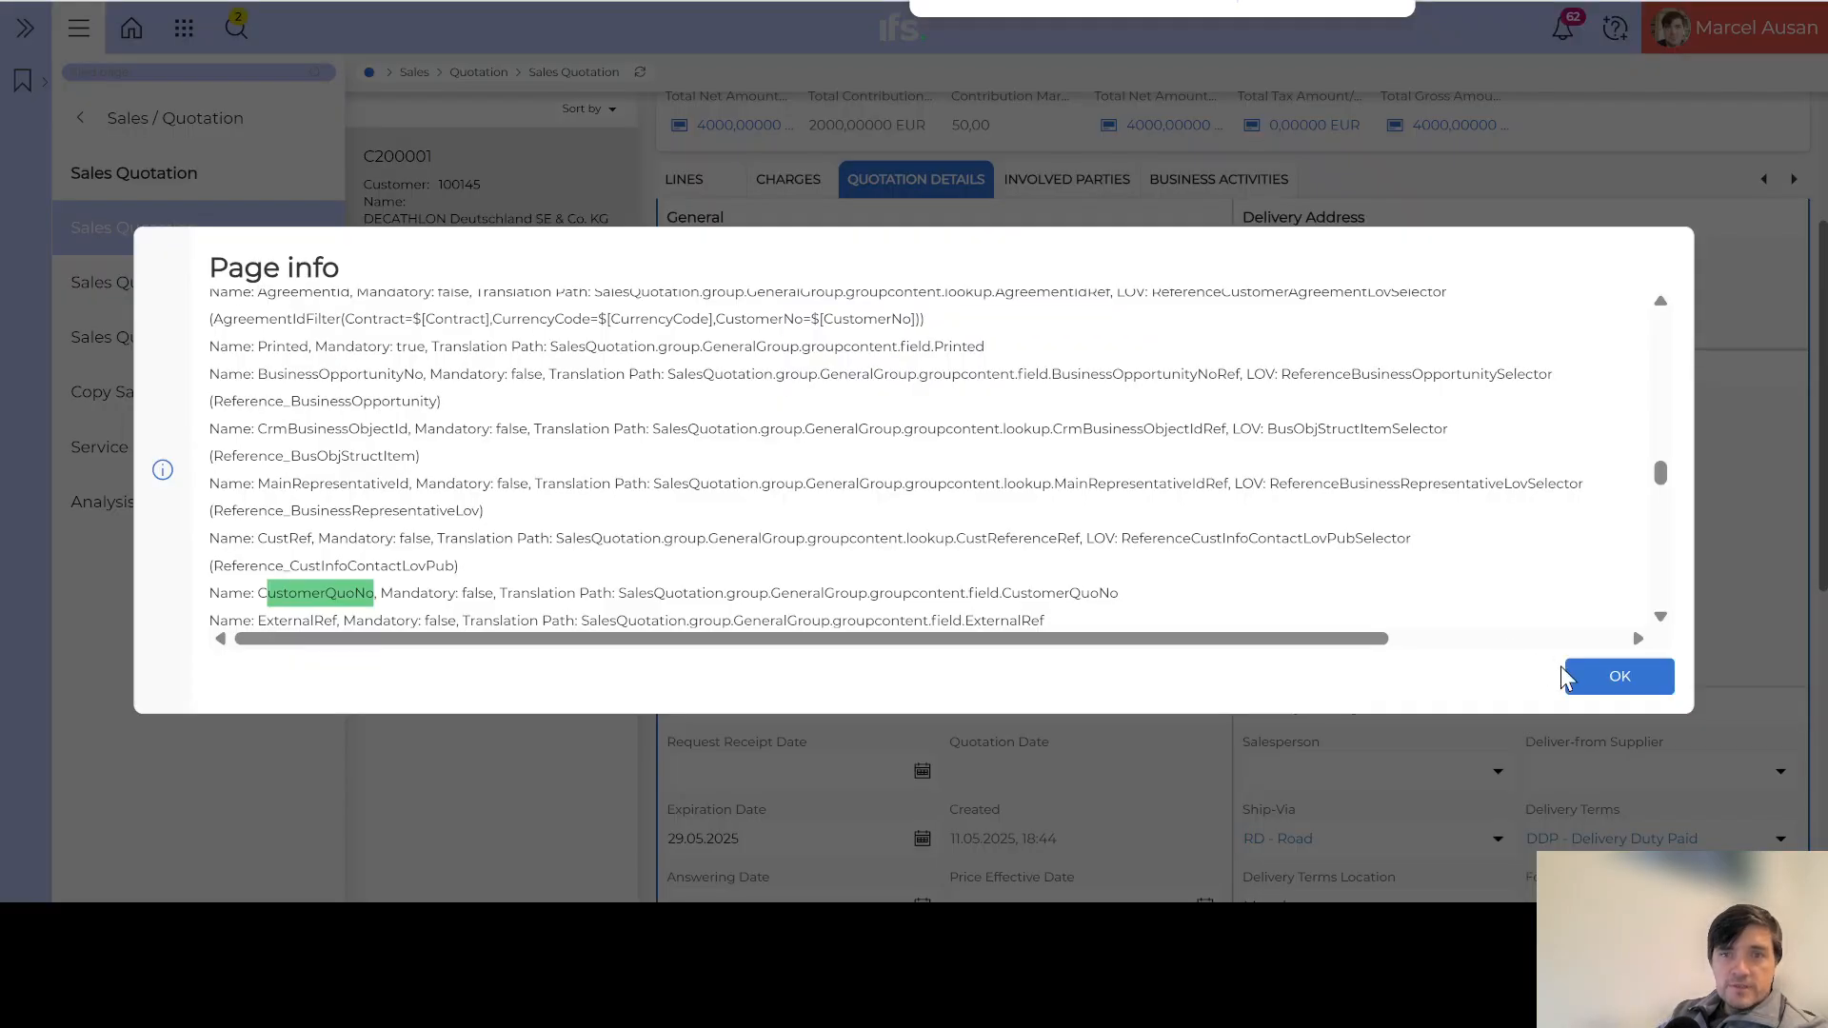
Step: Close the page information and find-in-page search, then open quotation C200002
{"action": "left_click", "coordinate": [1625, 683]}
{"action": "scroll", "coordinate": [1218, 400], "scroll_direction": "up", "scroll_amount": 3}
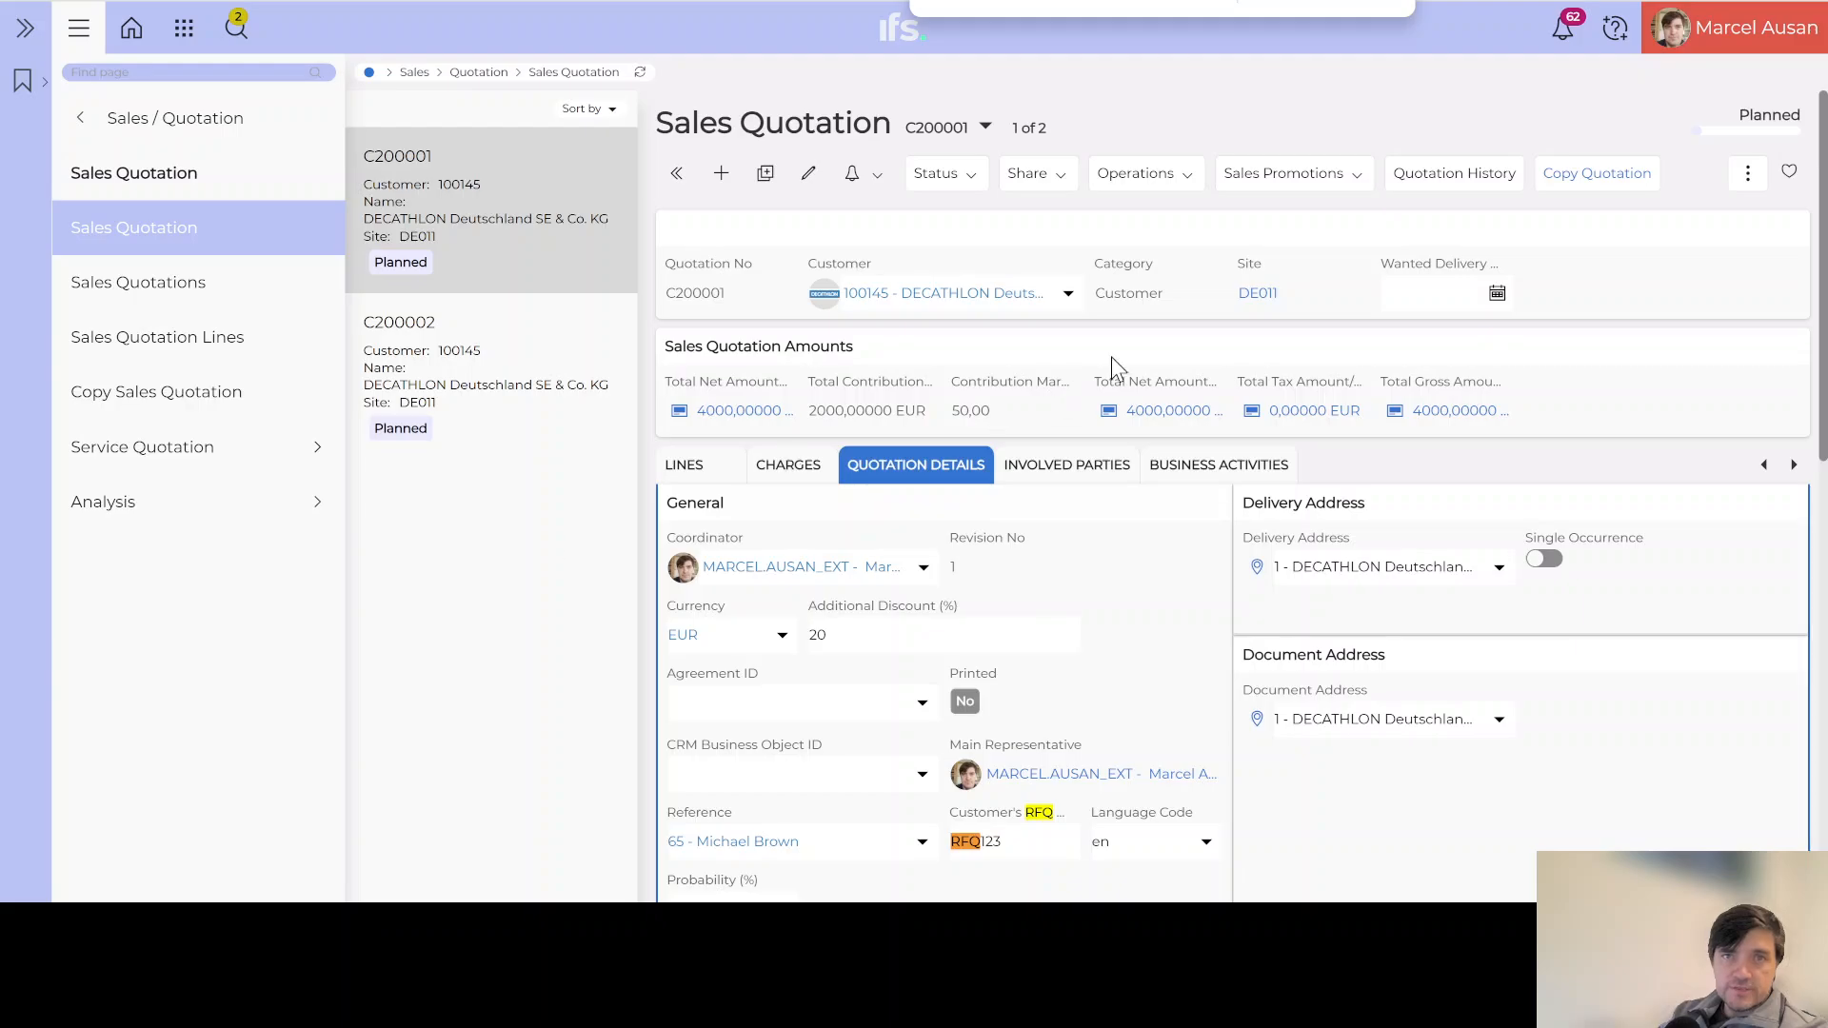
{"action": "left_click", "coordinate": [1381, 3]}
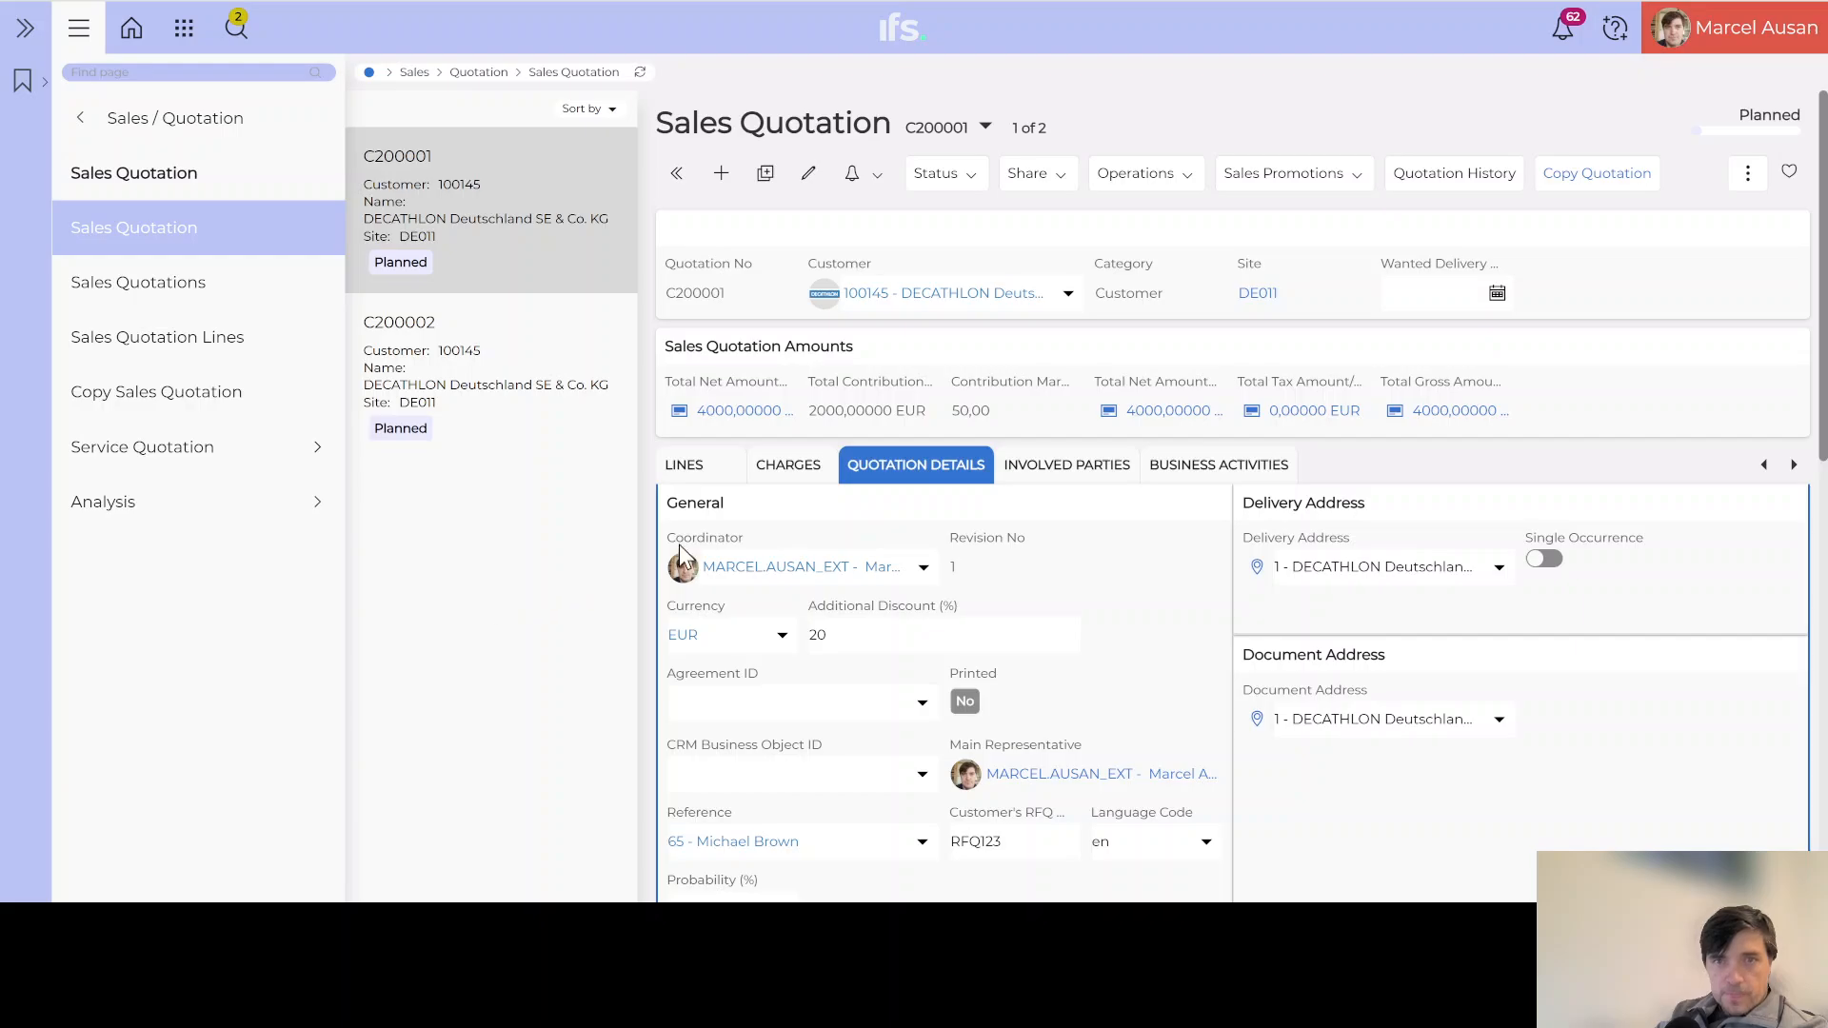
{"action": "left_click", "coordinate": [493, 372]}
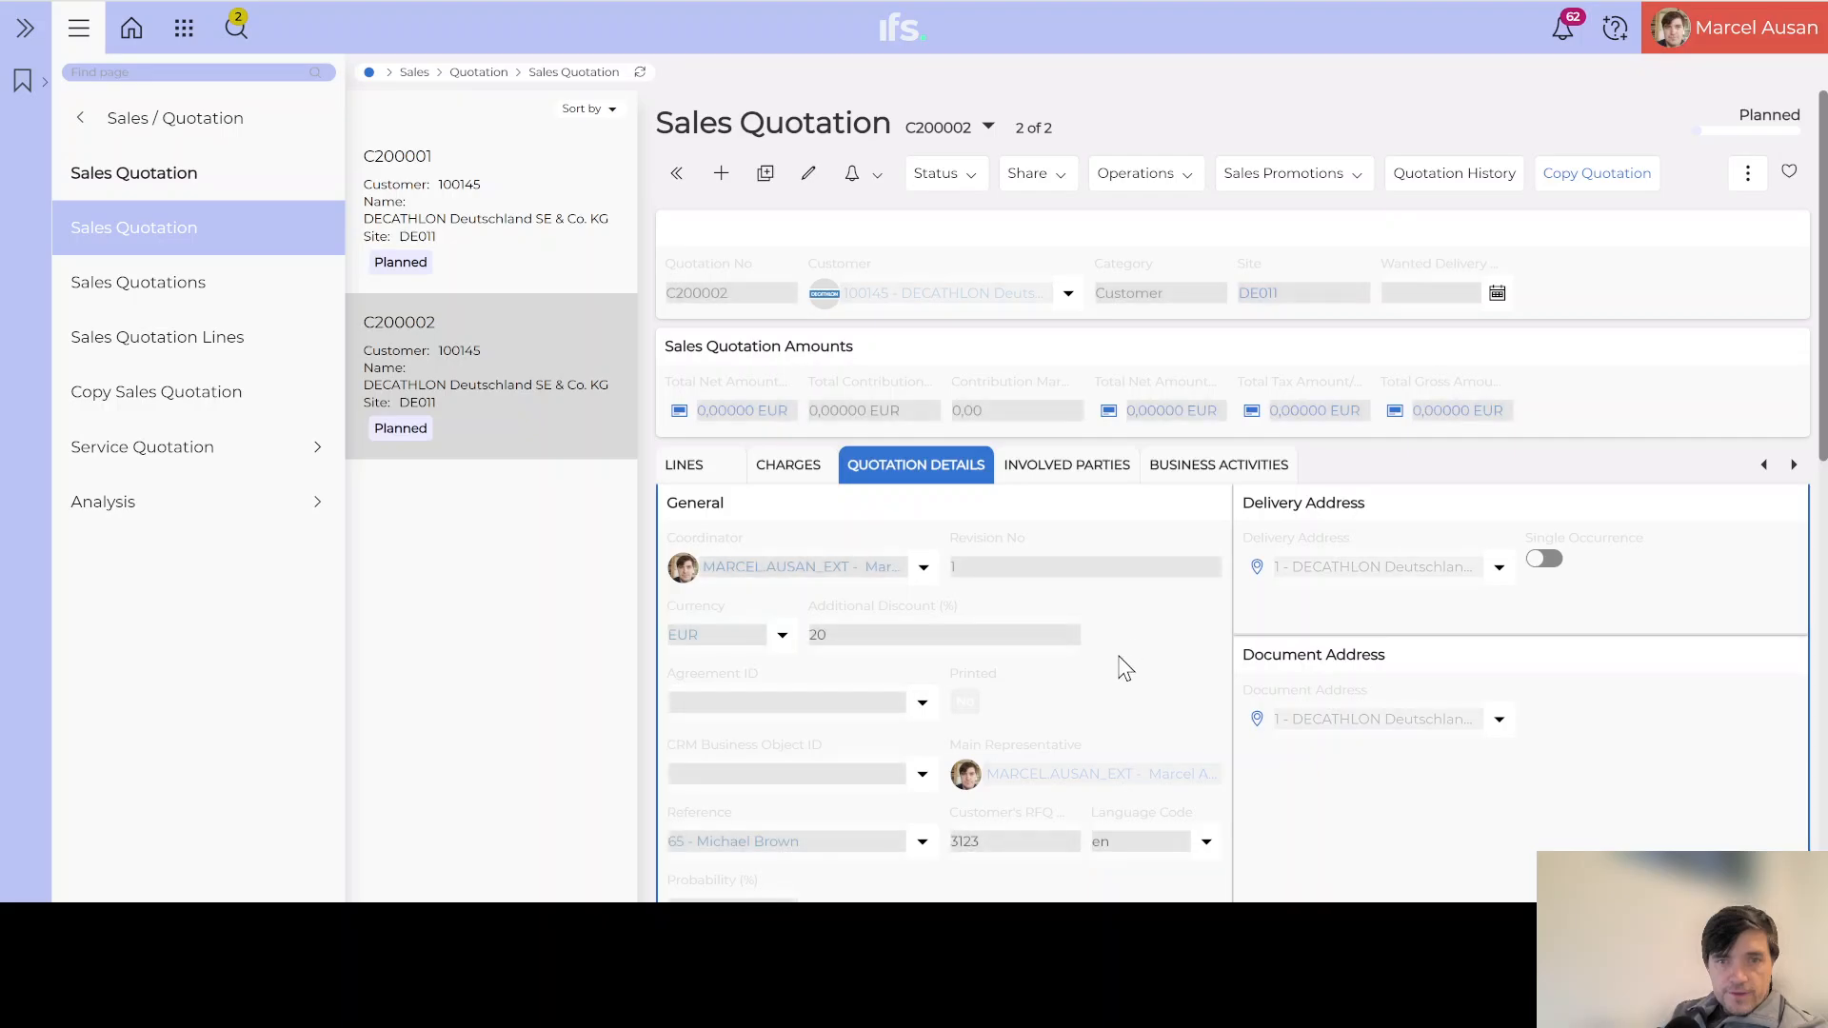
Step: Replace the Customer's RFQ value with RFQ9999 and save it
{"action": "scroll", "coordinate": [1123, 667], "scroll_direction": "down", "scroll_amount": 3}
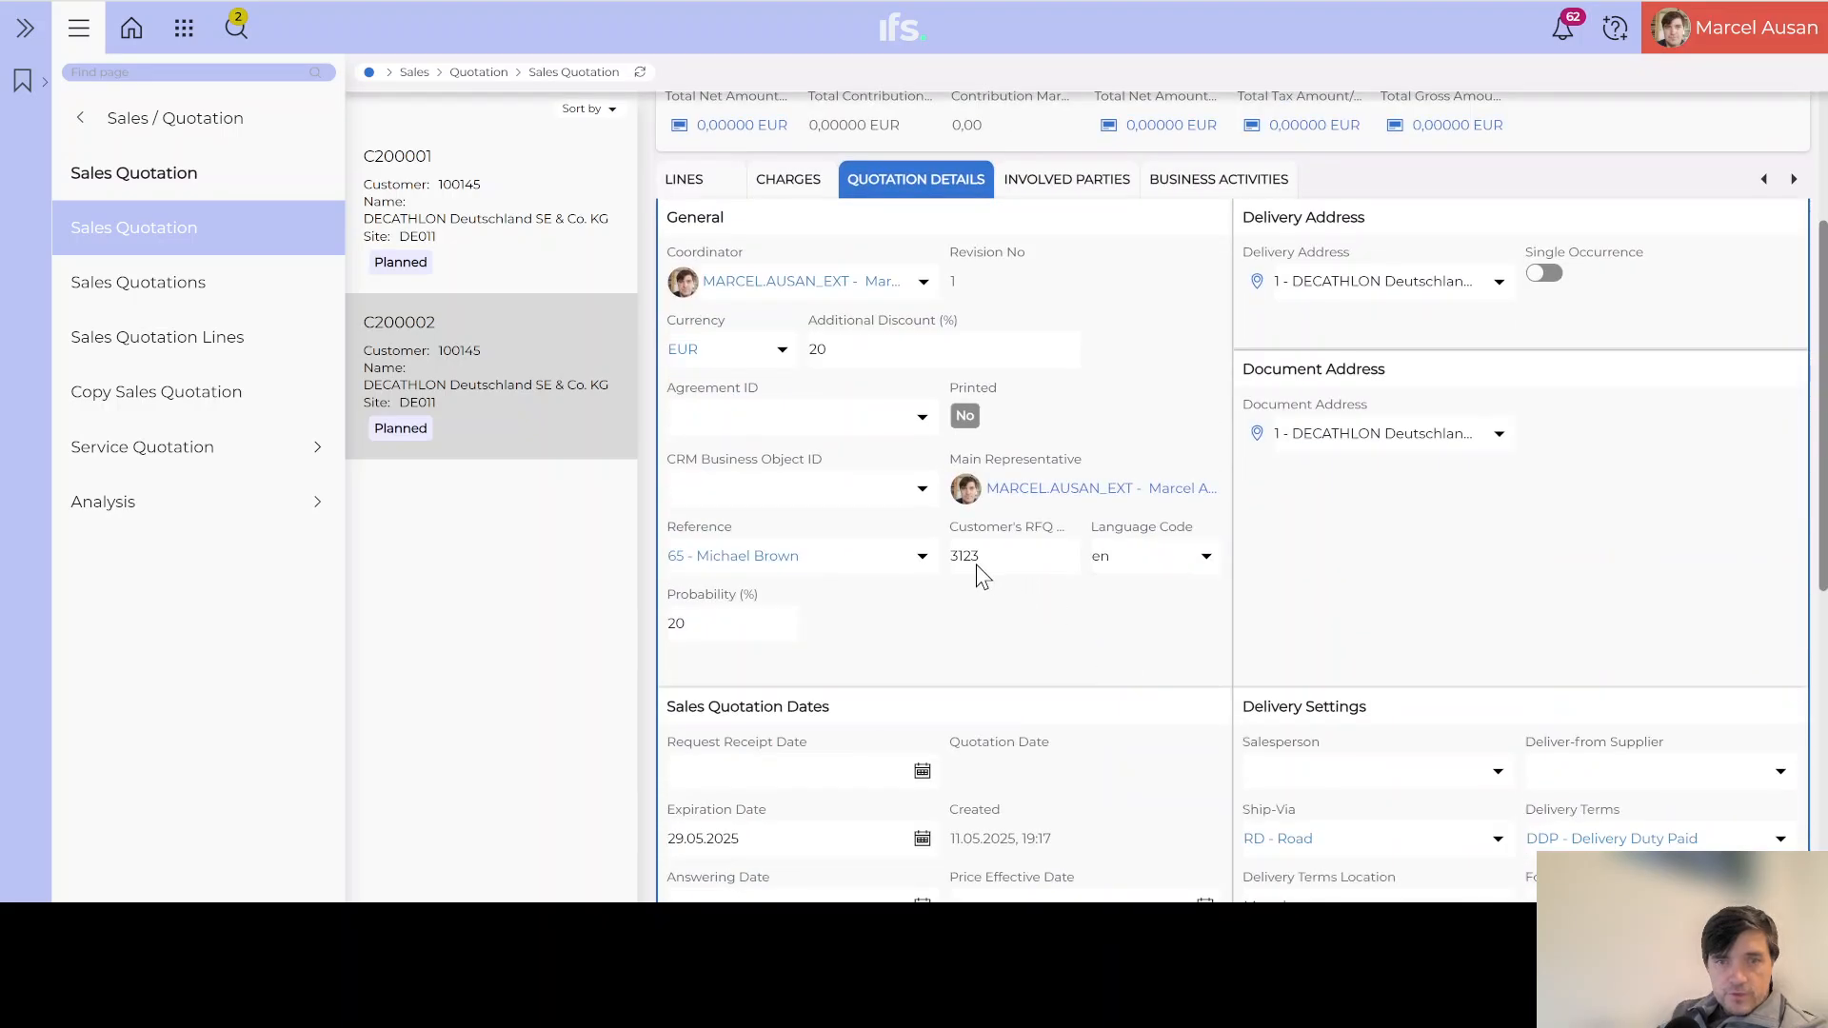
{"action": "mouse_move", "coordinate": [978, 556]}
{"action": "left_mouse_down"}
{"action": "mouse_move", "coordinate": [996, 556]}
{"action": "mouse_move", "coordinate": [948, 562]}
{"action": "left_mouse_up"}
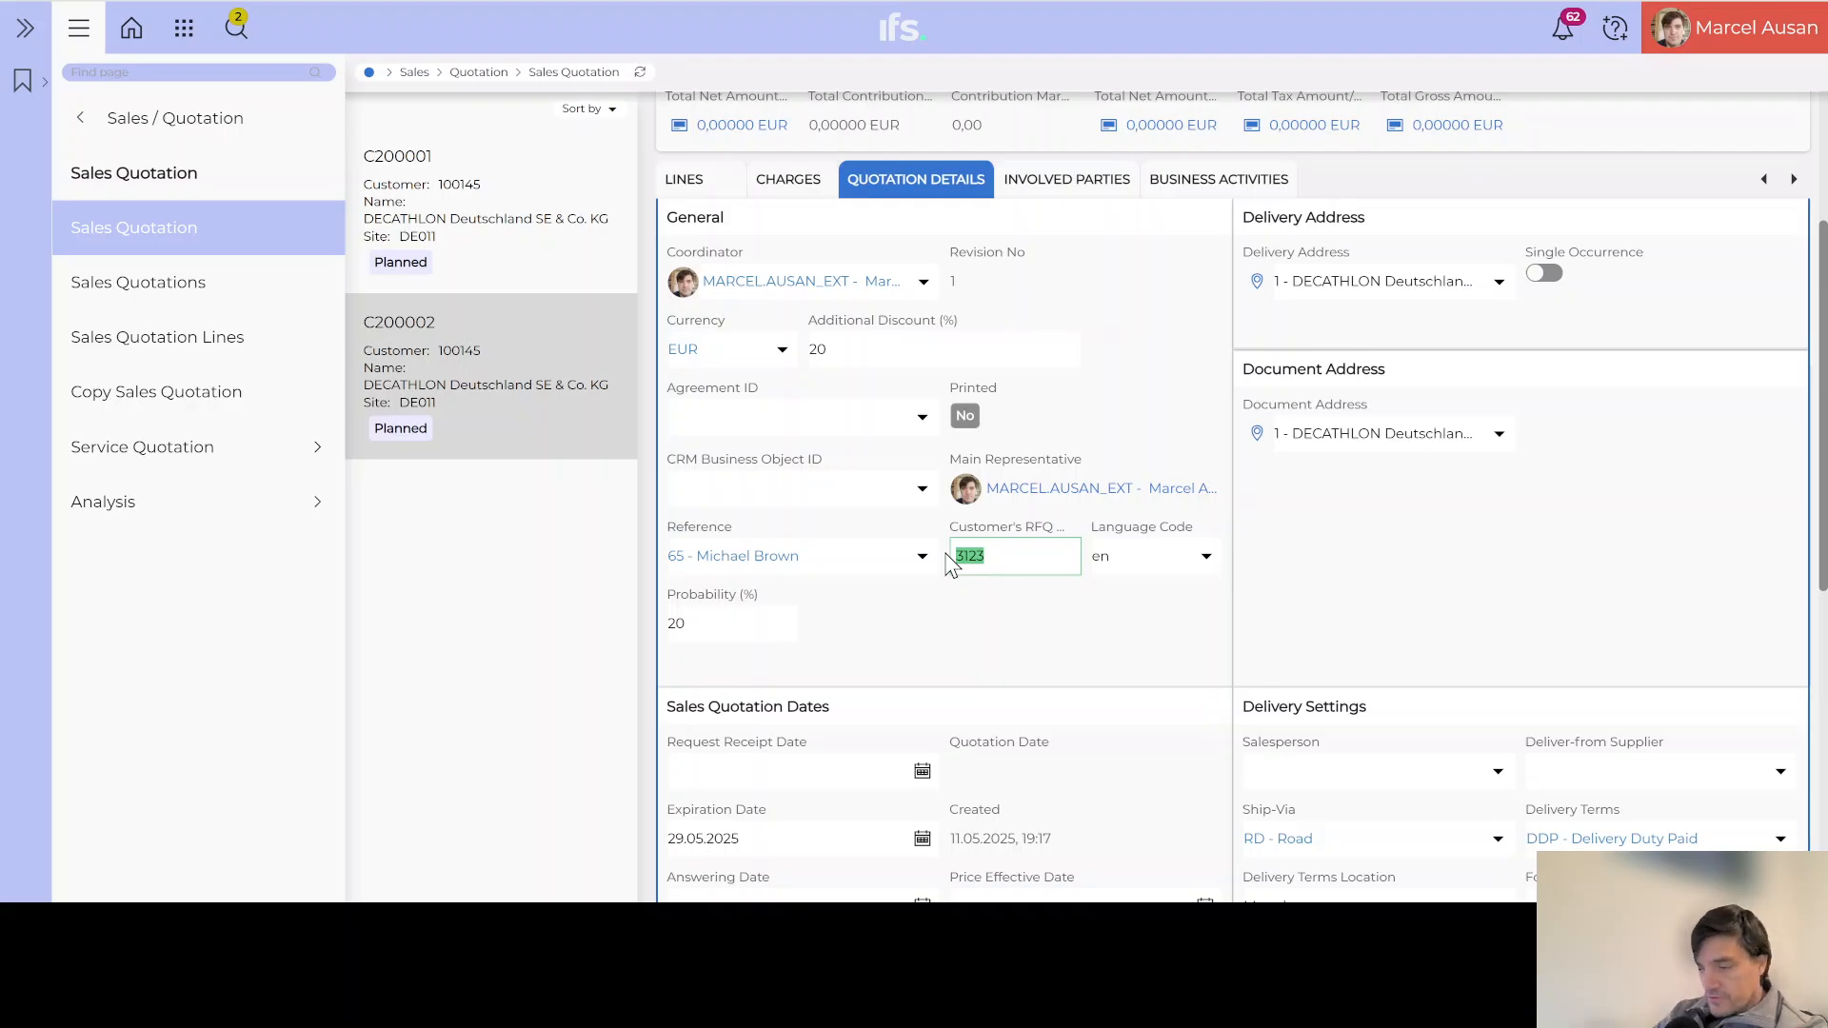
{"action": "type", "text": "RF"}
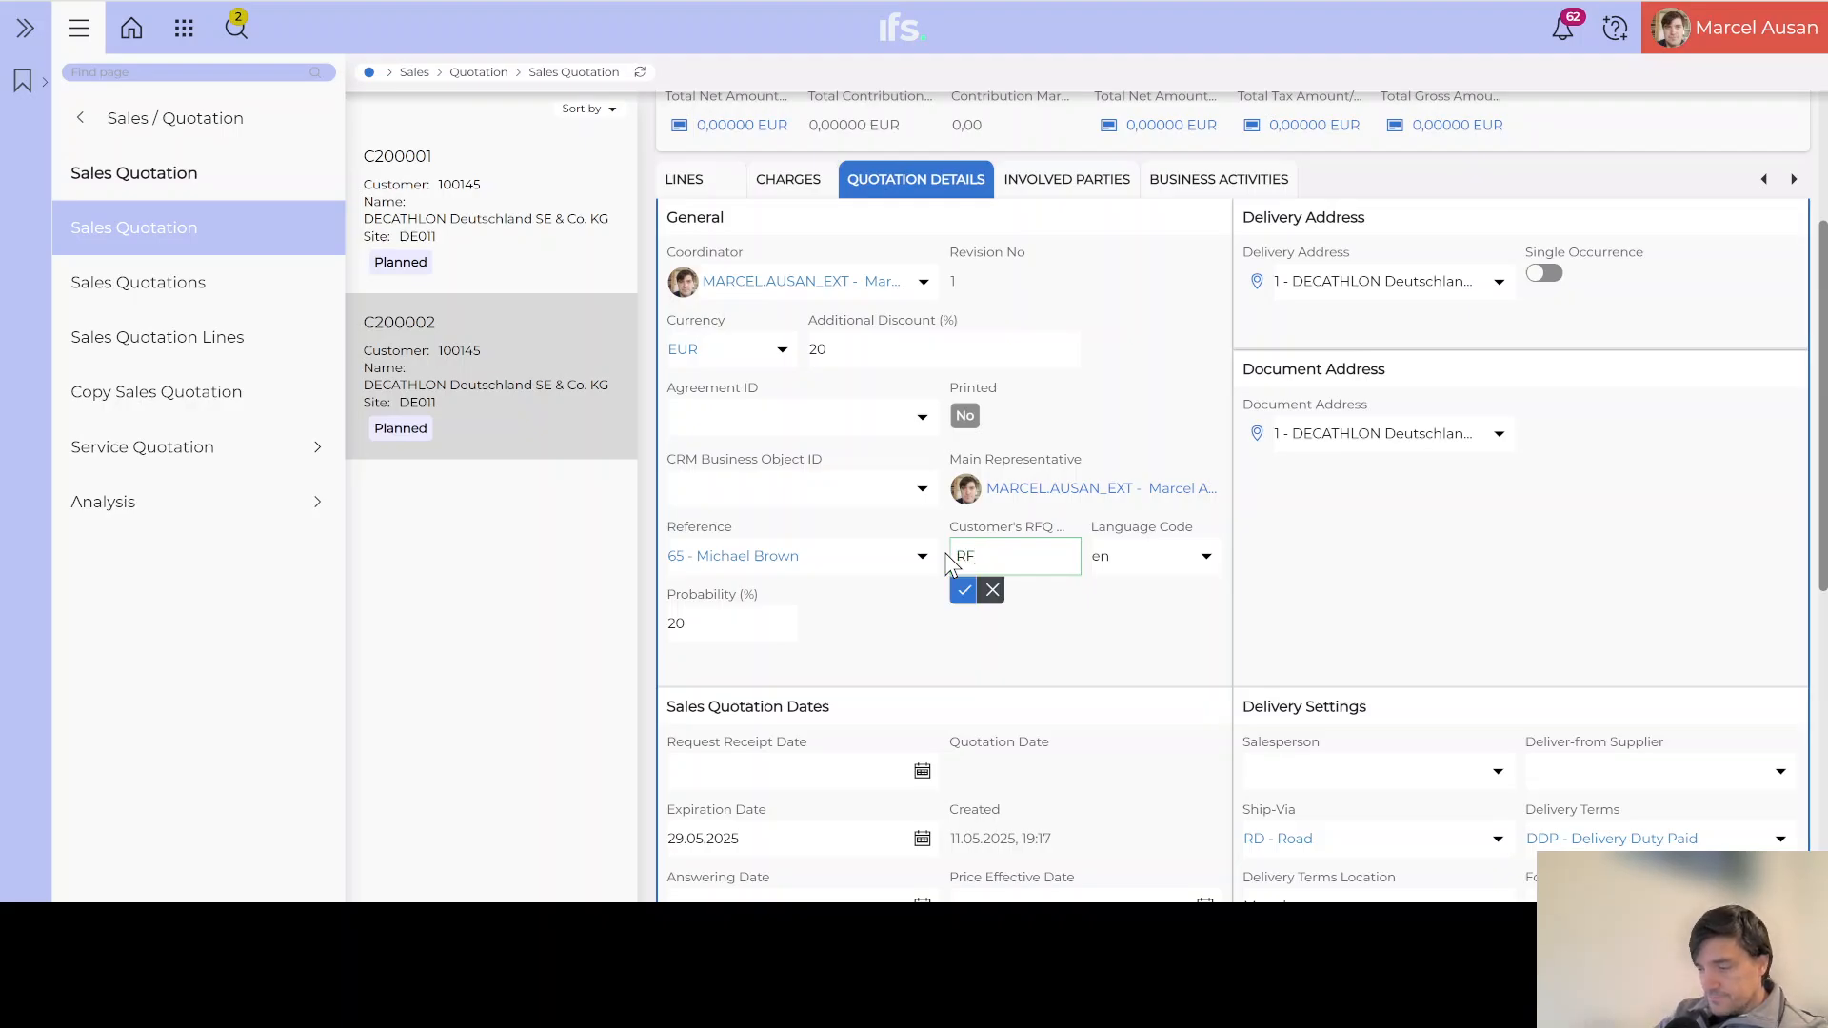
{"action": "type", "text": "Q9999"}
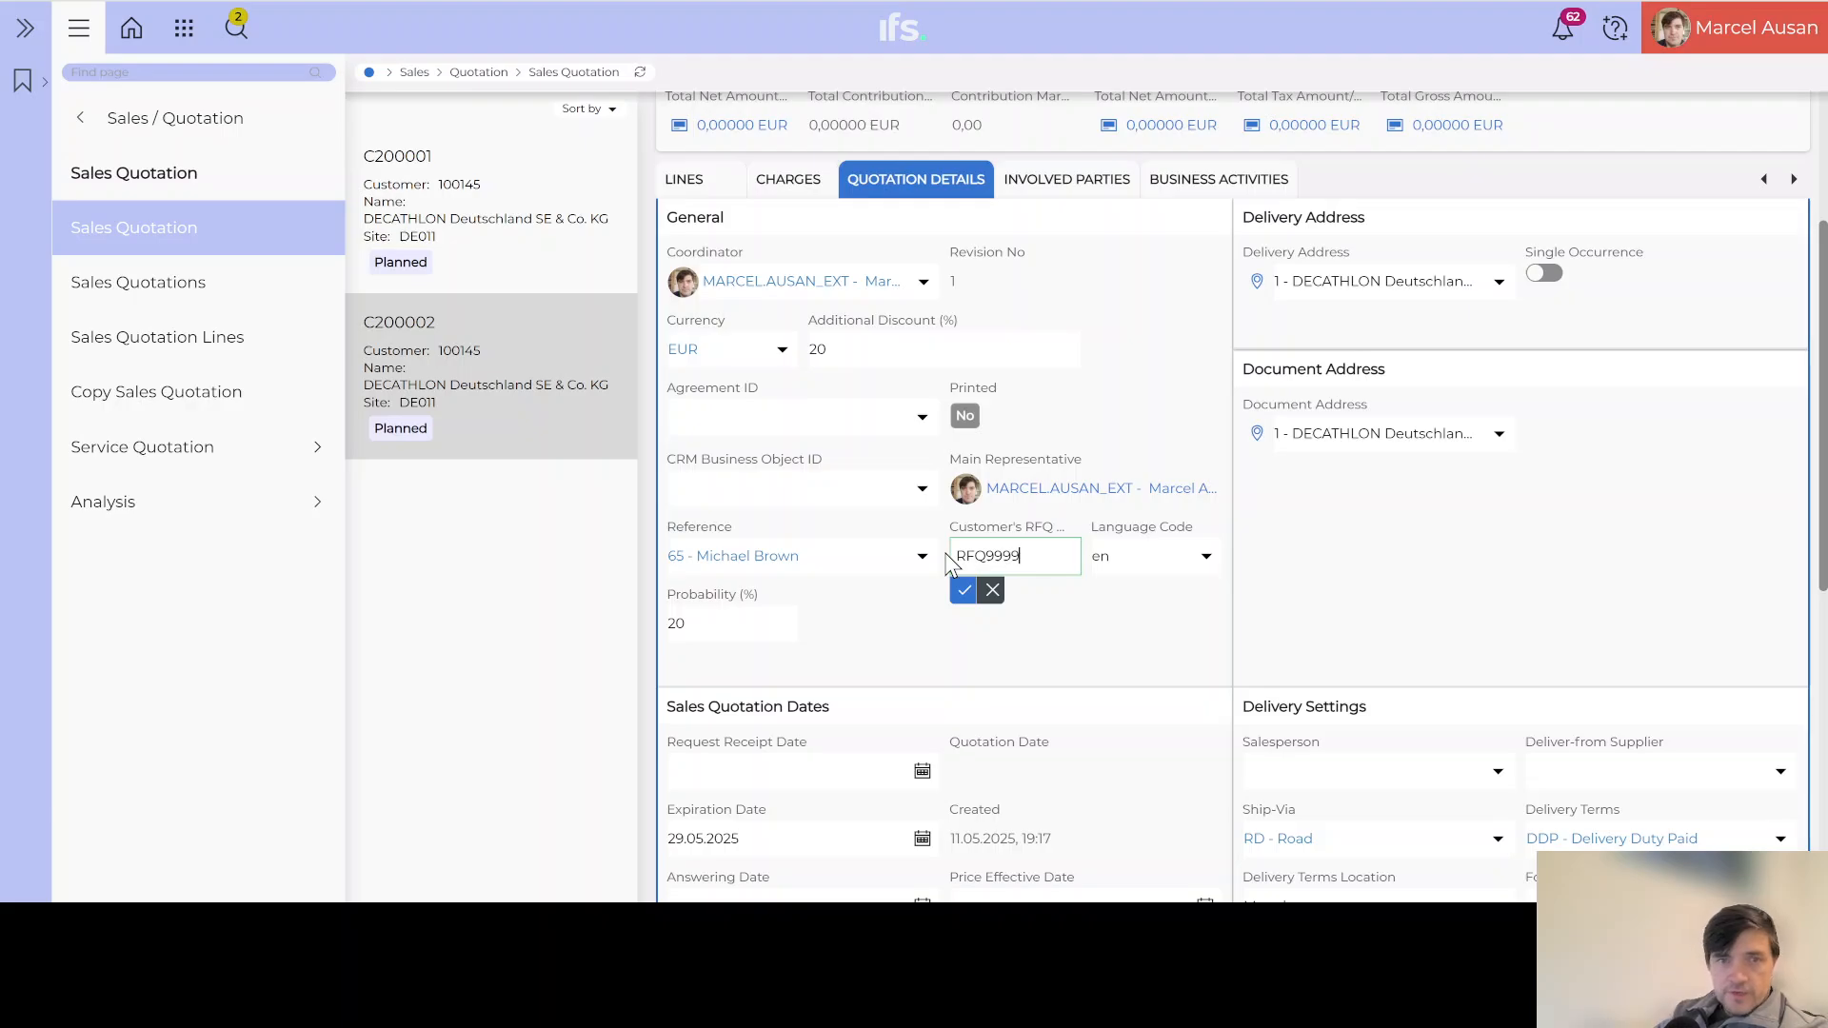
{"action": "left_click", "coordinate": [964, 590]}
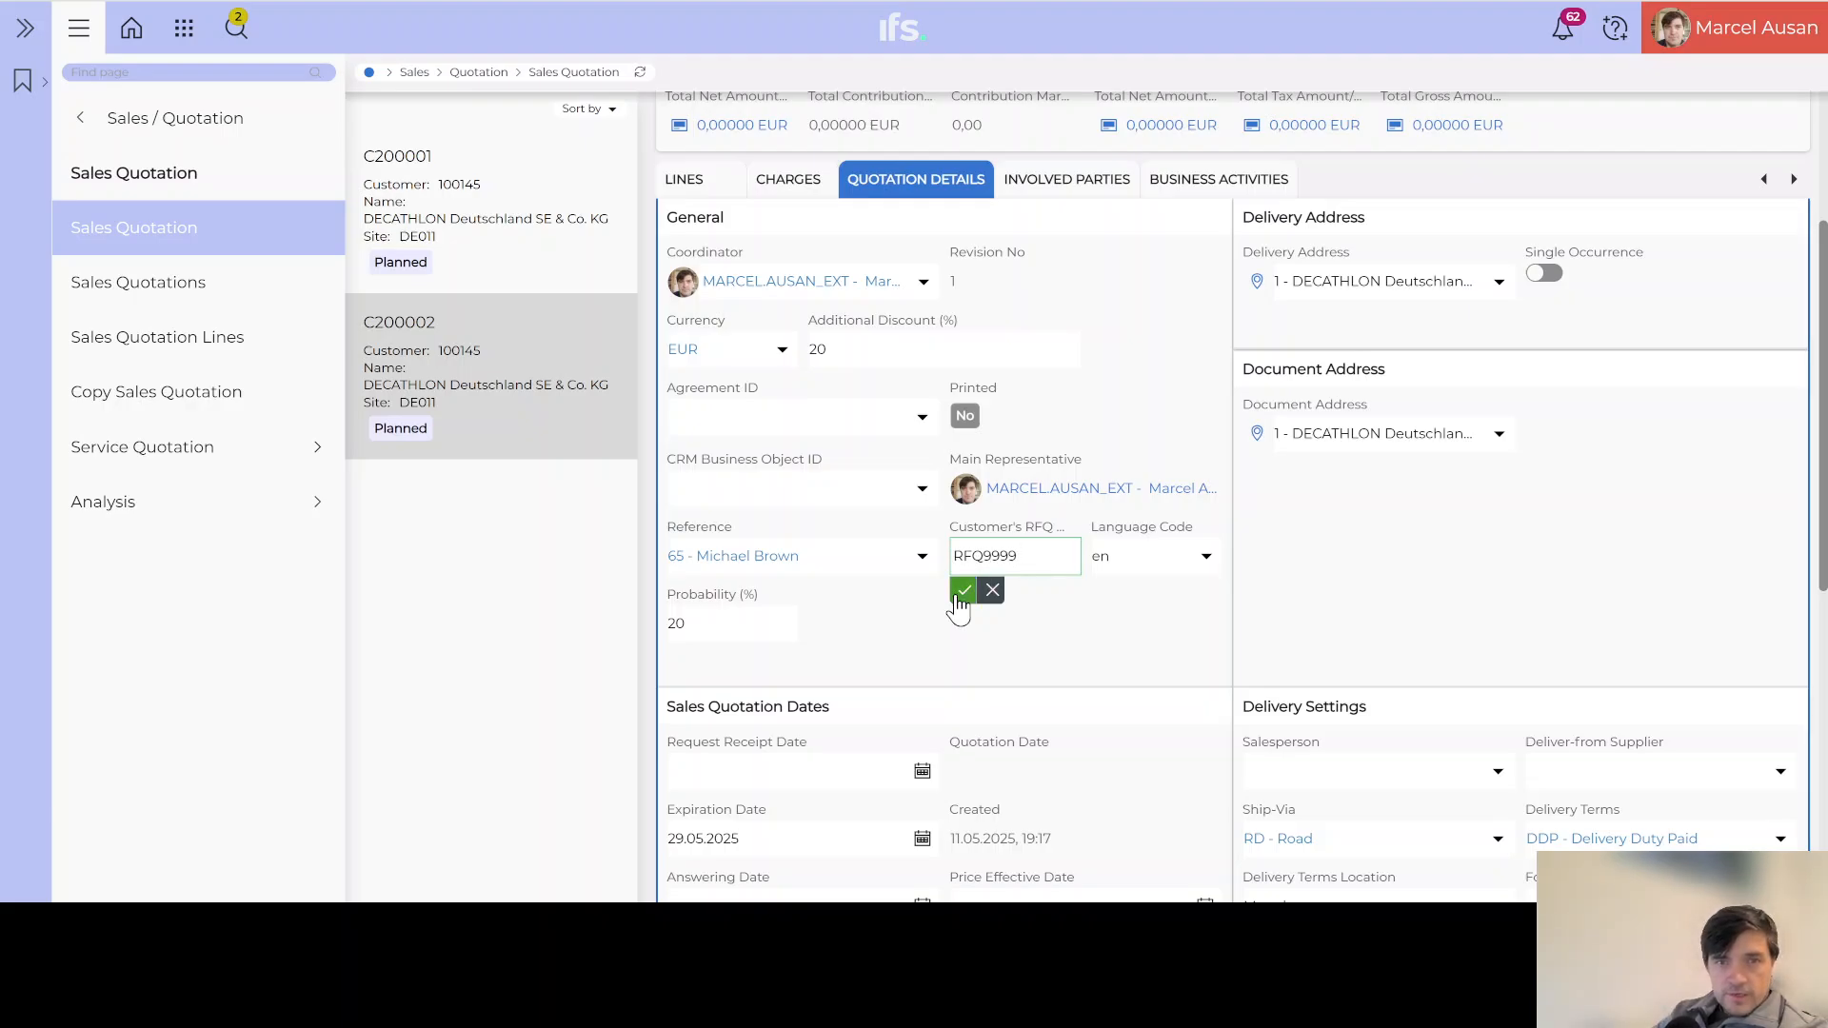
Step: Set the quotation's Probability (%) to 100 and confirm it
{"action": "left_click", "coordinate": [728, 617]}
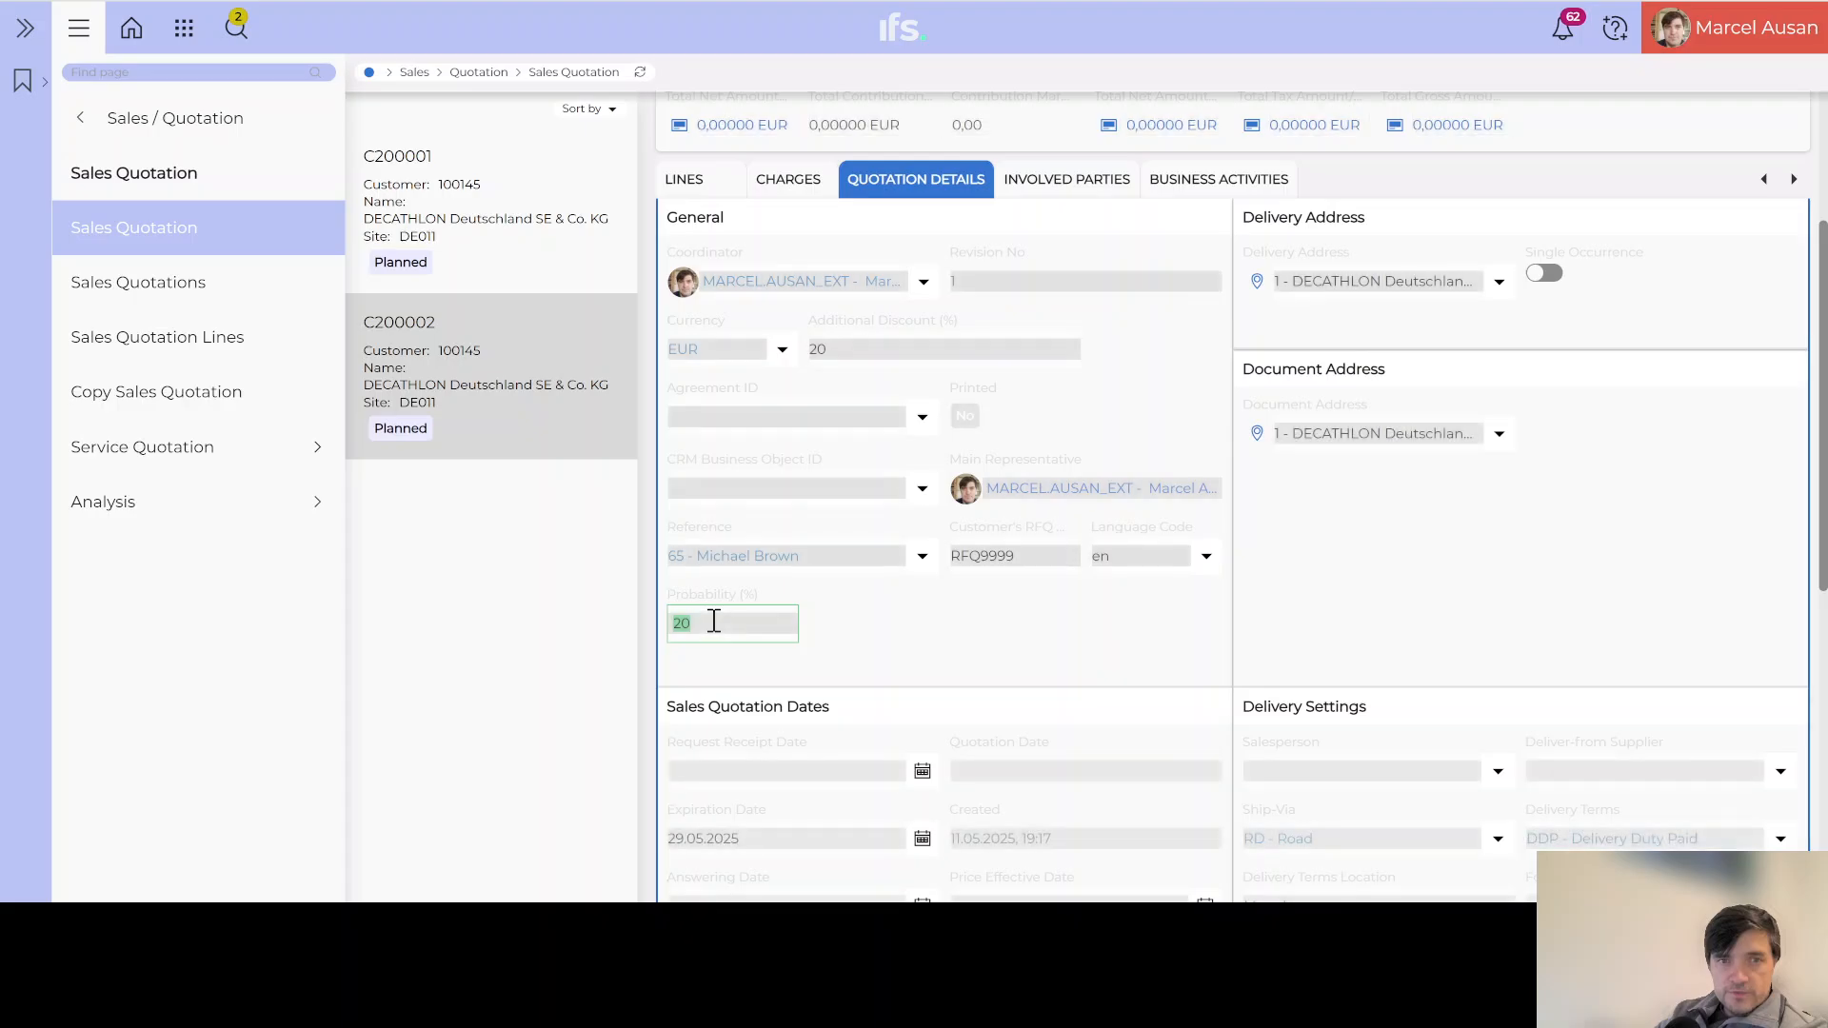
{"action": "type", "text": "1"}
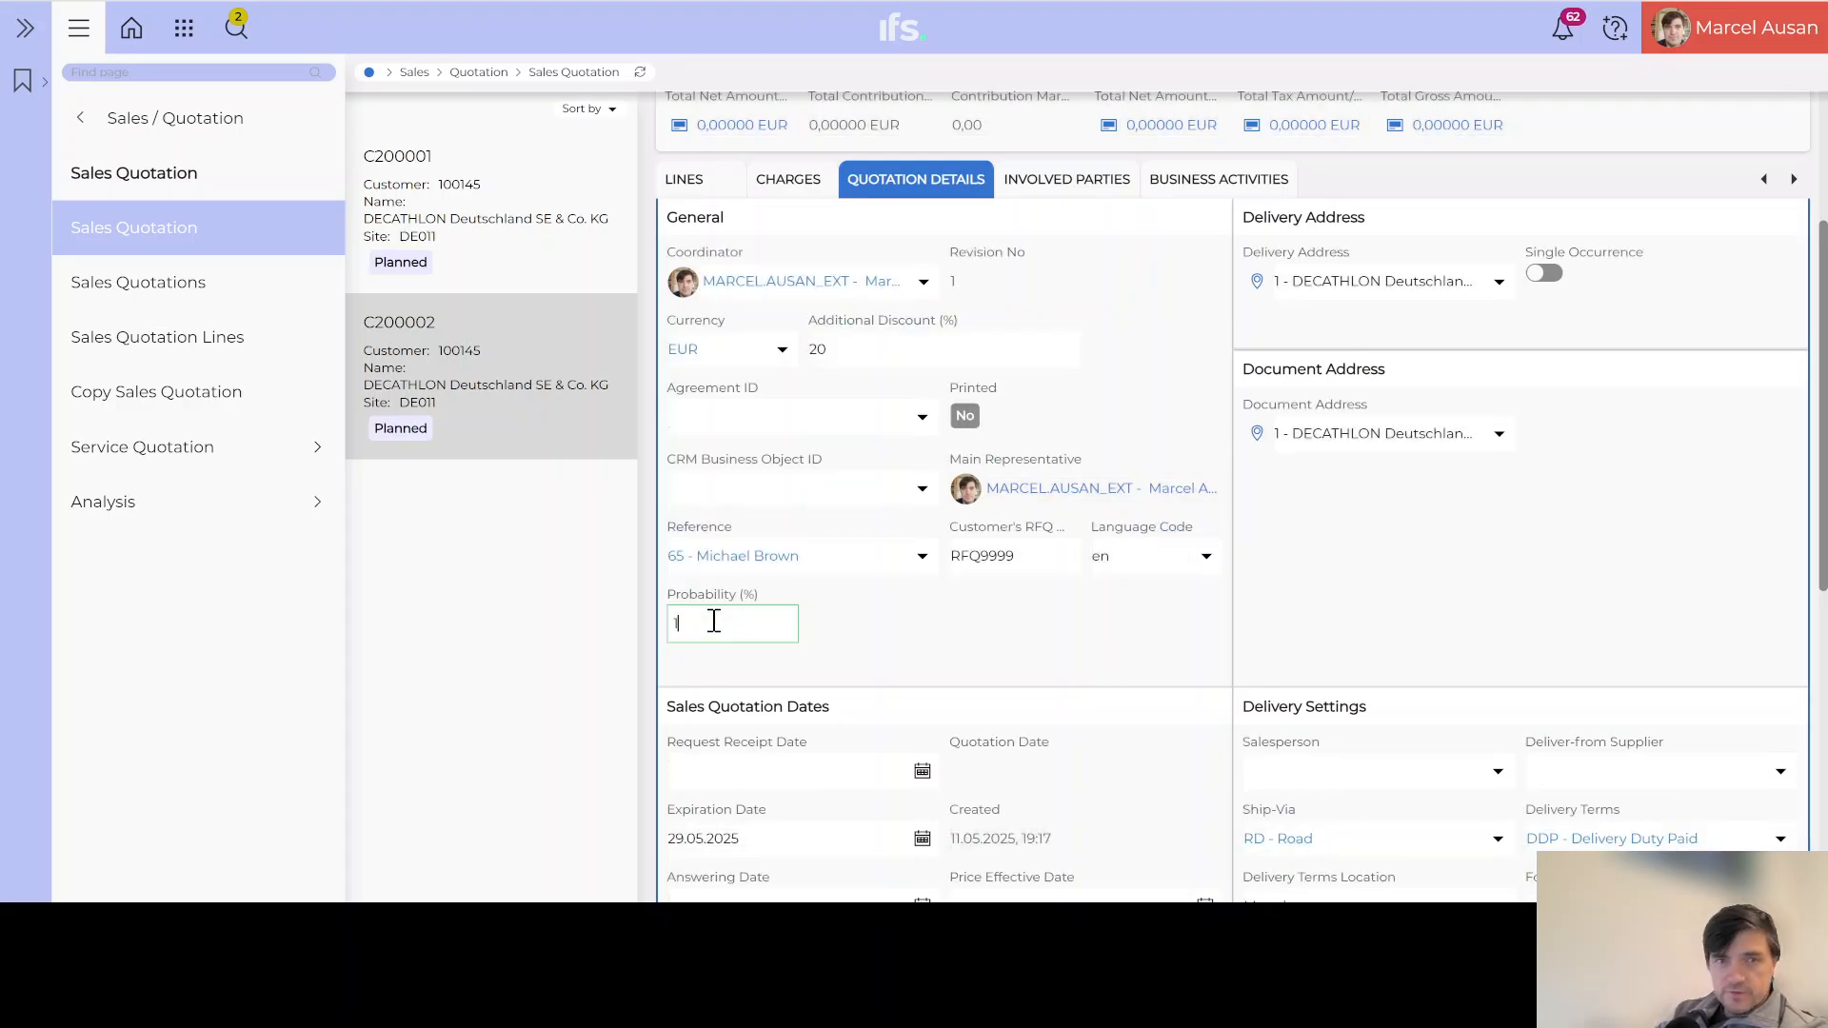
{"action": "type", "text": "00"}
{"action": "left_click", "coordinate": [678, 661]}
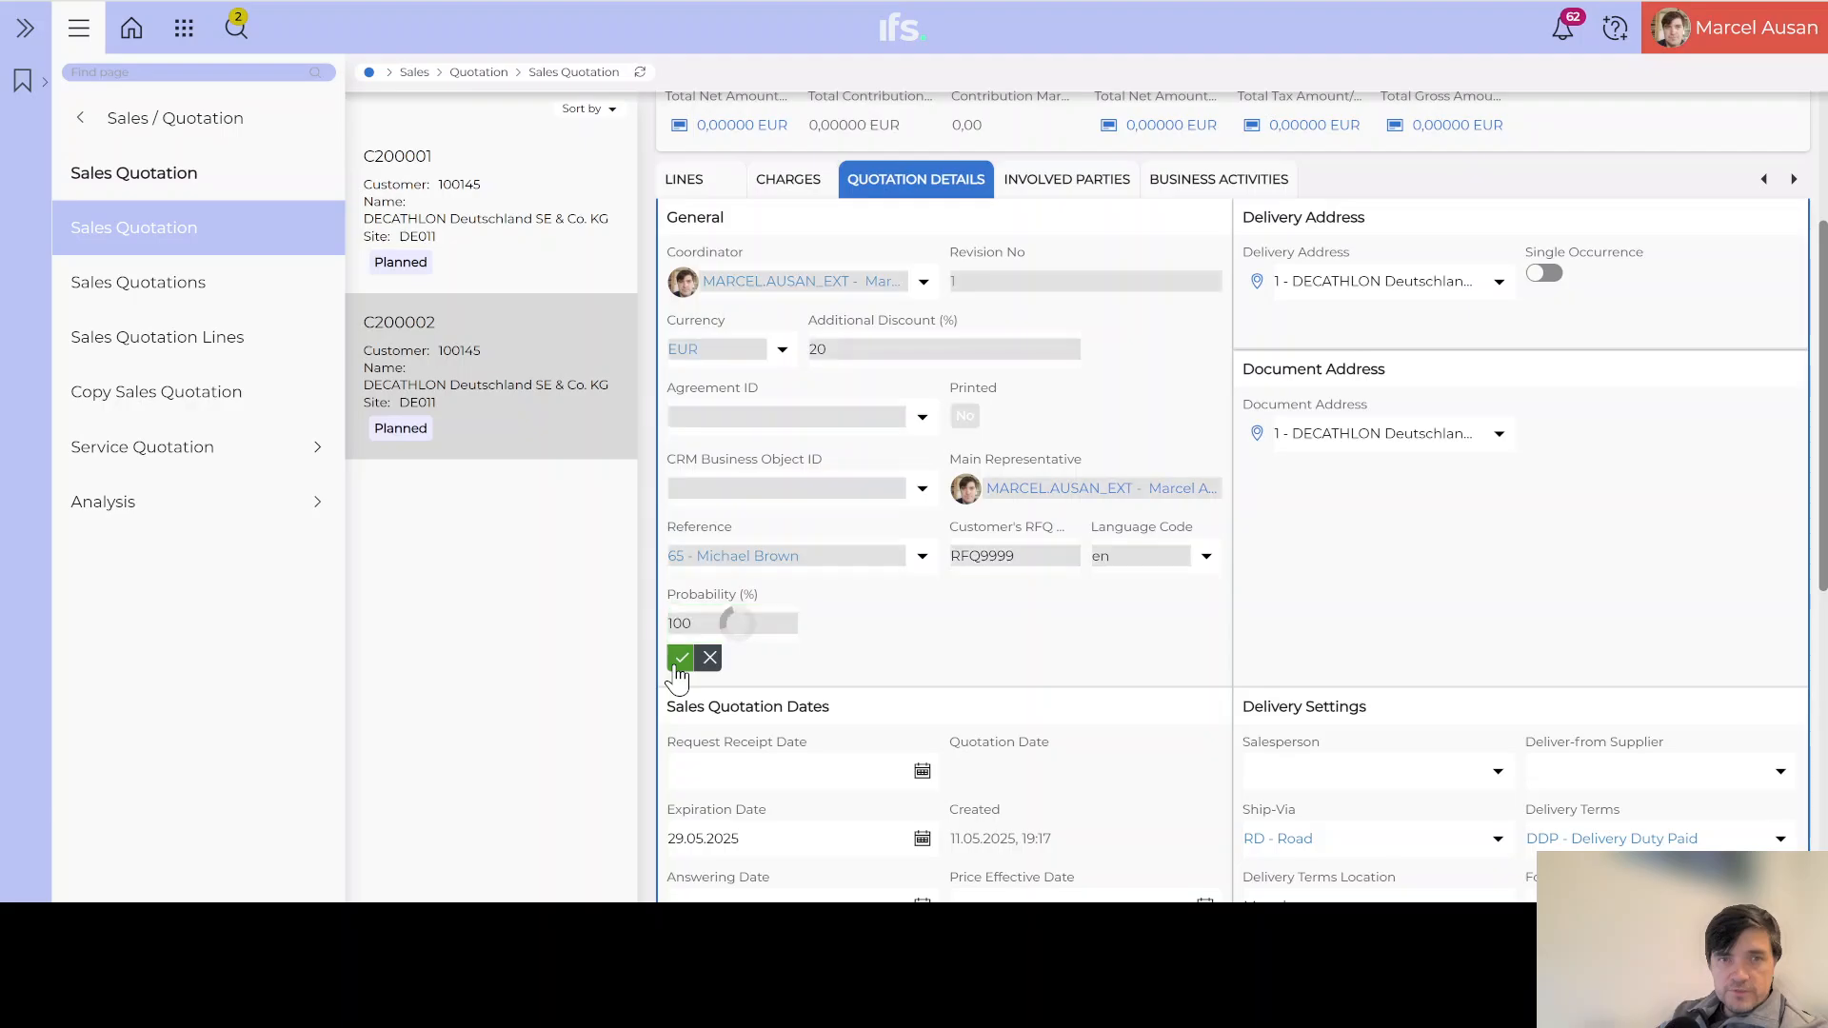
{"action": "scroll", "coordinate": [916, 610], "scroll_direction": "up", "scroll_amount": 3}
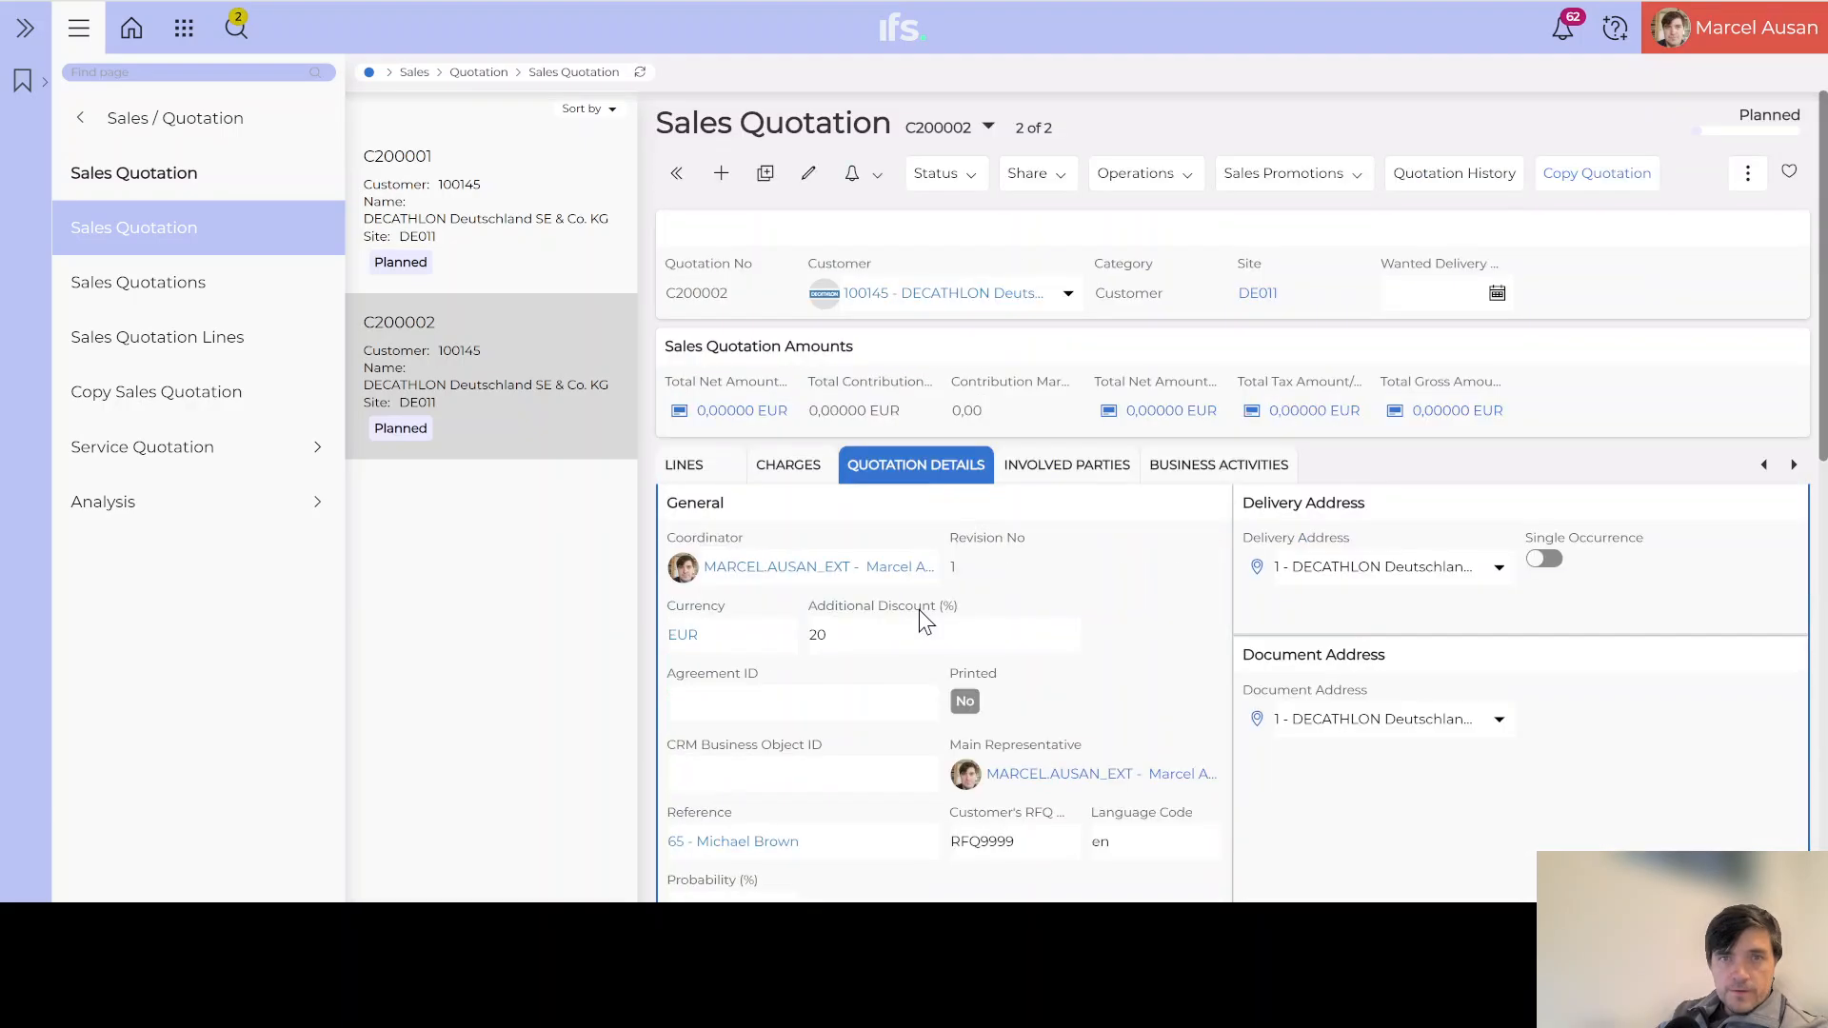
Step: Review quotation C200002's change entries in the Quotation History panel, then close it
{"action": "left_click", "coordinate": [1500, 181]}
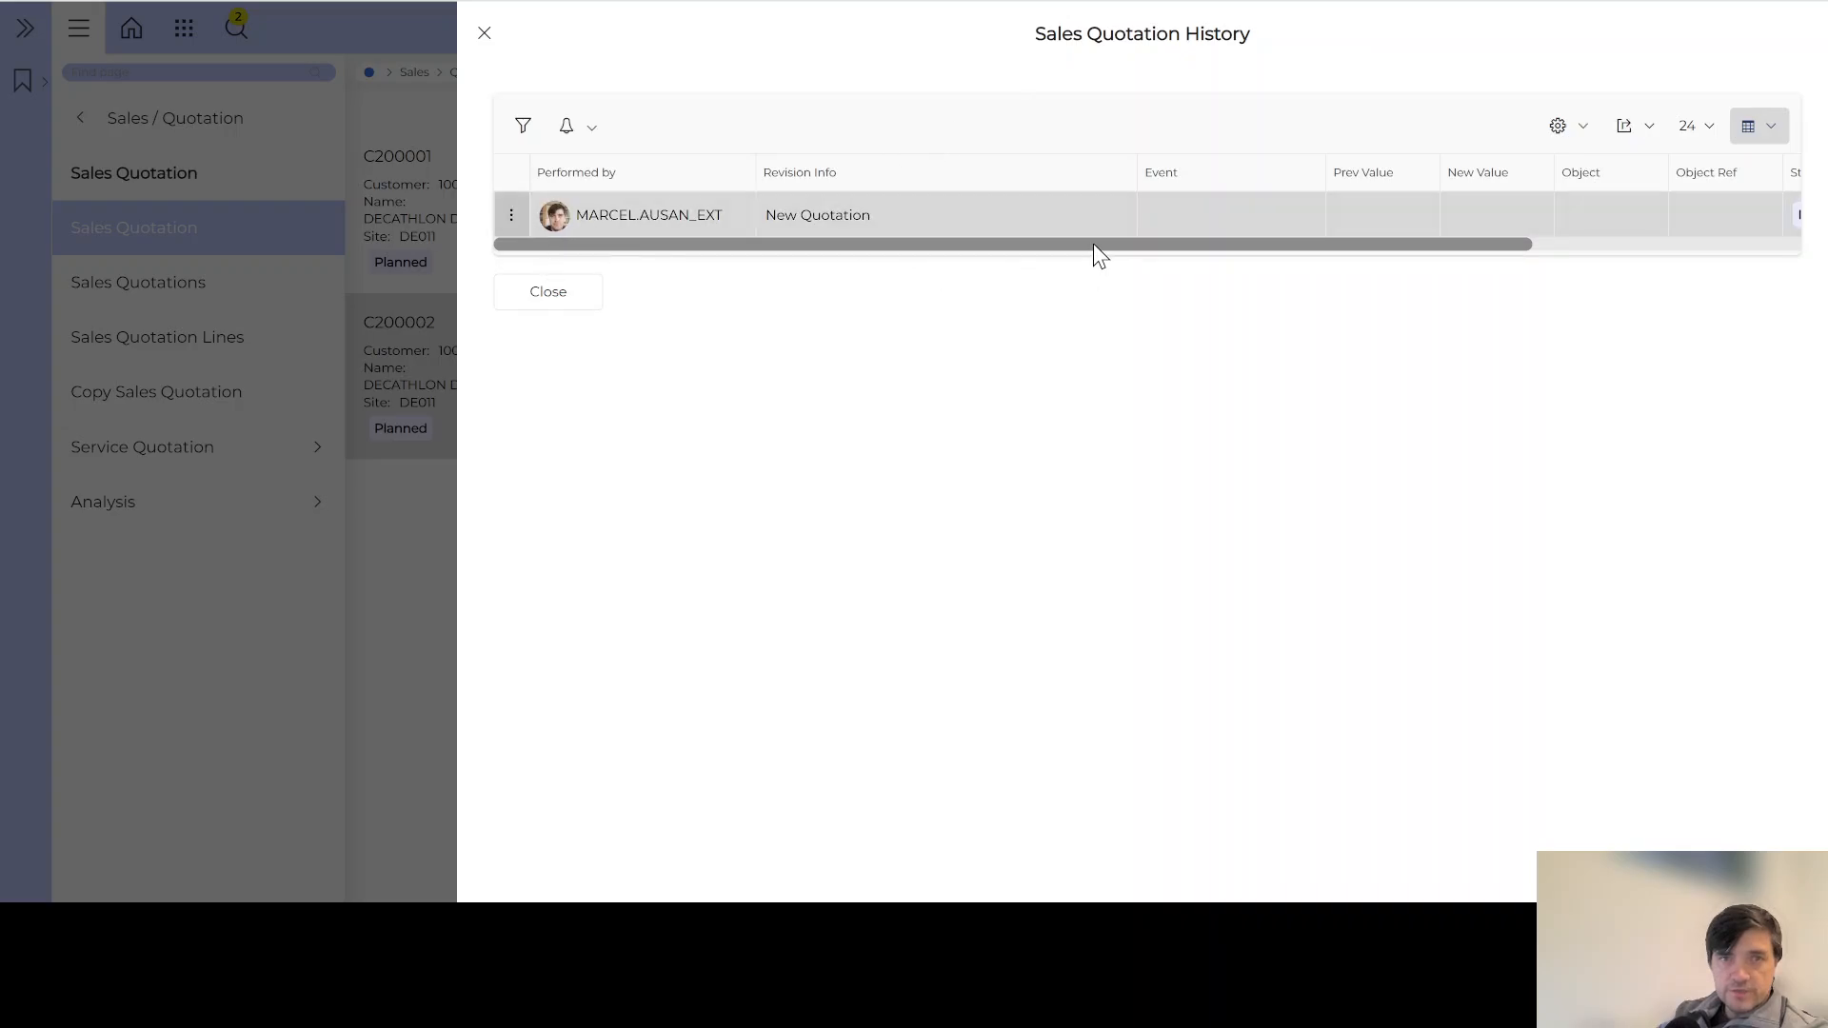
{"action": "left_click_drag", "start_coordinate": [1095, 246], "coordinate": [1487, 245]}
{"action": "left_click_drag", "start_coordinate": [1618, 244], "coordinate": [808, 263]}
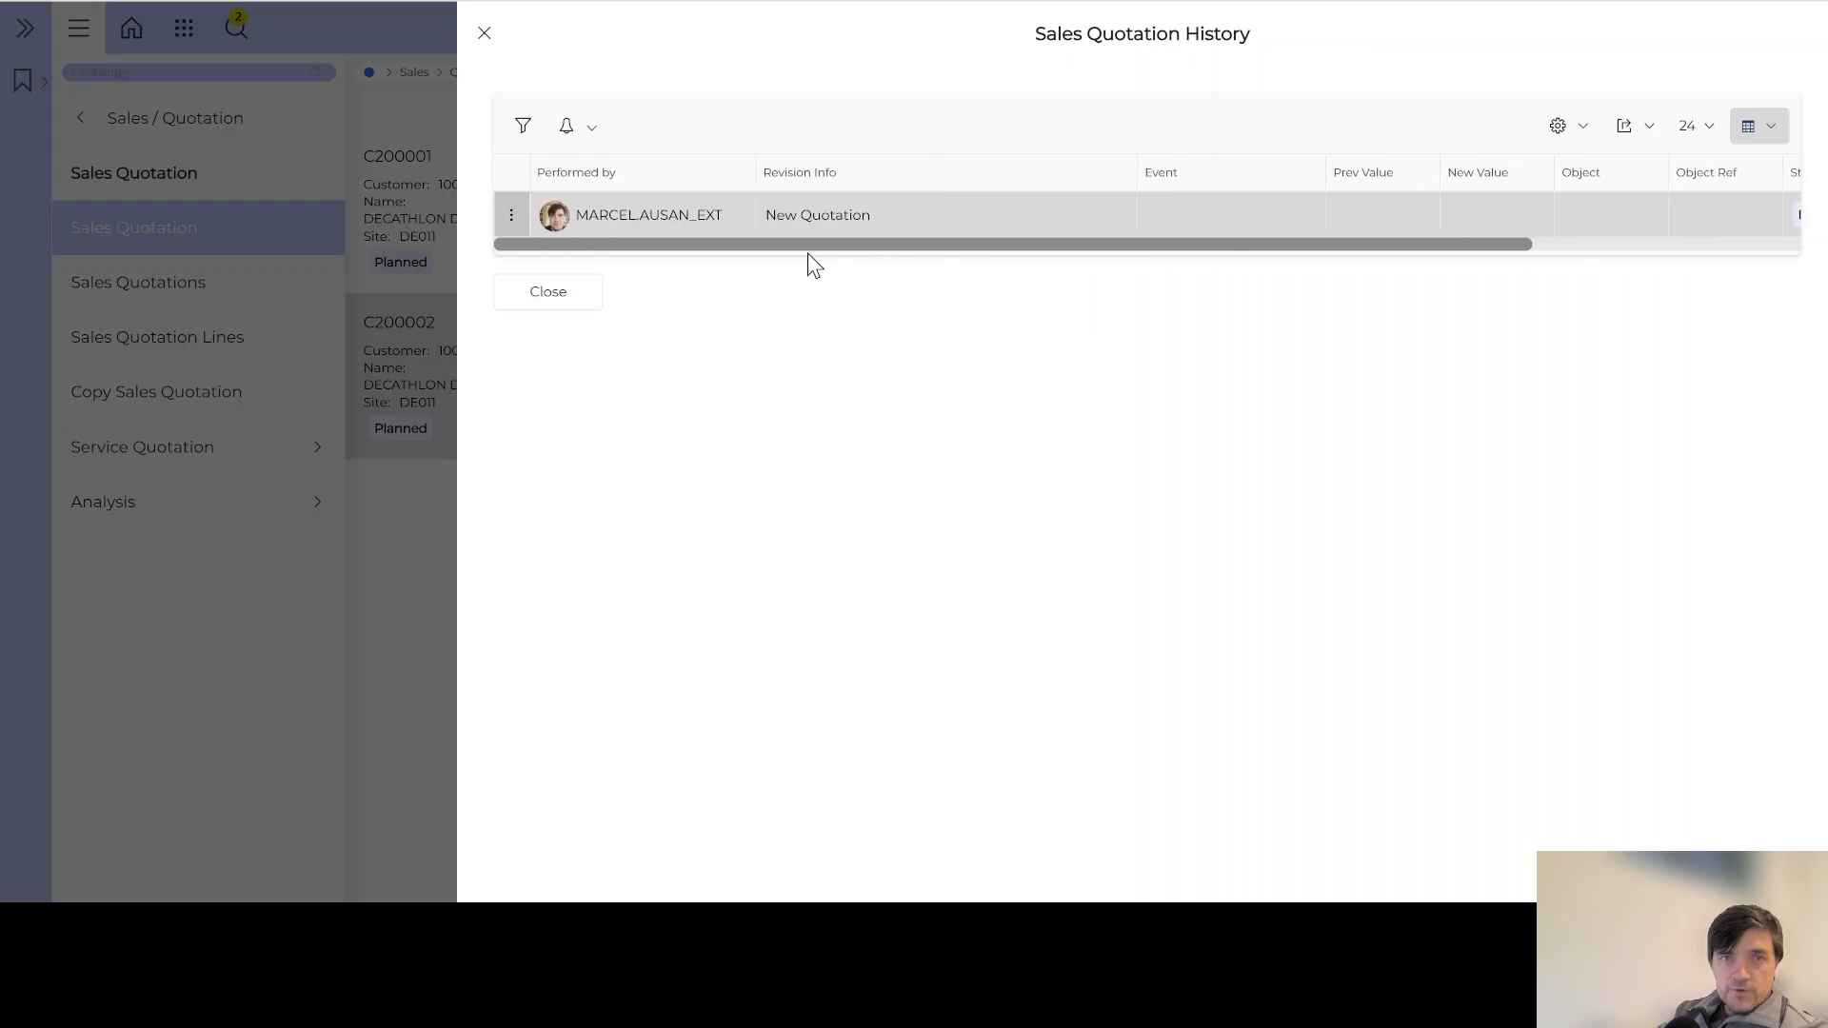
{"action": "left_click", "coordinate": [484, 35]}
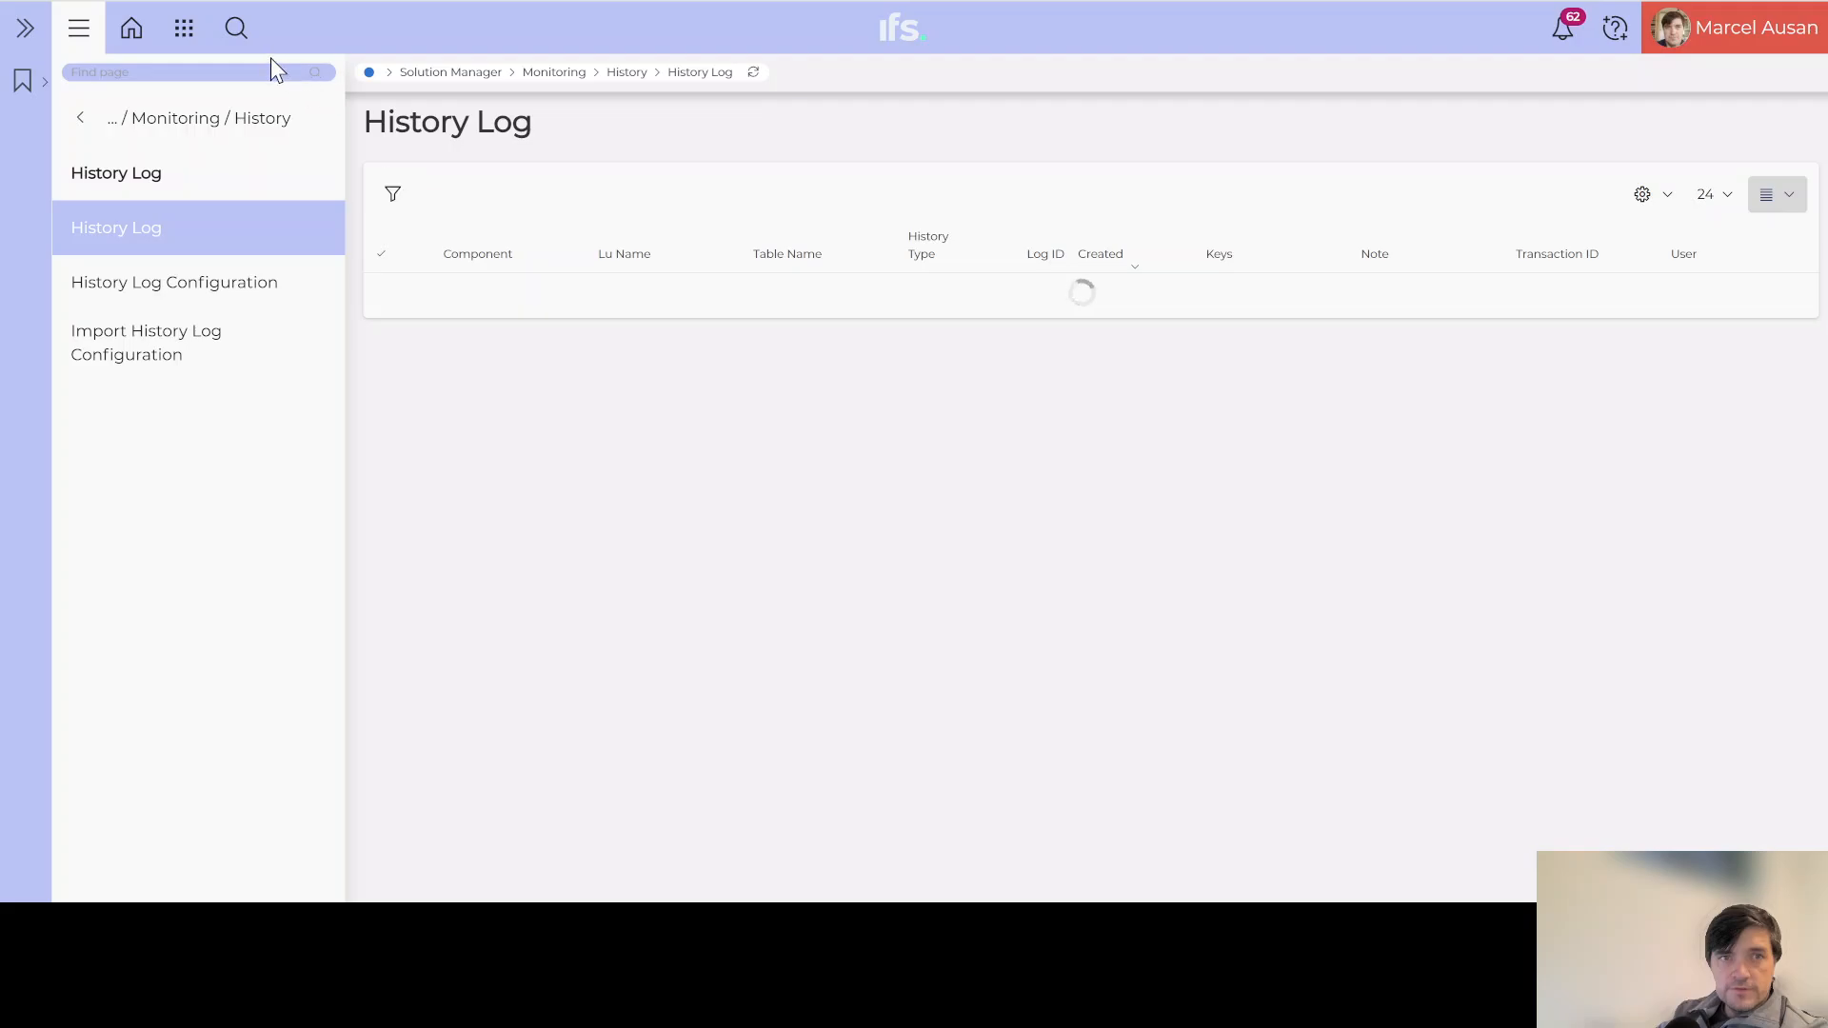
Step: Filter the History Log by Lu Name ORDERQUOTATION and run the search
{"action": "left_click", "coordinate": [237, 29]}
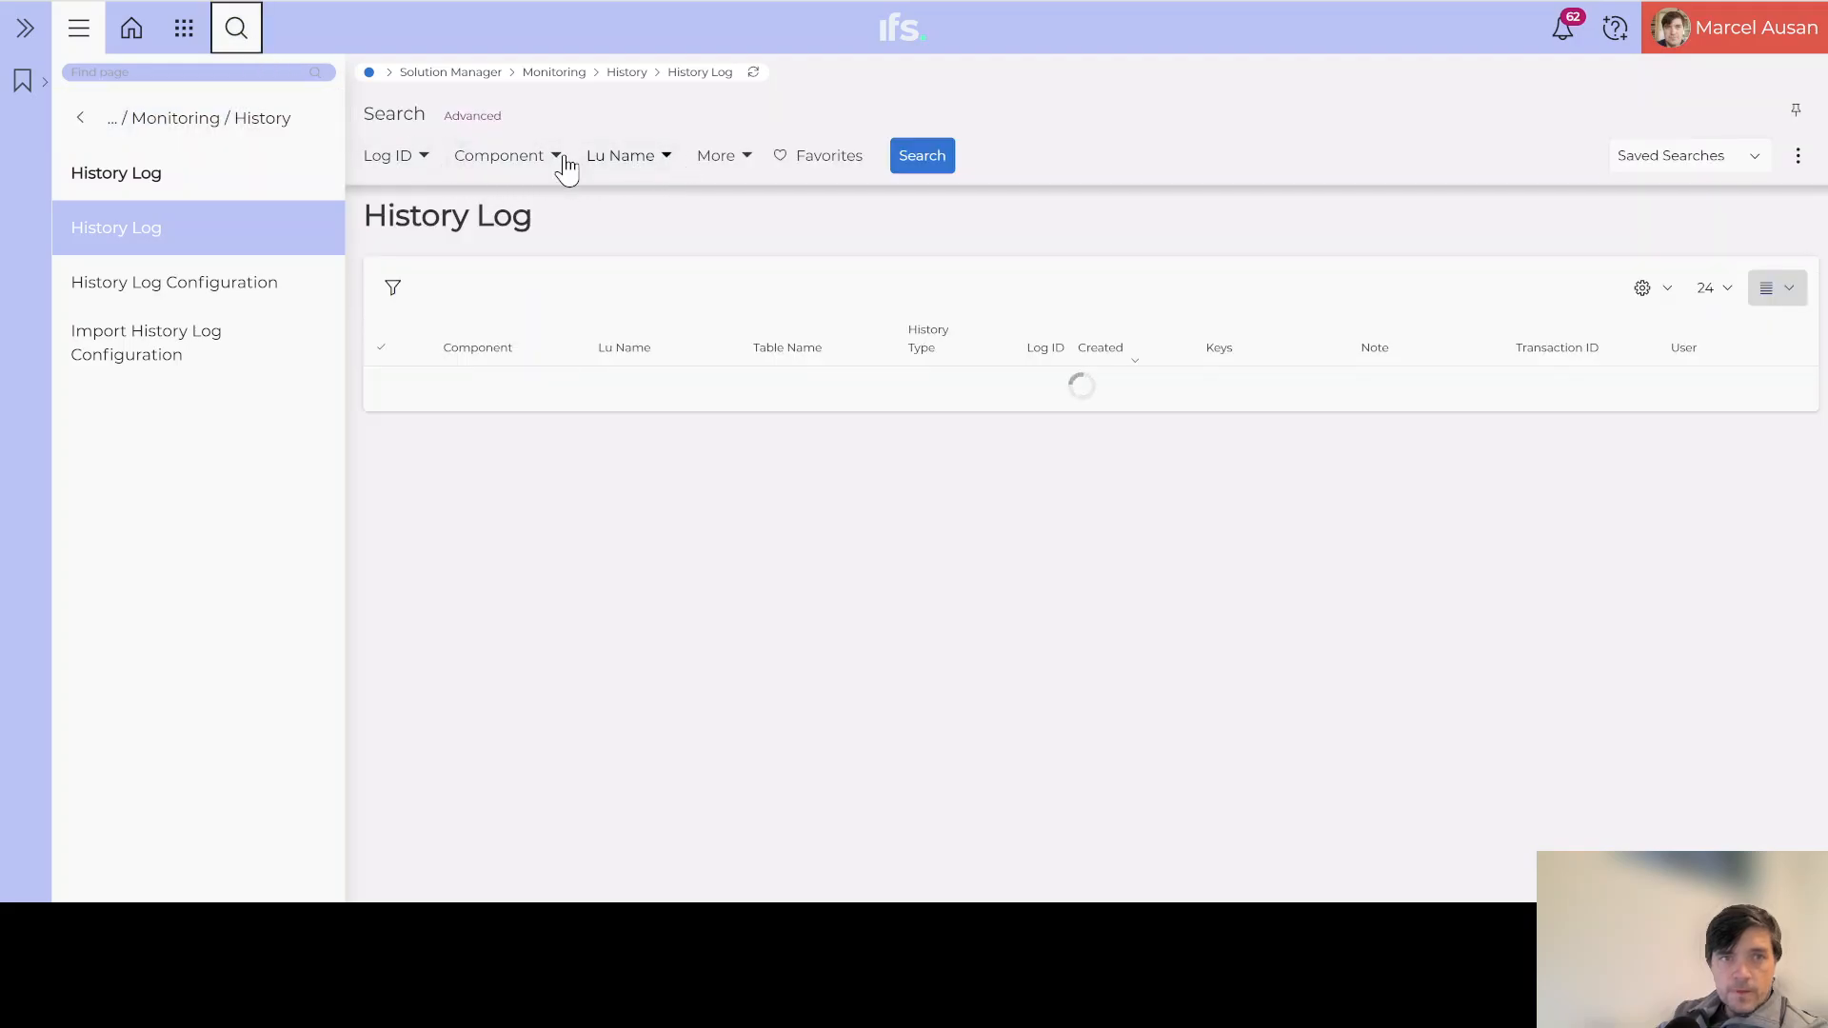
{"action": "left_click", "coordinate": [650, 161]}
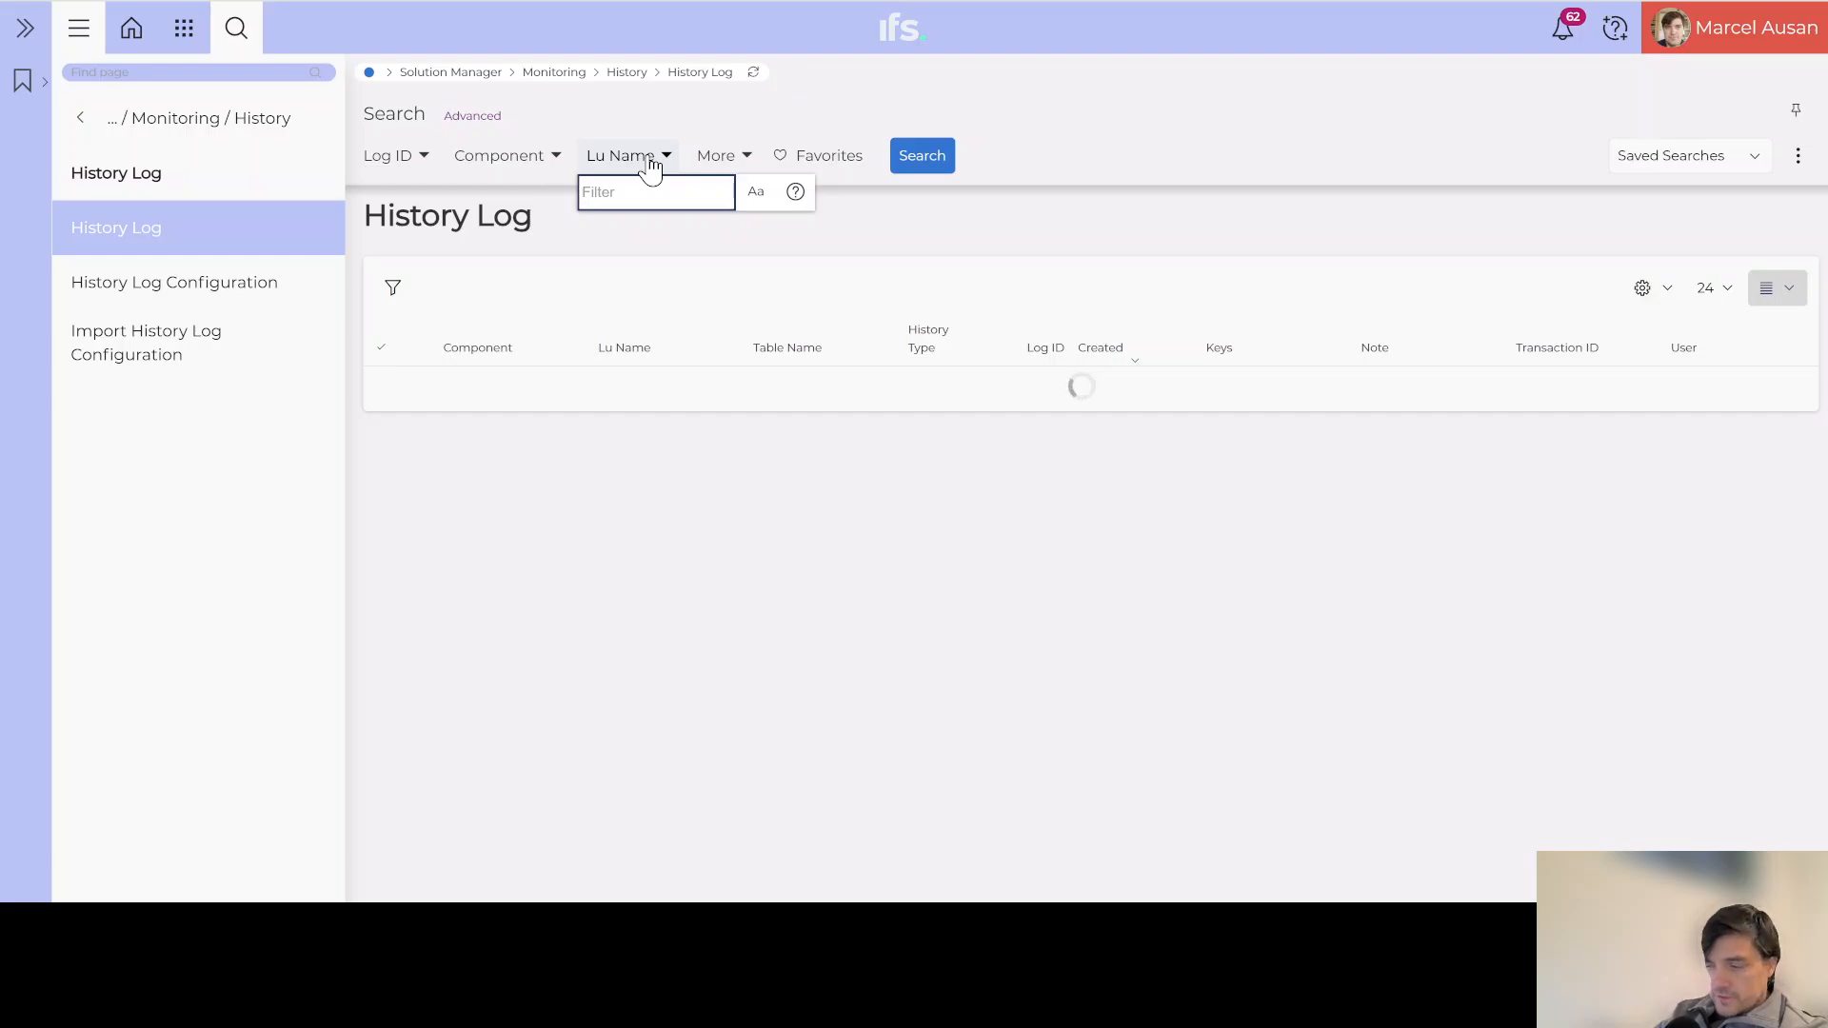
{"action": "type", "text": "ORDERQ"}
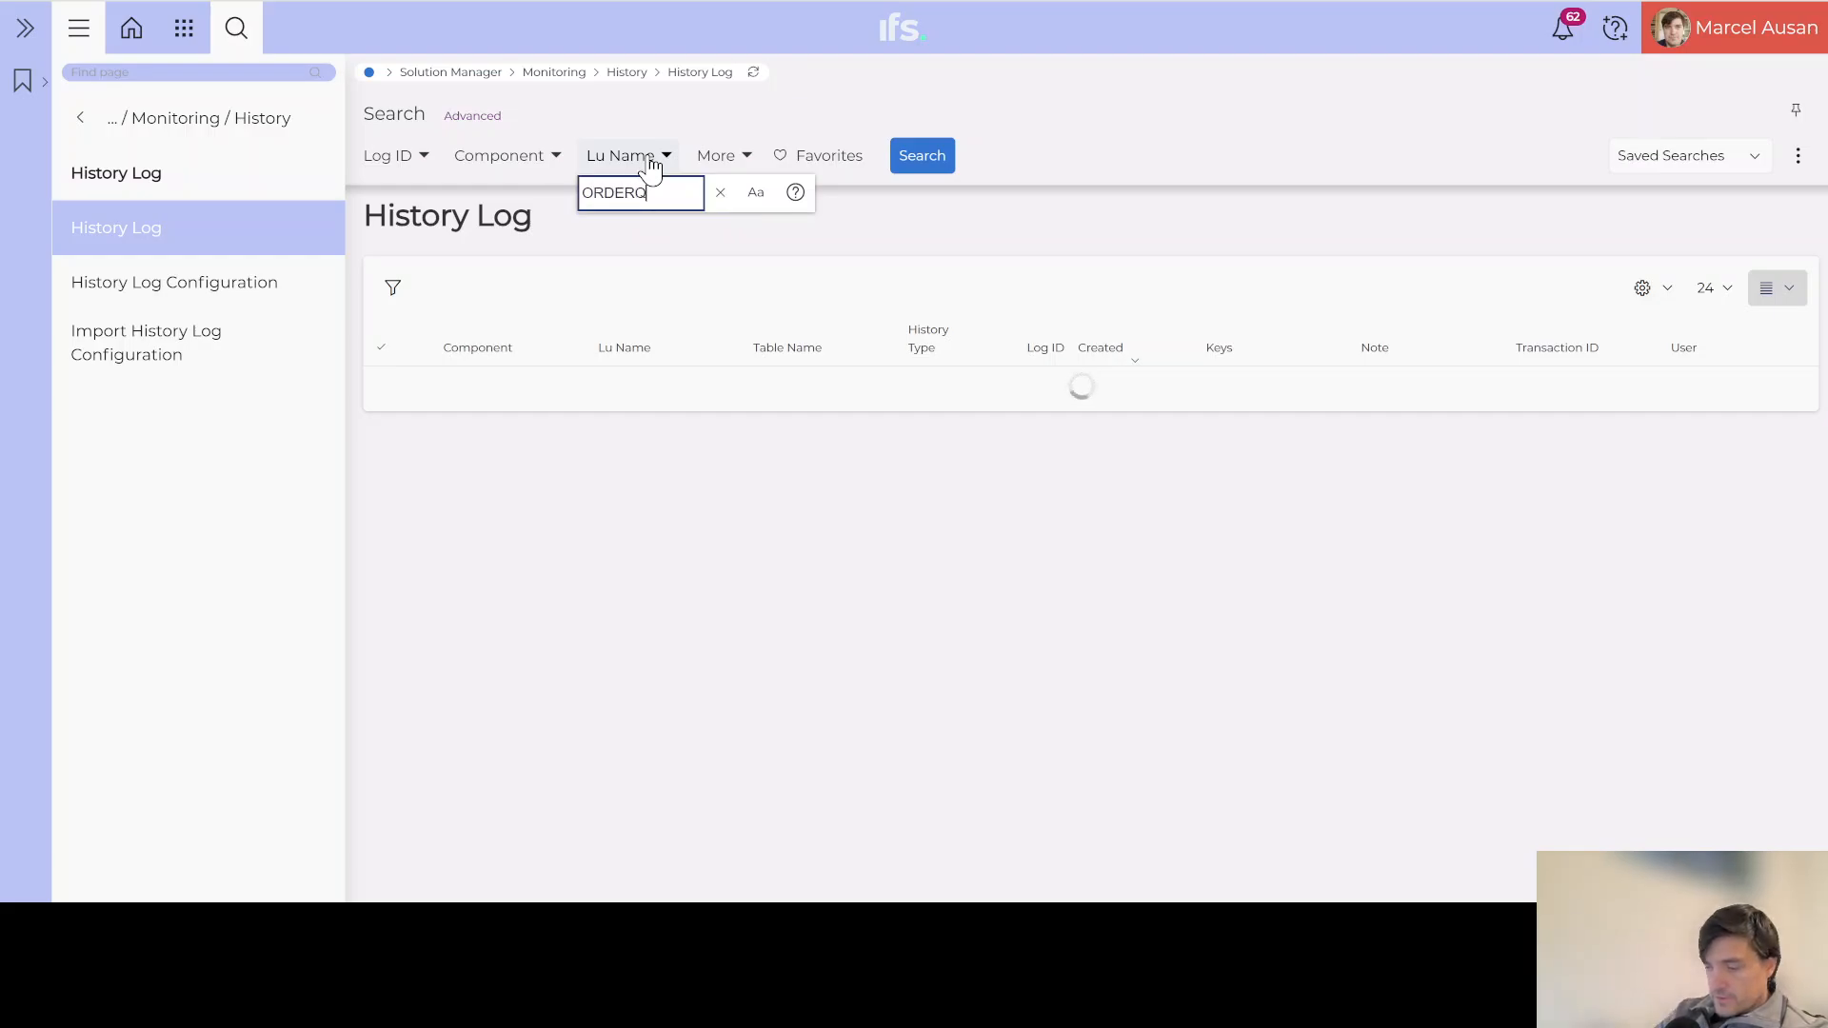
{"action": "type", "text": "UOTATION"}
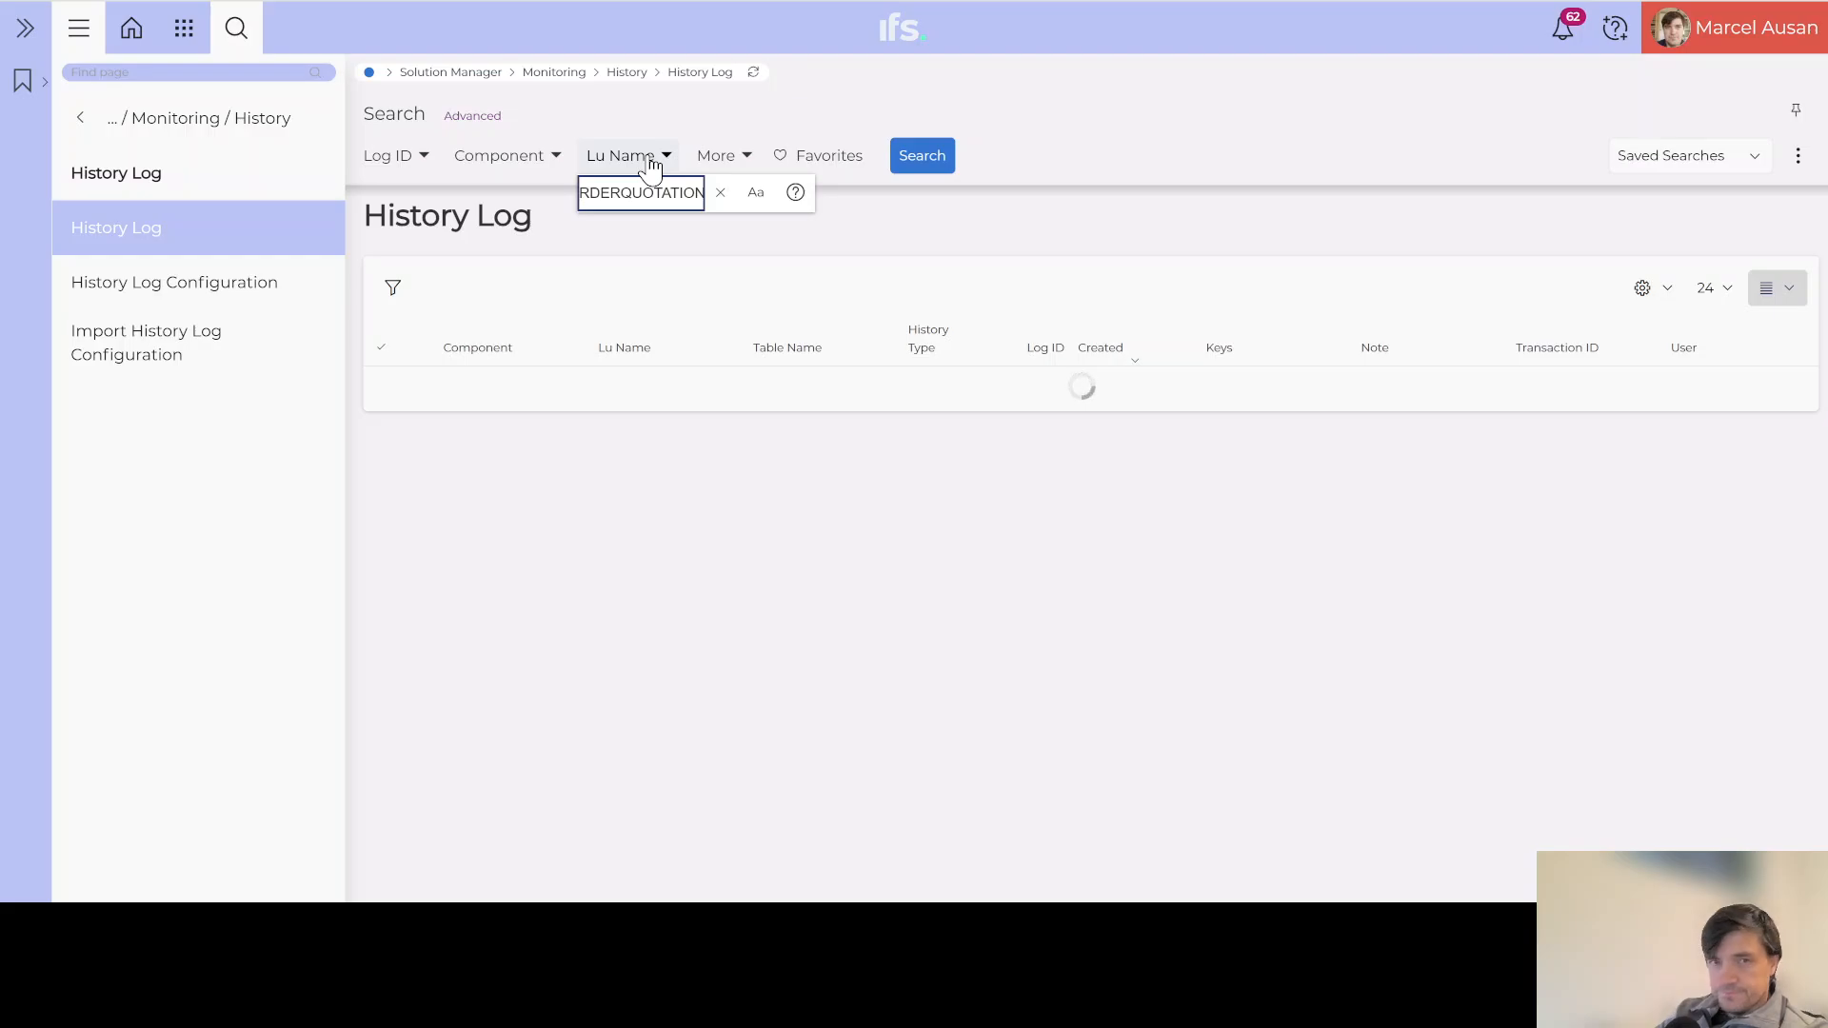
{"action": "left_click", "coordinate": [930, 157]}
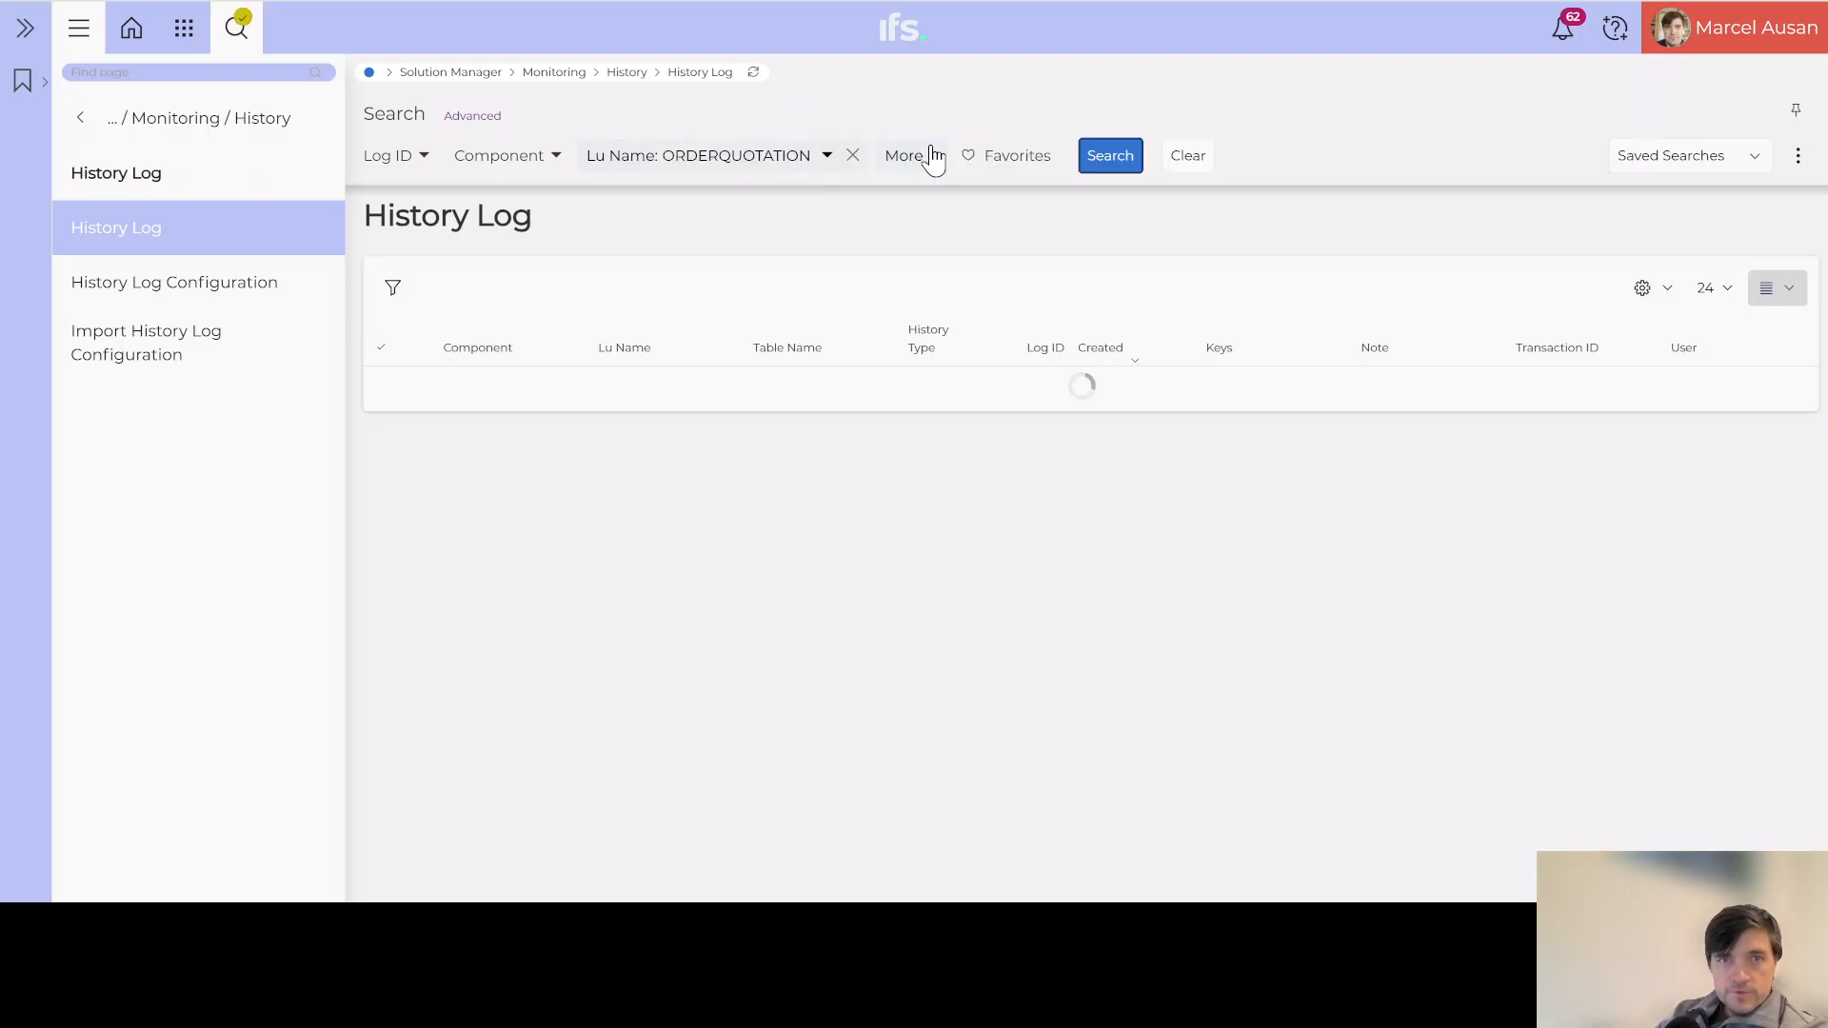
{"action": "left_click", "coordinate": [1115, 164]}
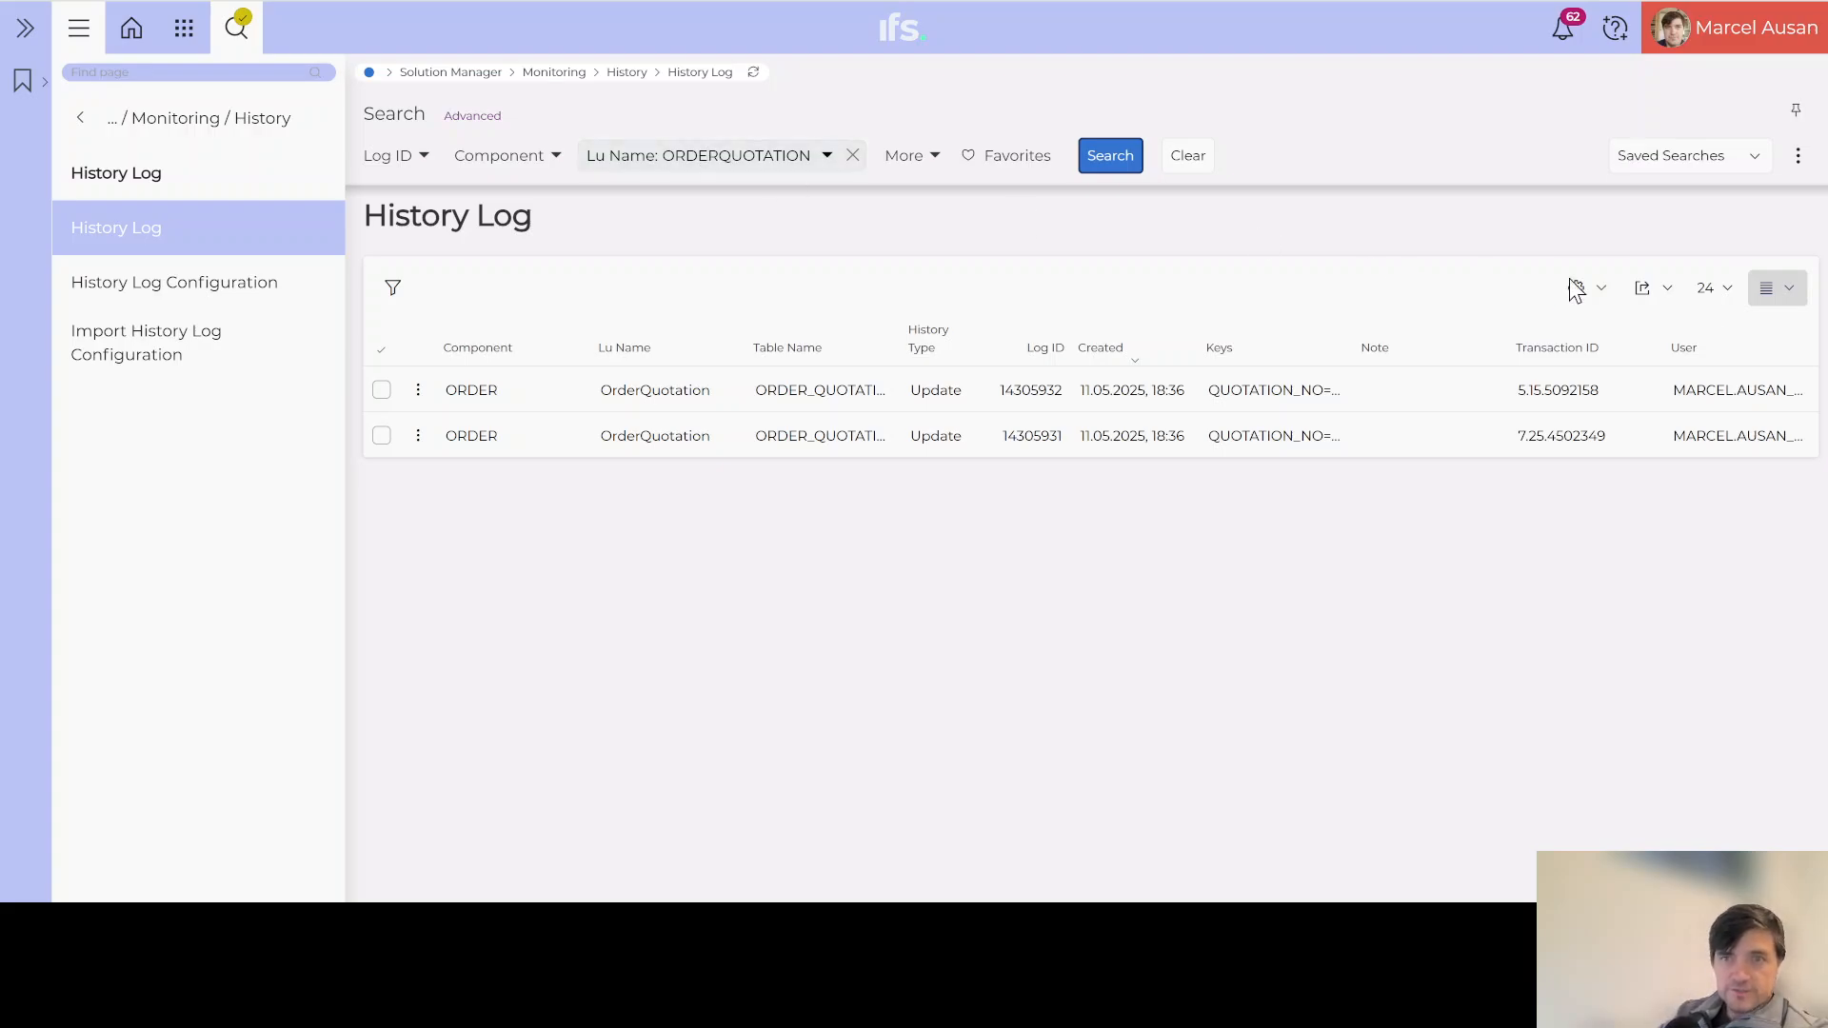
Step: Show the History Log results as a table and widen columns to read the C200002 keys
{"action": "left_click", "coordinate": [1790, 291]}
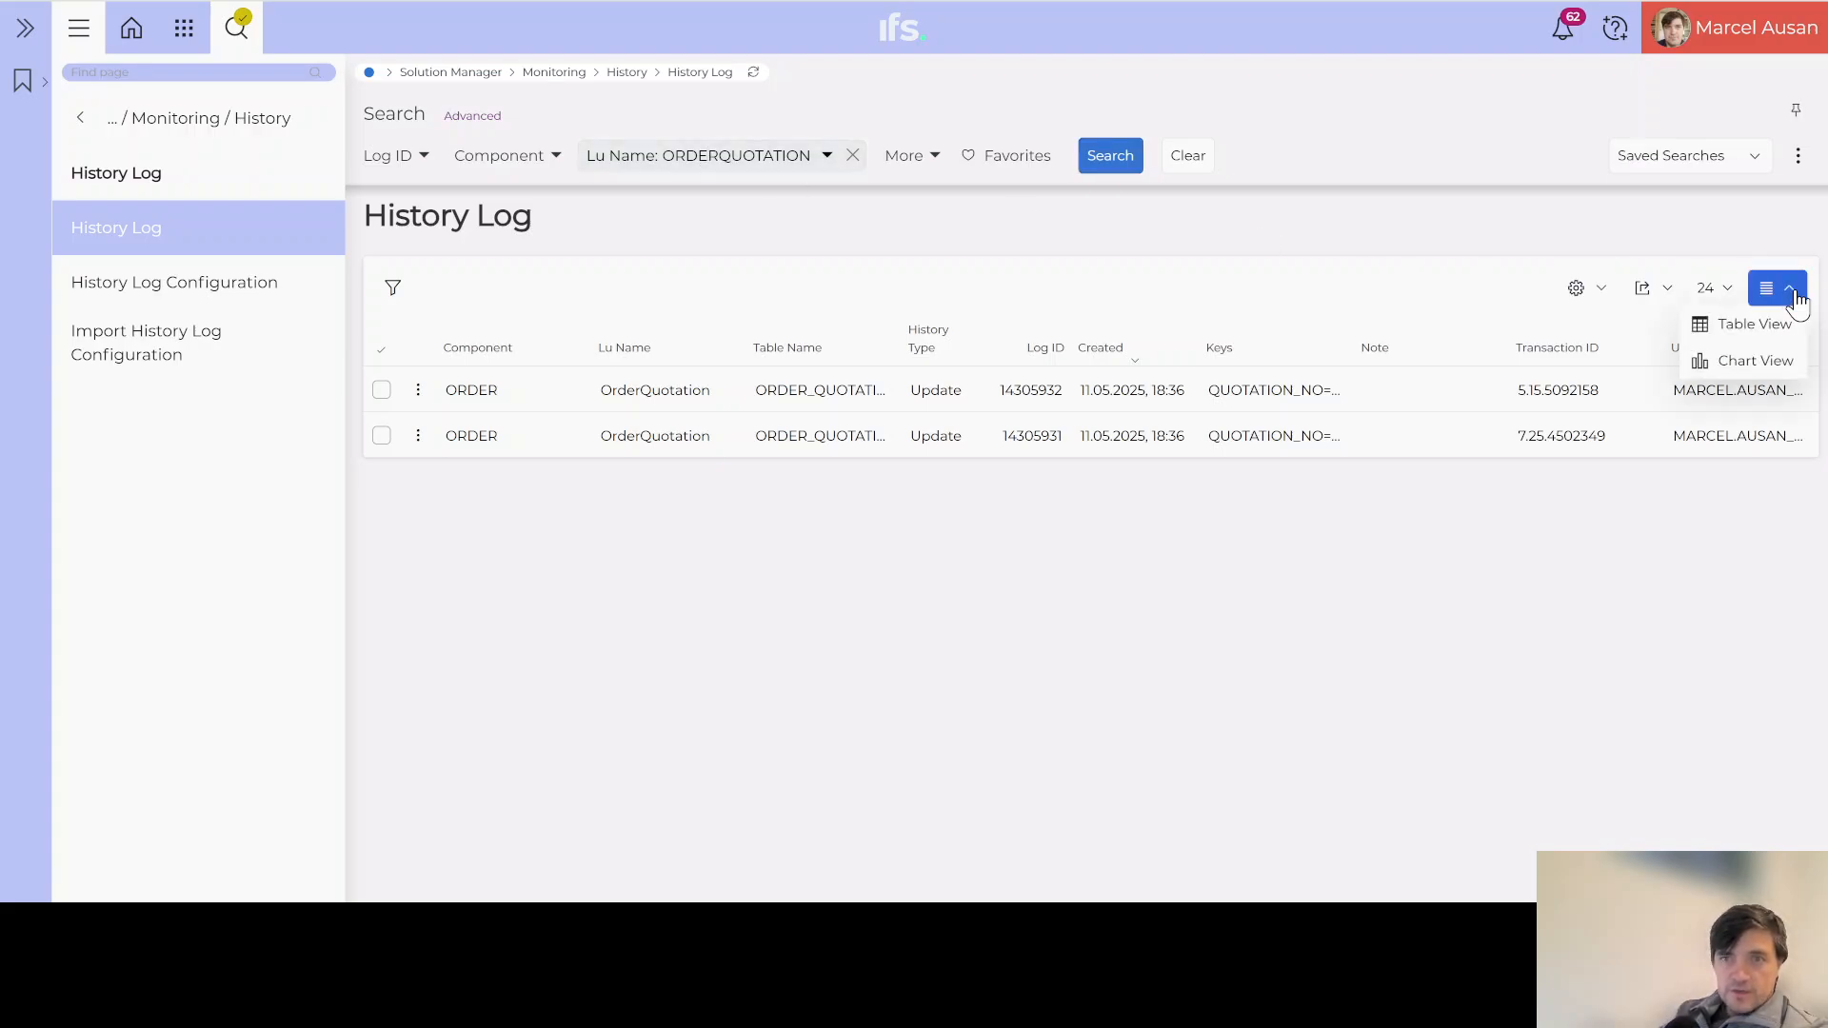
{"action": "left_click", "coordinate": [1730, 333]}
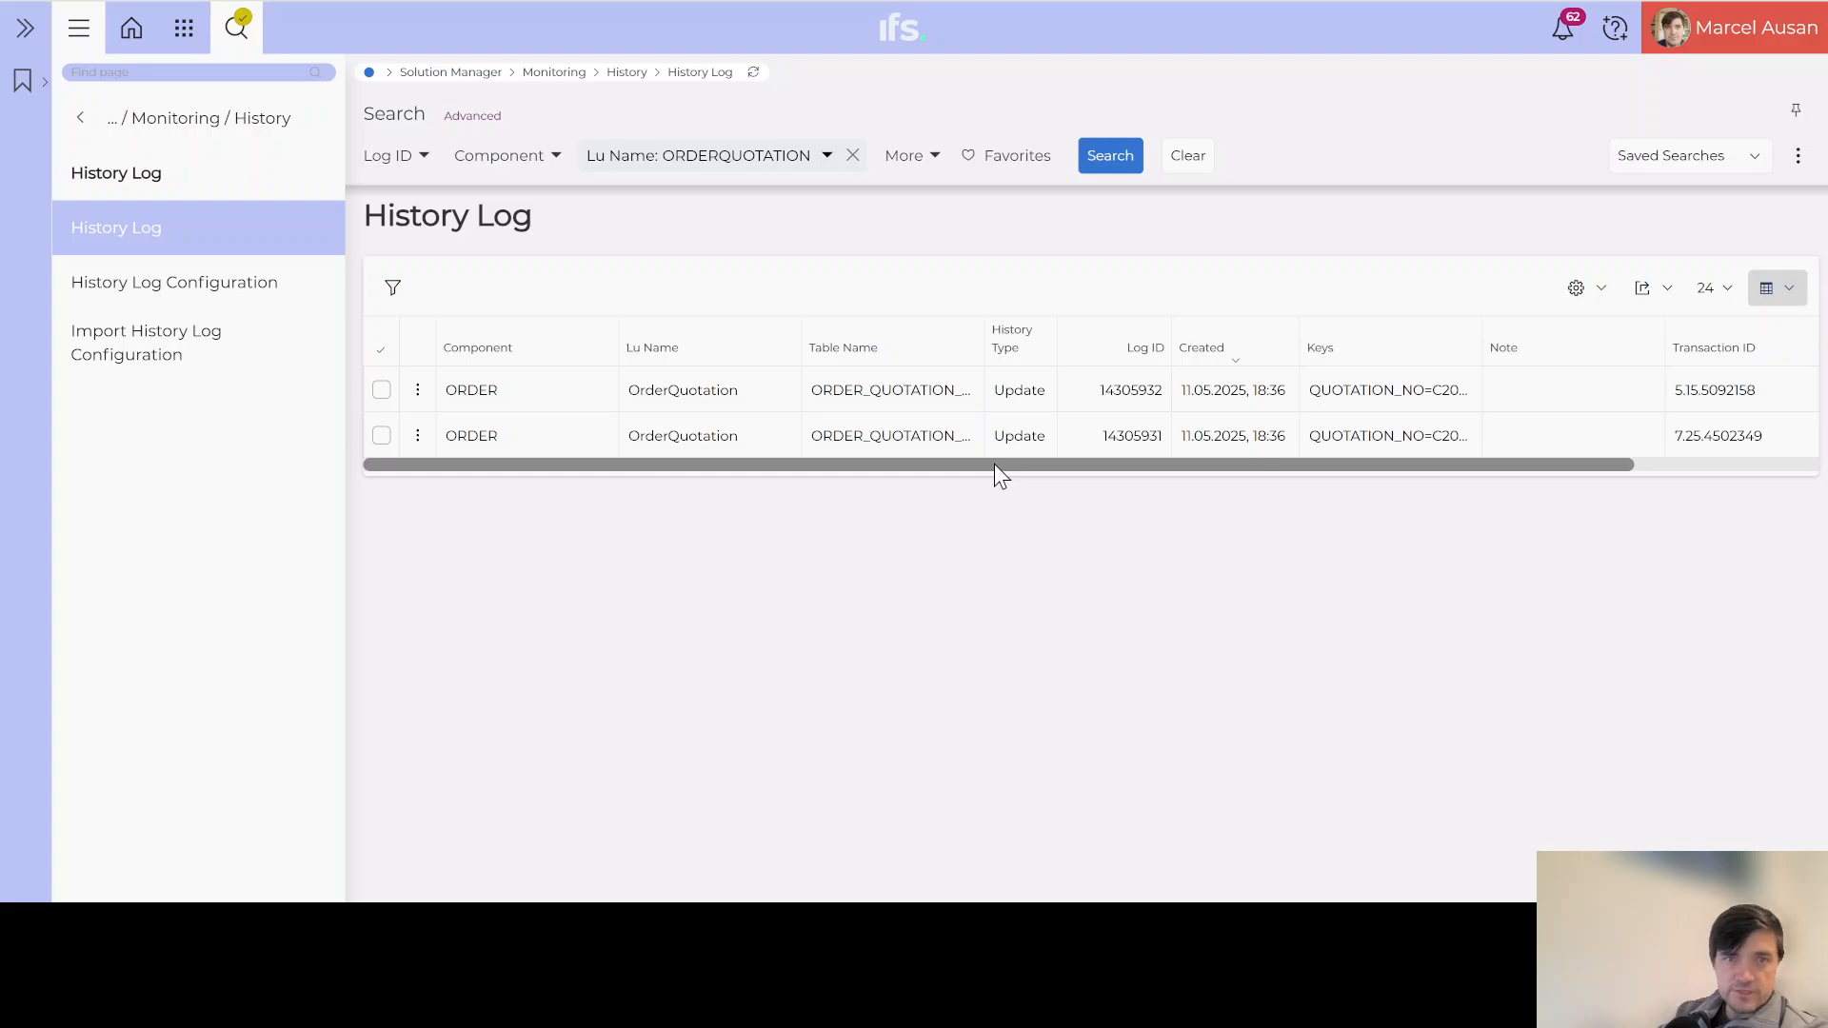
{"action": "left_click_drag", "start_coordinate": [994, 464], "coordinate": [1103, 465]}
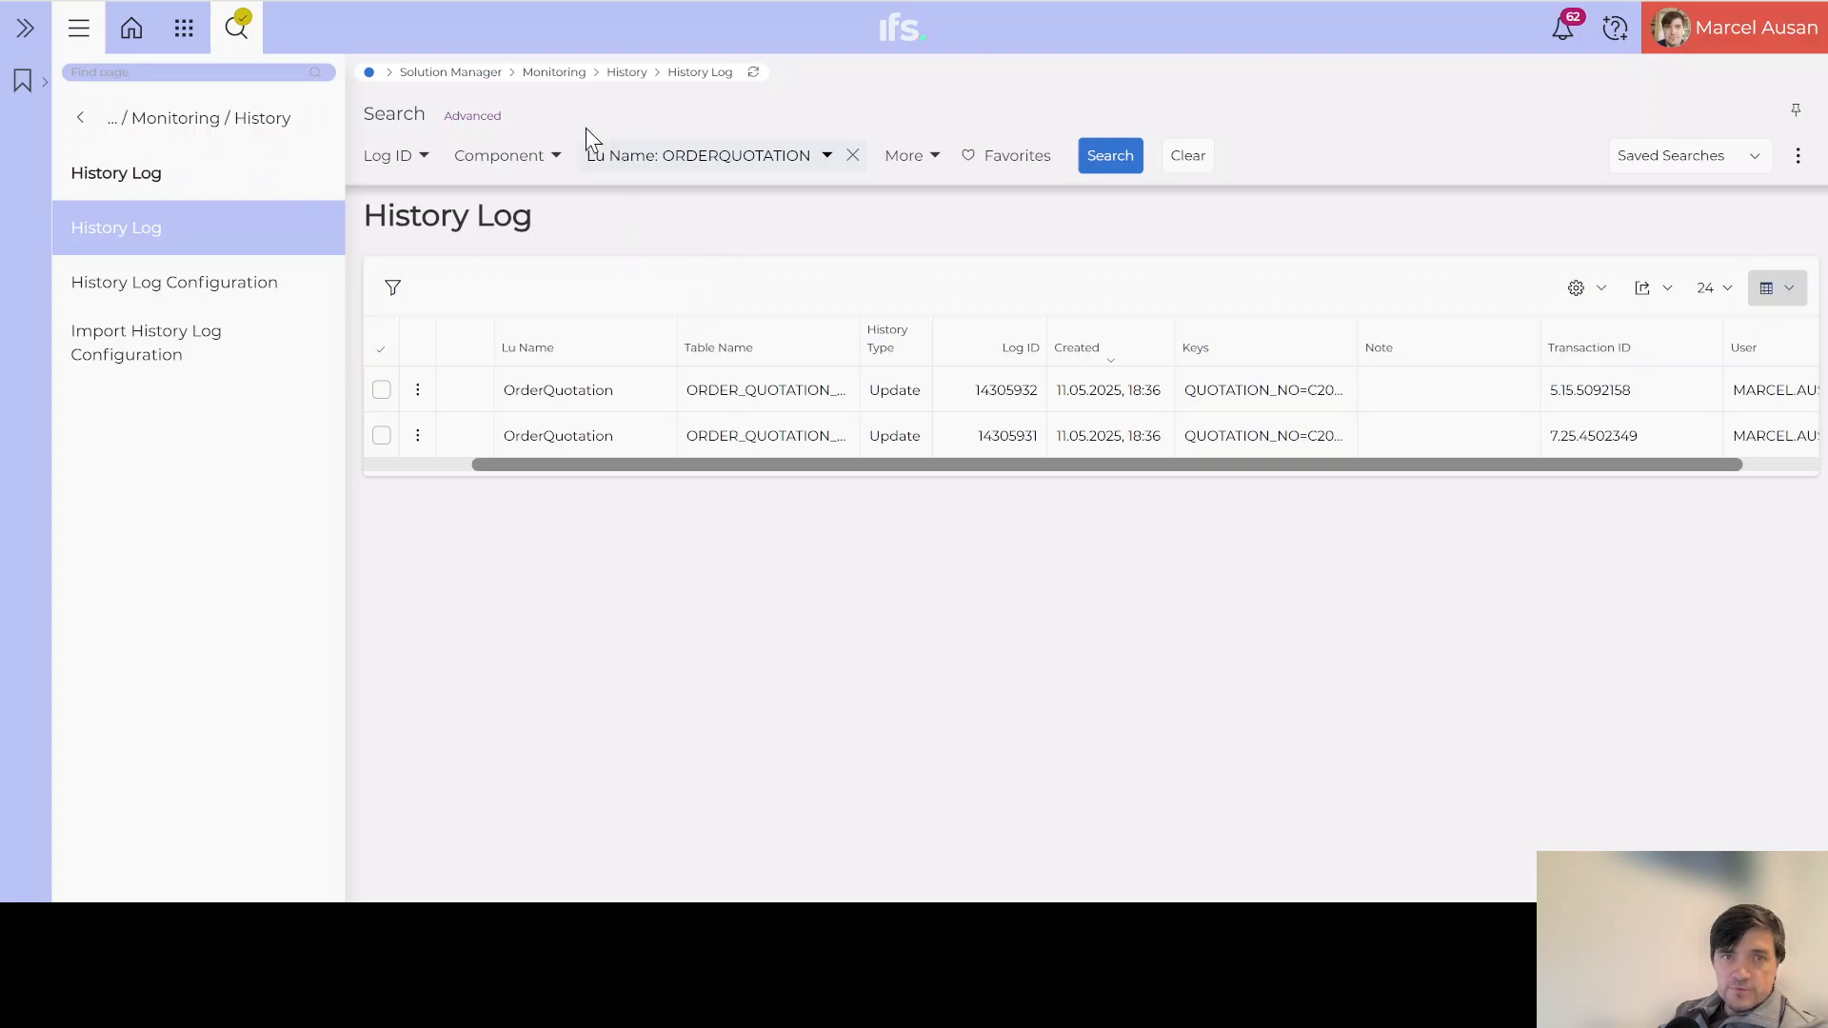
{"action": "left_click_drag", "start_coordinate": [838, 468], "coordinate": [947, 470]}
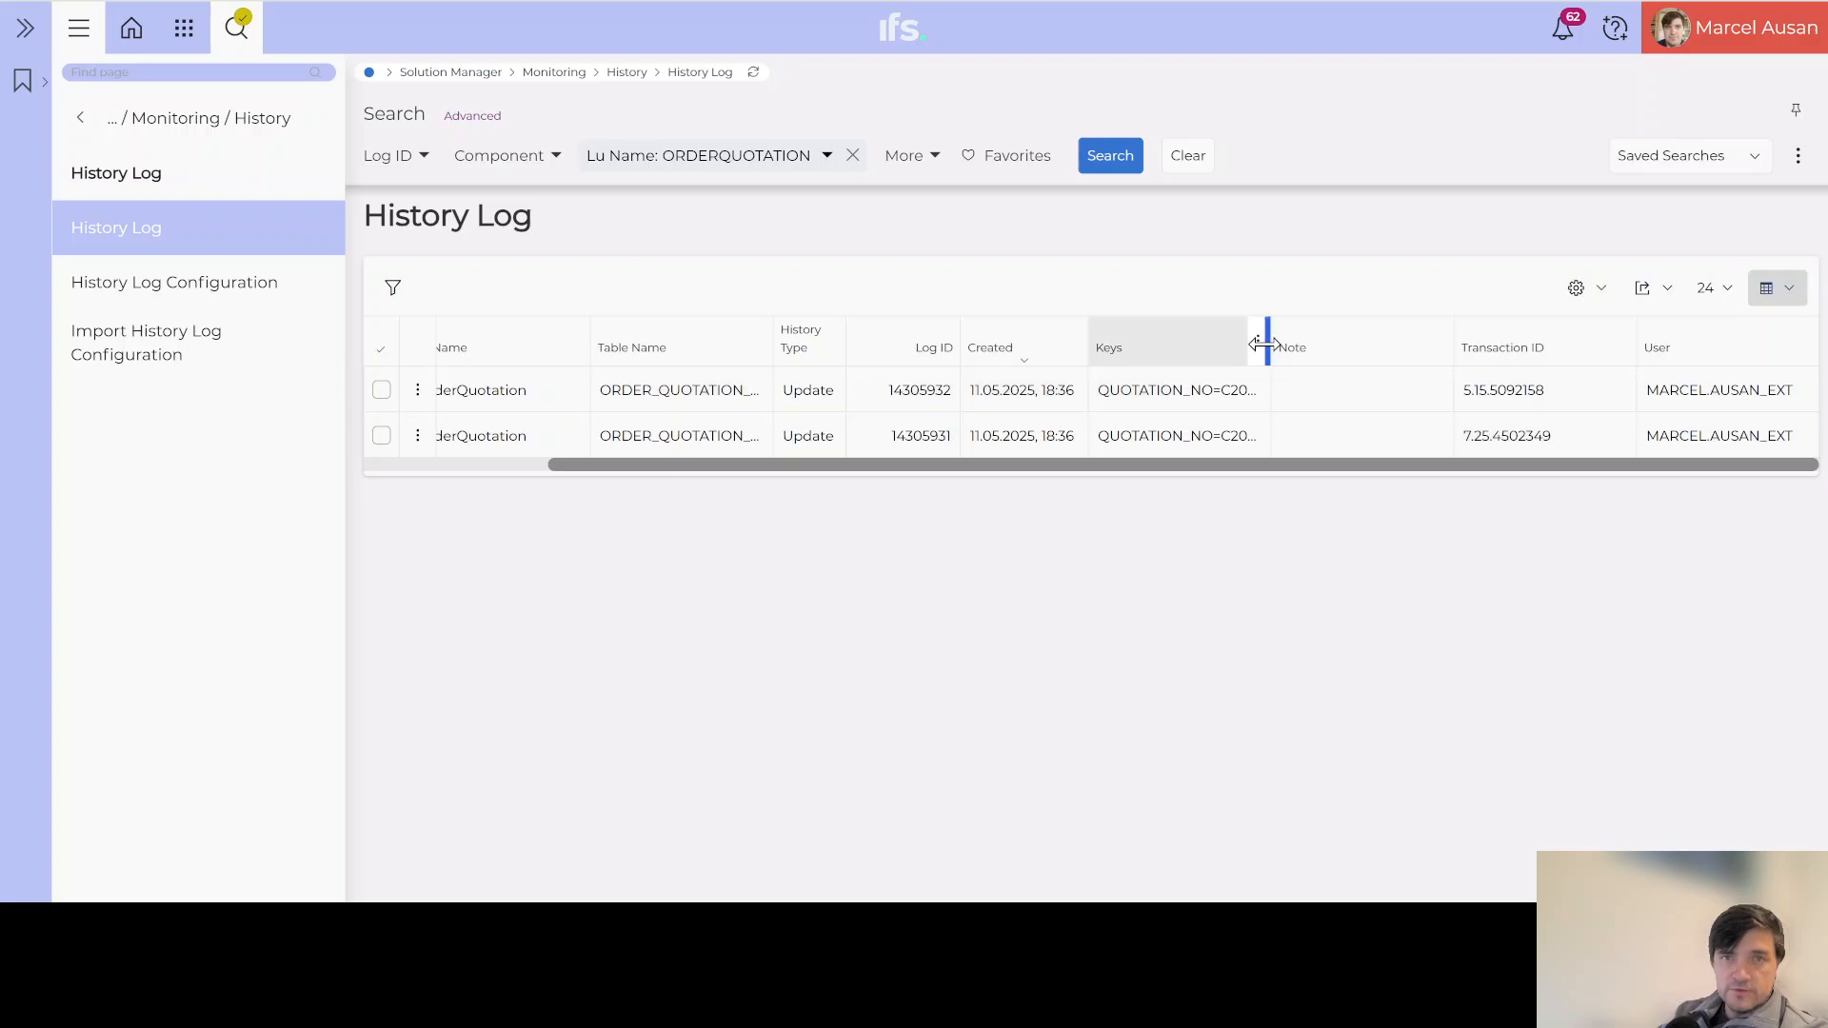
{"action": "left_click_drag", "start_coordinate": [1272, 349], "coordinate": [1406, 333]}
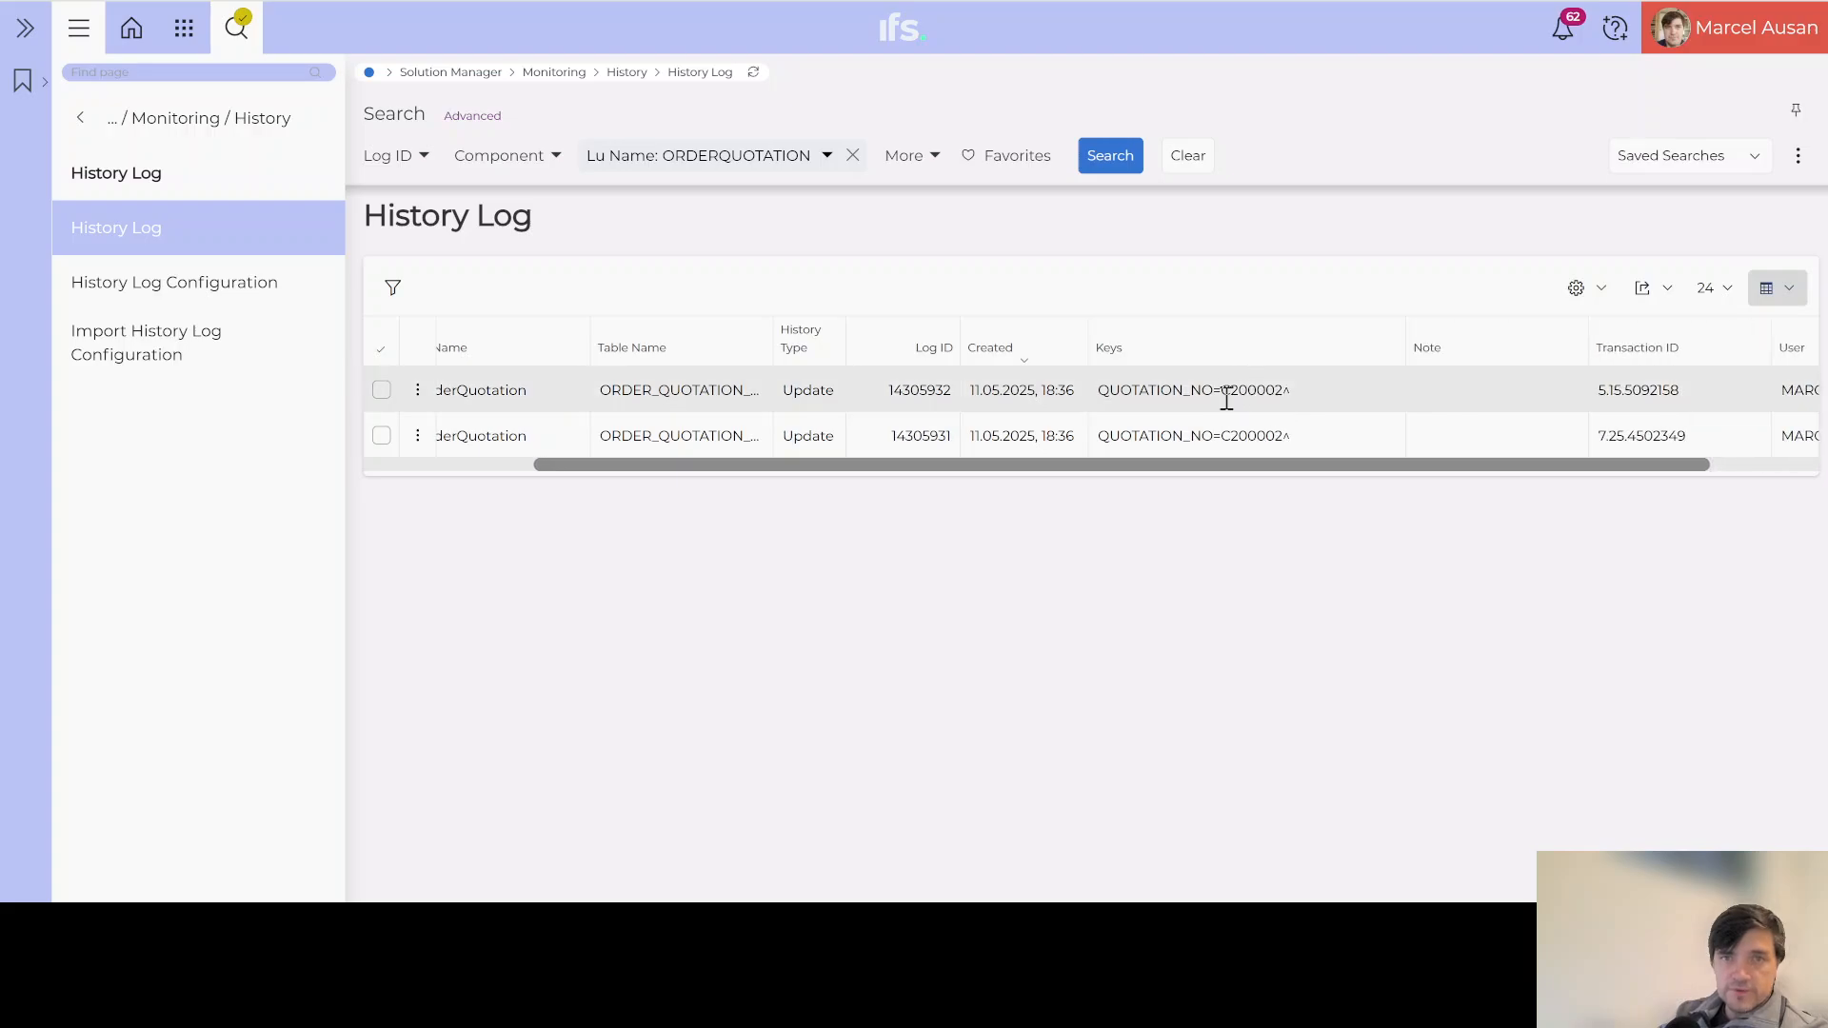
{"action": "left_click_drag", "start_coordinate": [1226, 391], "coordinate": [1281, 385]}
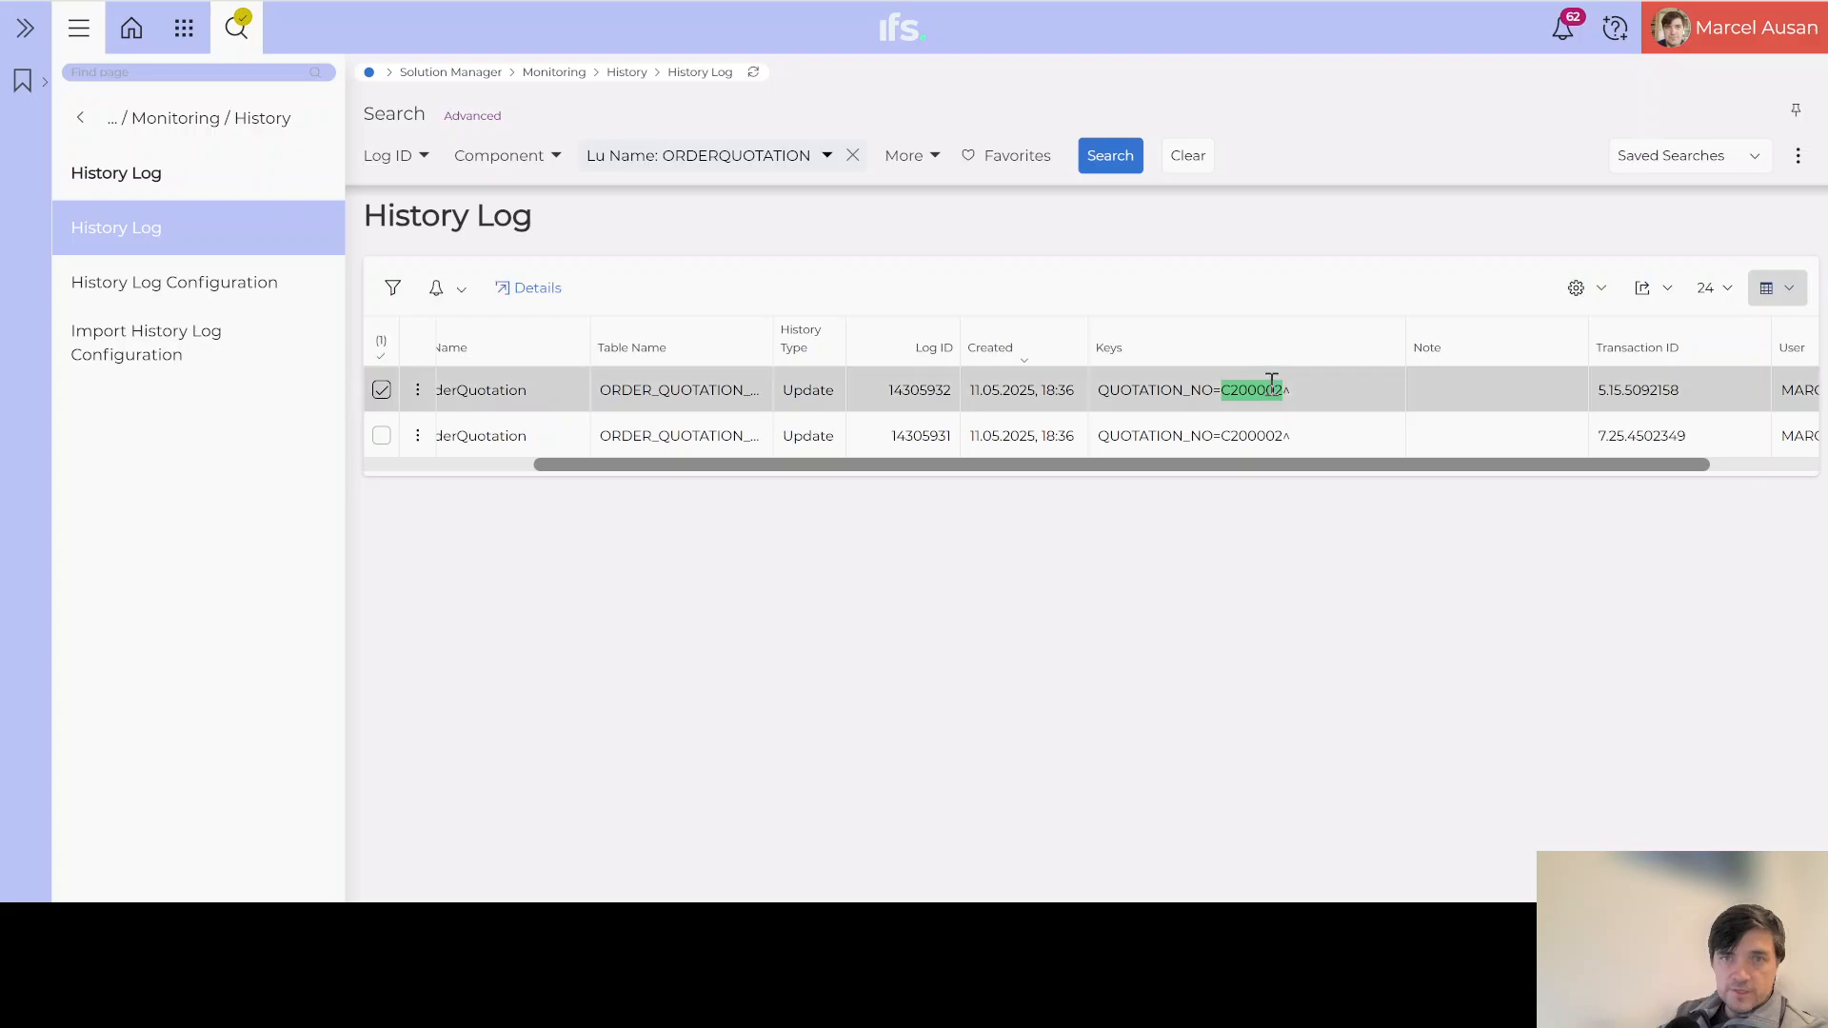
{"action": "left_click_drag", "start_coordinate": [1179, 467], "coordinate": [716, 473]}
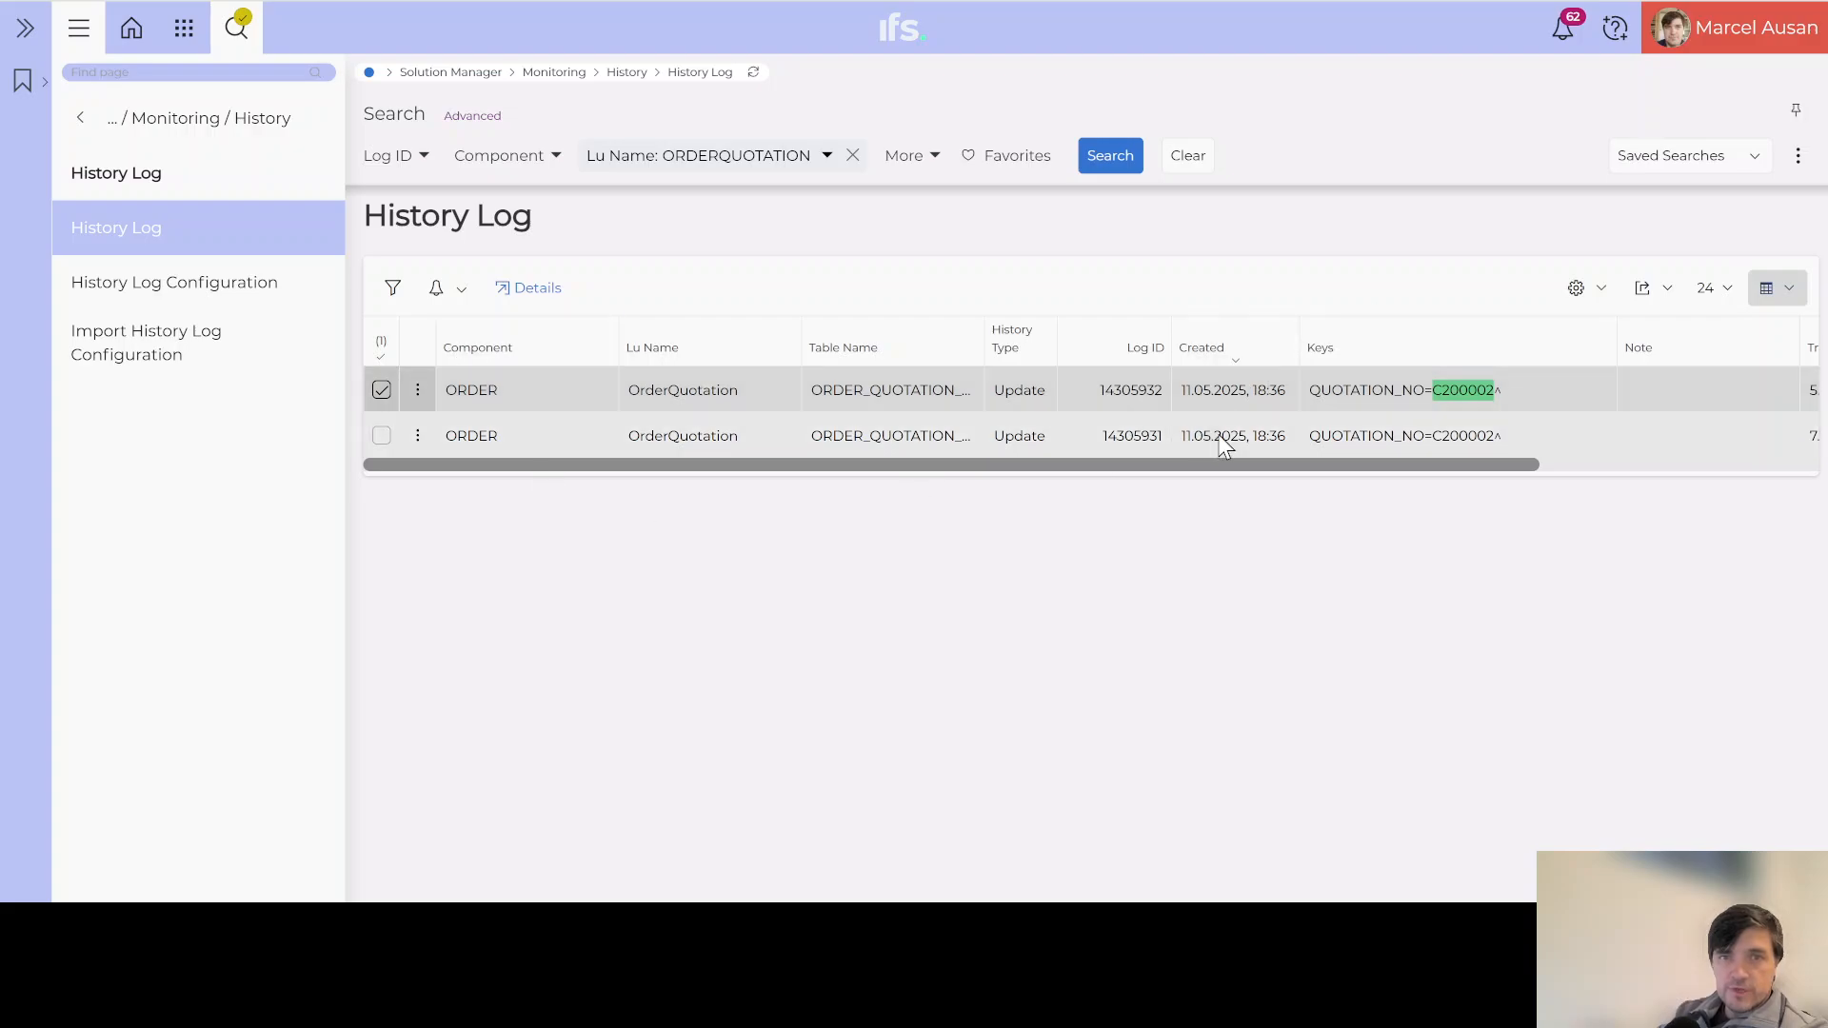
{"action": "left_click_drag", "start_coordinate": [1087, 465], "coordinate": [992, 490]}
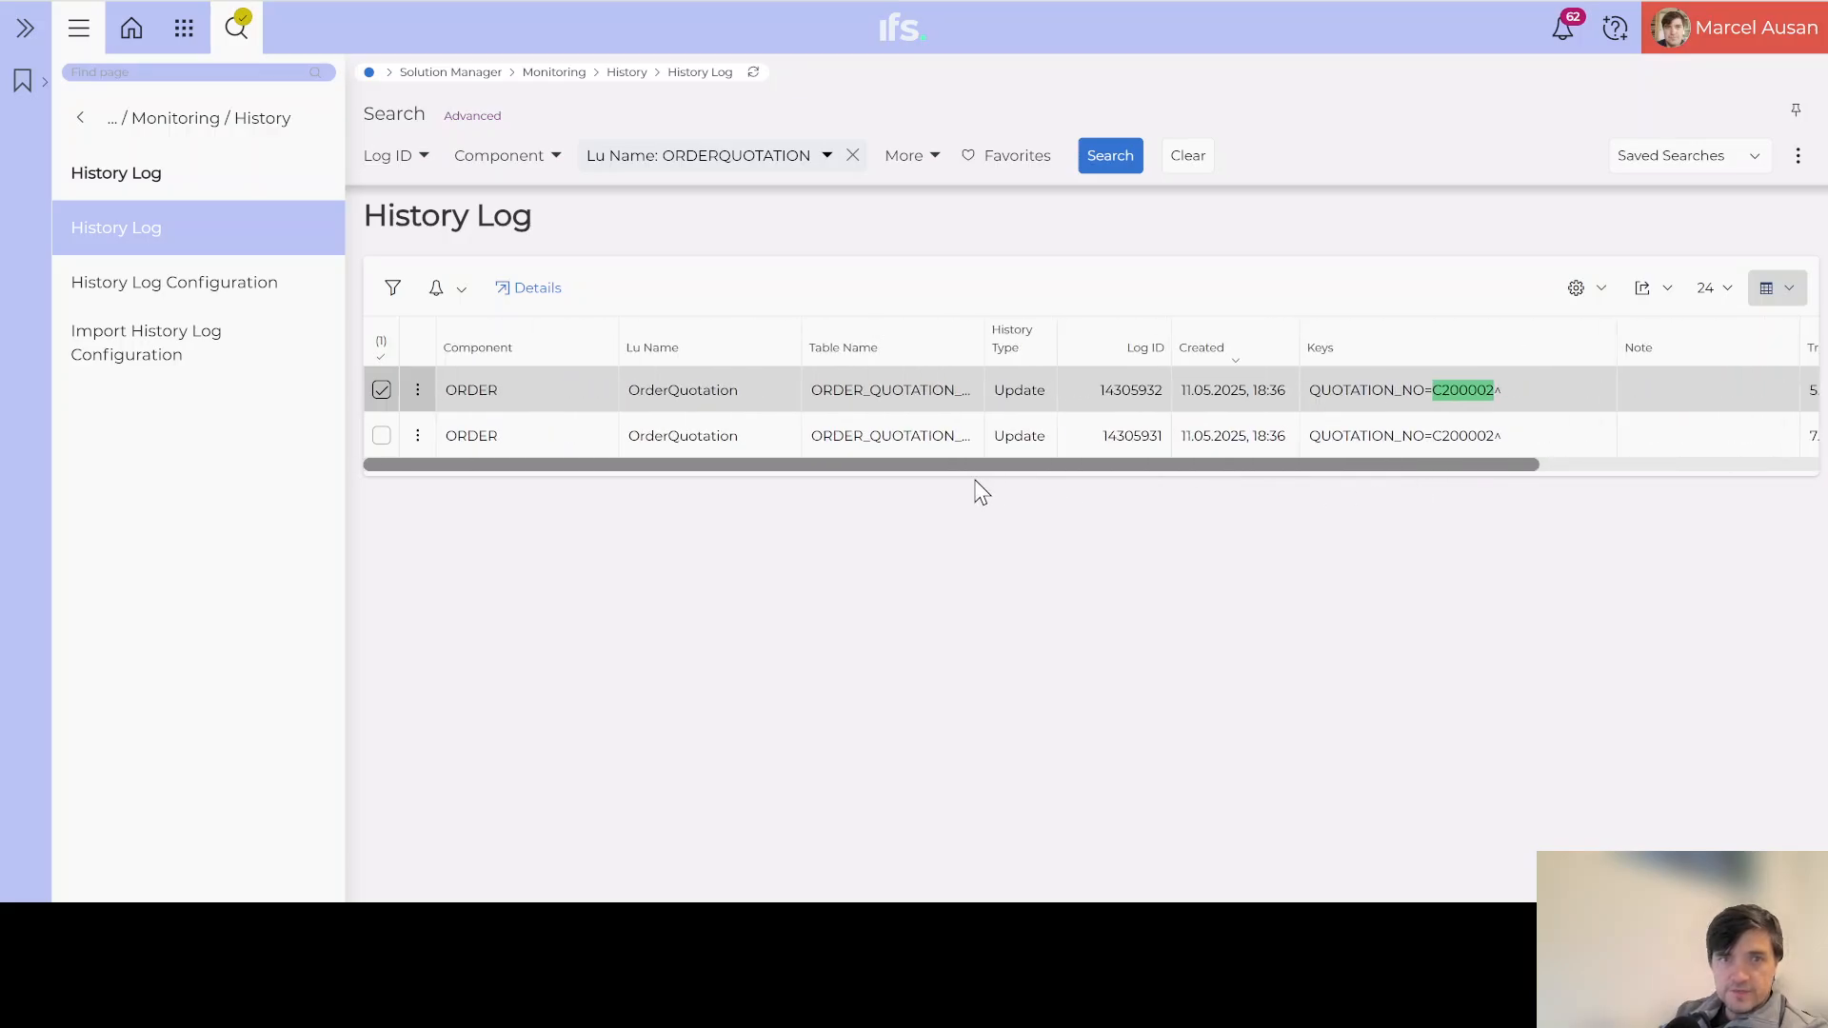
{"action": "left_click_drag", "start_coordinate": [1436, 466], "coordinate": [1685, 455]}
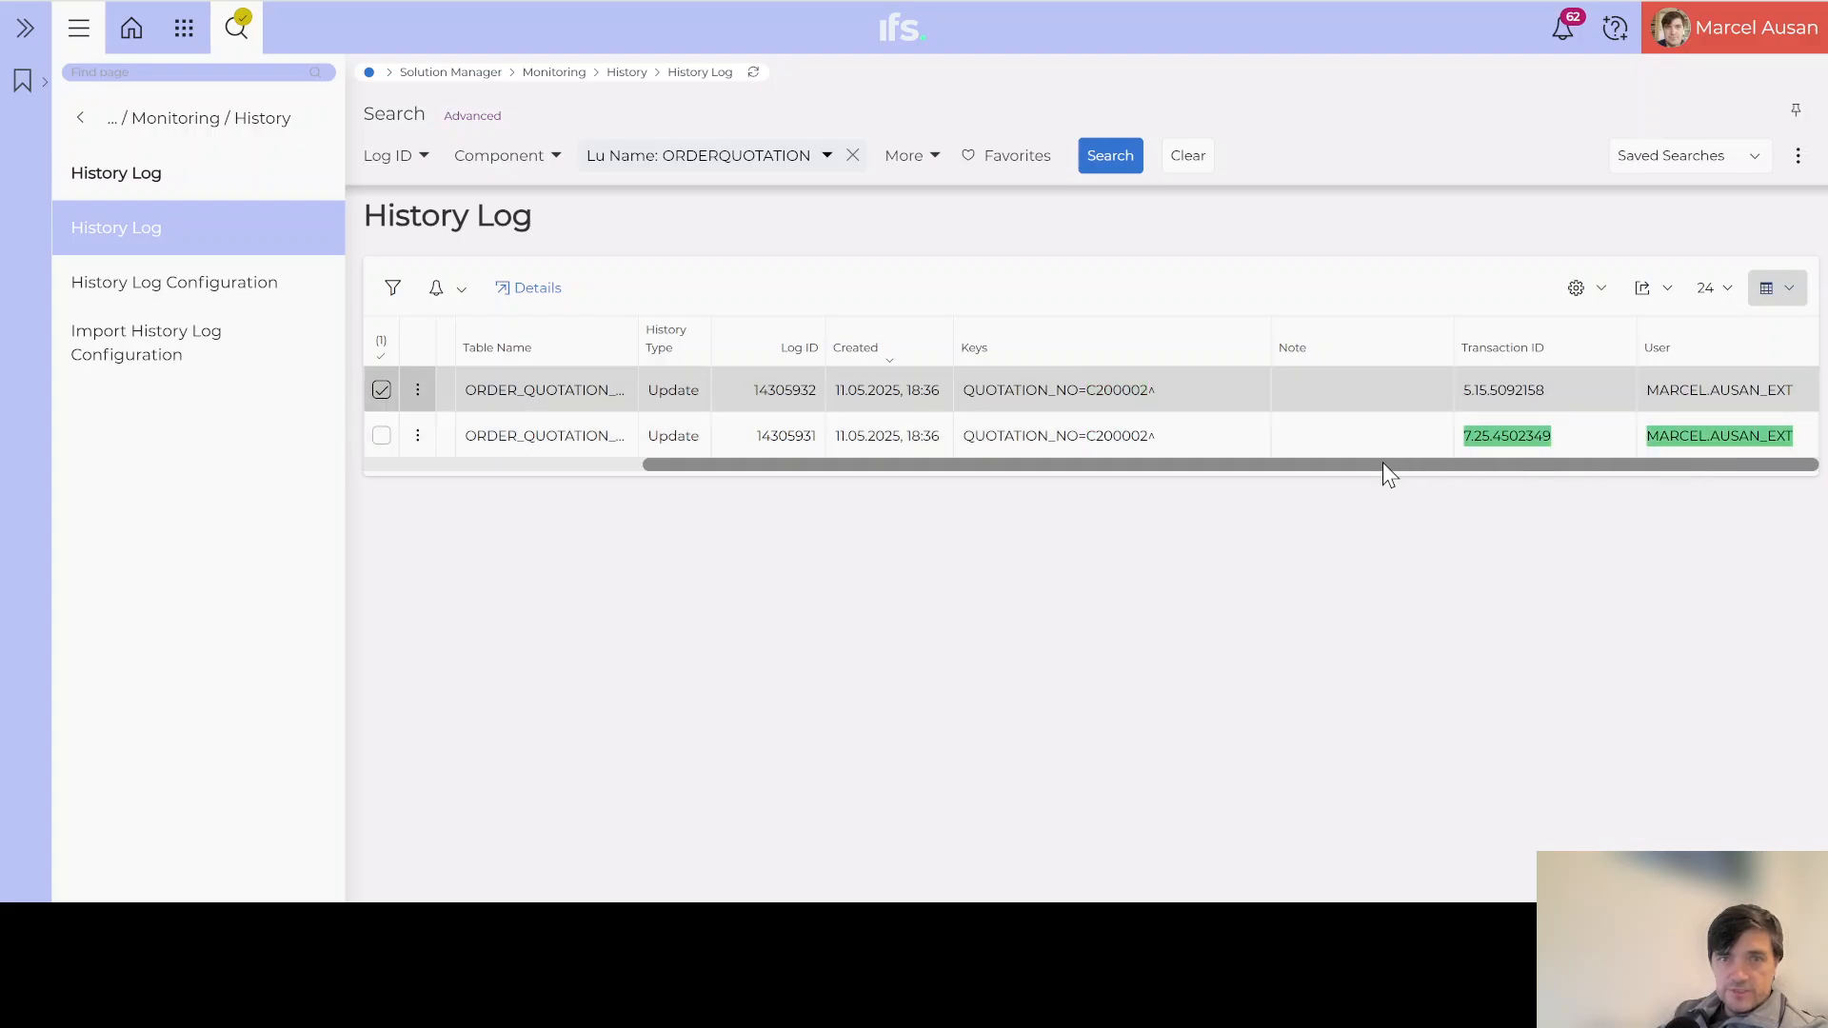
{"action": "left_click_drag", "start_coordinate": [1380, 463], "coordinate": [1030, 468]}
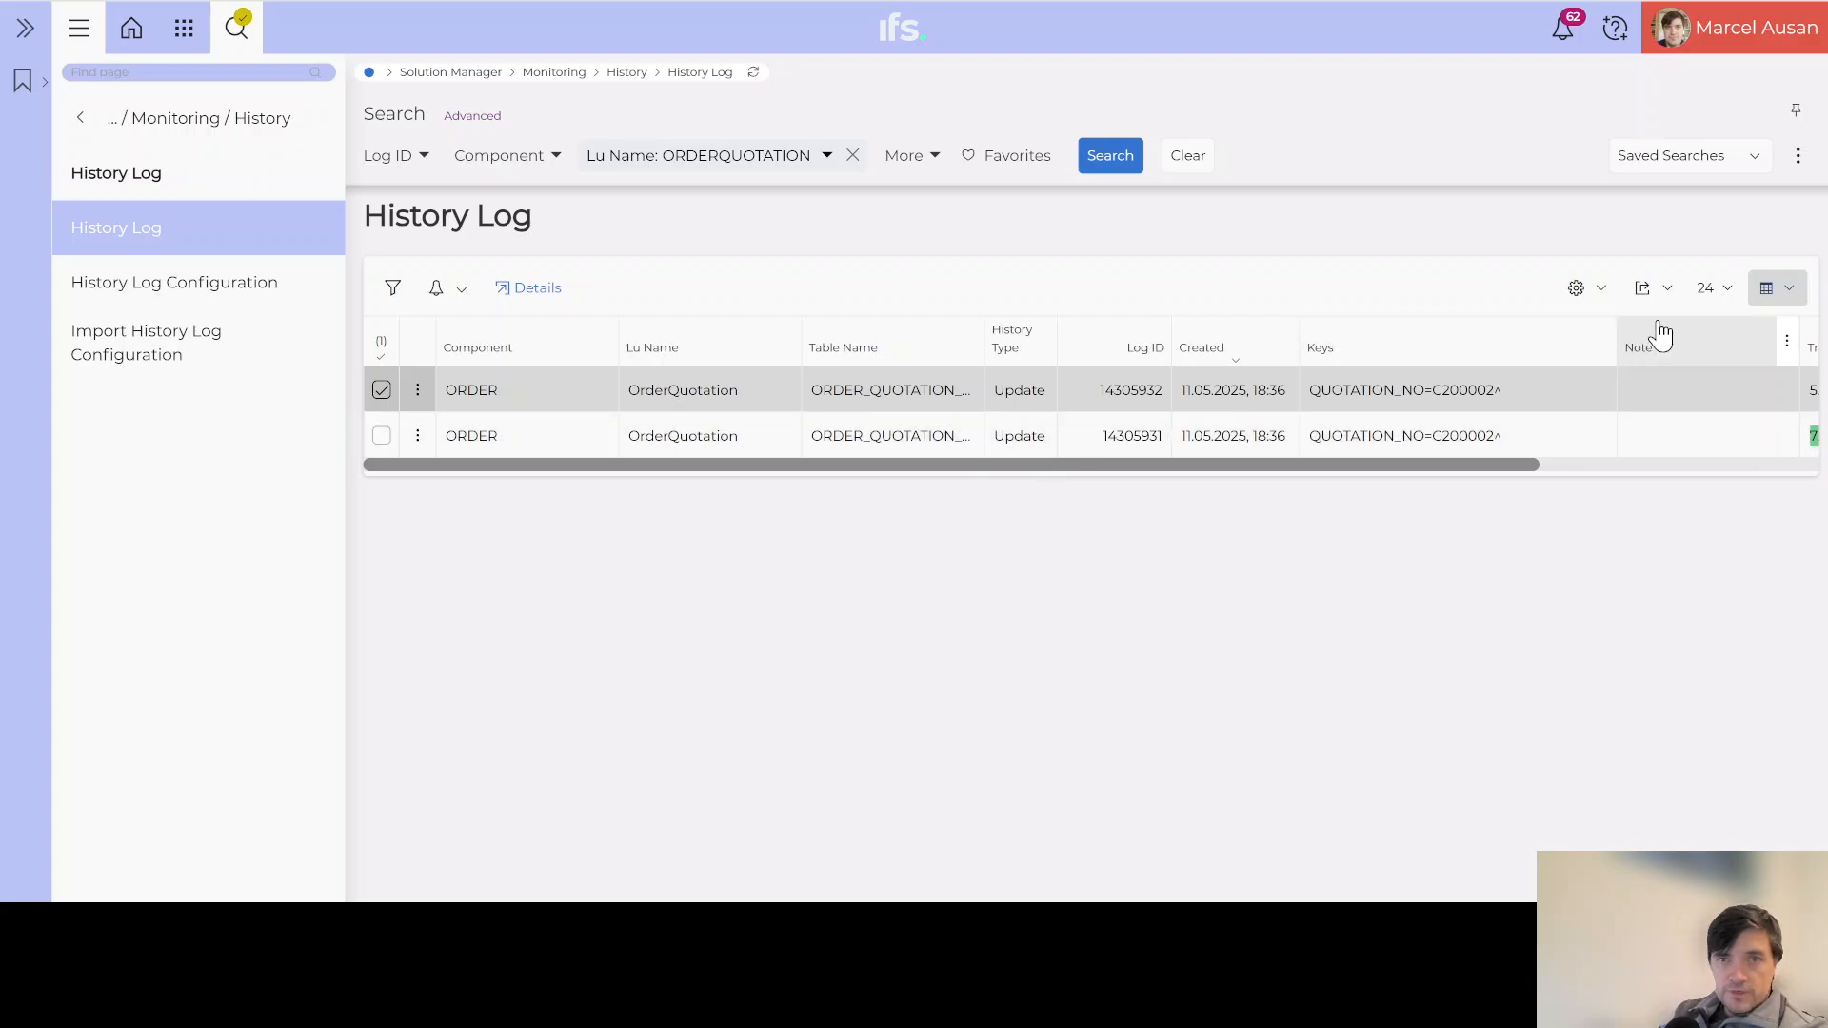
Step: Close the table view settings and open the details of log entry 14305932
{"action": "left_click", "coordinate": [1609, 293]}
{"action": "left_click", "coordinate": [1599, 321]}
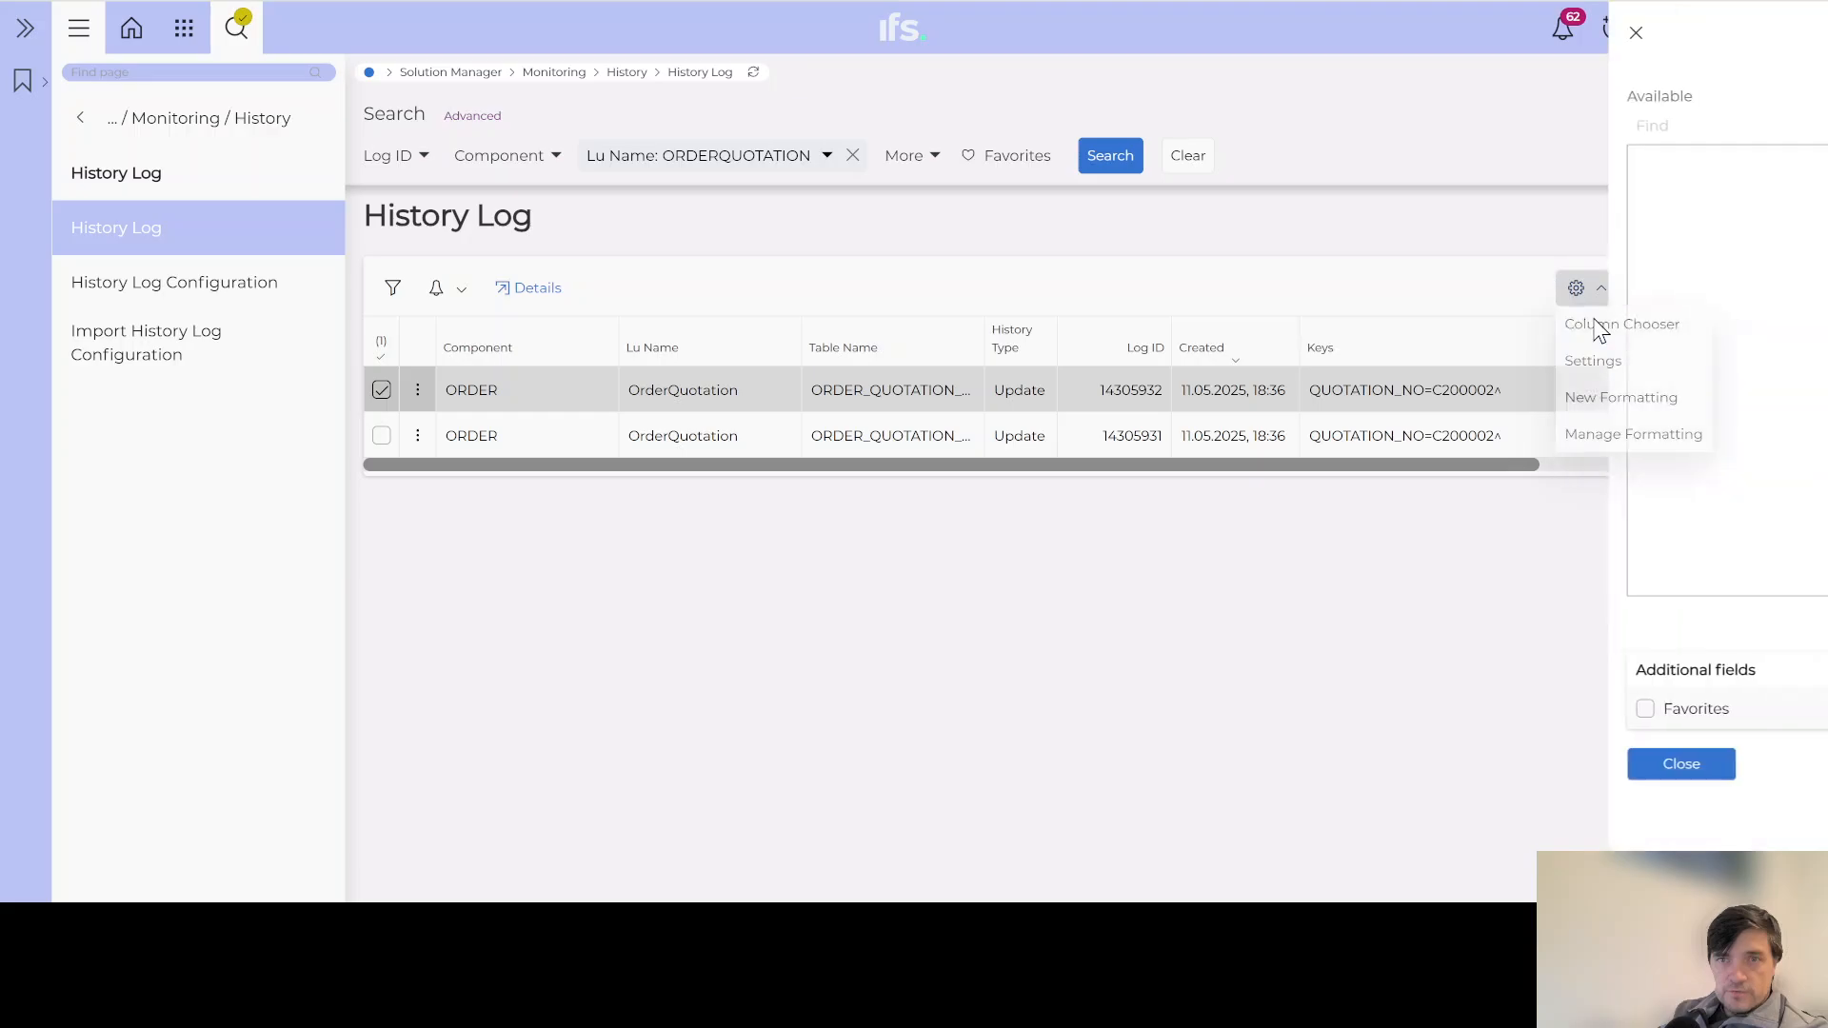
{"action": "left_click", "coordinate": [1104, 762]}
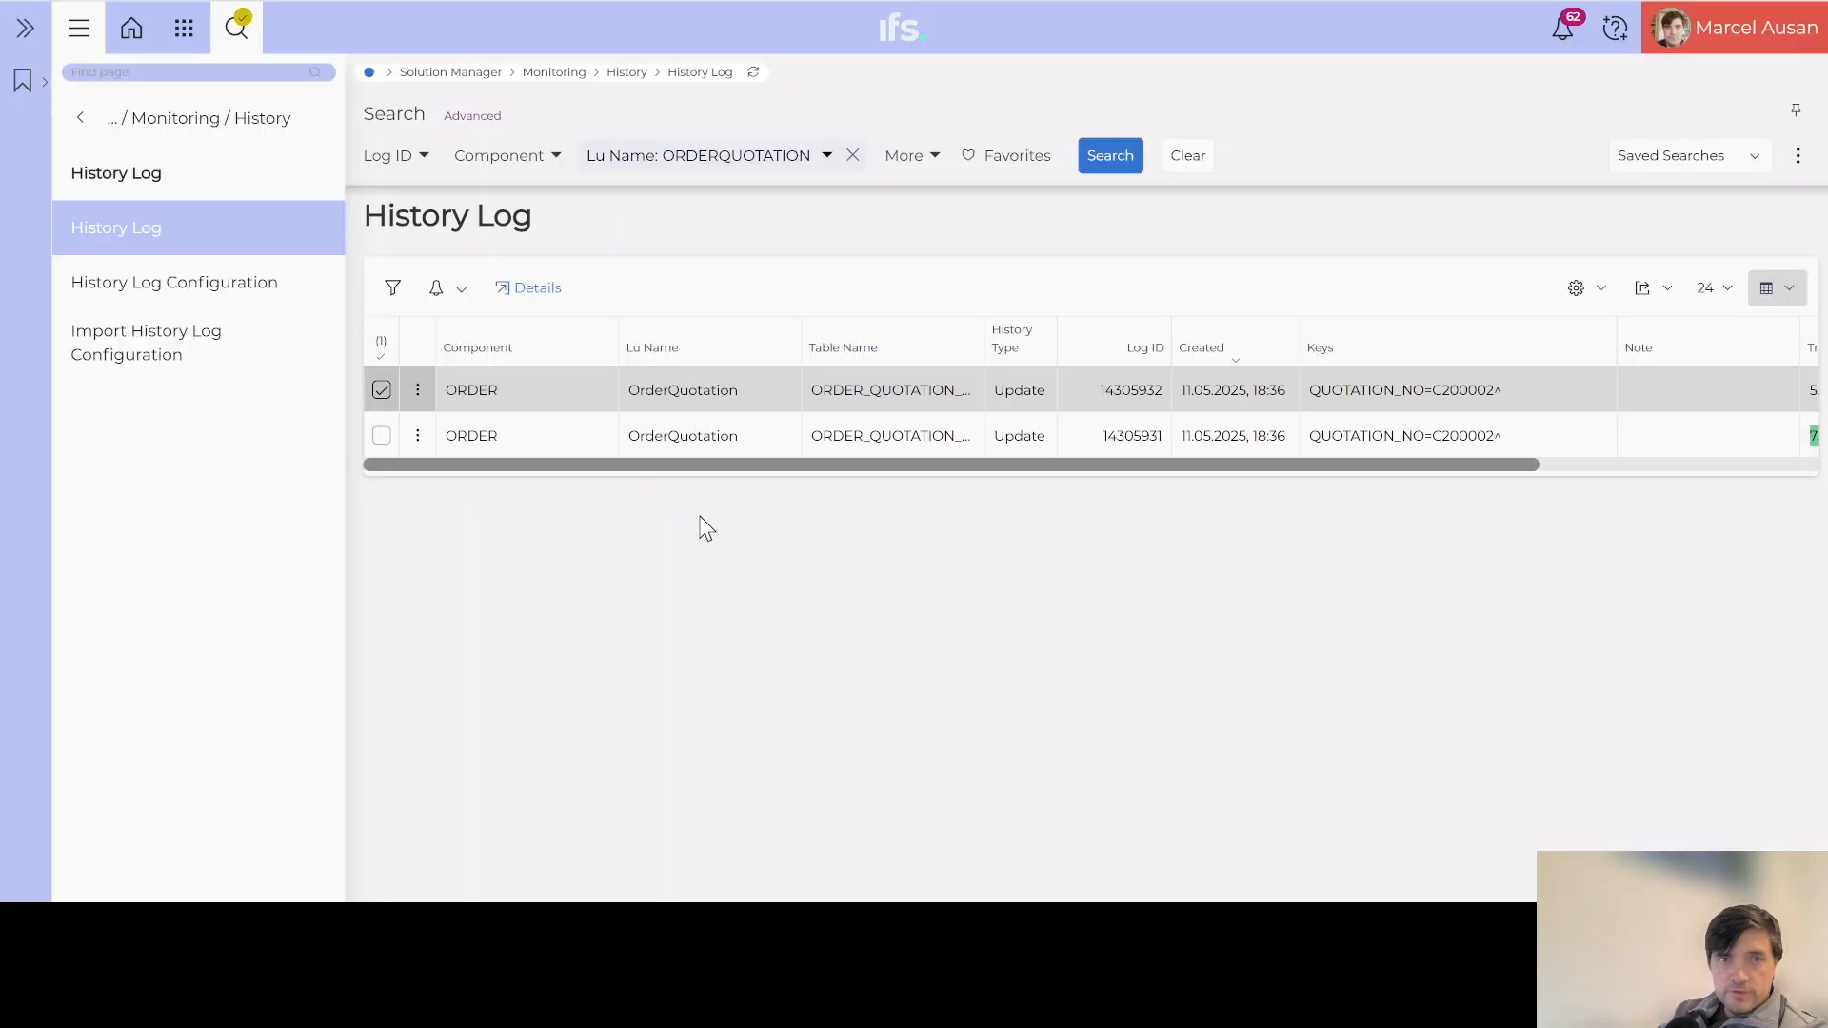
{"action": "left_click", "coordinate": [534, 291]}
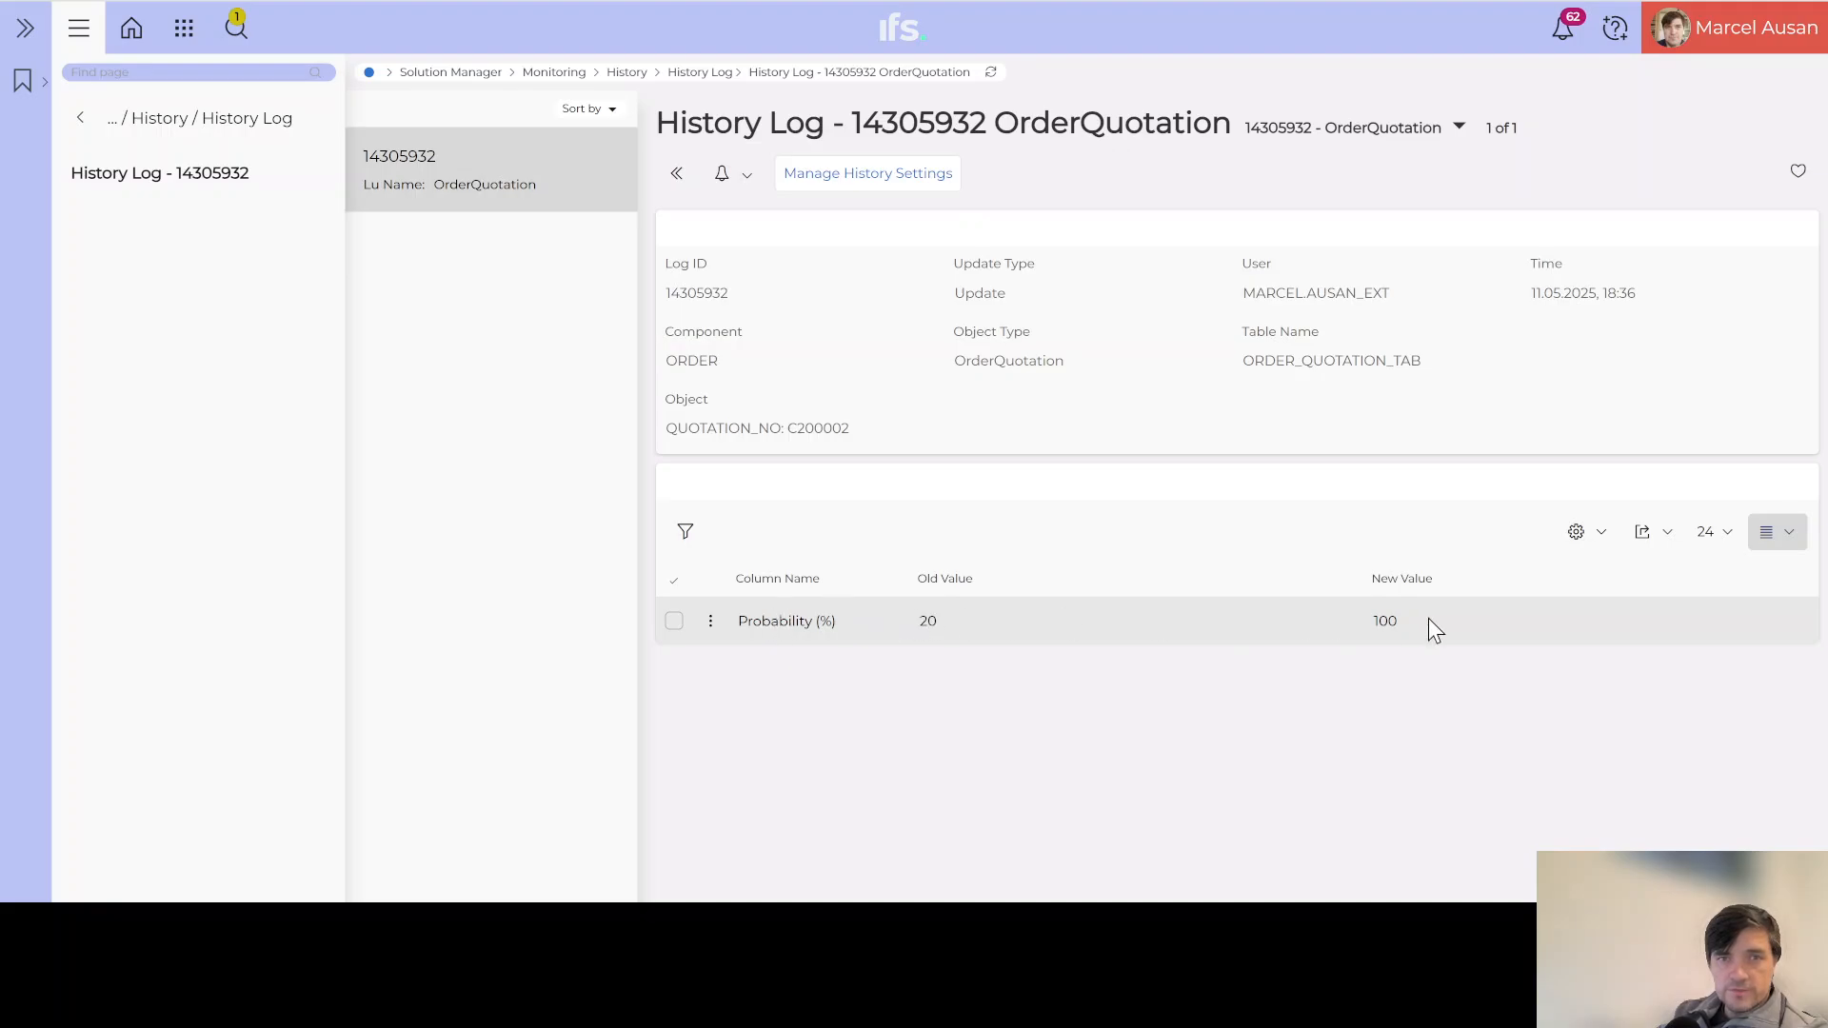
Step: Return to the History Log list and open the details of log entry 14305931 instead
{"action": "key", "text": "alt+Left"}
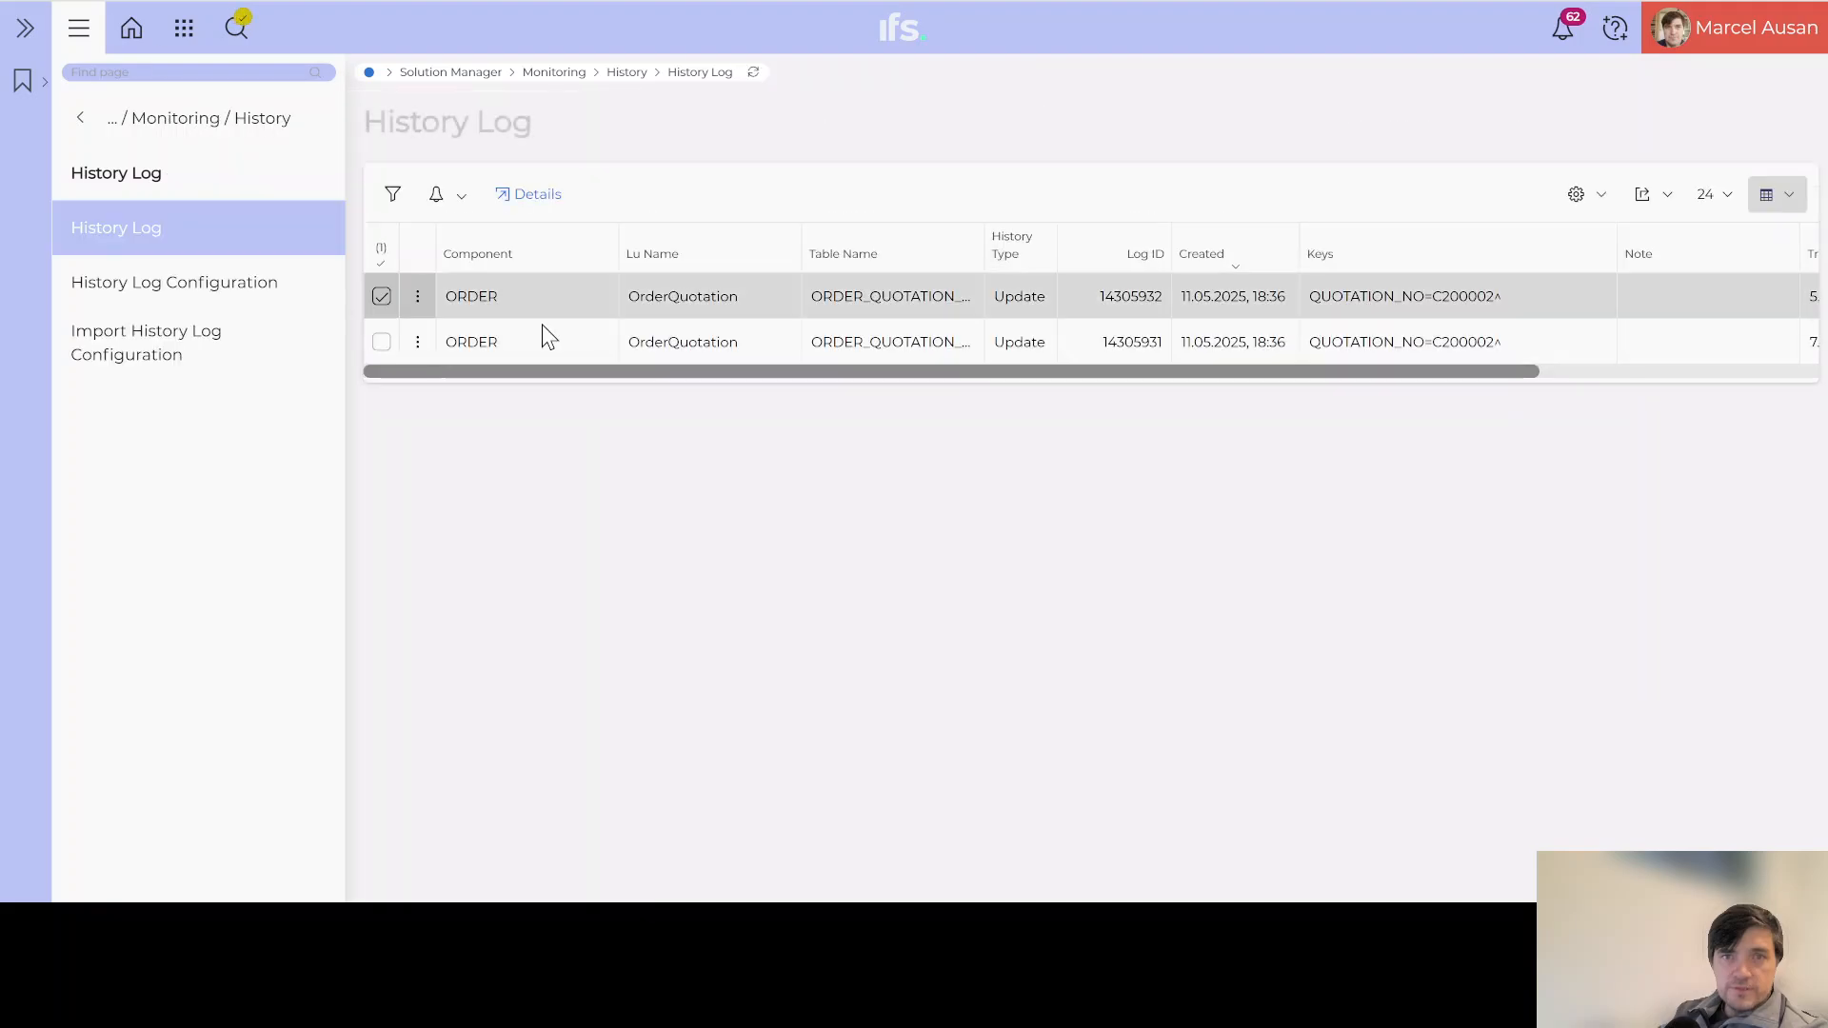
{"action": "left_click", "coordinate": [382, 301]}
{"action": "left_click", "coordinate": [381, 342]}
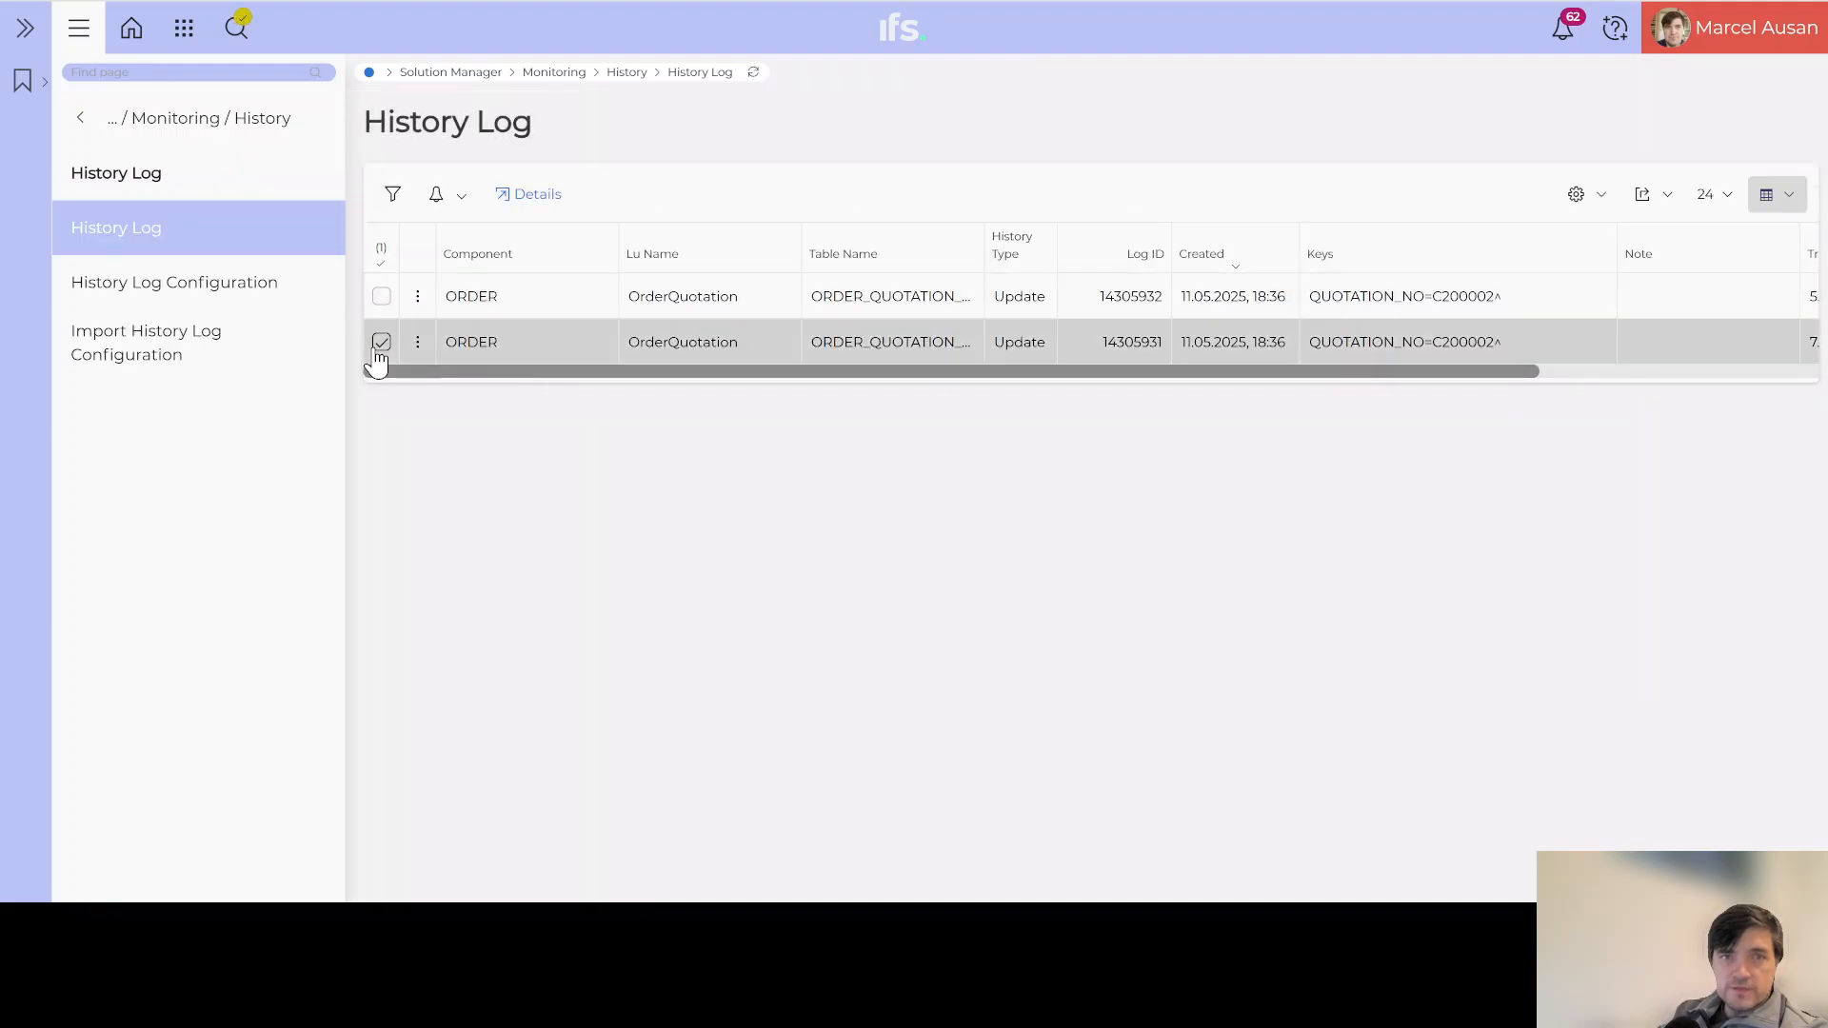
{"action": "left_click", "coordinate": [539, 196]}
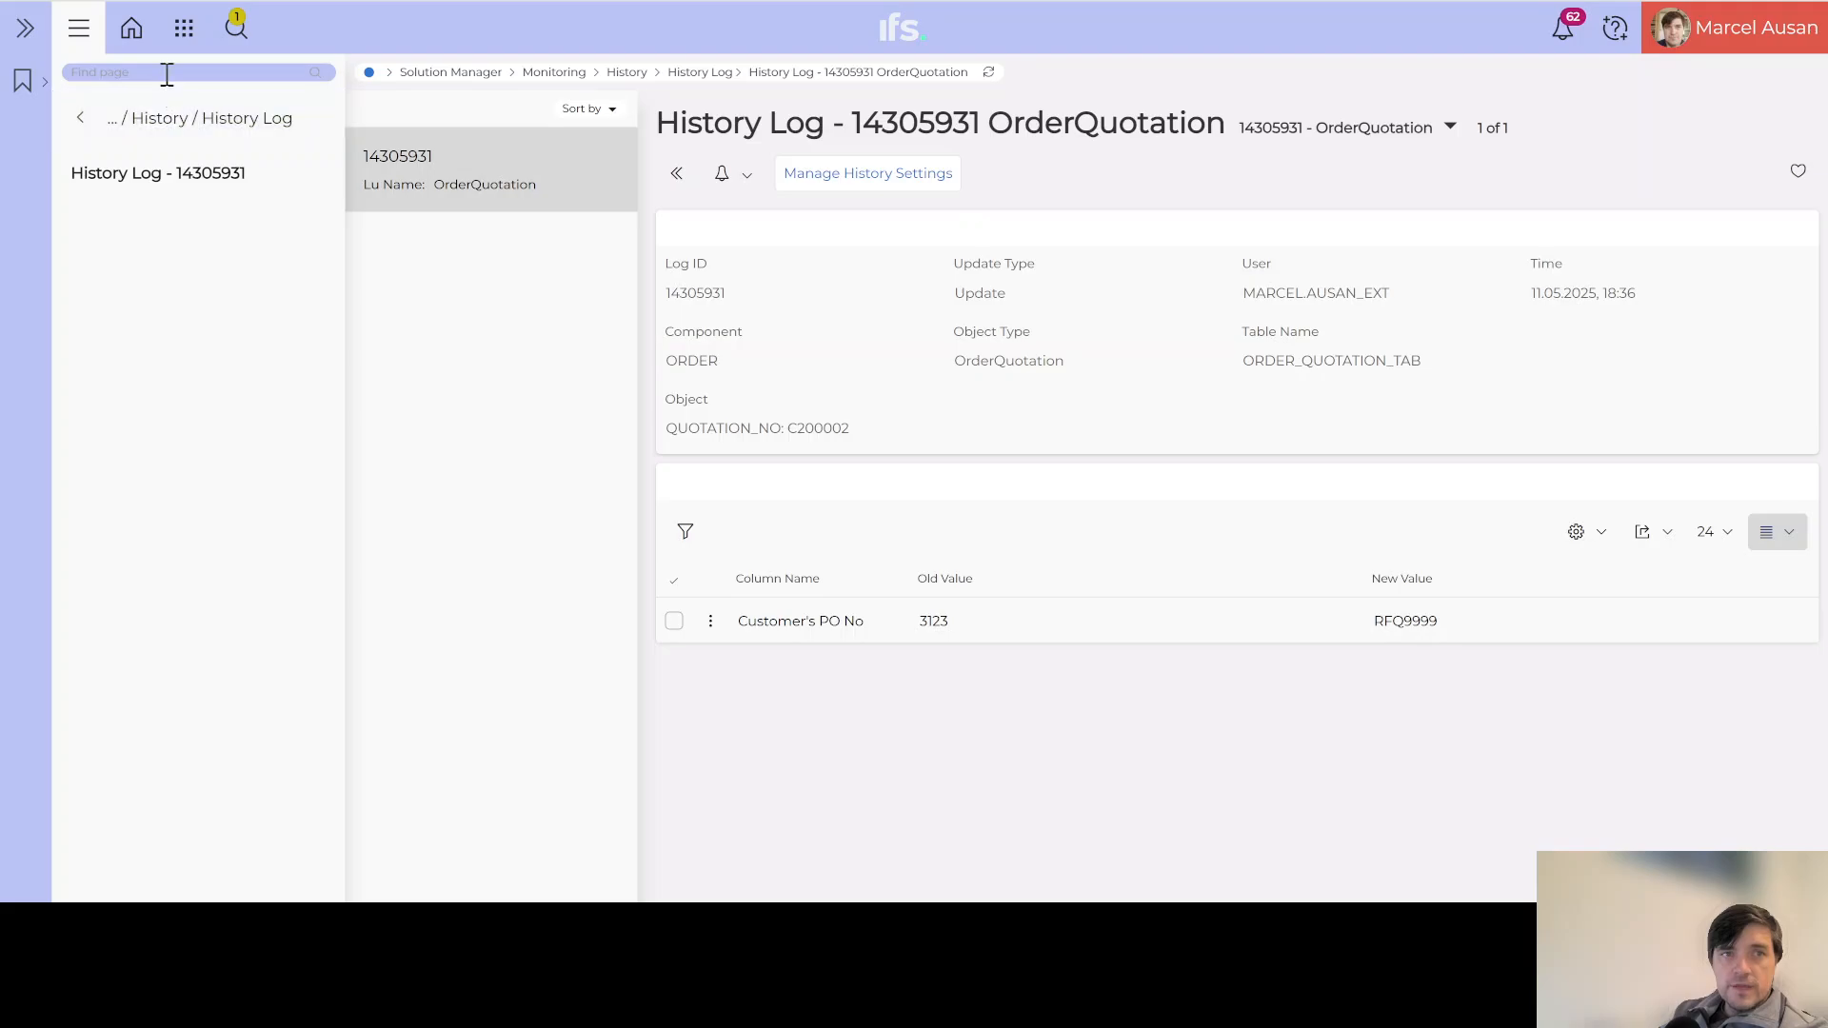
Step: Search the pages for 'quick rep' and open Quick Reports
{"action": "type", "text": "qu"}
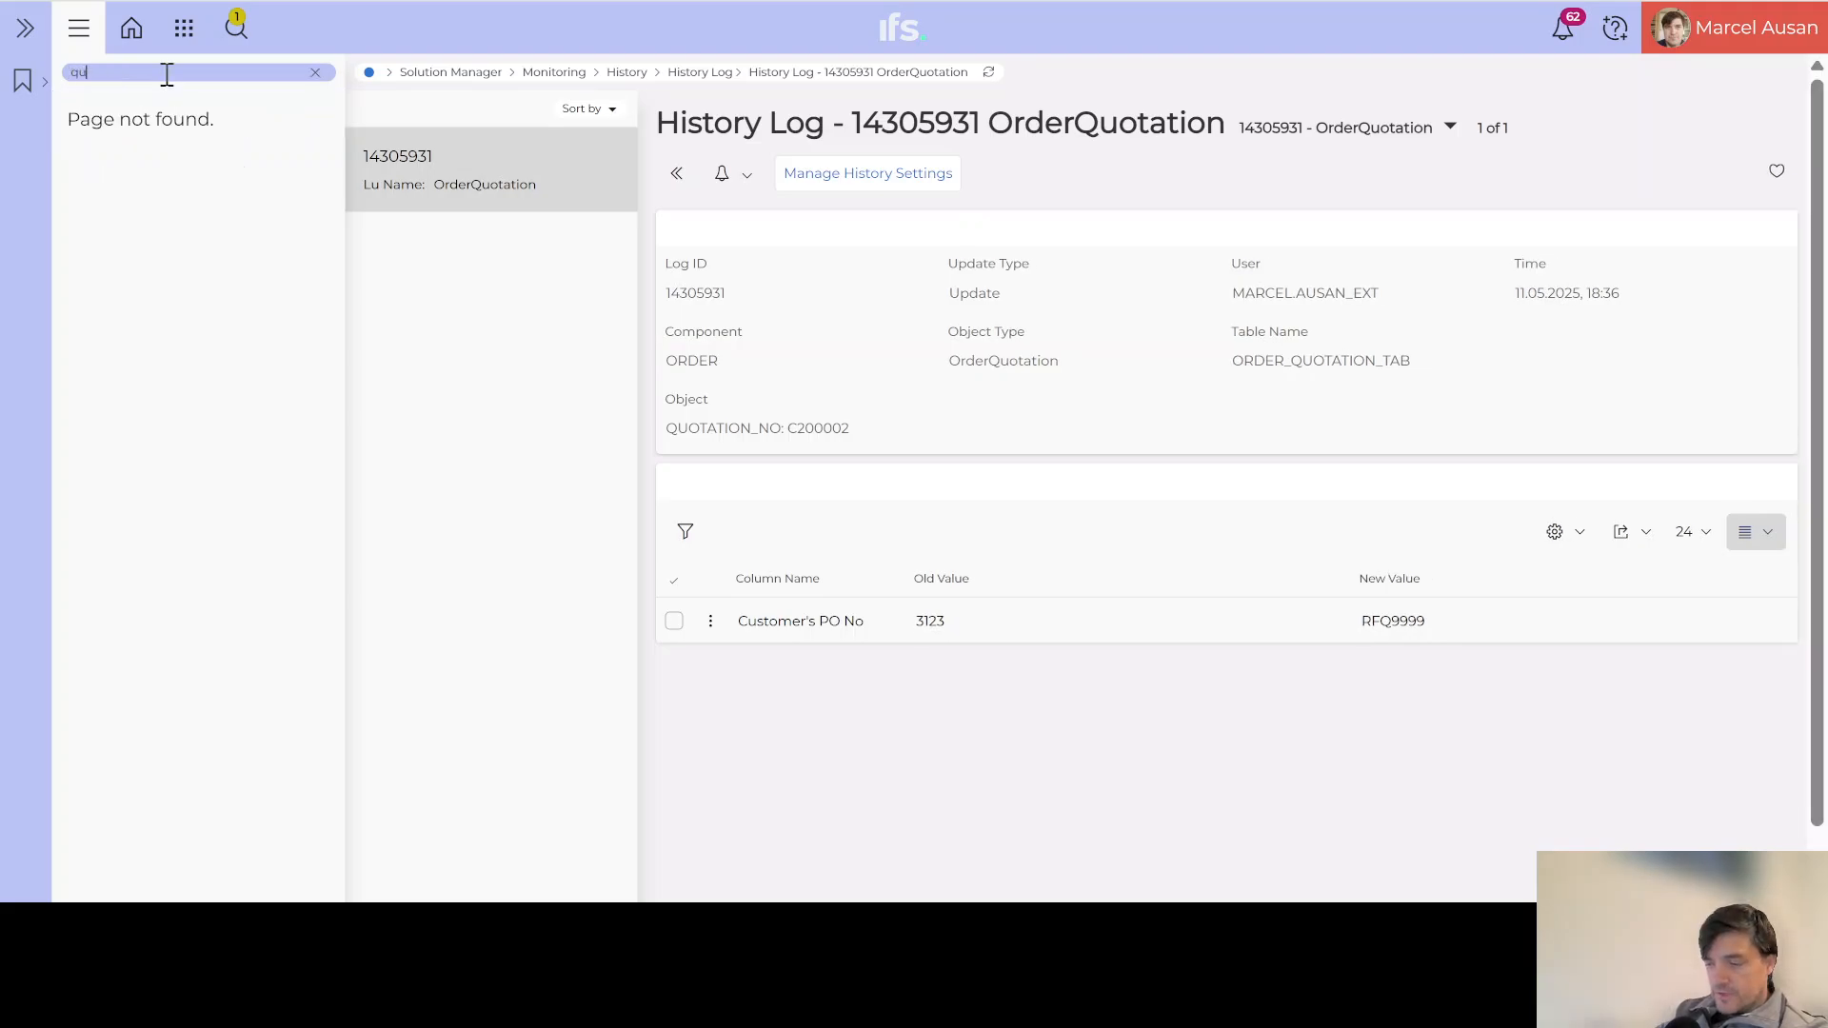
{"action": "type", "text": "ick rep"}
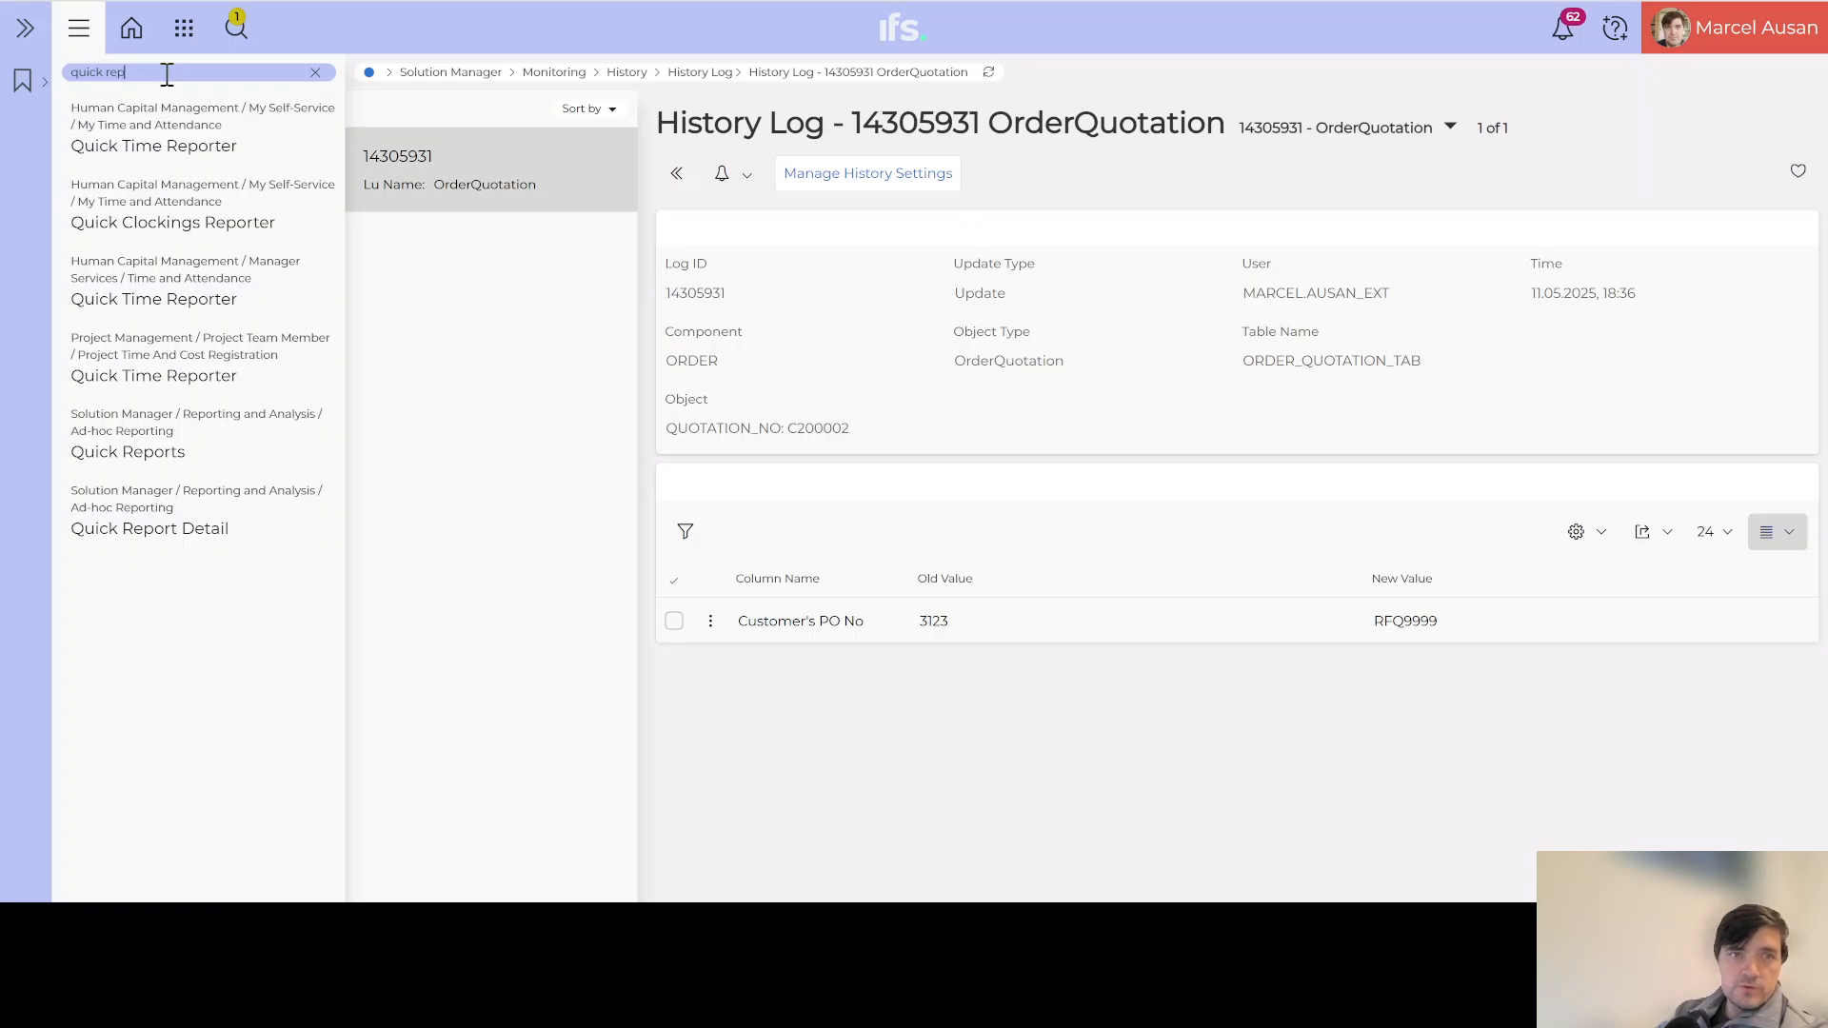
{"action": "left_click", "coordinate": [141, 453]}
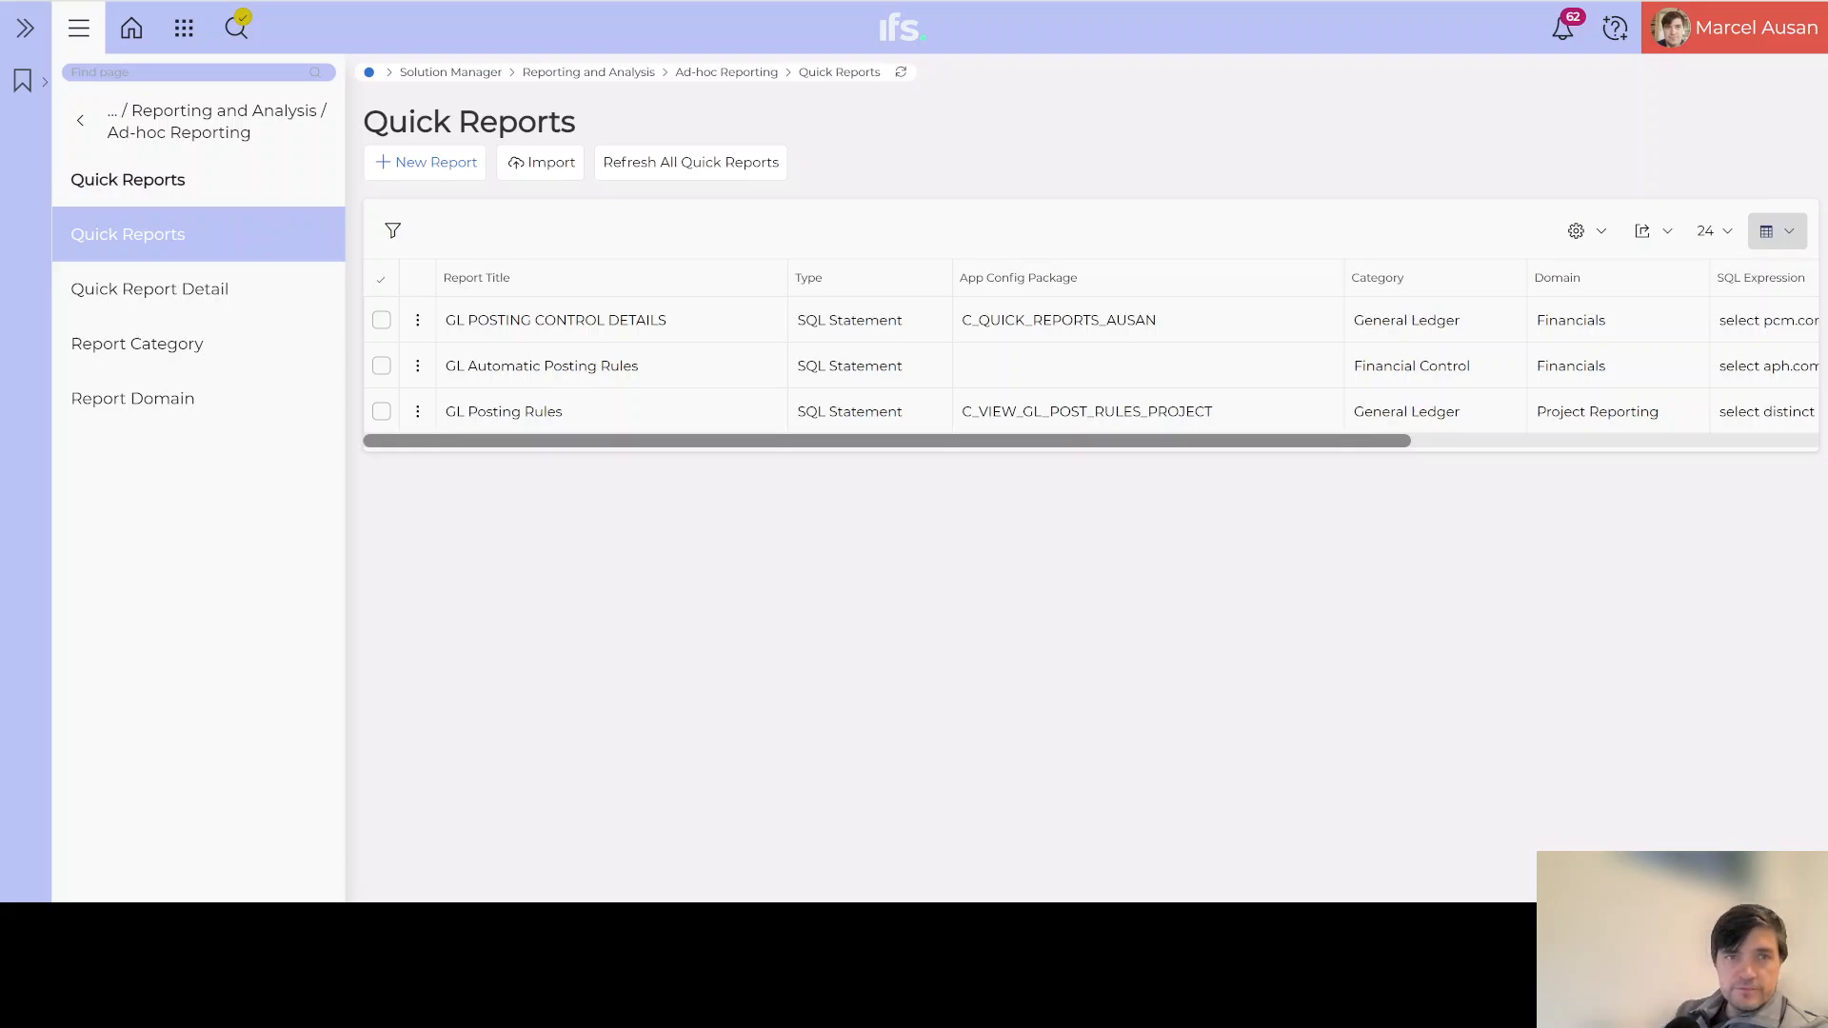
Step: Create quick report HISTORY LOG SALES QUOTATION: SQL Statement type, Sales Quotation category, Sales domain
{"action": "left_click", "coordinate": [425, 162]}
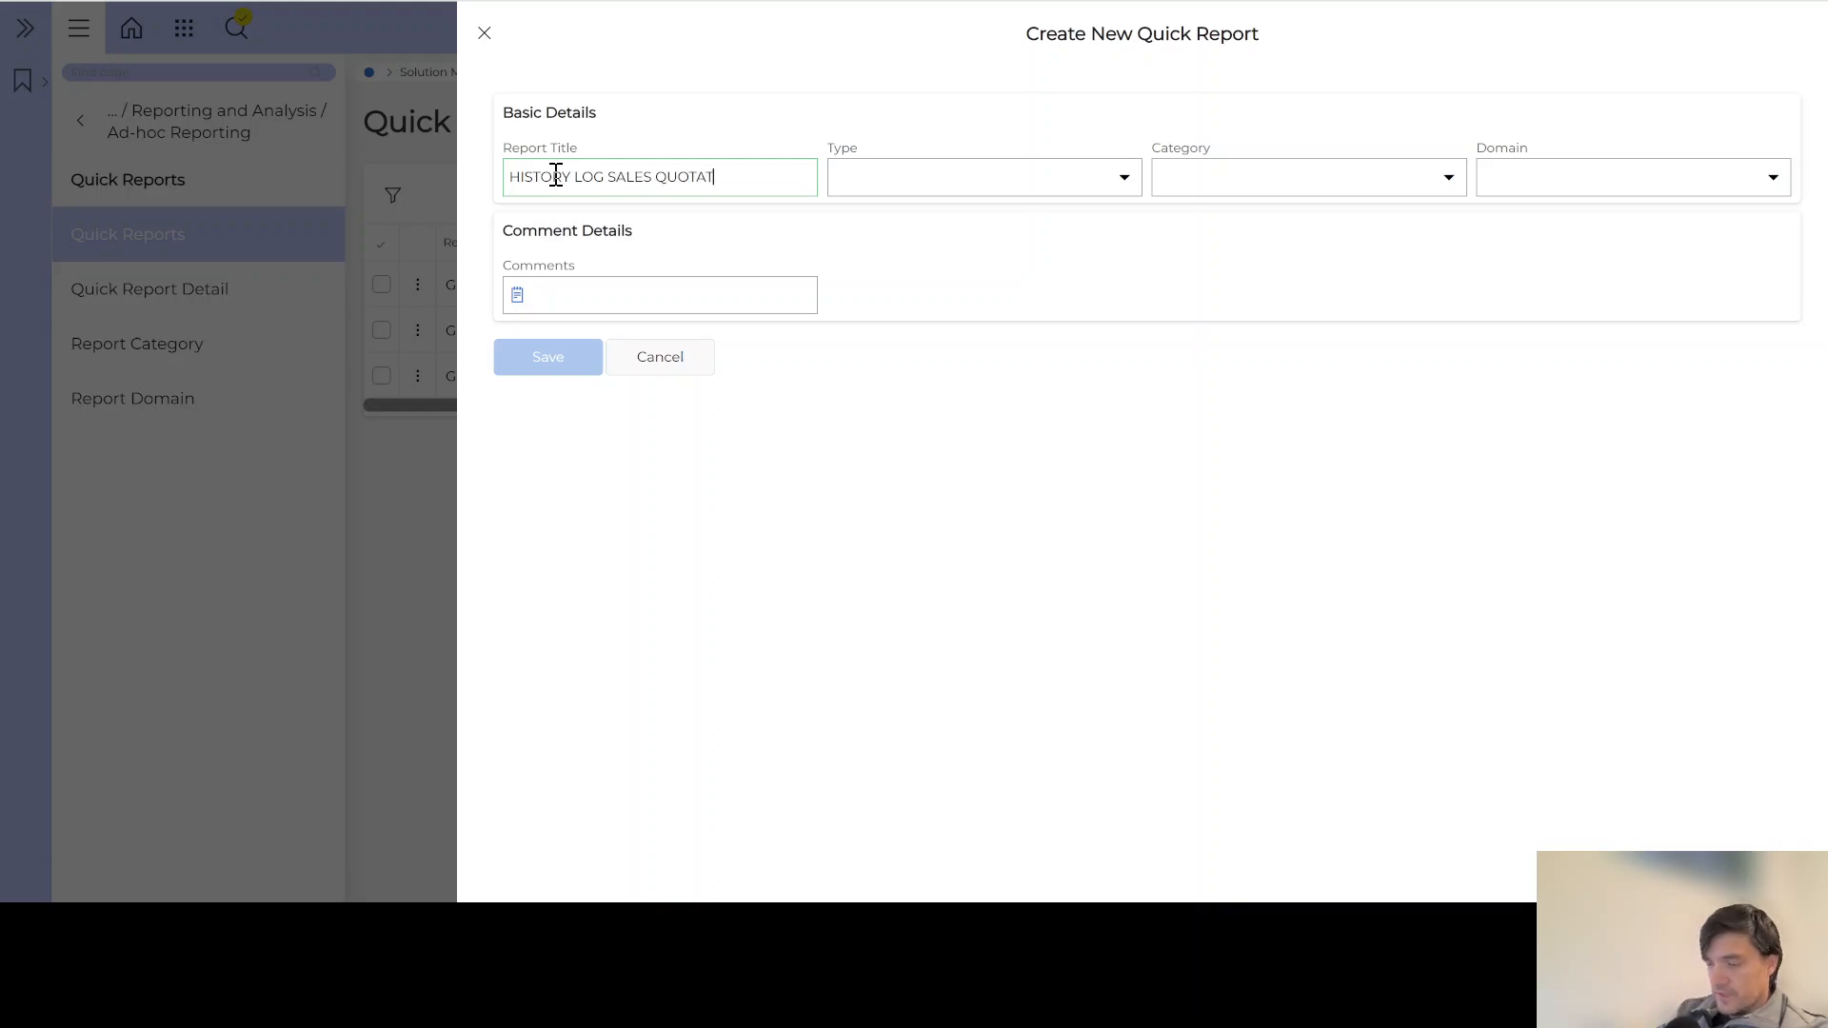
{"action": "left_click", "coordinate": [900, 181]}
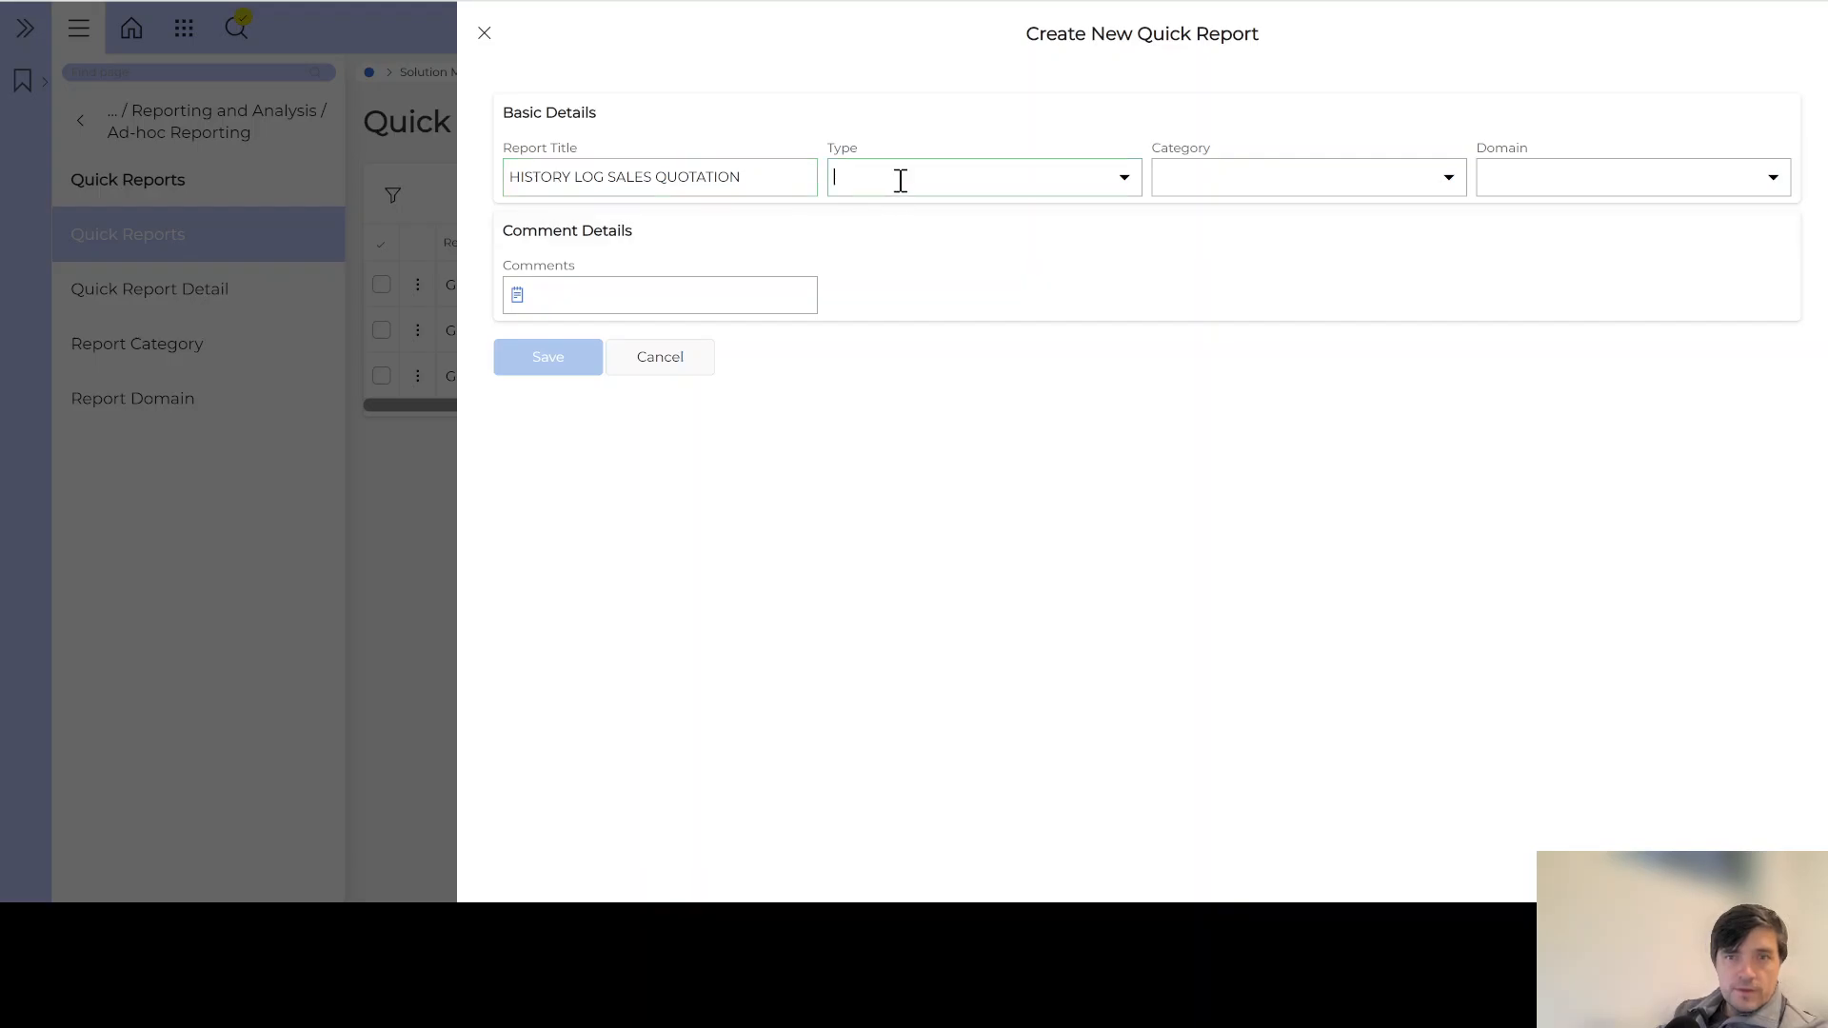
{"action": "left_click", "coordinate": [1126, 183]}
{"action": "left_click", "coordinate": [942, 222]}
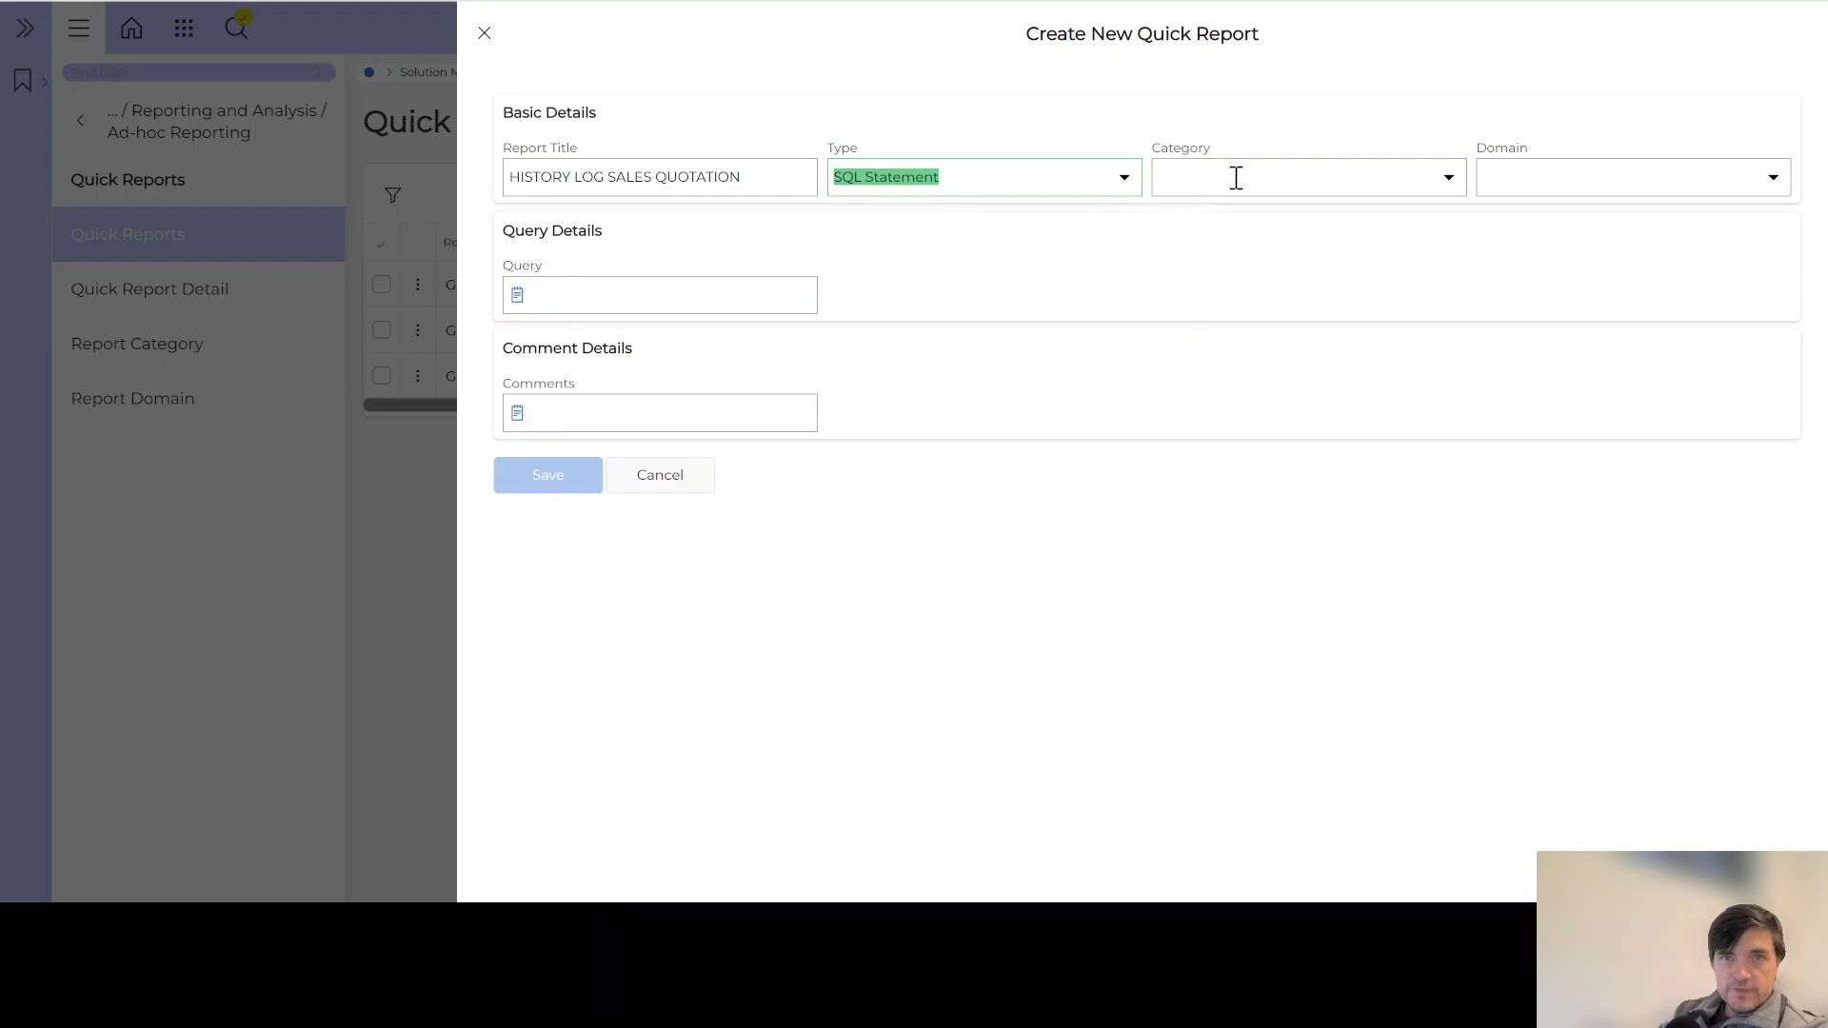
{"action": "left_click", "coordinate": [1452, 185]}
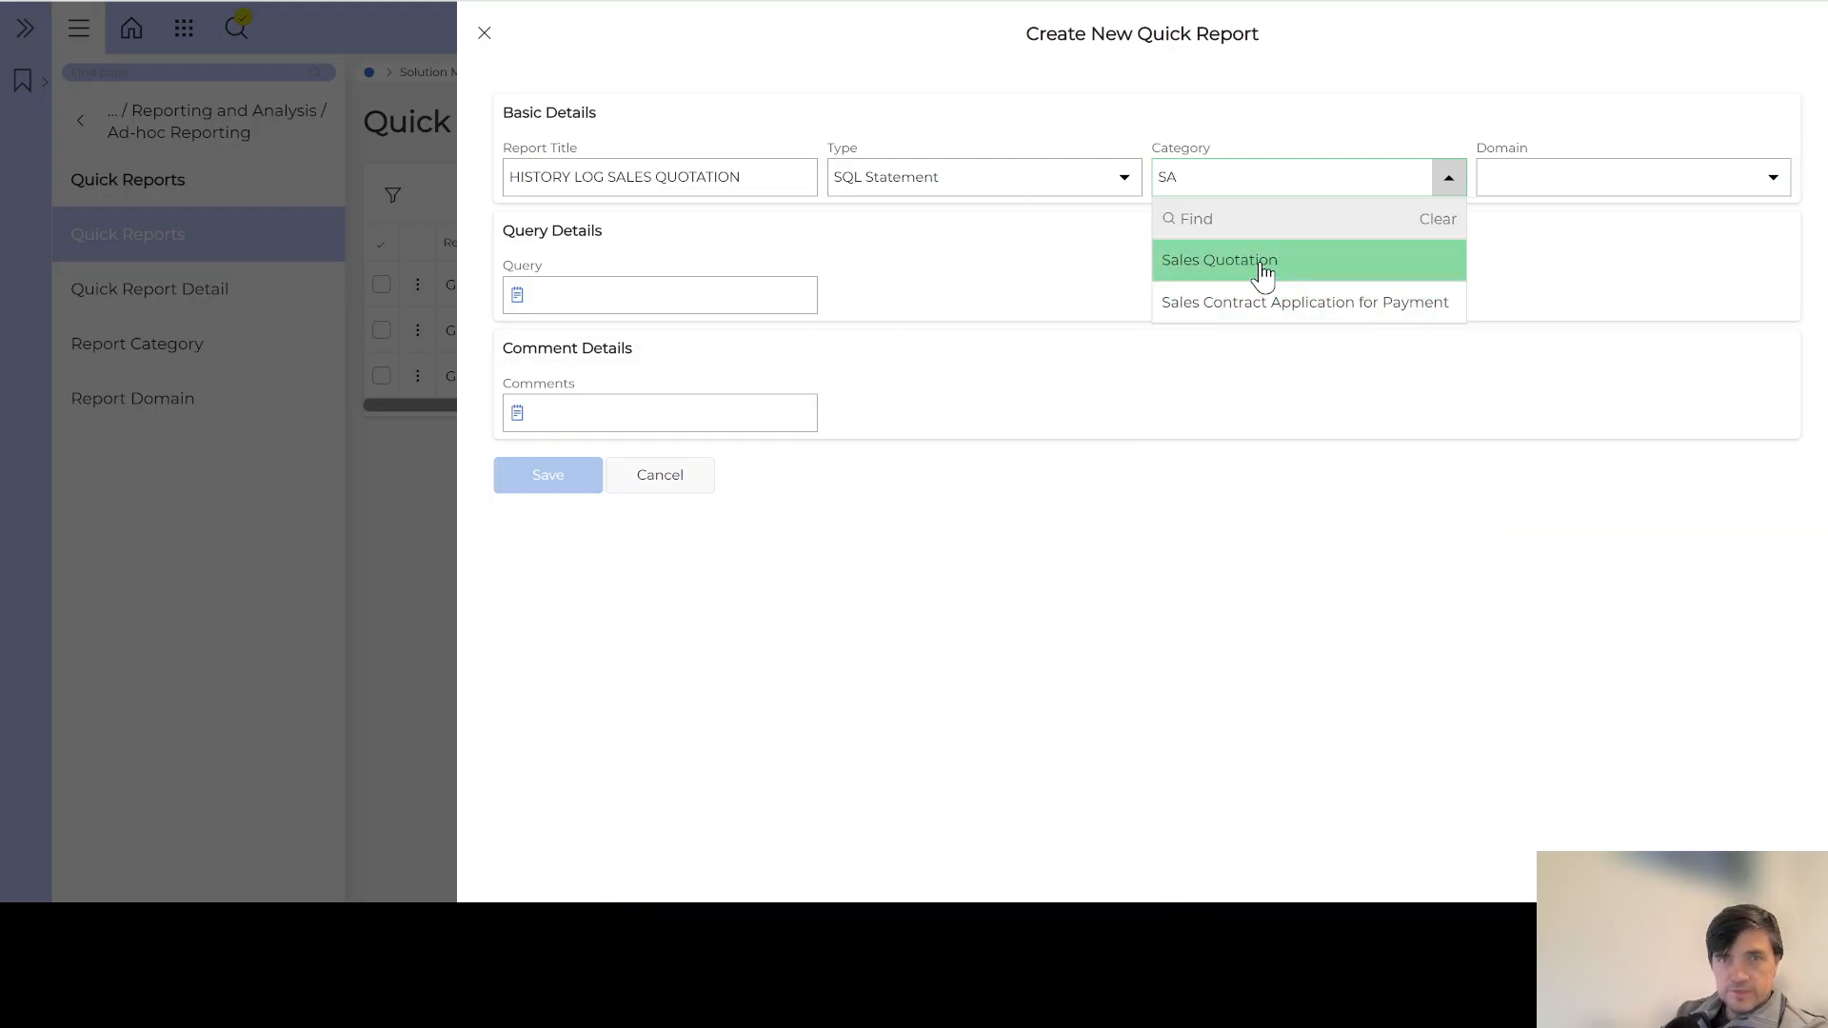
{"action": "left_click", "coordinate": [1264, 269]}
{"action": "left_click", "coordinate": [1773, 181]}
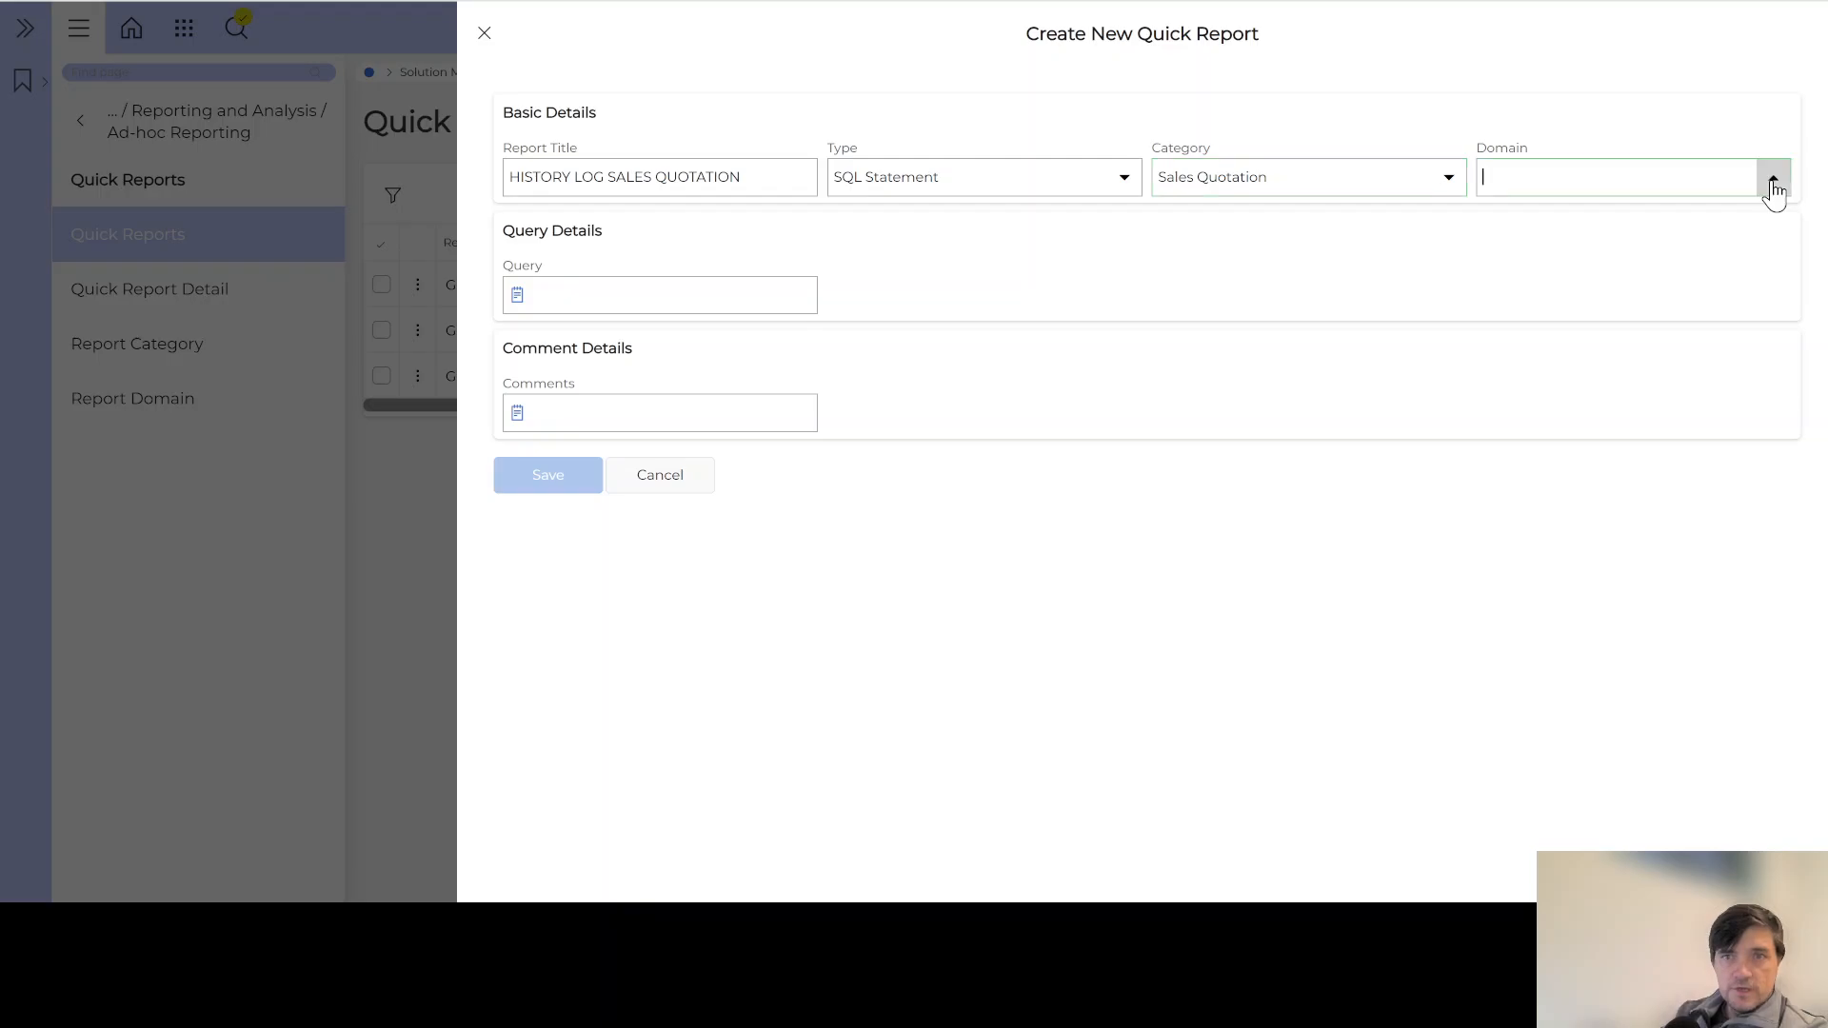
{"action": "type", "text": "Sa"}
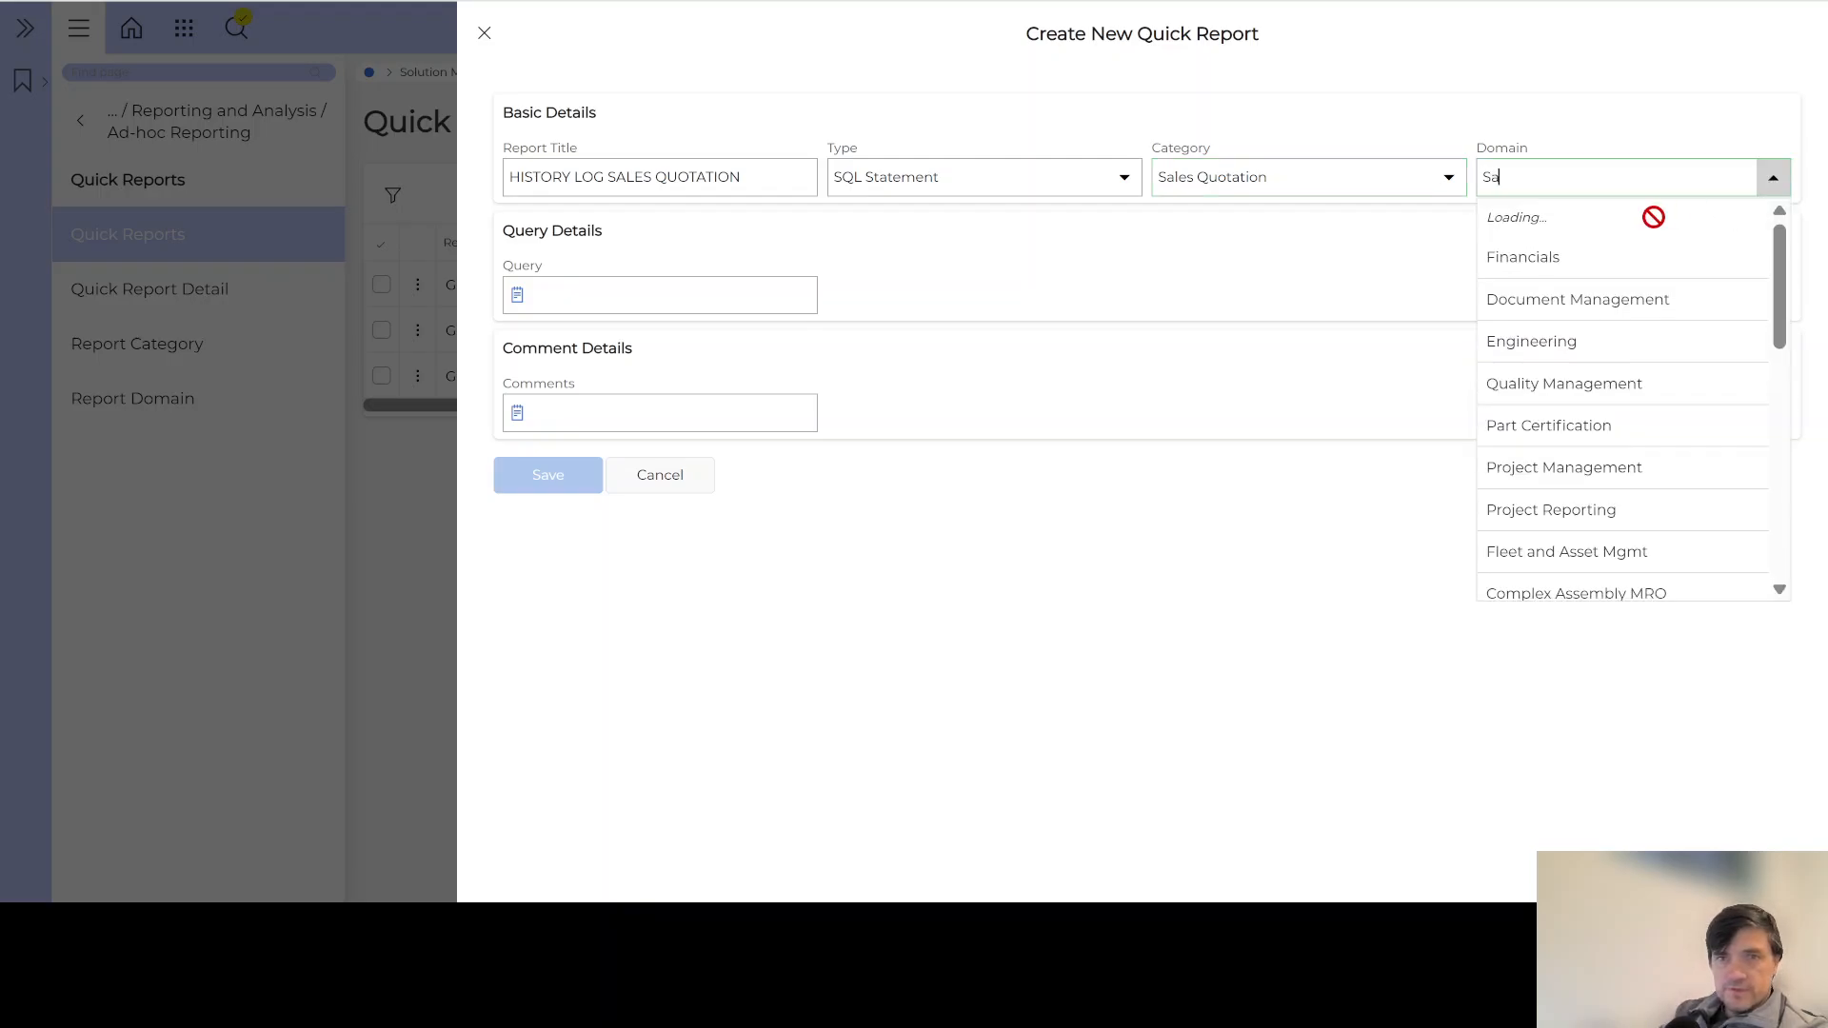
{"action": "left_click", "coordinate": [1535, 262]}
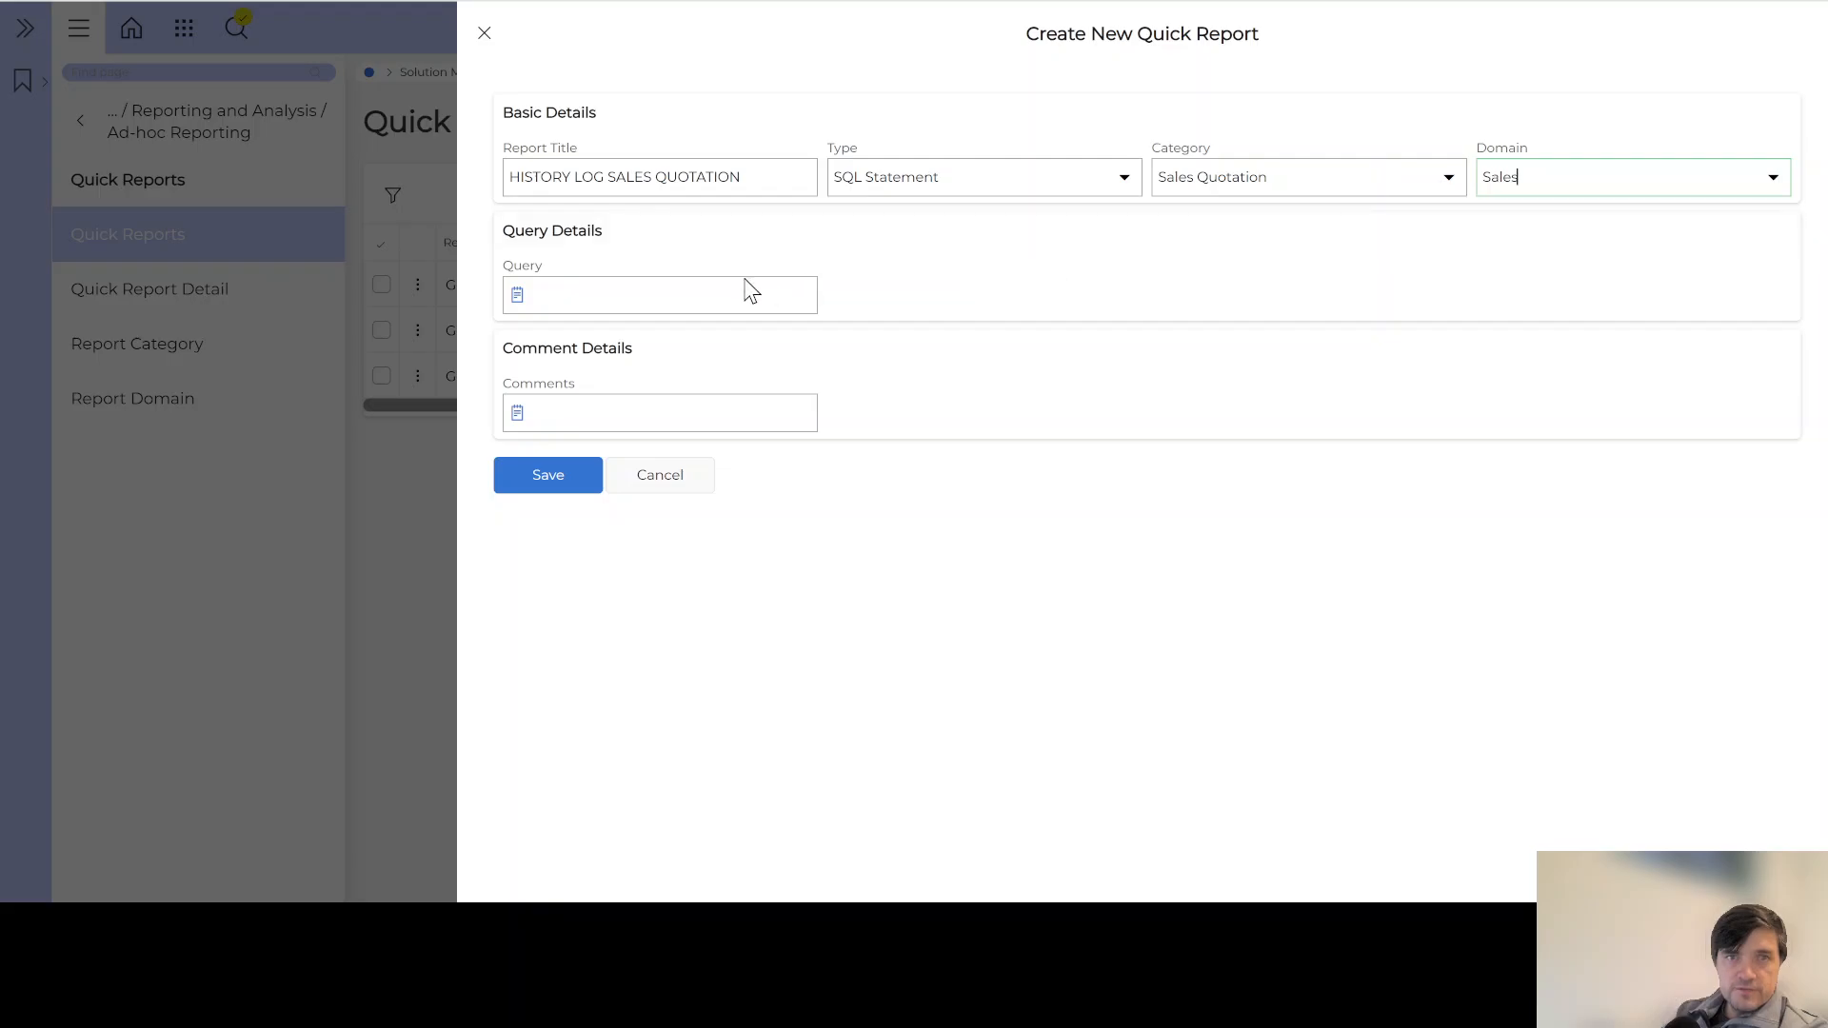
Step: Paste the prepared SQL into the Query editor and check its columns and HISTORY_LOG_ATTR_JOIN source
{"action": "left_click", "coordinate": [518, 297]}
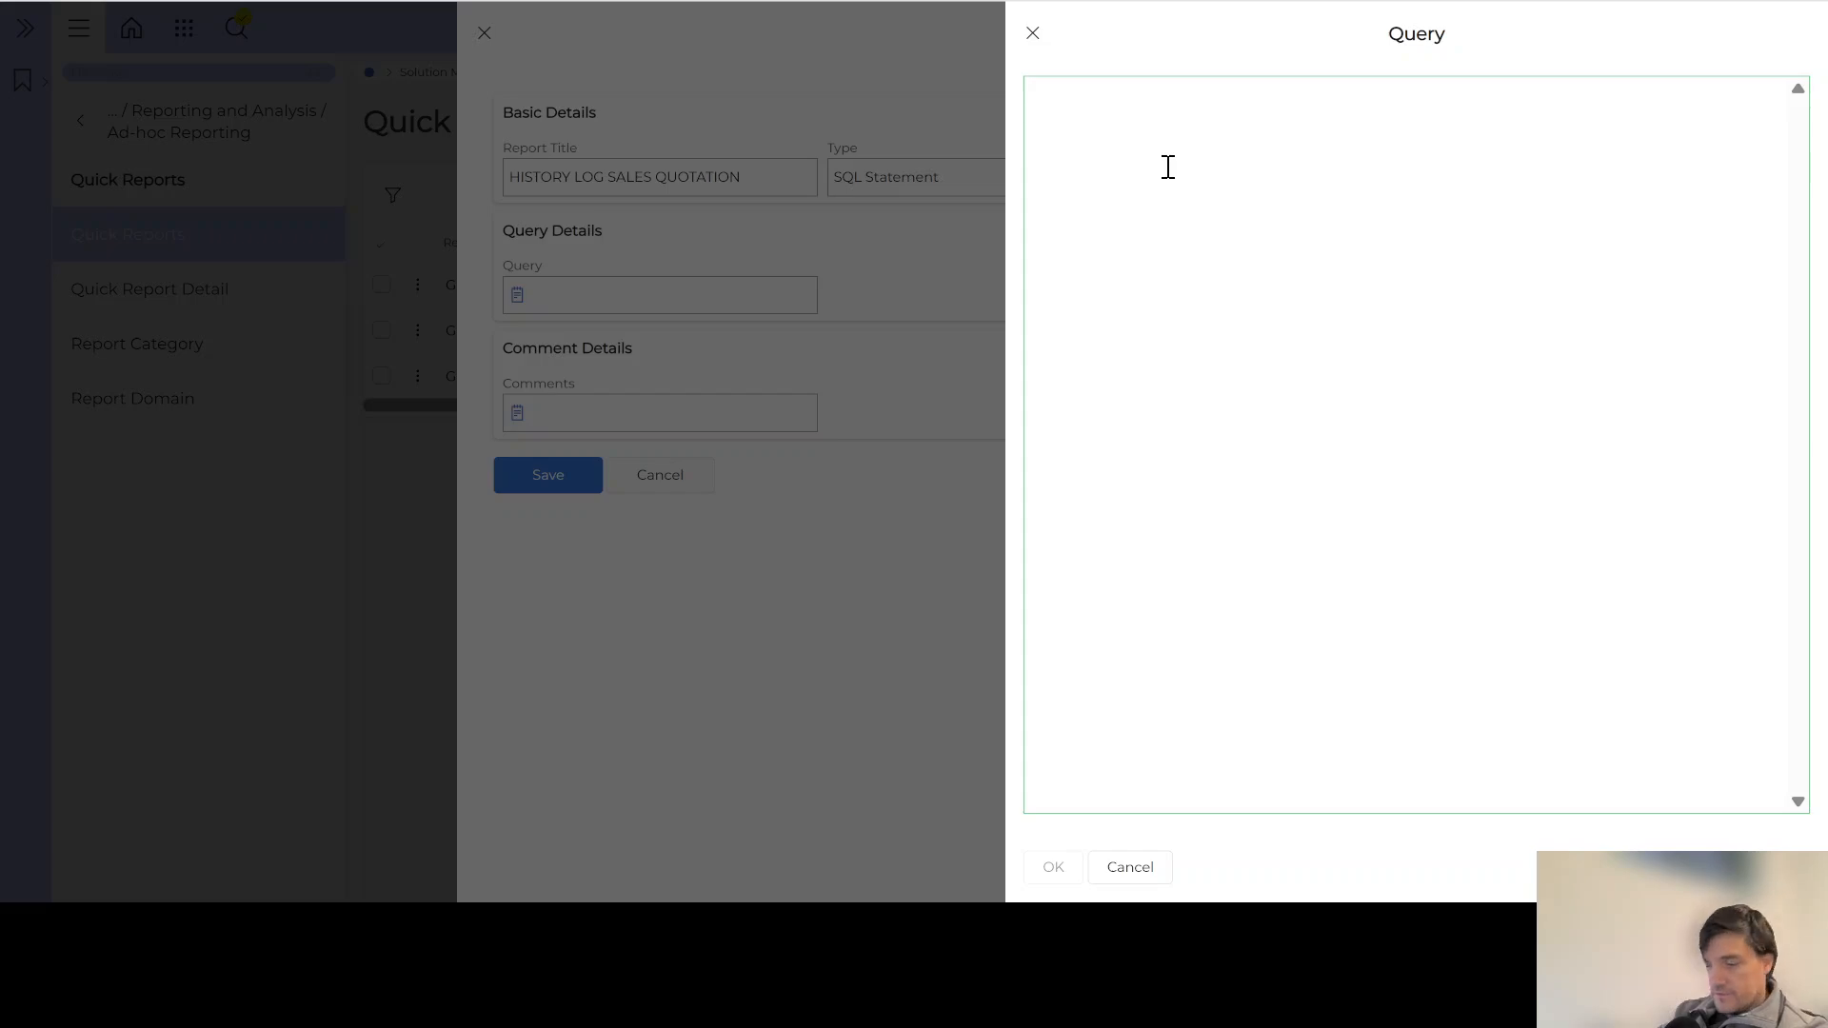
{"action": "type", "text": "SELECT     Client_sys.Get_Key_Reference_Value(b.keys, 'QUOTATION_NO') AS Quotation_No,     b.history_type,     a.column_name,     a.old_value,     a.new_value,     a.lu_name,     b.username,     b.time_stamp,     b.module,     b.table_name,     b.keys FROM     ifsapp.HISTORY_LOG_ATTR_JOIN a LEFT OUTER JOIN     ifsapp.HISTORY_LOG b     ON a.LOG_ID = b.log_id WHERE 1=1 AND    b.LU_NAME in  ('OrderQuotation','OrderQuotationLine')     AND Client_sys.Get_Key_Reference_Value(b.keys, 'QUOTATION_NO') = '&QUOTATION_NO' ORDER BY  b.table_name, b.time_stamp"}
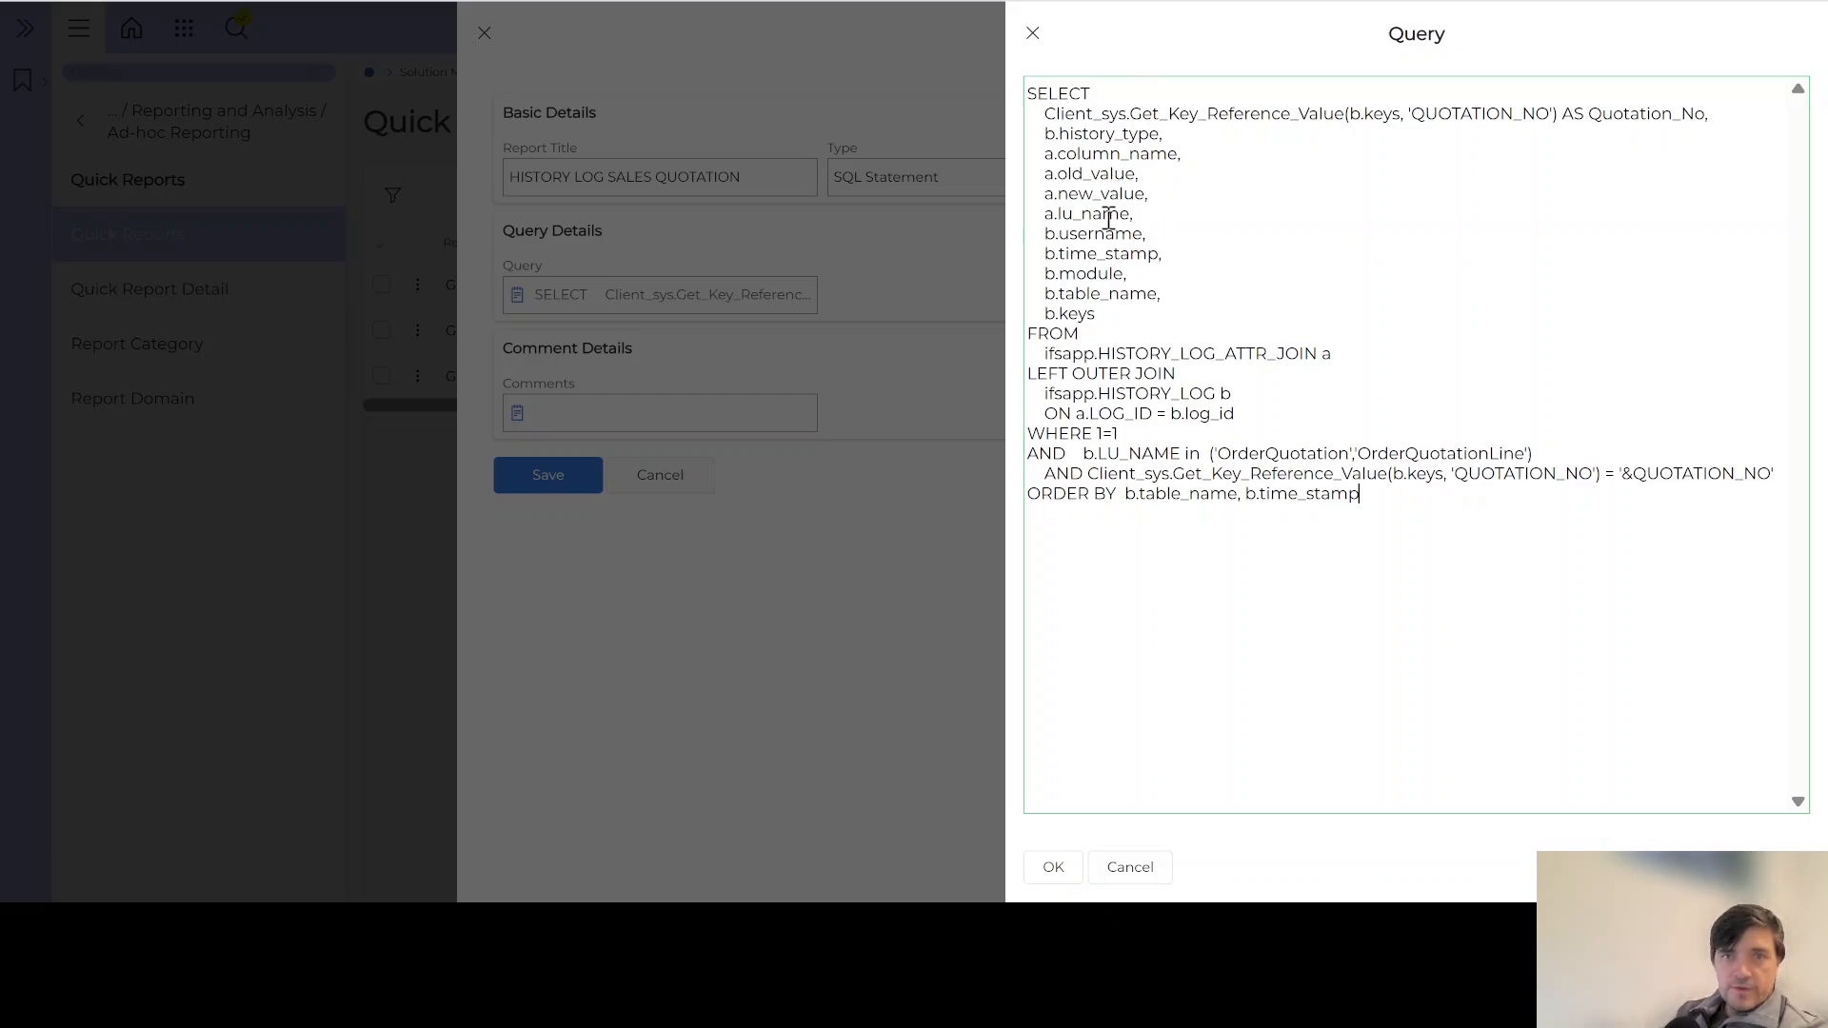
{"action": "left_click_drag", "start_coordinate": [1140, 327], "coordinate": [1045, 113]}
{"action": "left_click", "coordinate": [1140, 326]}
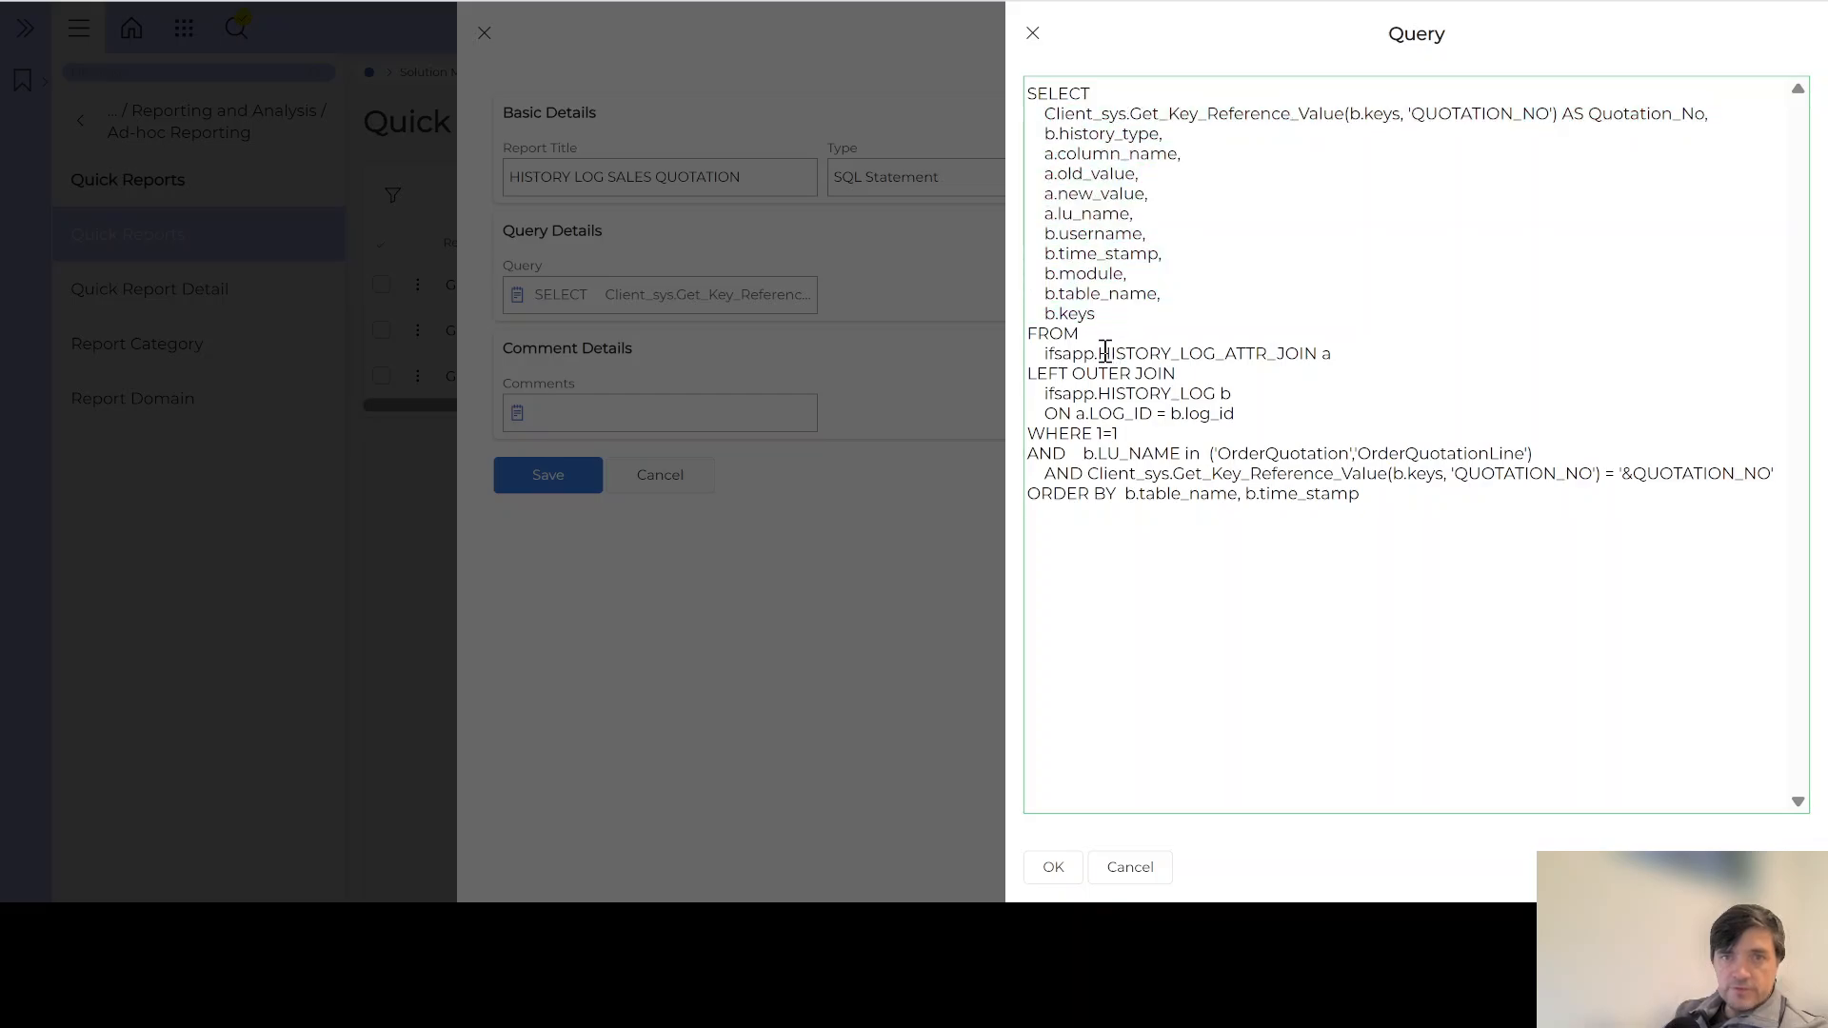
{"action": "left_click_drag", "start_coordinate": [1098, 354], "coordinate": [1305, 353]}
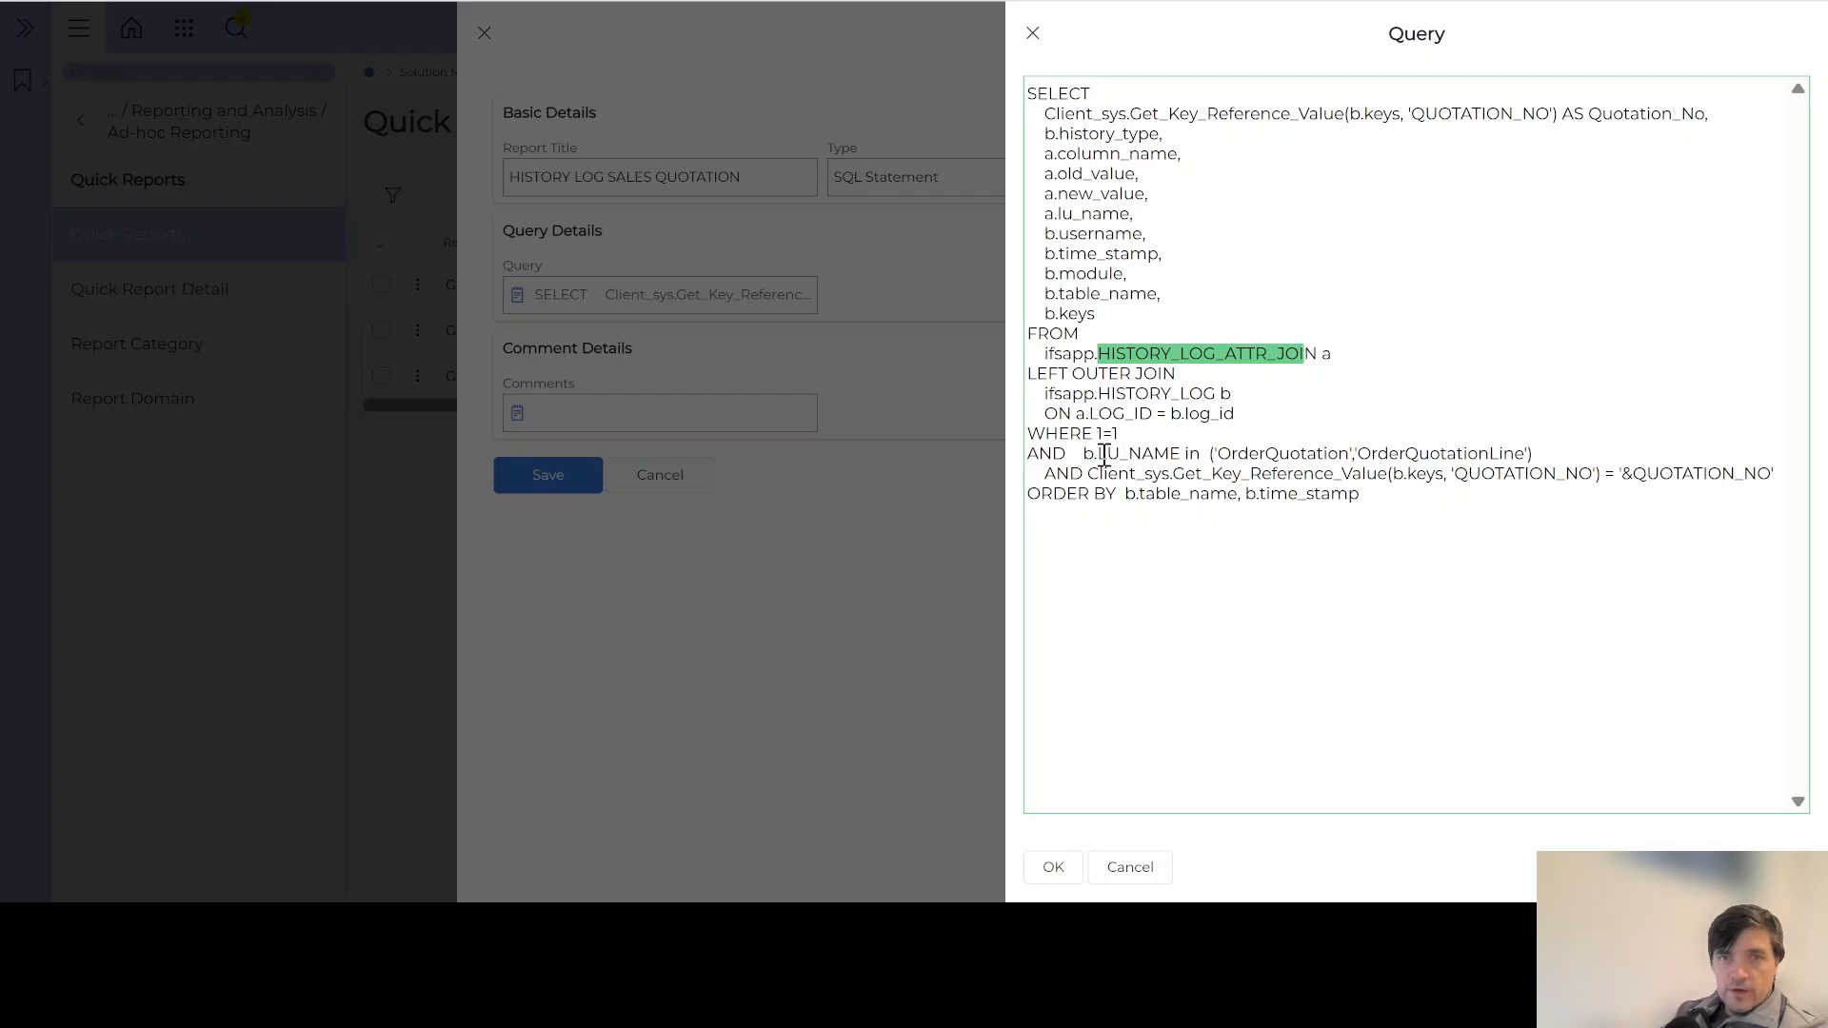
{"action": "left_click_drag", "start_coordinate": [1100, 454], "coordinate": [1169, 455]}
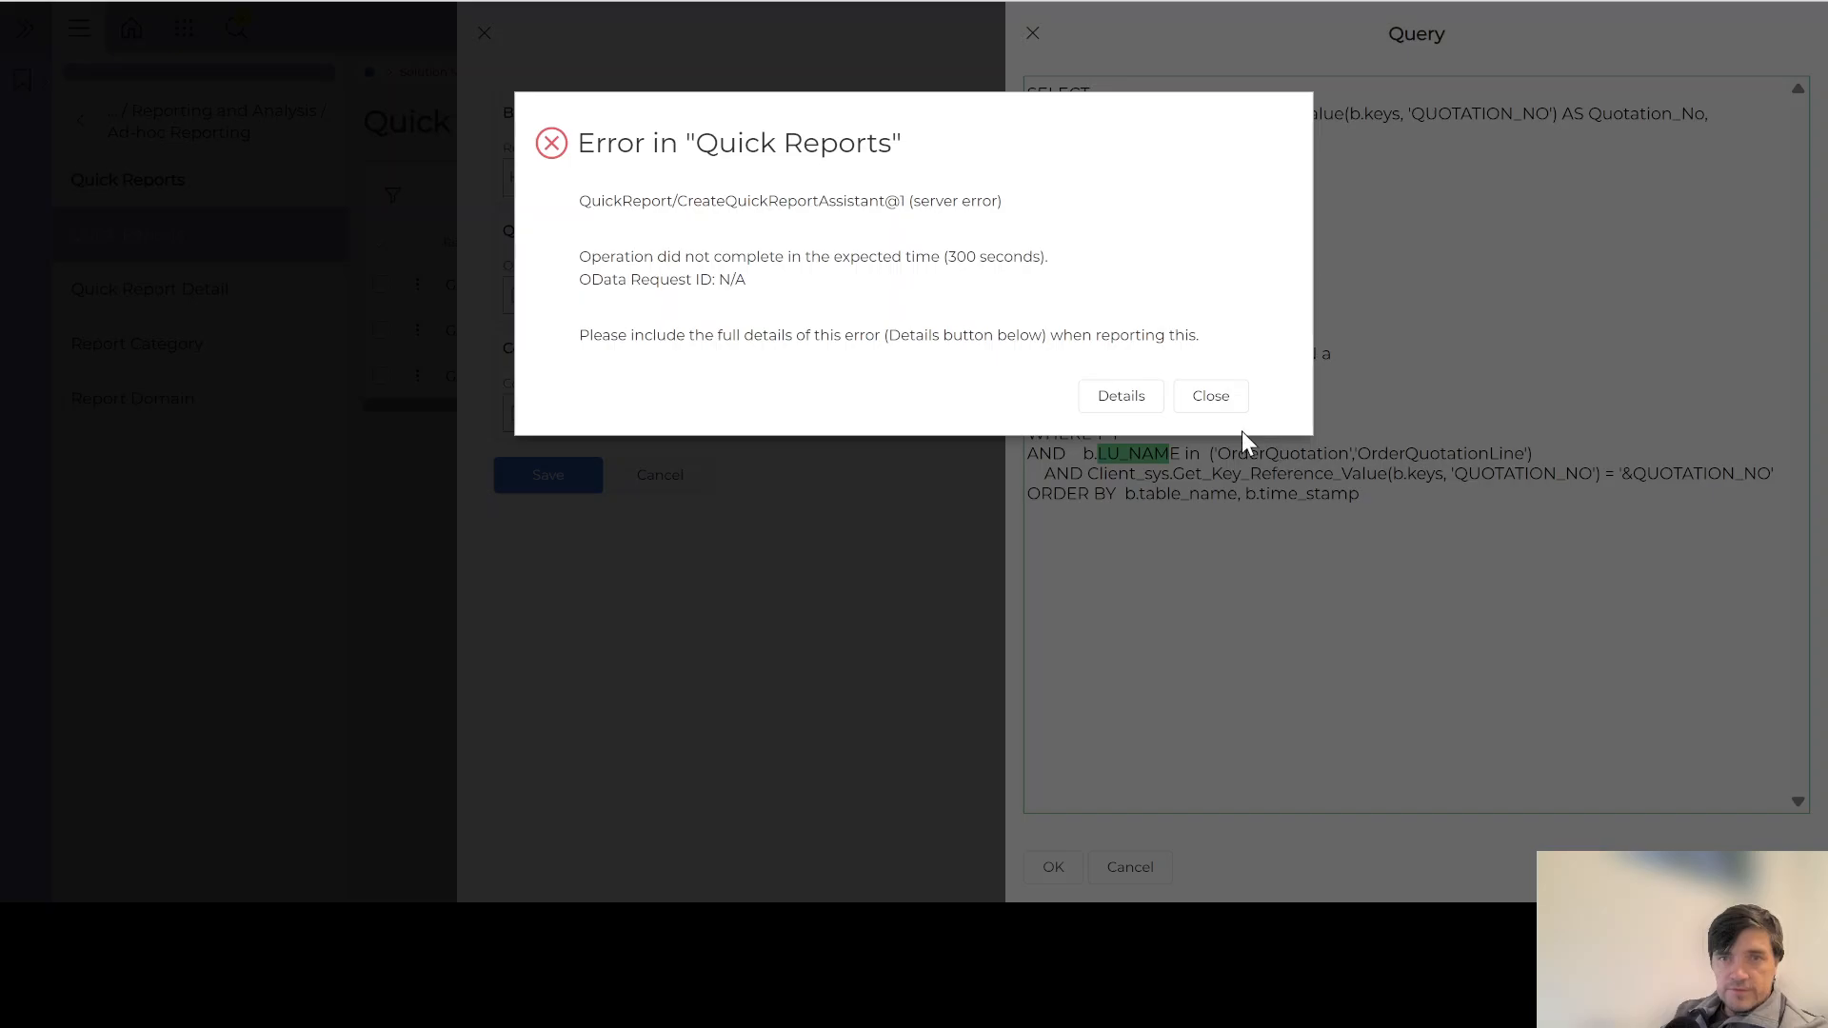
Step: Dismiss the server timeout error and check the OrderQuotation filters and &QUOTATION_NO parameter
{"action": "left_click", "coordinate": [1203, 398]}
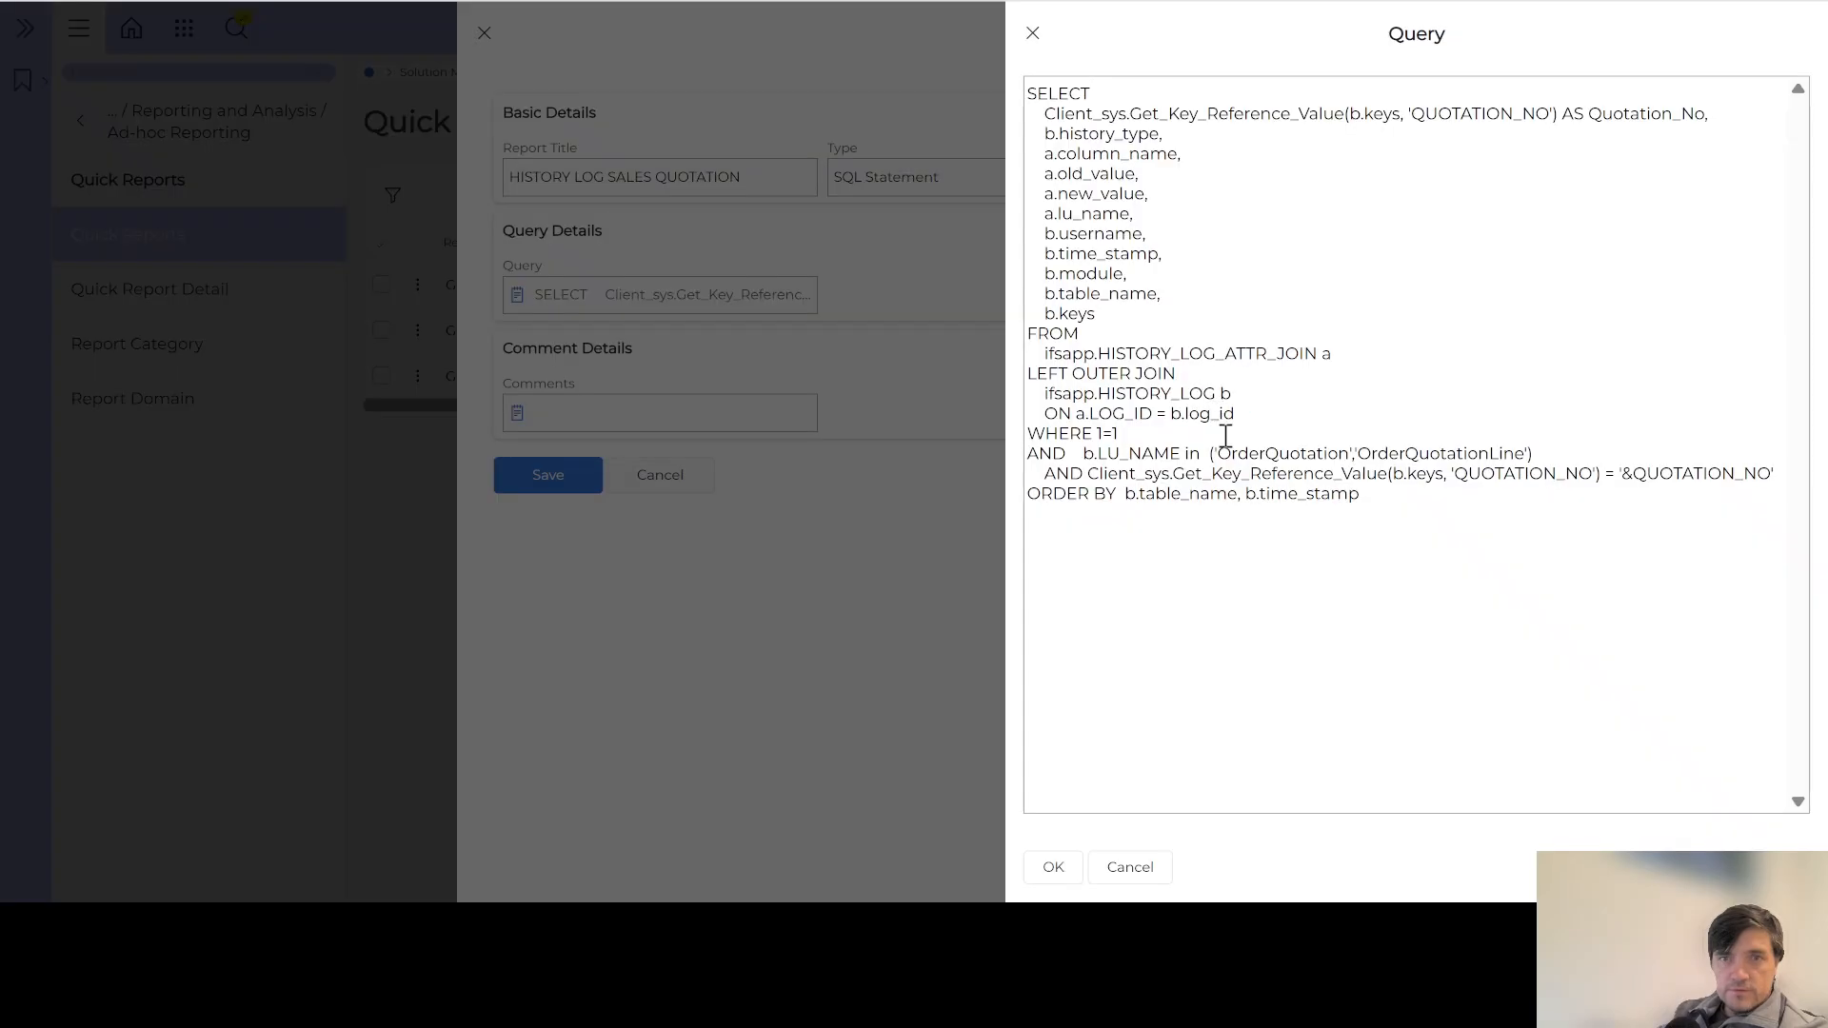
{"action": "double_click", "coordinate": [1269, 453]}
{"action": "double_click", "coordinate": [1435, 454]}
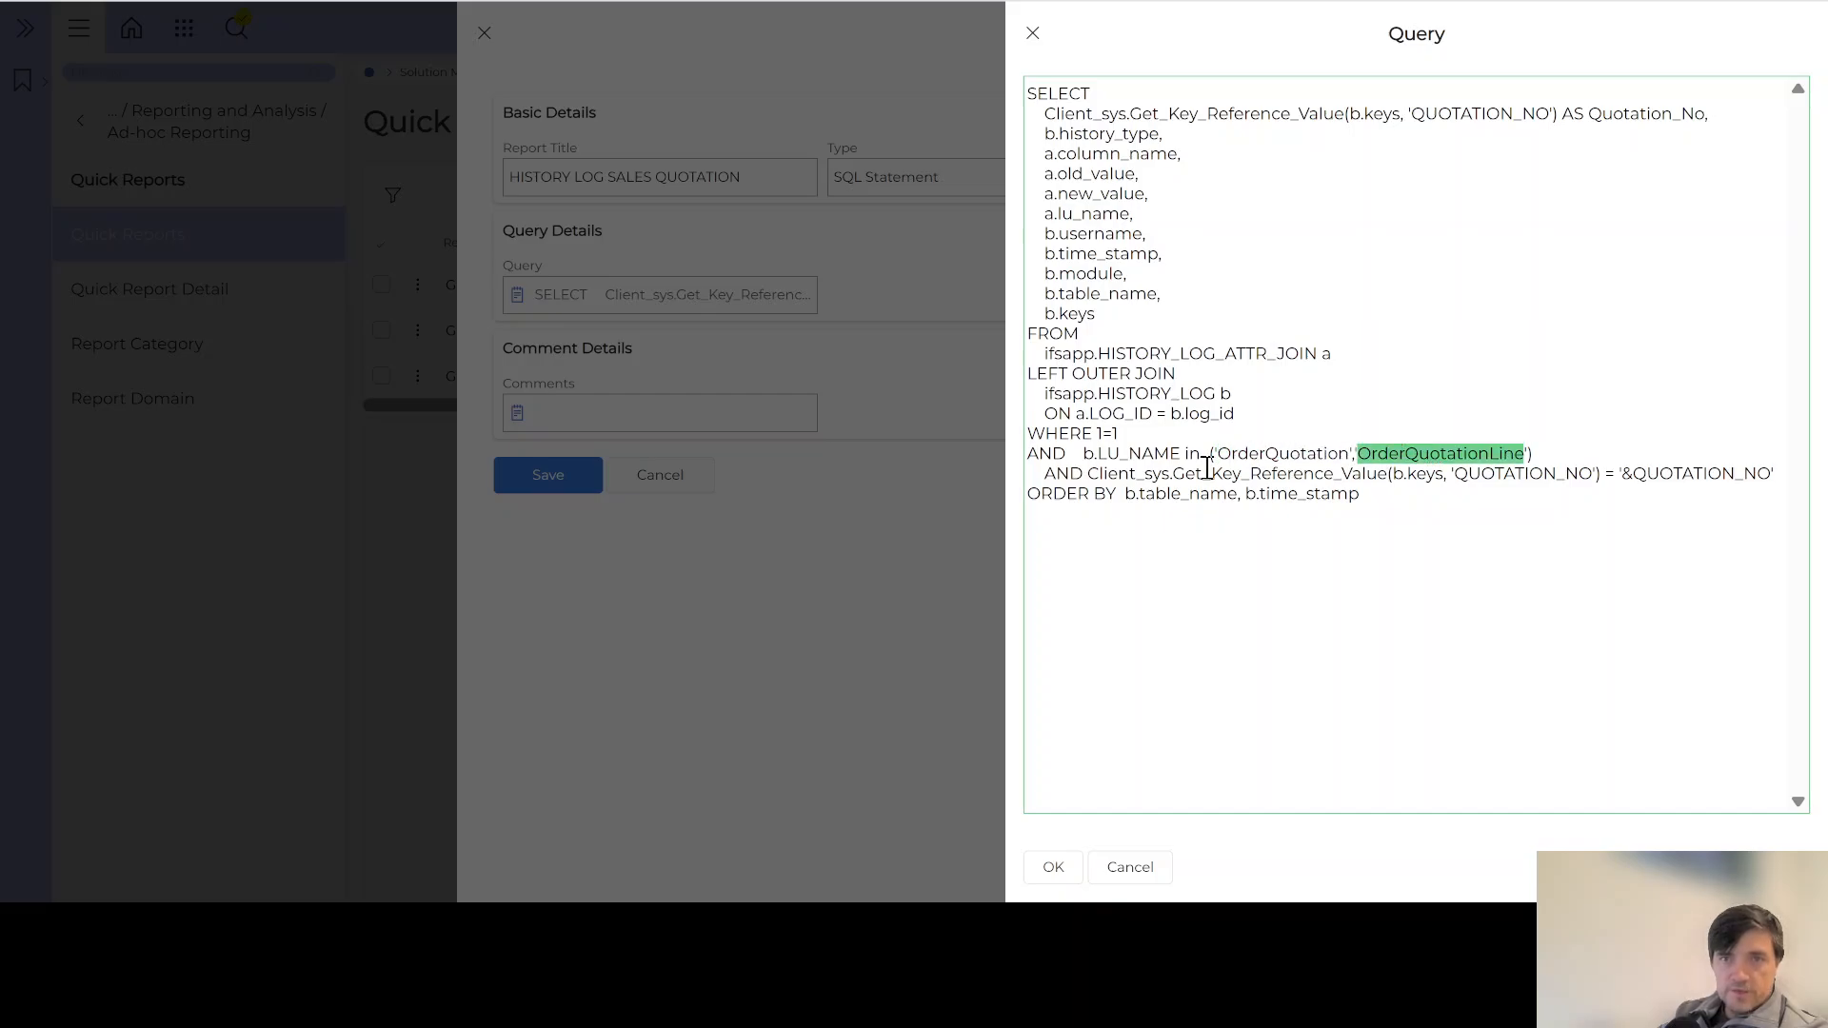
{"action": "double_click", "coordinate": [1558, 475]}
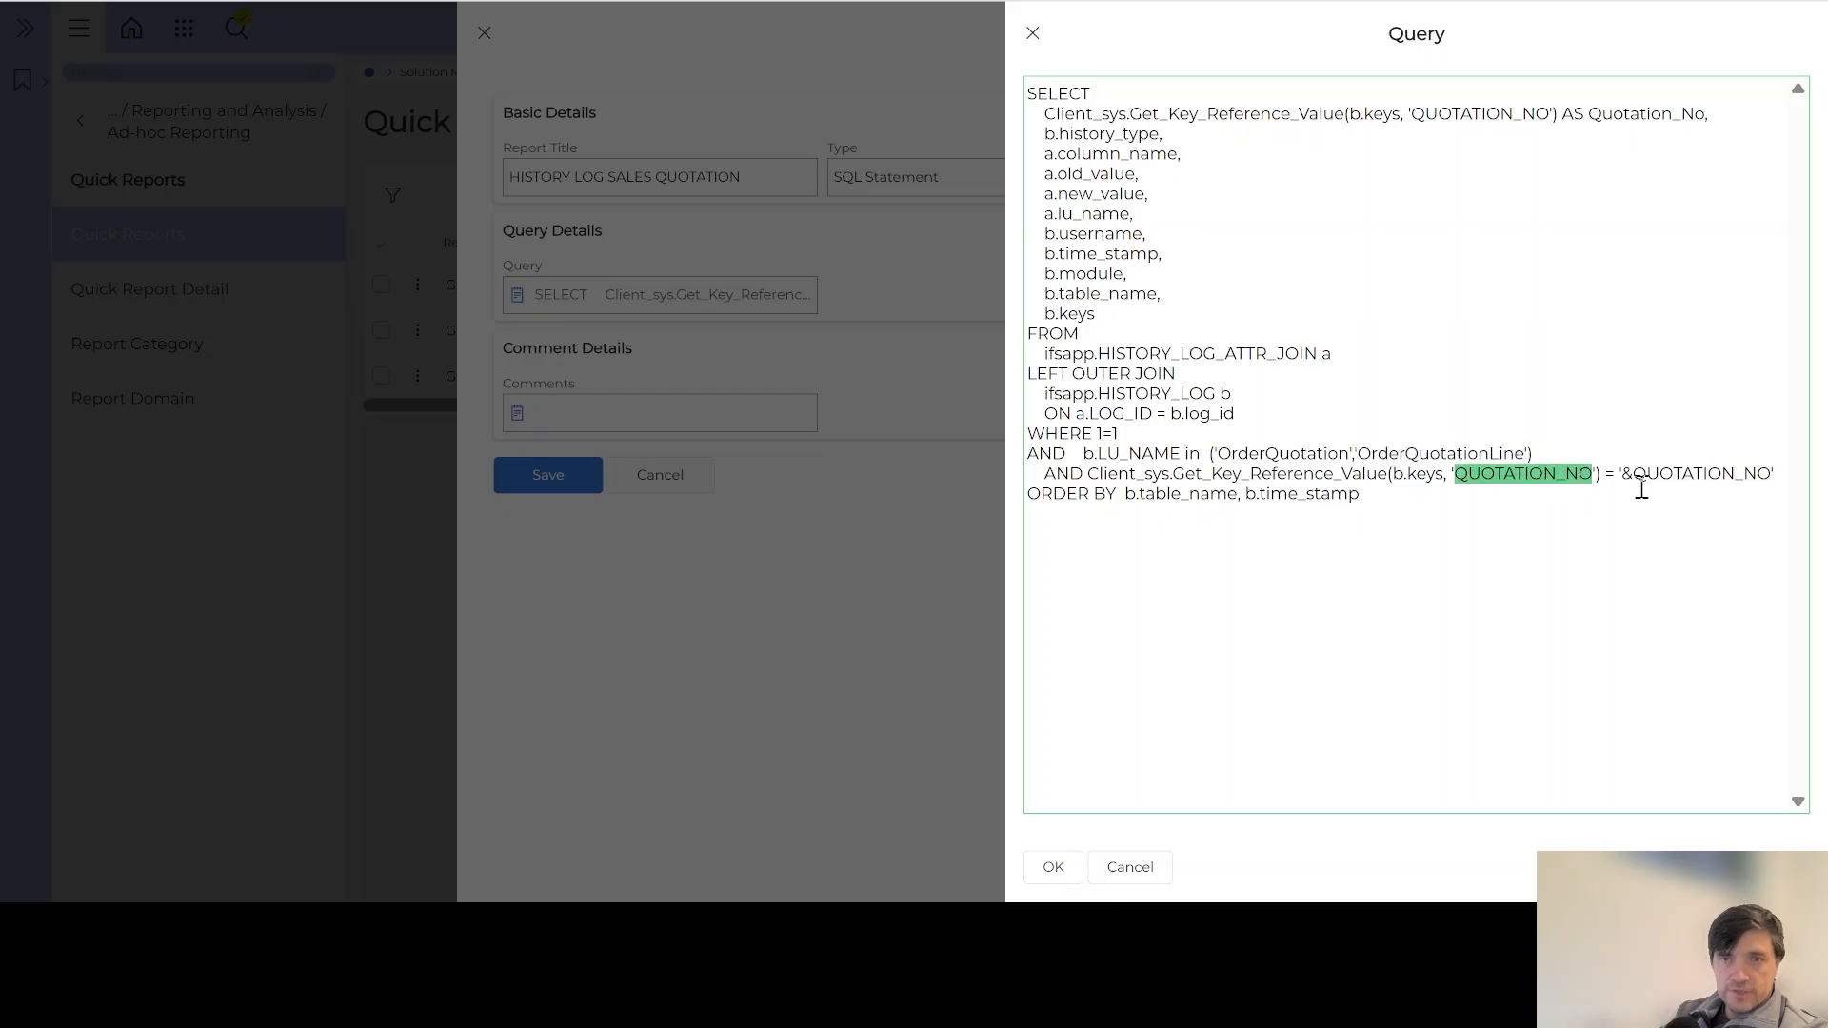
{"action": "double_click", "coordinate": [1683, 475]}
{"action": "left_click", "coordinate": [1631, 476]}
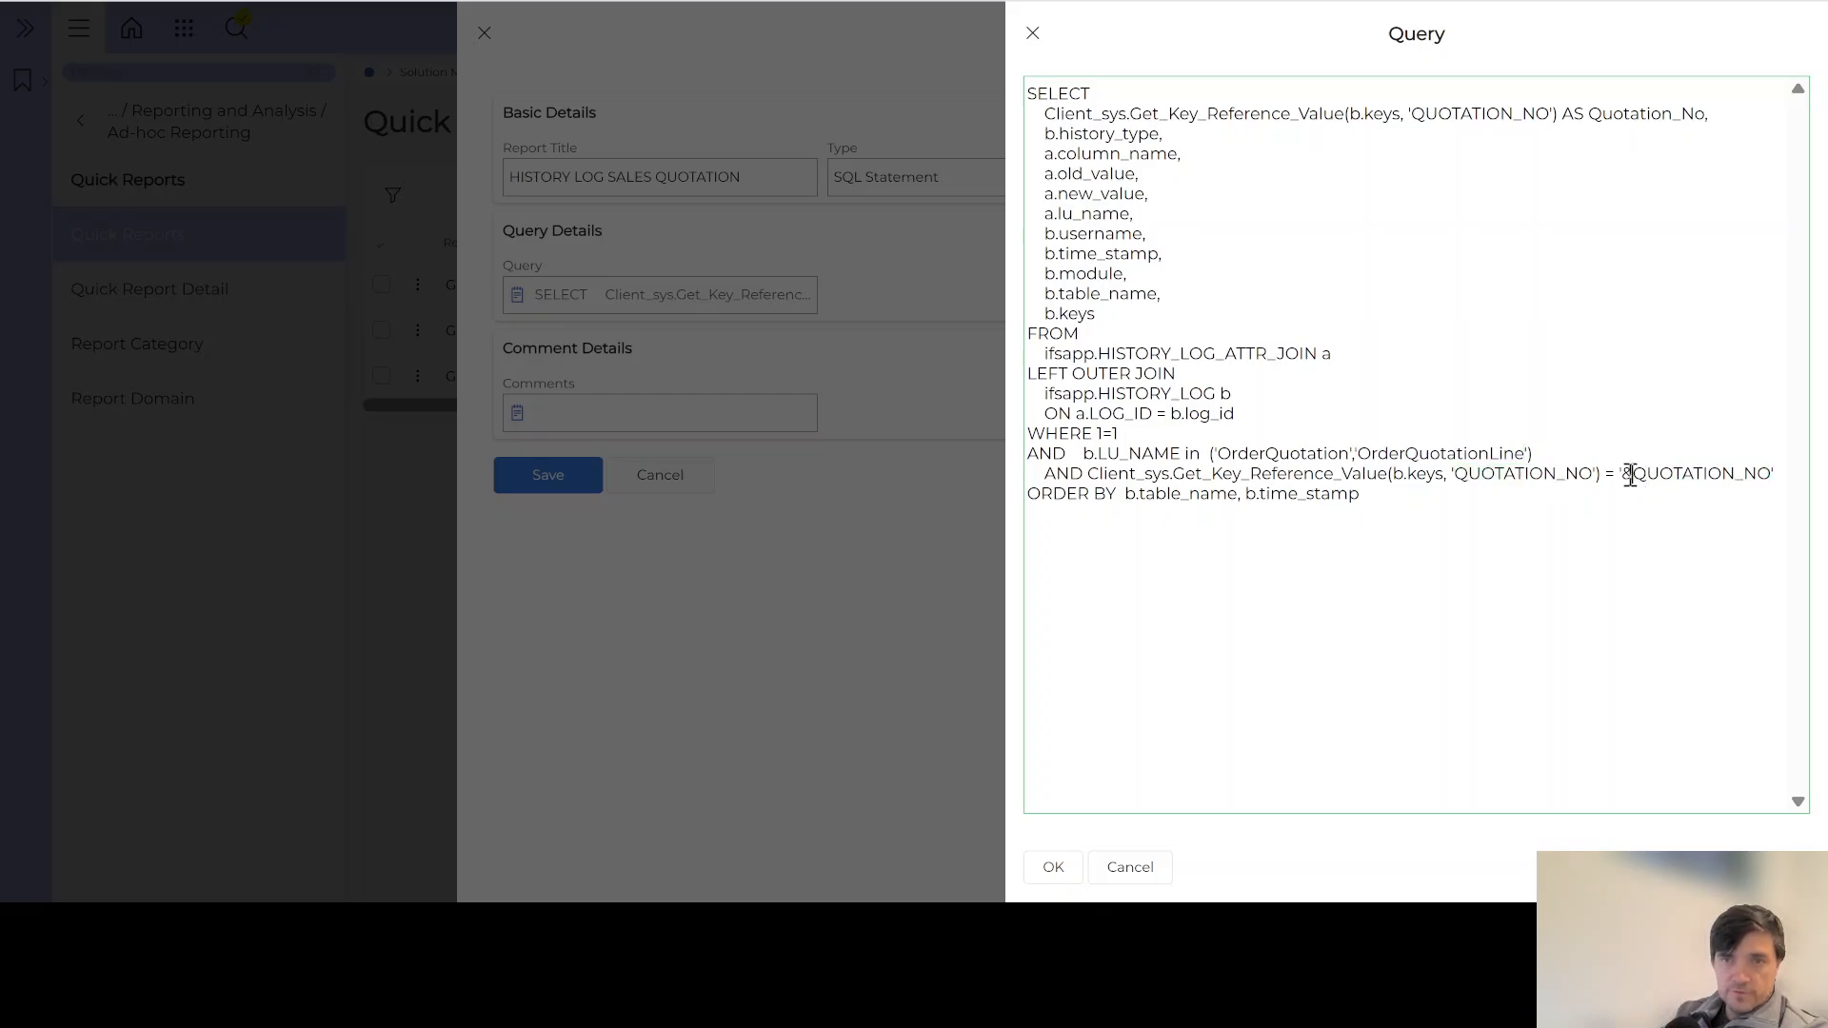
{"action": "left_click_drag", "start_coordinate": [1628, 475], "coordinate": [1767, 483]}
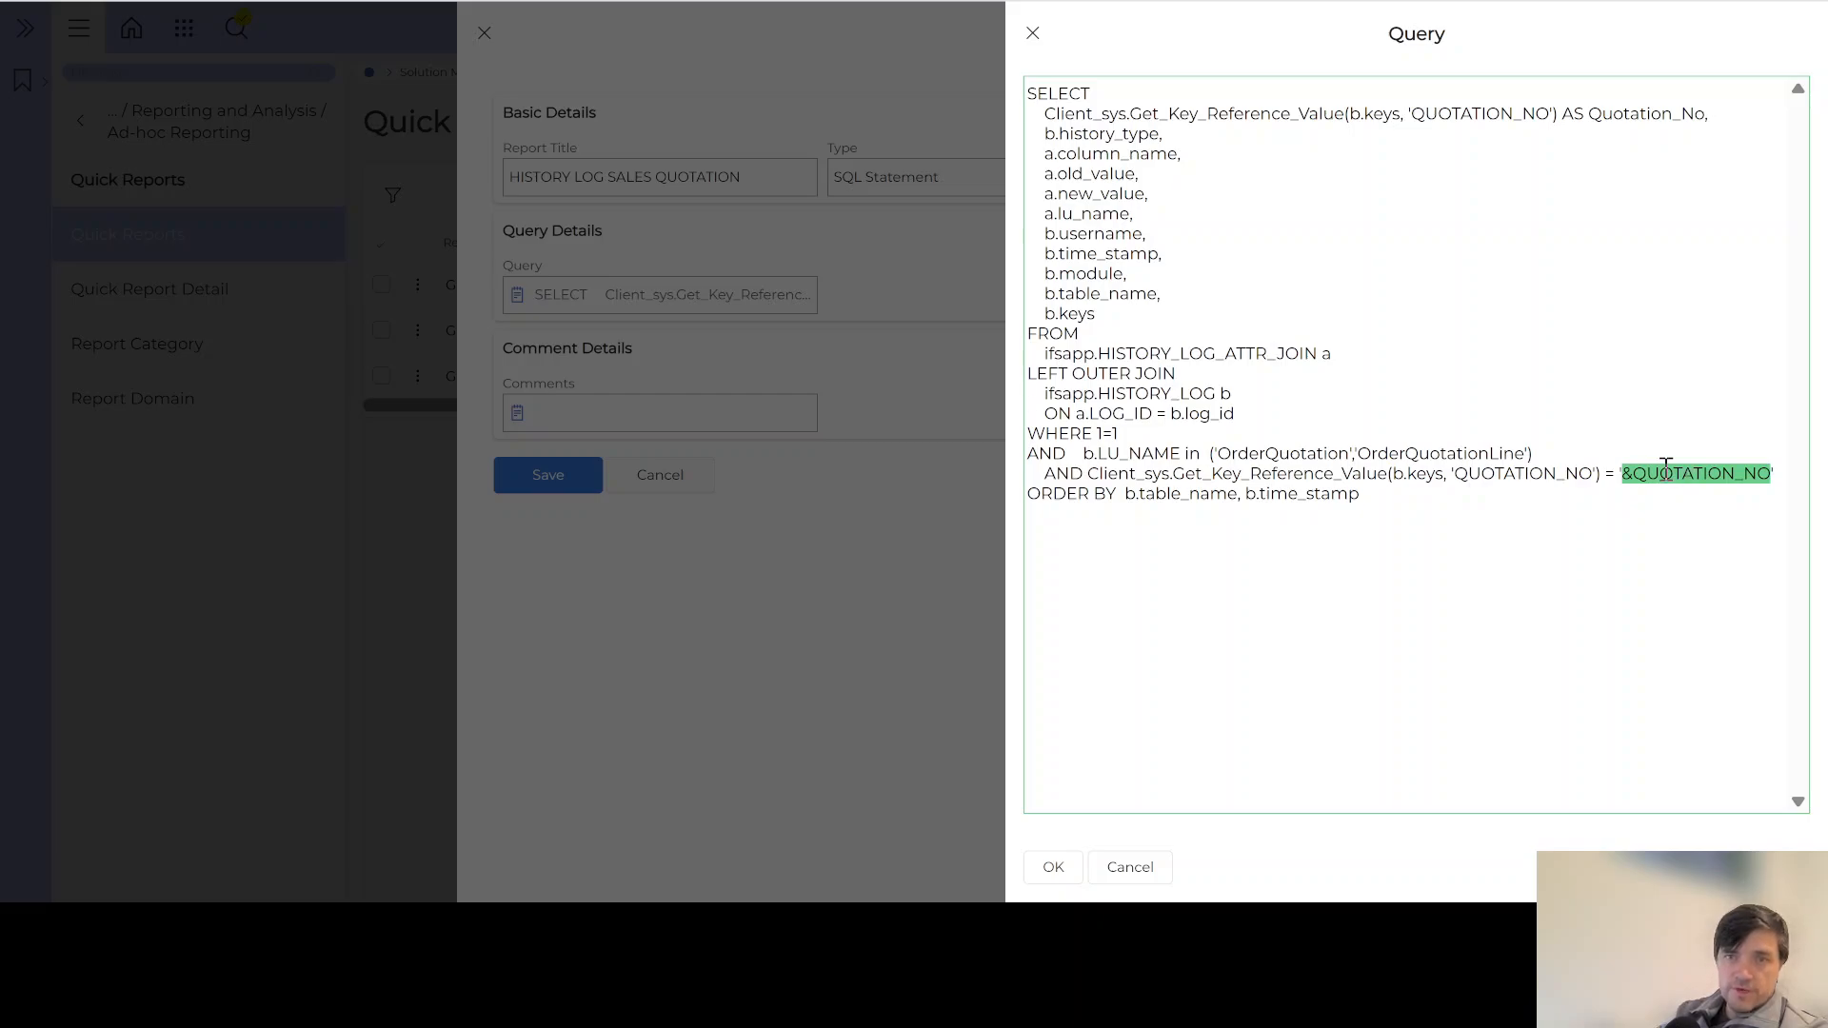
{"action": "left_click", "coordinate": [1138, 619]}
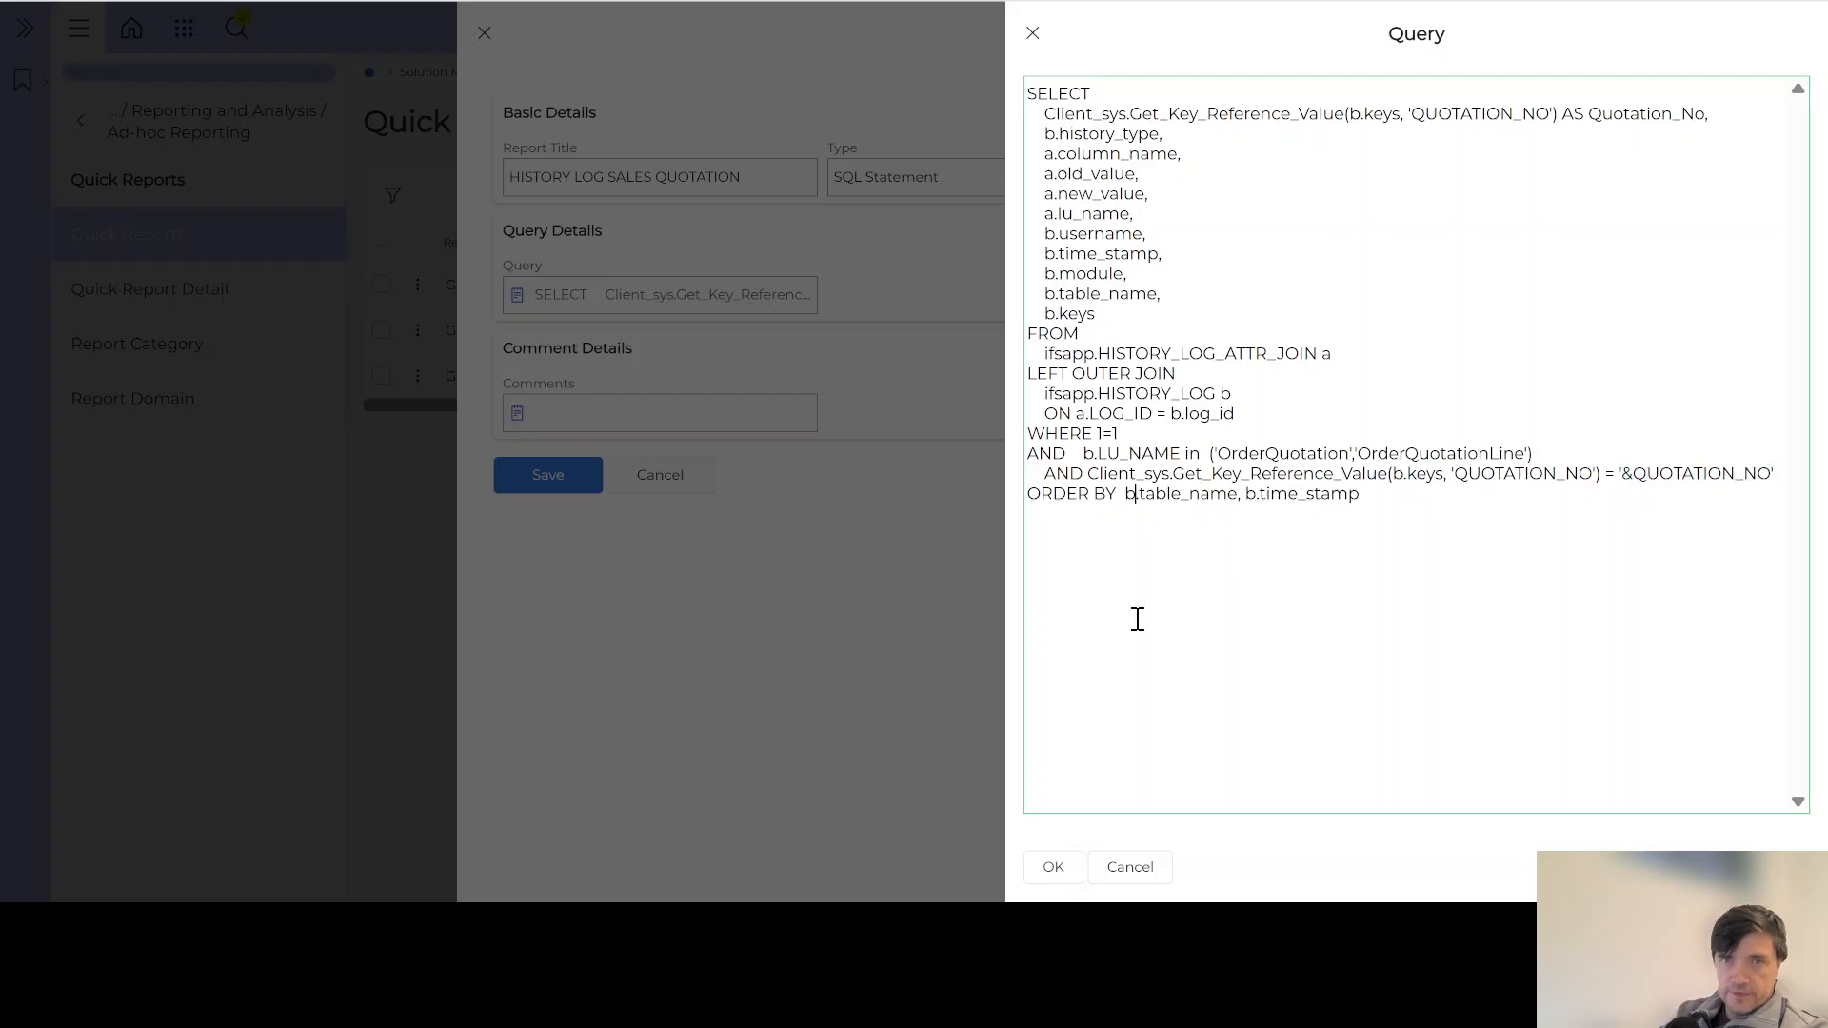
Step: Accept the query, comment that it's used as a command button in Sales Quotation, and save
{"action": "left_click", "coordinate": [1054, 866]}
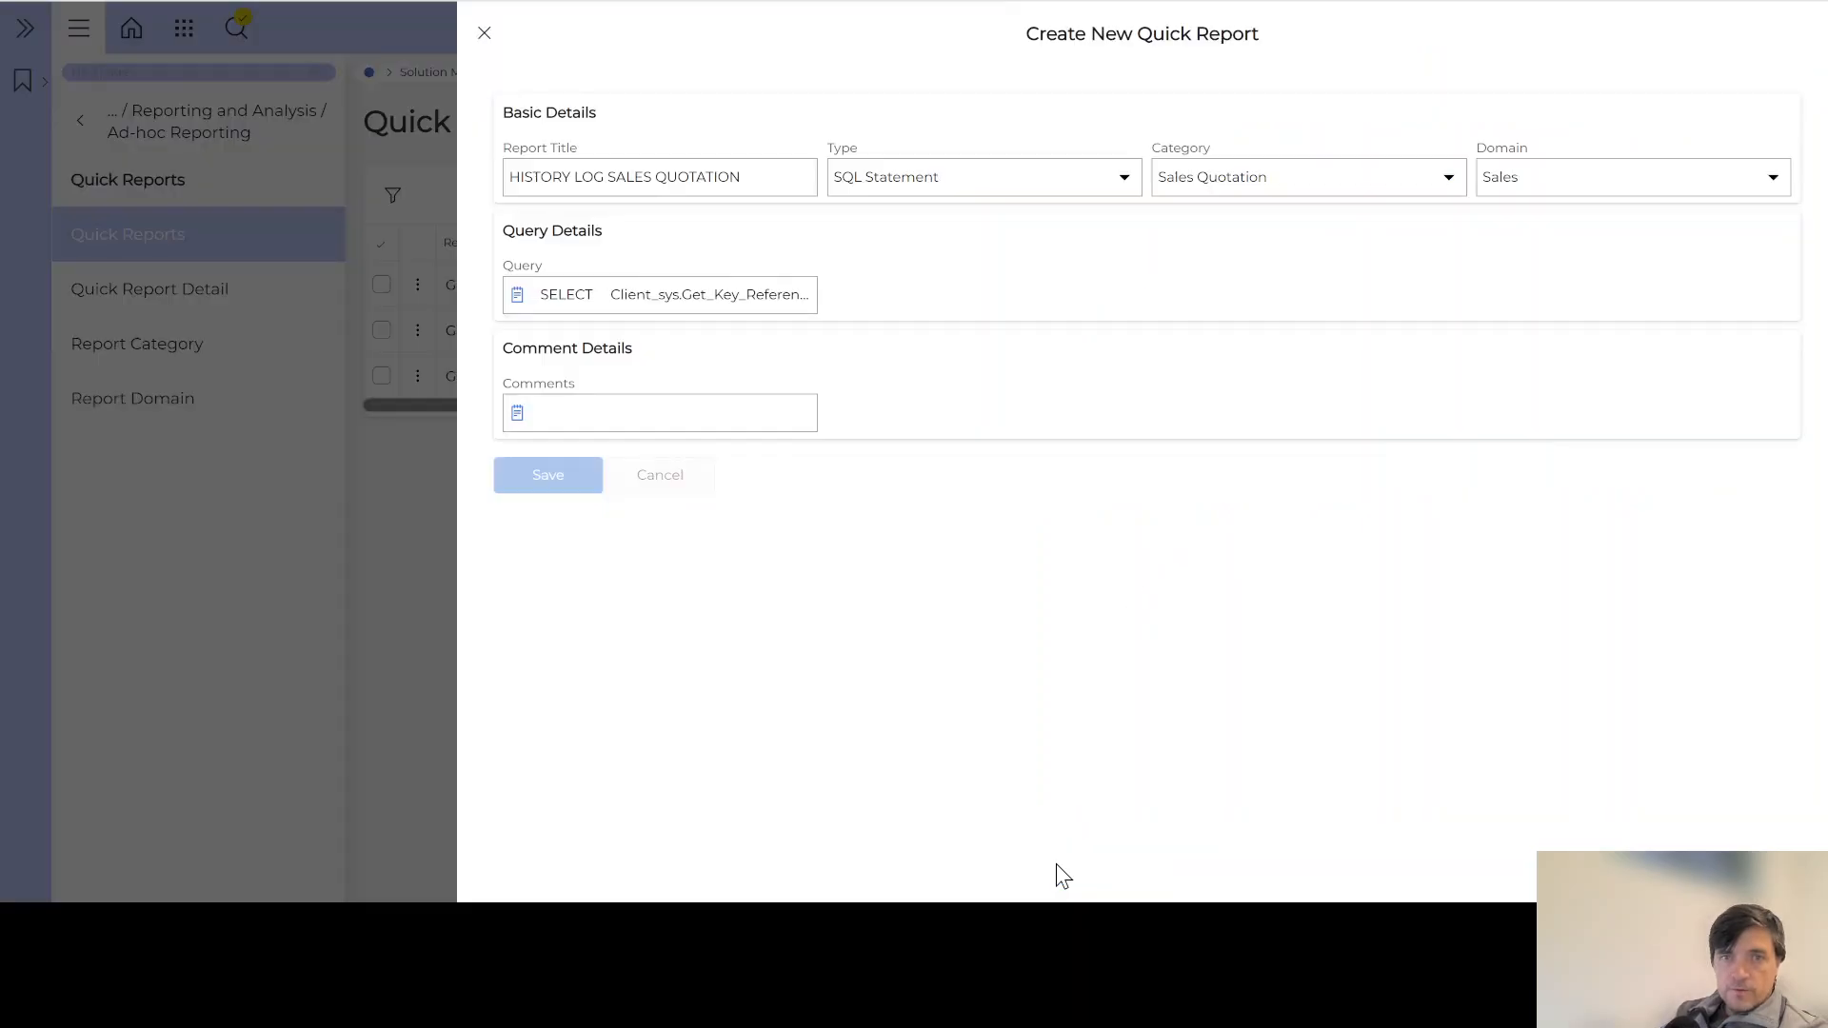
{"action": "left_click", "coordinate": [556, 412]}
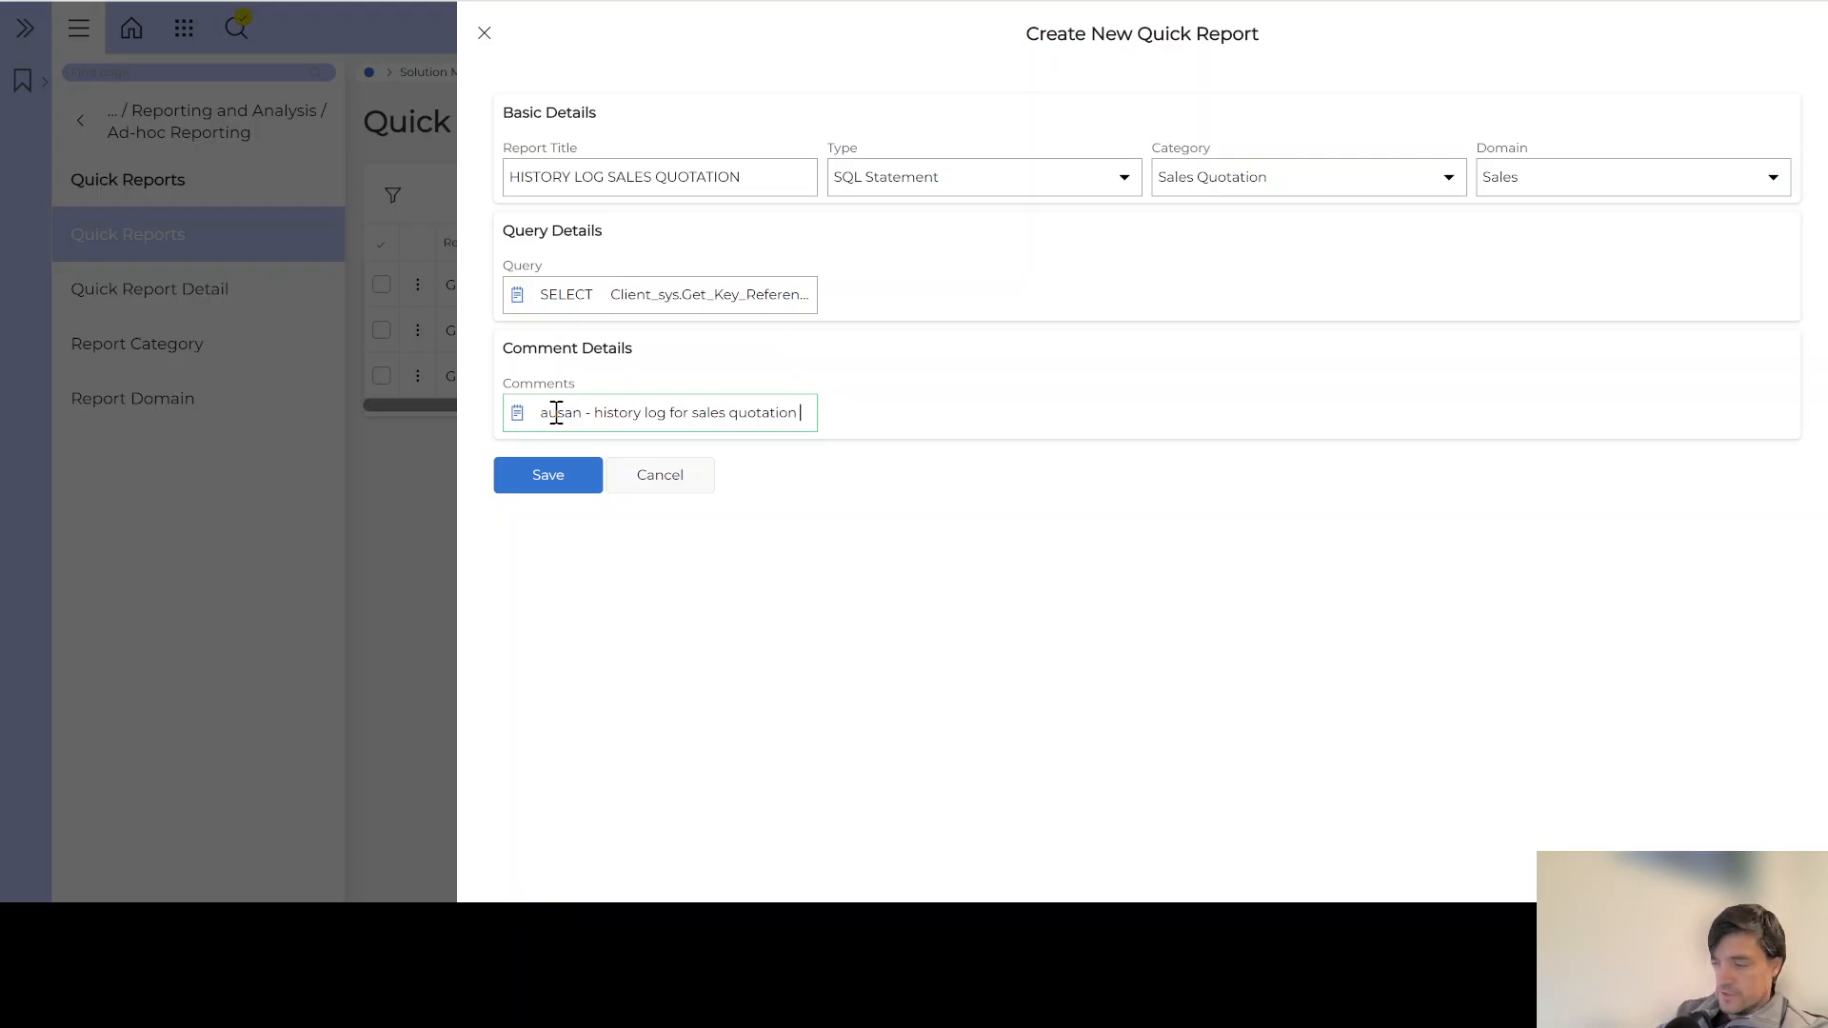
{"action": "type", "text": "- used as C"}
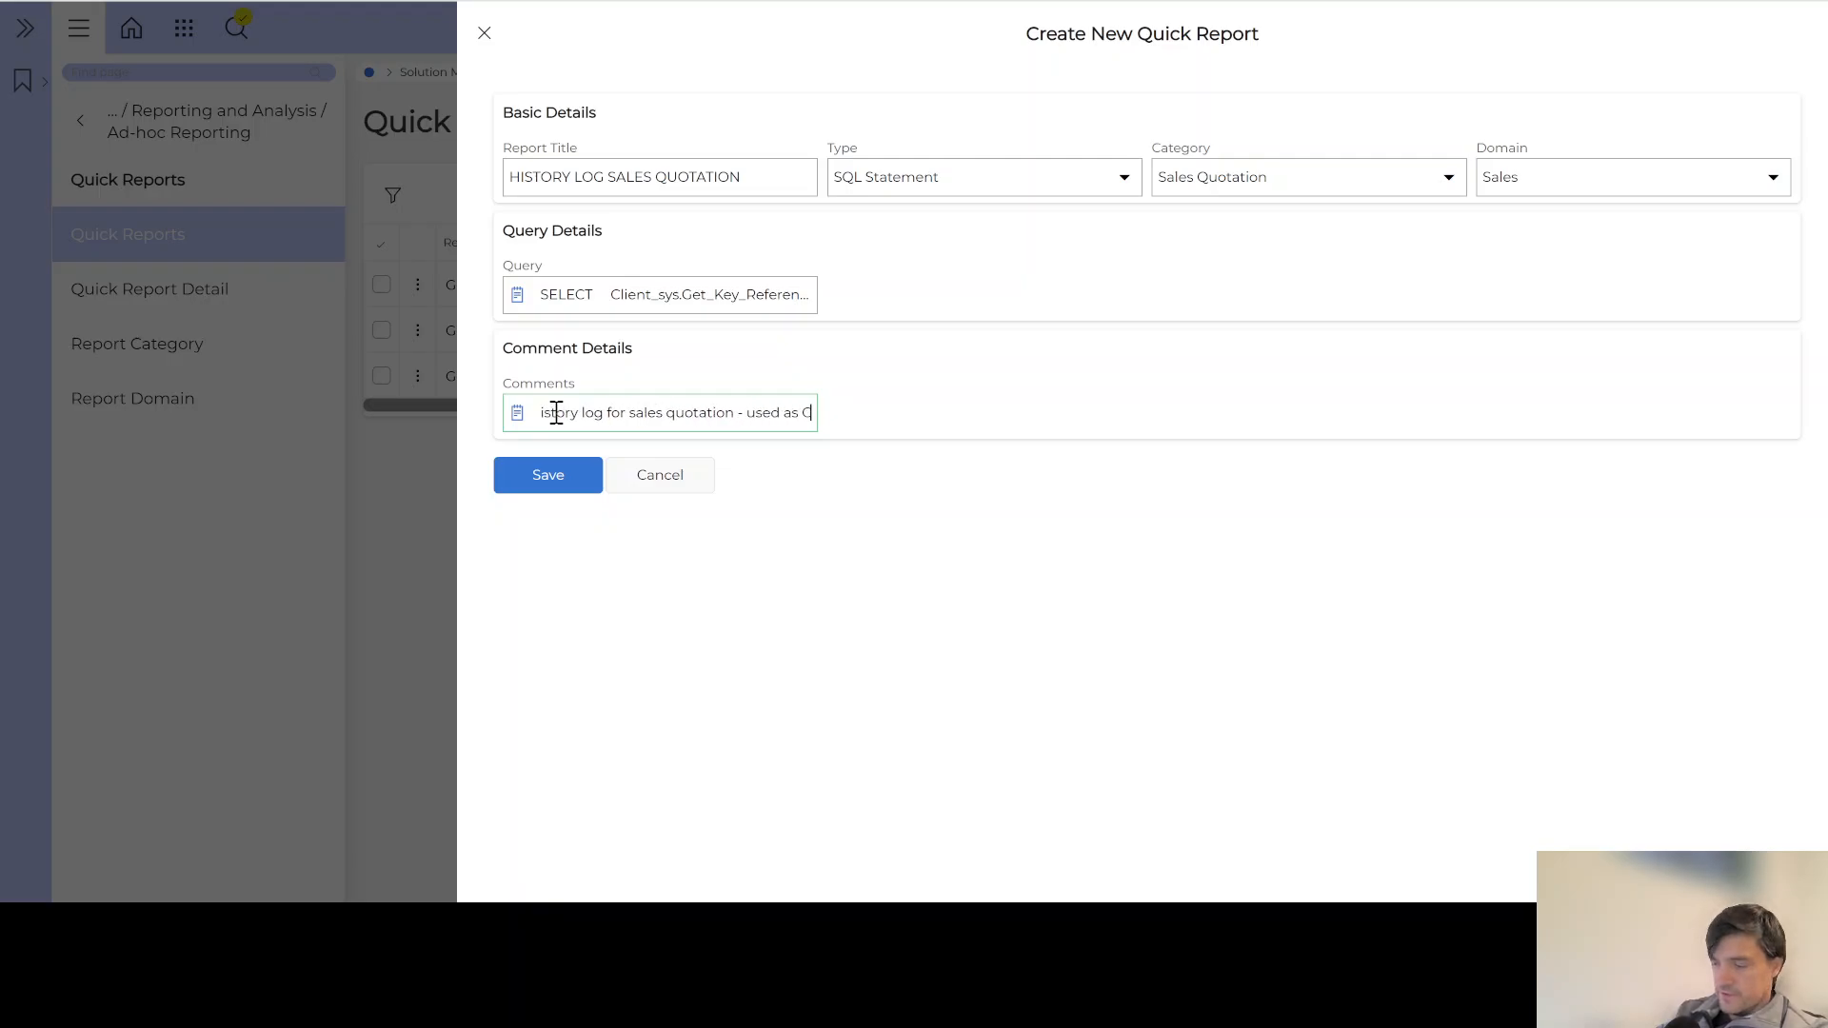
{"action": "type", "text": "ommand B"}
{"action": "type", "text": "utt"}
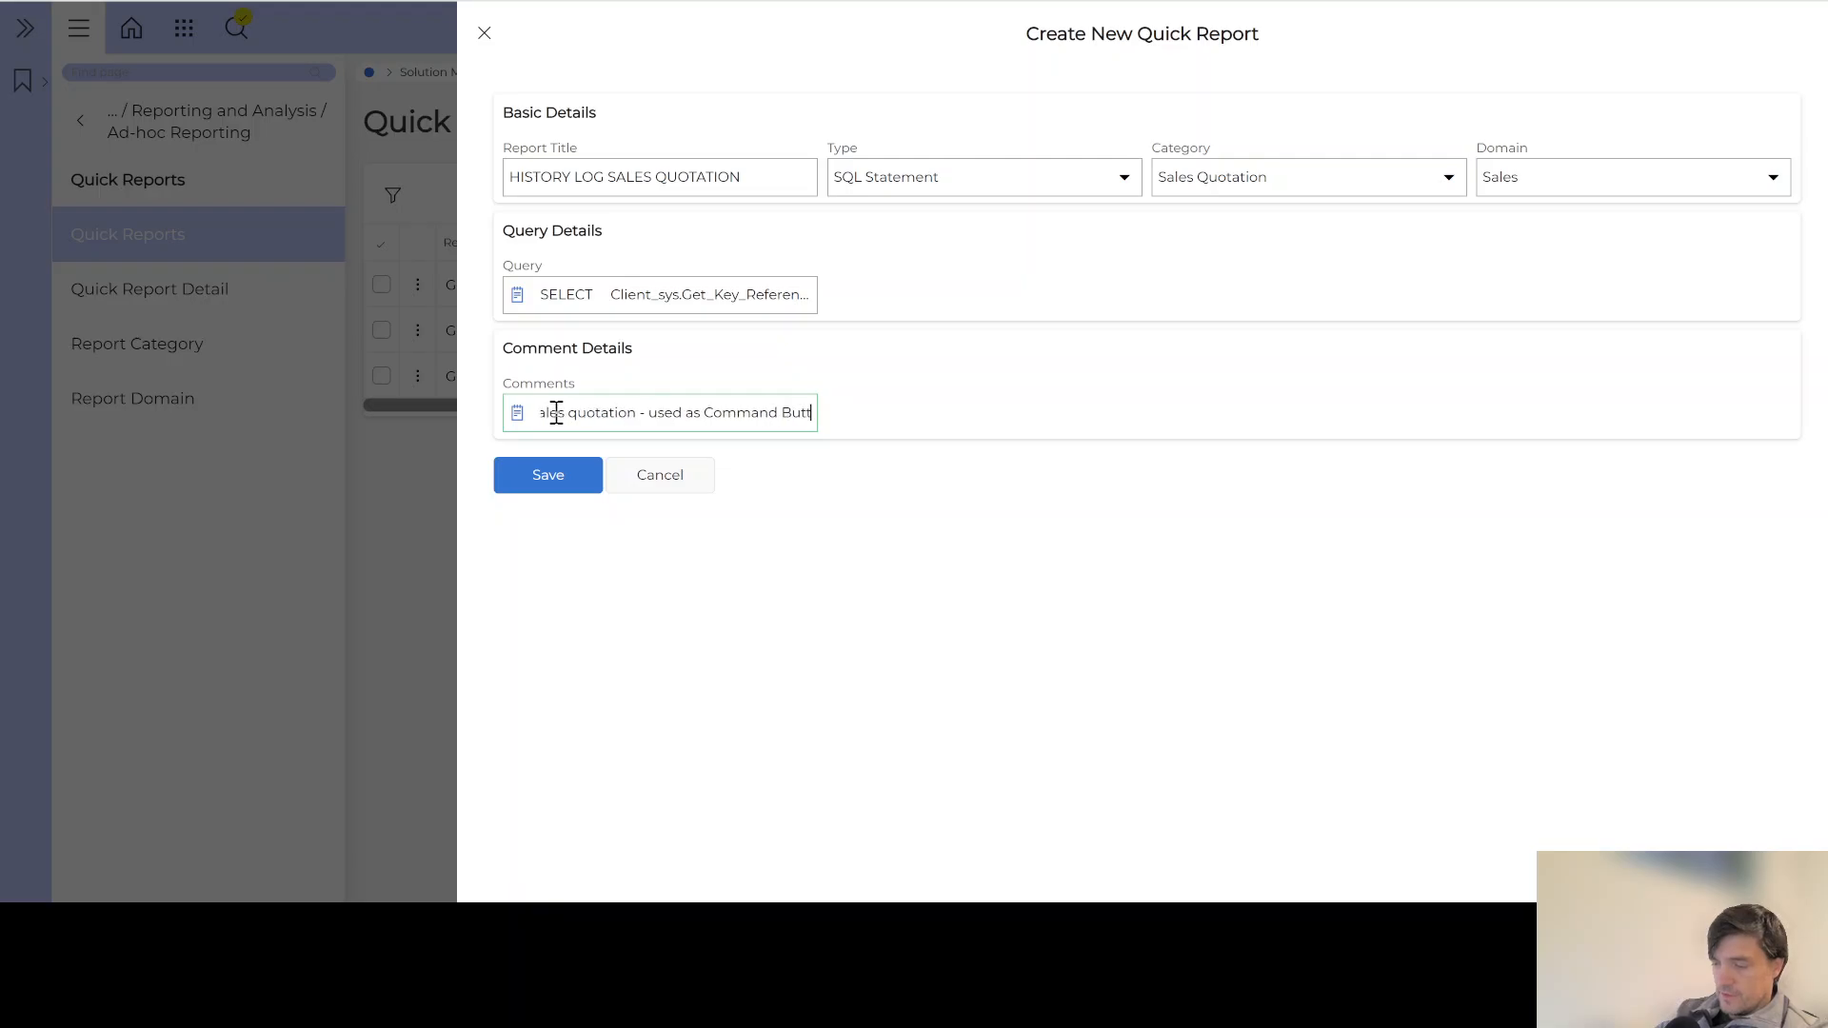
{"action": "type", "text": "on in Sale"}
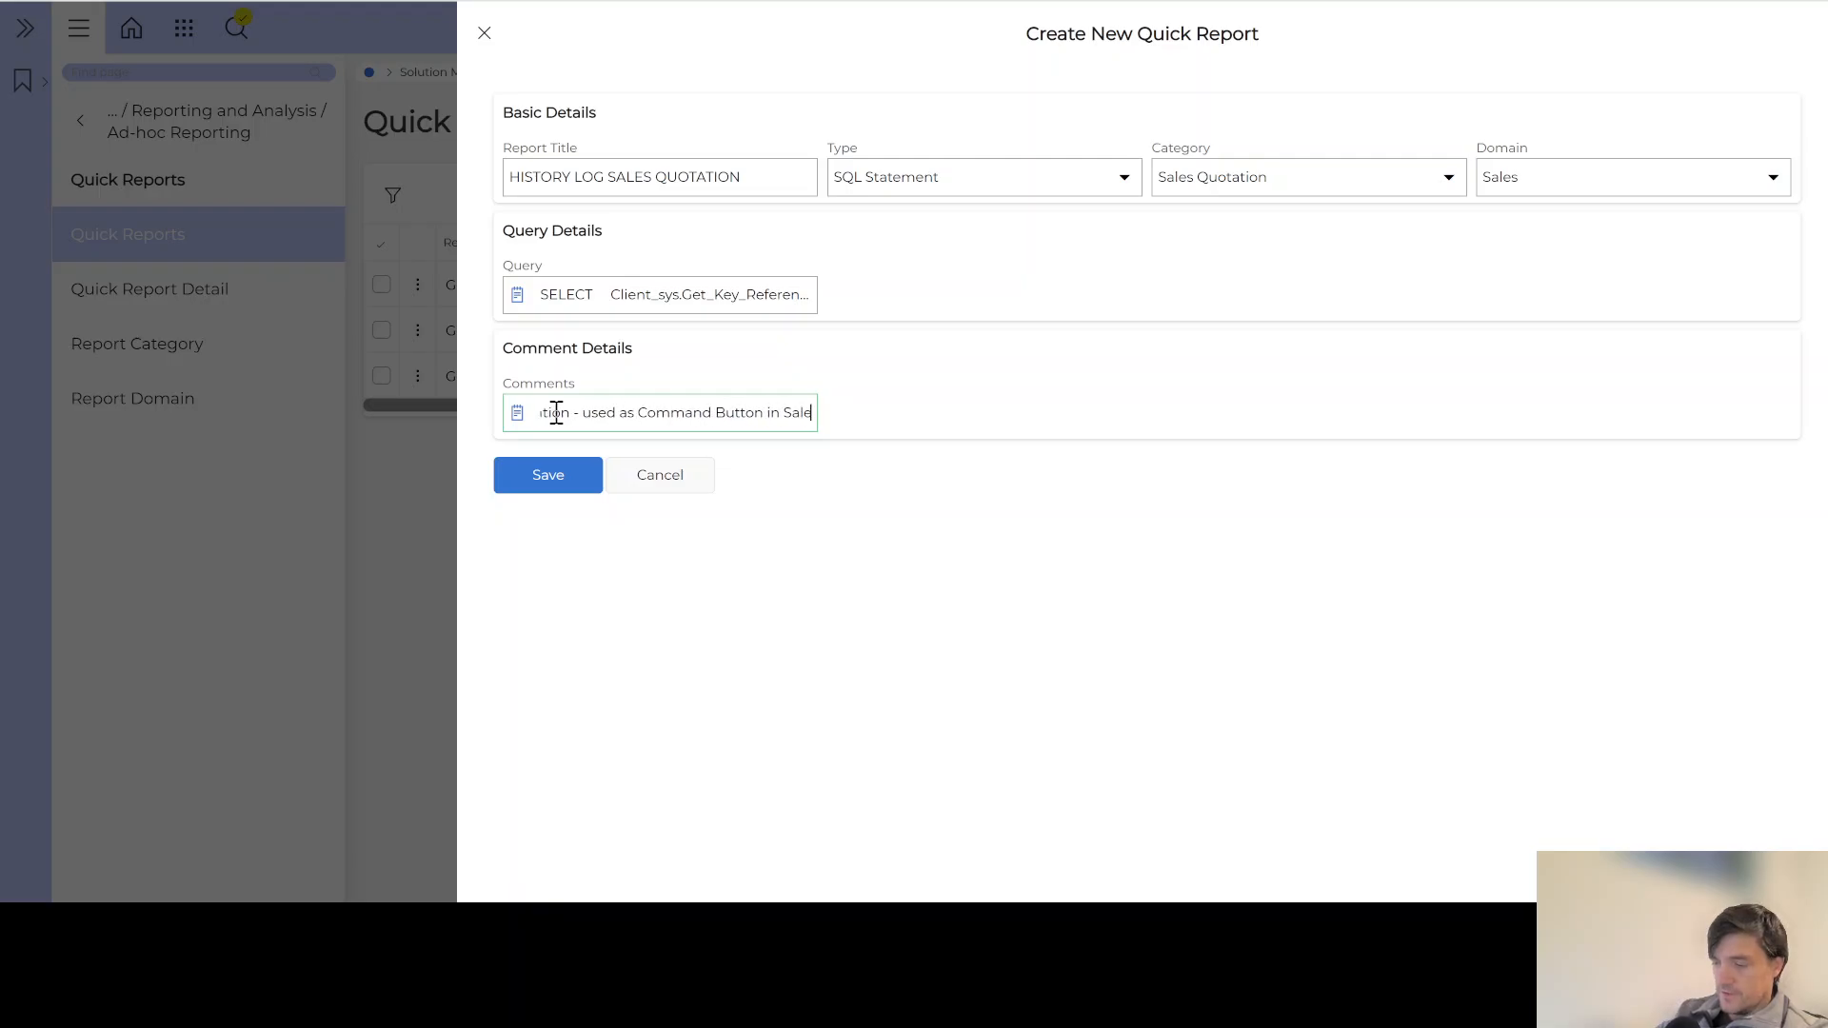
{"action": "type", "text": "s Quotation poage"}
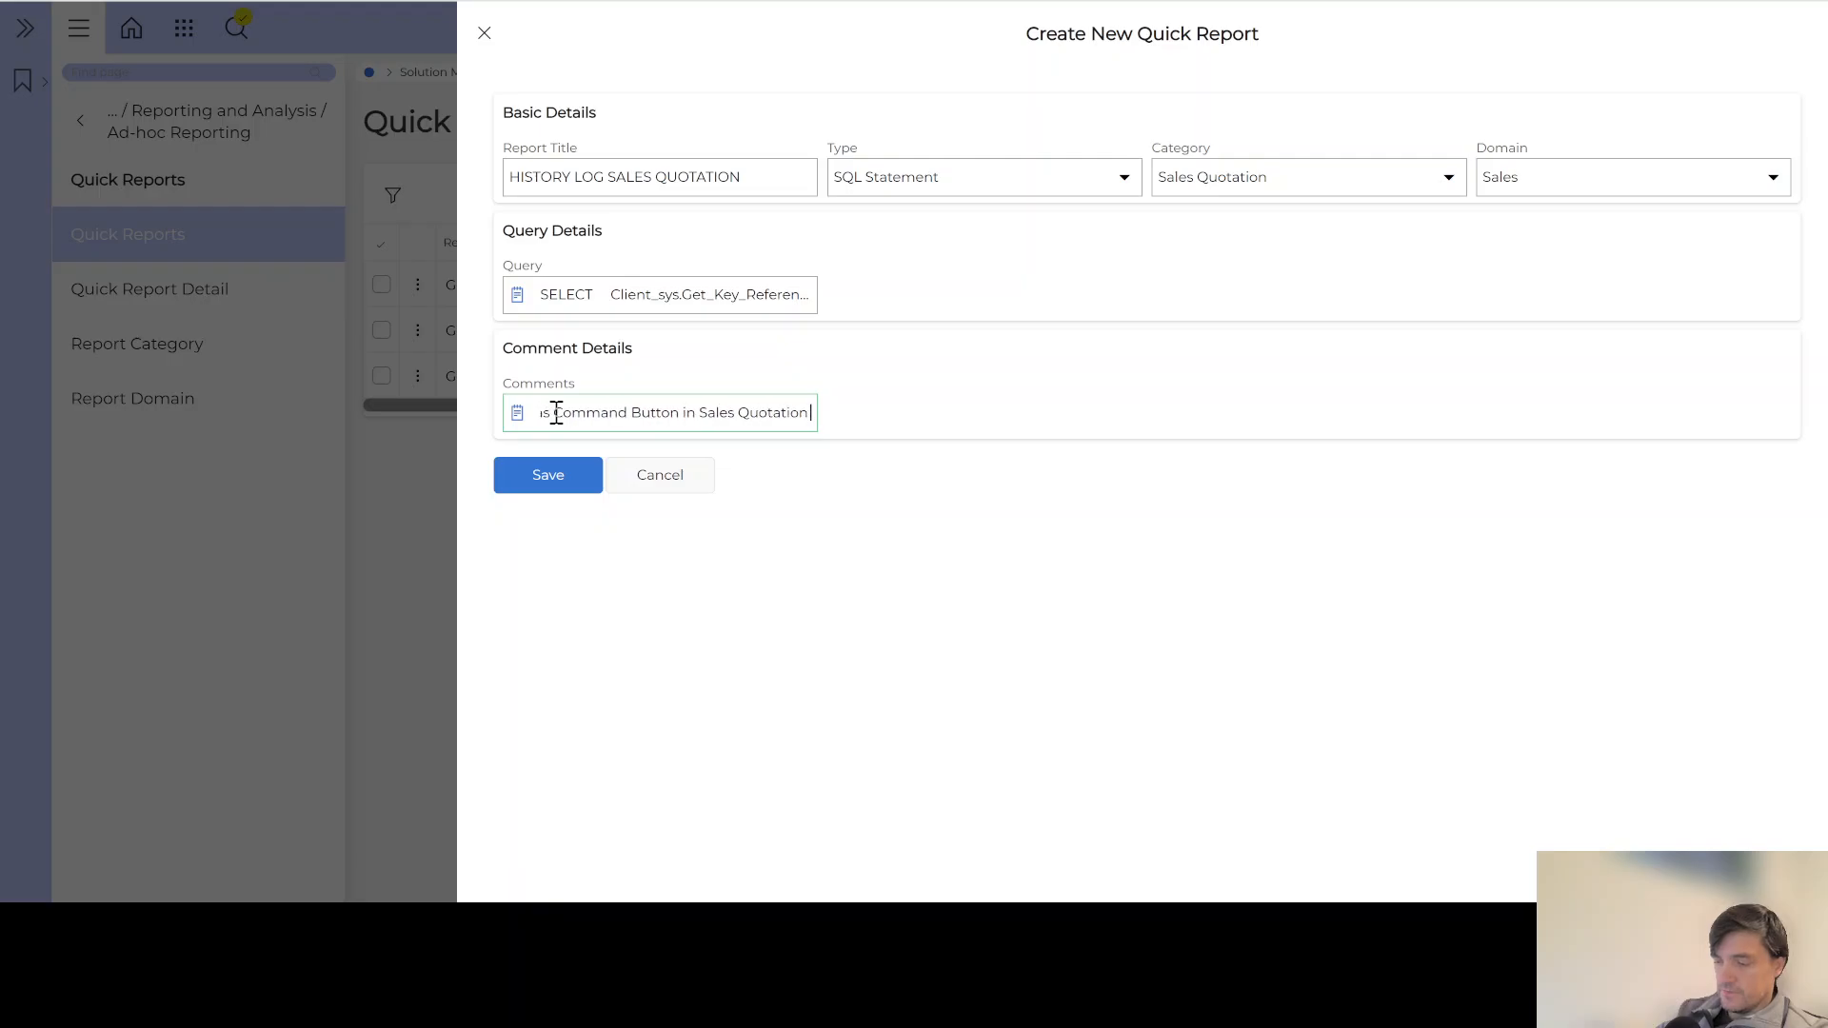
{"action": "left_click", "coordinate": [550, 481]}
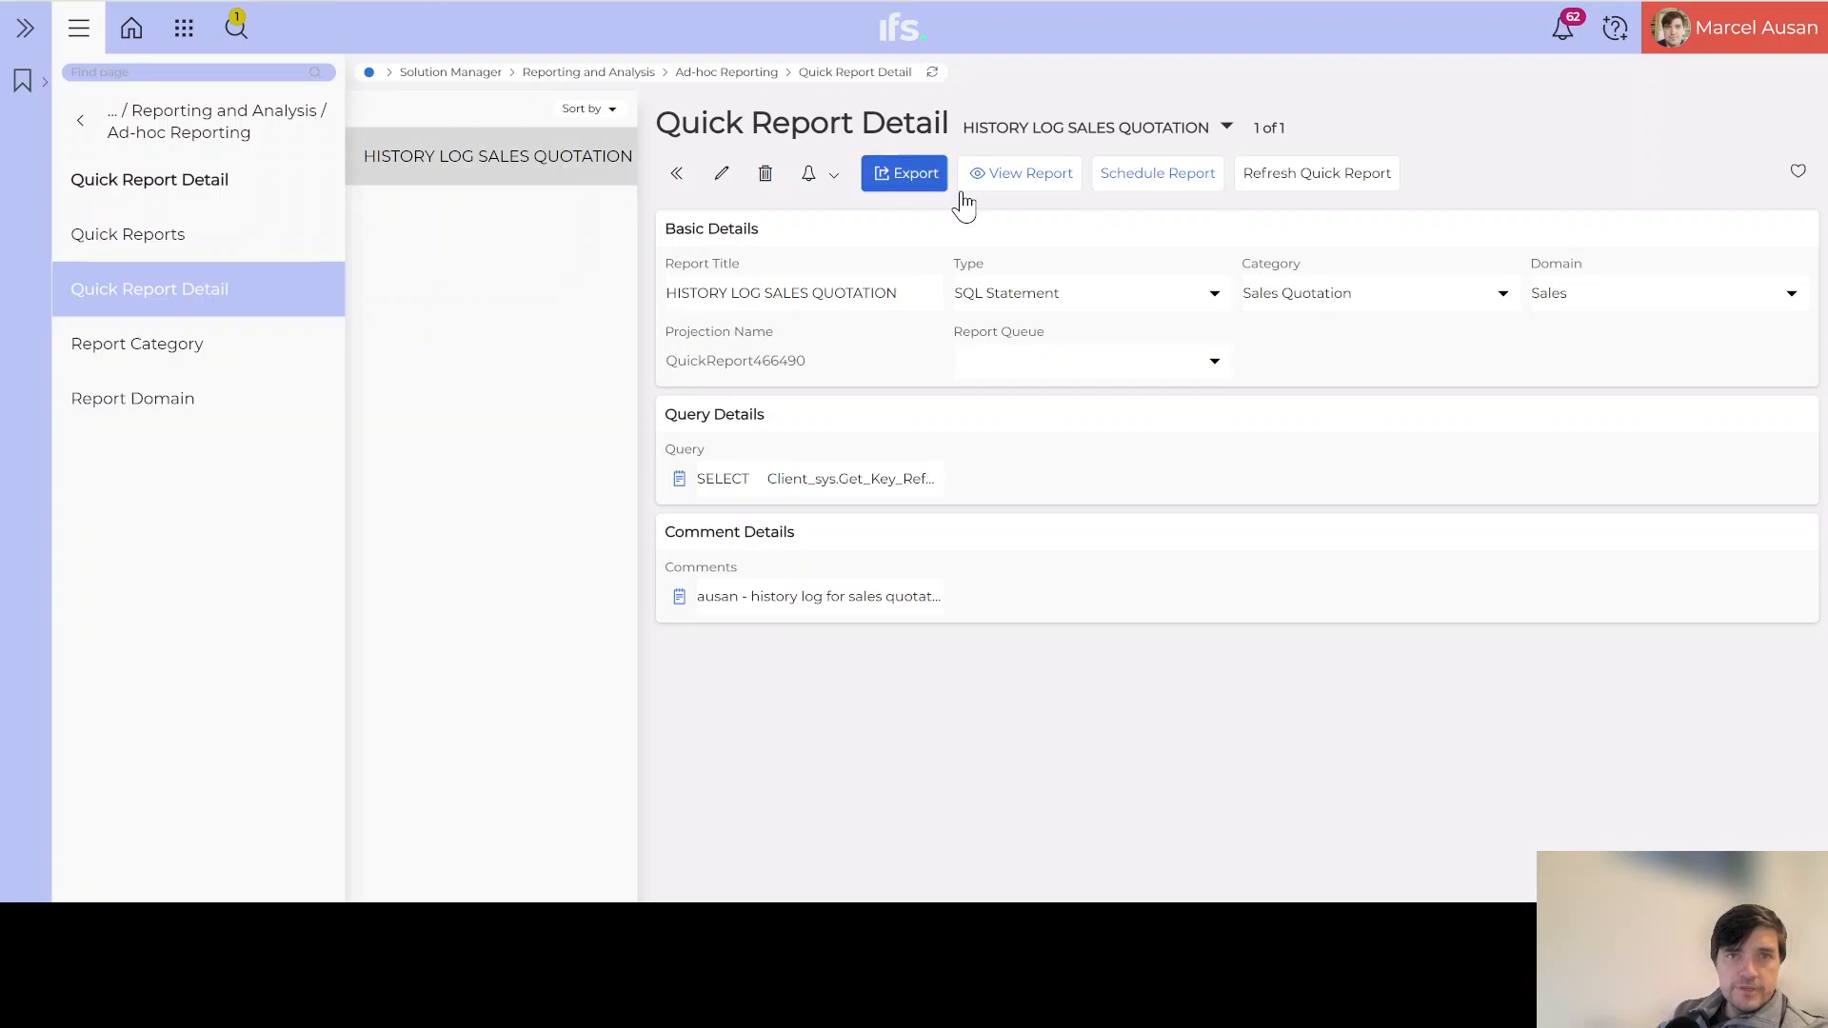
Step: Open the saved report's run page, then select quotation number C200002 on the Sales Quotation page
{"action": "left_click", "coordinate": [1027, 179]}
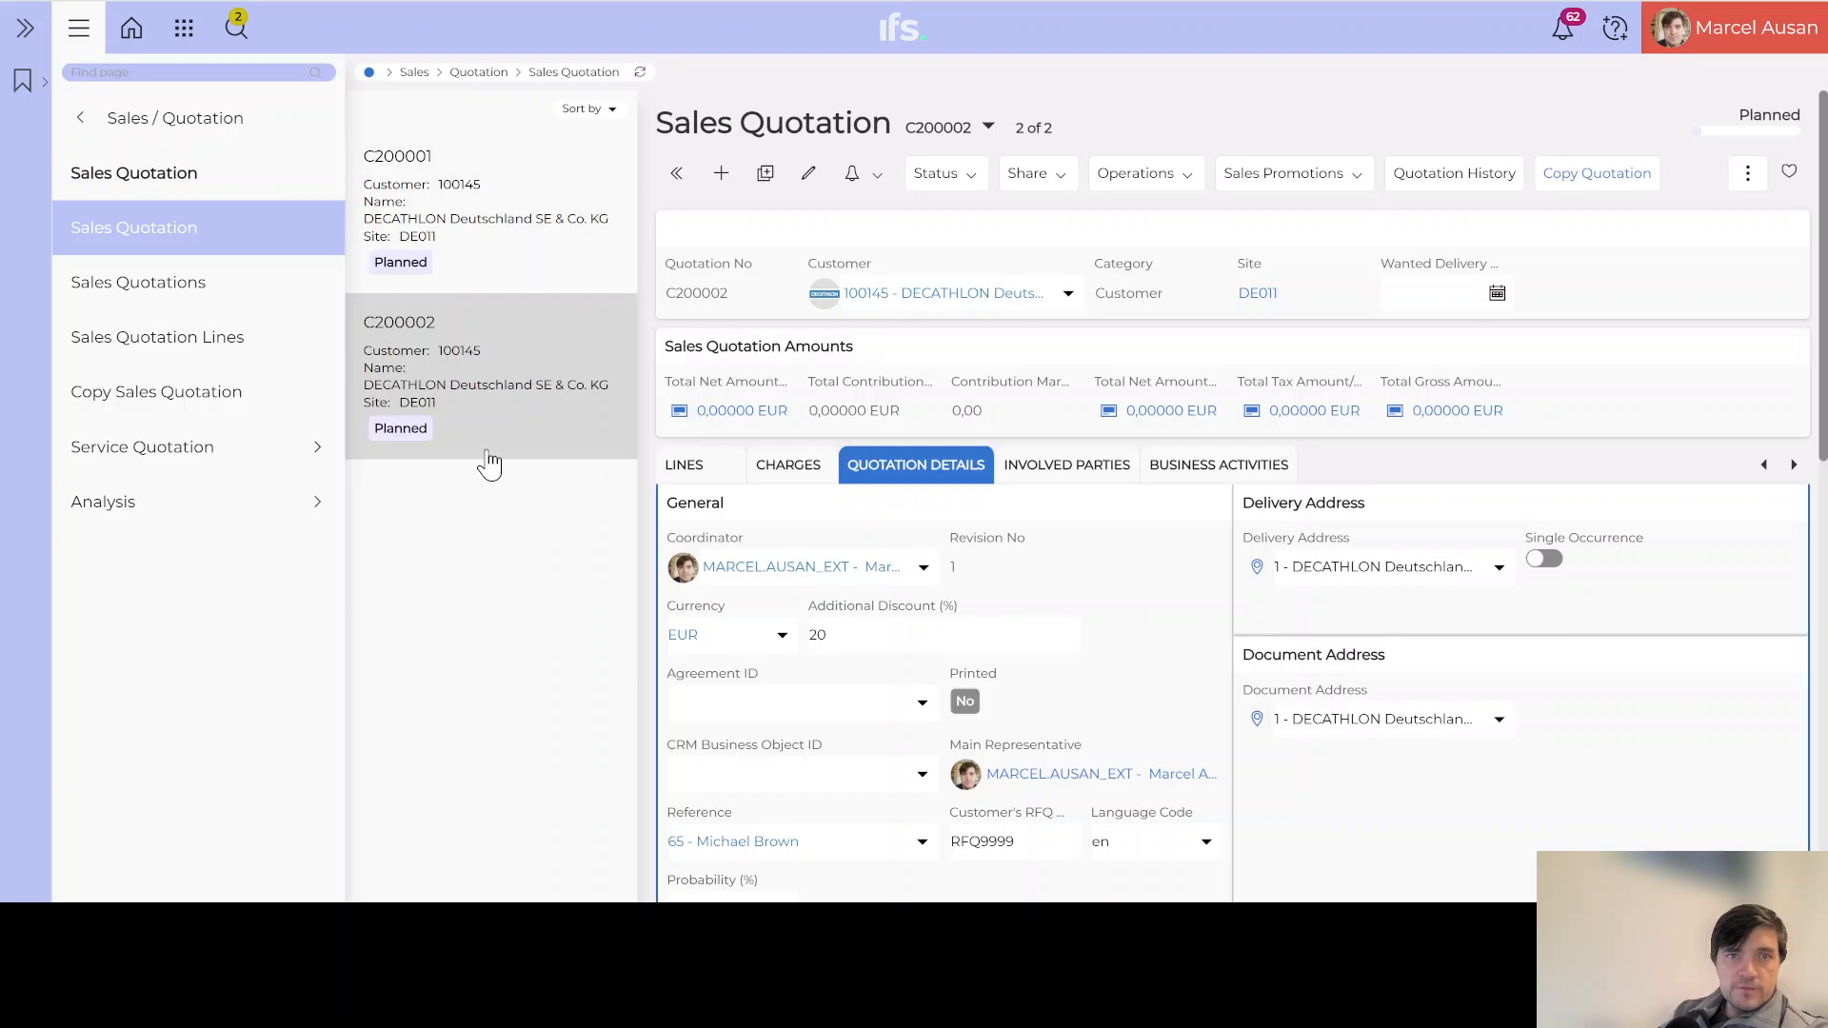
{"action": "double_click", "coordinate": [699, 295]}
{"action": "key", "text": "ctrl+c"}
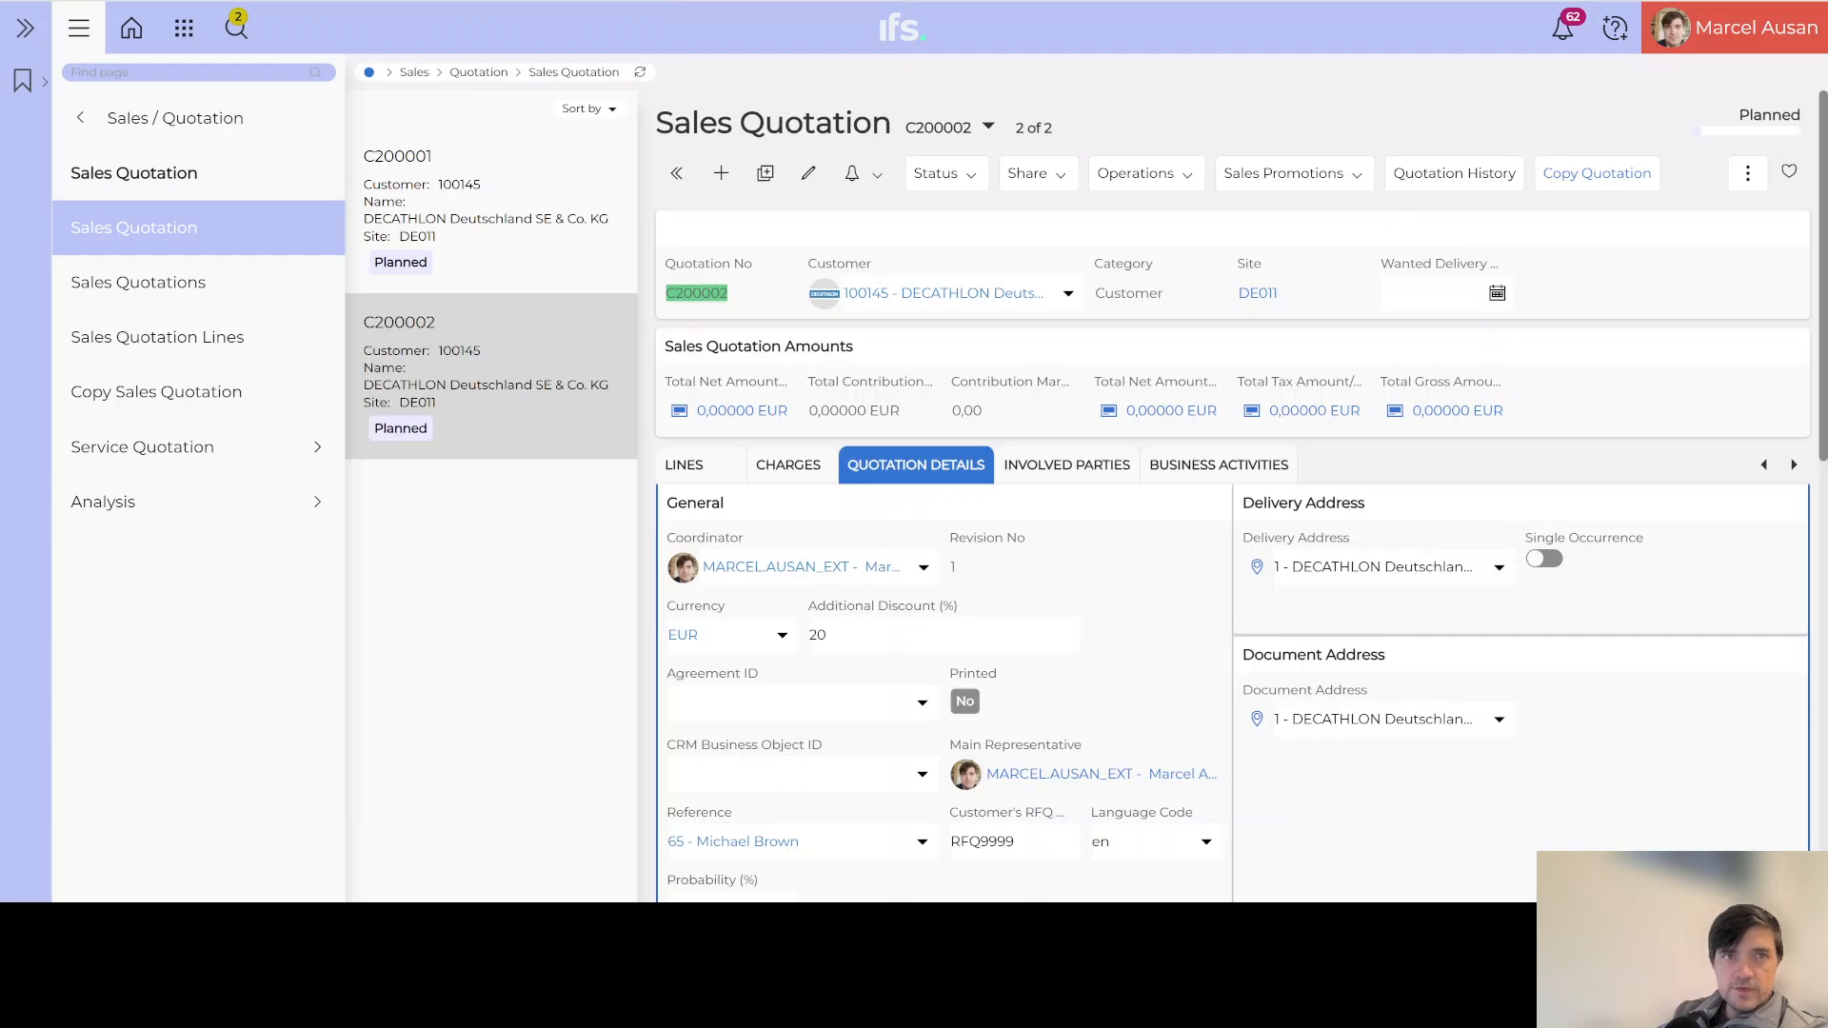
Step: Run the history log report for quotation C200002 and show the results as a table
{"action": "key", "text": "ctrl+Tab"}
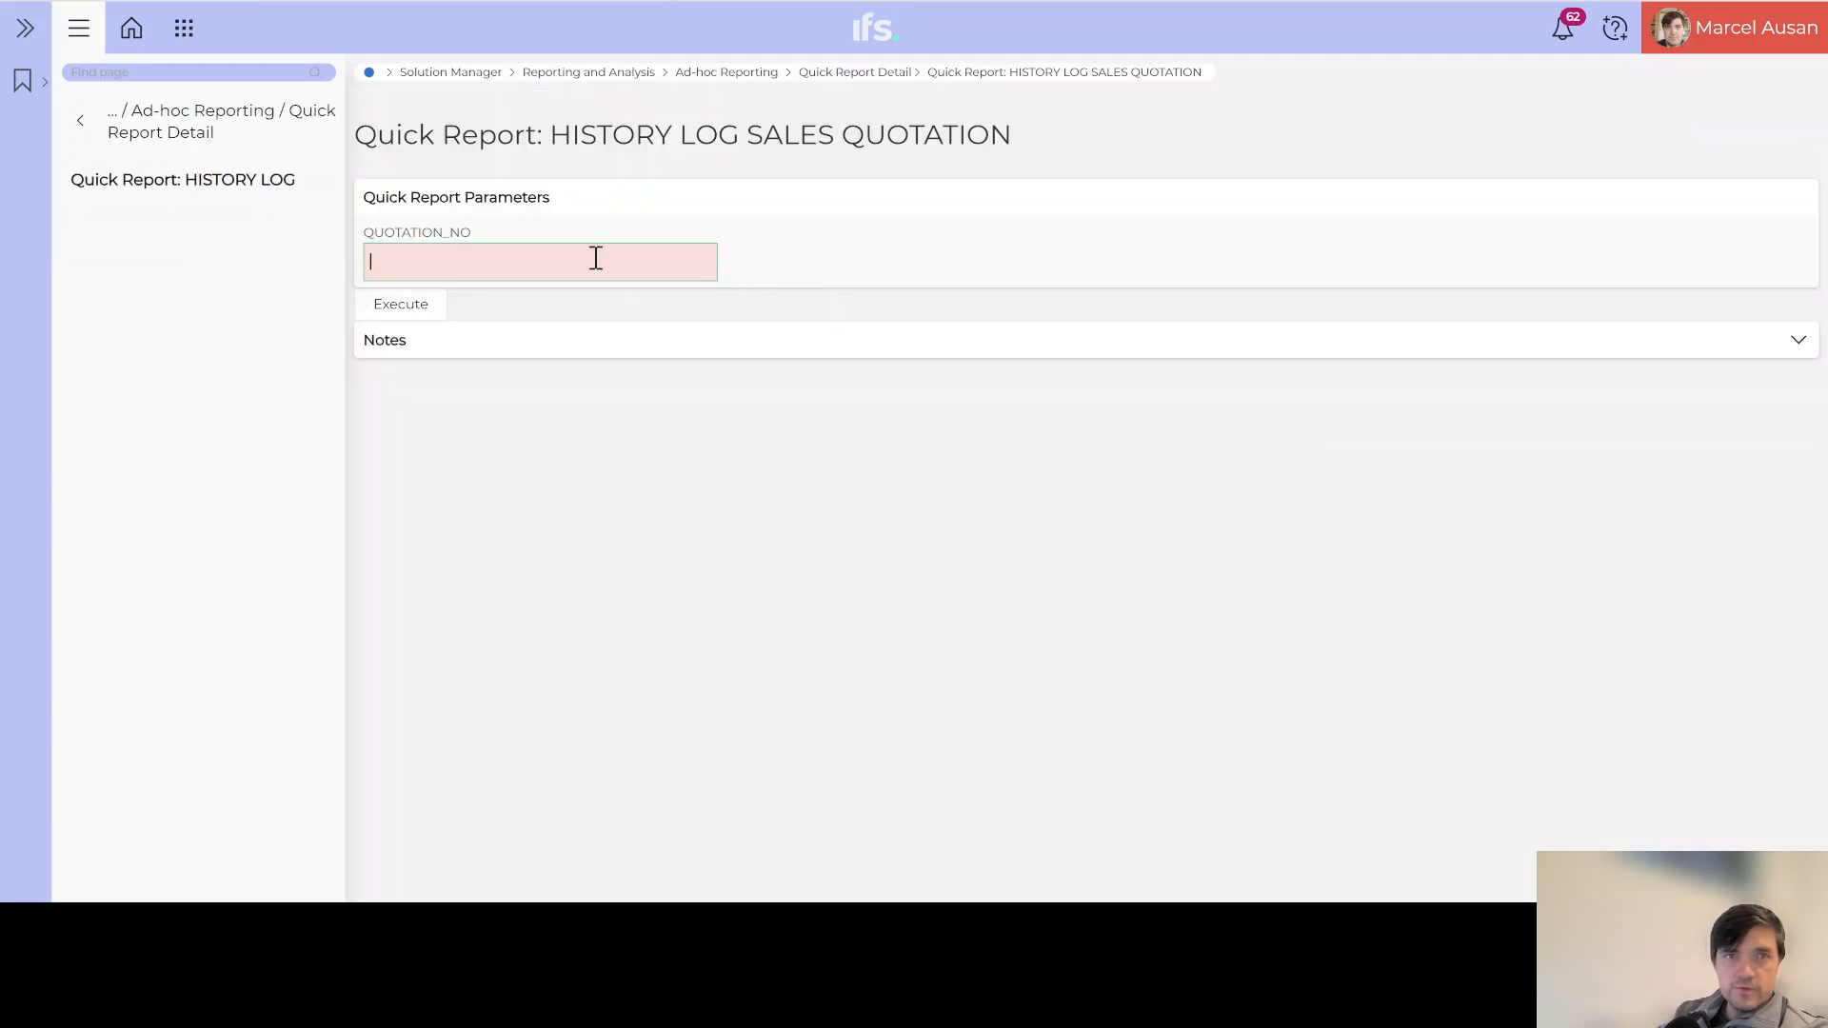
{"action": "key", "text": "ctrl+v"}
{"action": "left_click", "coordinate": [417, 312]}
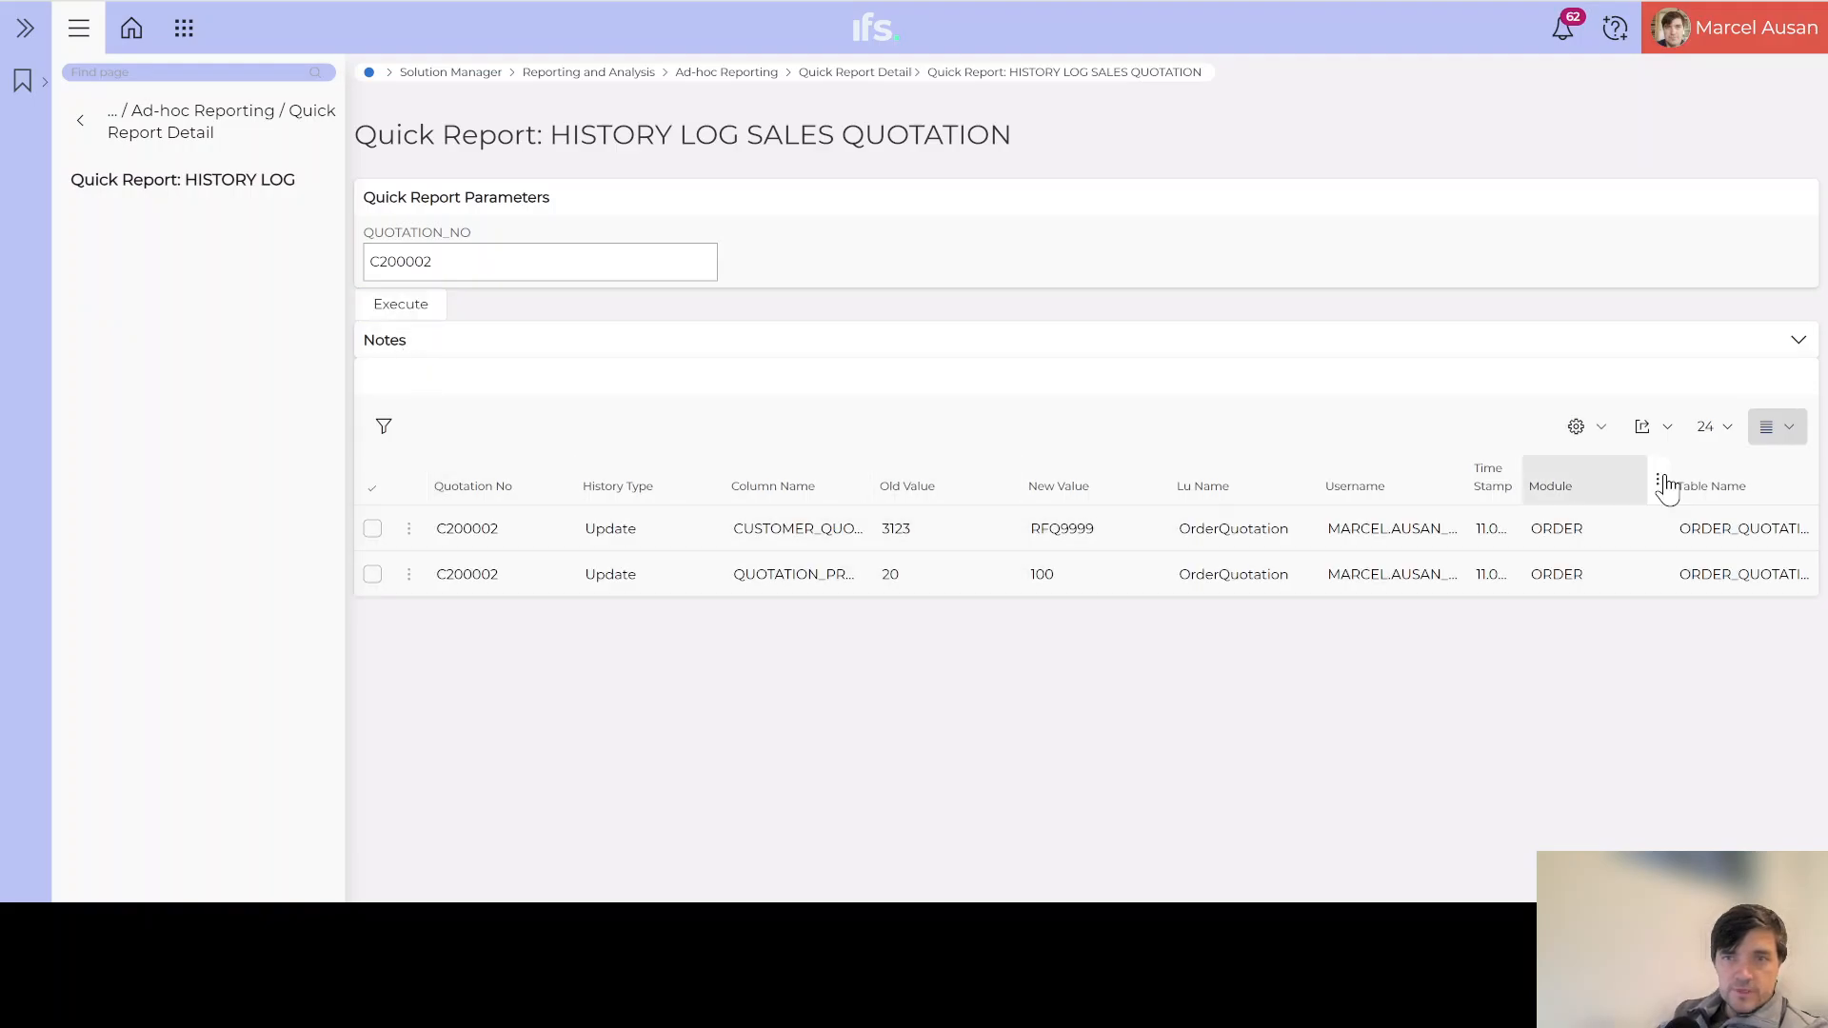
{"action": "left_click", "coordinate": [1773, 445]}
{"action": "left_click", "coordinate": [1745, 470]}
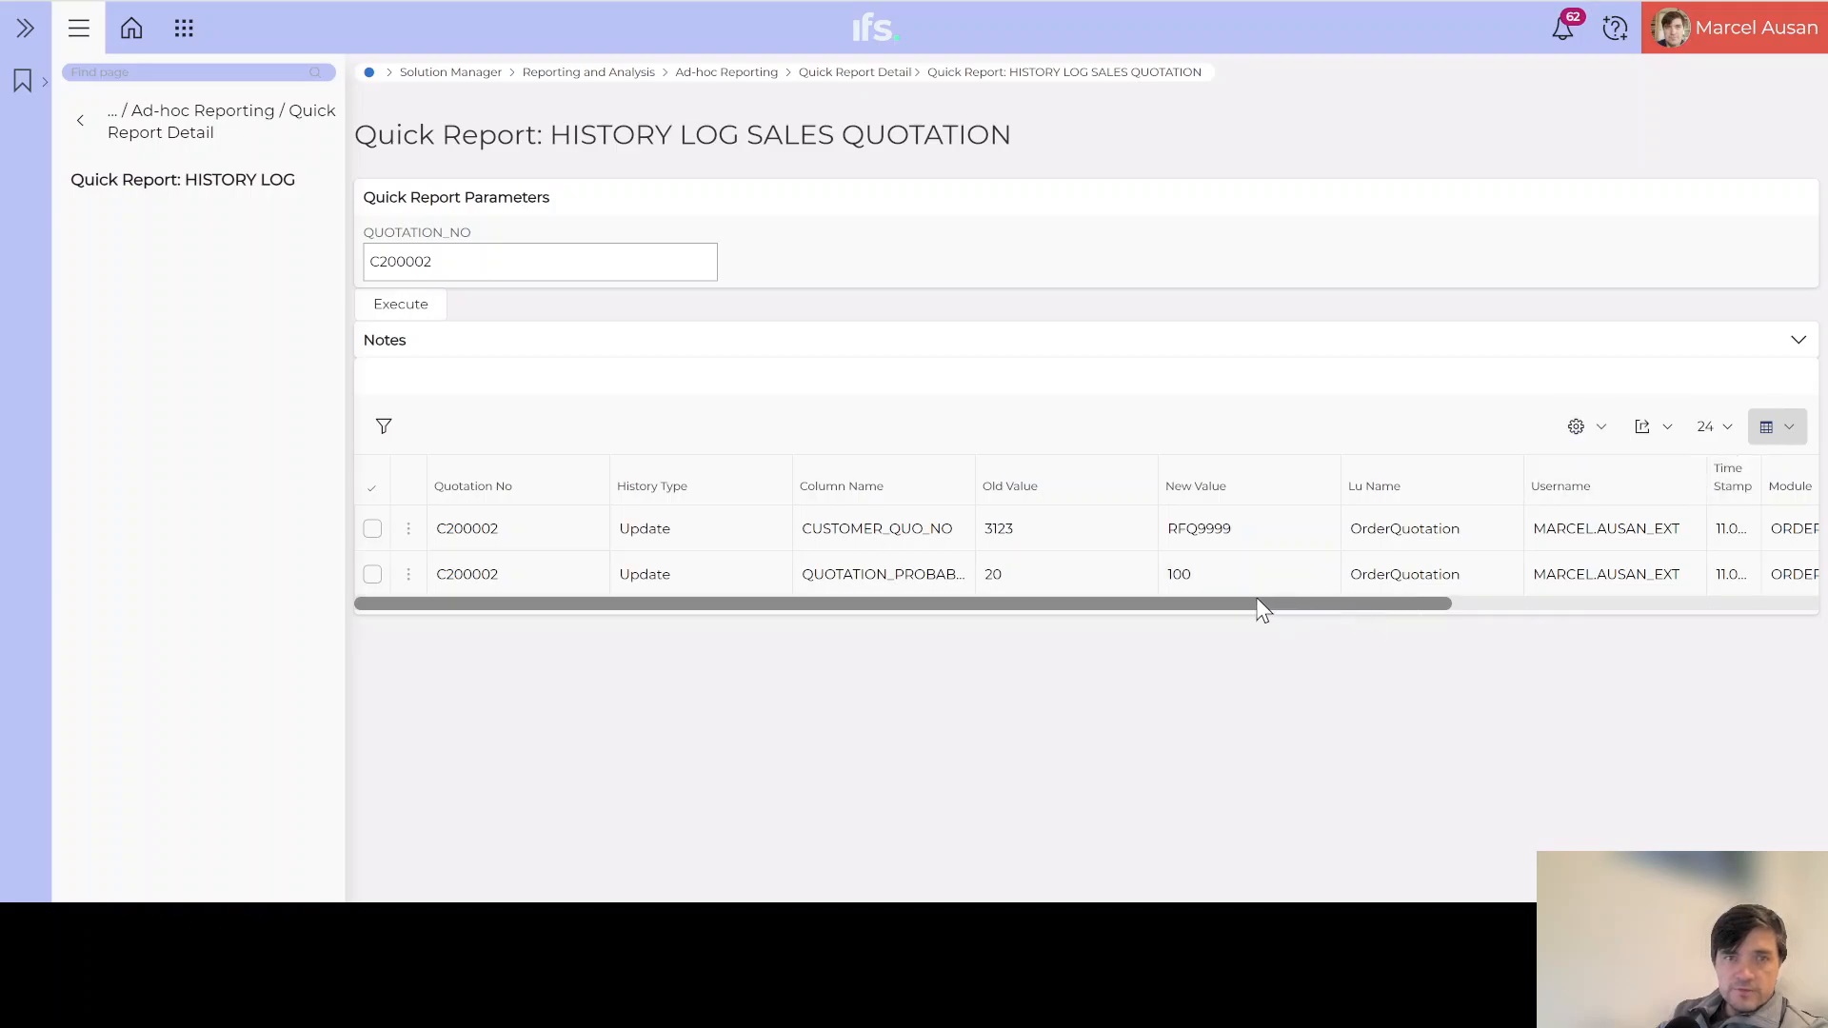
Step: Review the two logged update rows and widen the Time Stamp column to show full dates
{"action": "left_click", "coordinate": [372, 530]}
{"action": "left_click", "coordinate": [372, 530]}
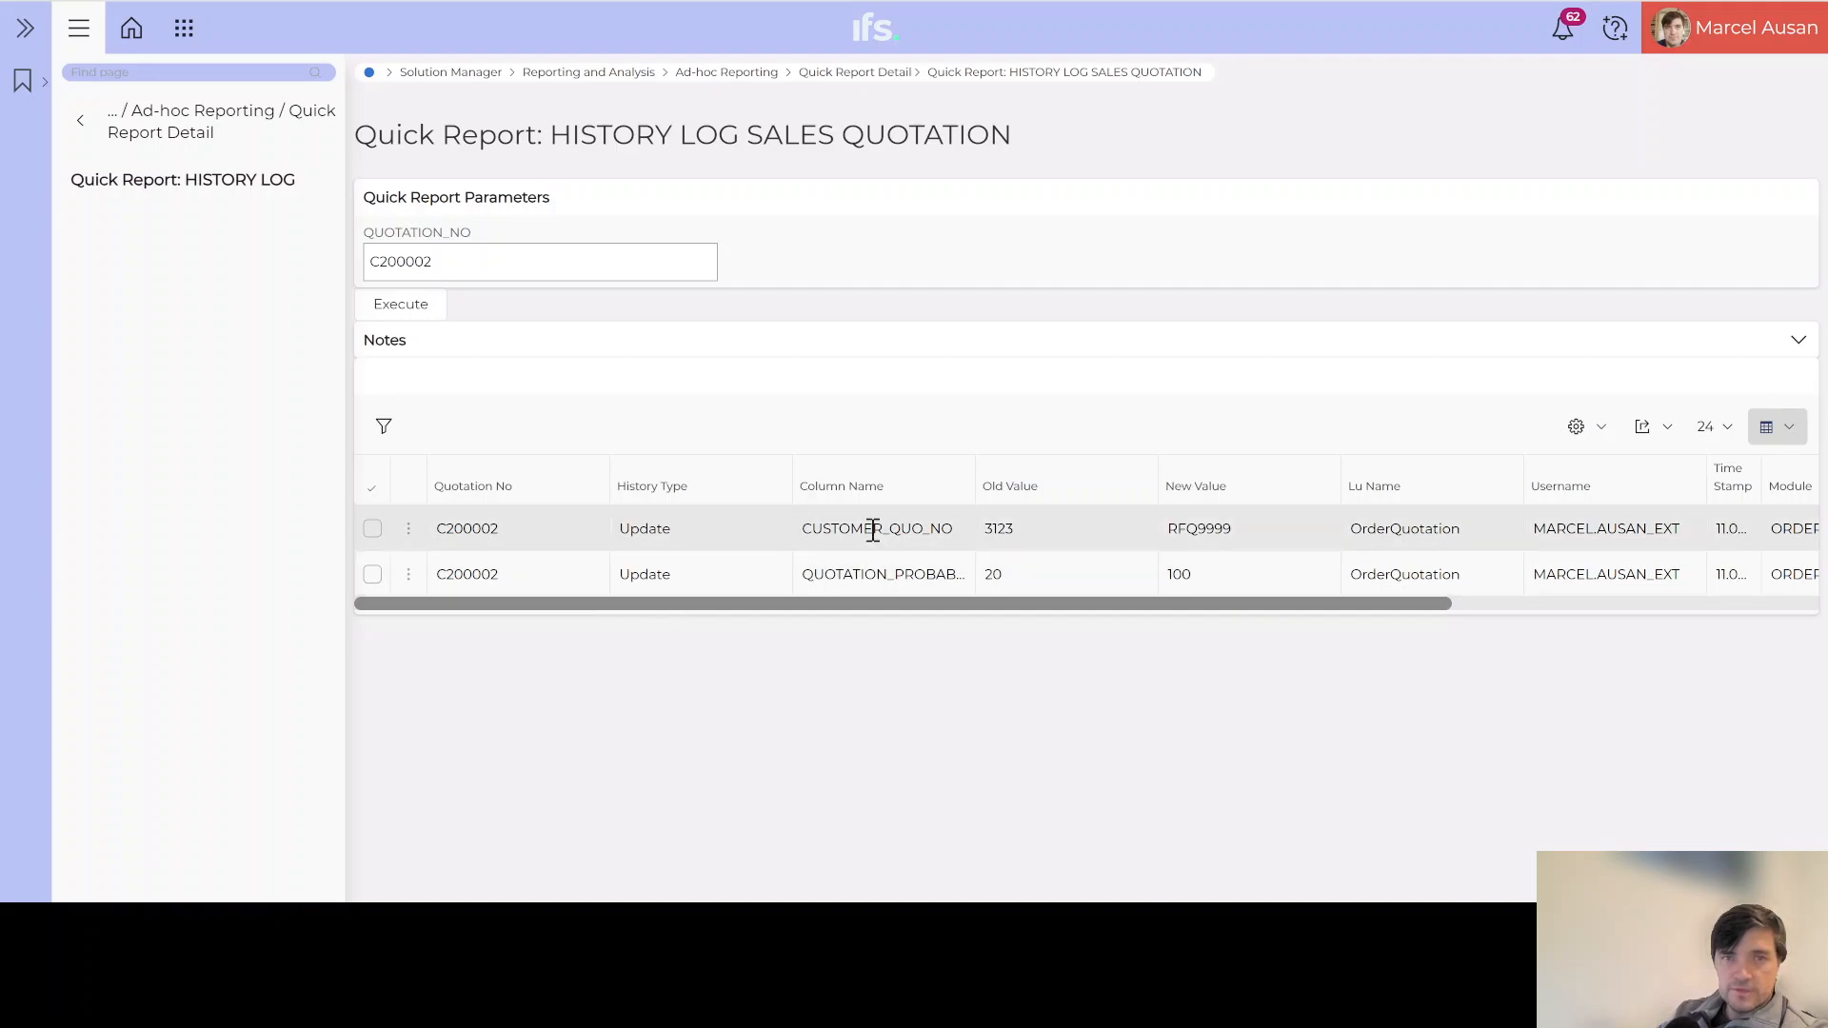
{"action": "left_click_drag", "start_coordinate": [874, 530], "coordinate": [1048, 487]}
{"action": "left_click", "coordinate": [875, 577]}
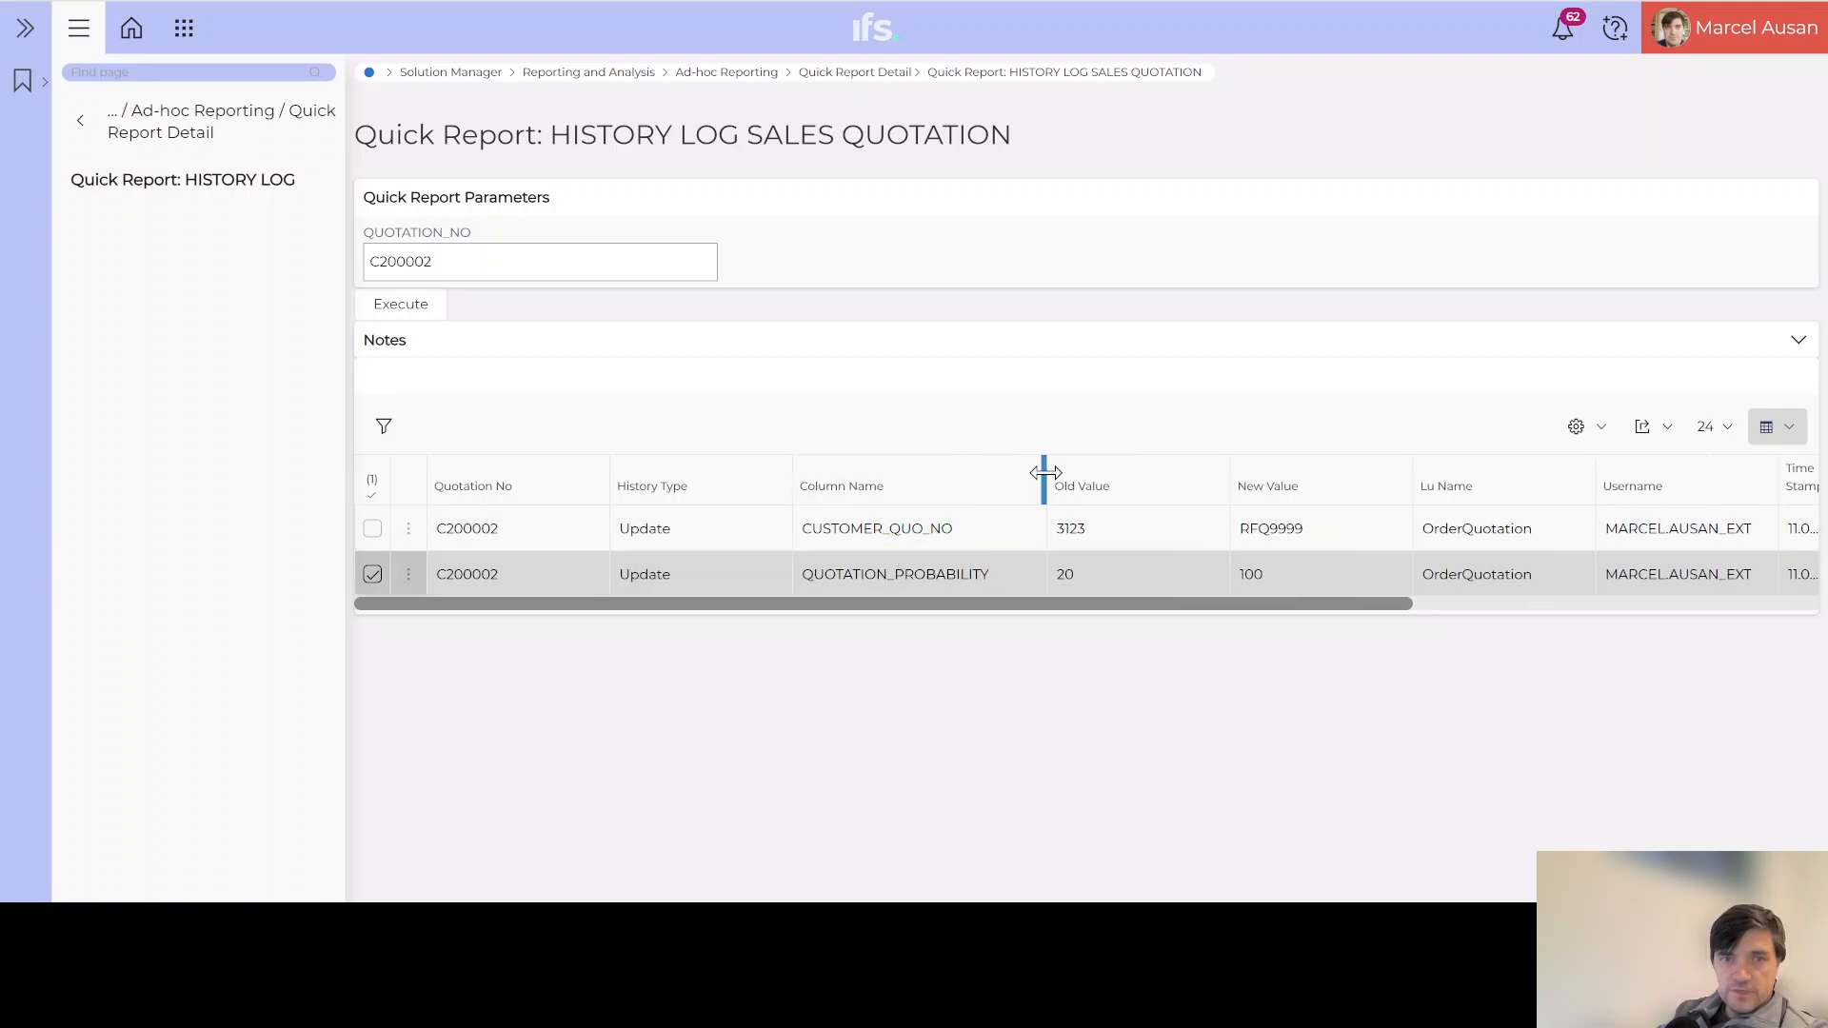
{"action": "left_click_drag", "start_coordinate": [986, 598], "coordinate": [1381, 600]}
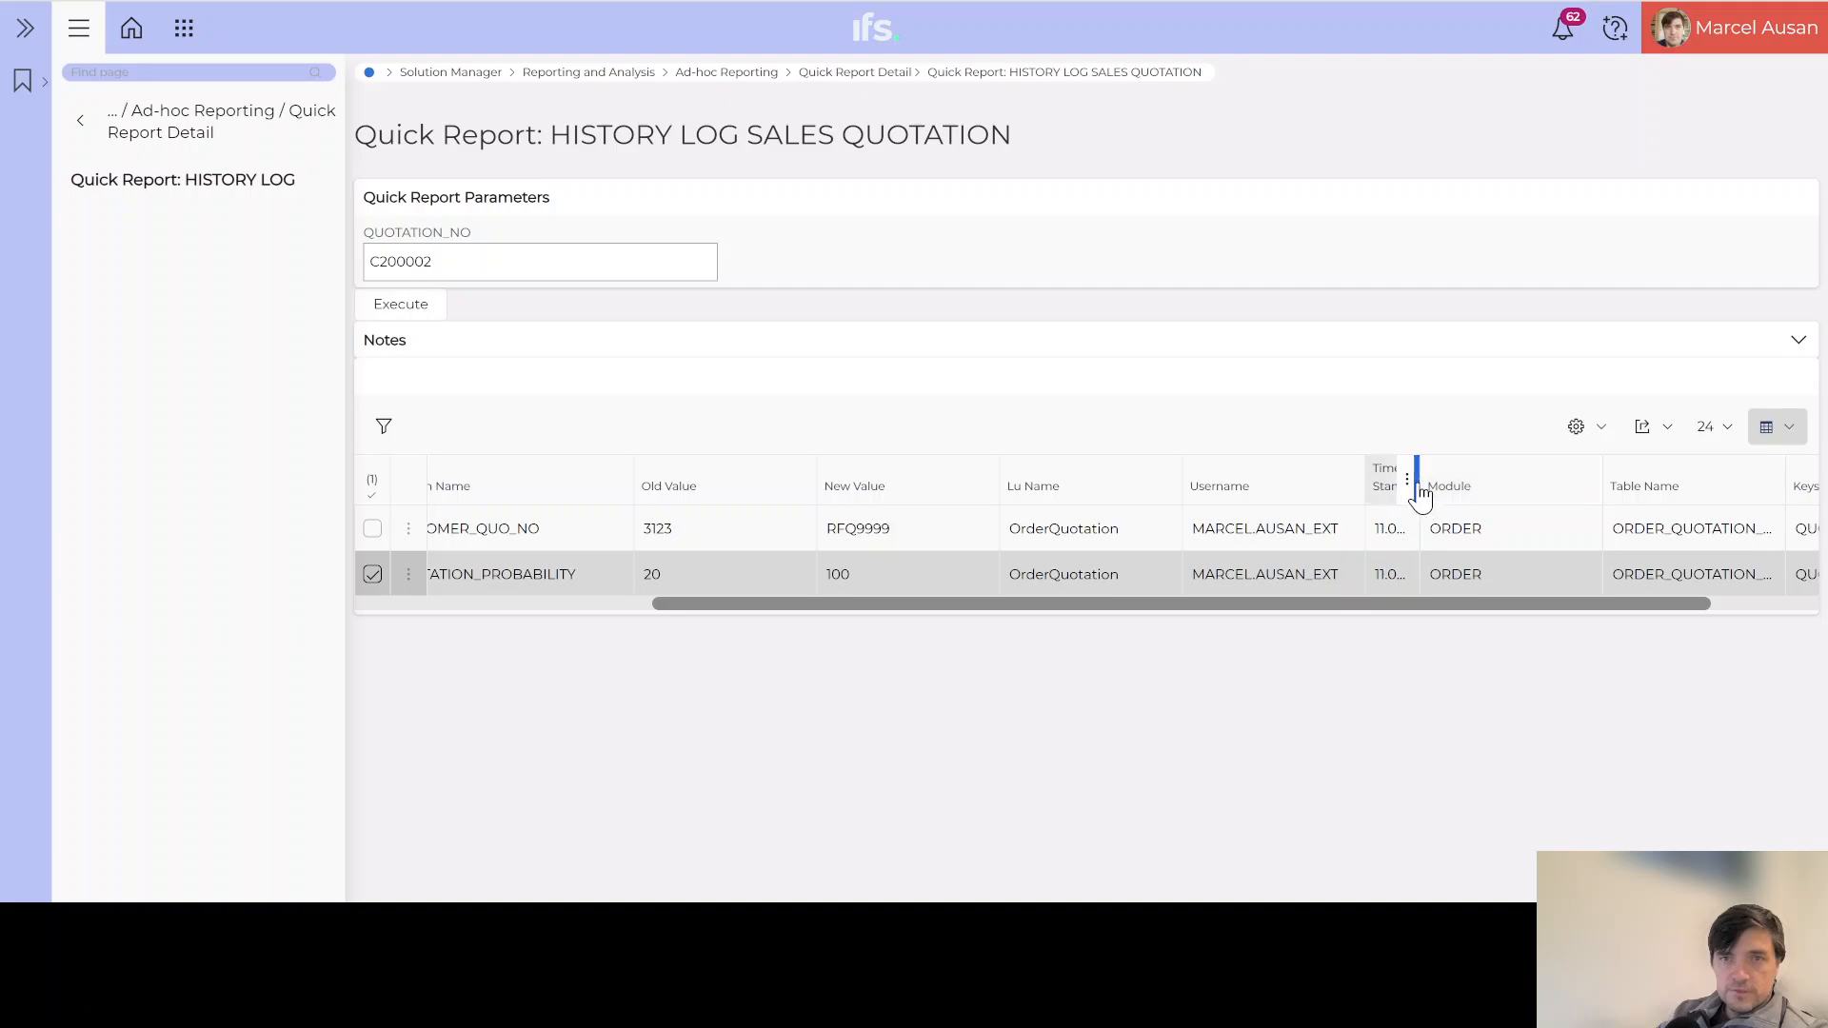
{"action": "left_click_drag", "start_coordinate": [1416, 481], "coordinate": [1516, 473]}
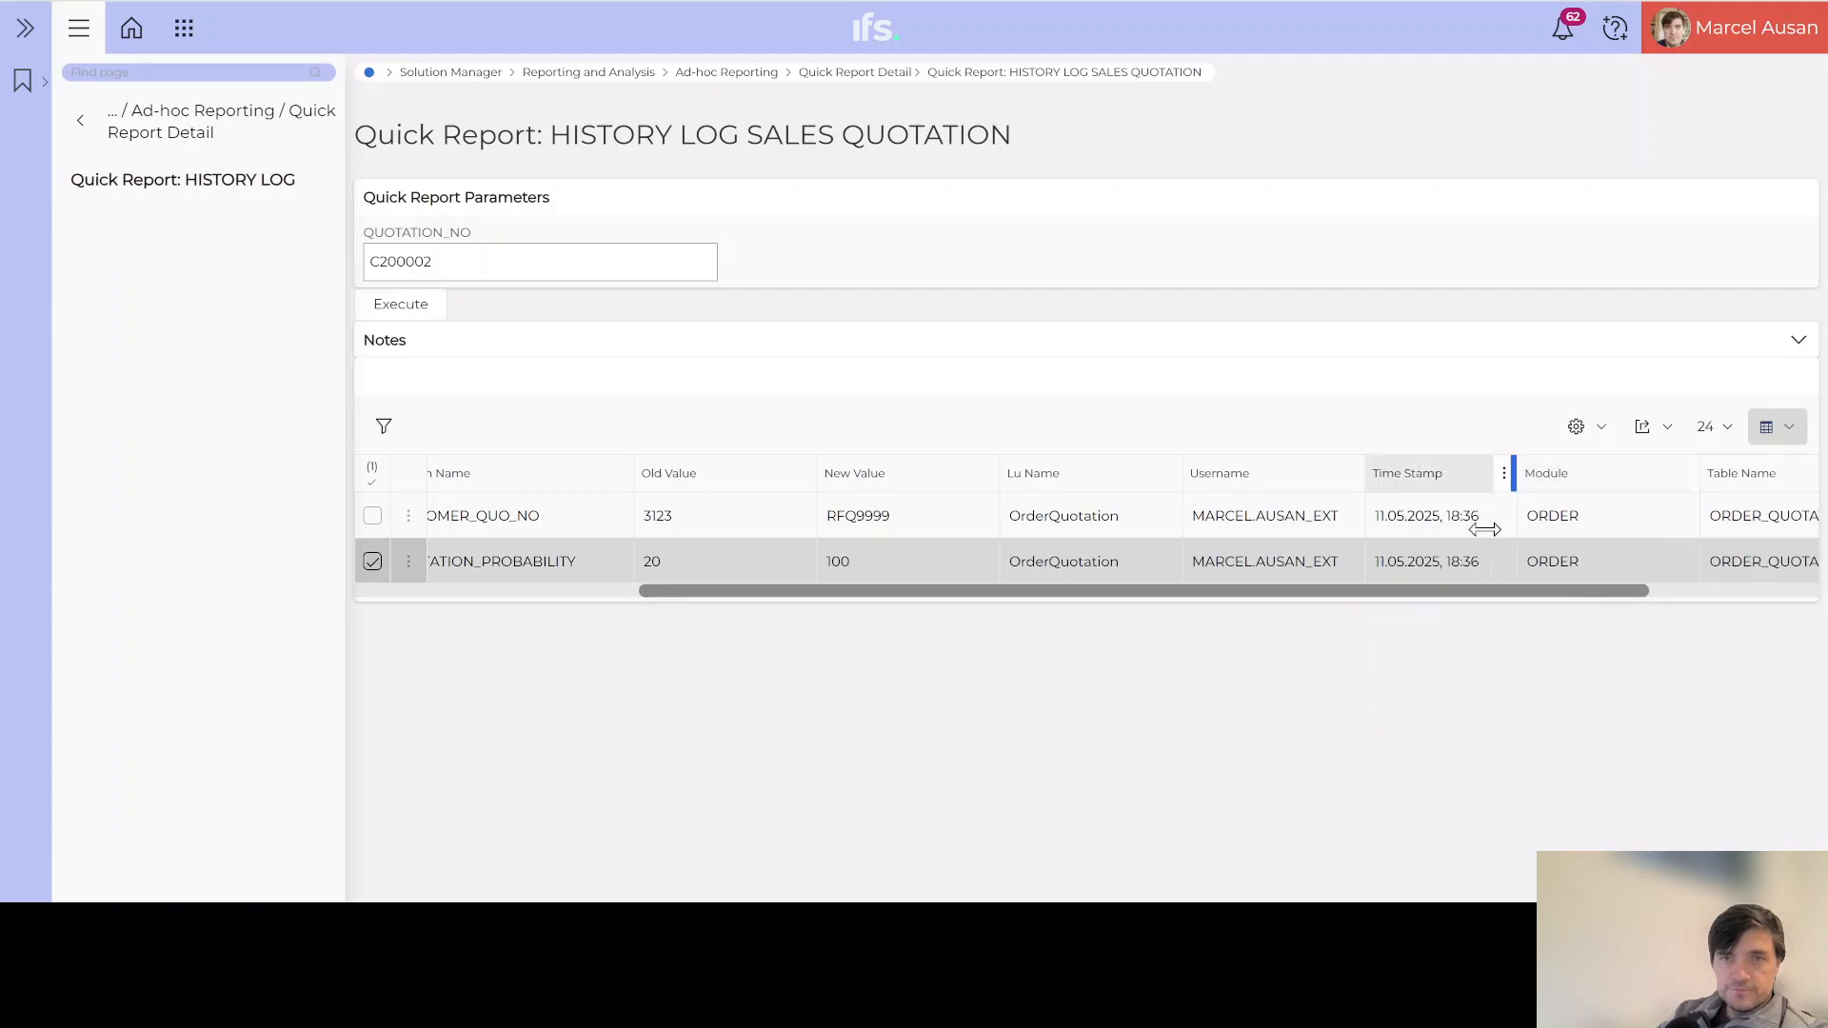
{"action": "left_click_drag", "start_coordinate": [1444, 591], "coordinate": [828, 605]}
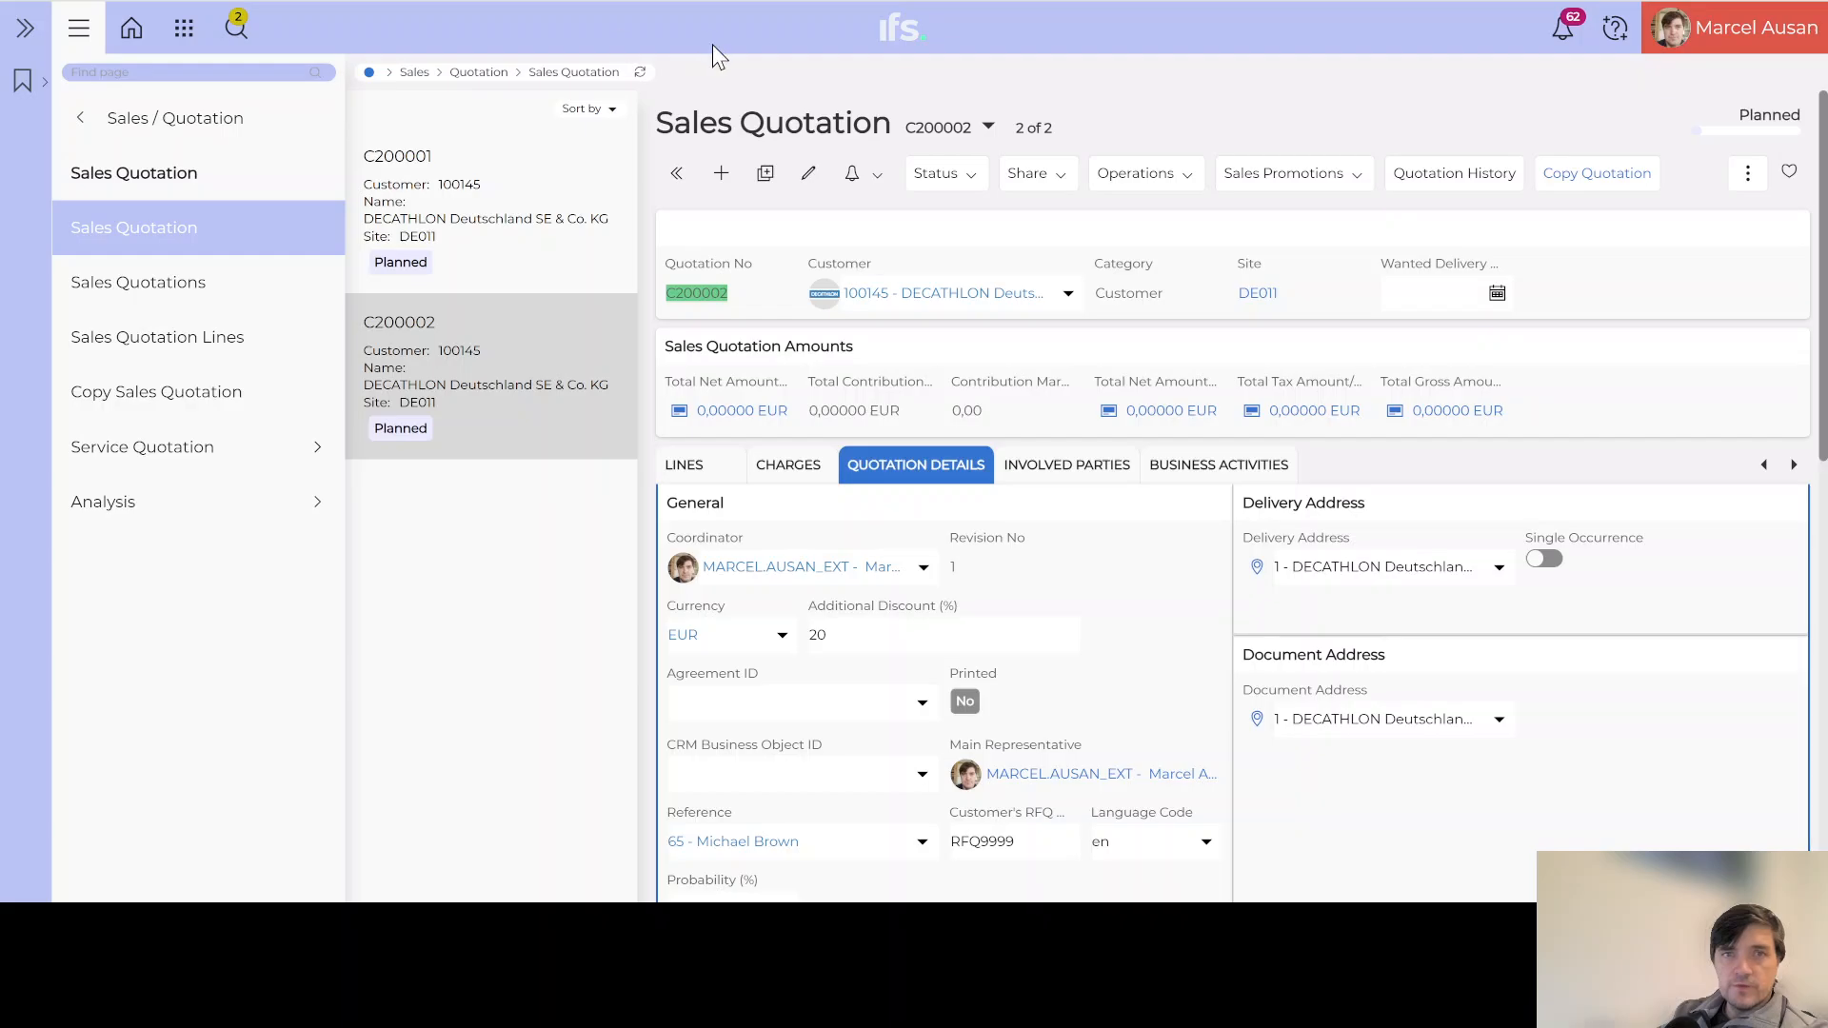
Step: Open Page Designer for the Sales Quotation page from the user menu
{"action": "left_click", "coordinate": [1752, 39]}
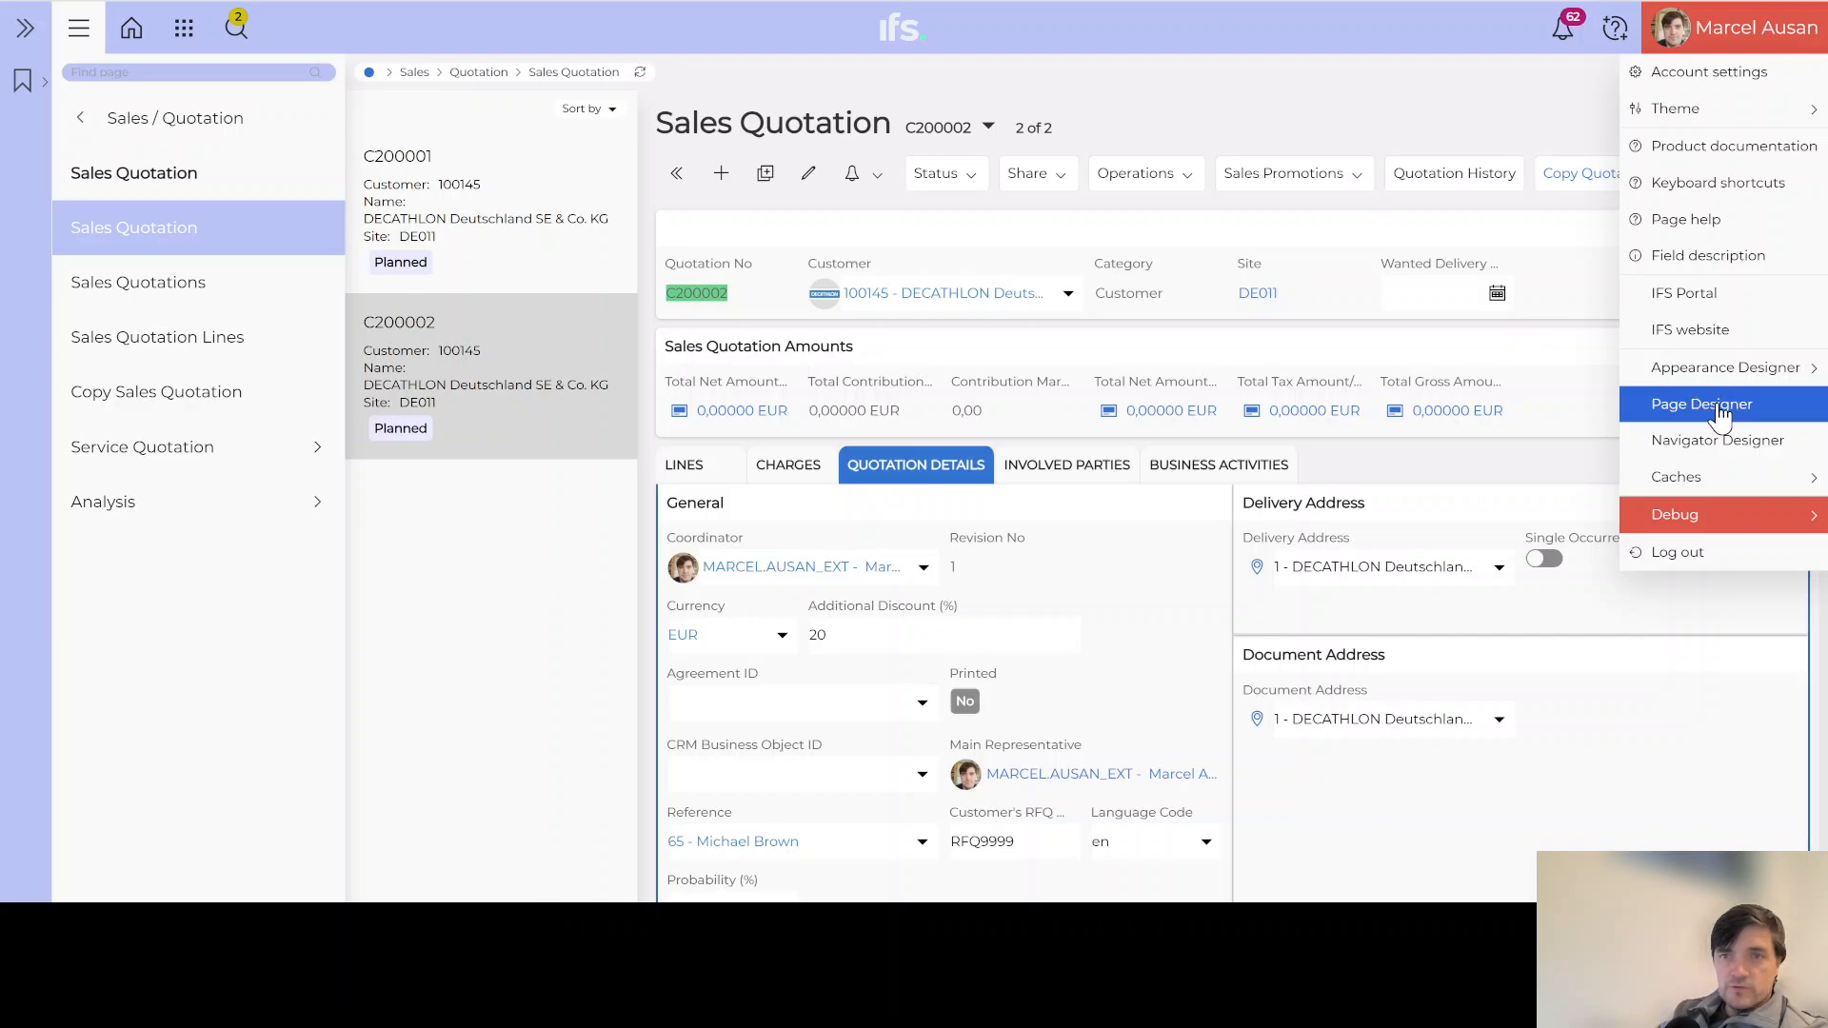
{"action": "left_click", "coordinate": [1720, 406]}
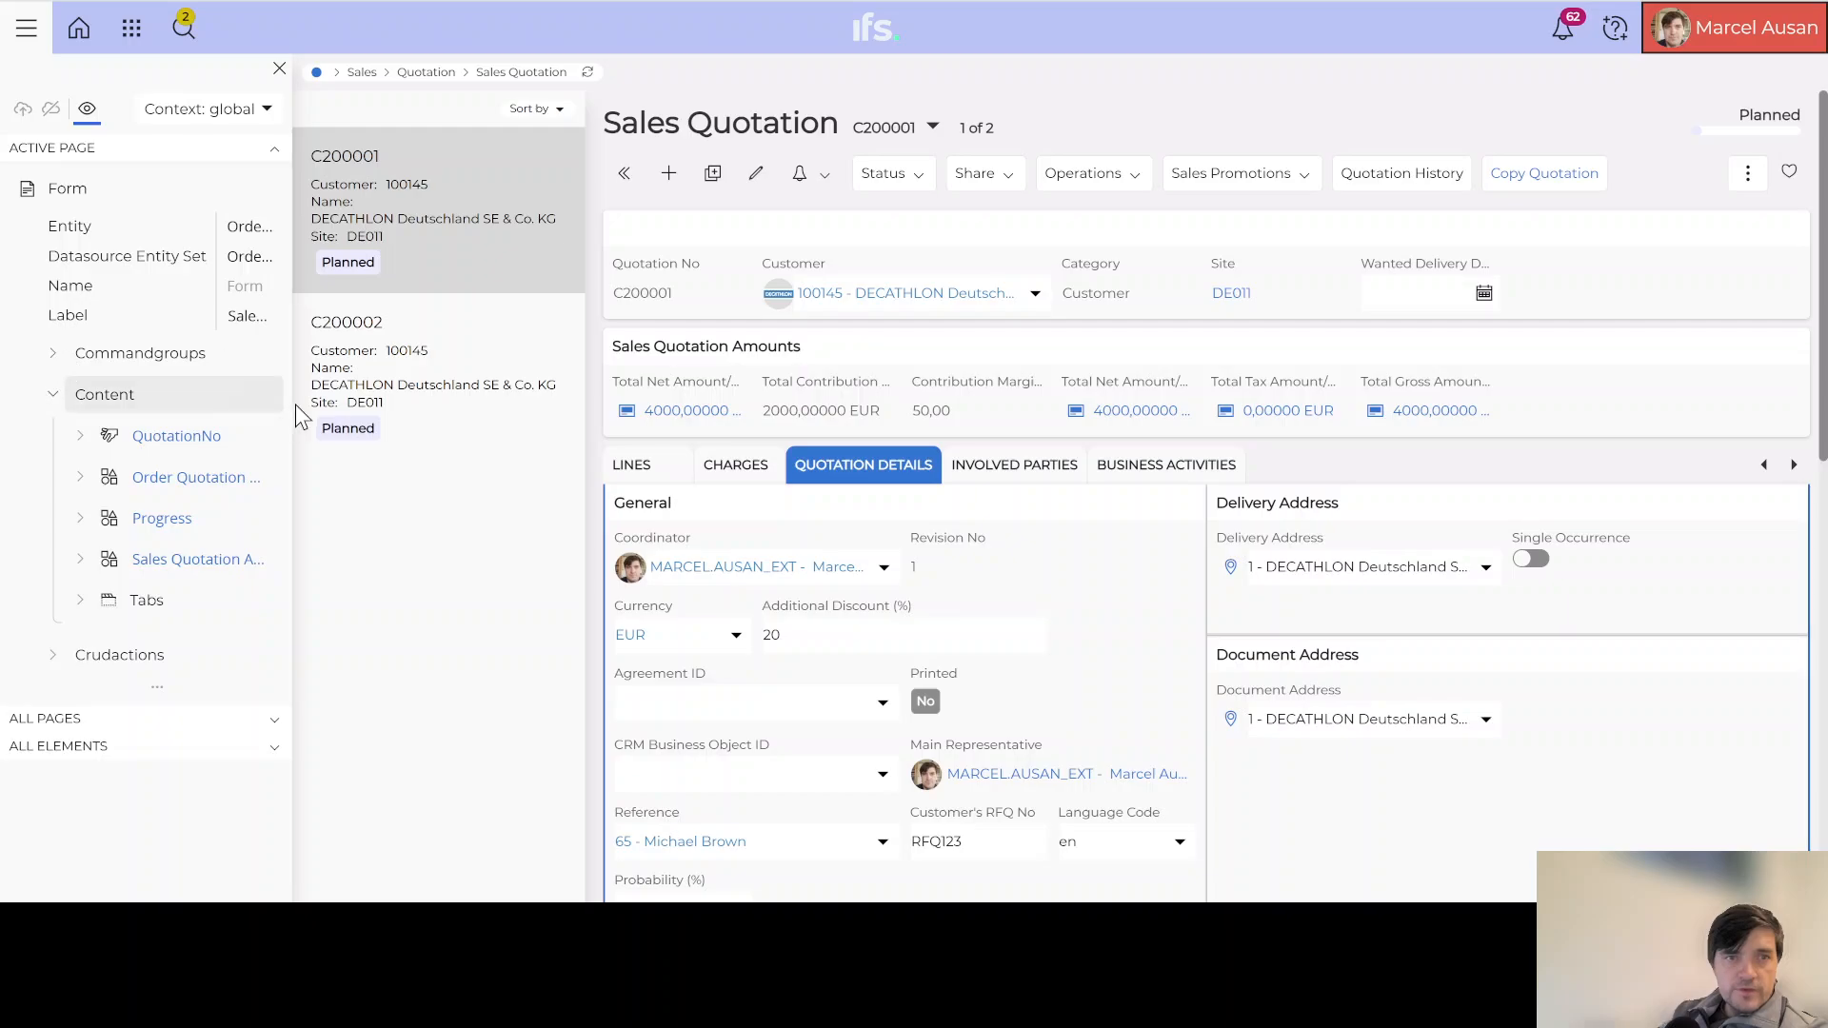
Step: Add a new command group named 'History Log' to the Sales Quotation command groups
{"action": "left_click_drag", "start_coordinate": [295, 404], "coordinate": [510, 409]}
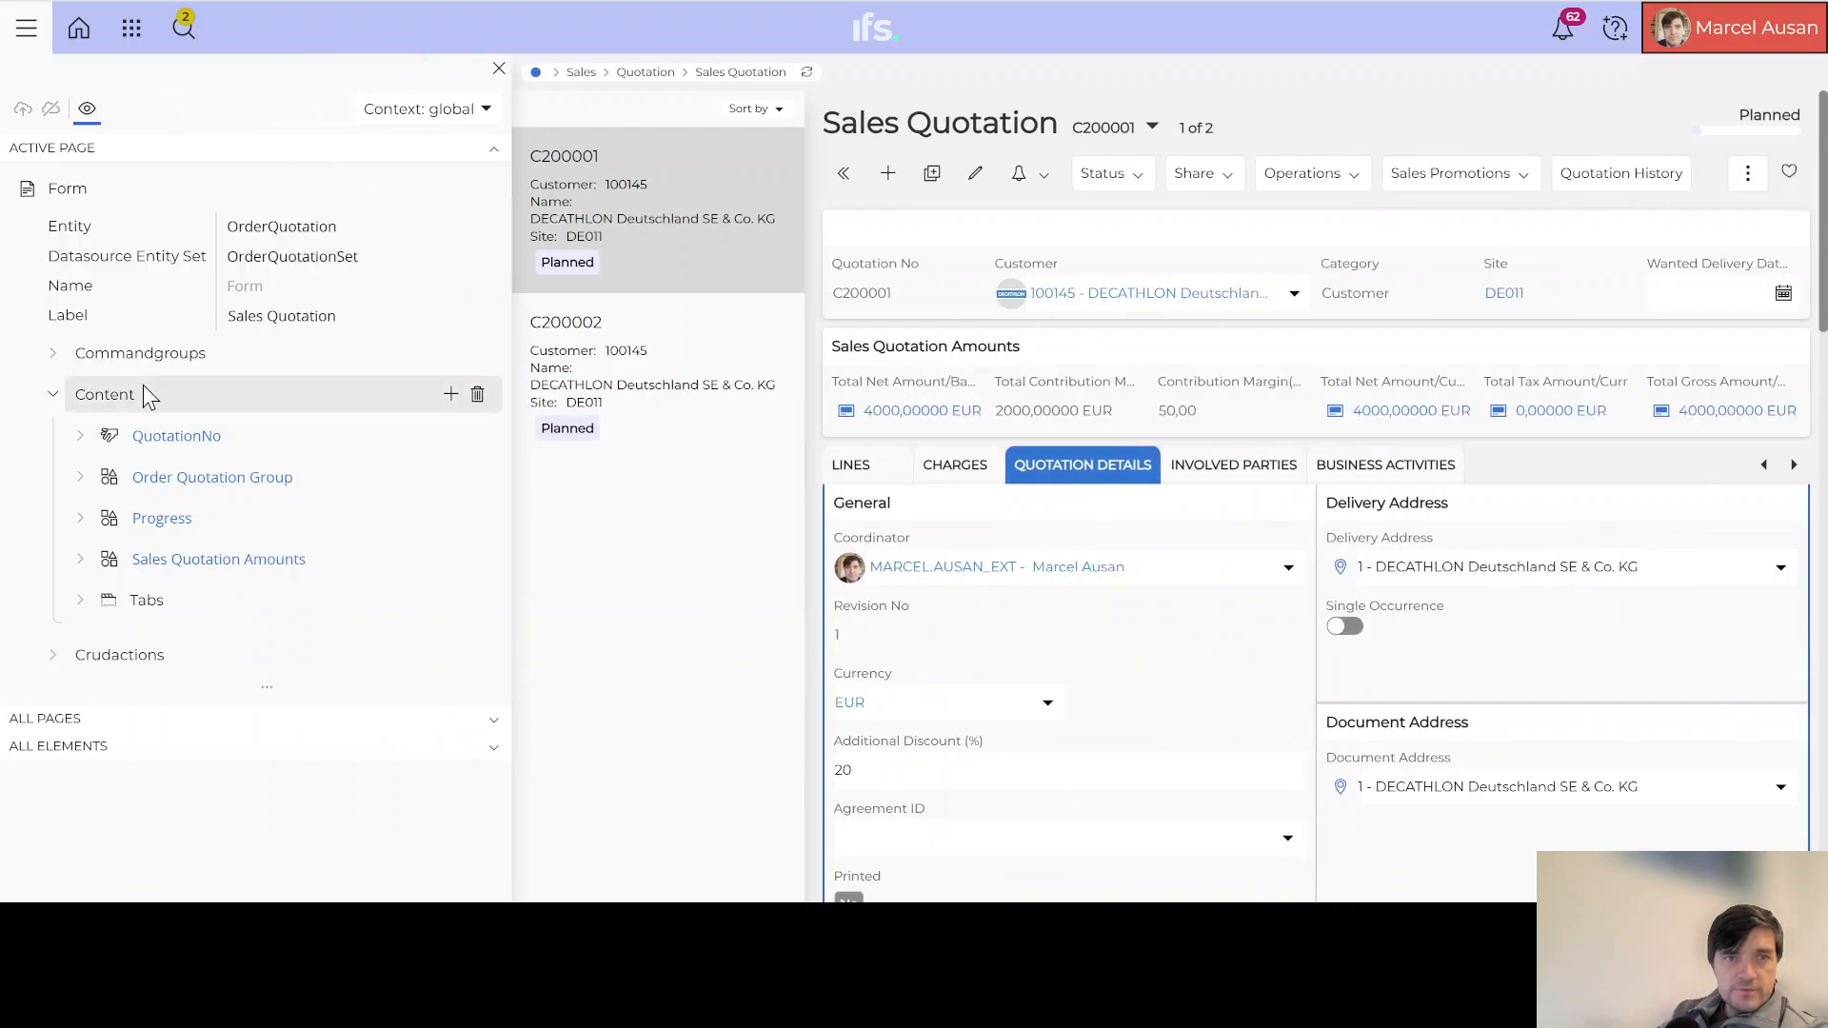
{"action": "left_click", "coordinate": [839, 166]}
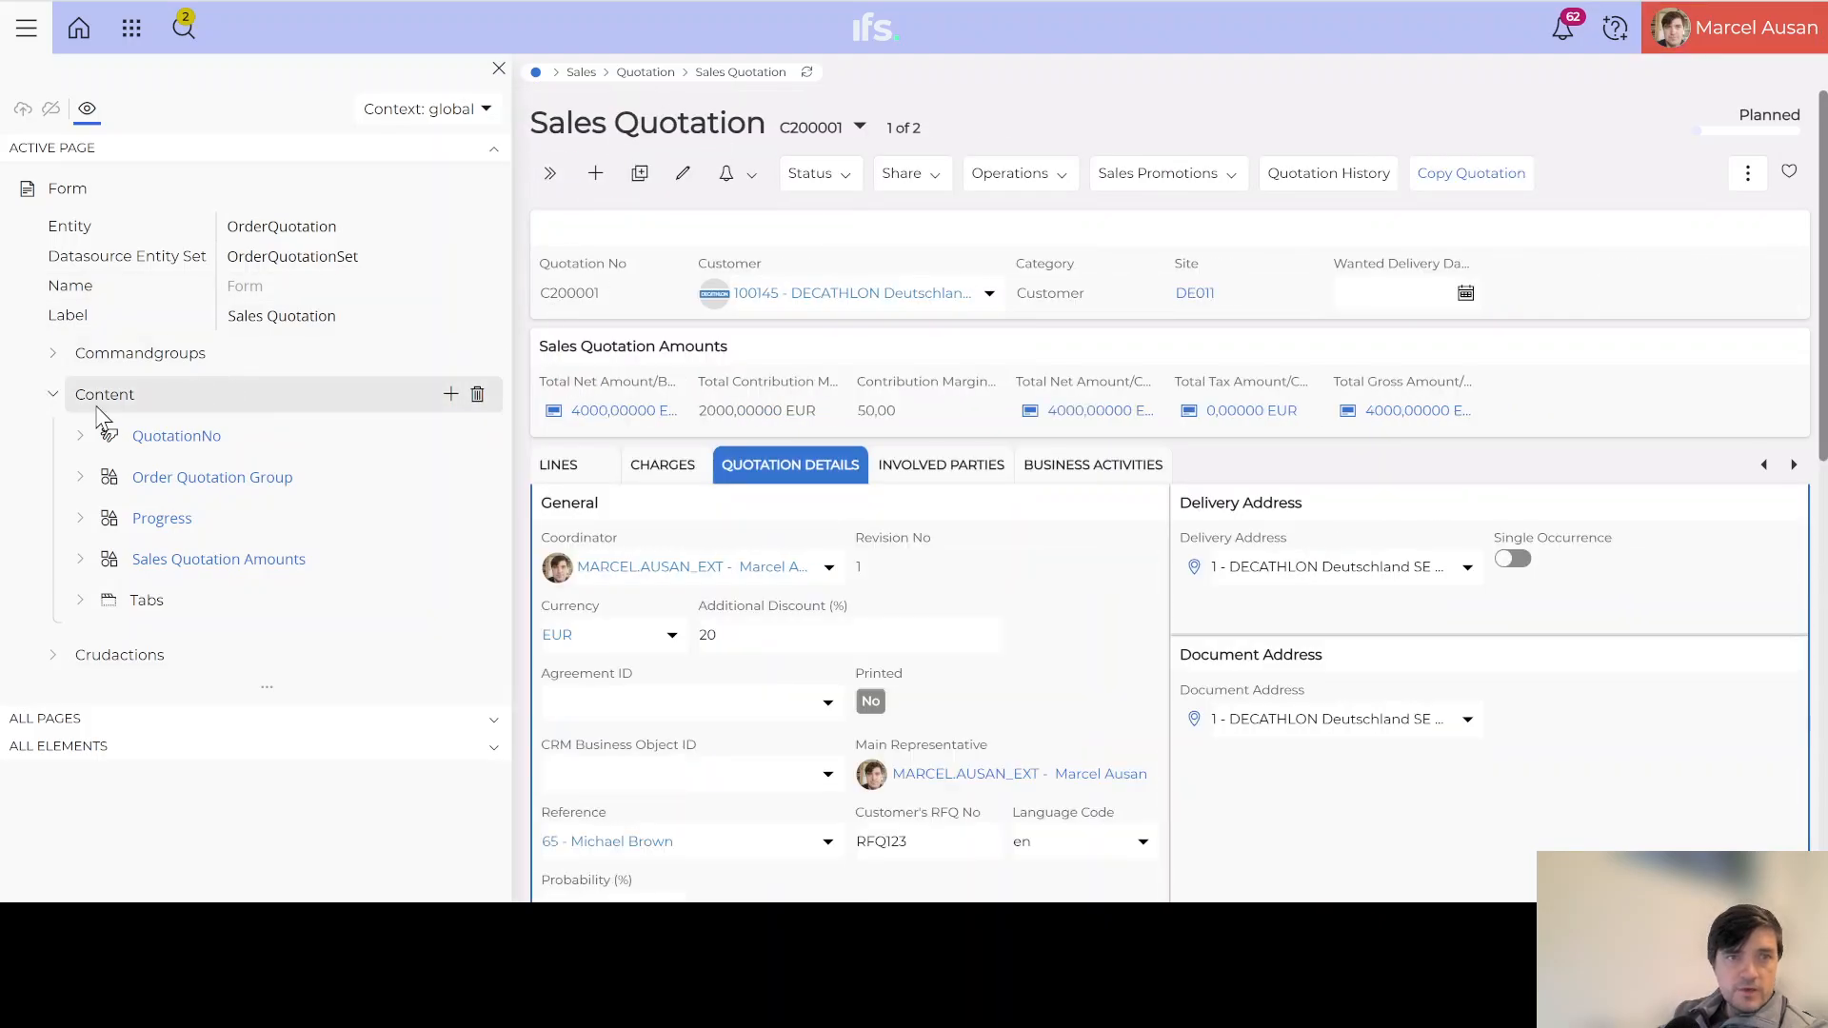
{"action": "left_click", "coordinate": [52, 355]}
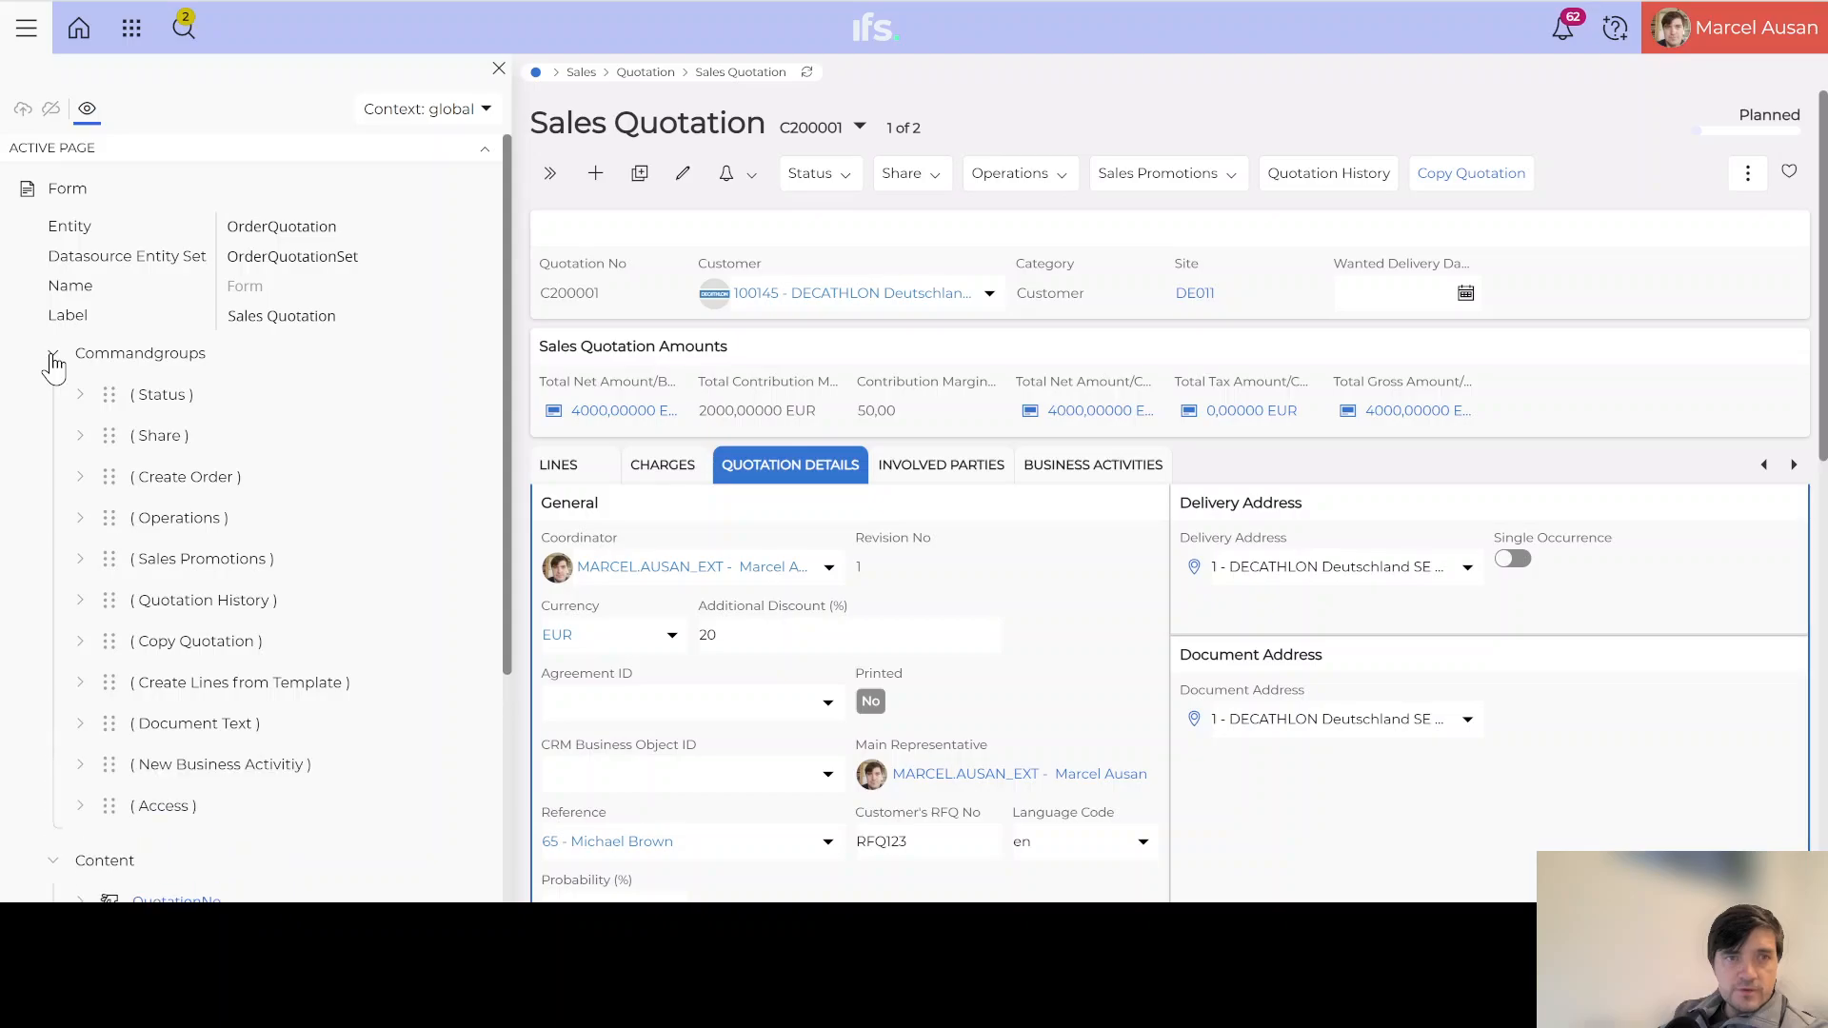
{"action": "mouse_move", "coordinate": [380, 349]}
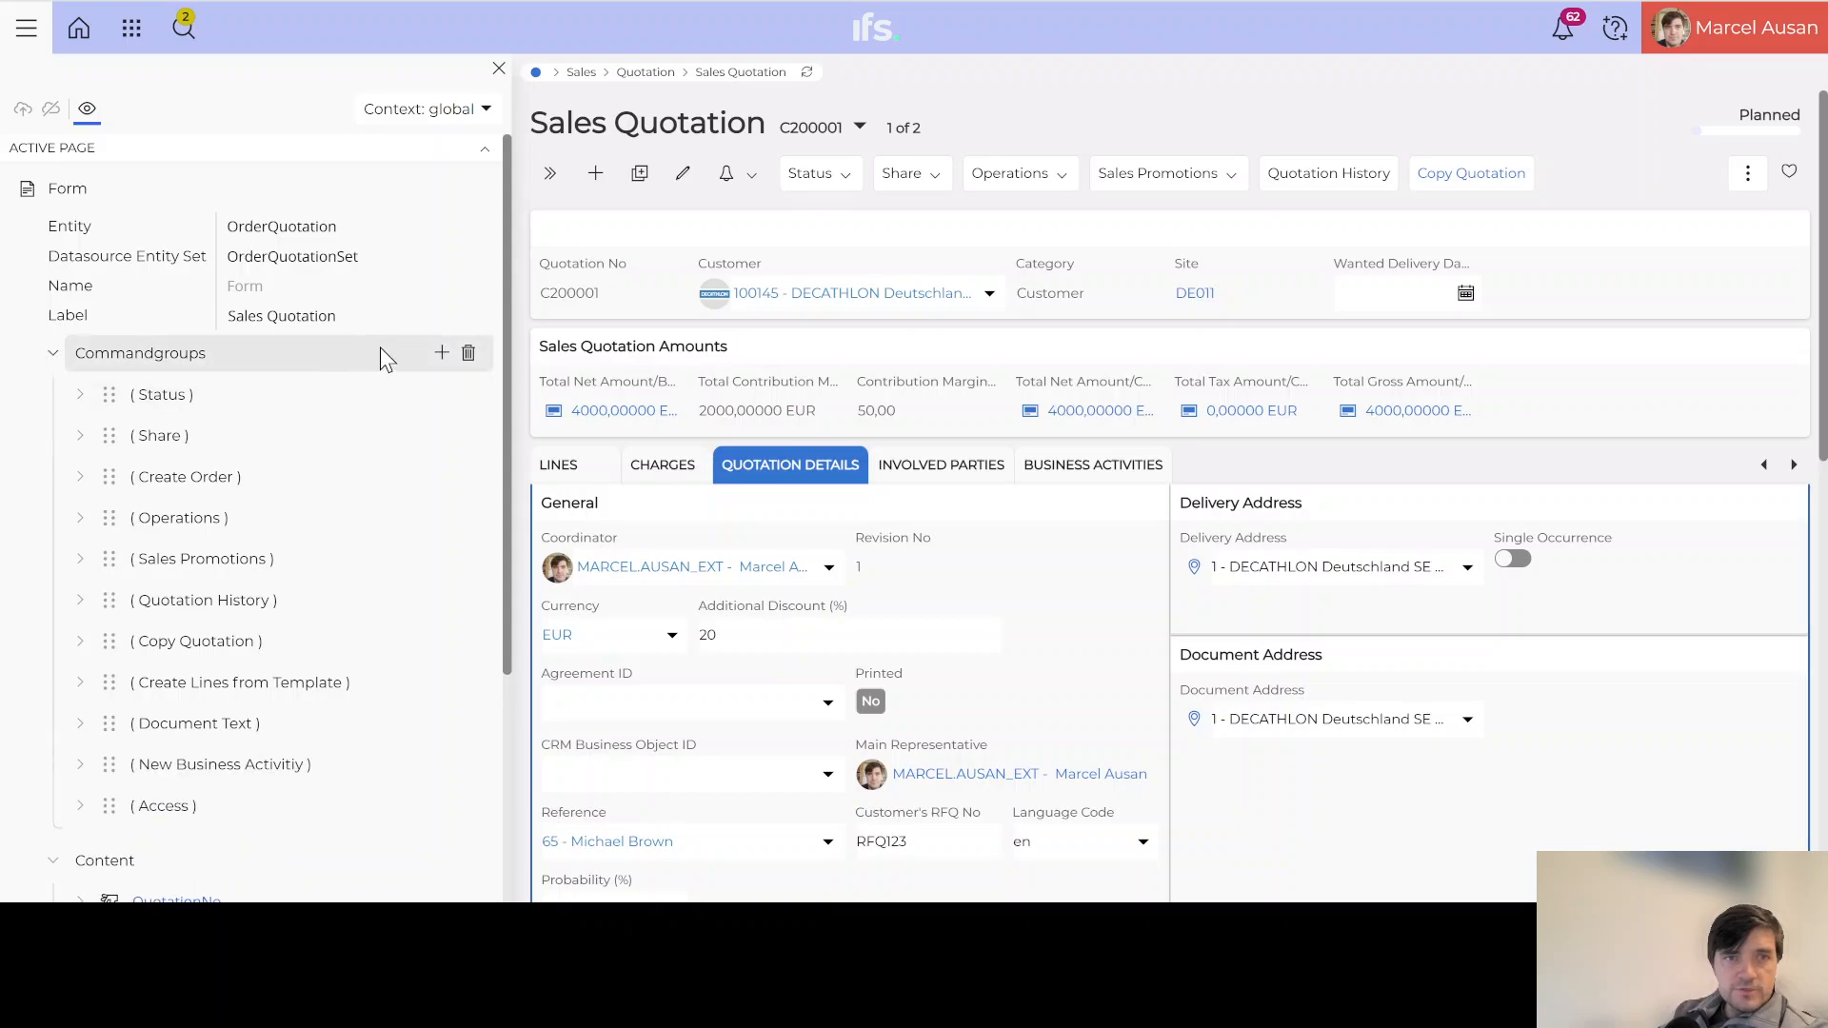
{"action": "left_click", "coordinate": [441, 356]}
{"action": "left_click", "coordinate": [476, 393]}
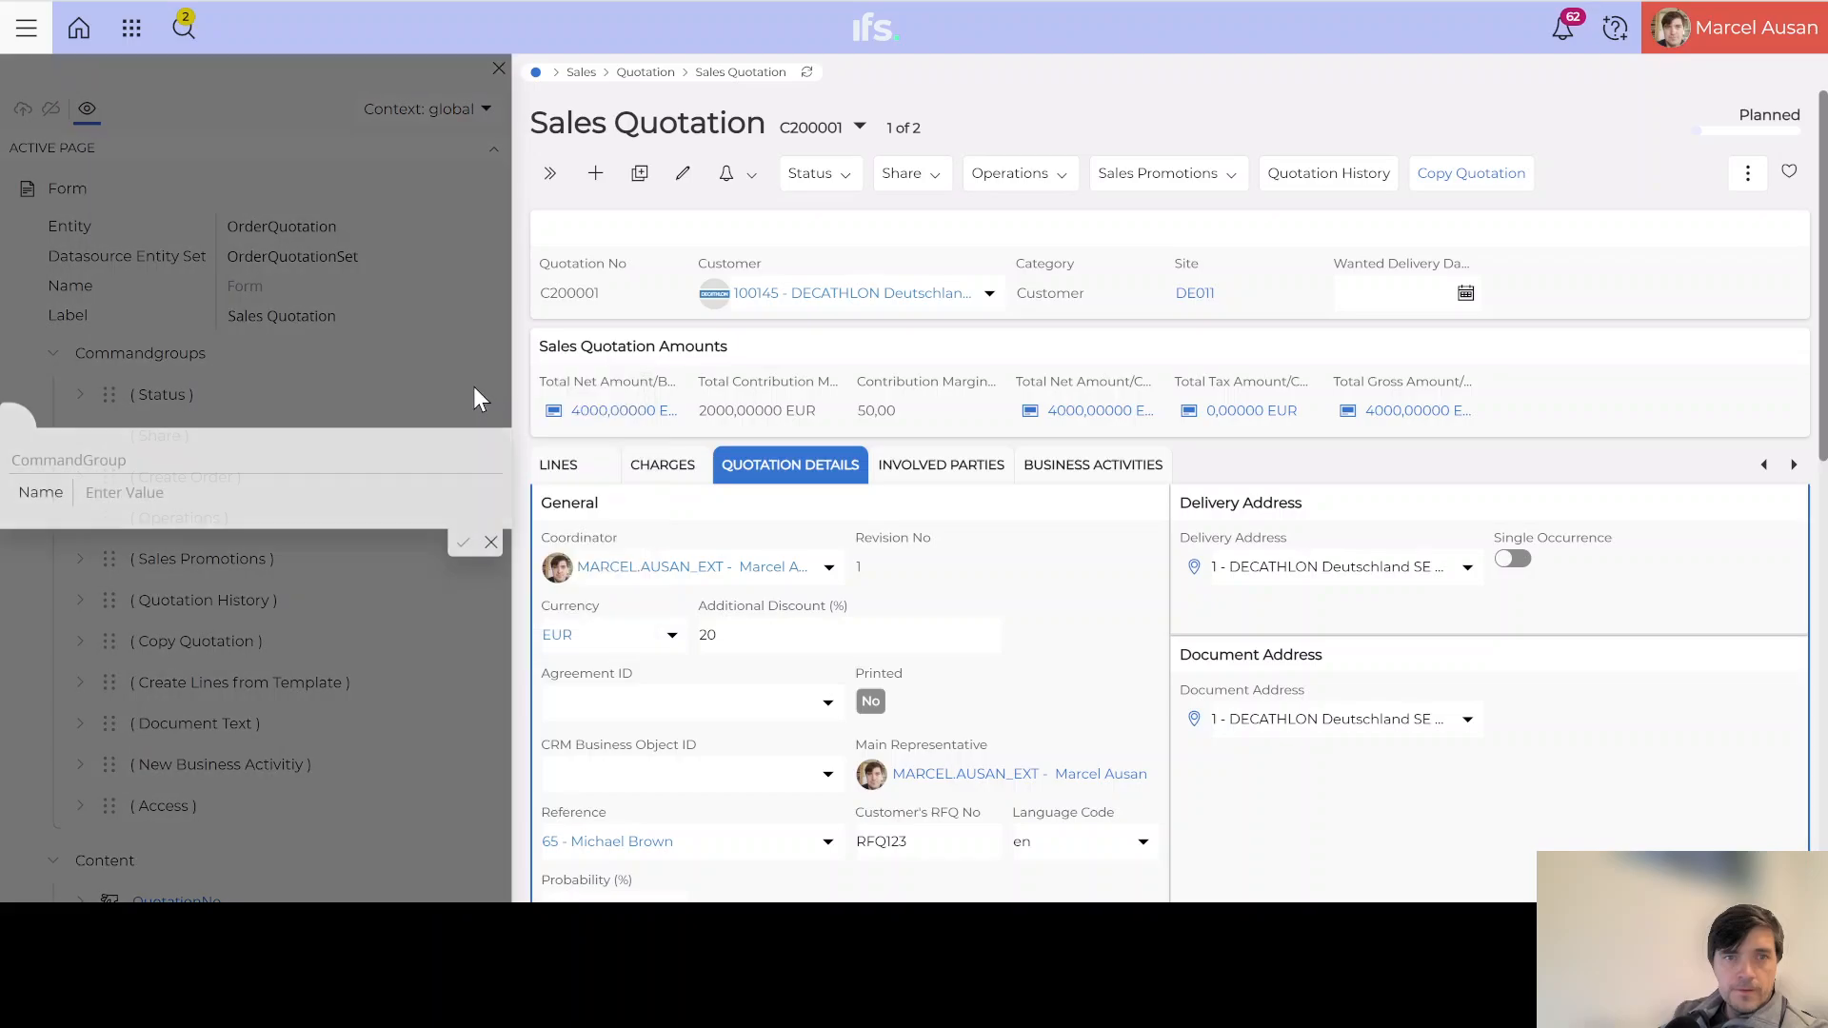
{"action": "left_click", "coordinate": [173, 490]}
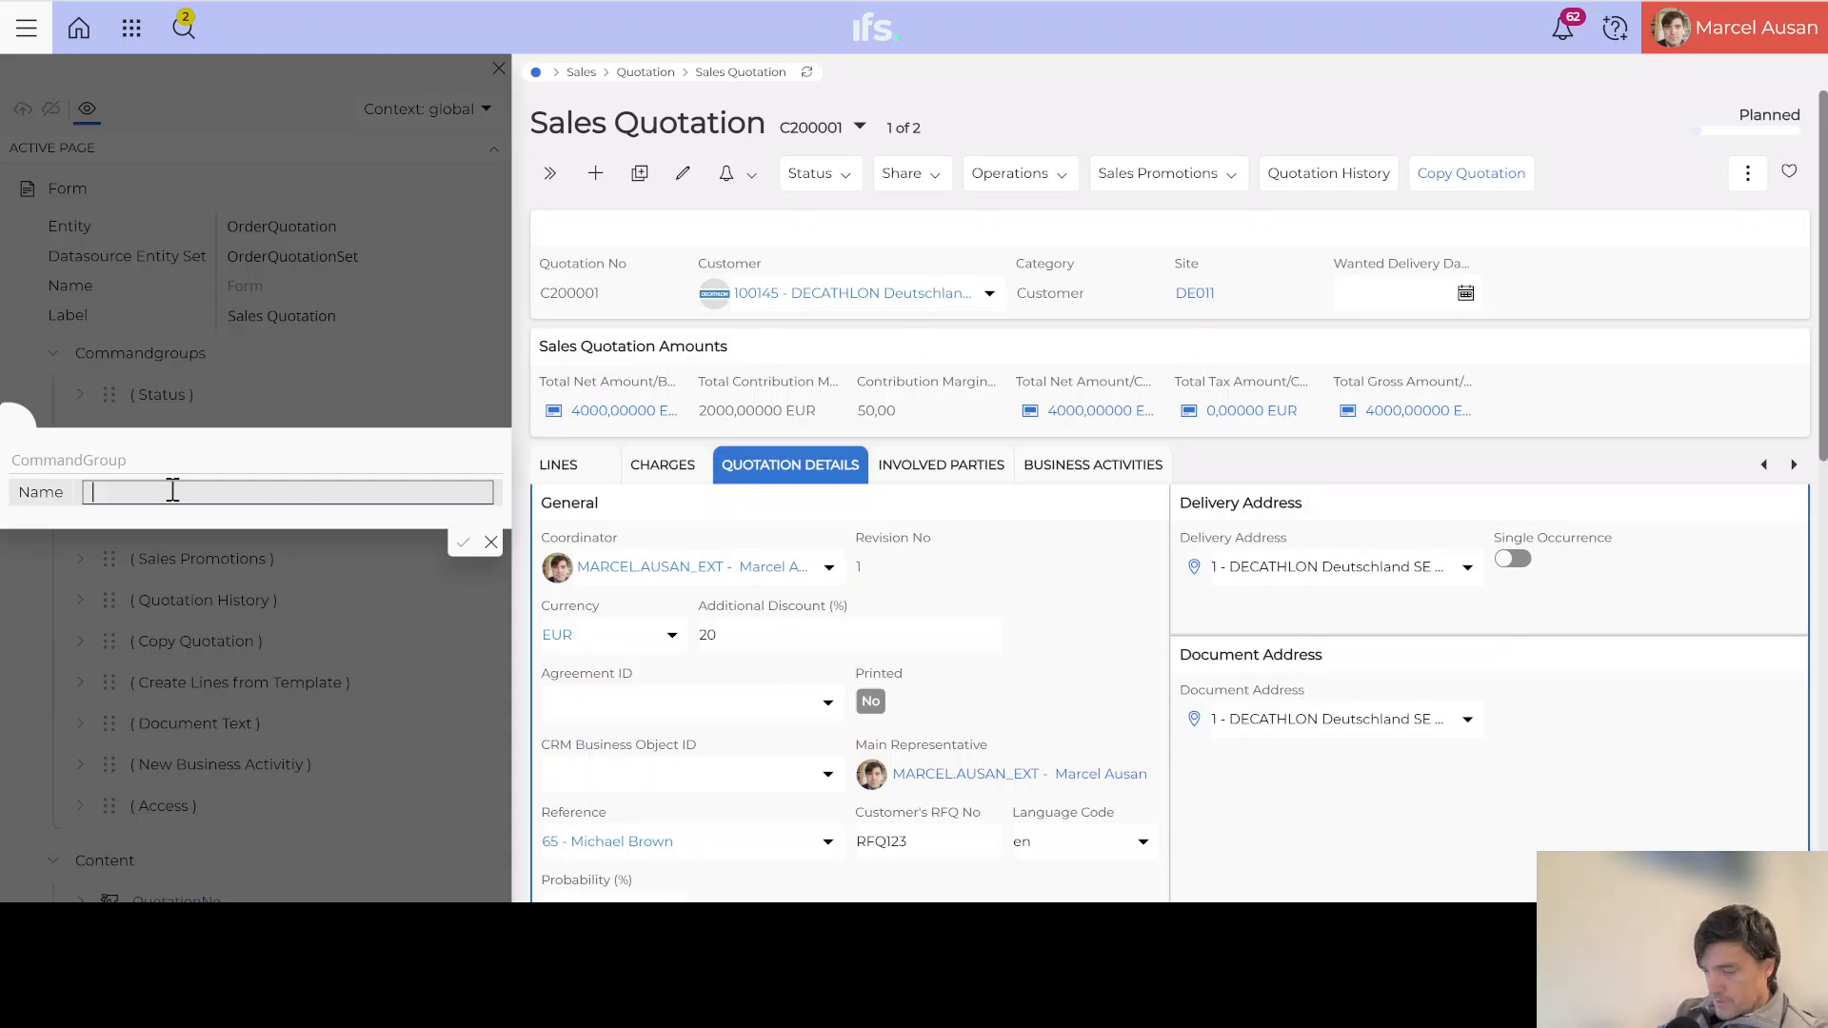
{"action": "type", "text": "History Log"}
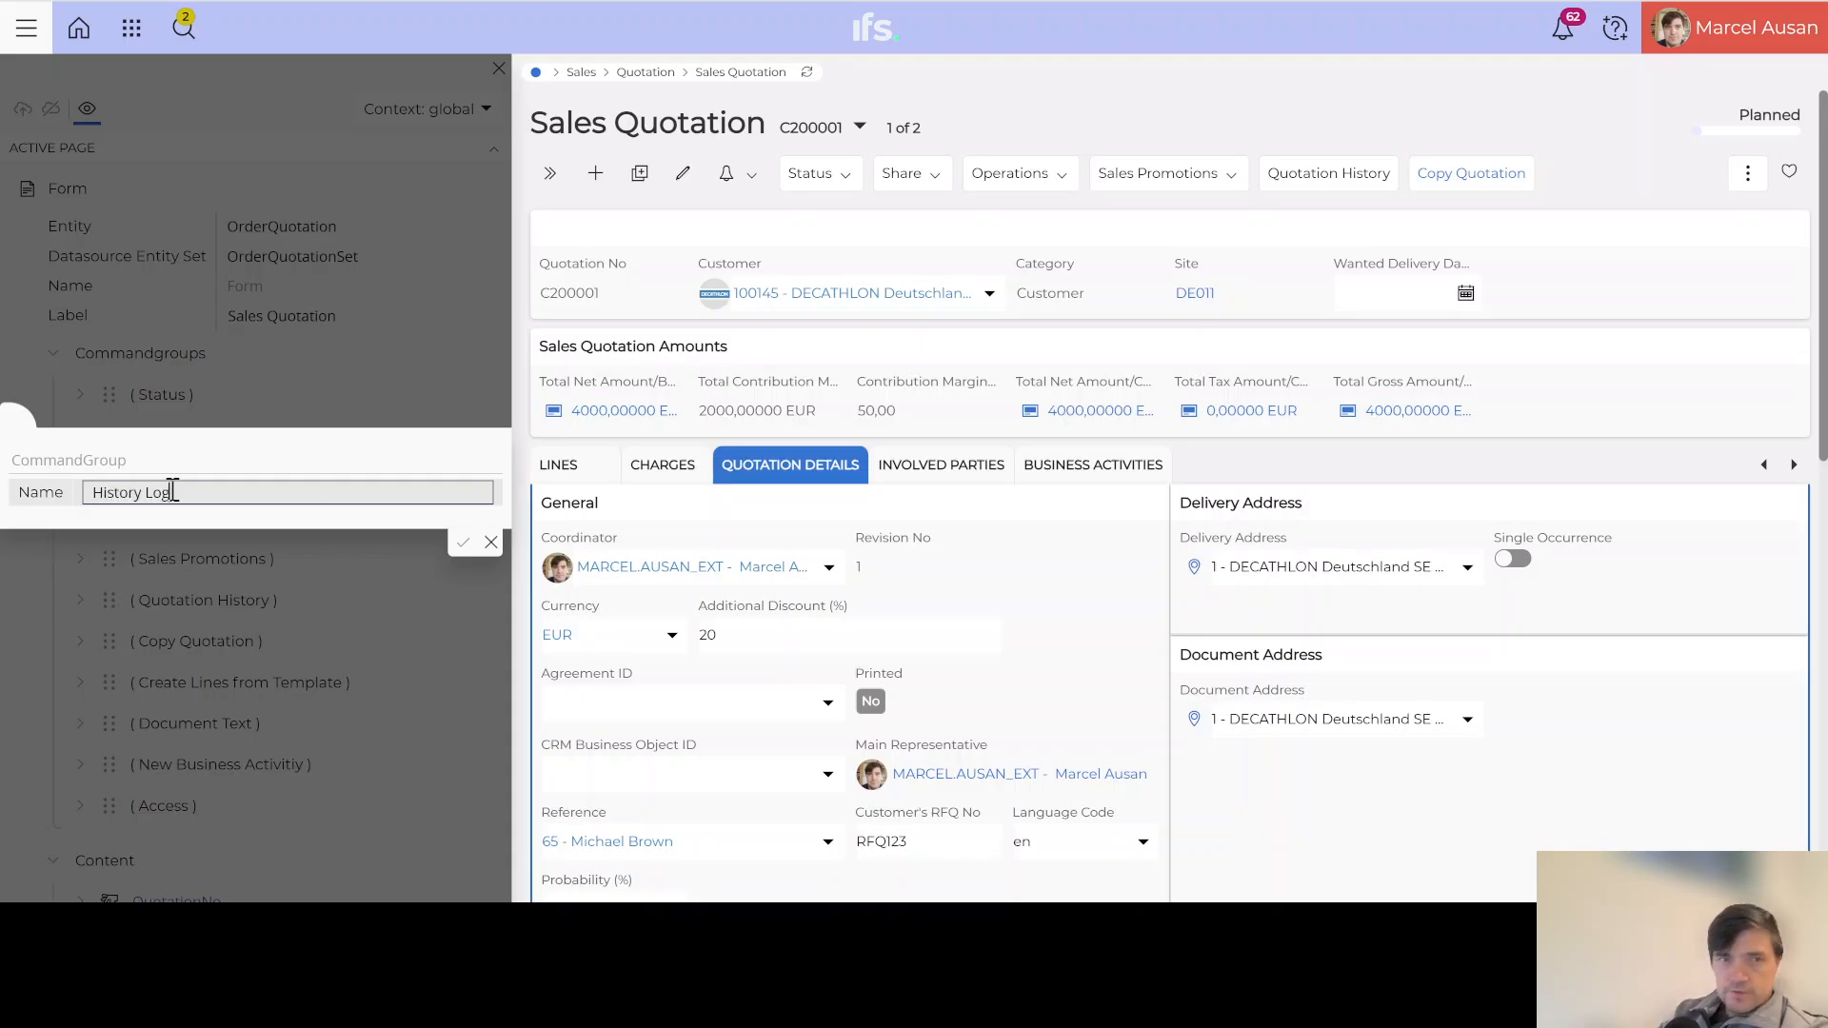
{"action": "left_click", "coordinate": [463, 545]}
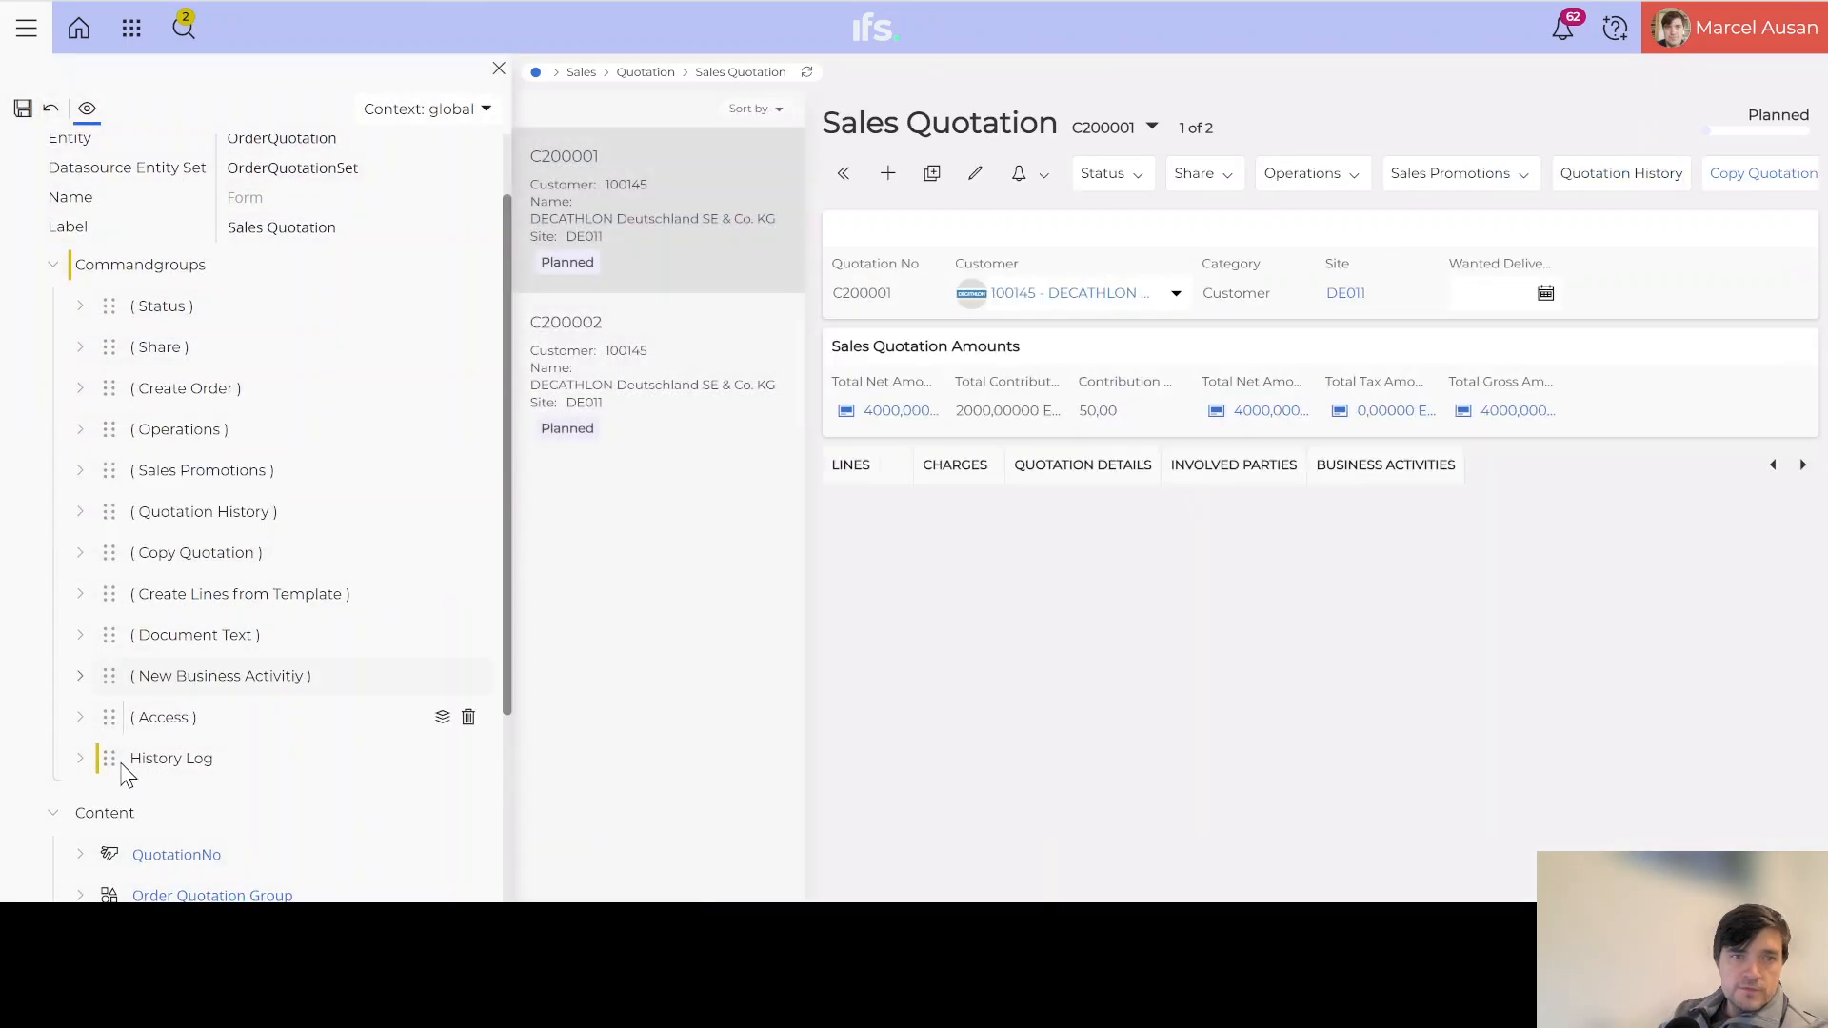
Step: Move History Log to the top of the command groups and add ExecuteQuickReport content
{"action": "left_click_drag", "start_coordinate": [105, 757], "coordinate": [112, 295]}
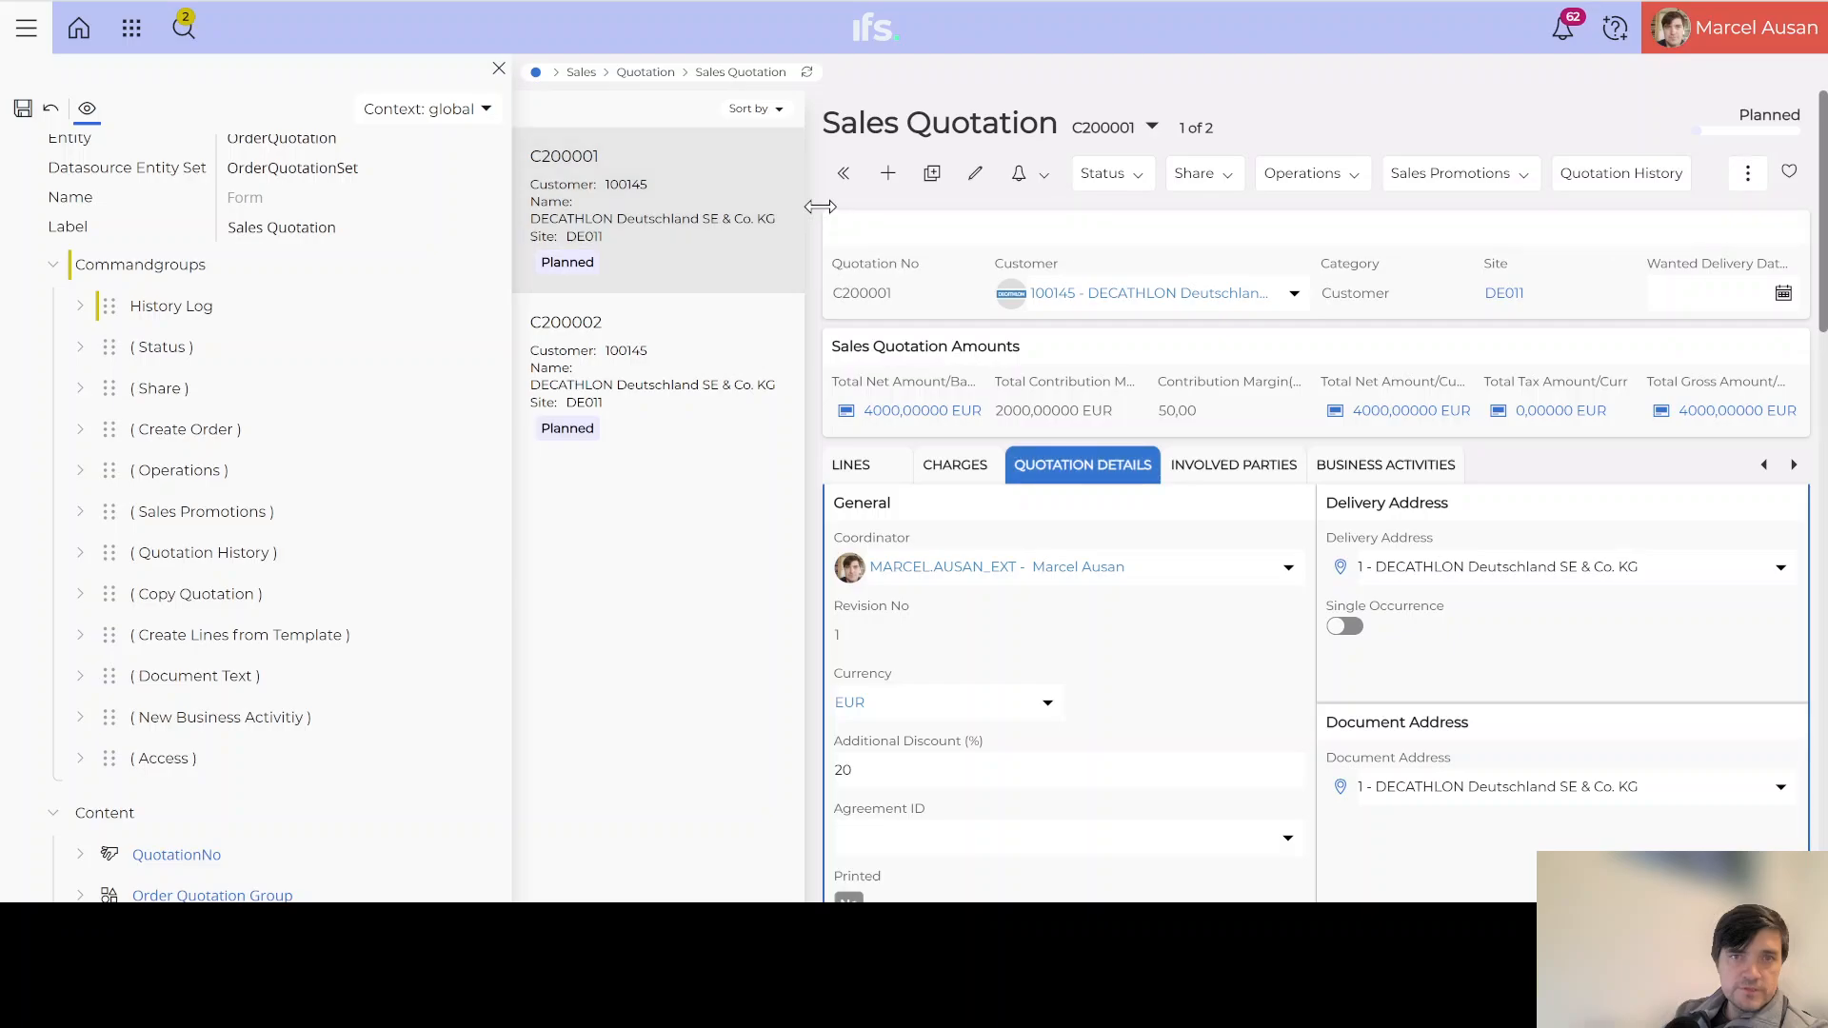
{"action": "left_click", "coordinate": [79, 307]}
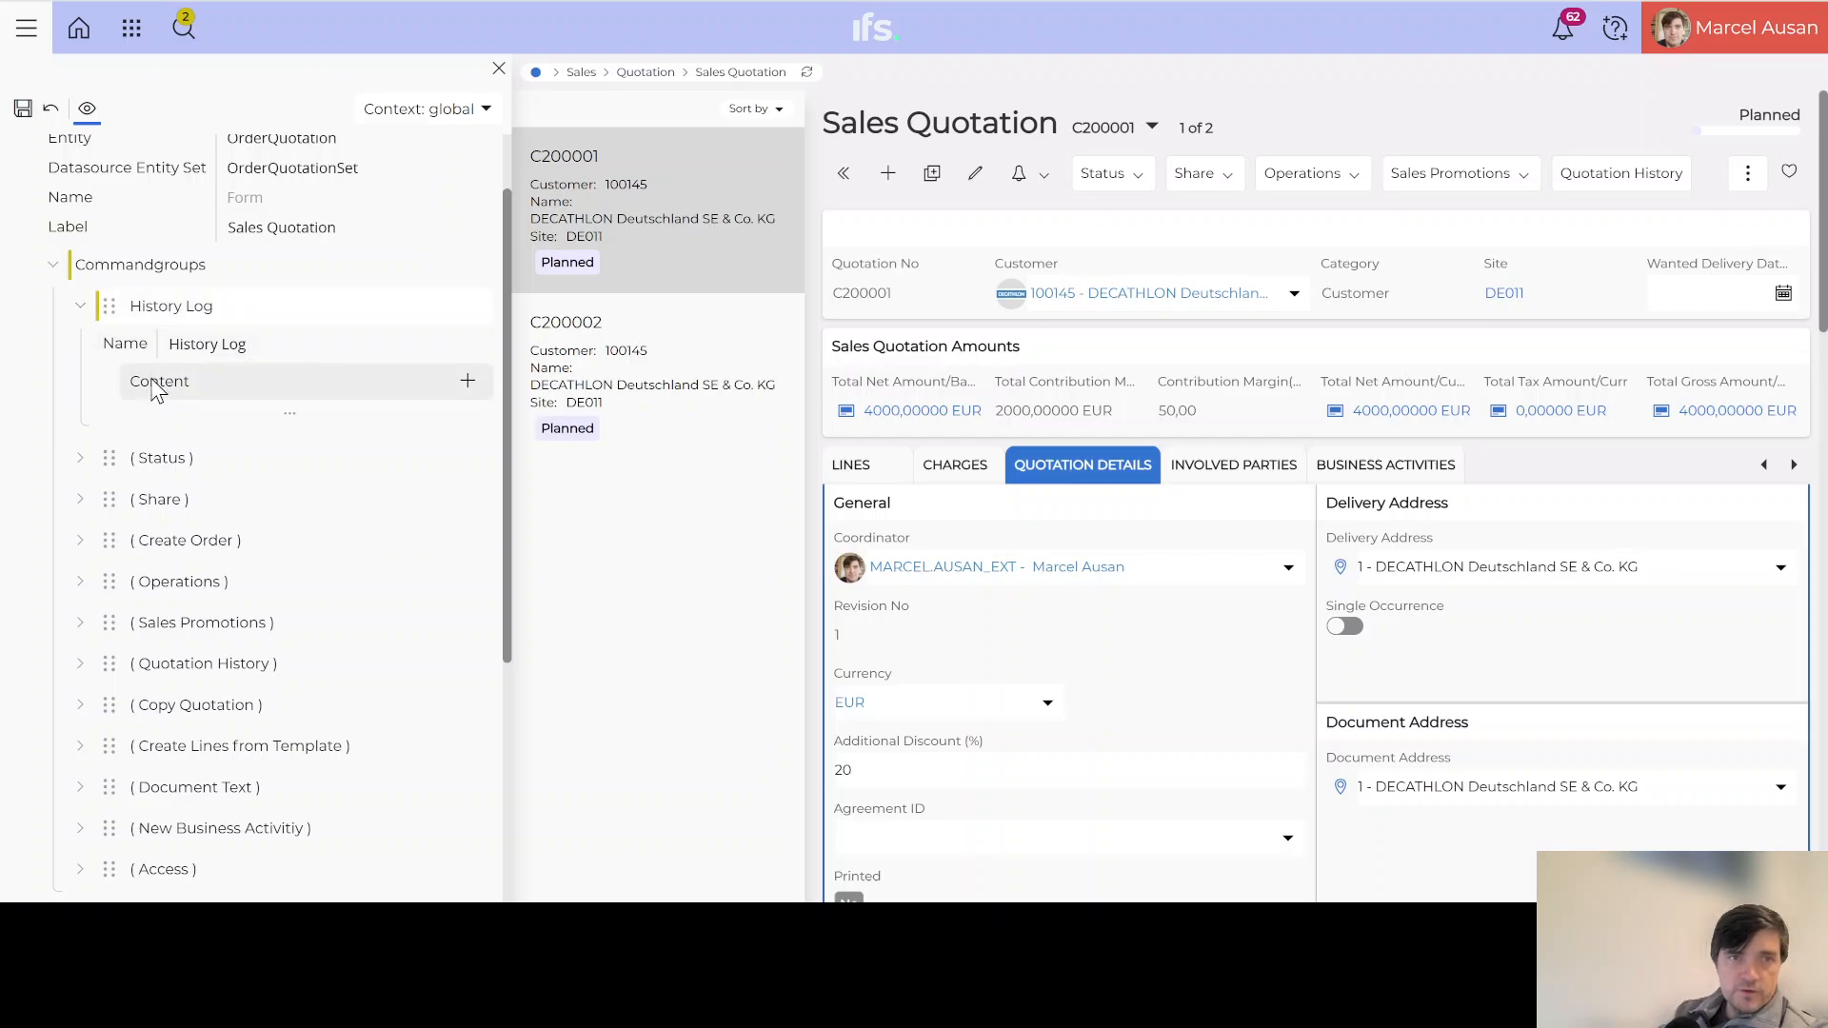
{"action": "left_click", "coordinate": [468, 385]}
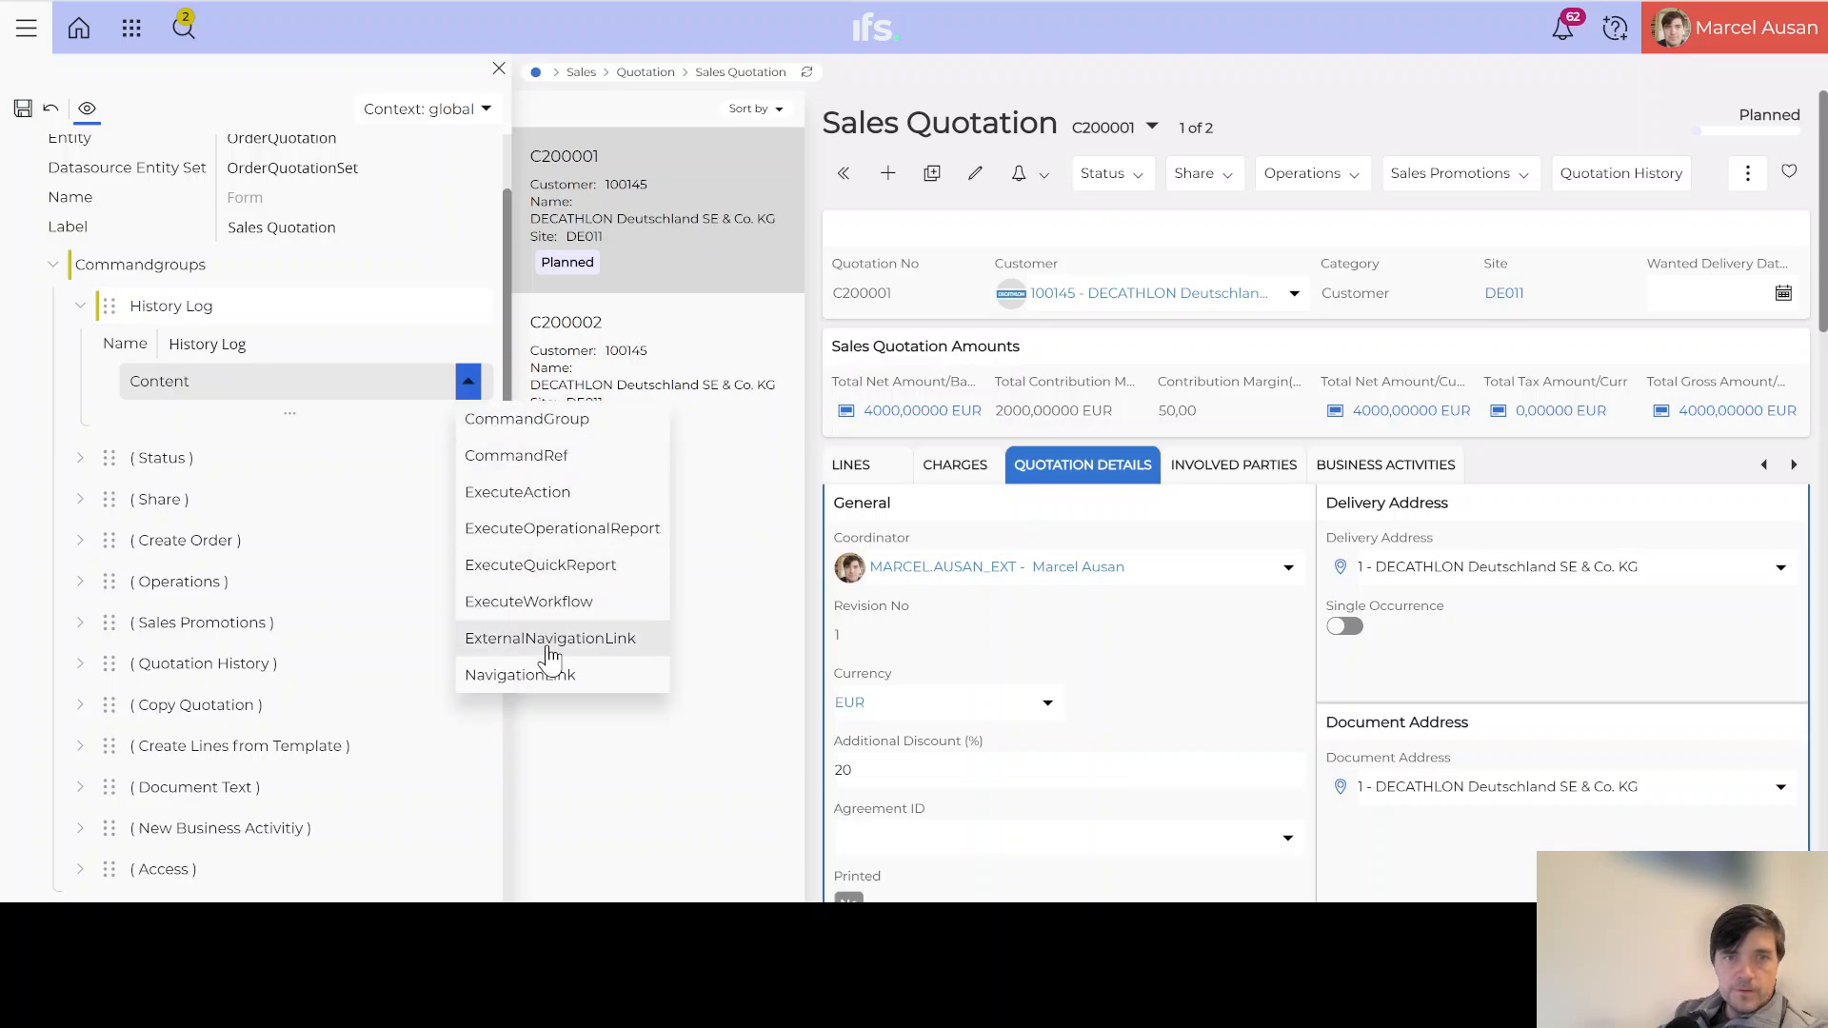
{"action": "left_click", "coordinate": [568, 568]}
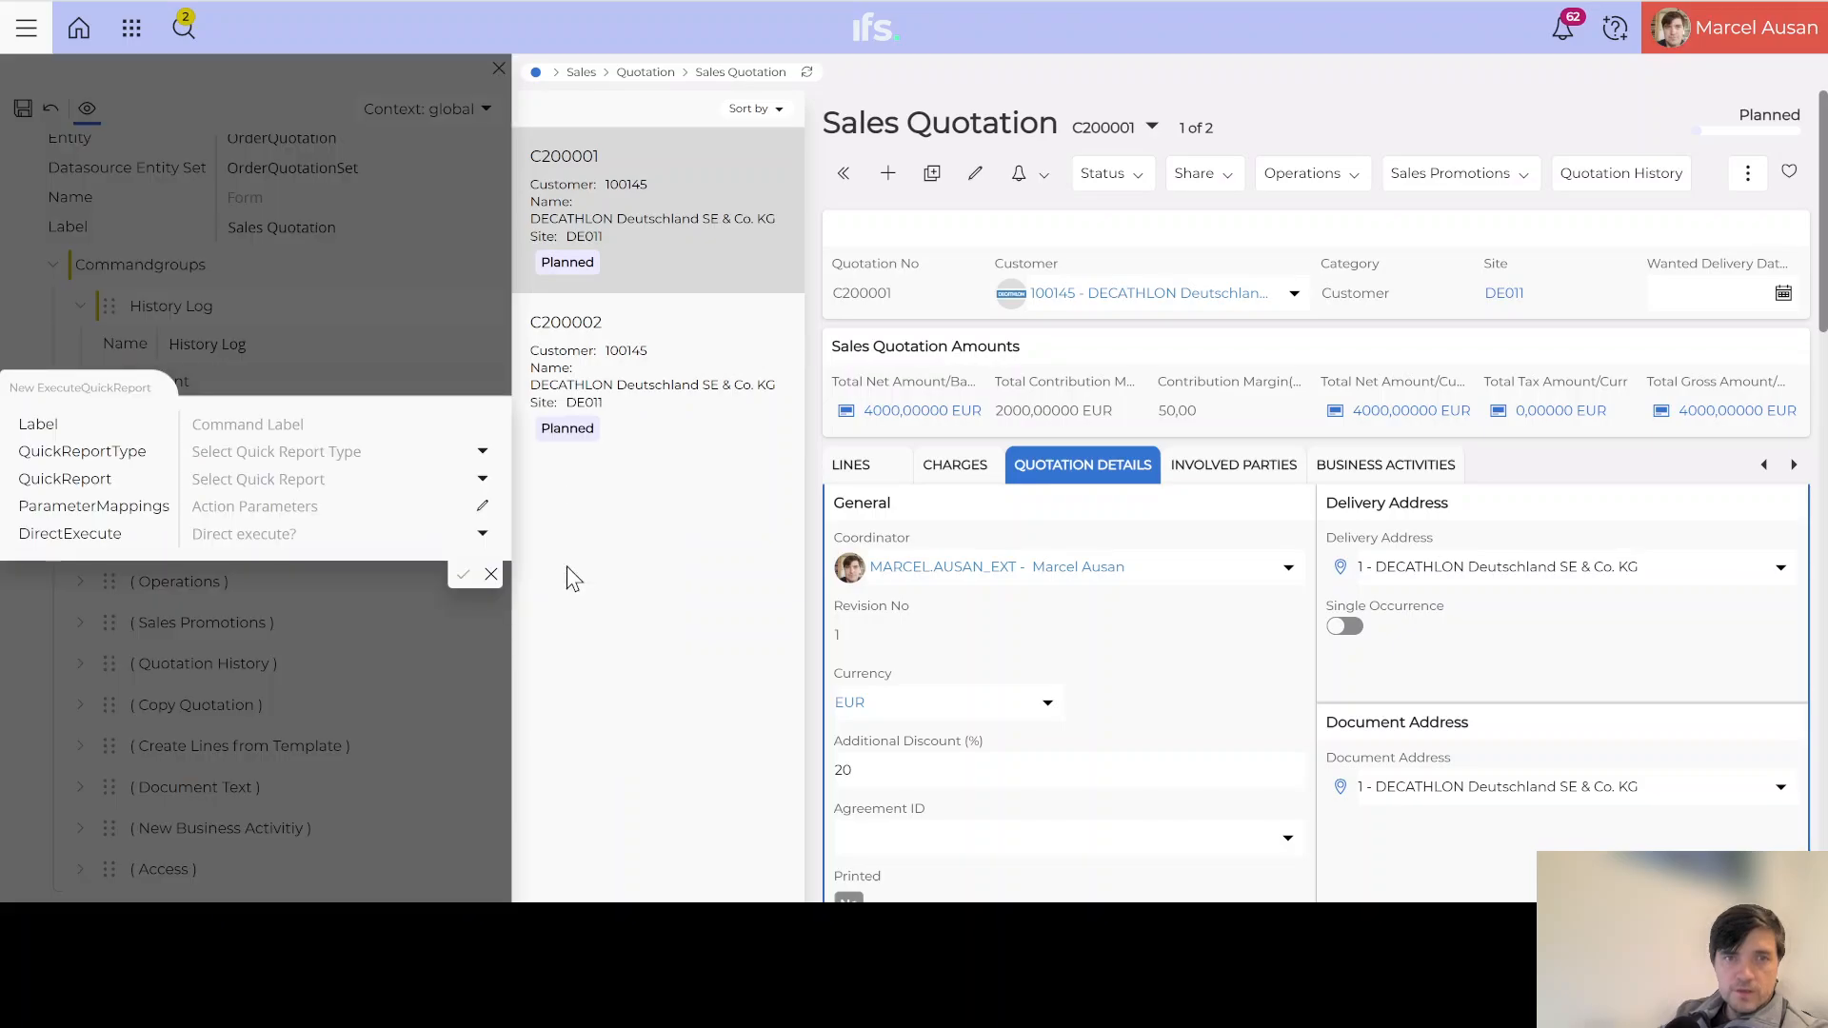
Step: Label the quick-report command 'History Log' and set its report type to SQL Statement
{"action": "left_click", "coordinate": [224, 426]}
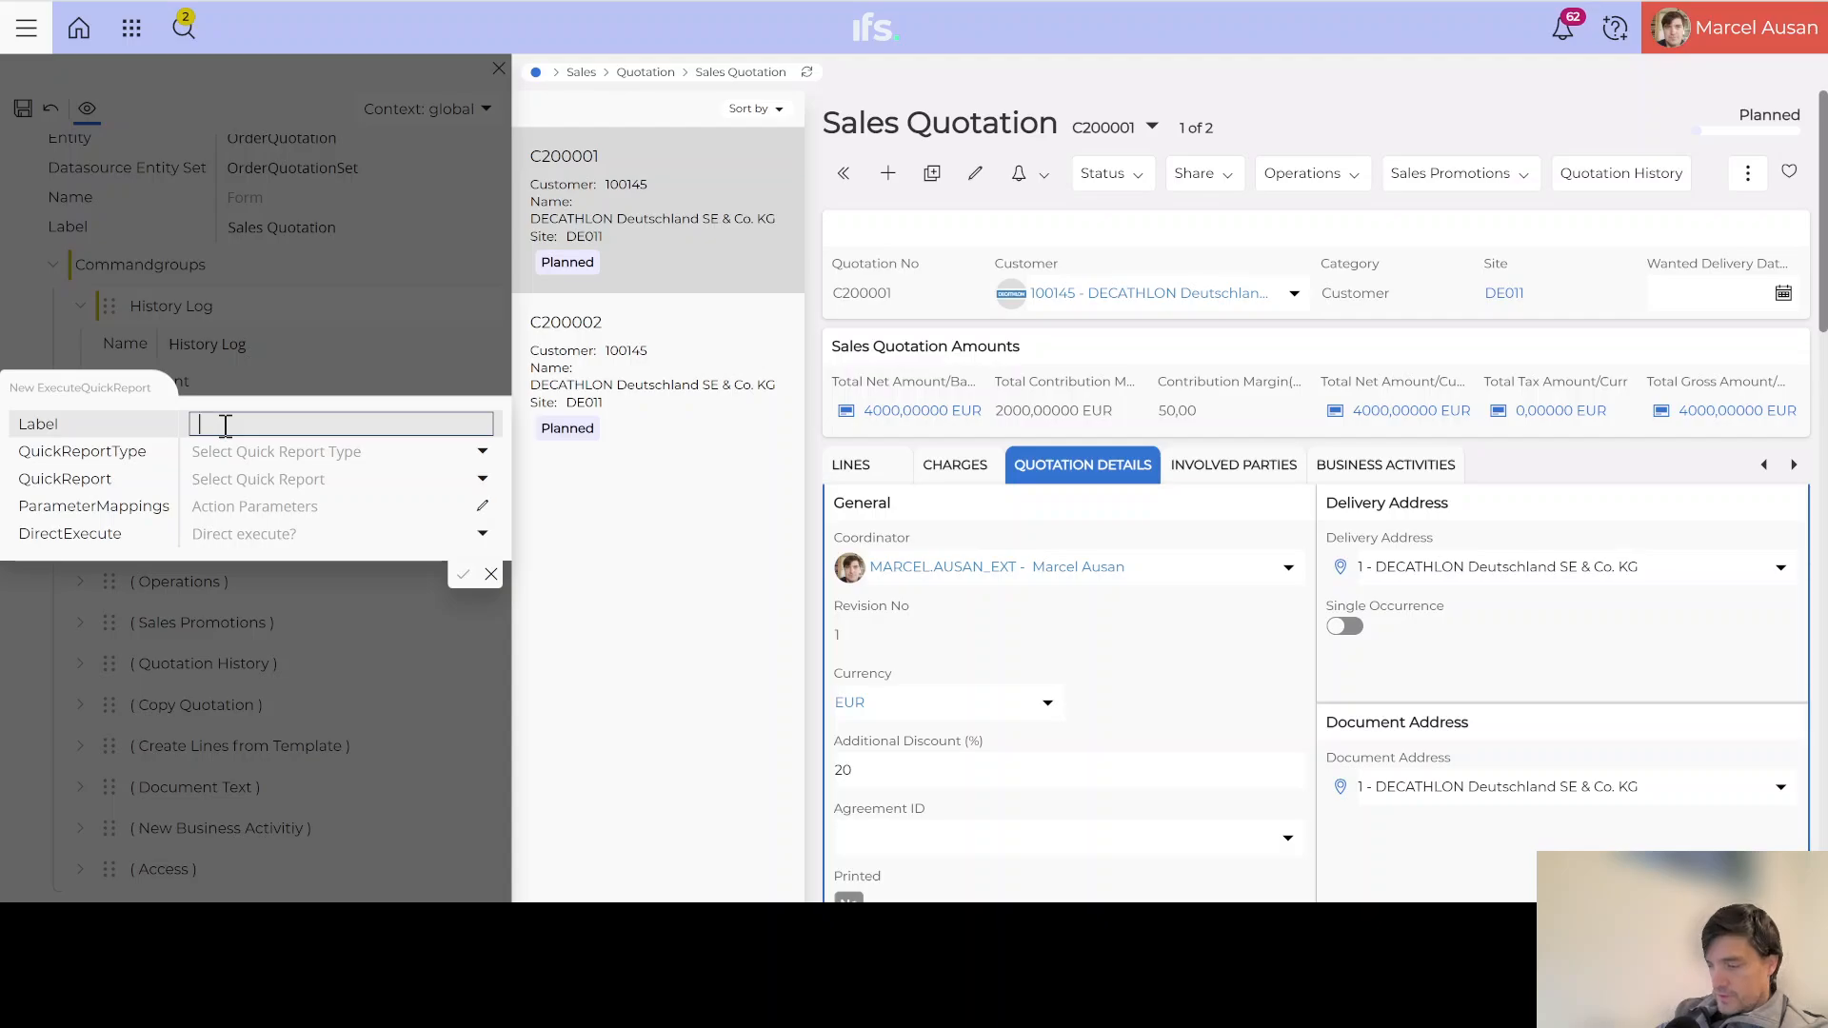
{"action": "type", "text": "History Log"}
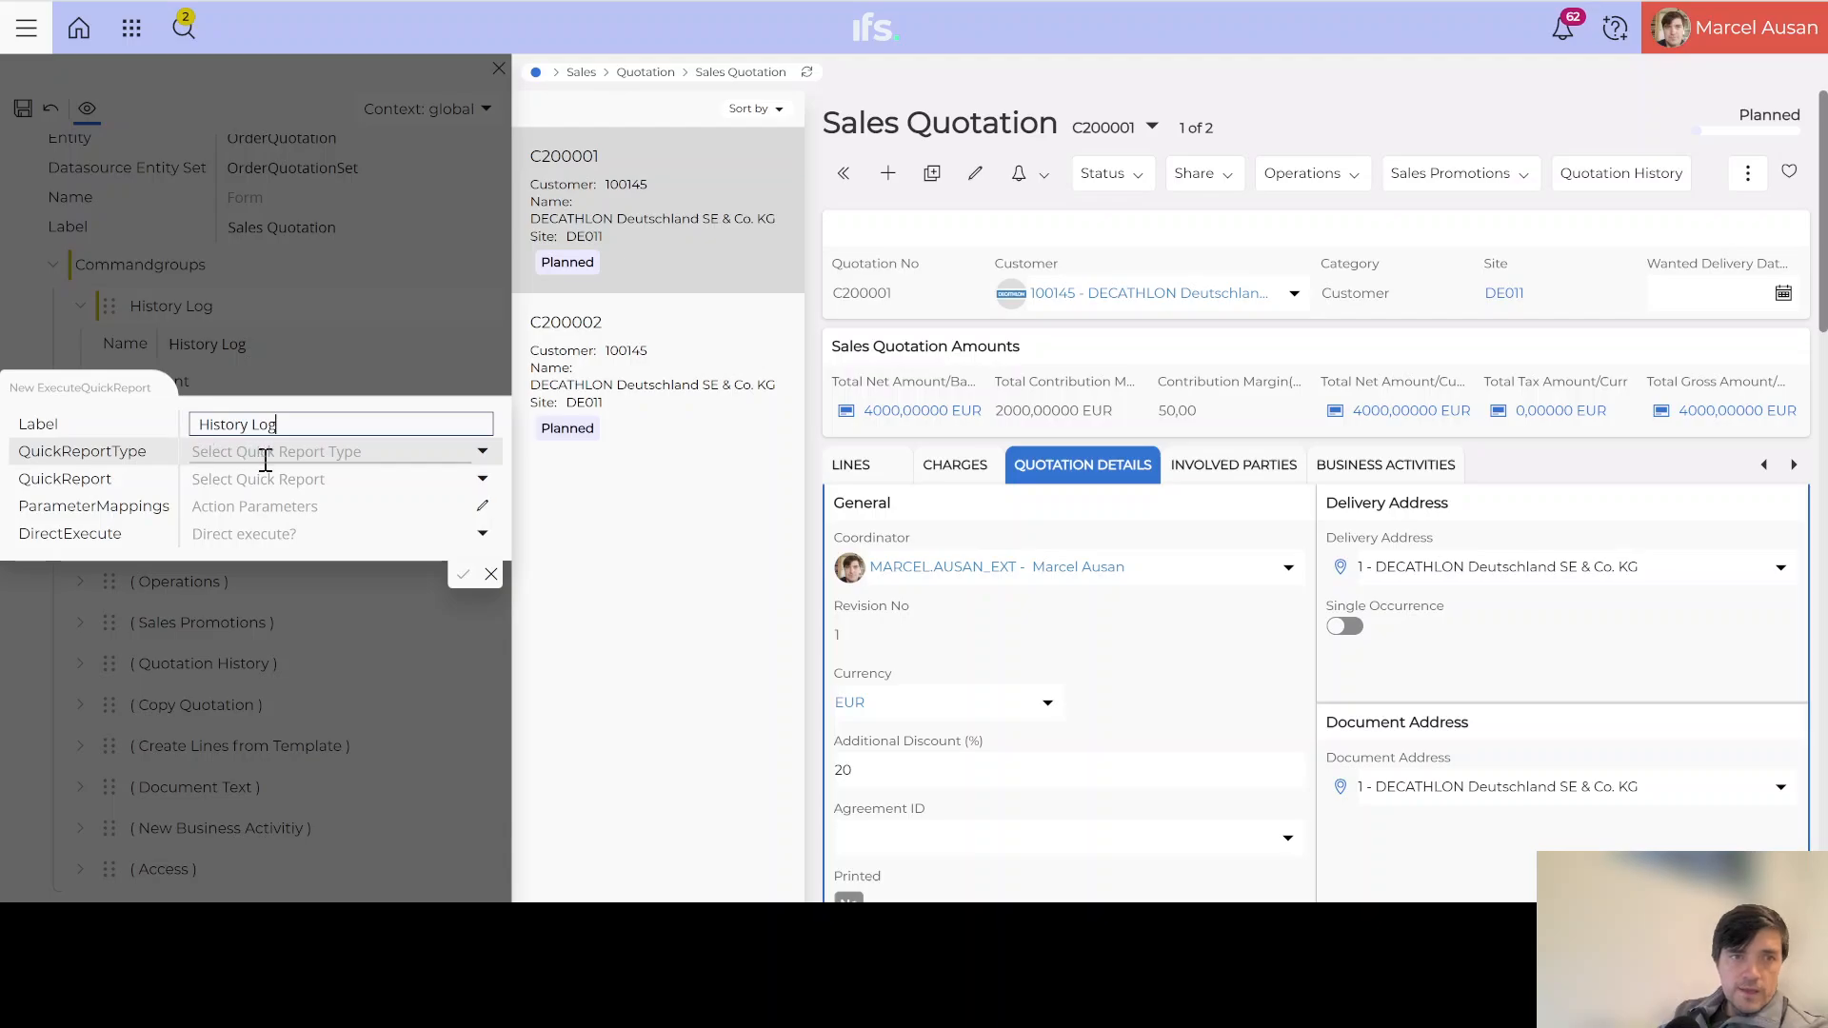
{"action": "left_click", "coordinate": [483, 459]}
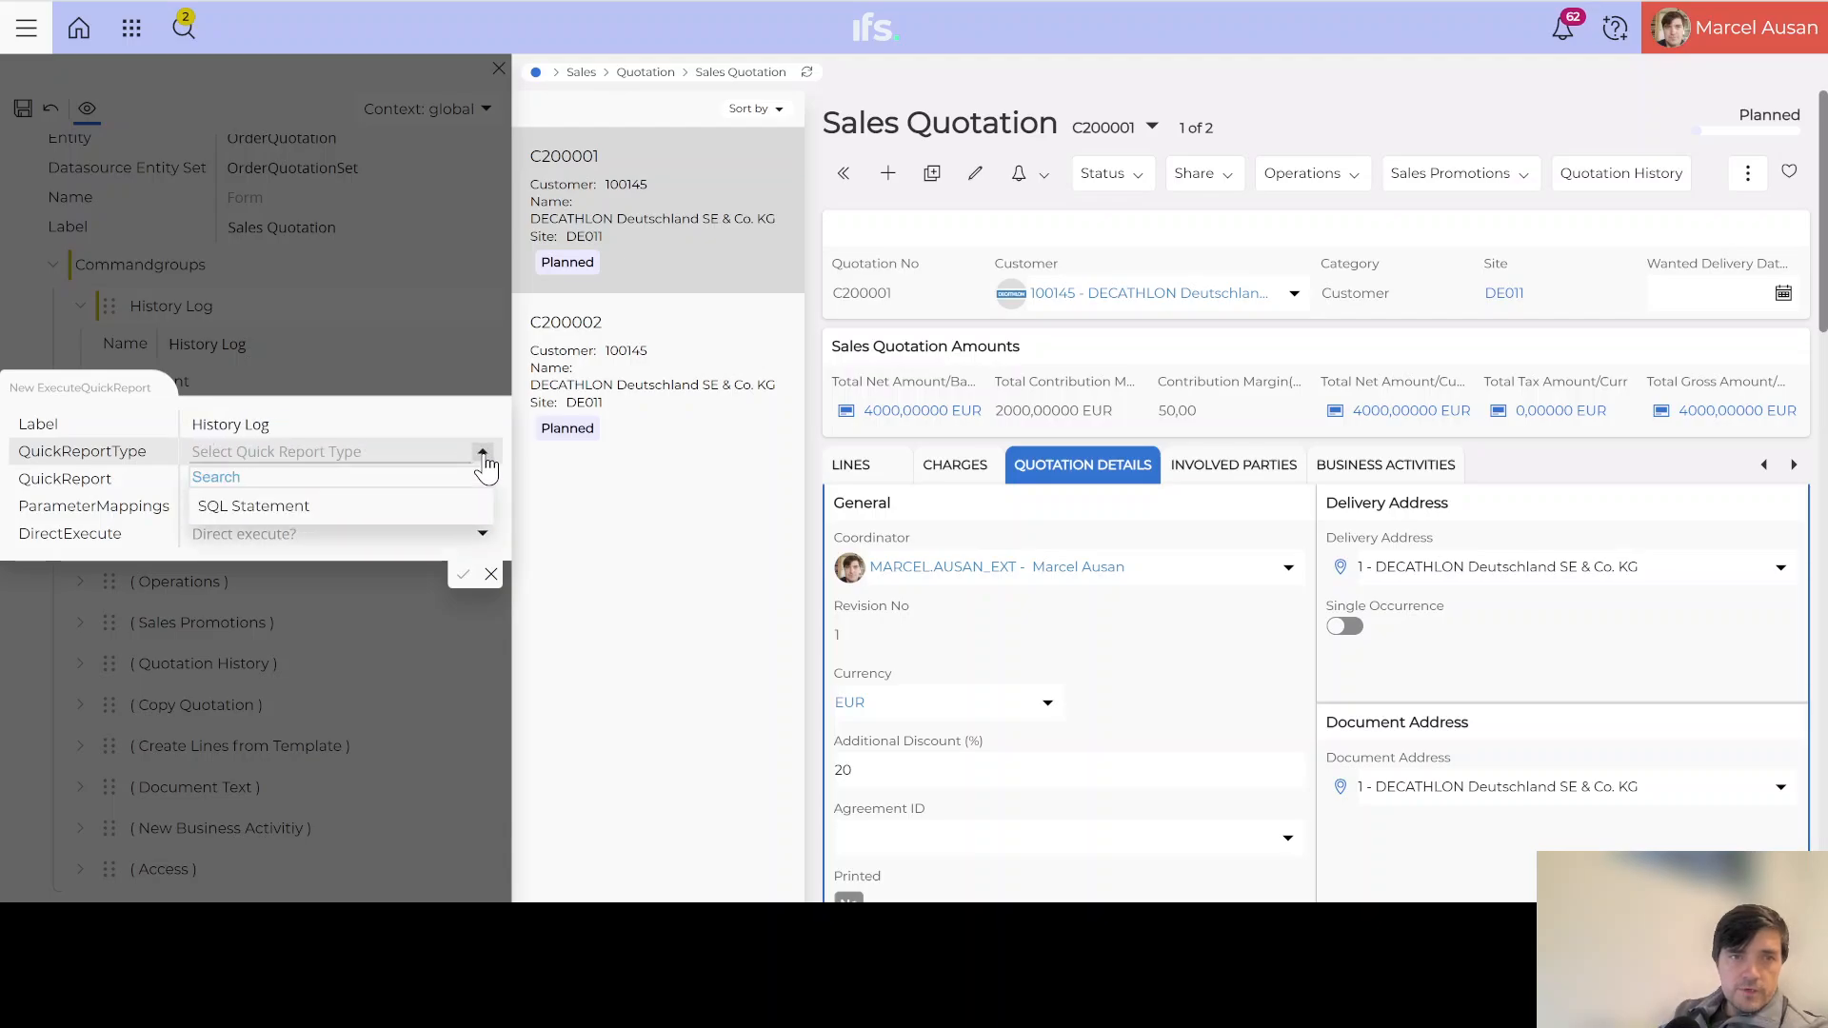
{"action": "left_click", "coordinate": [270, 502]}
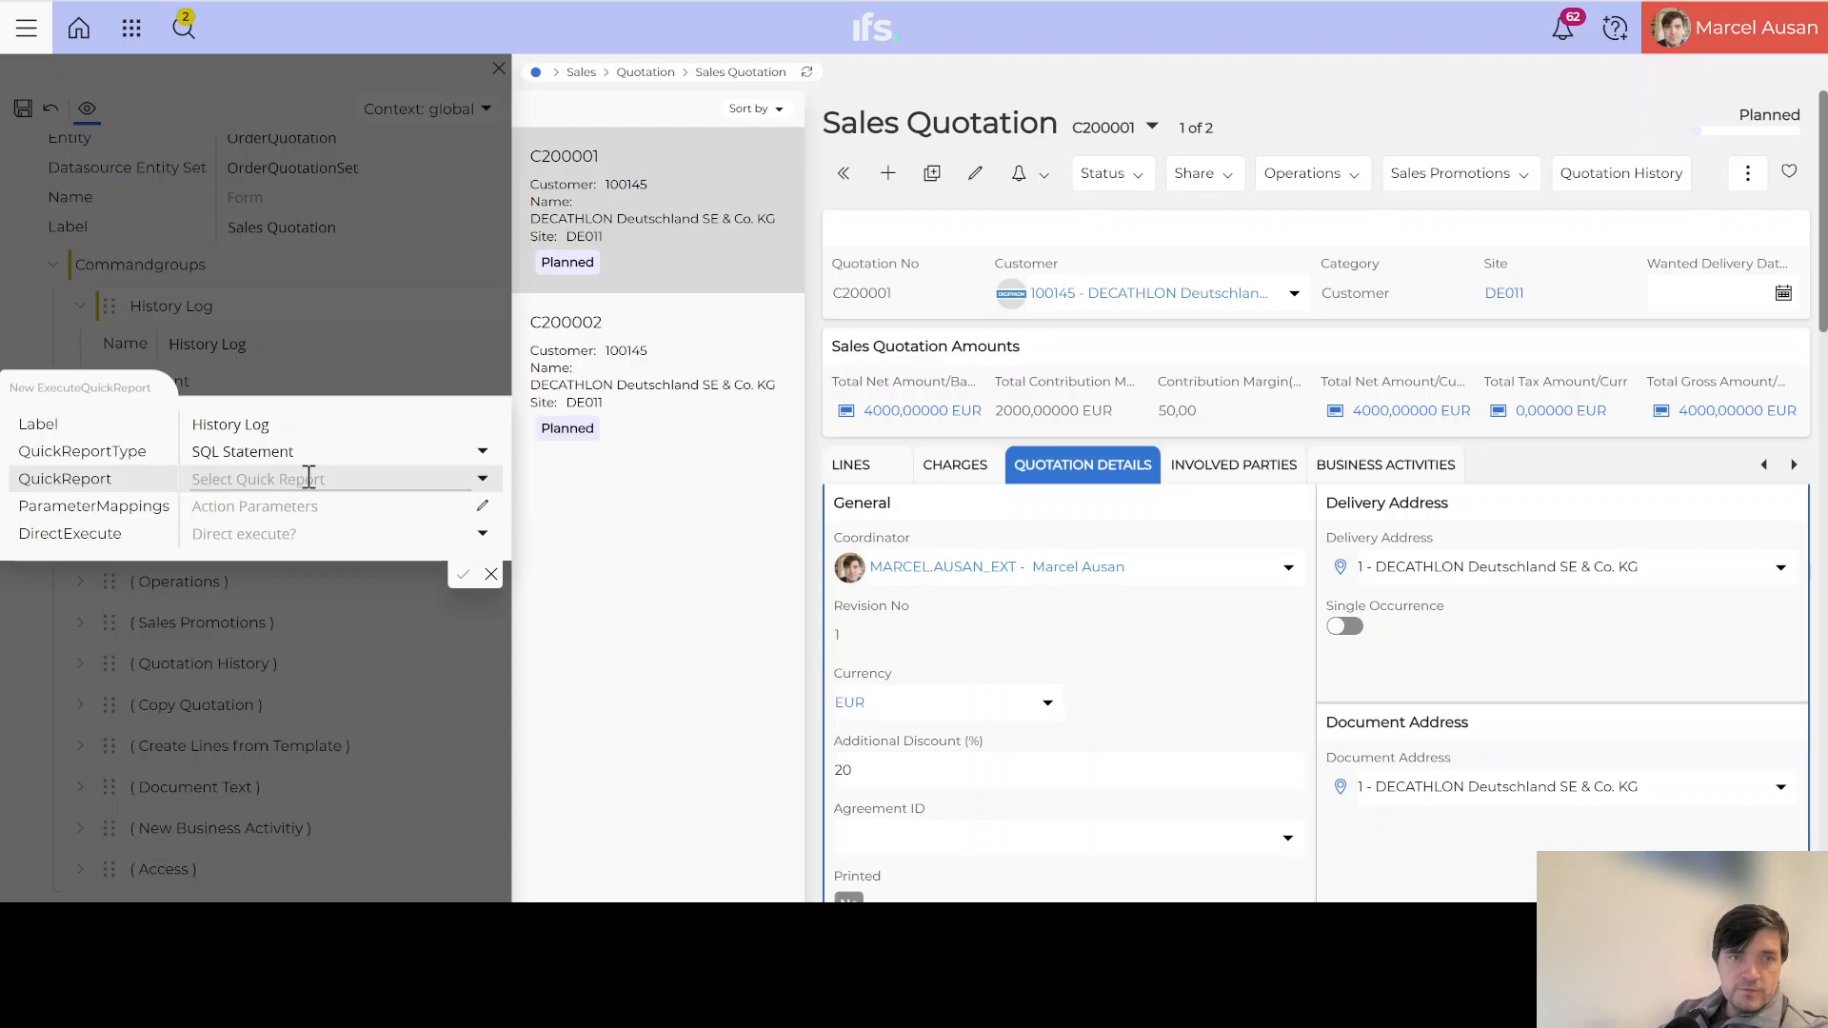
Step: Search the quick report list for 'HIST', find no match, and cancel the command form
{"action": "left_click", "coordinate": [483, 483]}
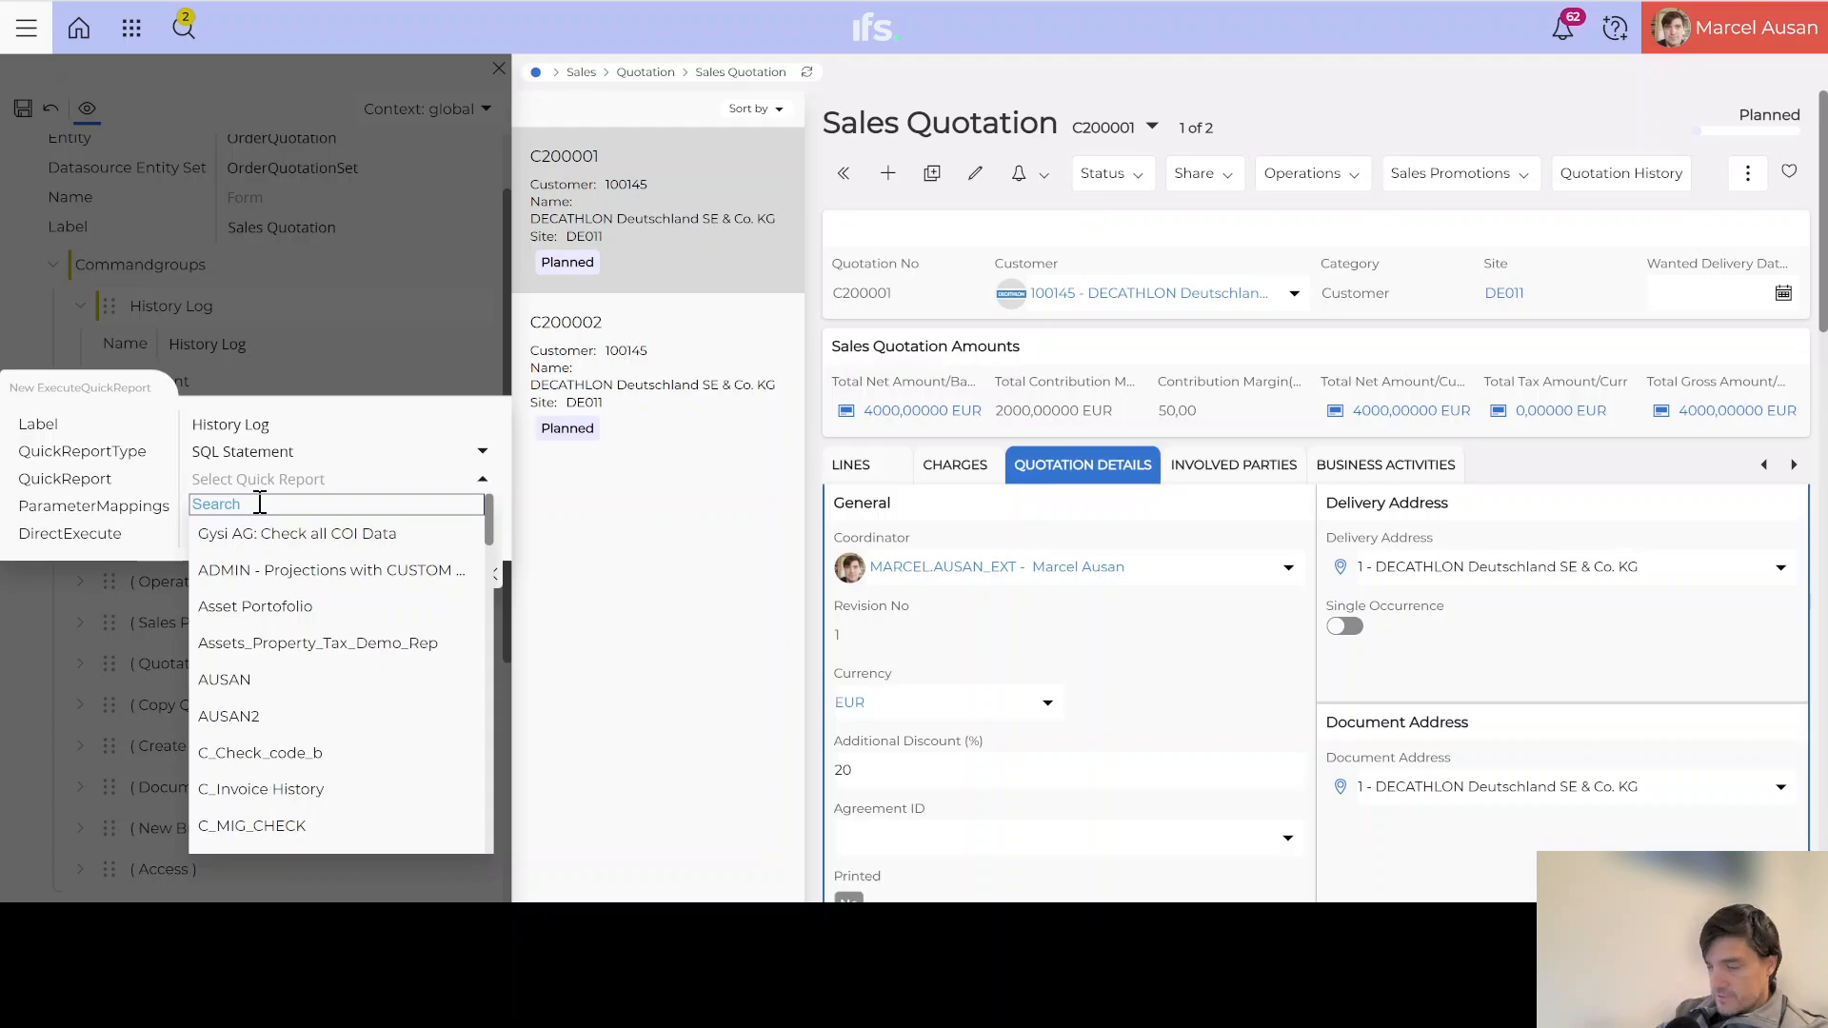
{"action": "type", "text": "HIST"}
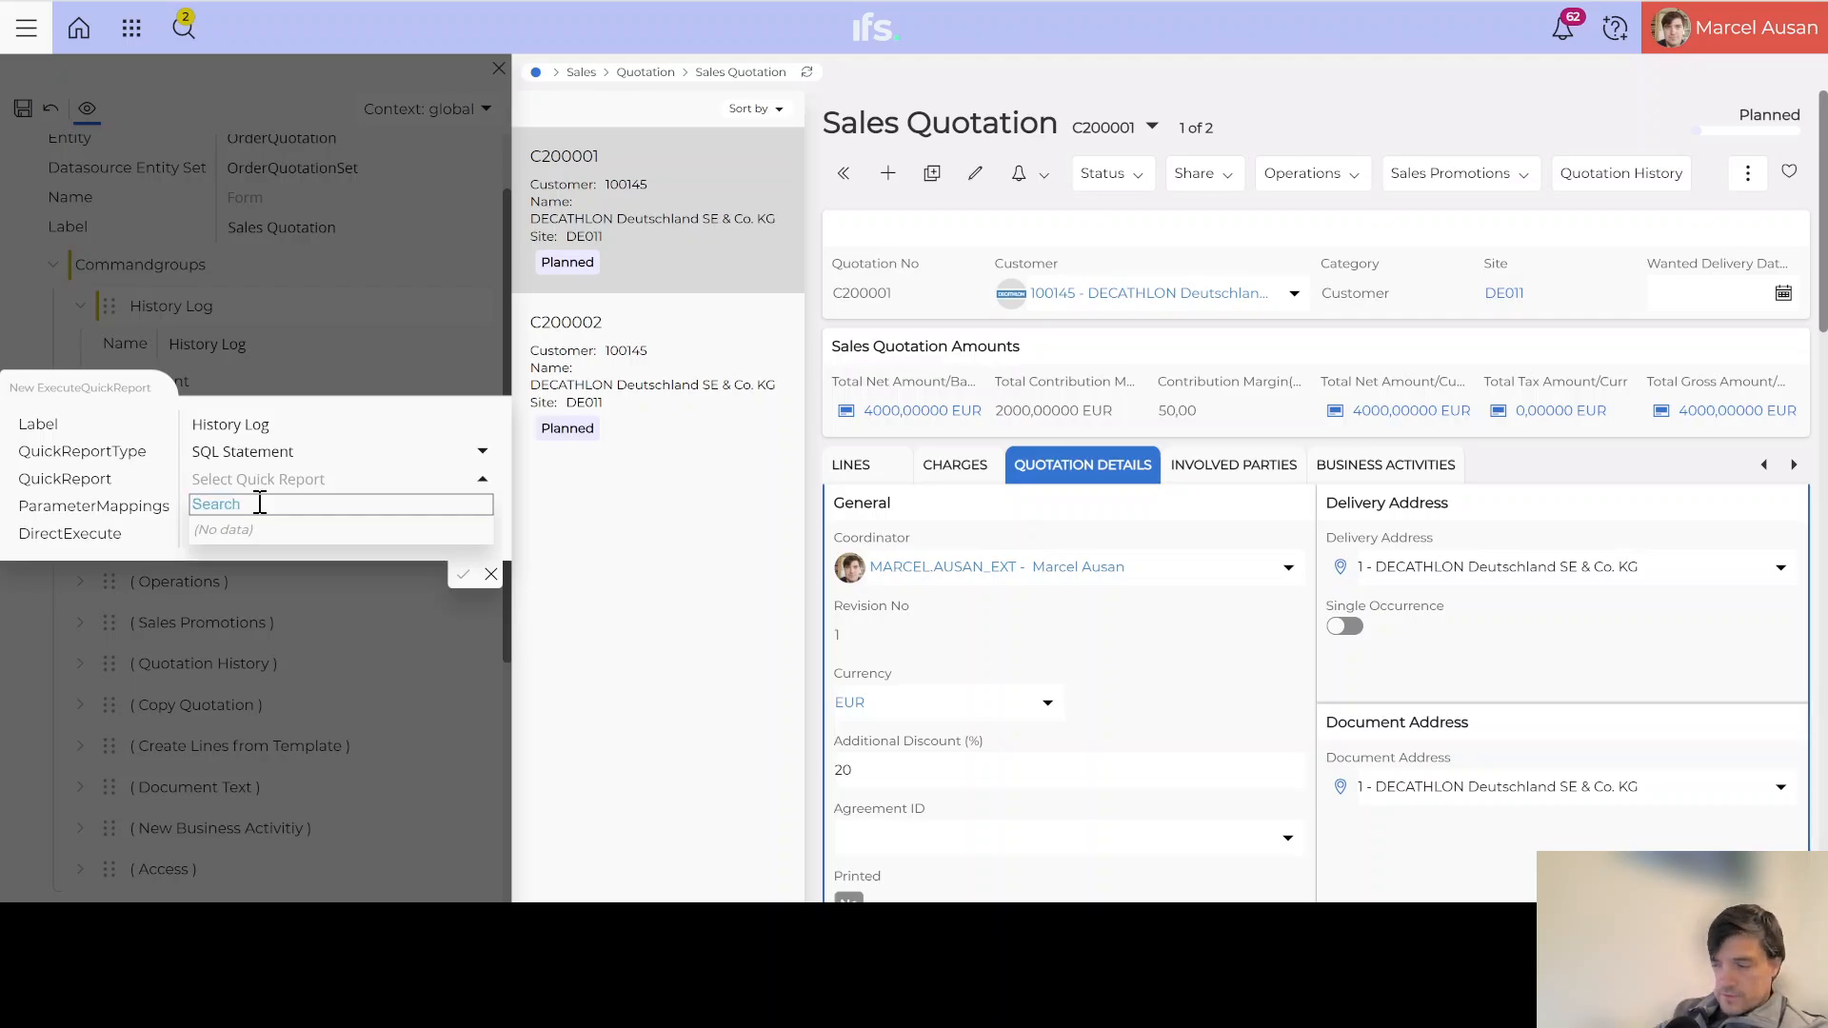
{"action": "type", "text": "HIS"}
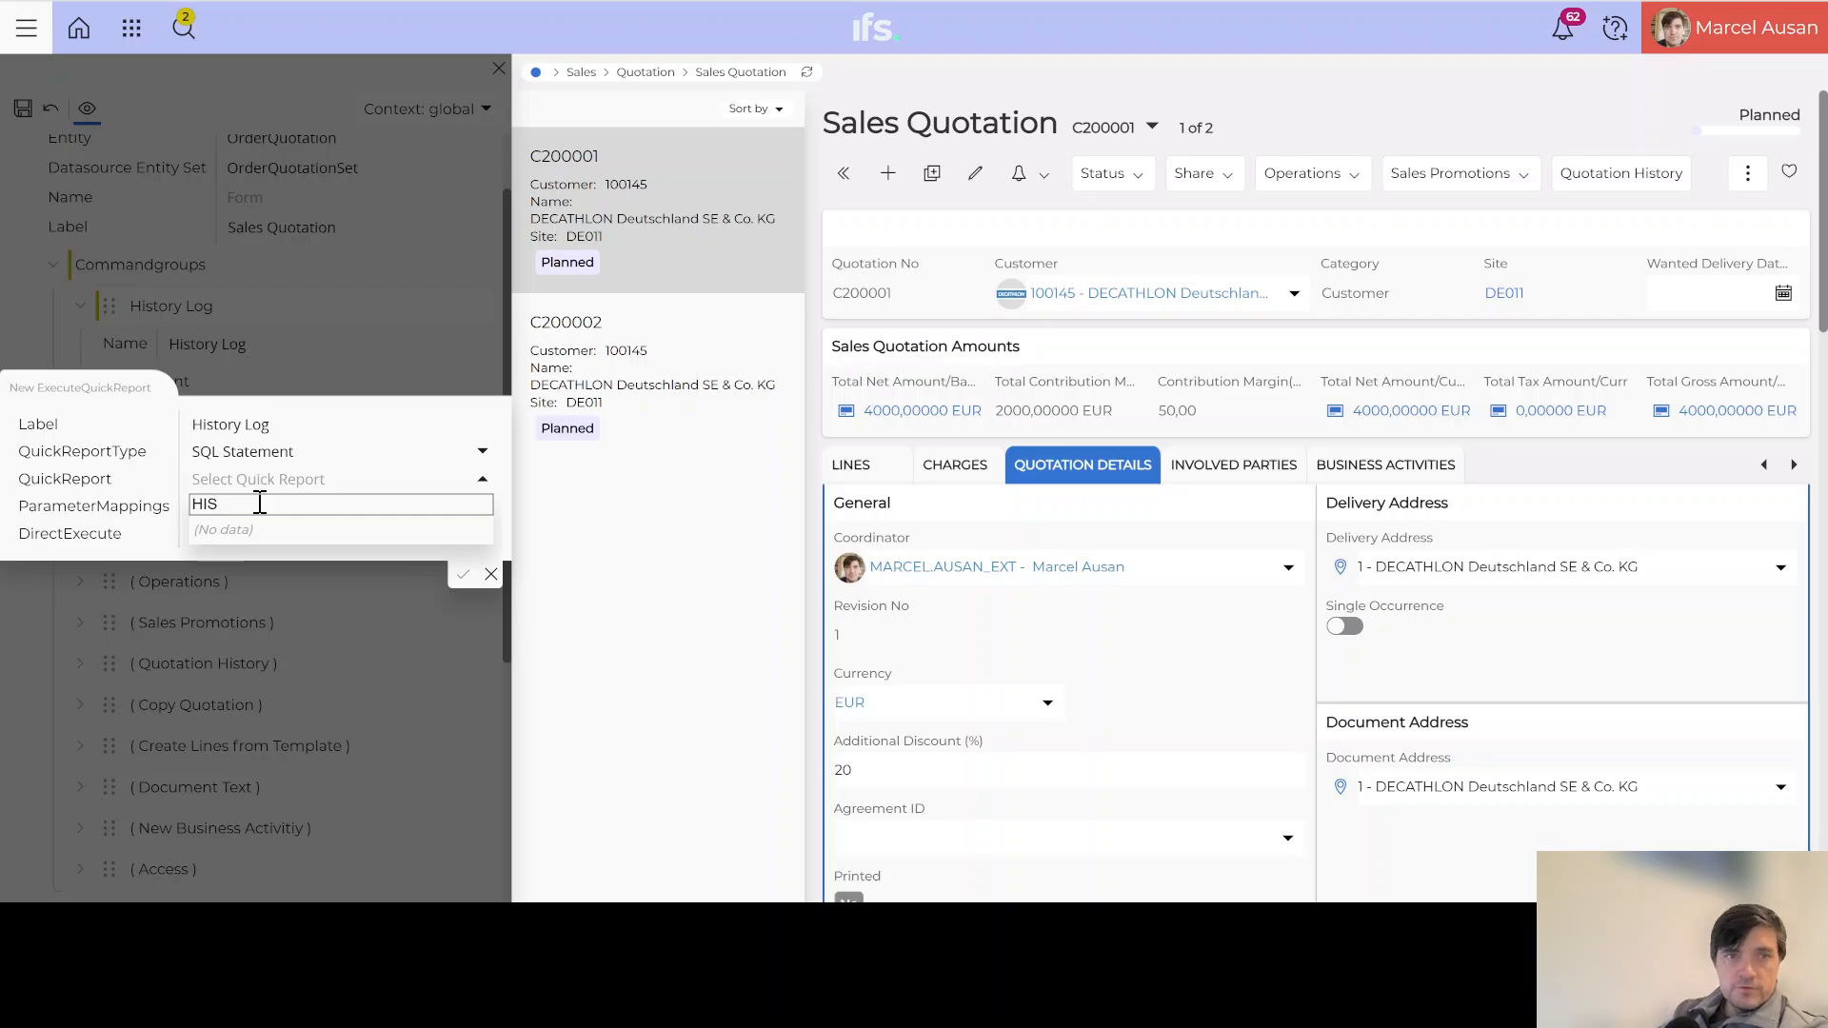
{"action": "left_click", "coordinate": [493, 573]}
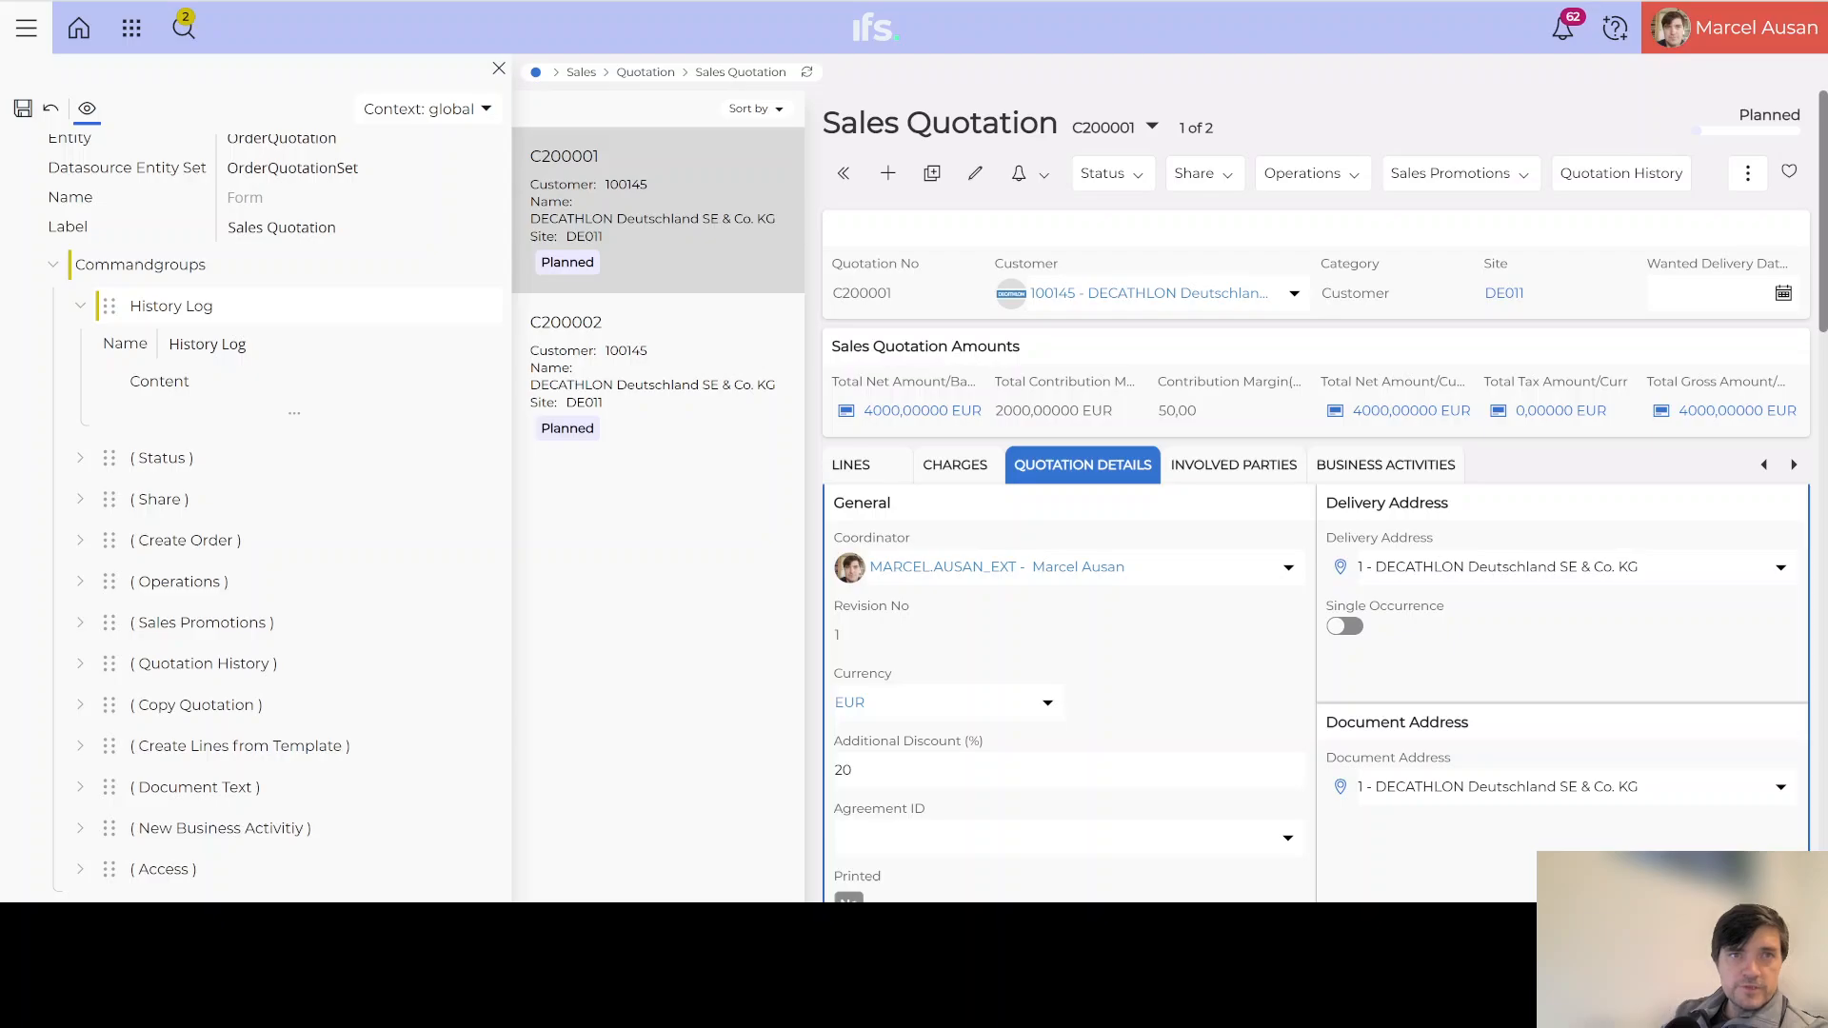
Step: Reload Sales Quotation C200001 and reopen Page Designer beside it
{"action": "key", "text": "F5"}
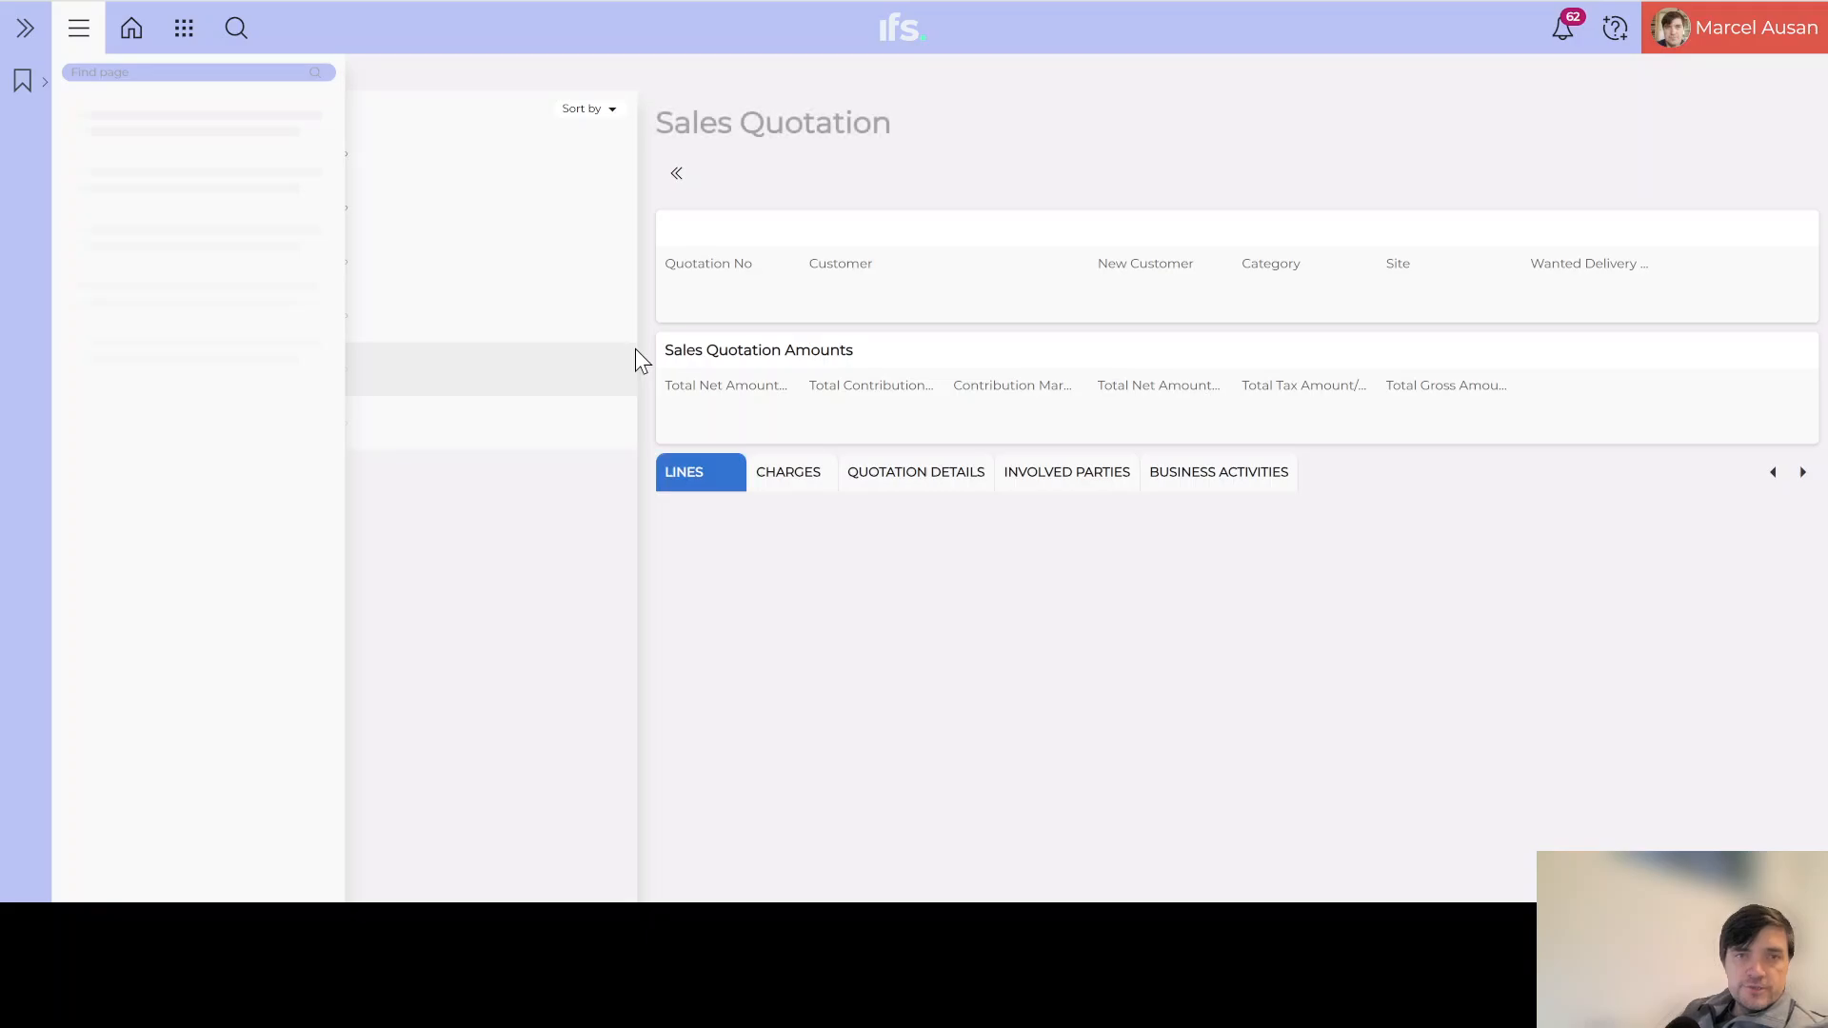
{"action": "left_click", "coordinate": [1770, 42]}
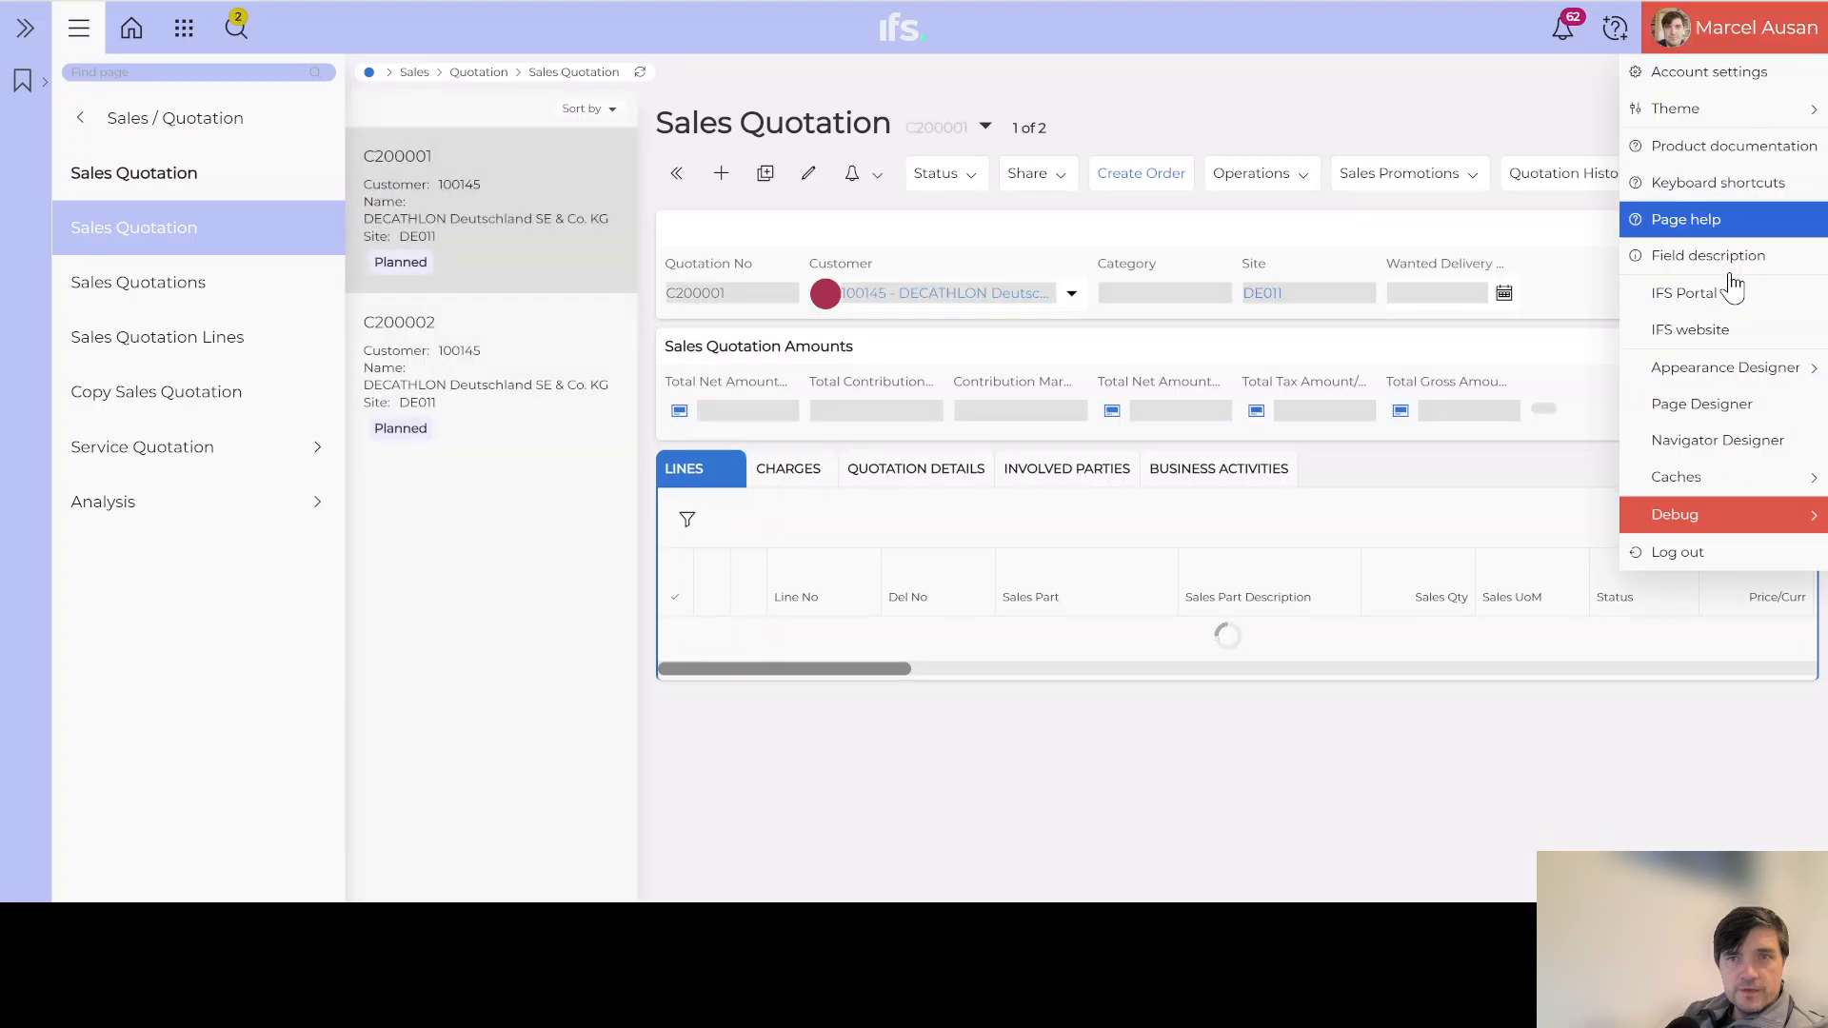
{"action": "left_click", "coordinate": [1700, 405]}
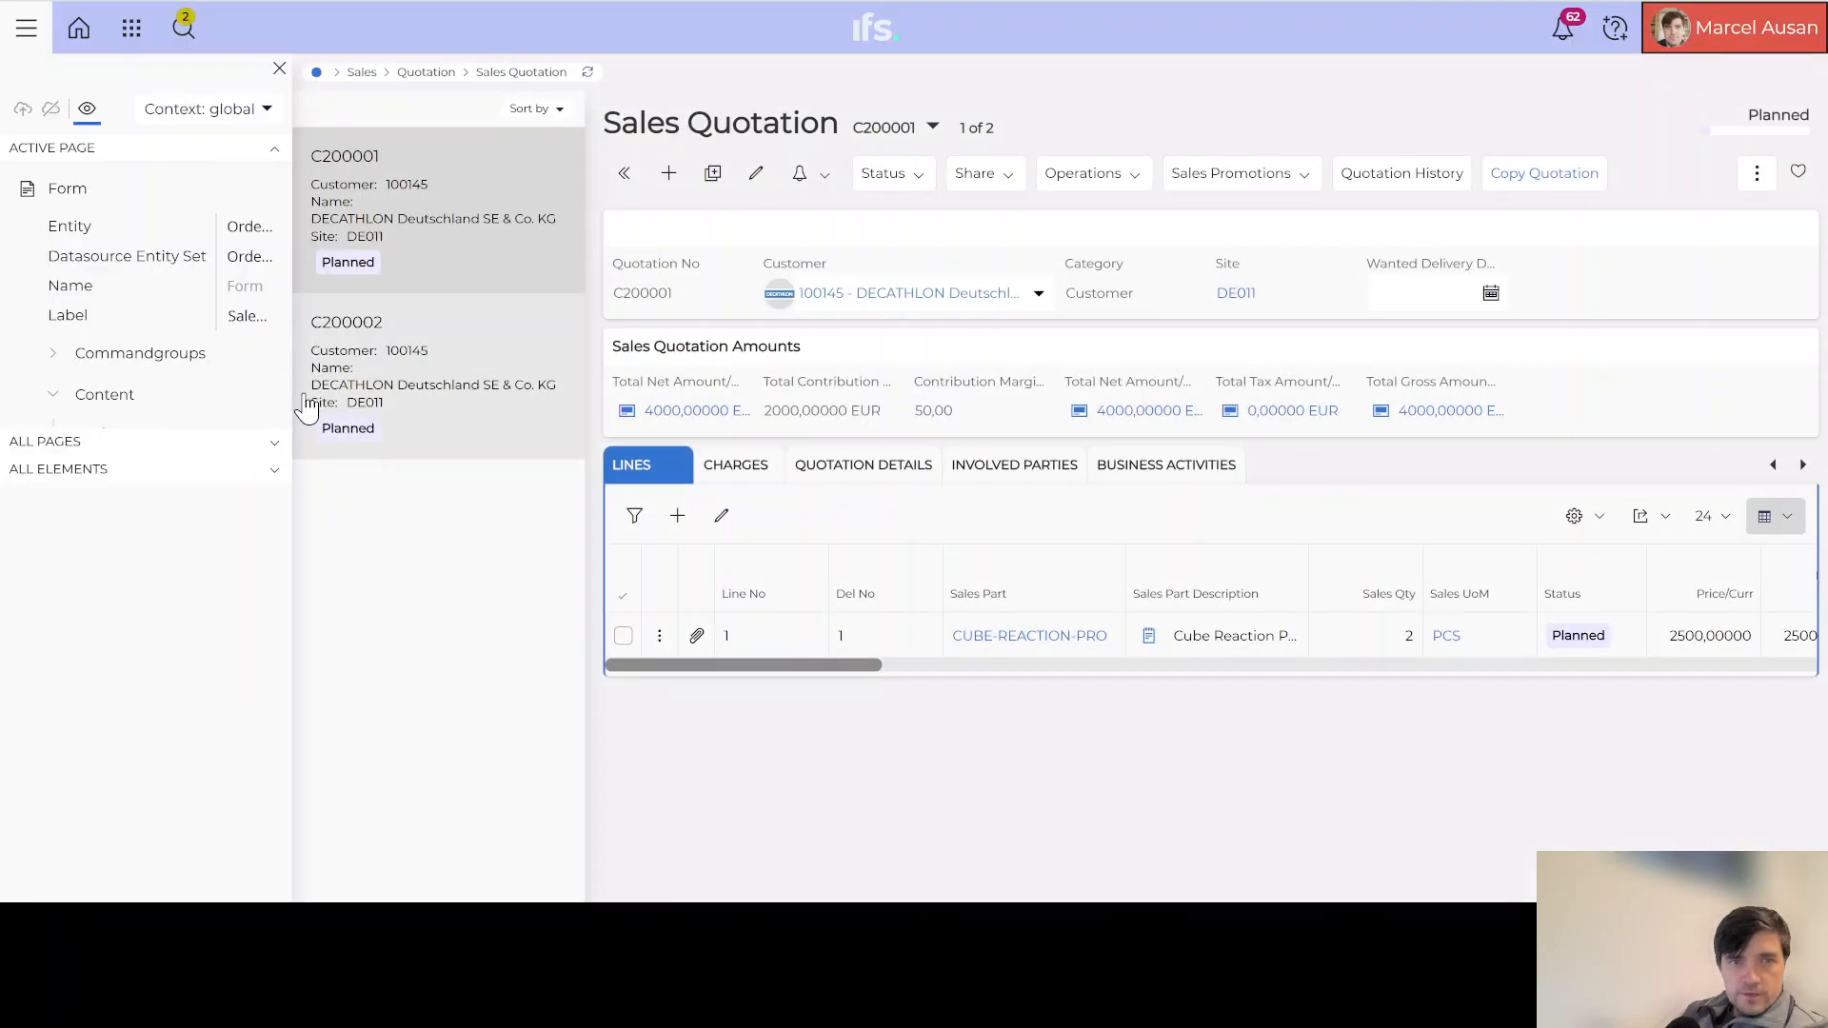
Step: Create a new command group named 'History Log' in the widened designer panel
{"action": "left_click_drag", "start_coordinate": [292, 394], "coordinate": [461, 393]}
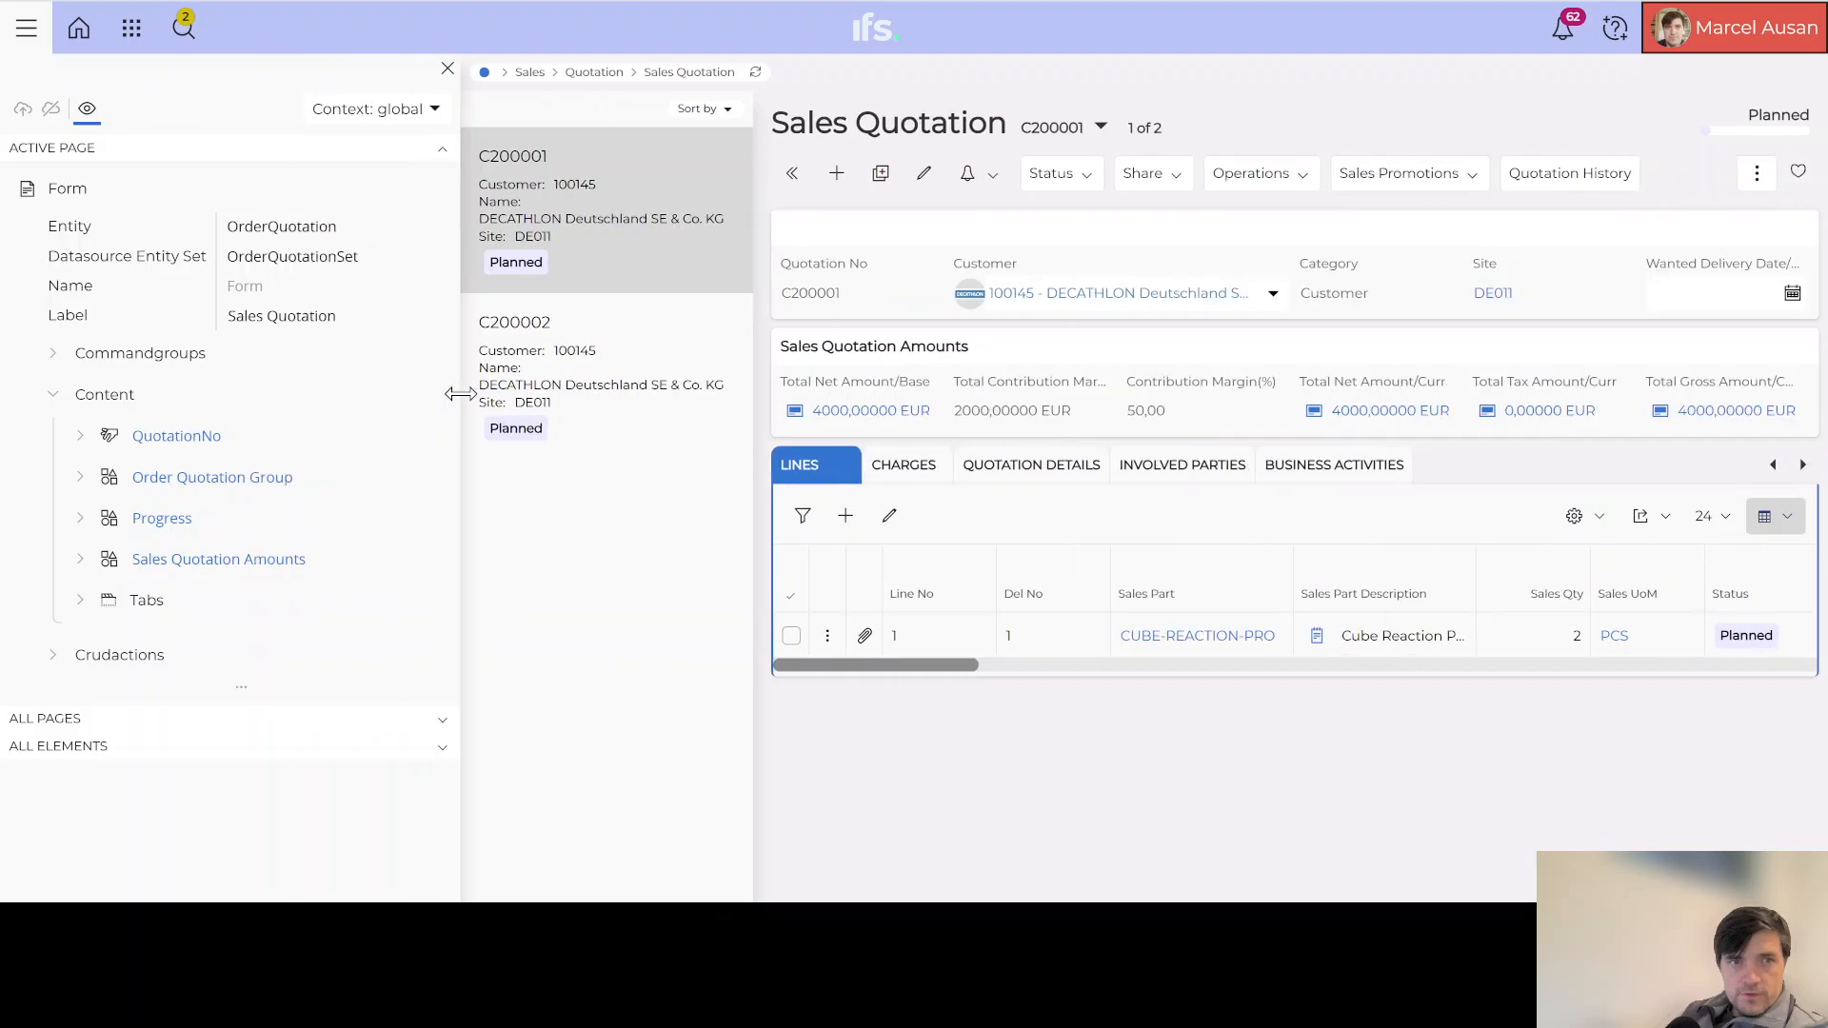
{"action": "left_click", "coordinate": [53, 354]}
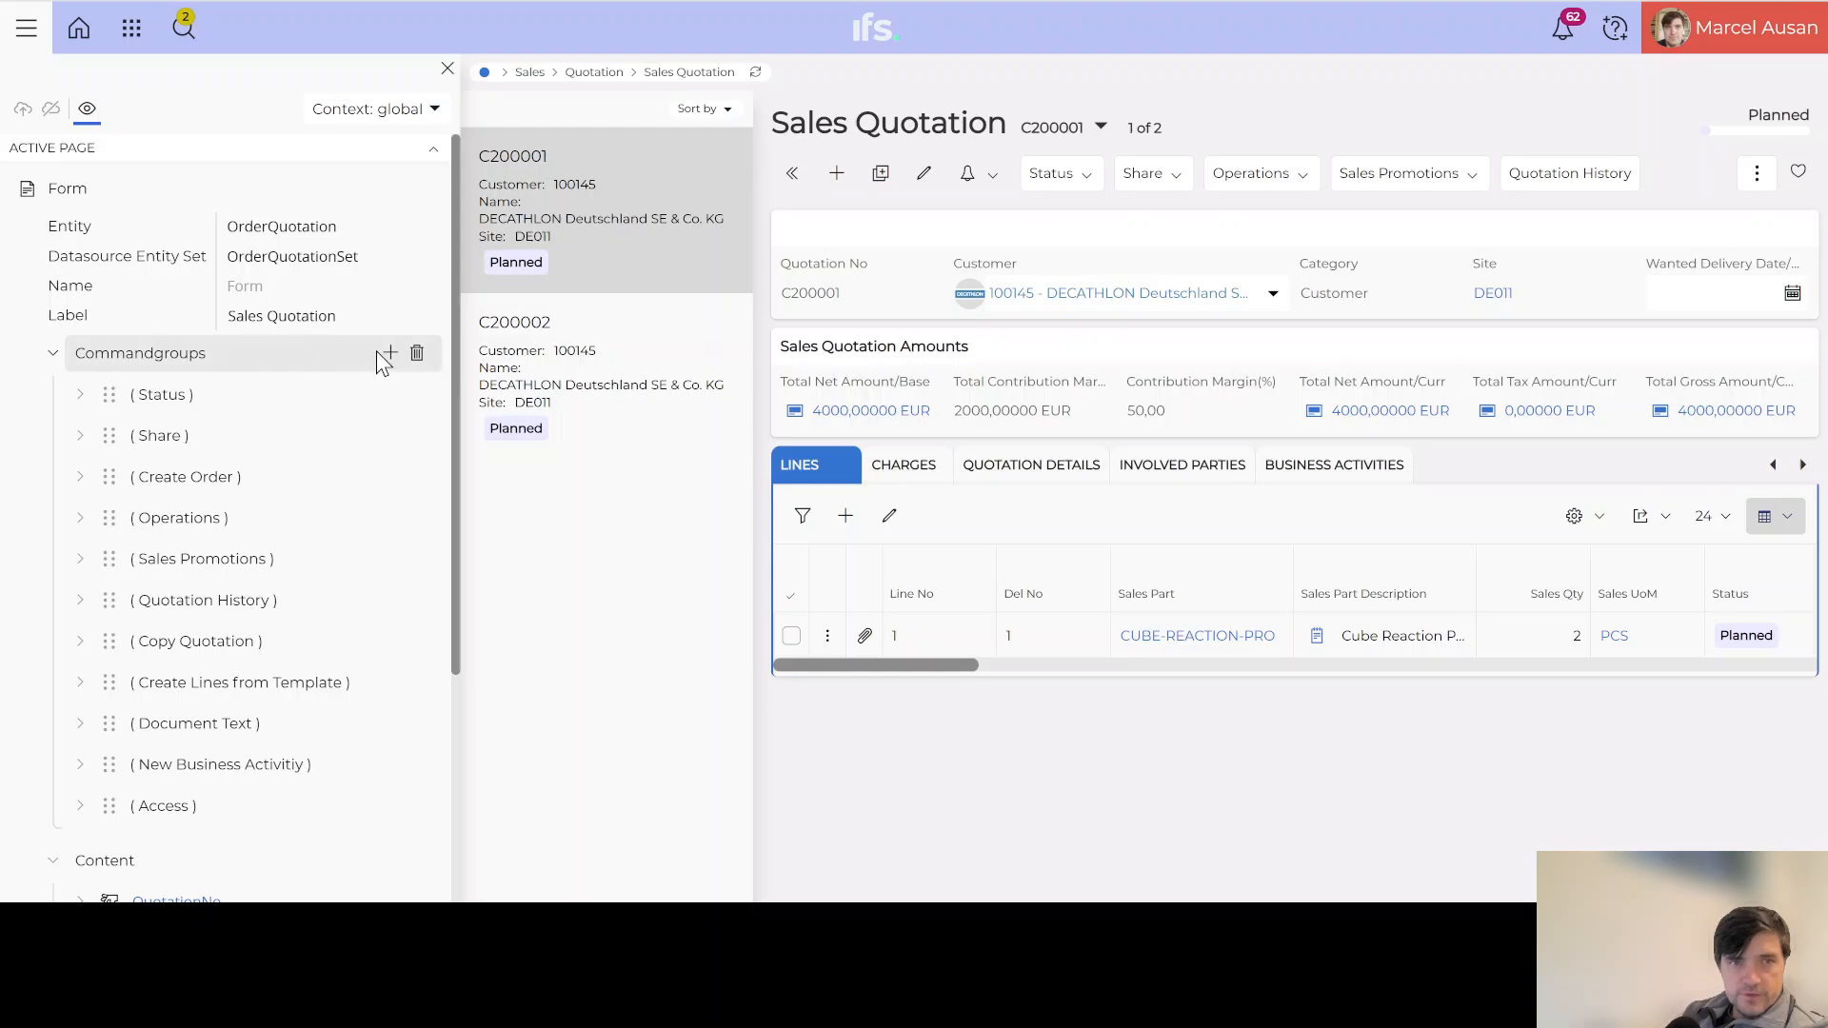
{"action": "left_click", "coordinate": [390, 358]}
{"action": "left_click", "coordinate": [409, 388]}
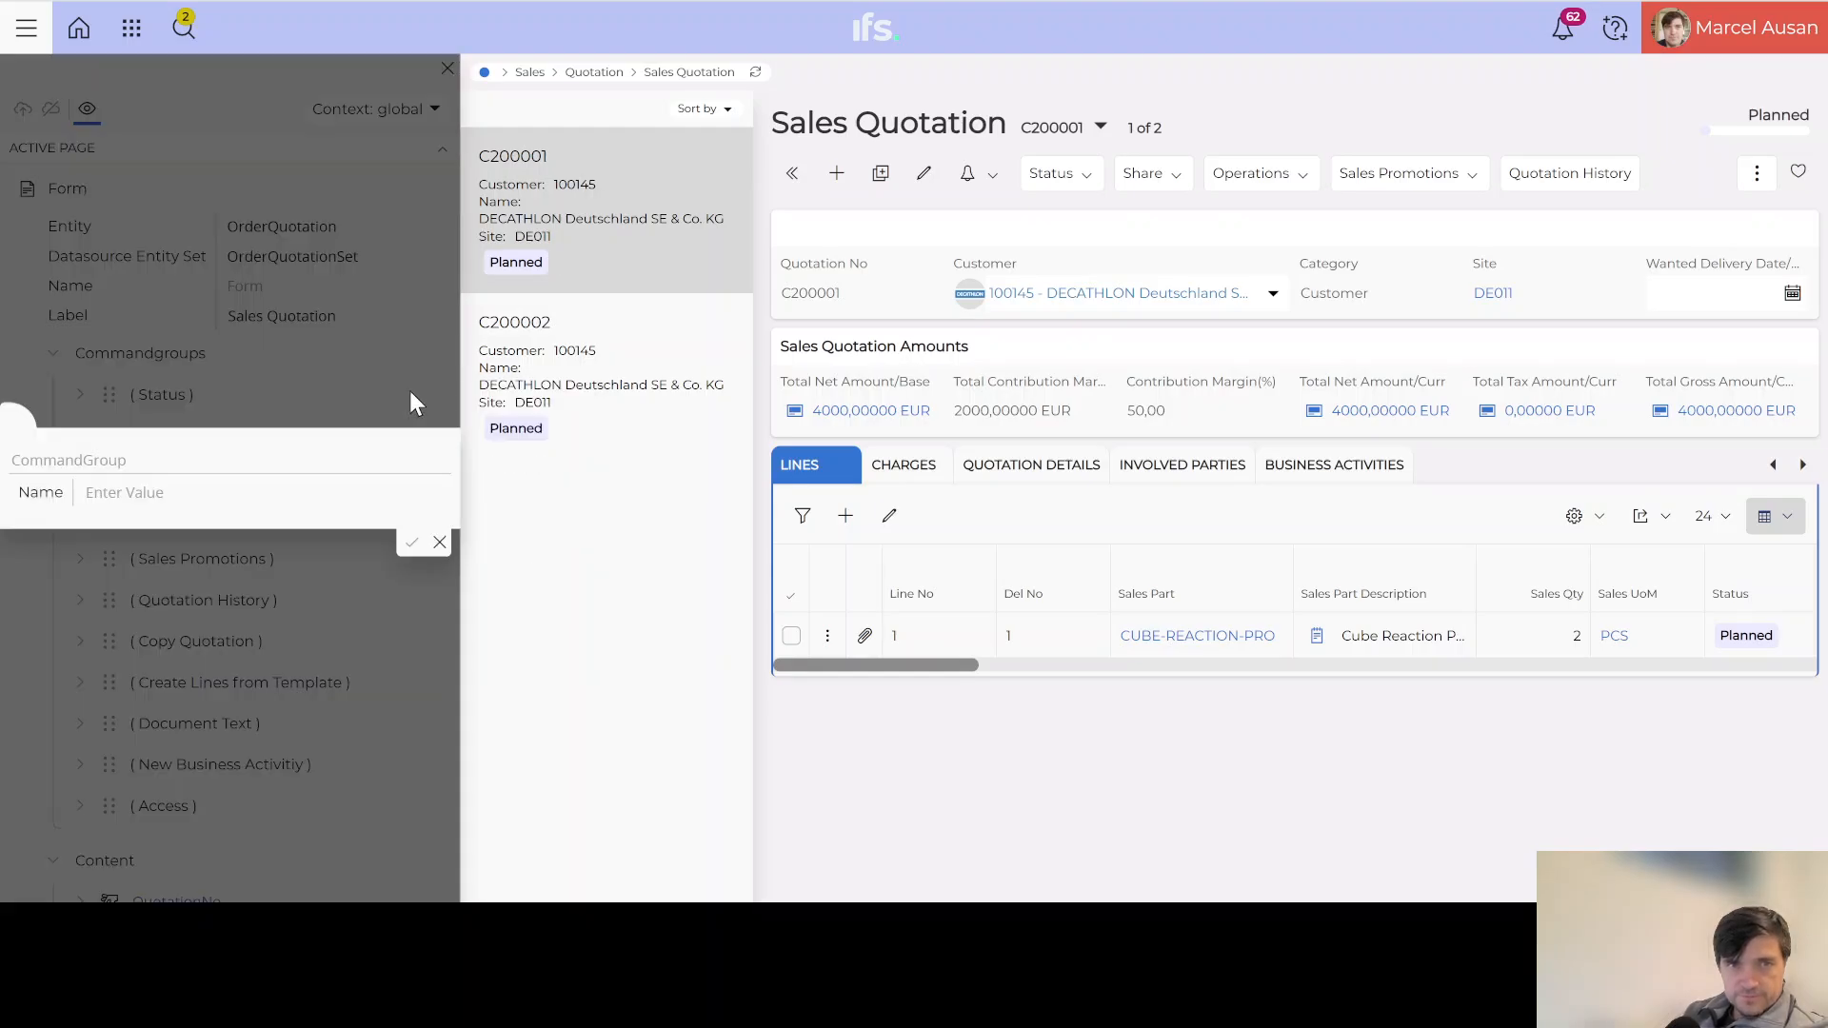
{"action": "left_click", "coordinate": [138, 490]}
{"action": "type", "text": "His"}
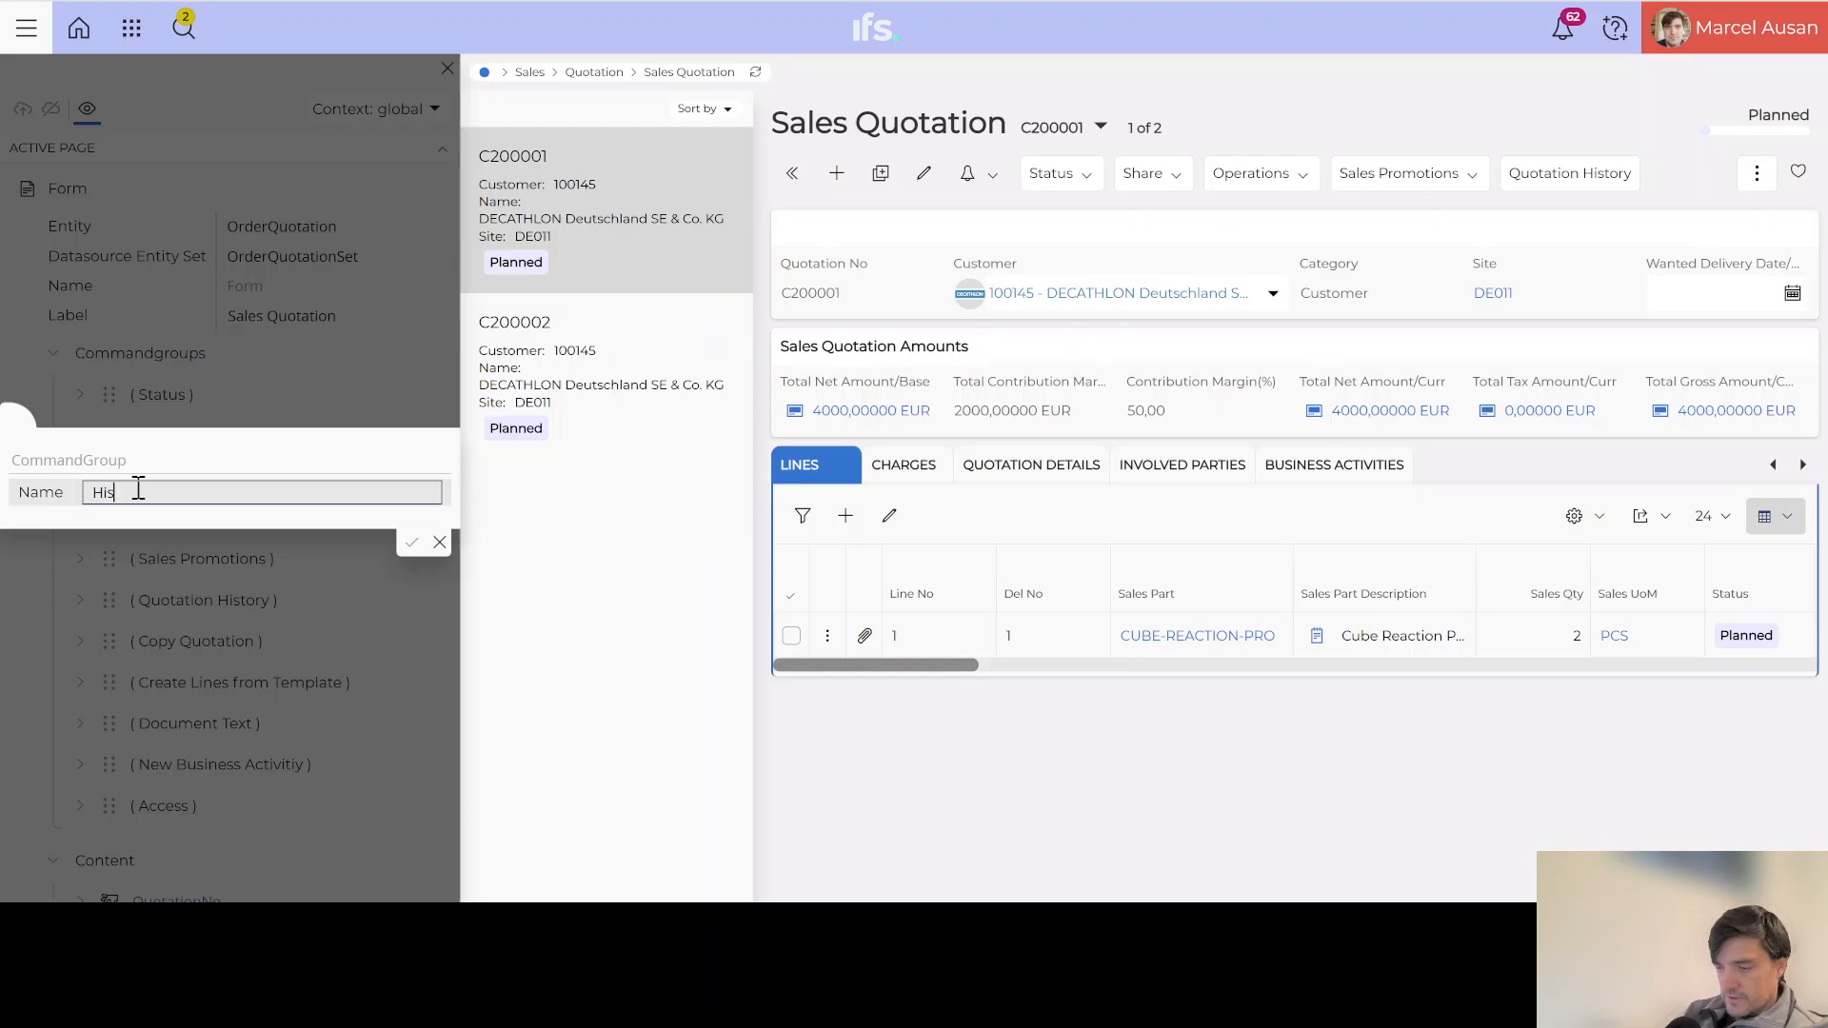
{"action": "type", "text": "tory Log"}
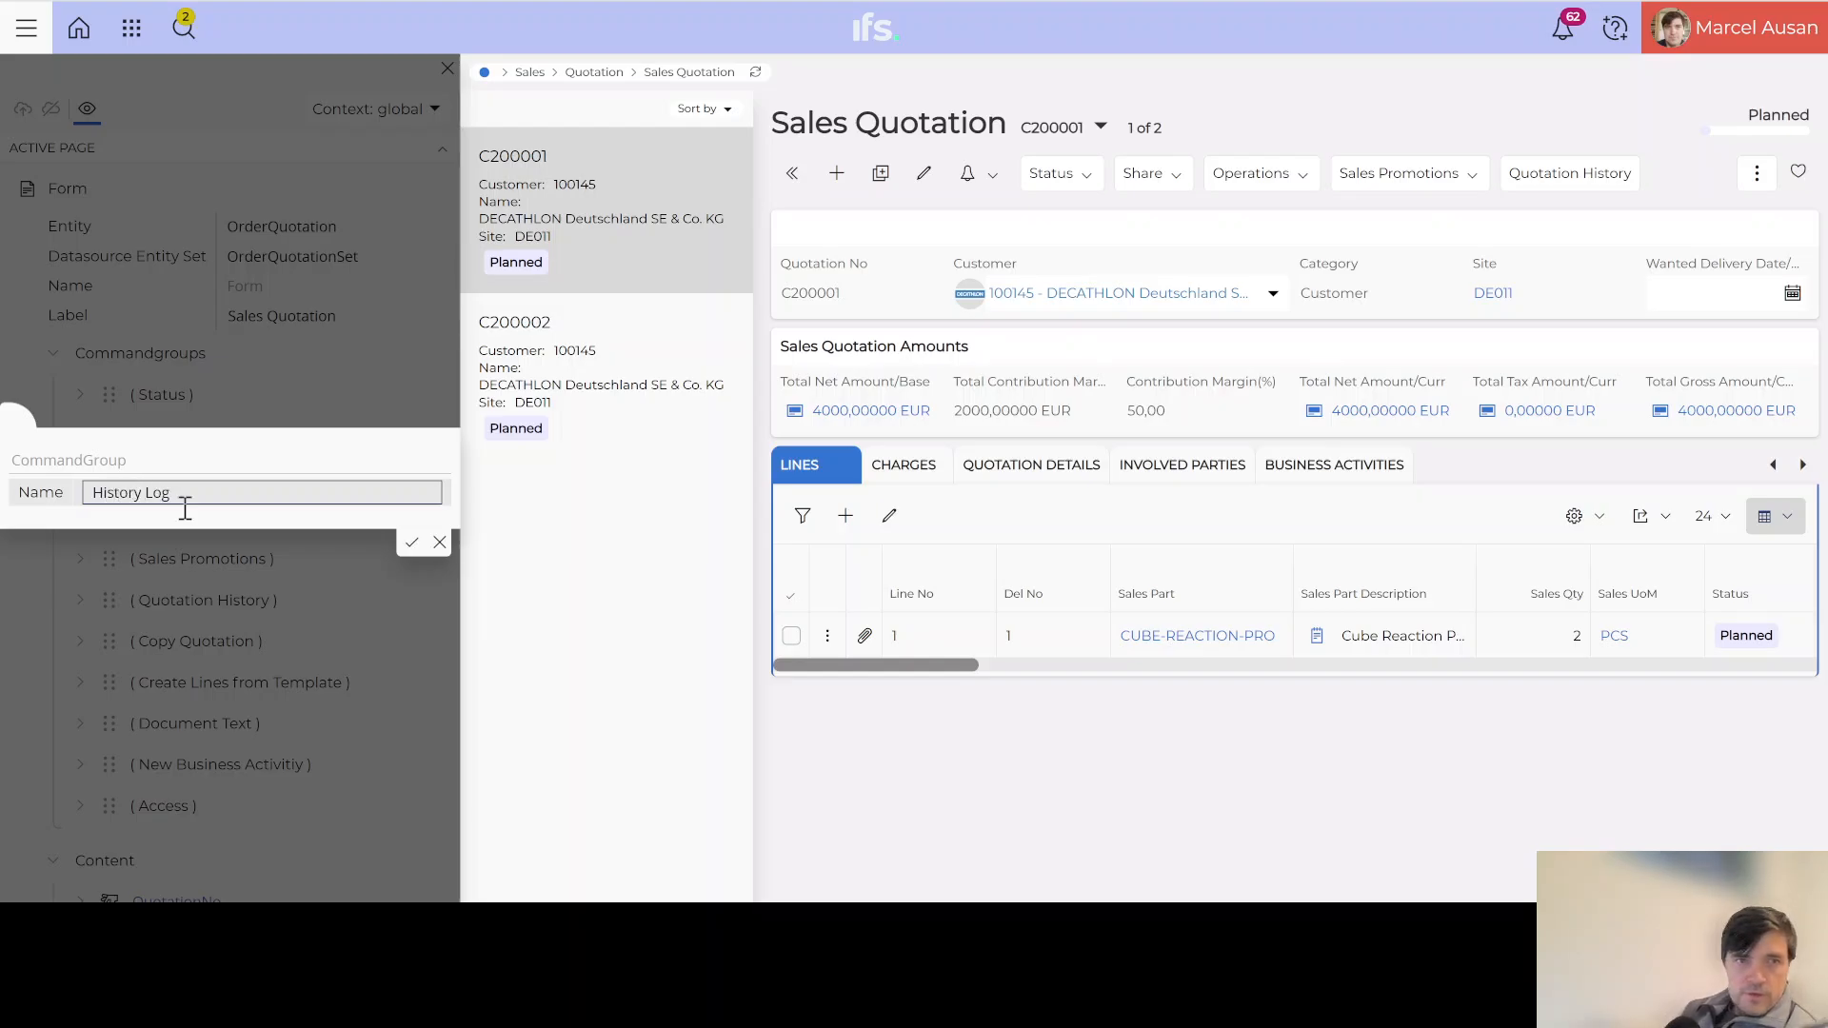
{"action": "left_click", "coordinate": [410, 541]}
Step: Move History Log to the top of the command groups, above Status, and expand it
{"action": "scroll", "coordinate": [122, 543], "scroll_direction": "down", "scroll_amount": 1}
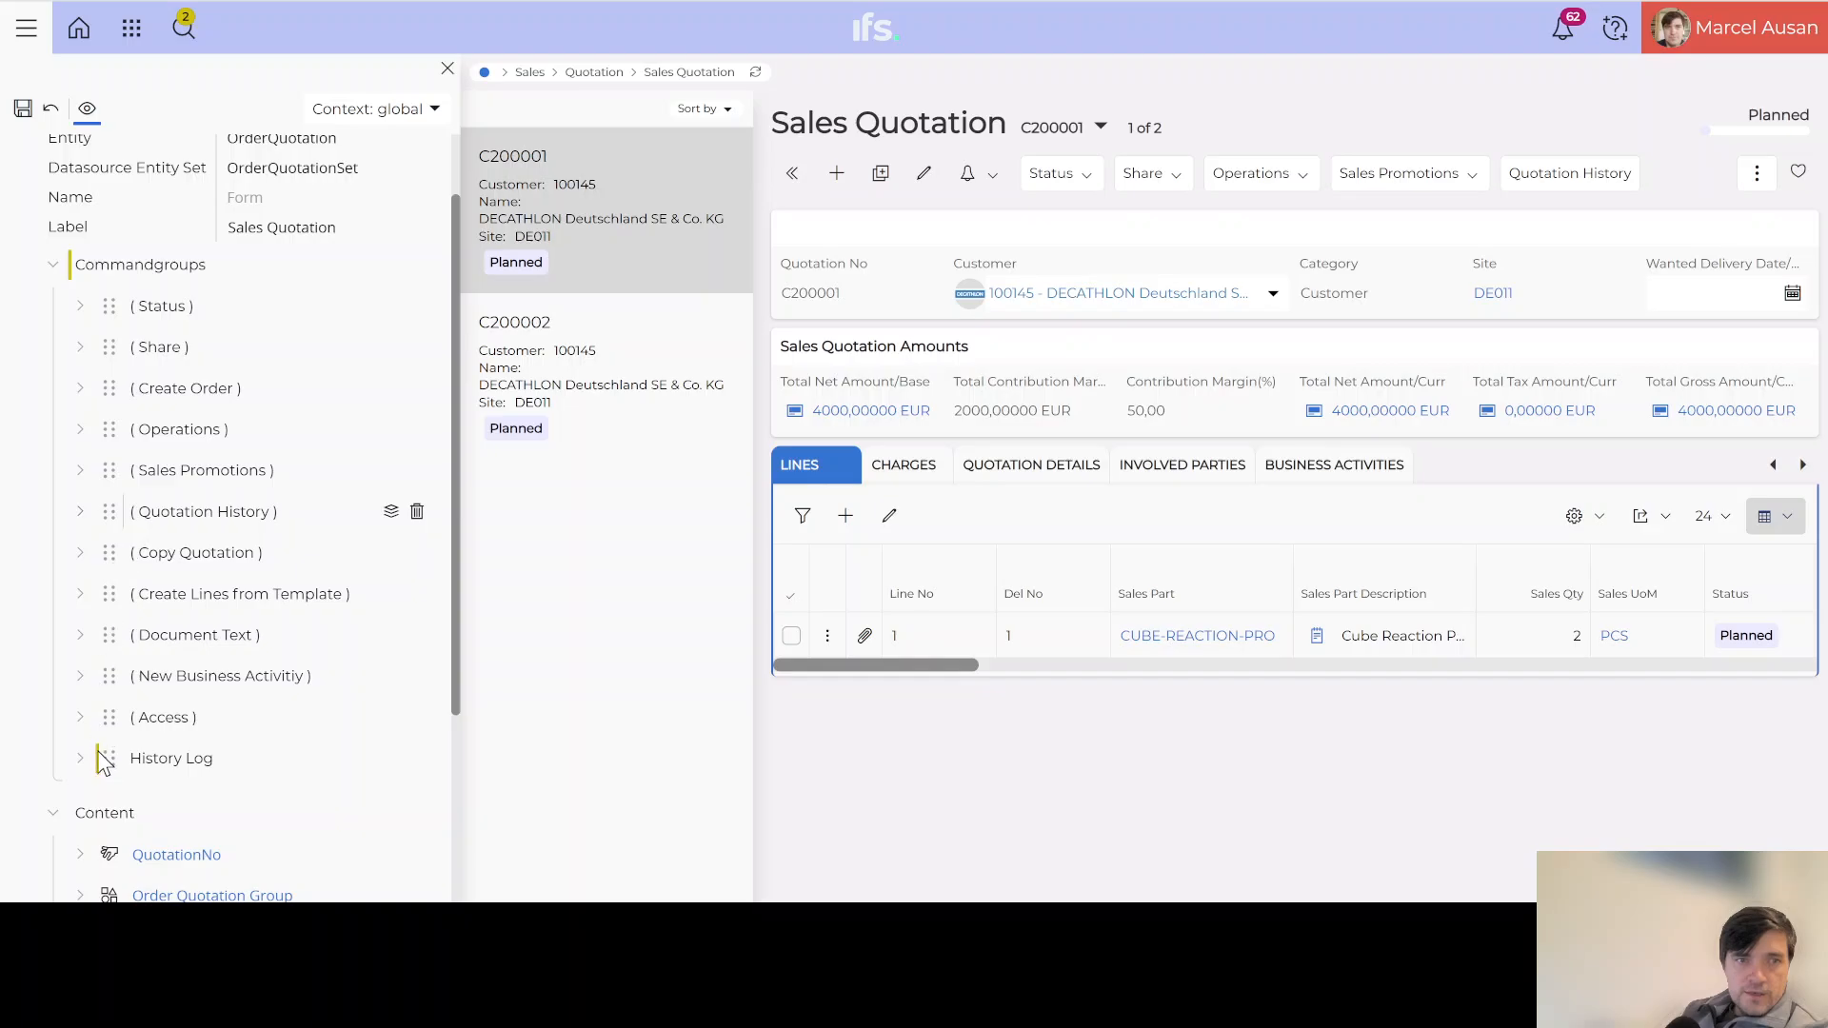
{"action": "left_click_drag", "start_coordinate": [103, 760], "coordinate": [140, 384]}
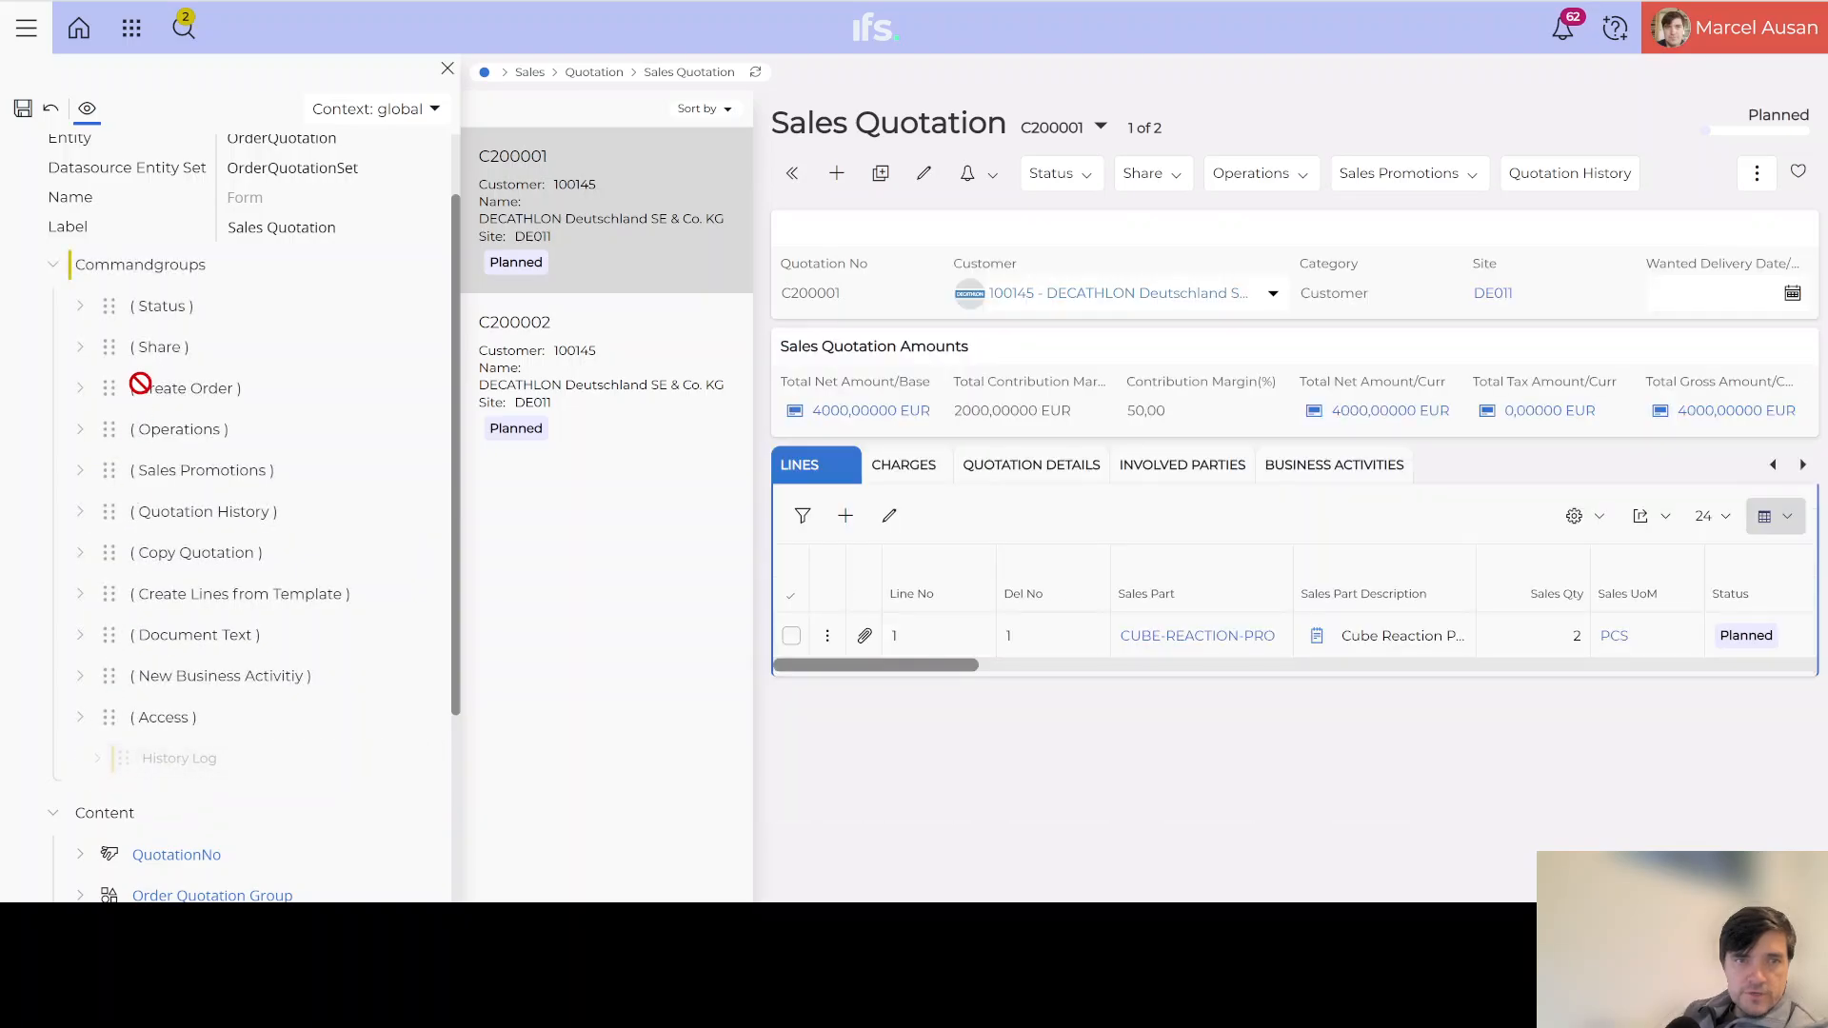
{"action": "left_click_drag", "start_coordinate": [107, 293], "coordinate": [107, 286]}
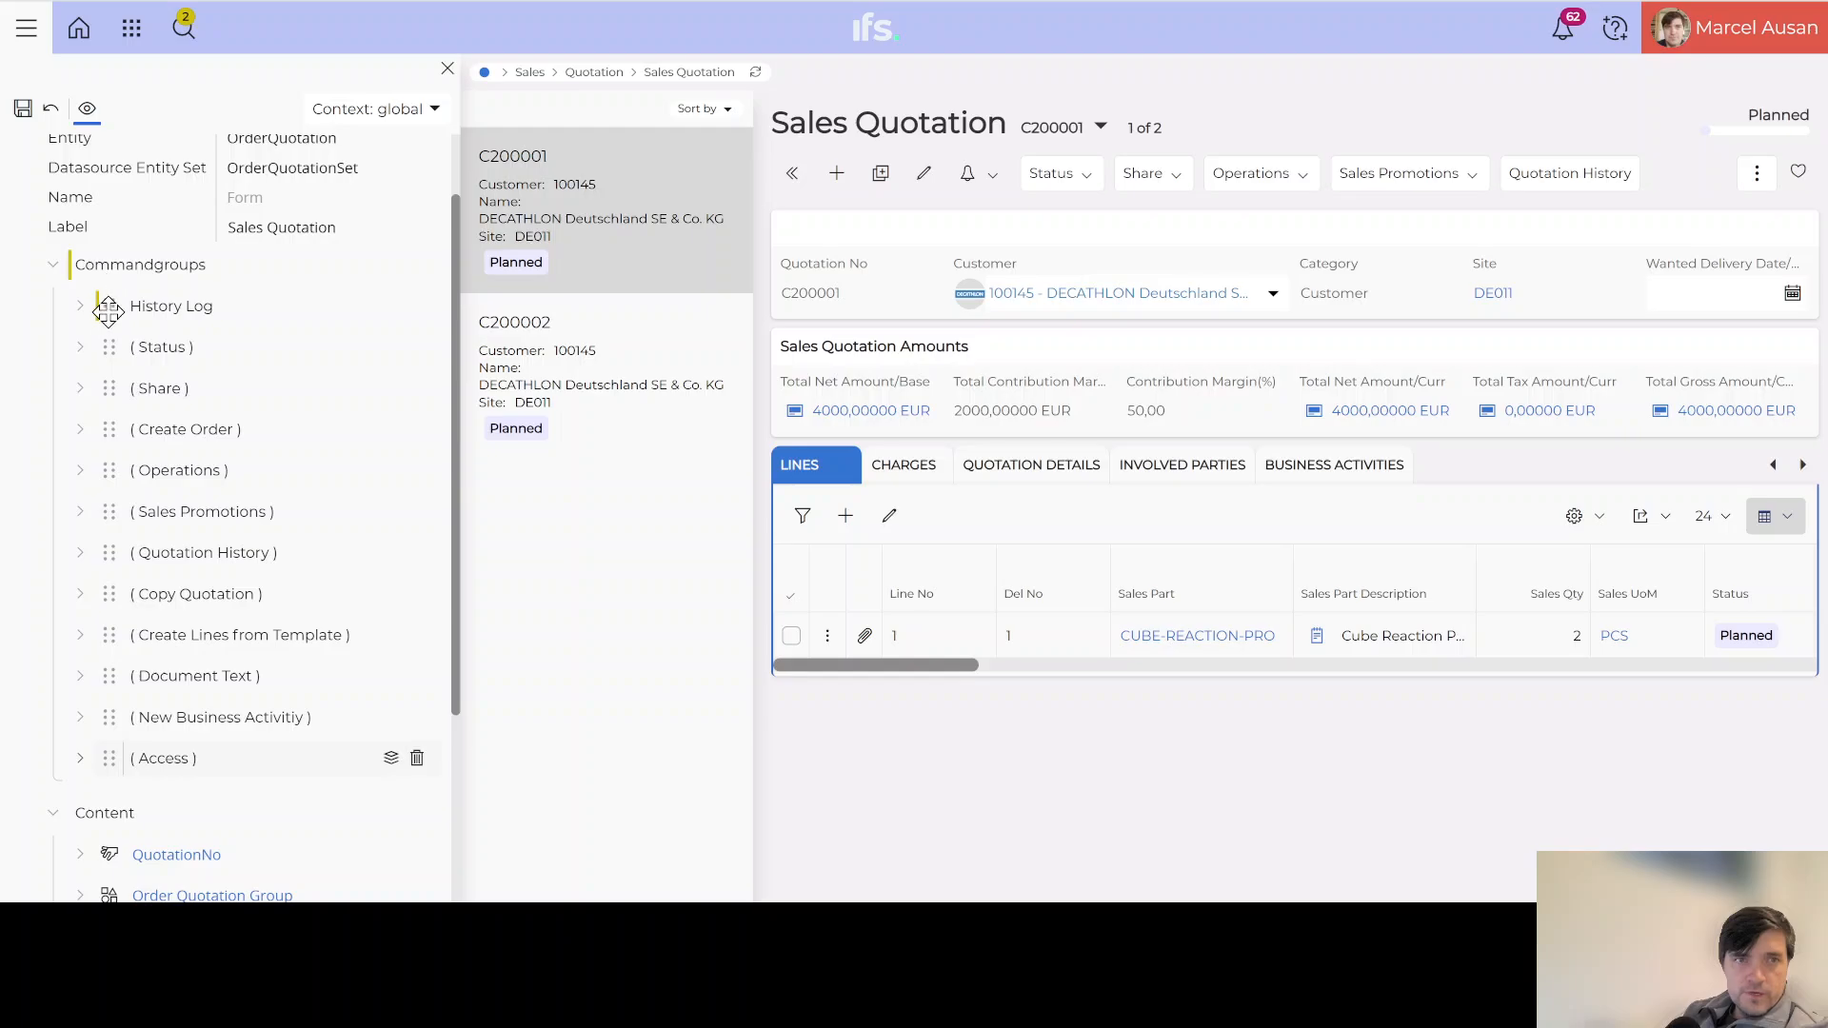
{"action": "left_click", "coordinate": [80, 306]}
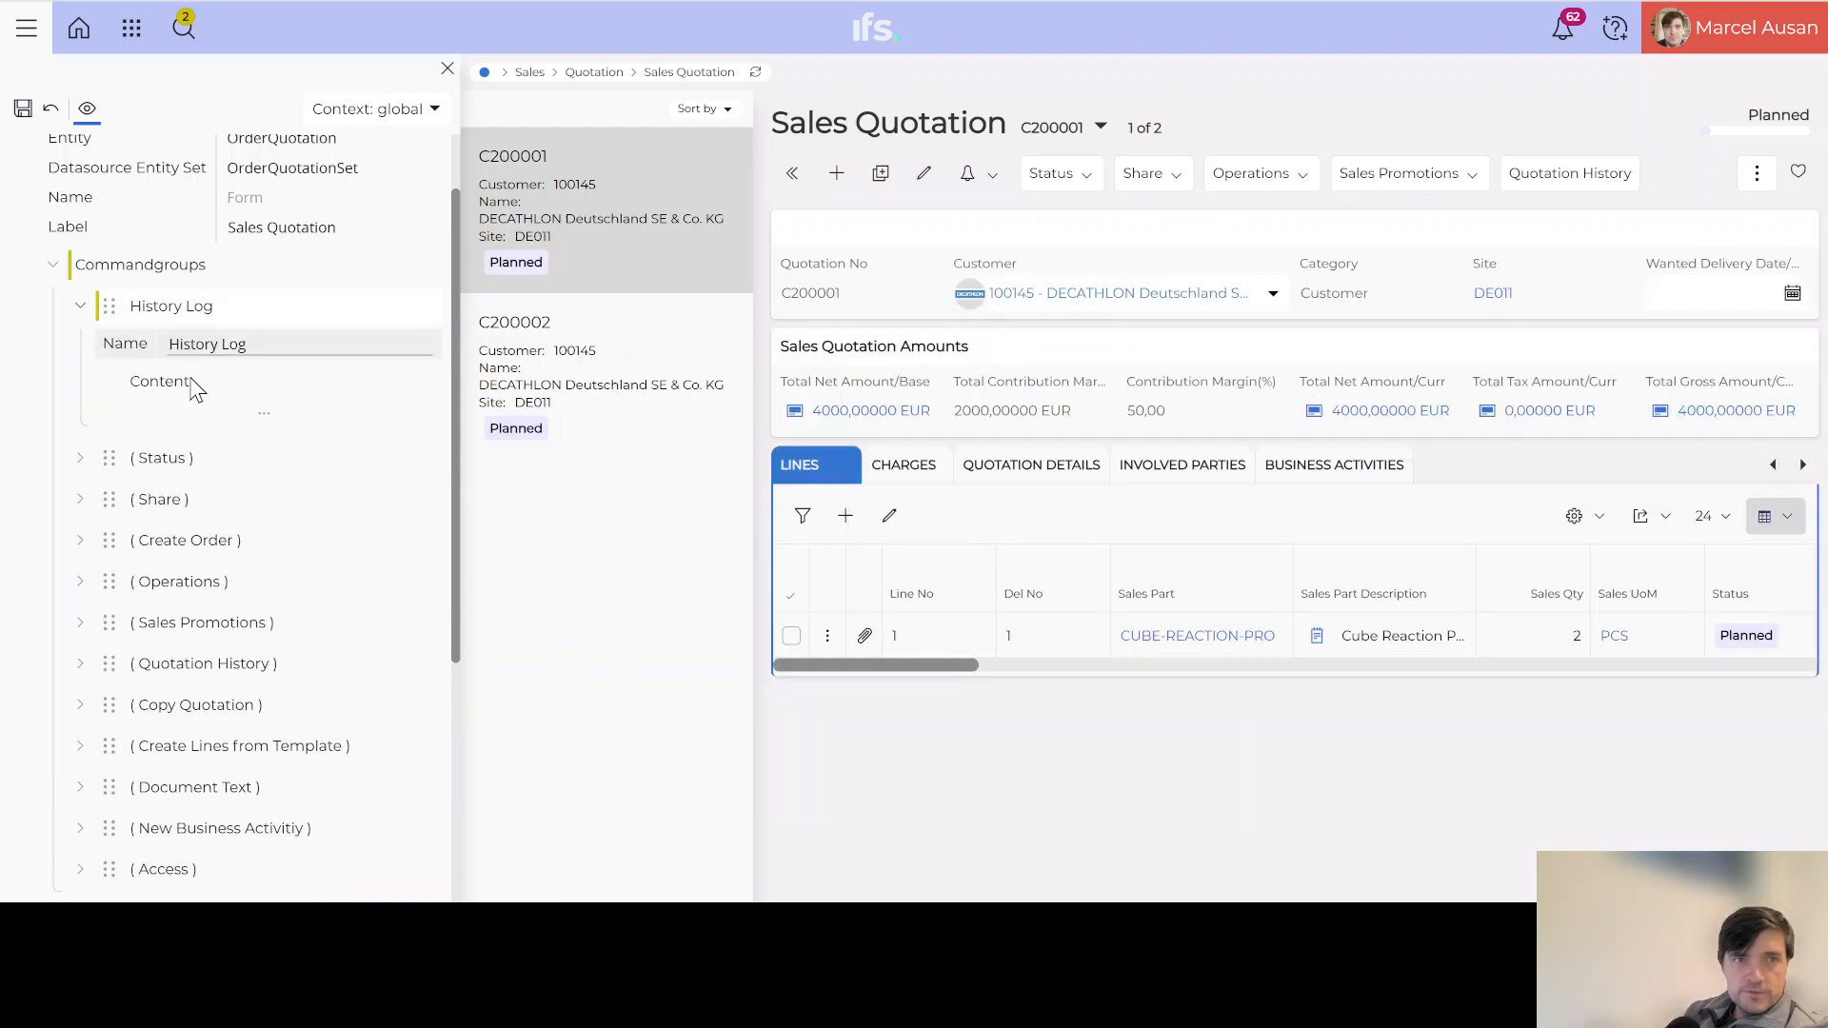
Step: Give History Log ExecuteQuickReport content of type SQL Statement and search quick reports for 'HI'
{"action": "left_click", "coordinate": [416, 382]}
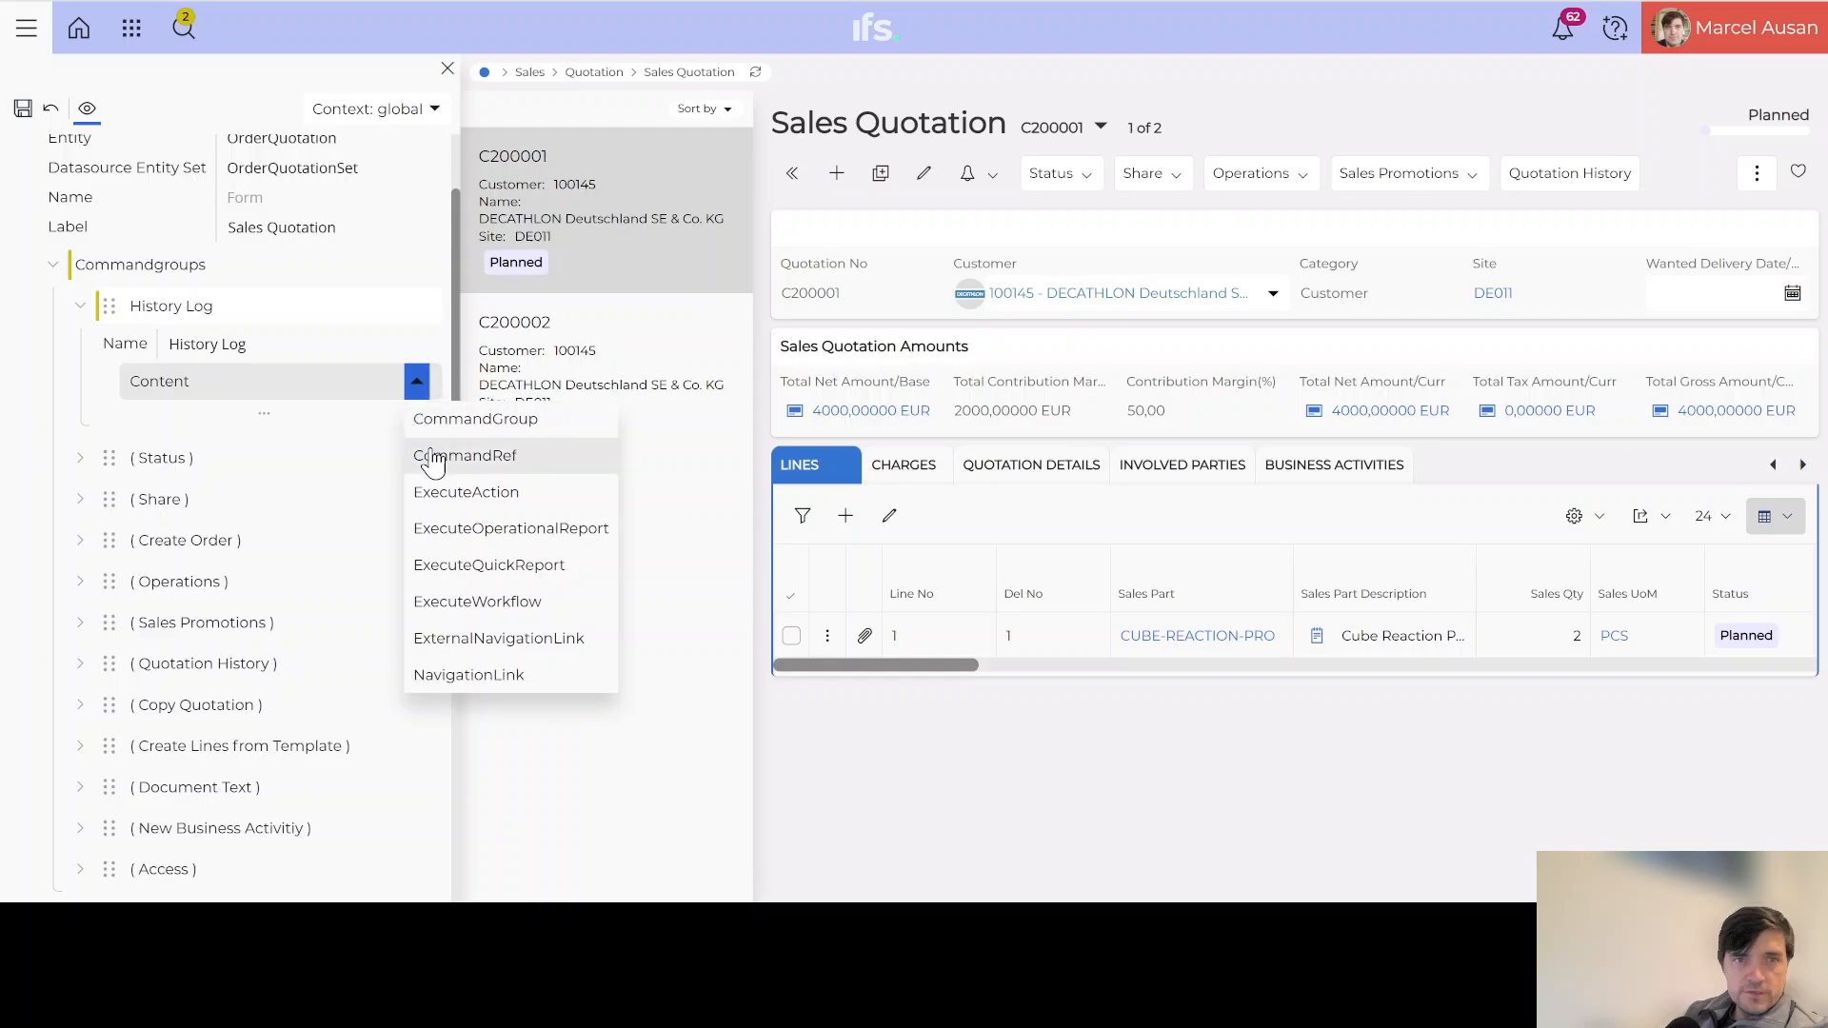
{"action": "left_click", "coordinate": [470, 564]}
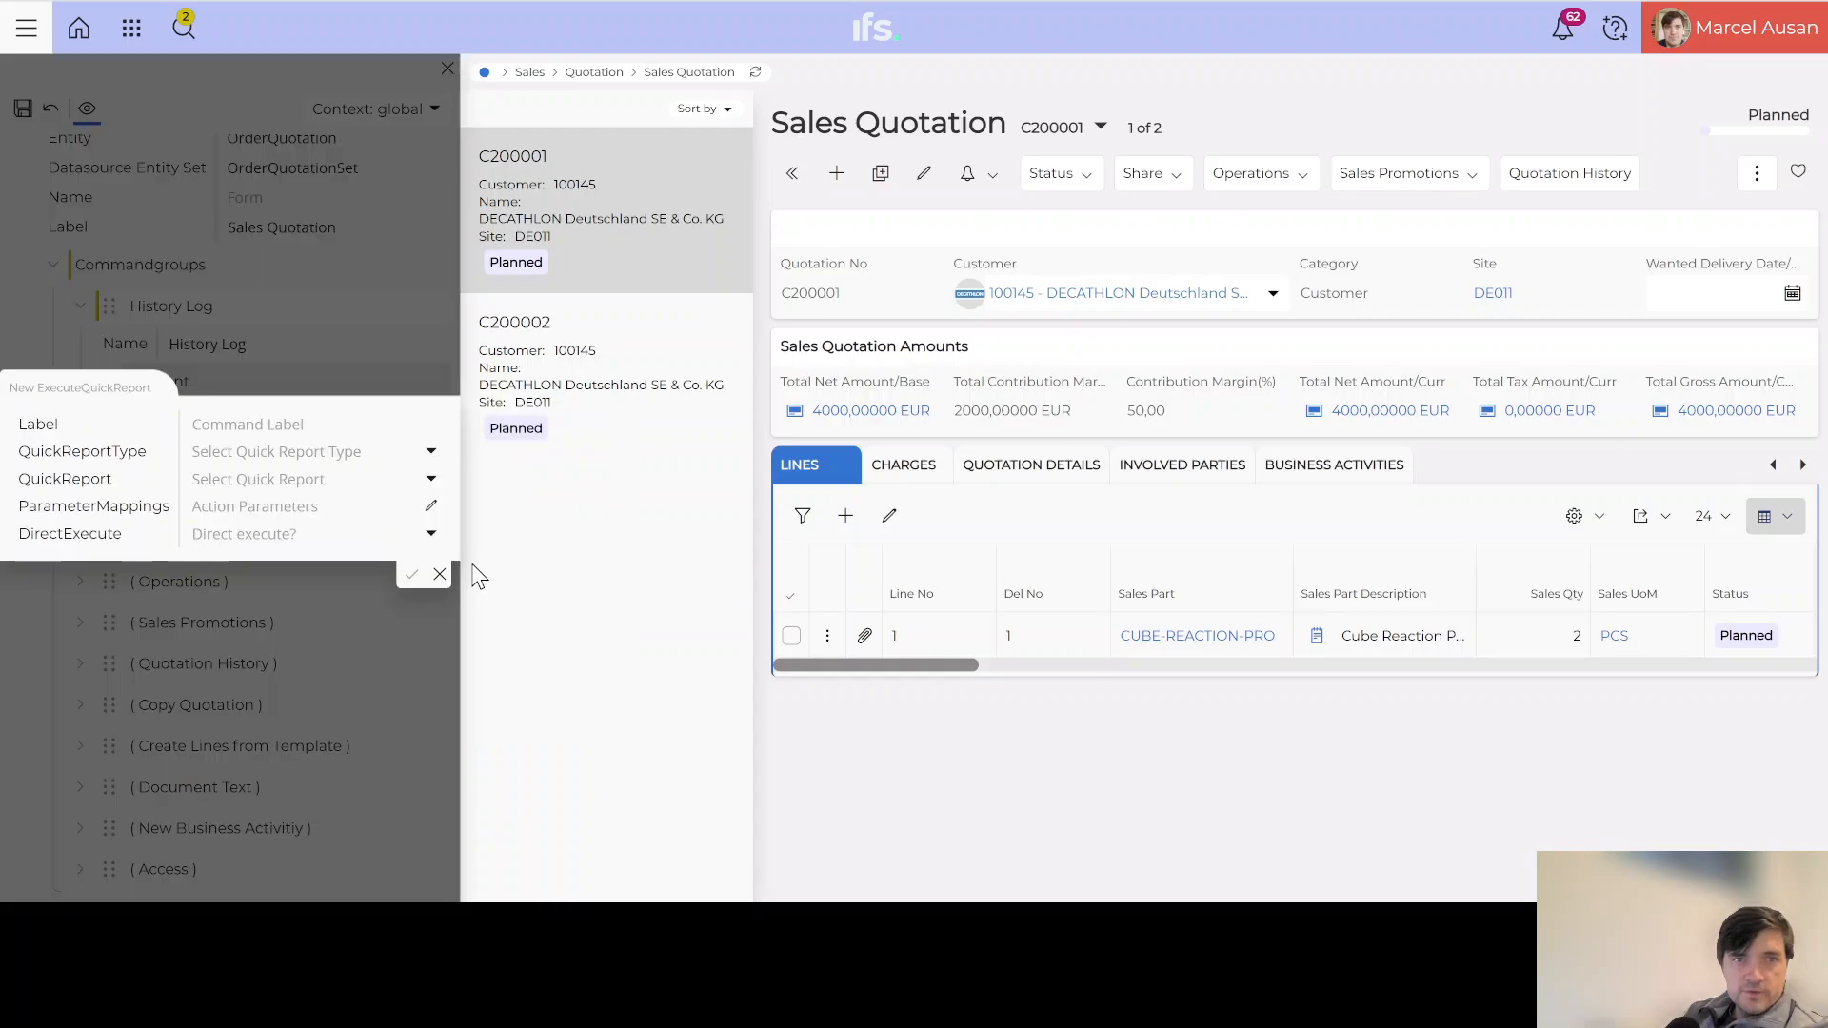
{"action": "left_click", "coordinate": [431, 455]}
{"action": "left_click", "coordinate": [253, 506]}
{"action": "left_click", "coordinate": [432, 481]}
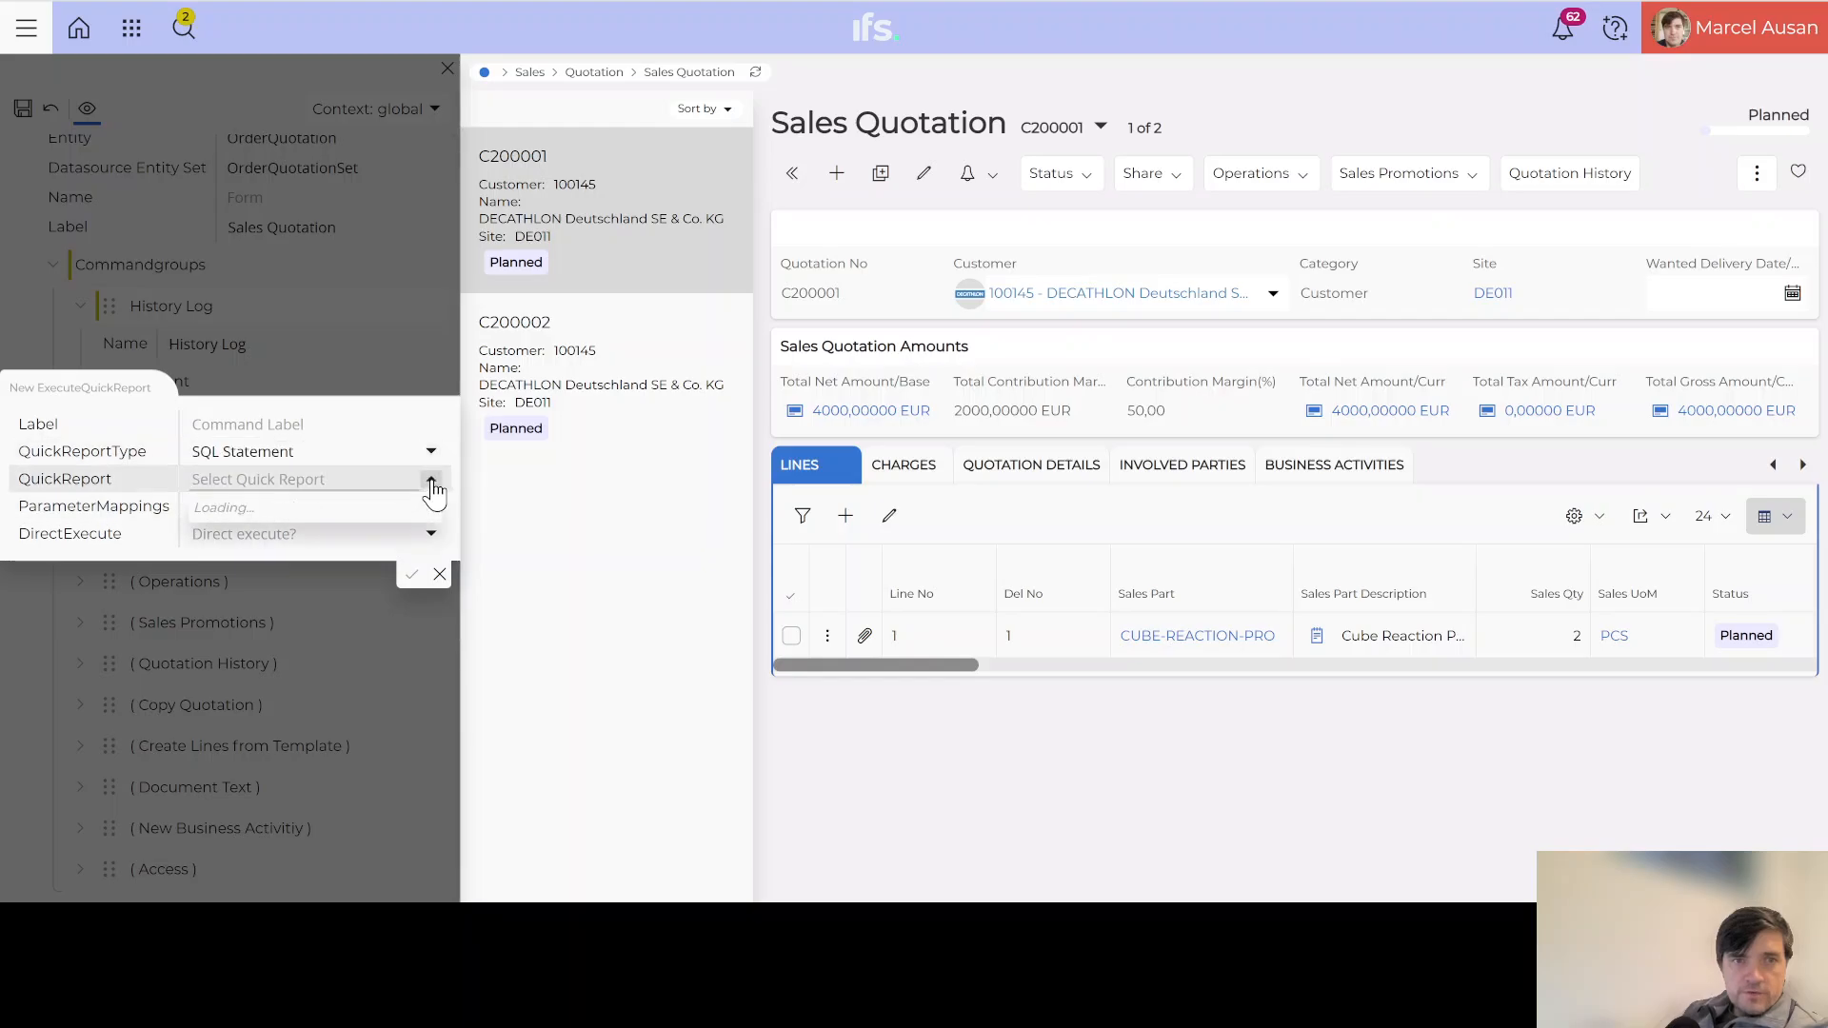
{"action": "left_click", "coordinate": [257, 502]}
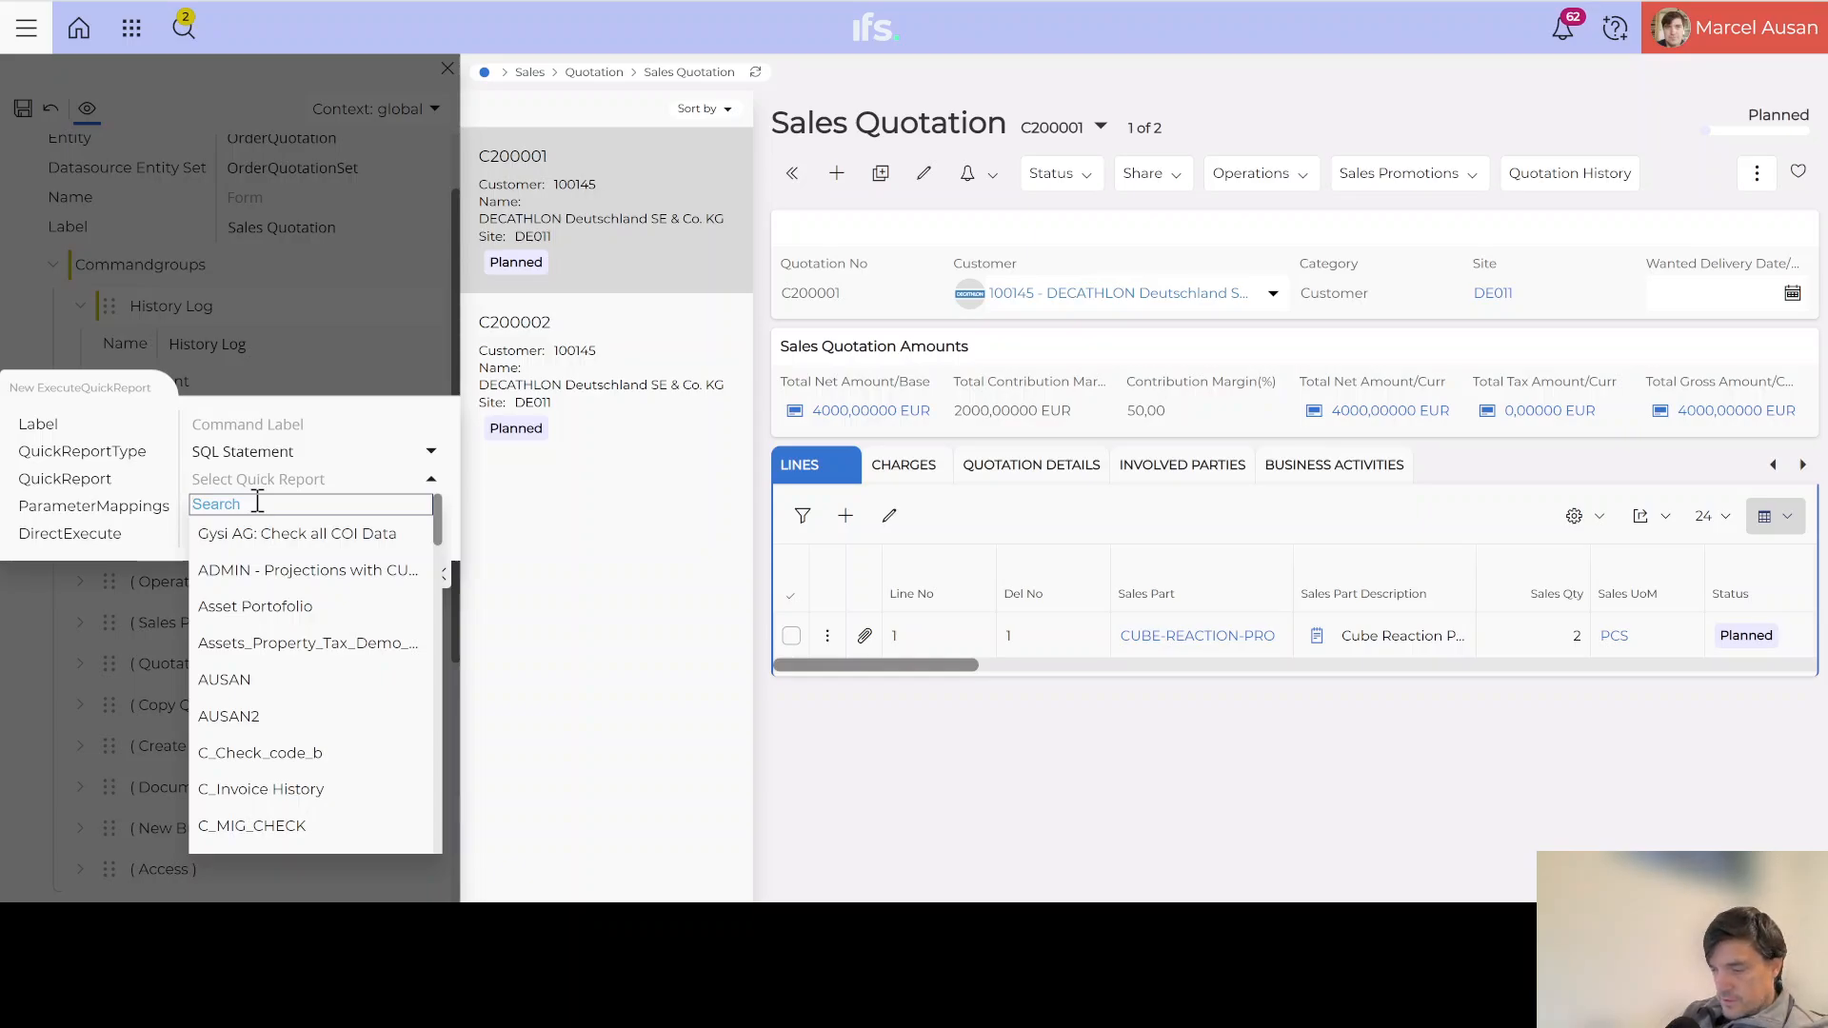
{"action": "type", "text": "HI"}
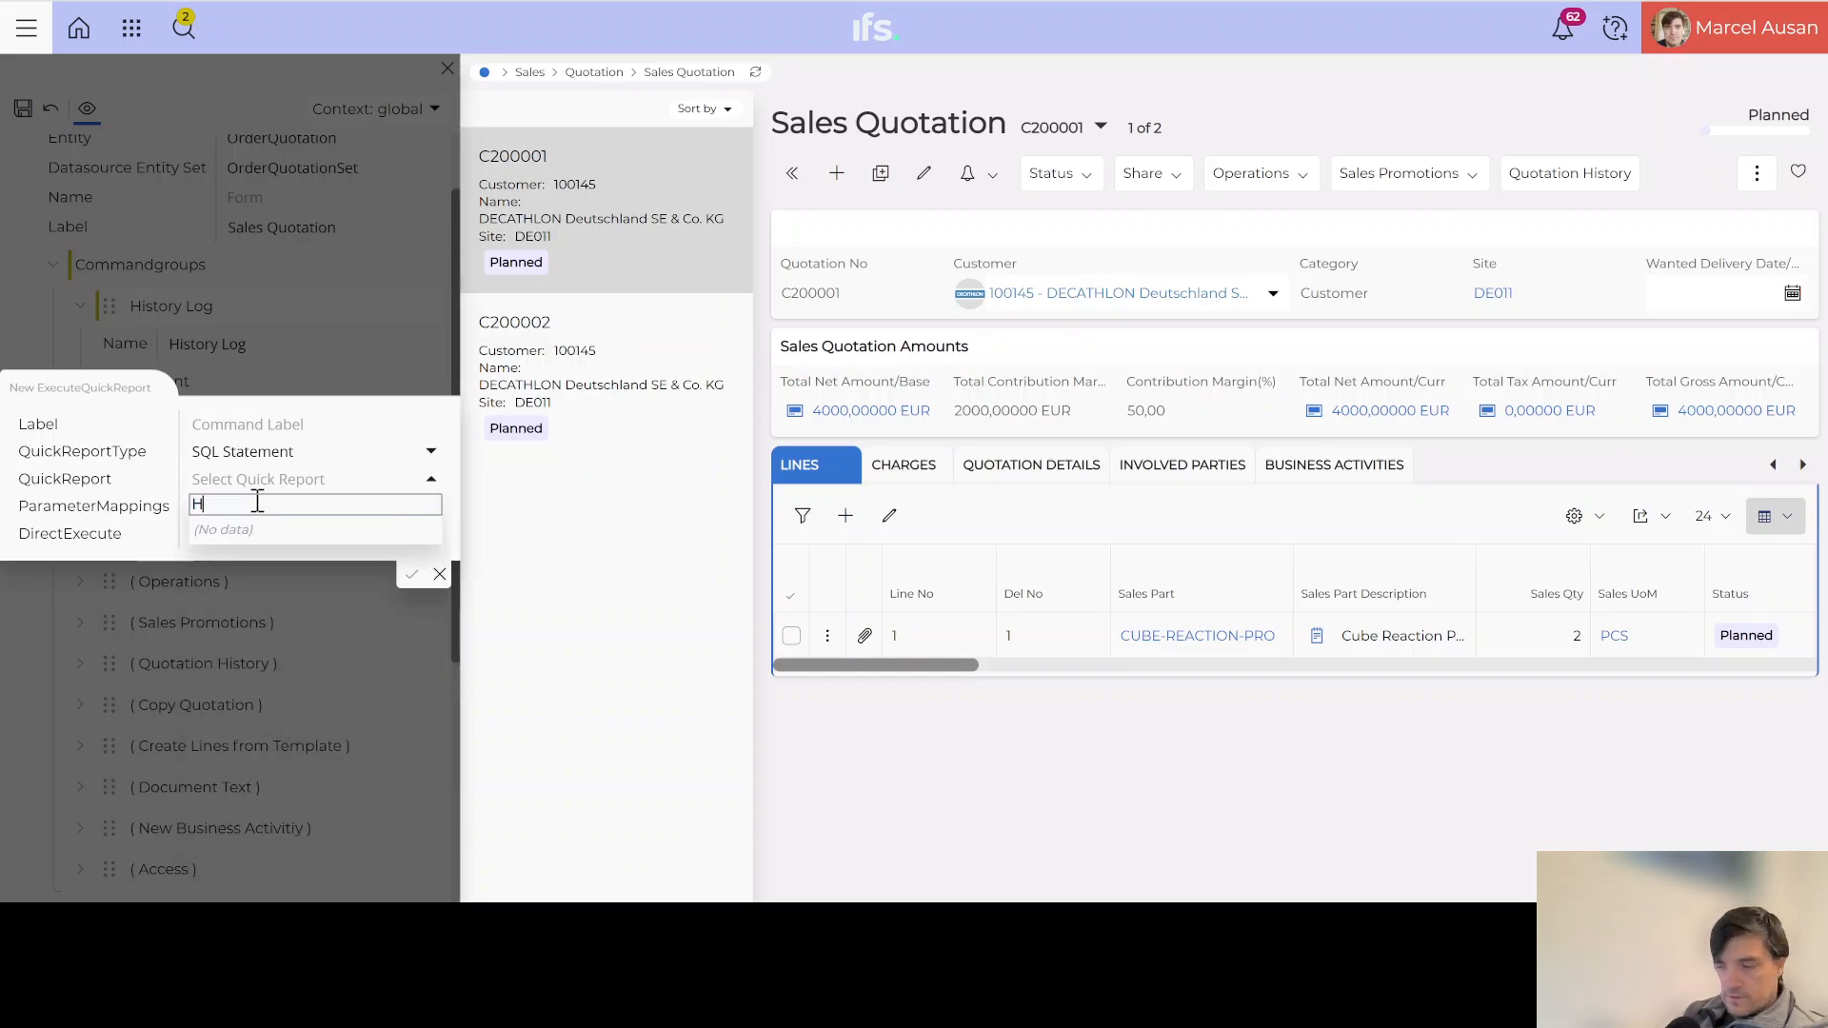
{"action": "type", "text": "o"}
{"action": "key", "text": "BackSpace"}
{"action": "key", "text": "BackSpace"}
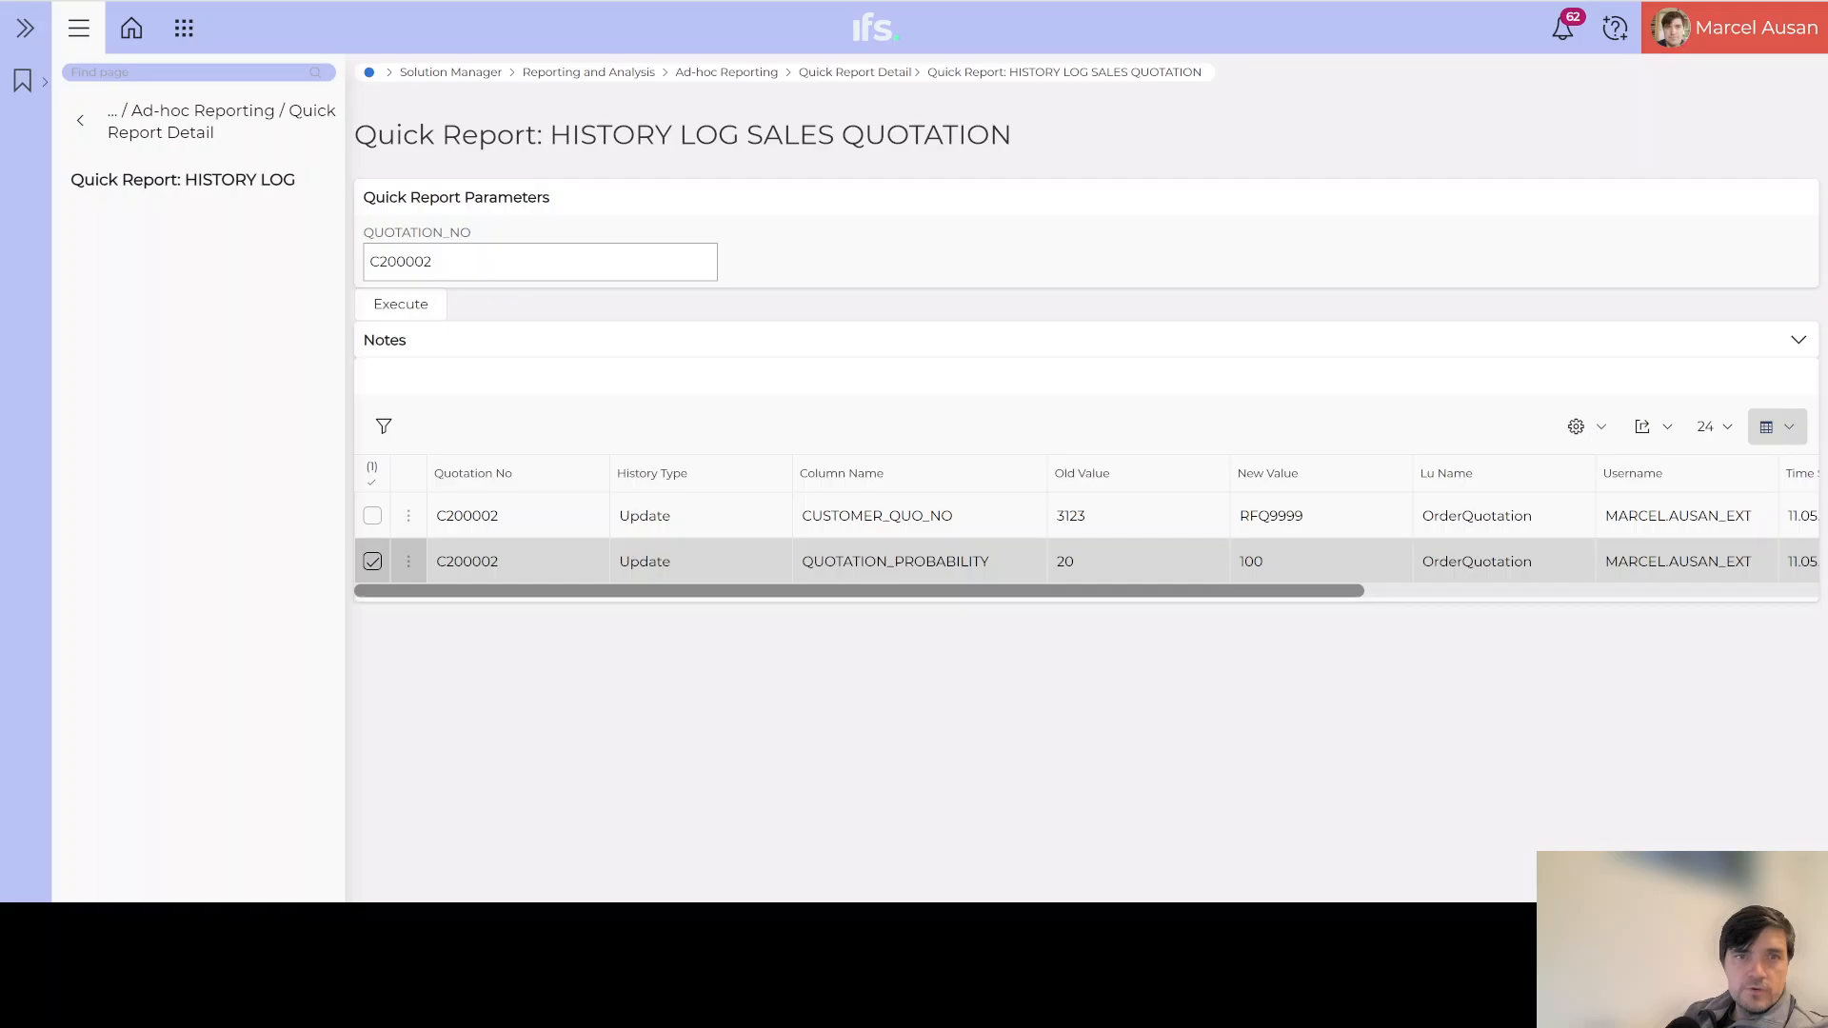
Step: Refresh the HISTORY LOG SALES QUOTATION quick report, clear the search, and reload the Sales Quotation page
{"action": "key", "text": "alt+Left"}
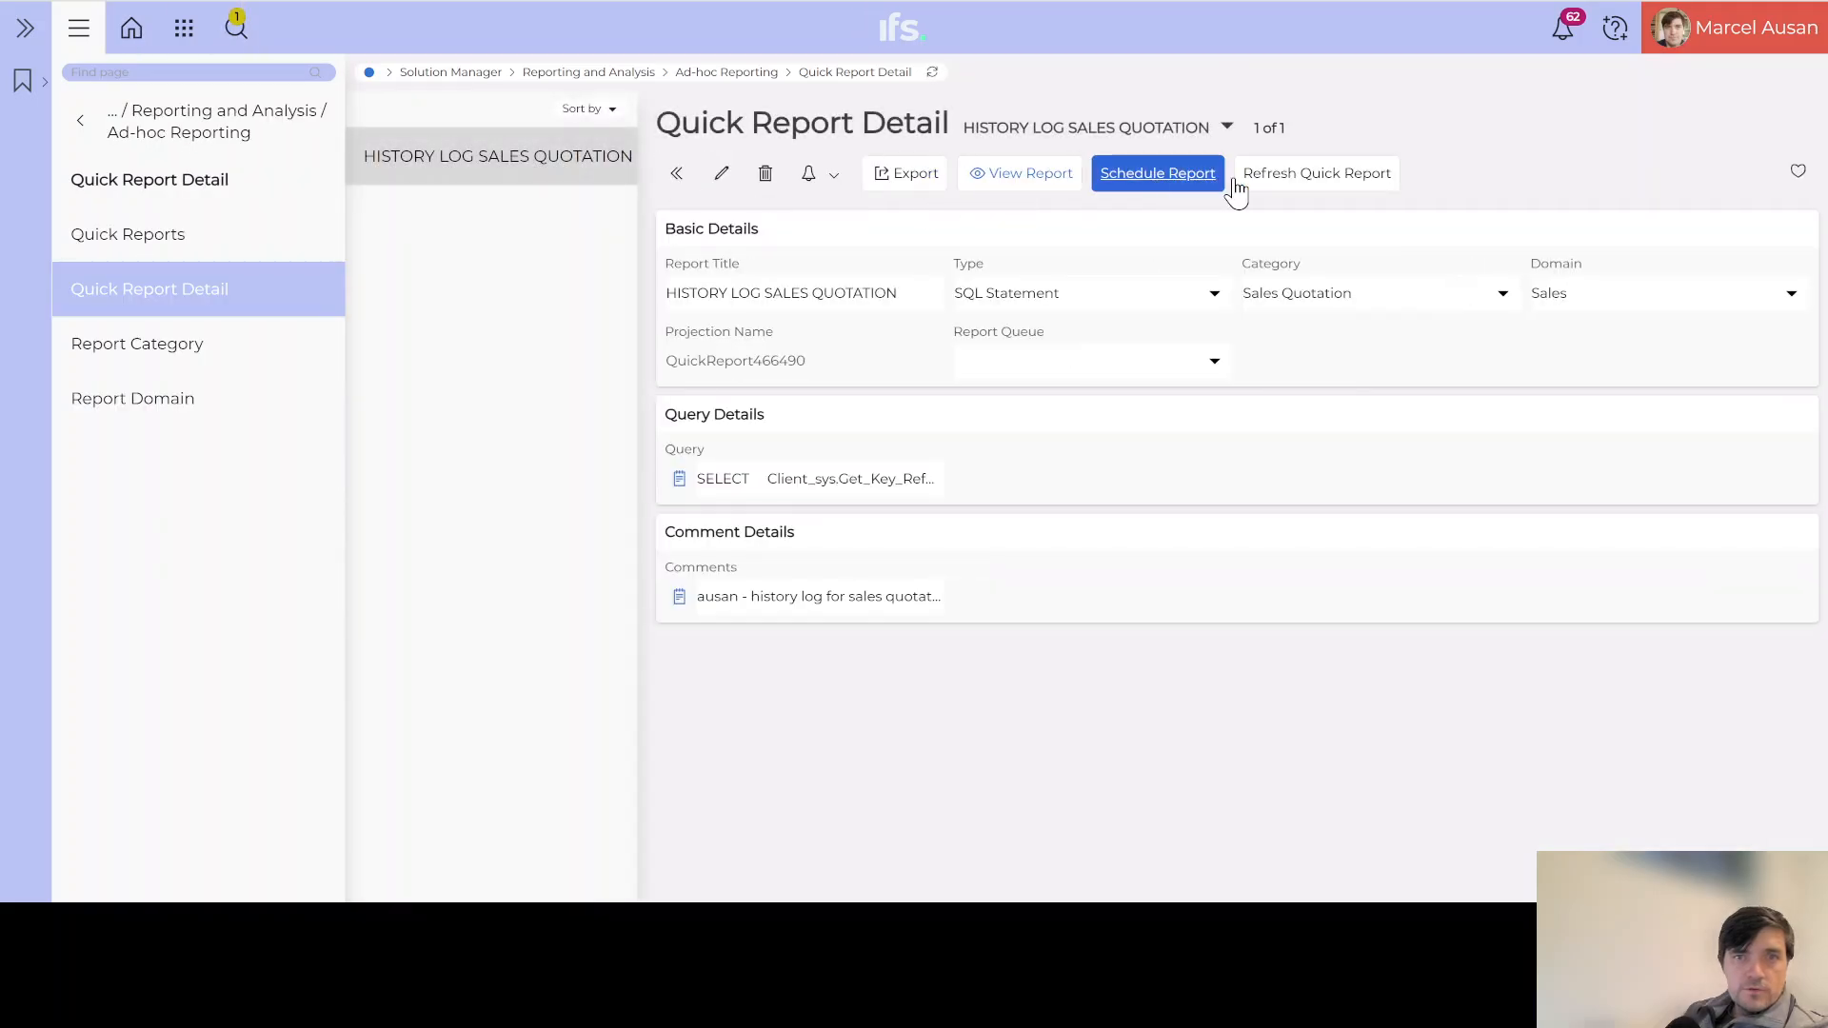
{"action": "left_click", "coordinate": [1324, 179]}
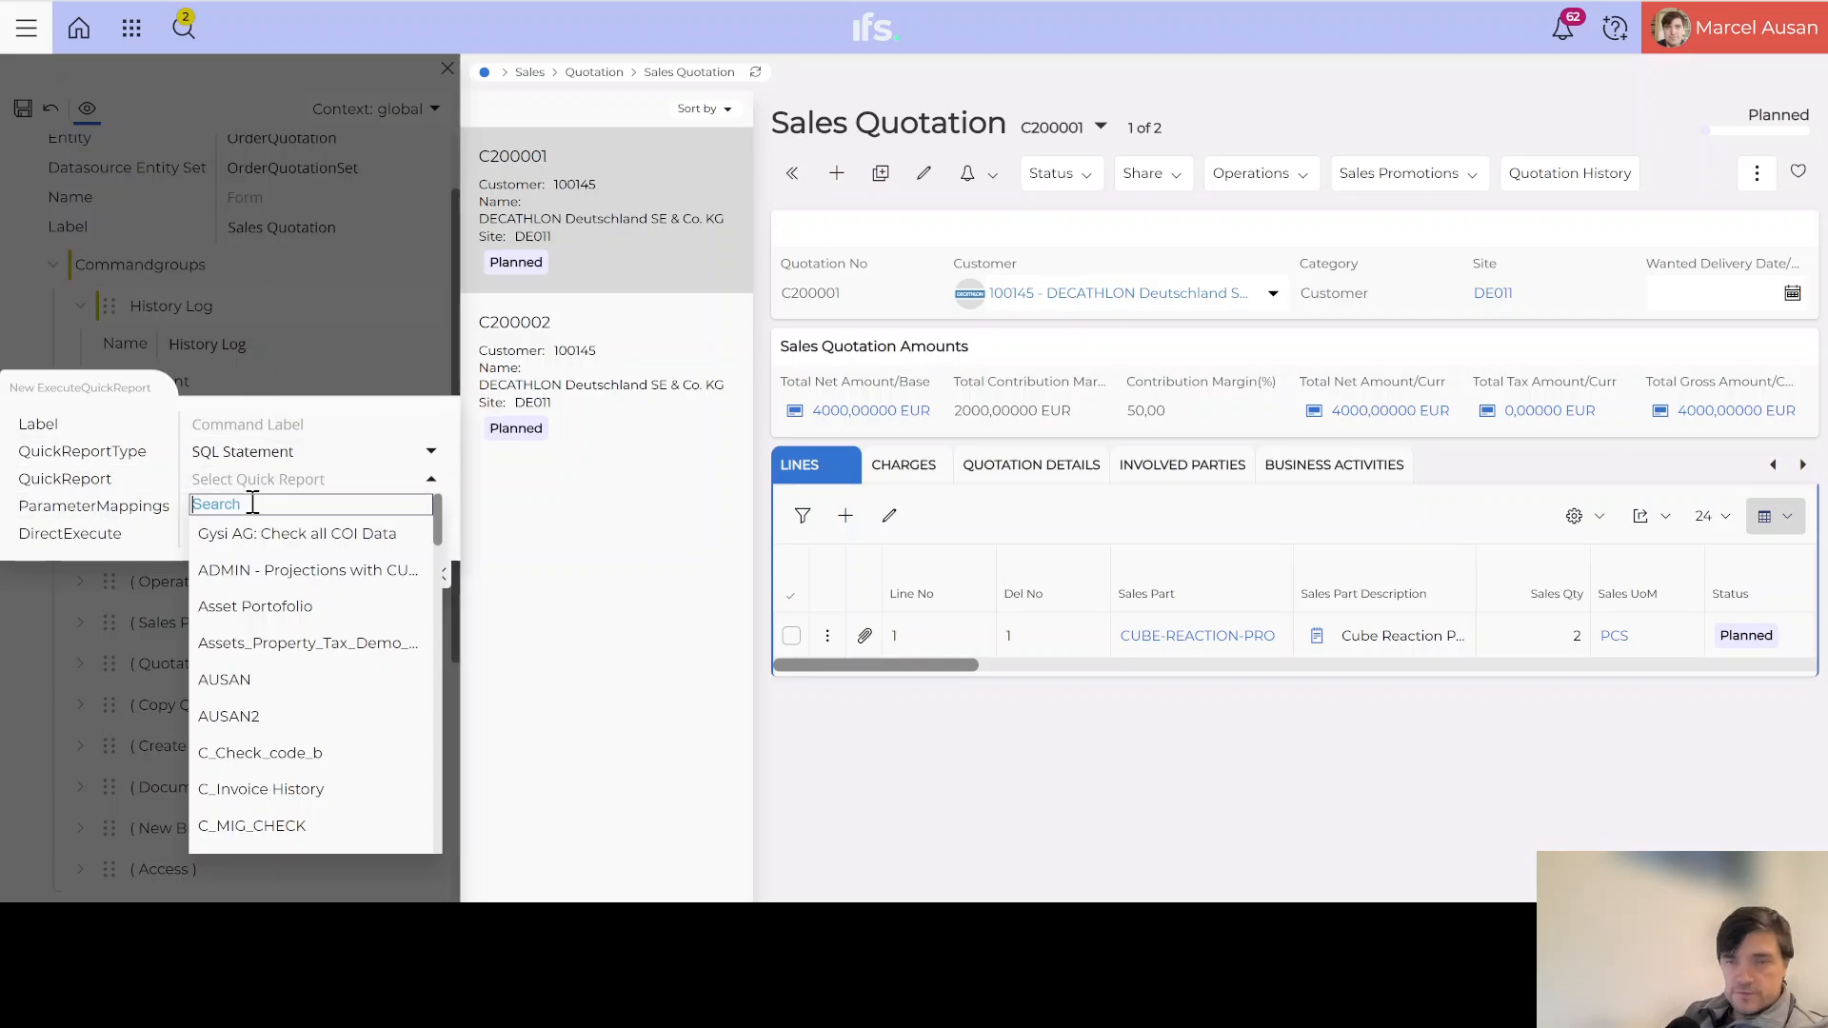
{"action": "type", "text": "HI"}
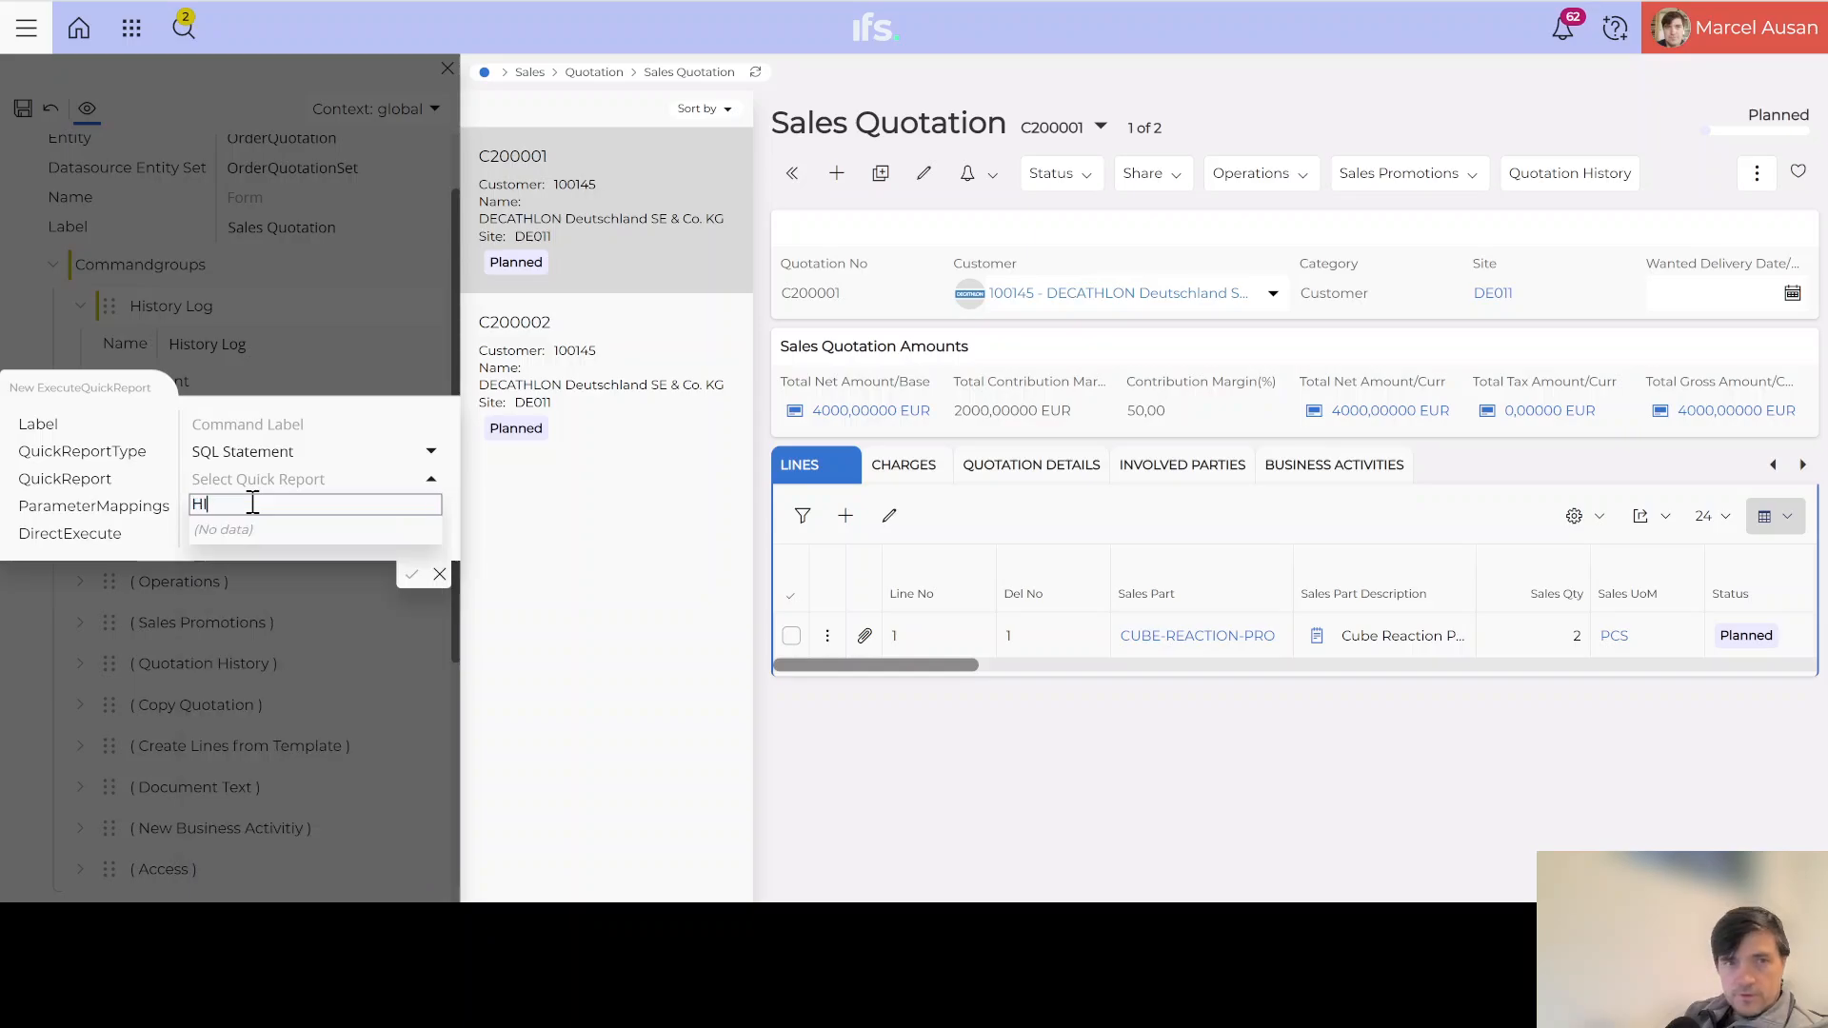
{"action": "key", "text": "BackSpace"}
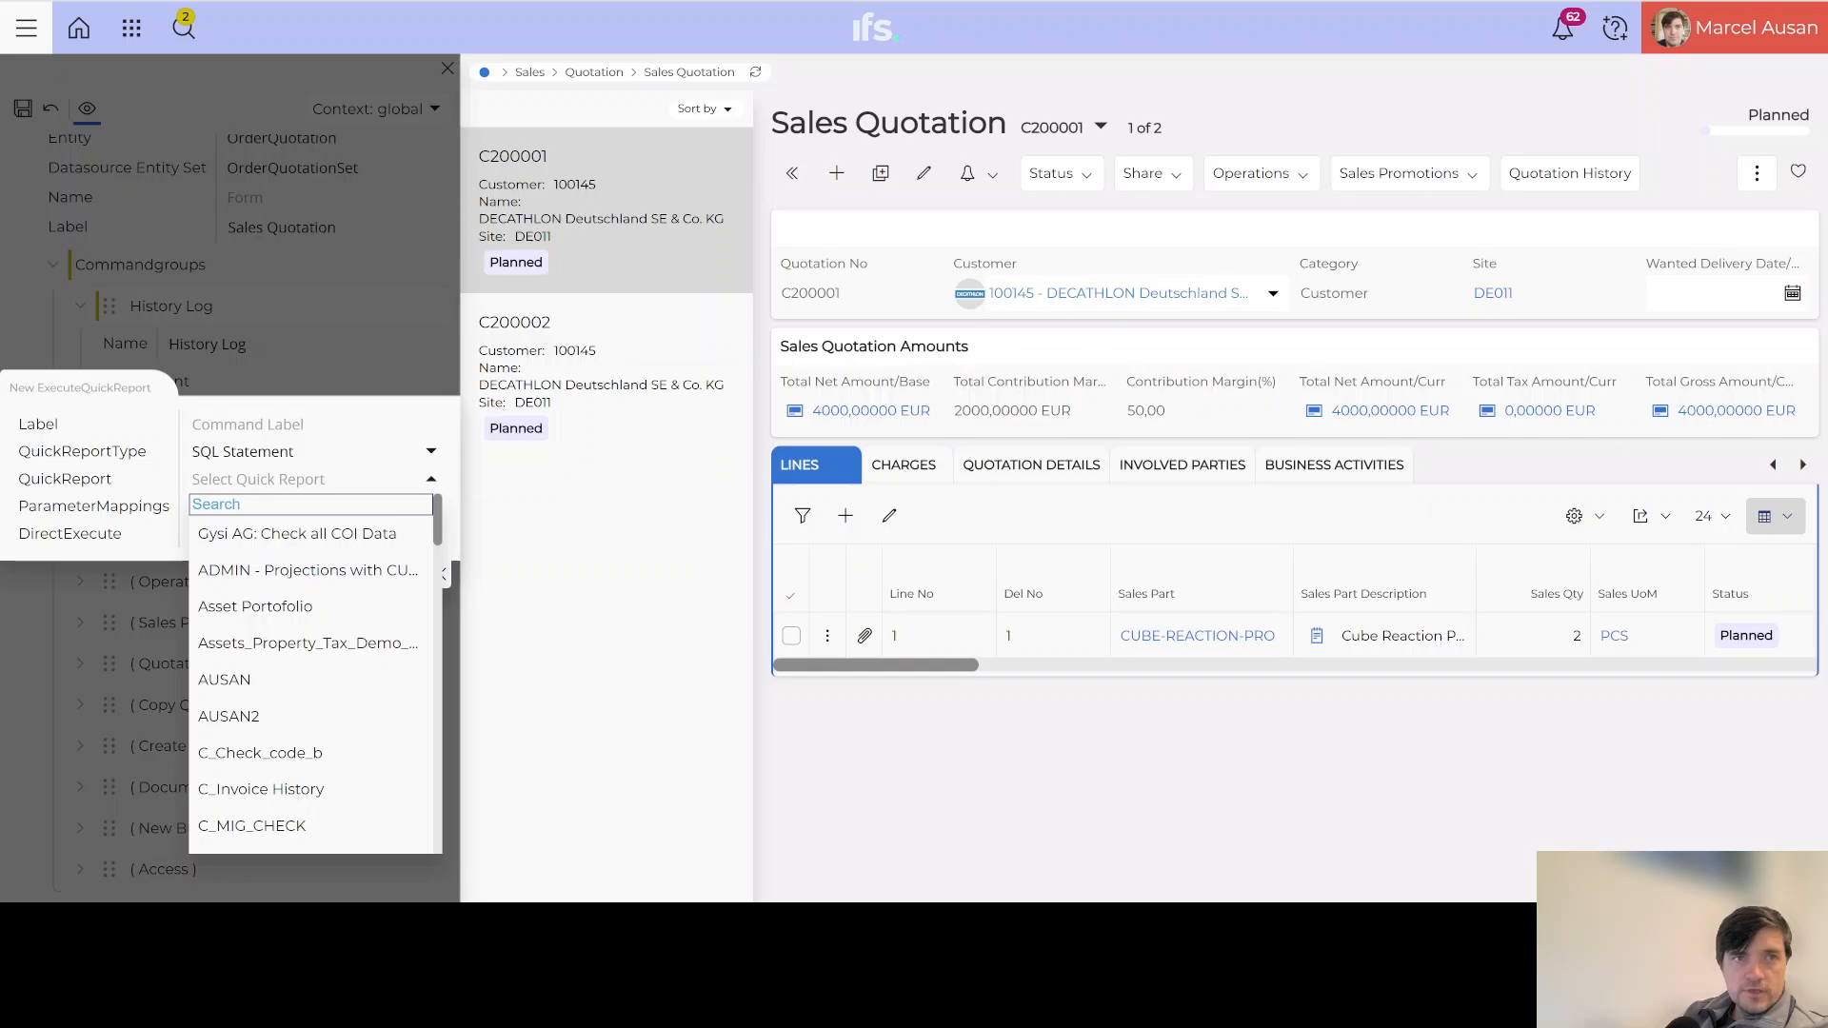
{"action": "key", "text": "F5"}
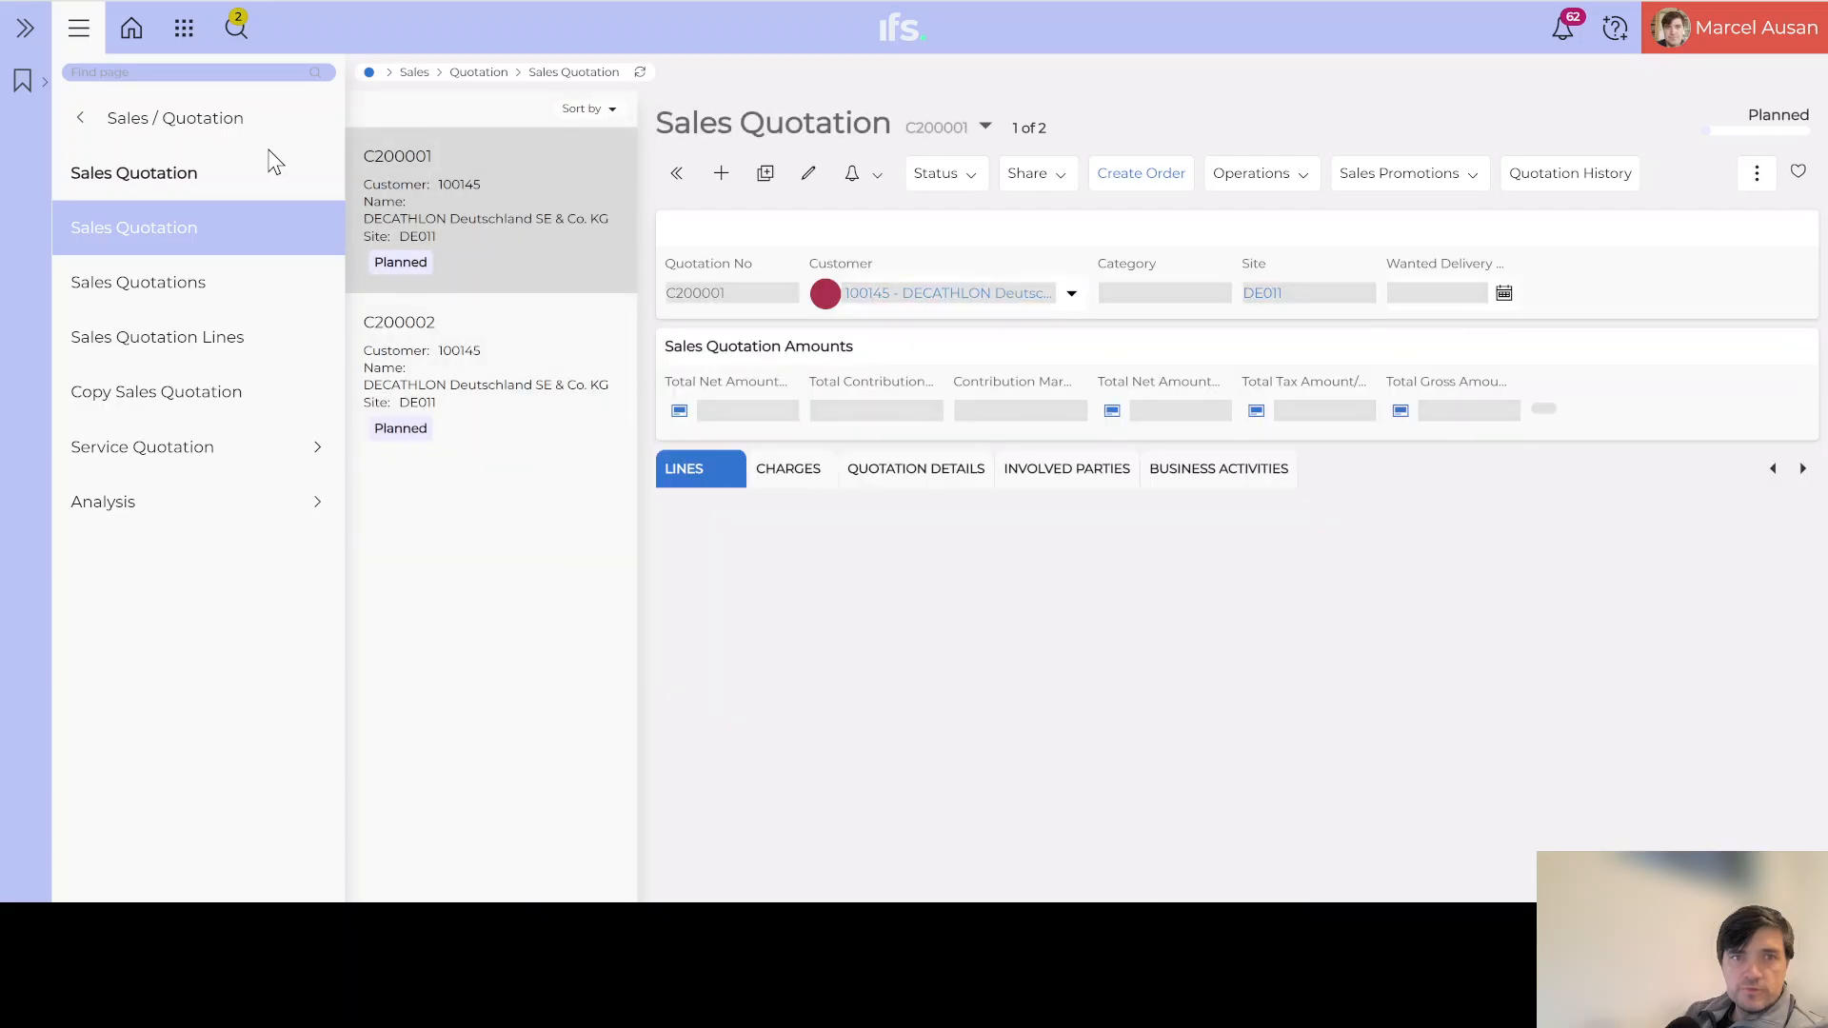
Step: In Page Designer, add a new command group named 'History Log'
{"action": "left_click", "coordinate": [1719, 42]}
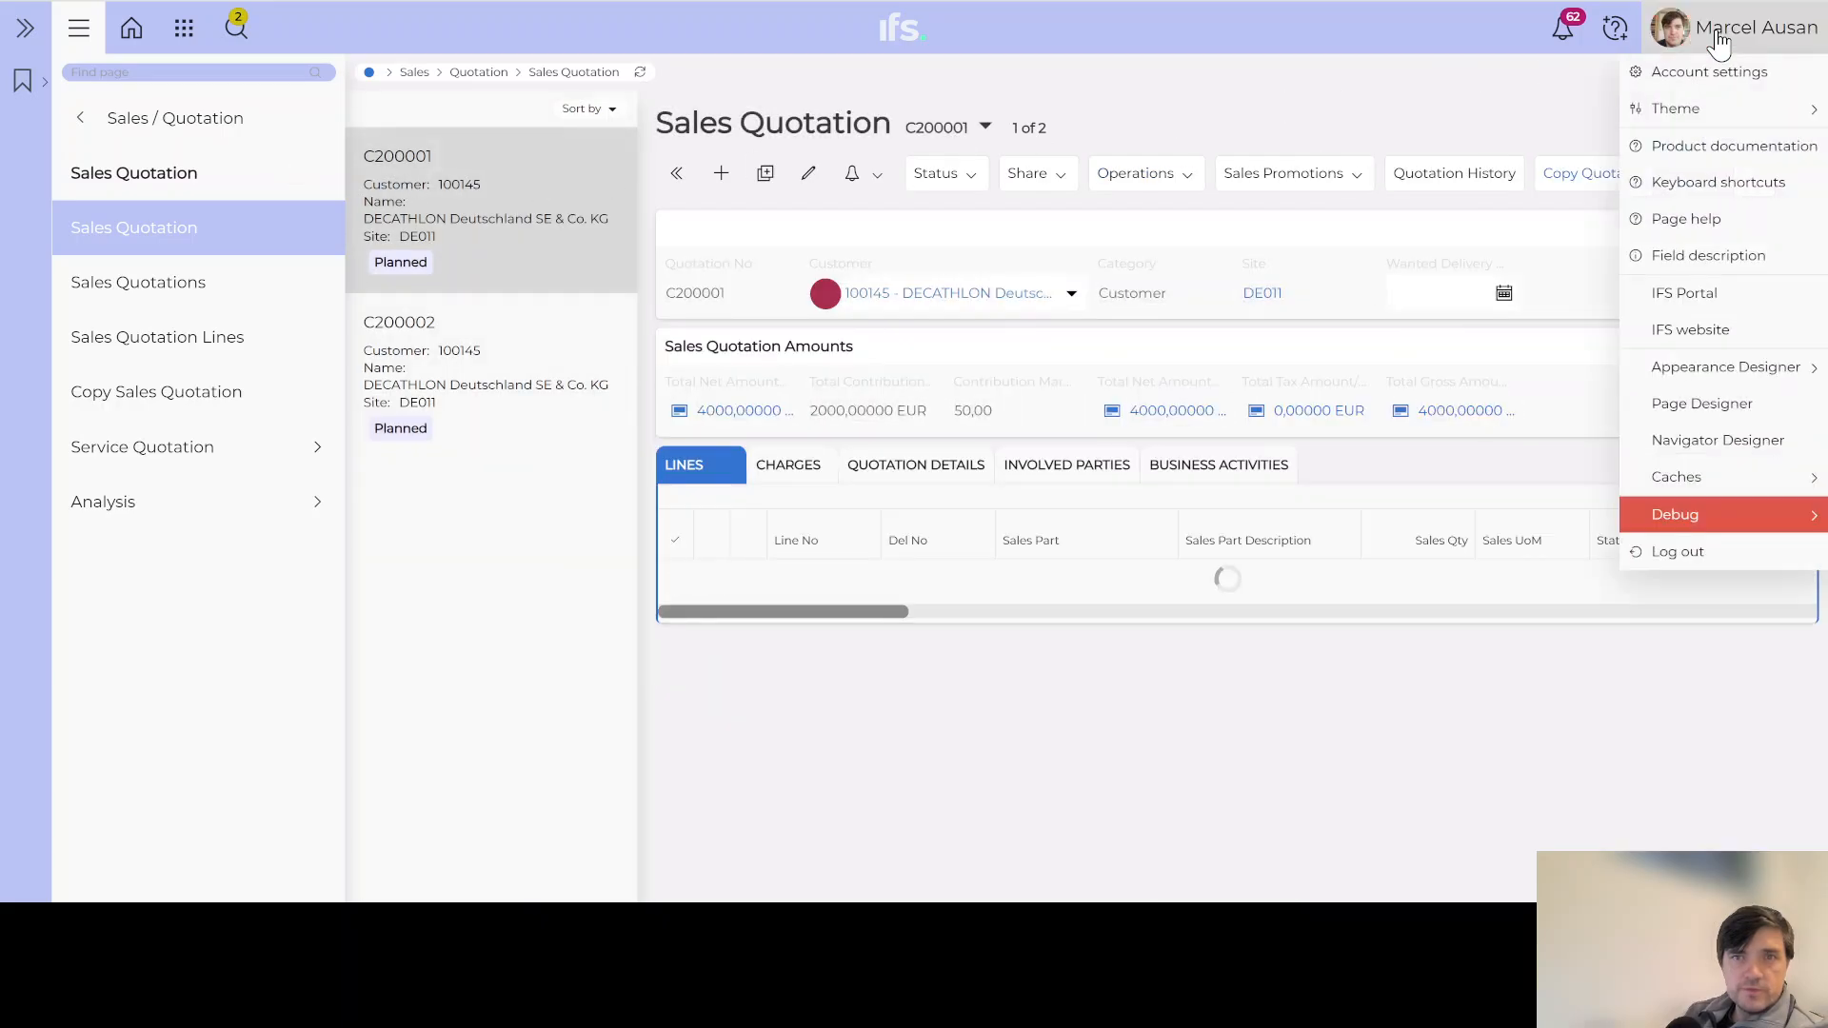
{"action": "left_click", "coordinate": [1692, 406]}
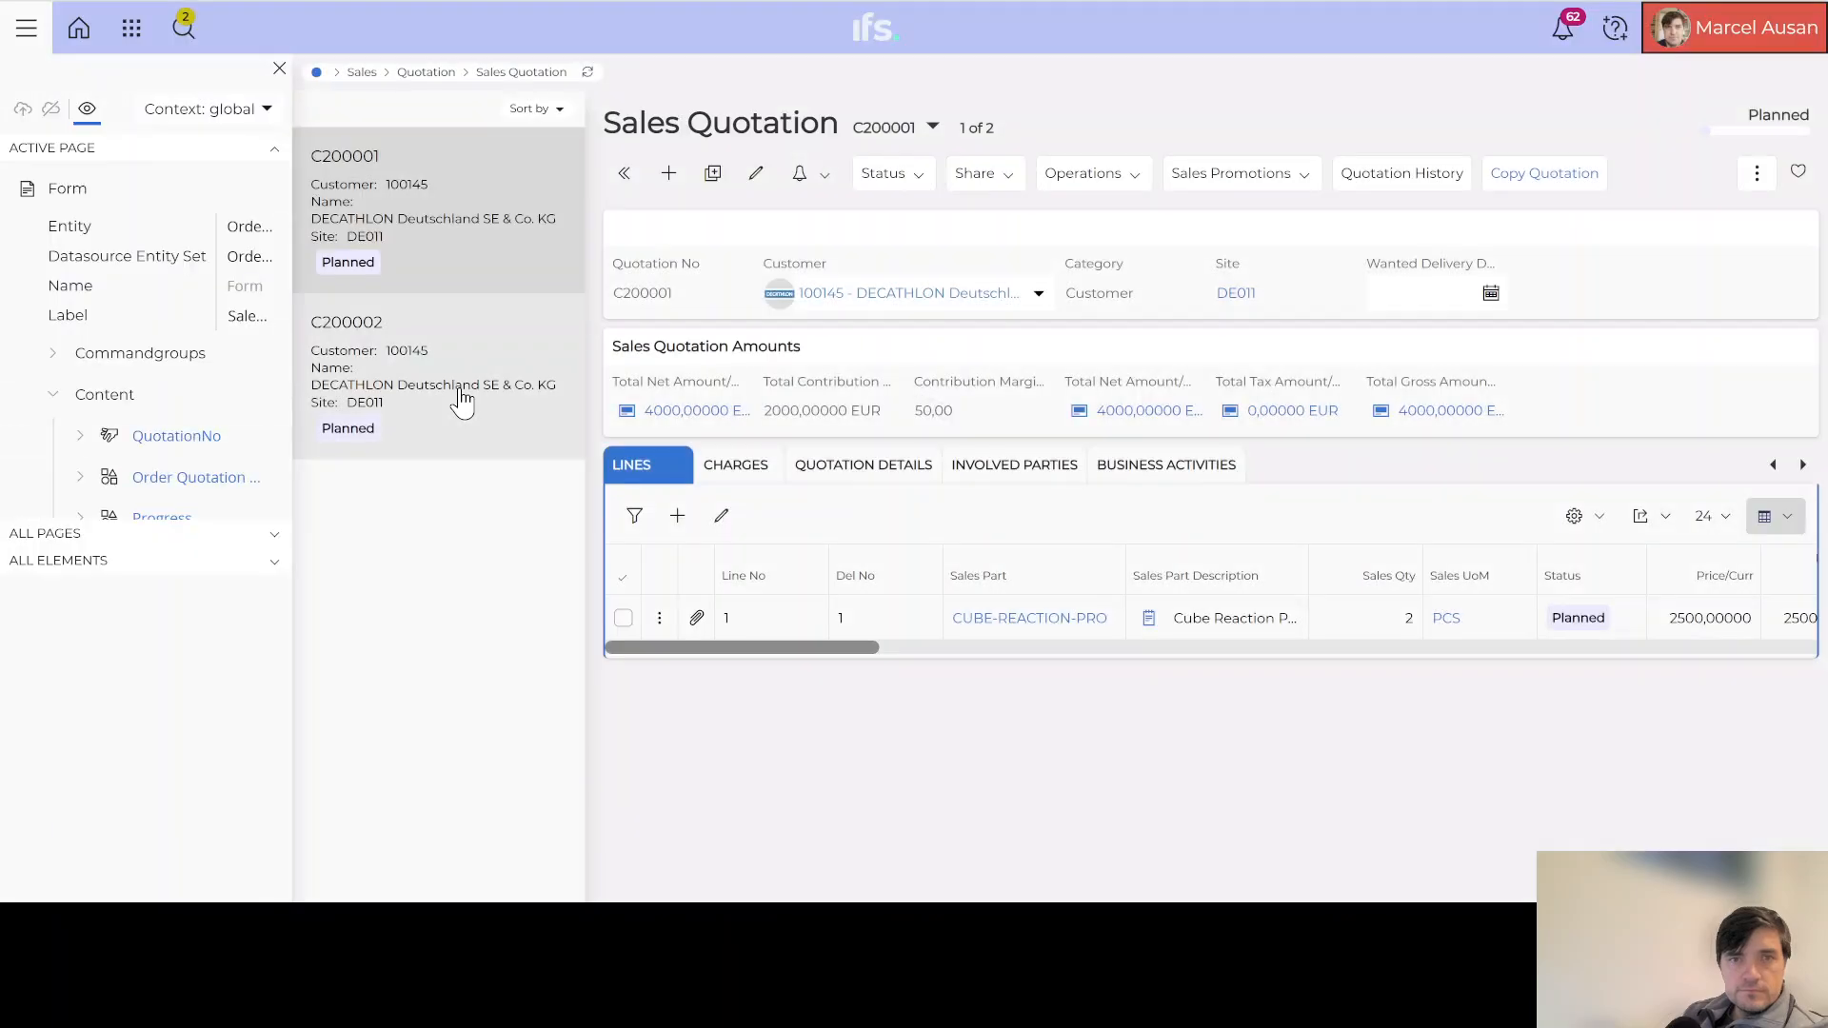
{"action": "left_click", "coordinate": [54, 354]}
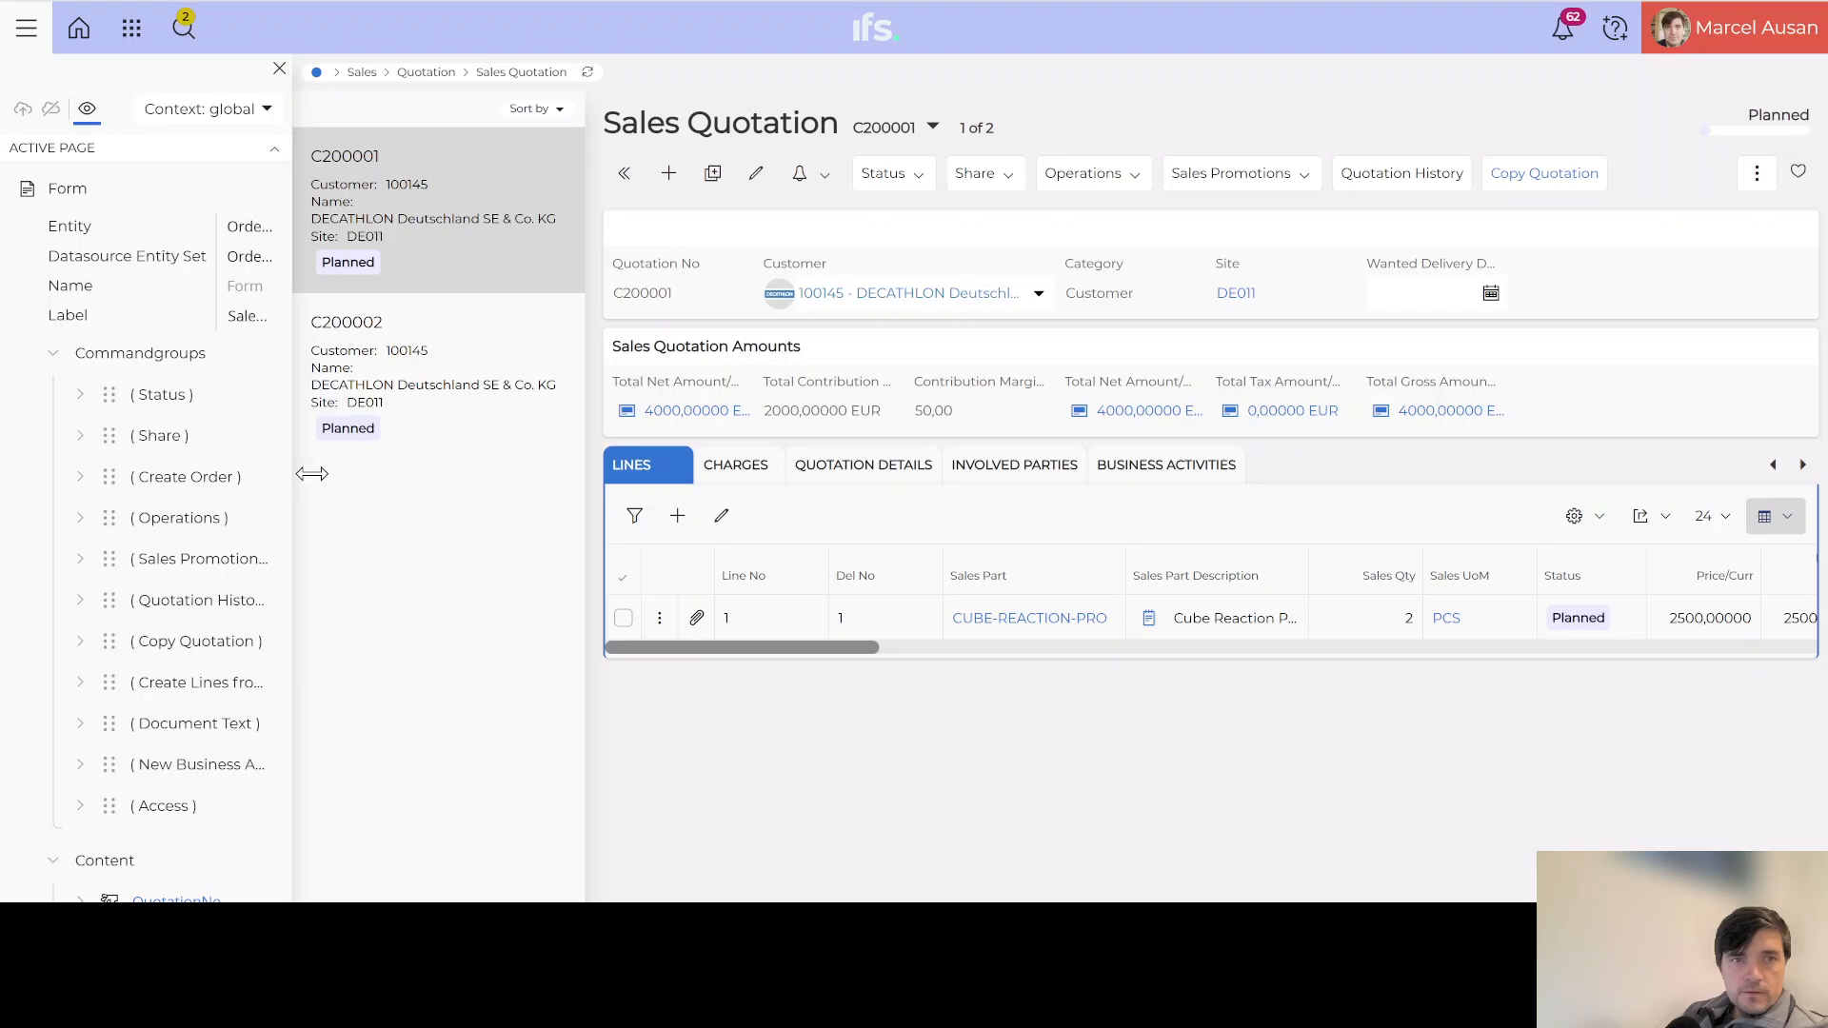
{"action": "left_click_drag", "start_coordinate": [288, 473], "coordinate": [502, 470]}
{"action": "left_click", "coordinate": [430, 354]}
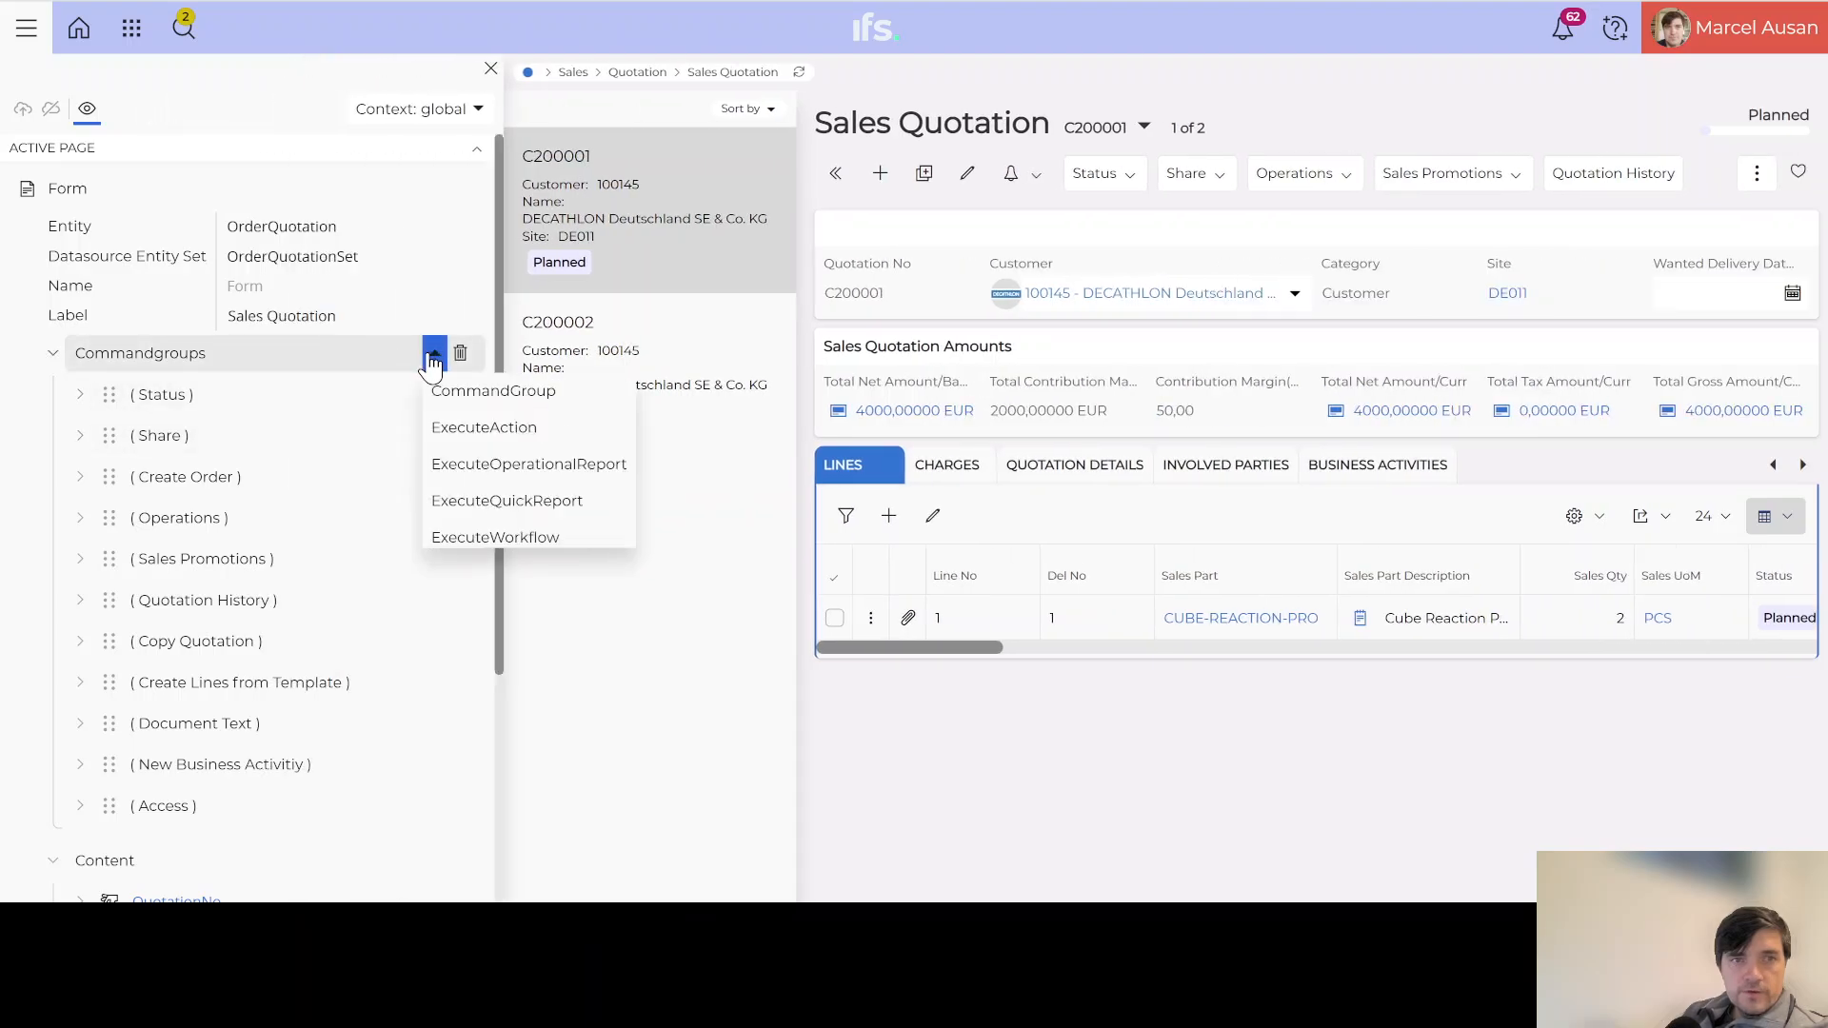
{"action": "left_click", "coordinate": [495, 392]}
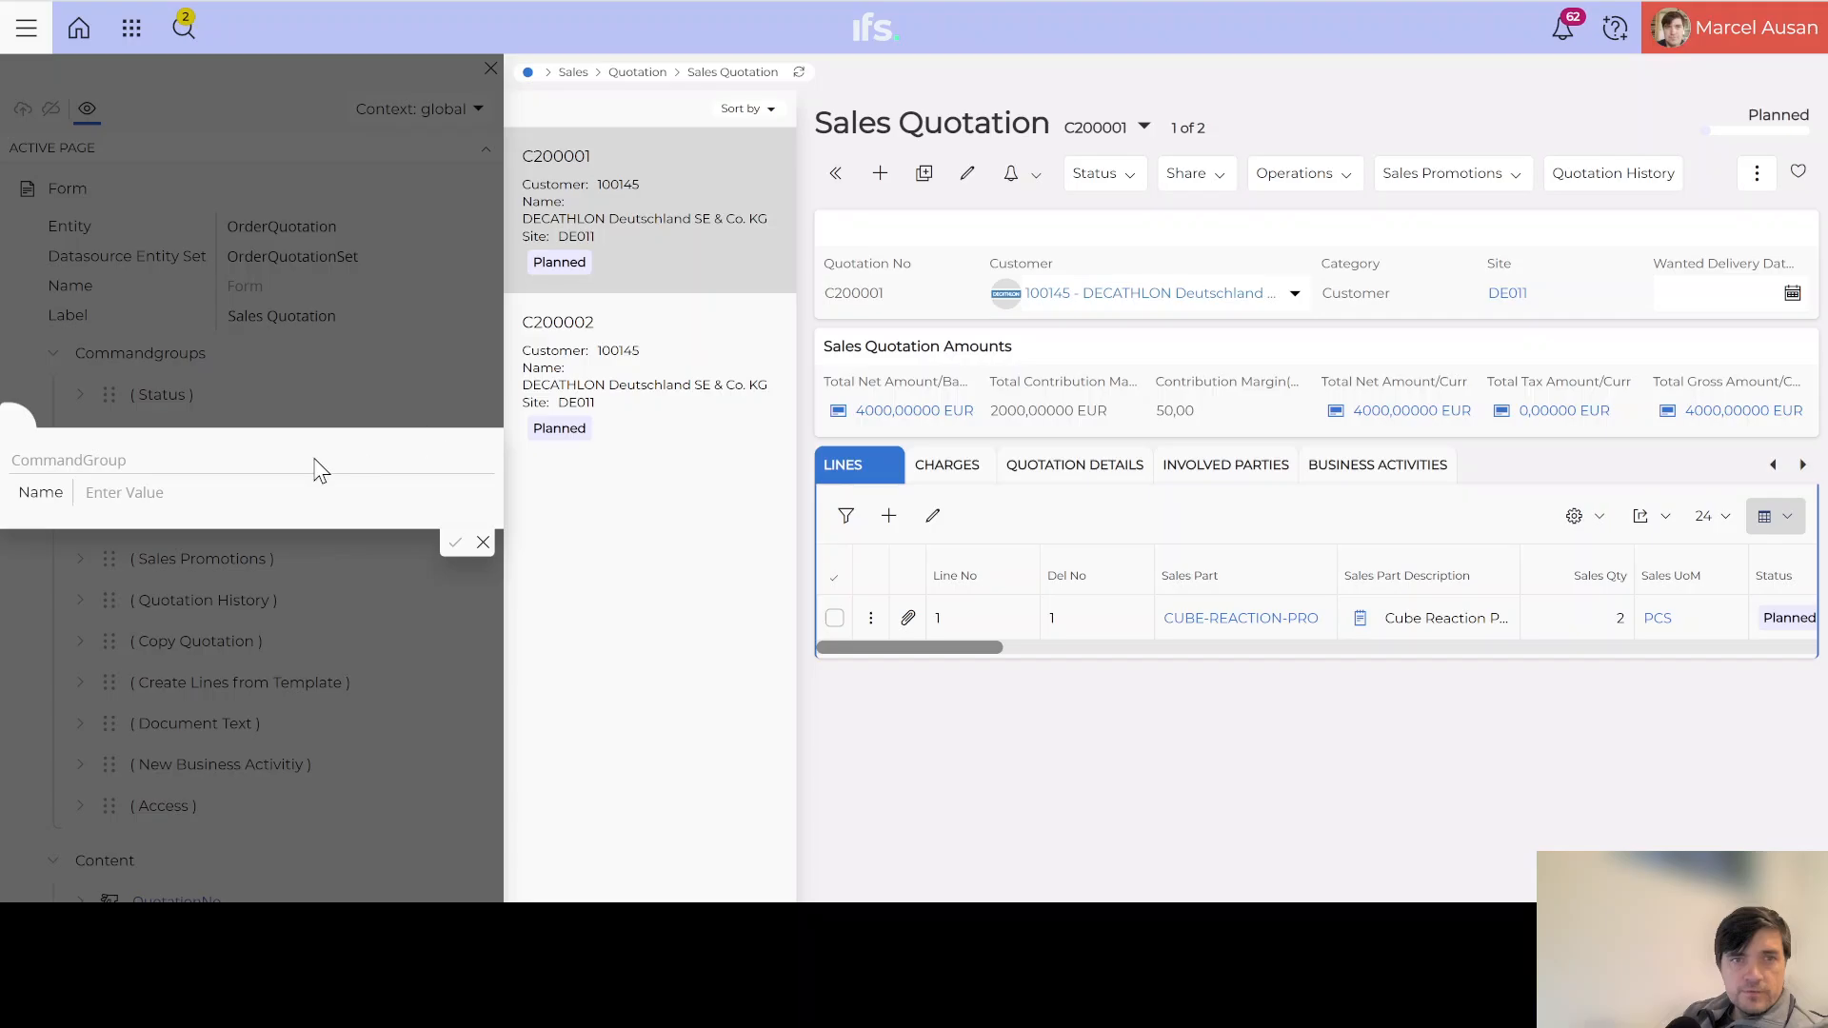
{"action": "left_click", "coordinate": [134, 491]}
{"action": "type", "text": "His"}
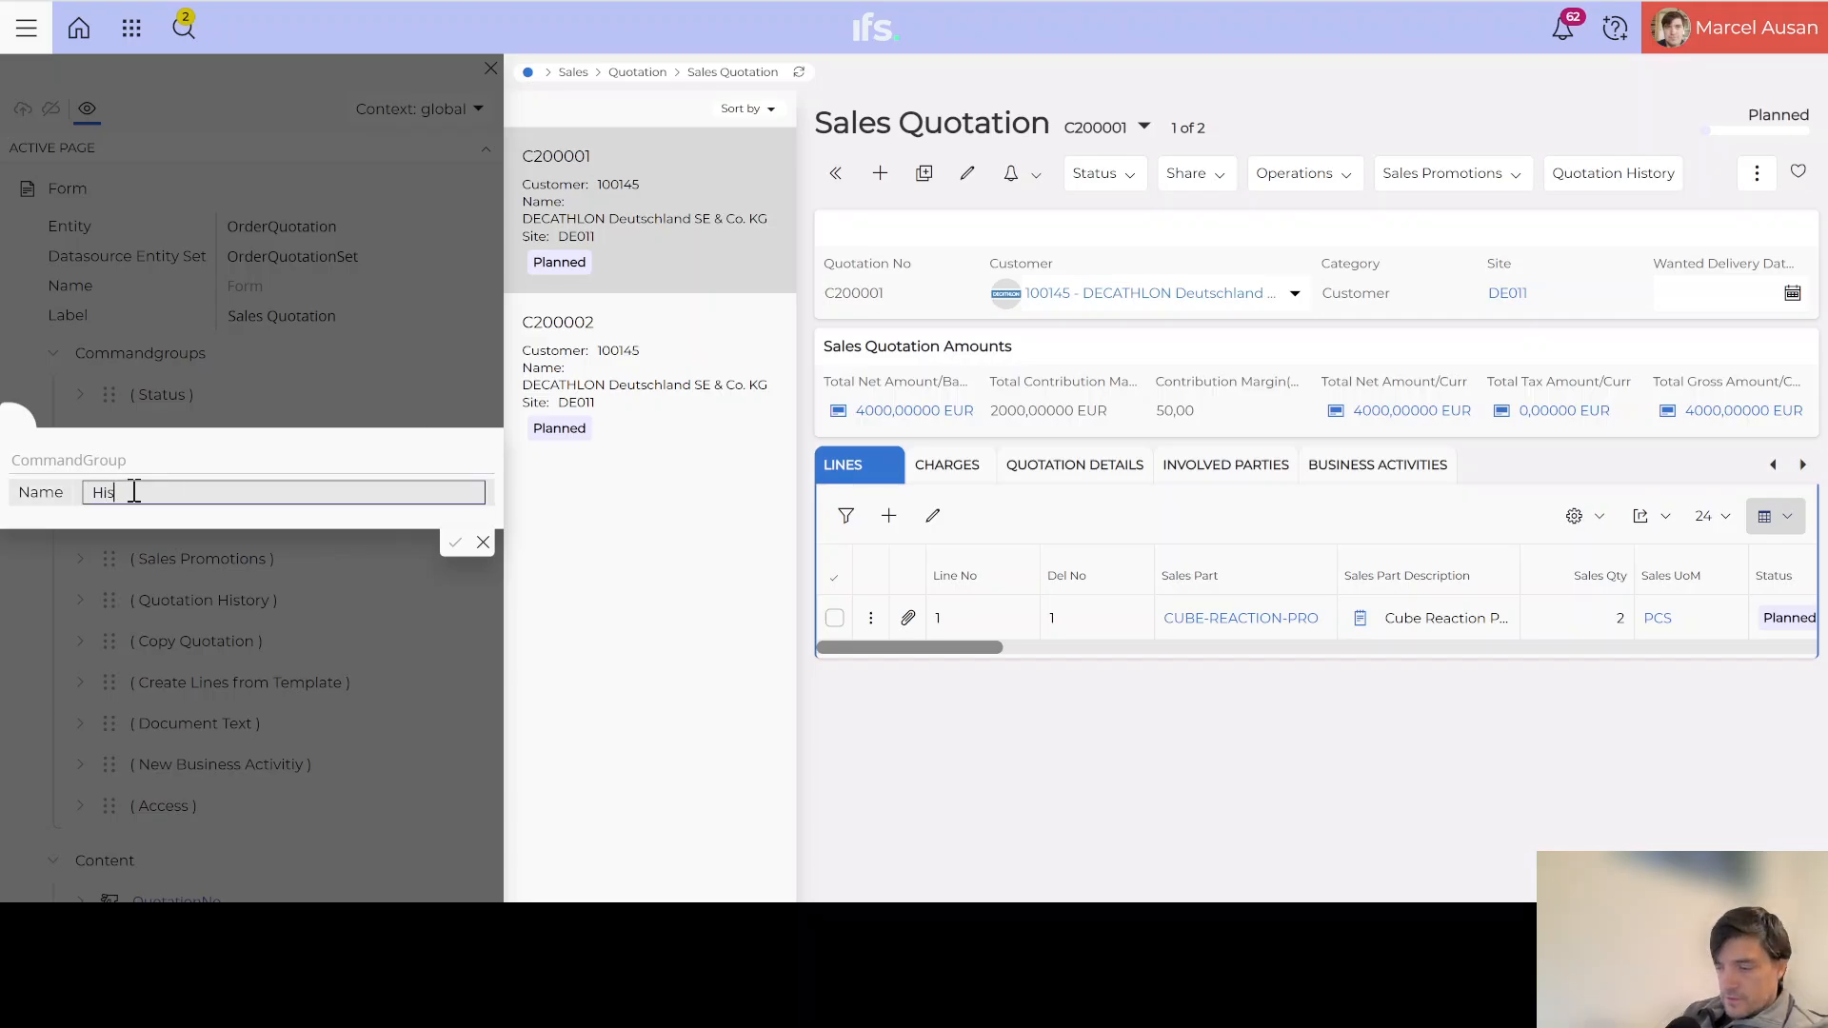
{"action": "type", "text": "tory Log"}
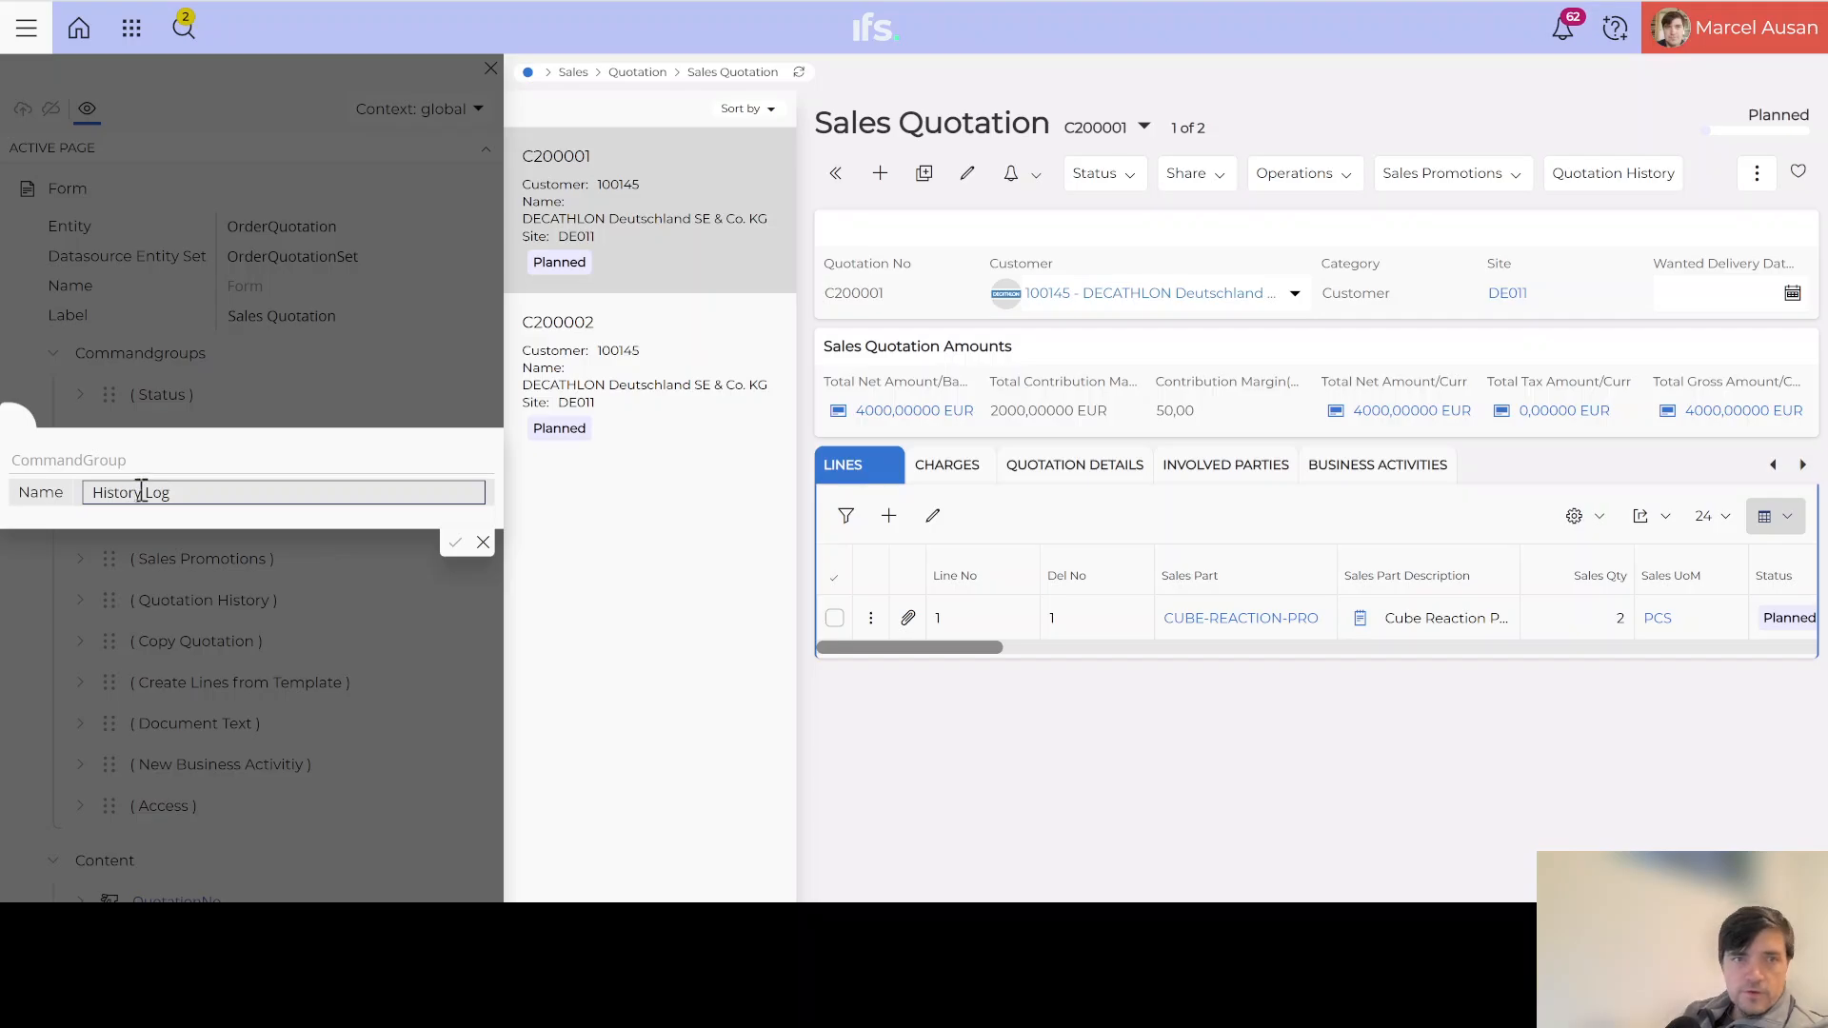
{"action": "left_click", "coordinate": [454, 544]}
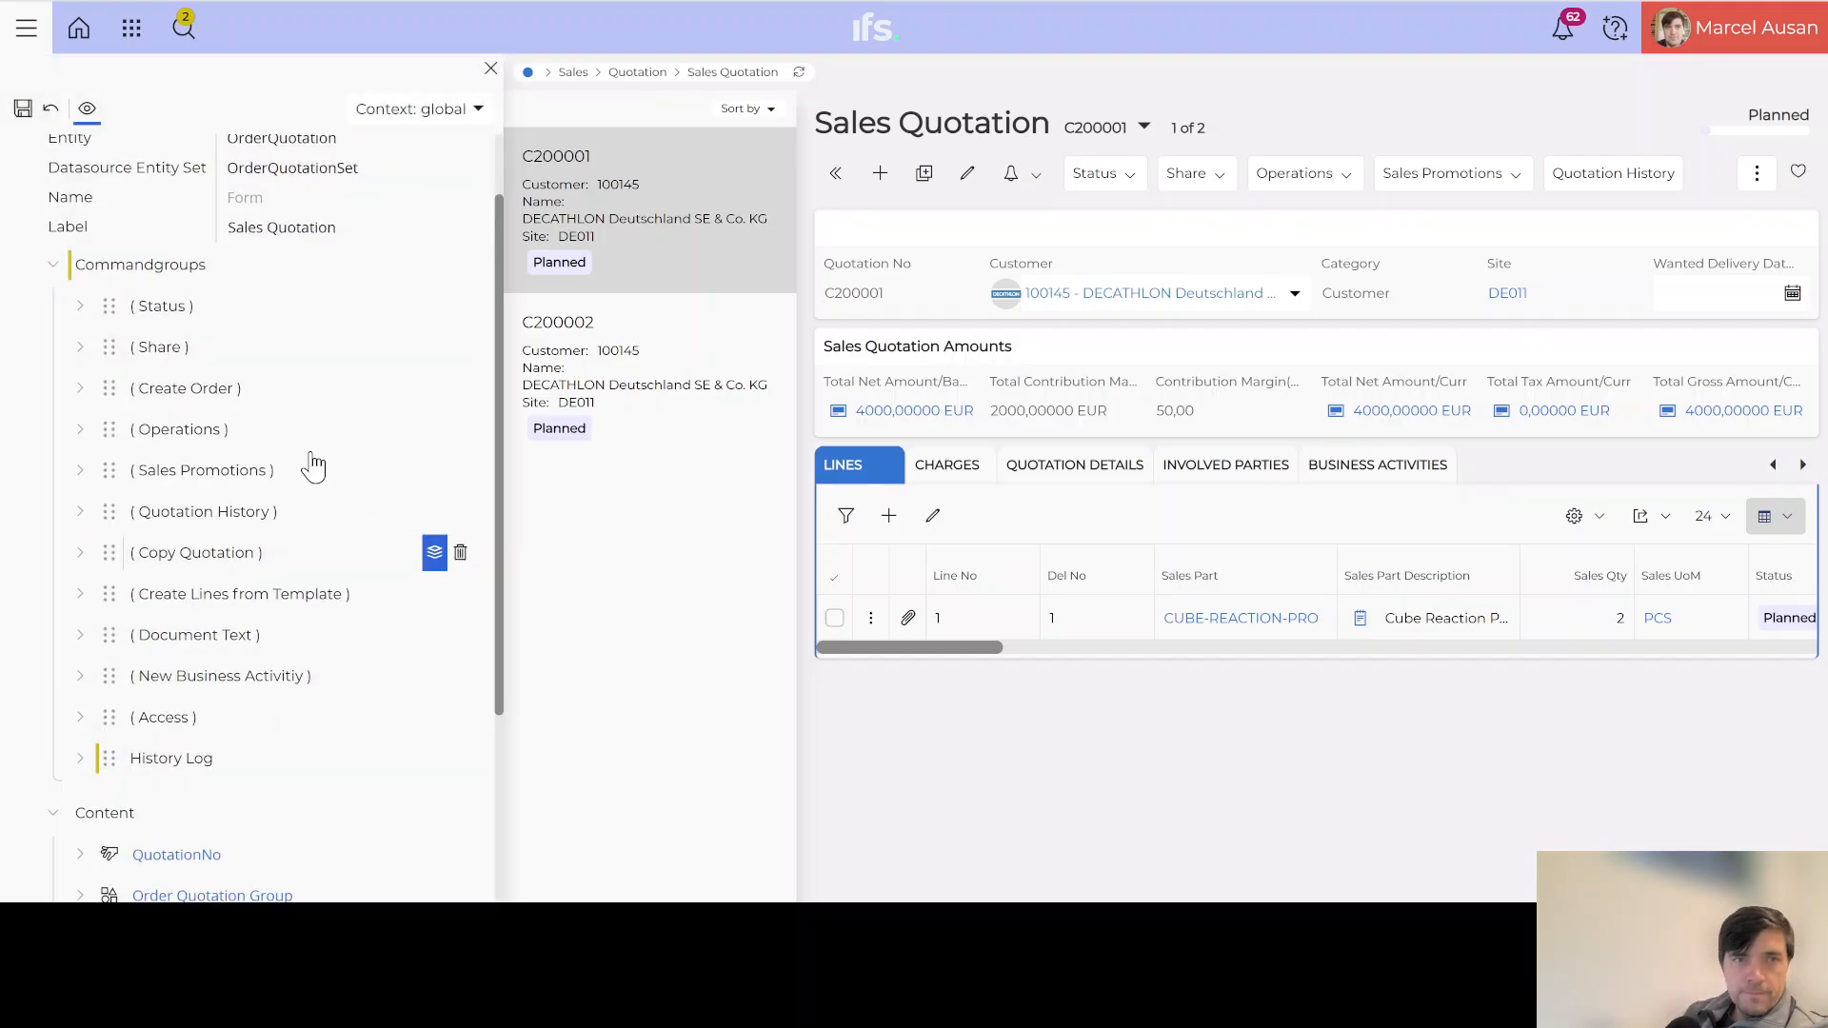
Step: Add ExecuteQuickReport content to History Log with report type SQL Statement
{"action": "left_click", "coordinate": [82, 759]}
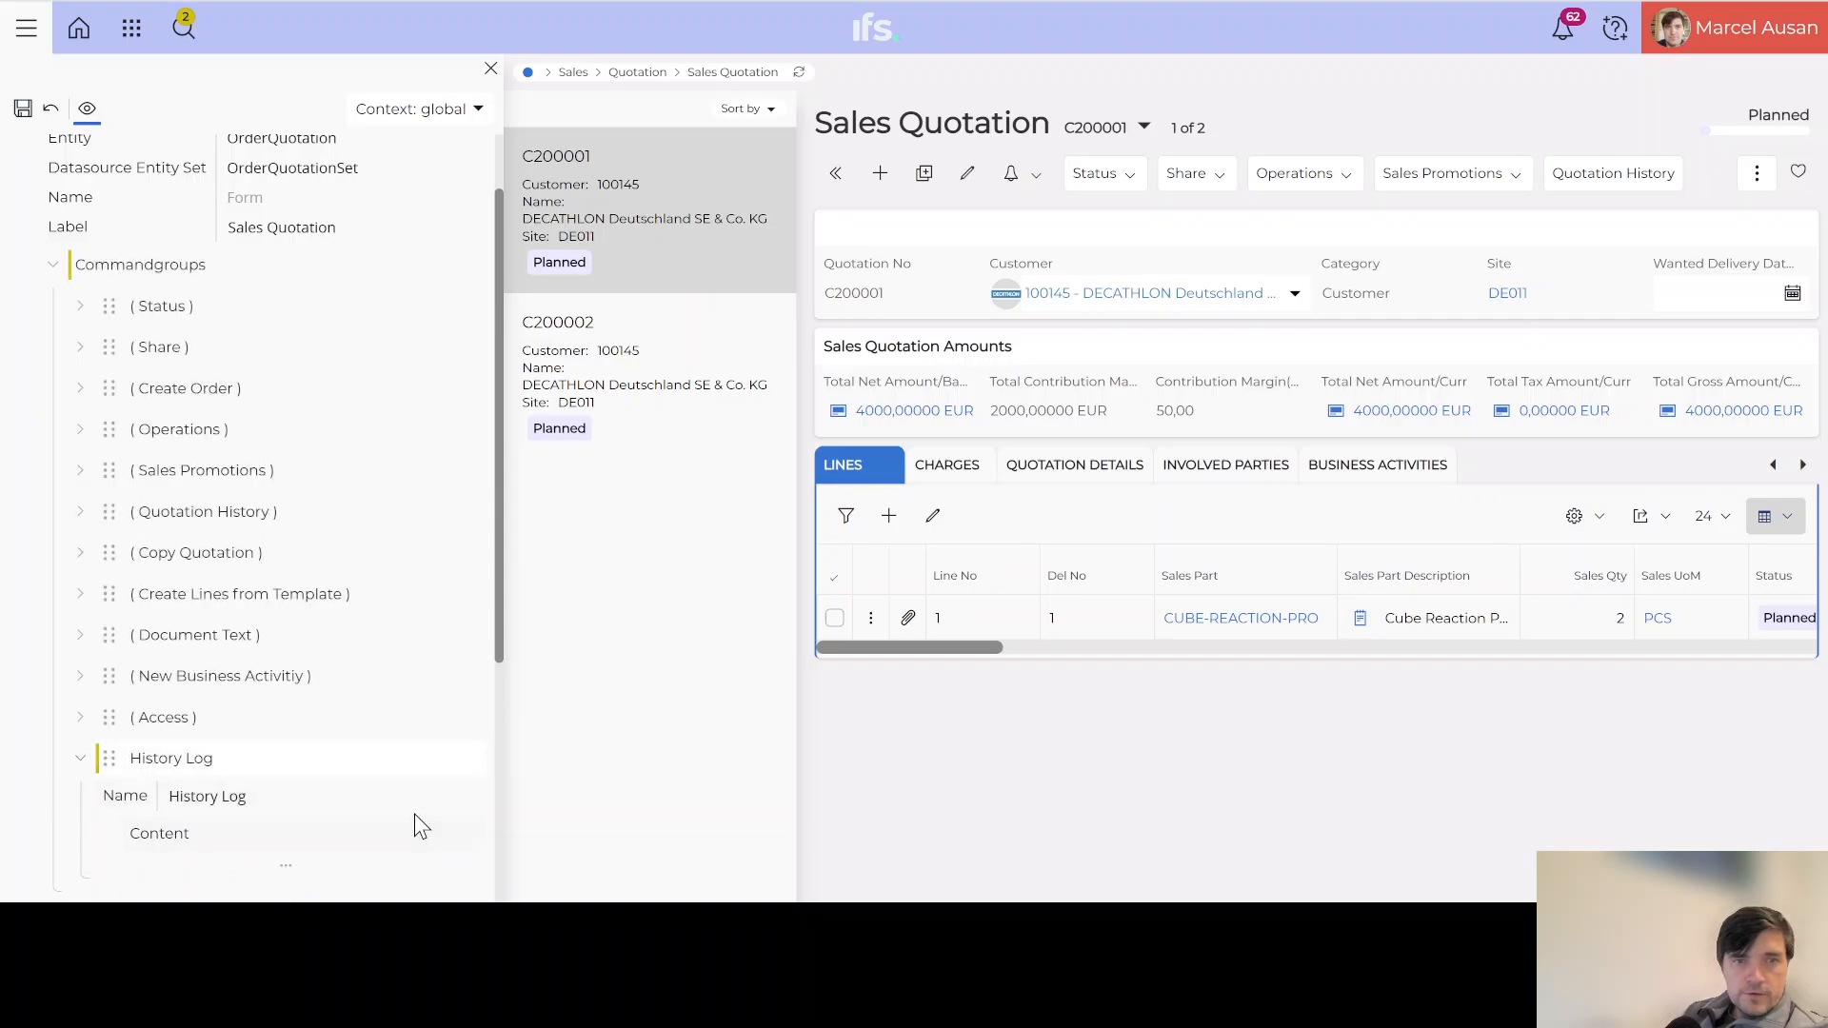
{"action": "left_click", "coordinate": [460, 834]}
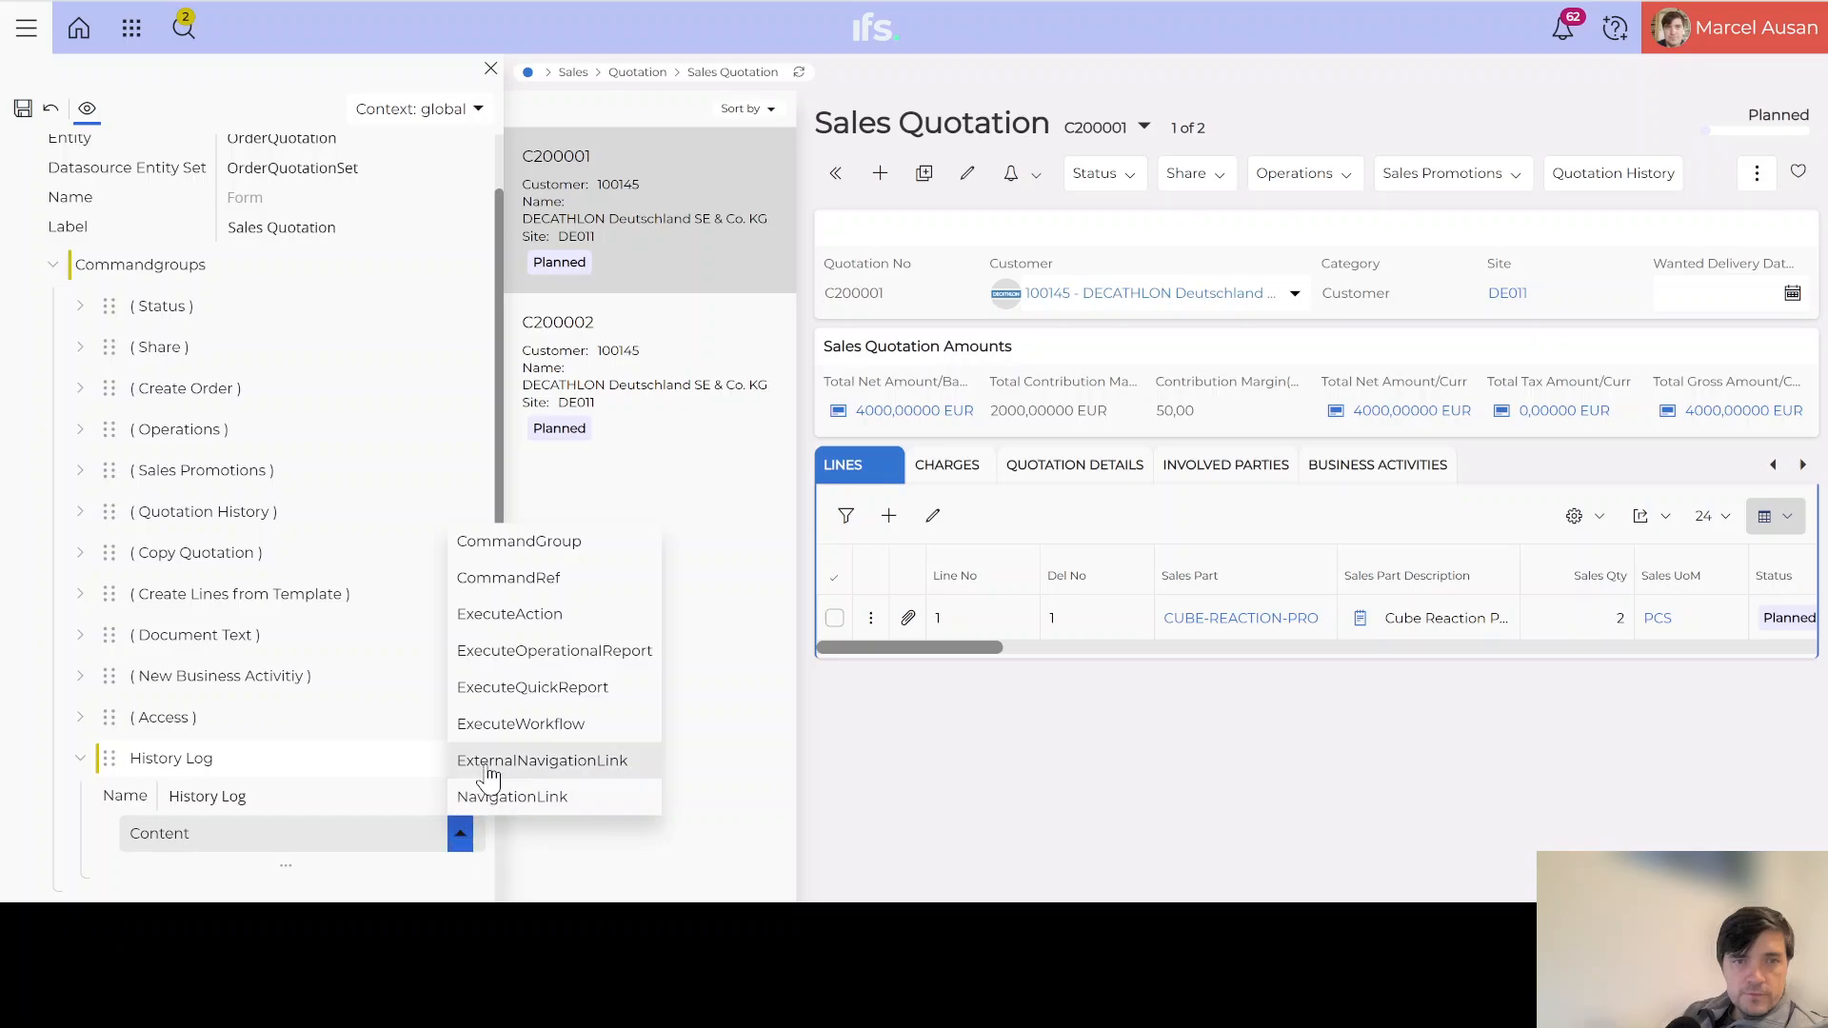
{"action": "left_click", "coordinate": [531, 690]}
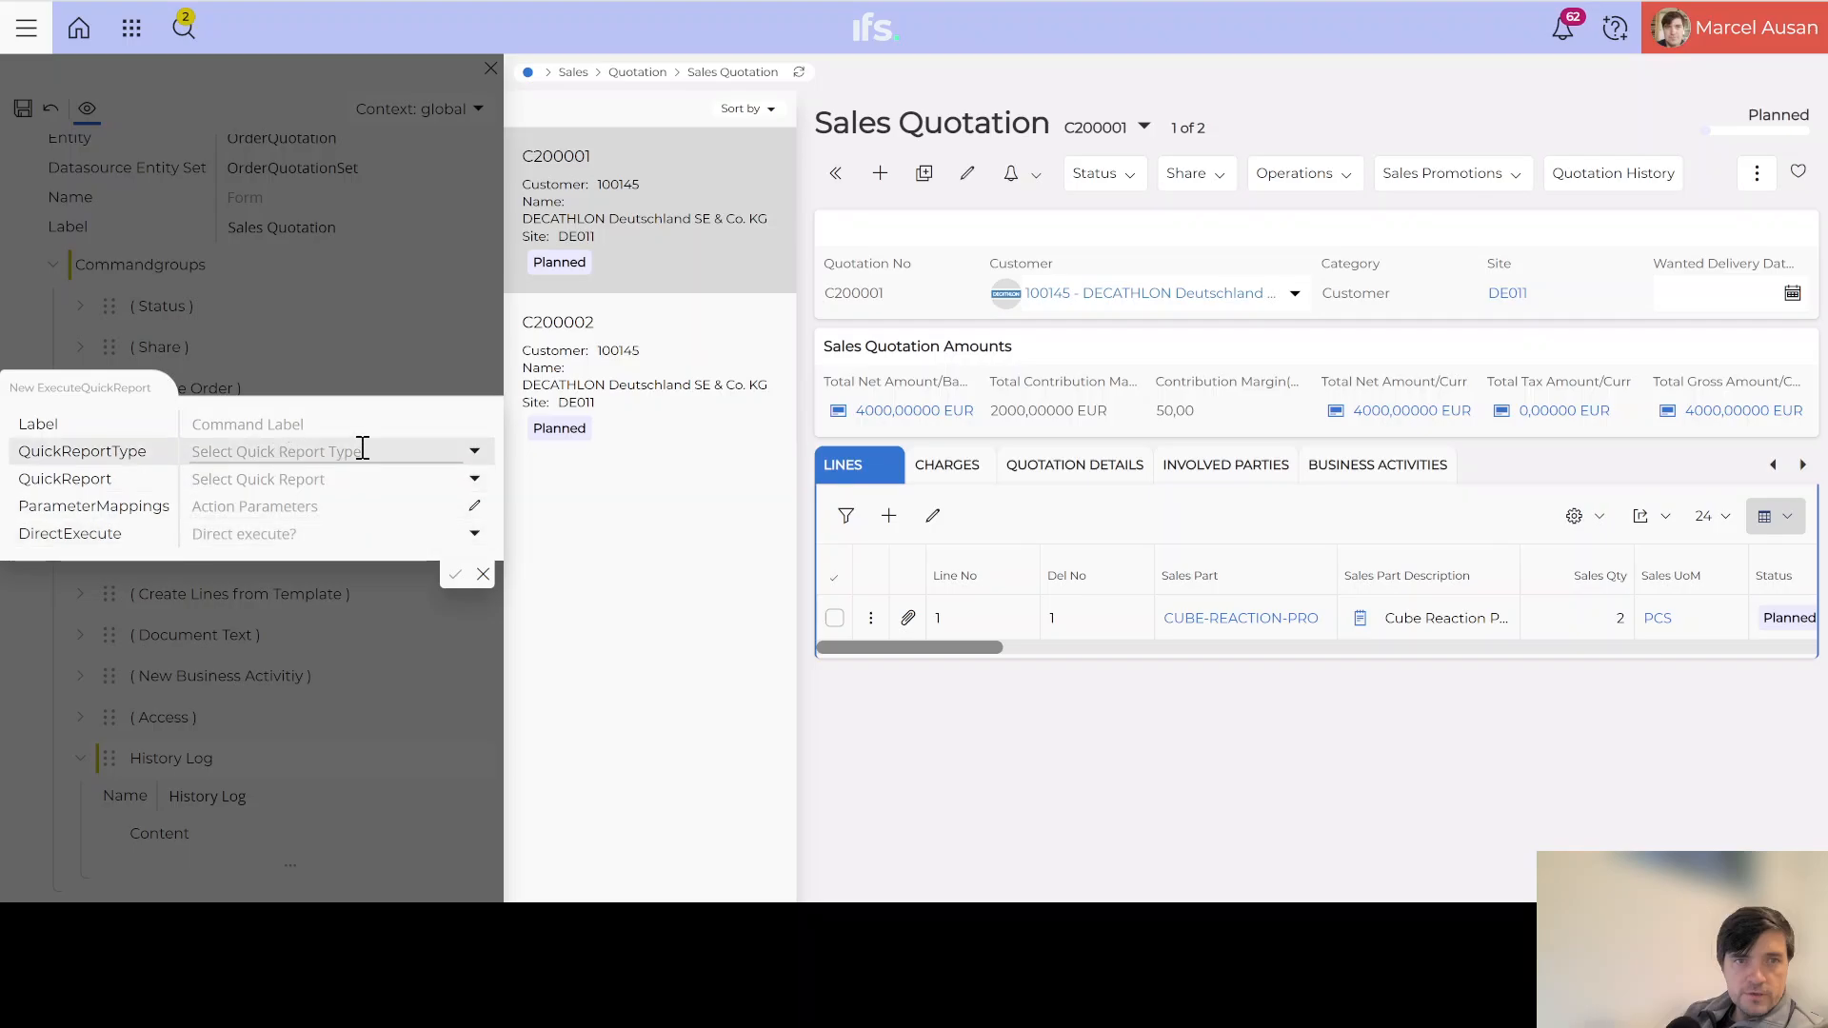
{"action": "left_click", "coordinate": [470, 453]}
{"action": "left_click", "coordinate": [285, 509]}
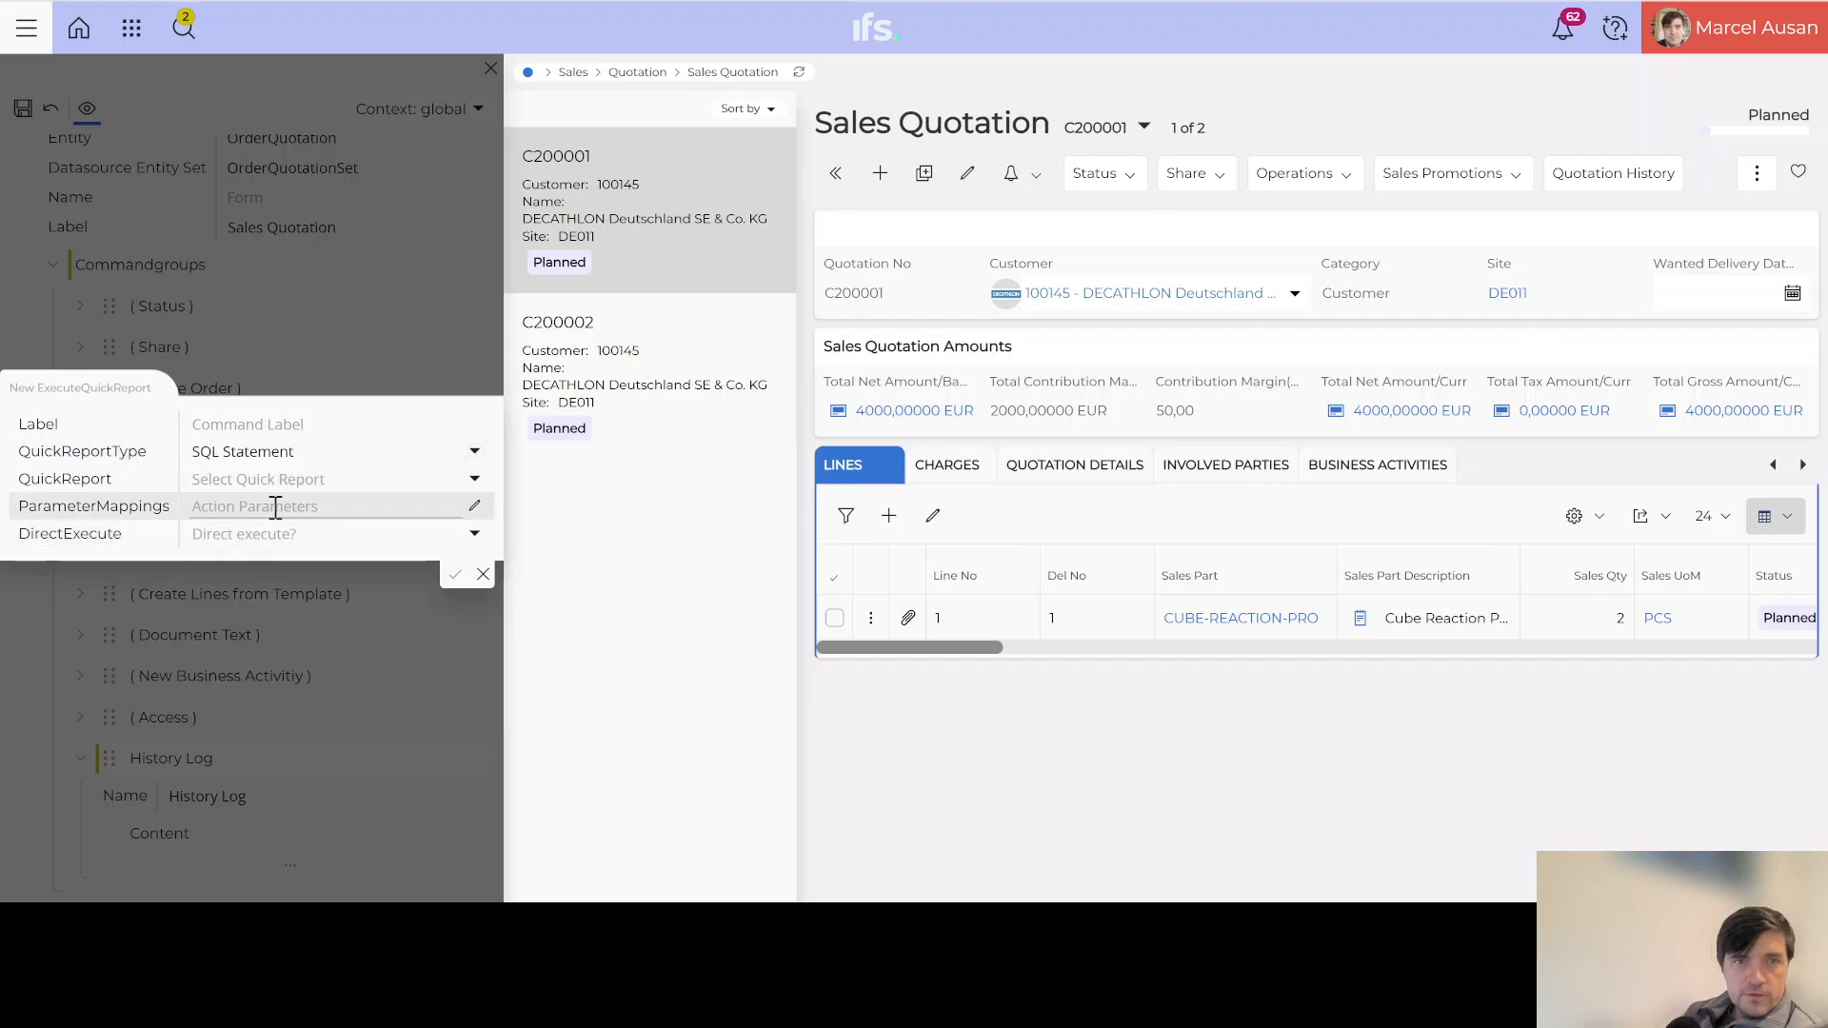
Step: Choose HISTORY LOG SALES QUOTATION as the quick report and label the command 'View Full History Log'
{"action": "left_click", "coordinate": [472, 481]}
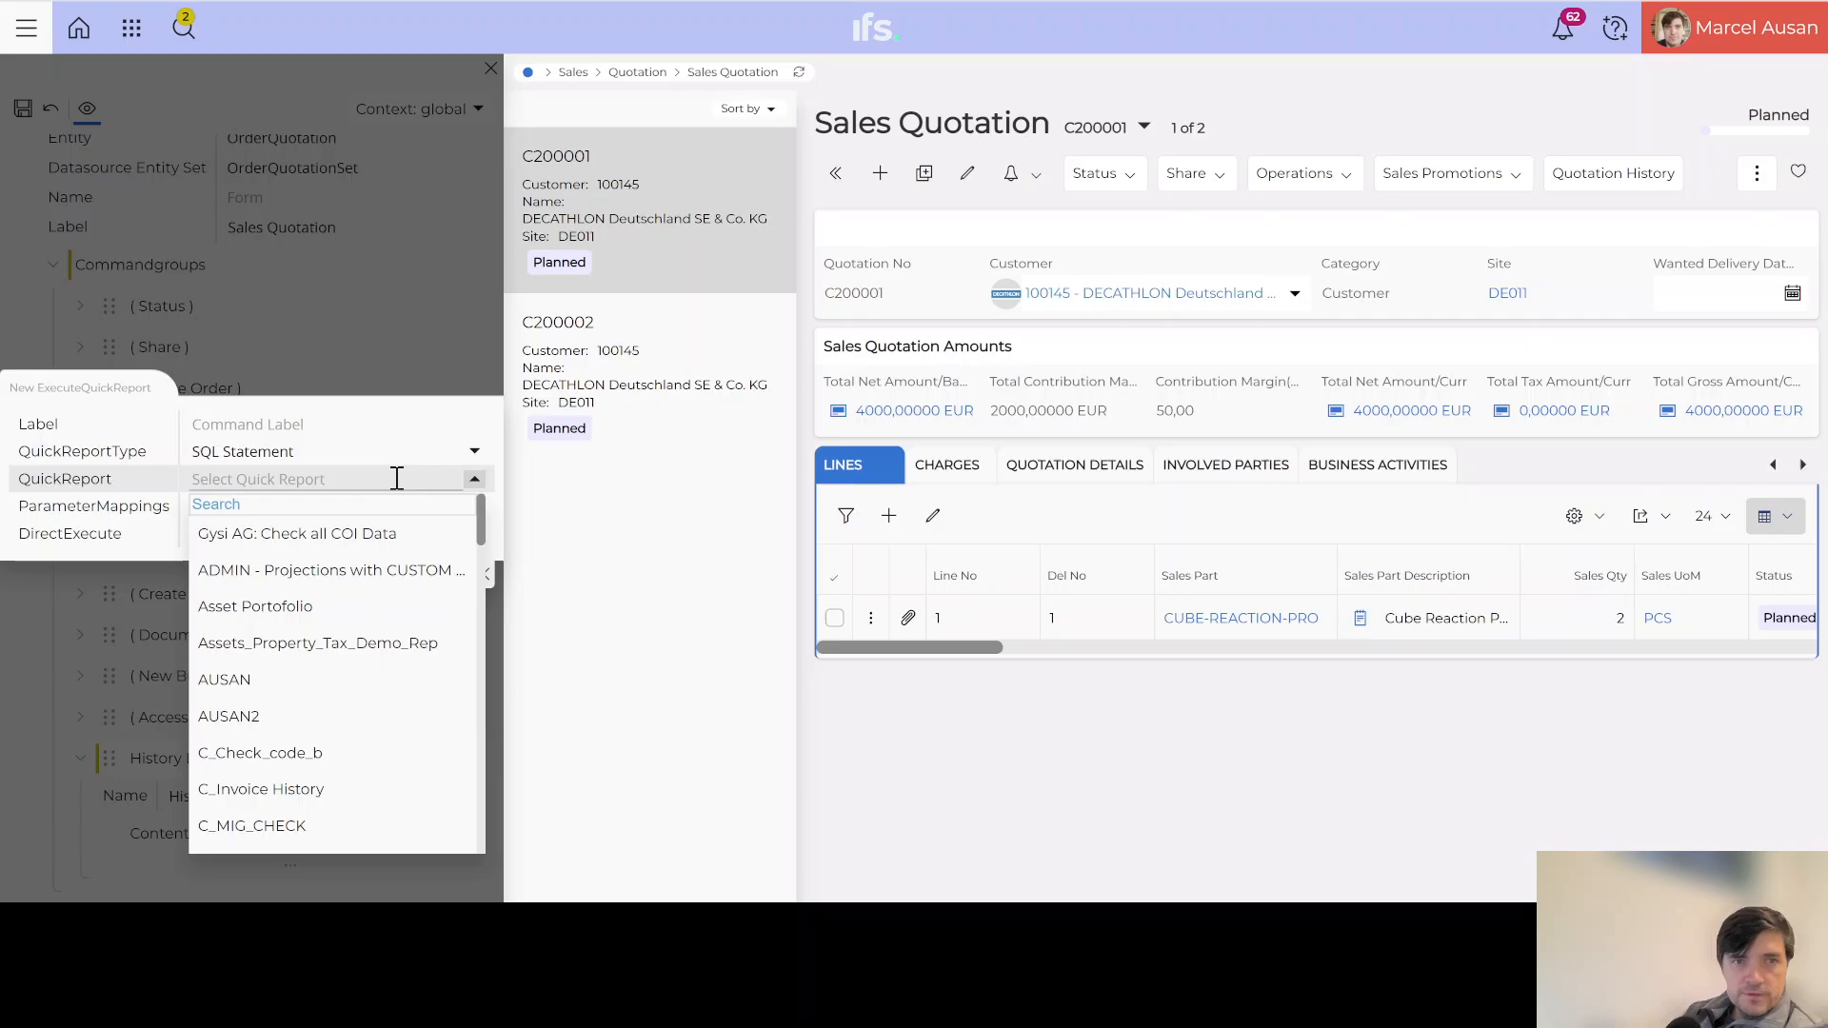
{"action": "left_click", "coordinate": [373, 496]}
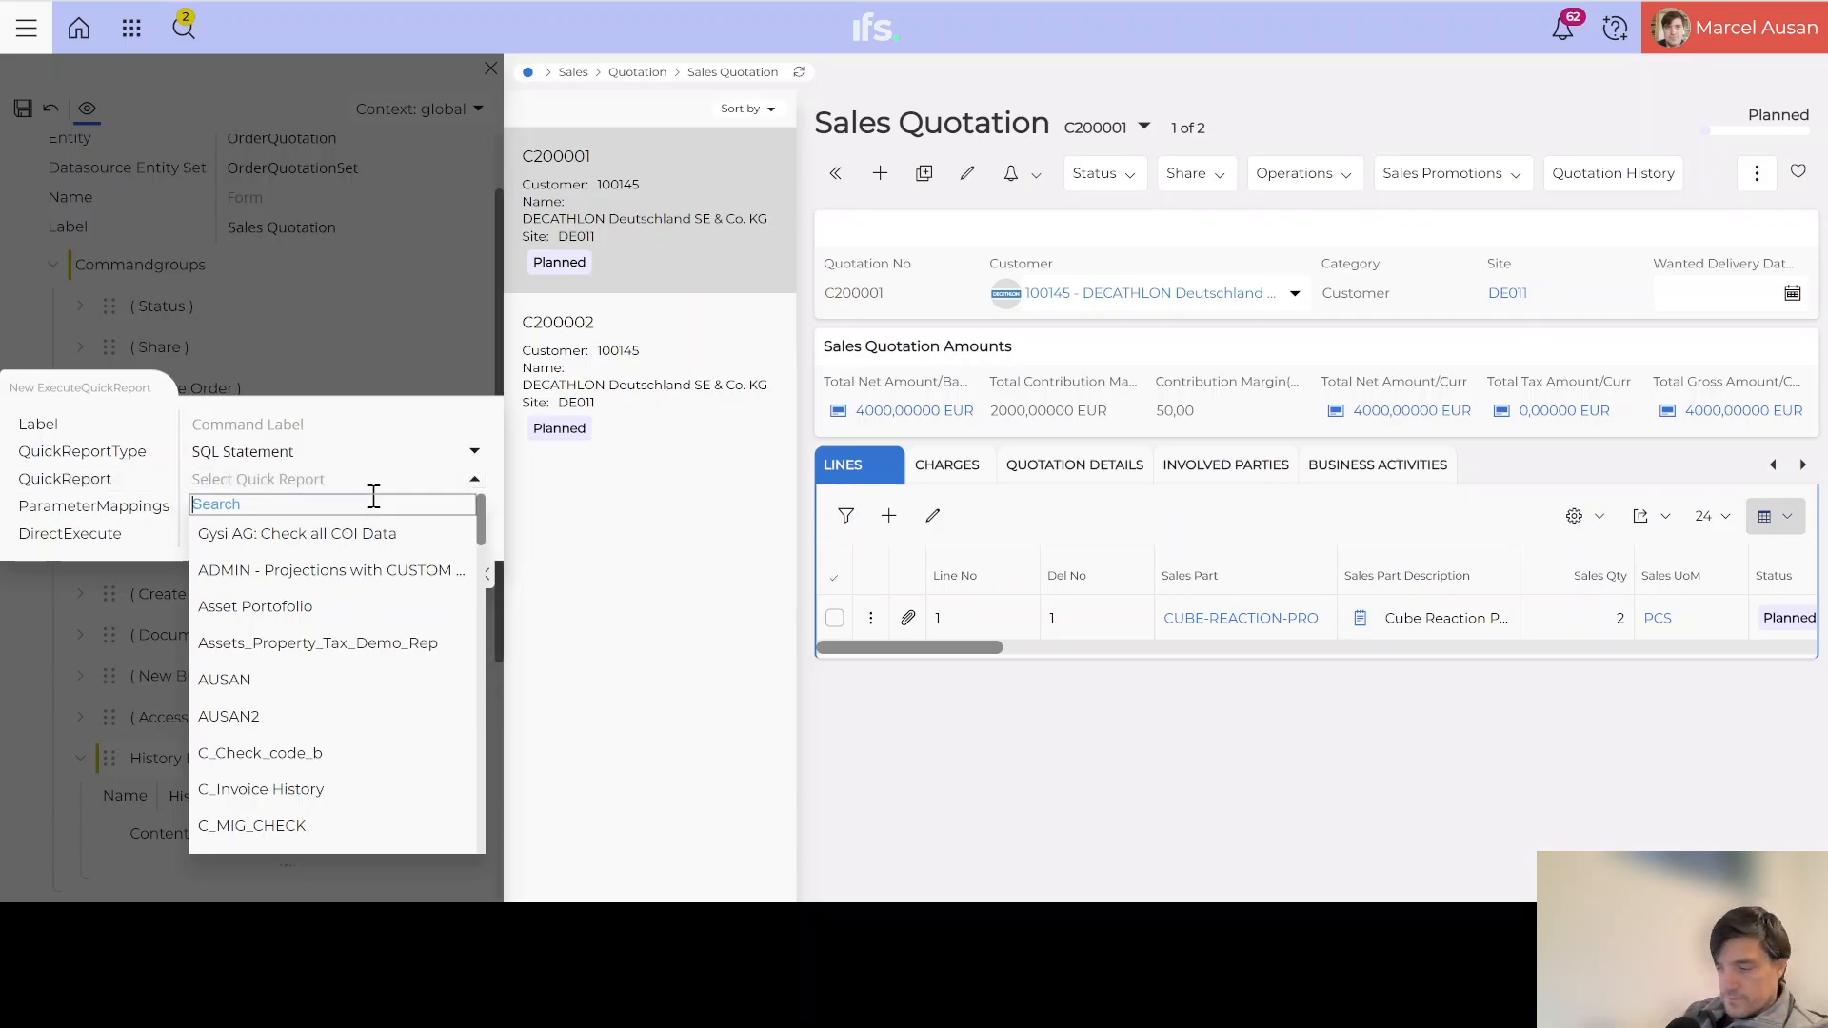
{"action": "type", "text": "H"}
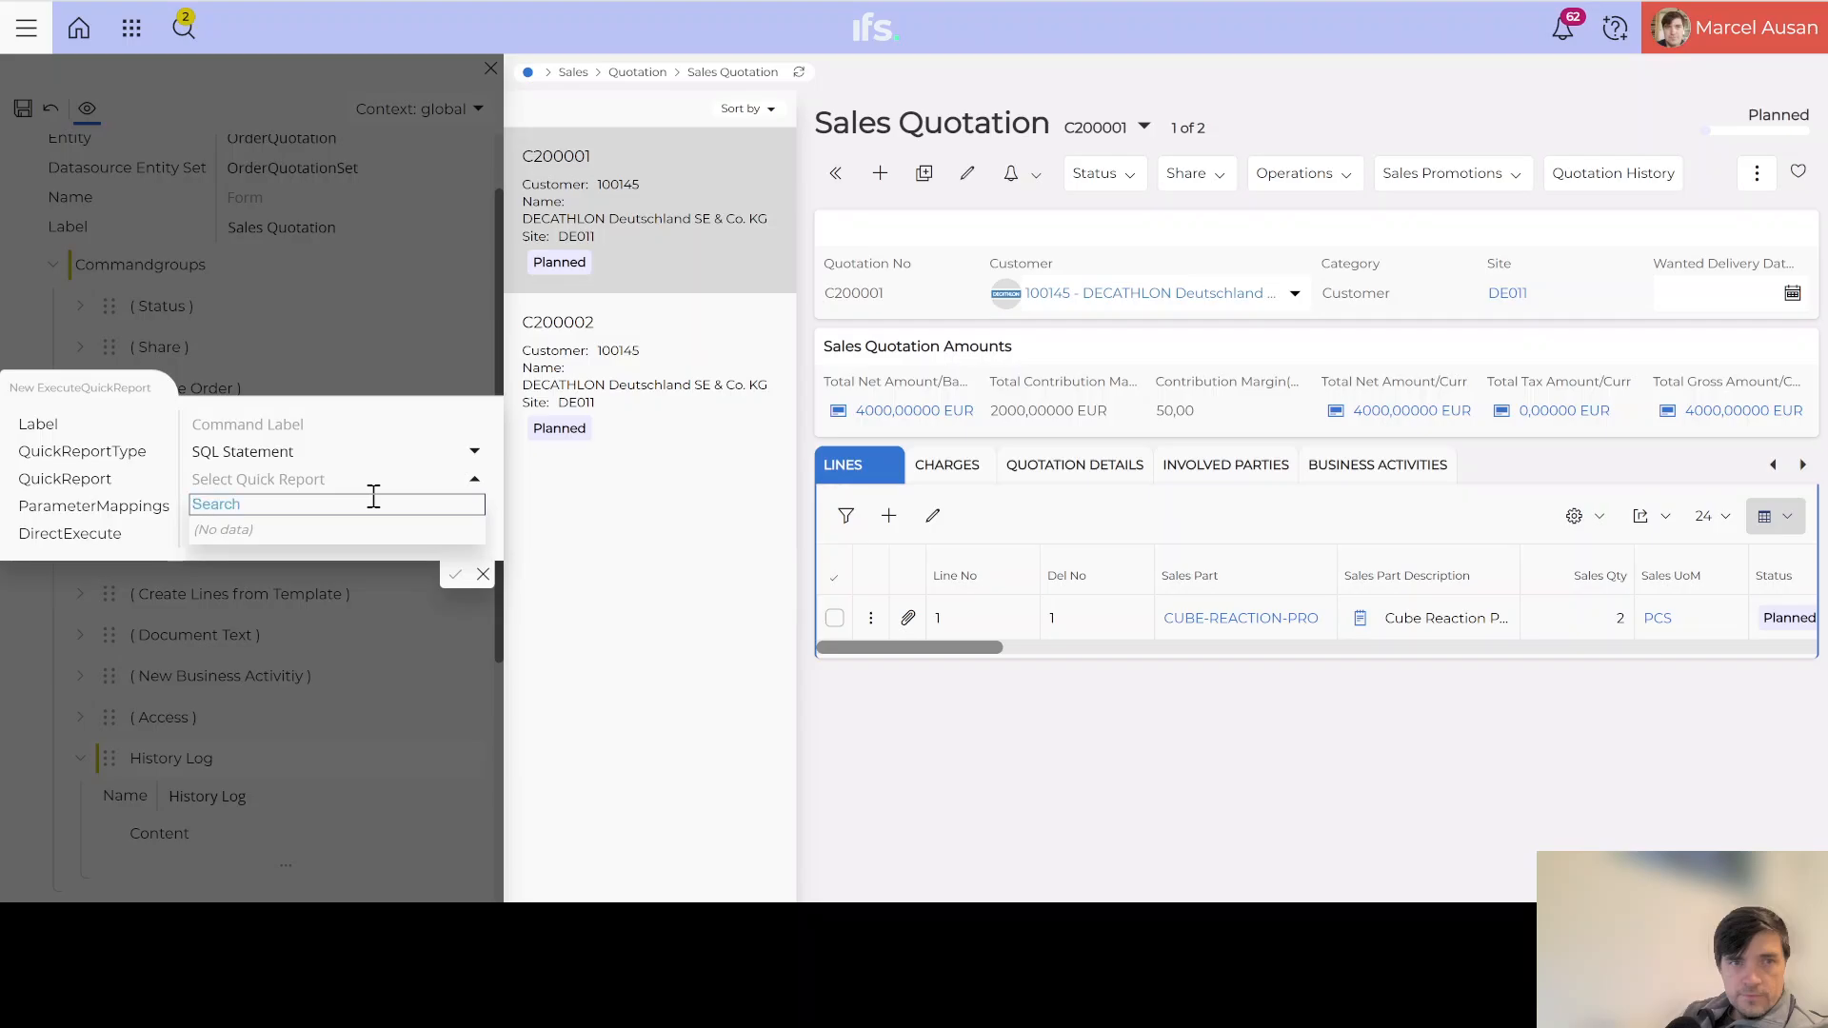
{"action": "scroll", "coordinate": [384, 634], "scroll_direction": "down", "scroll_amount": 5}
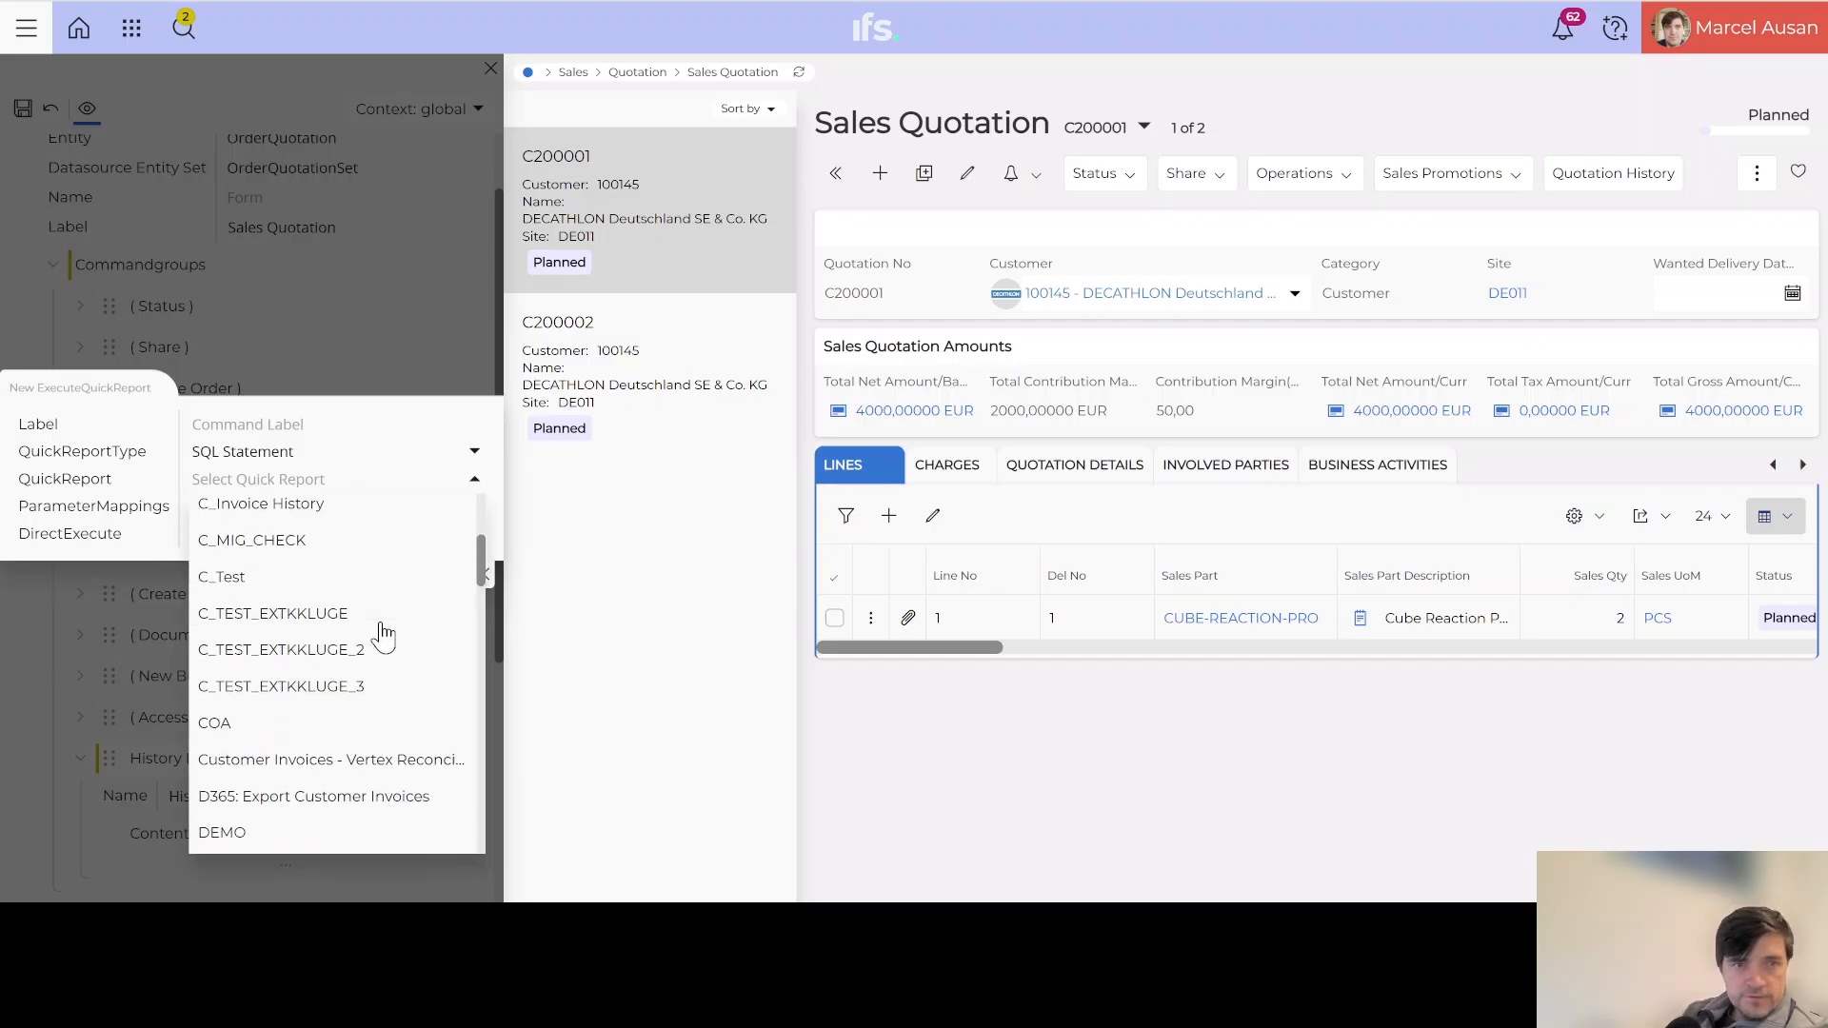
{"action": "scroll", "coordinate": [384, 634], "scroll_direction": "down", "scroll_amount": 10}
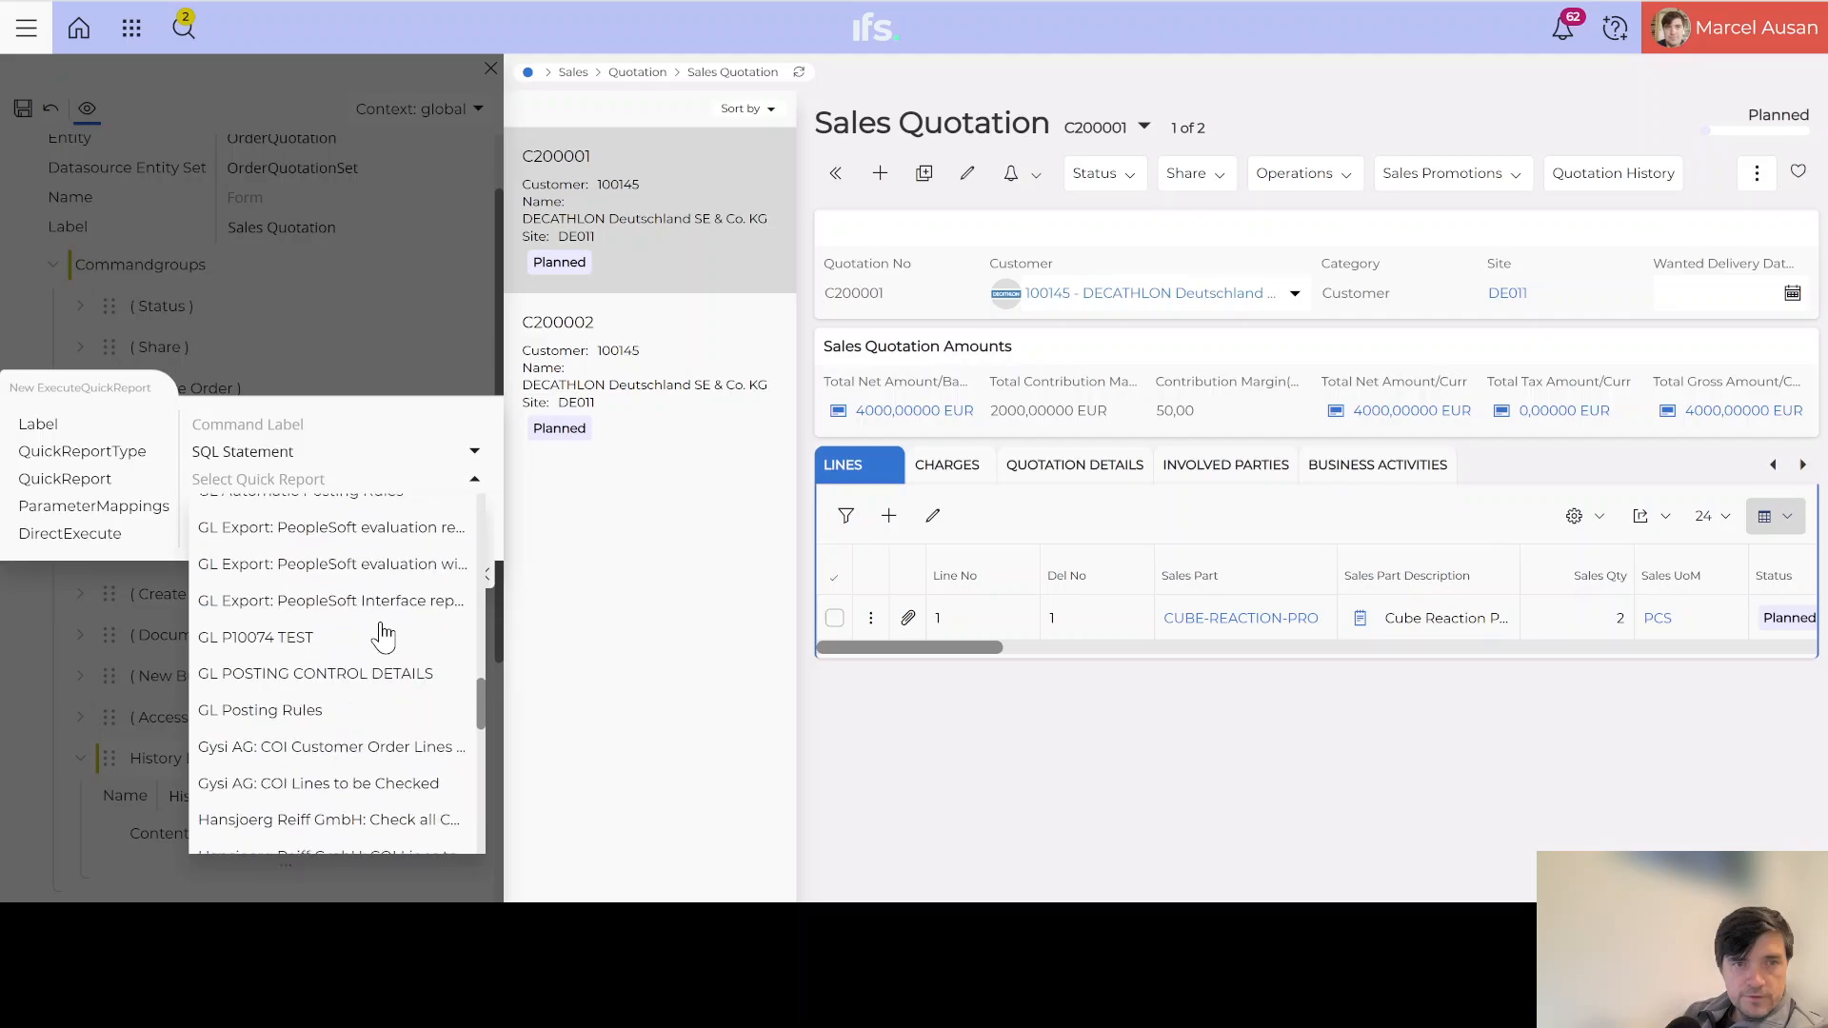
{"action": "scroll", "coordinate": [384, 634], "scroll_direction": "down", "scroll_amount": 3}
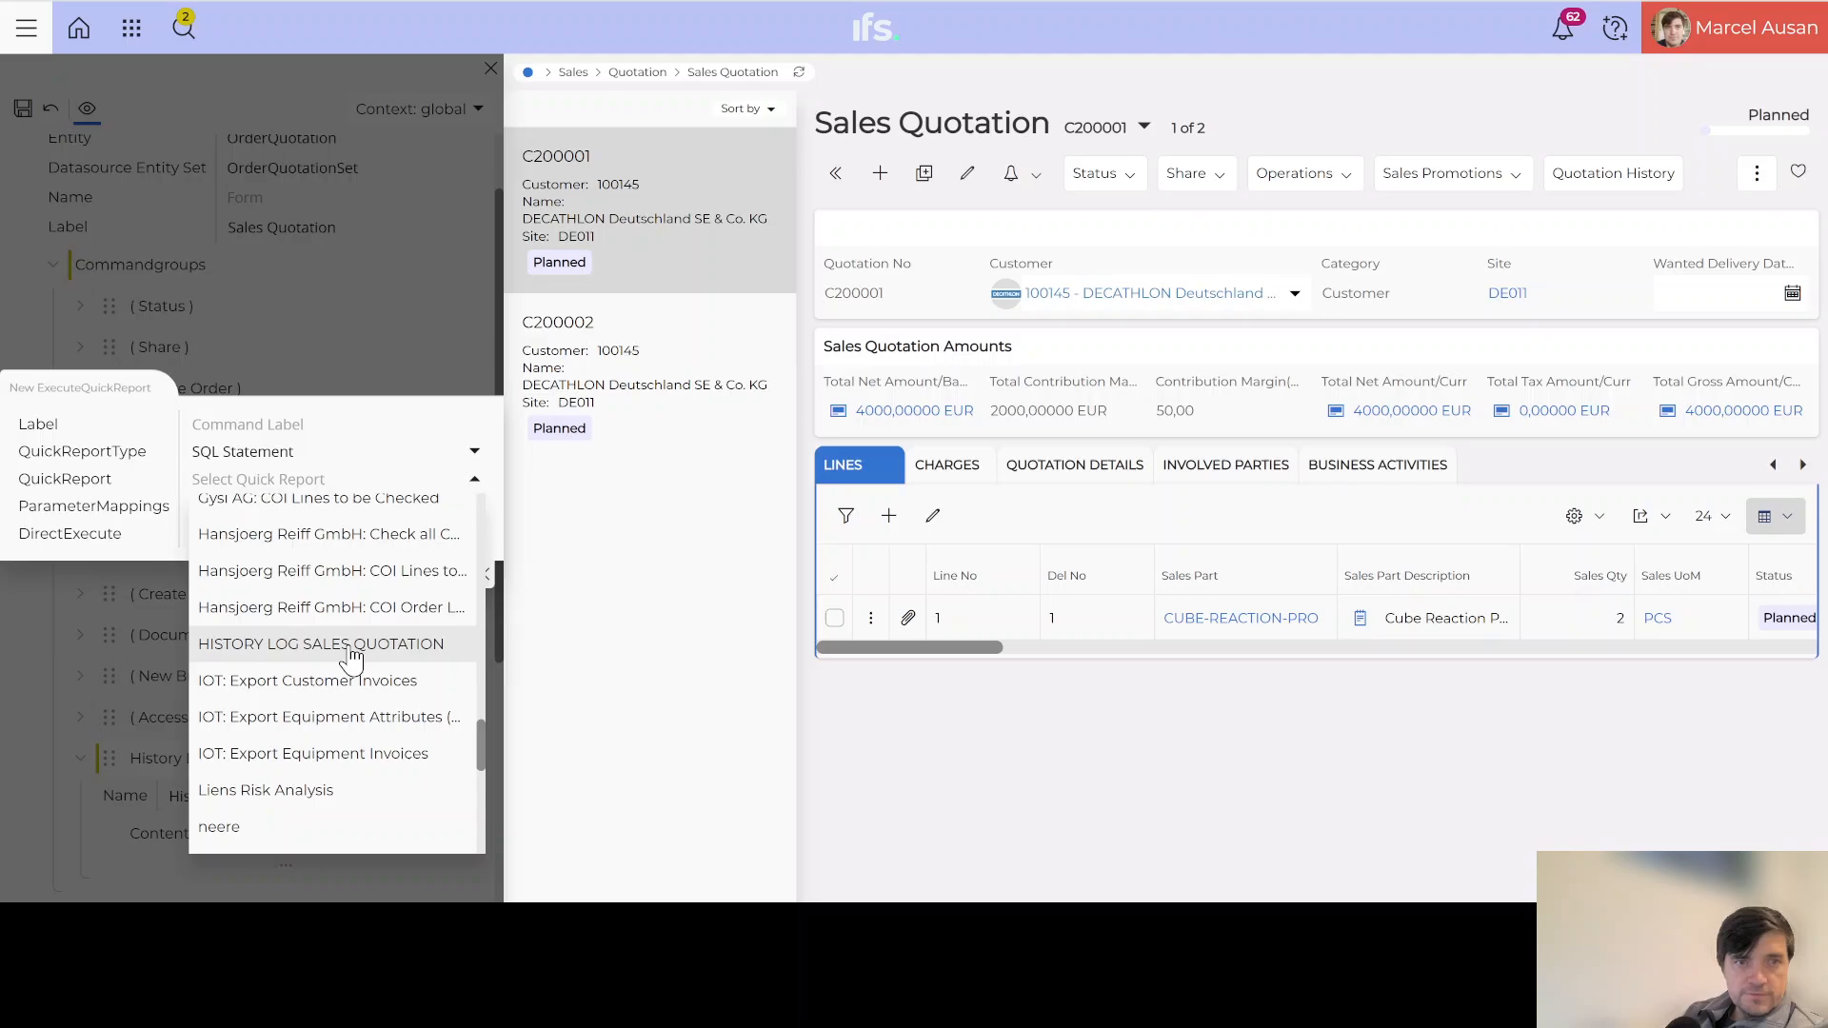
{"action": "left_click", "coordinate": [349, 644]}
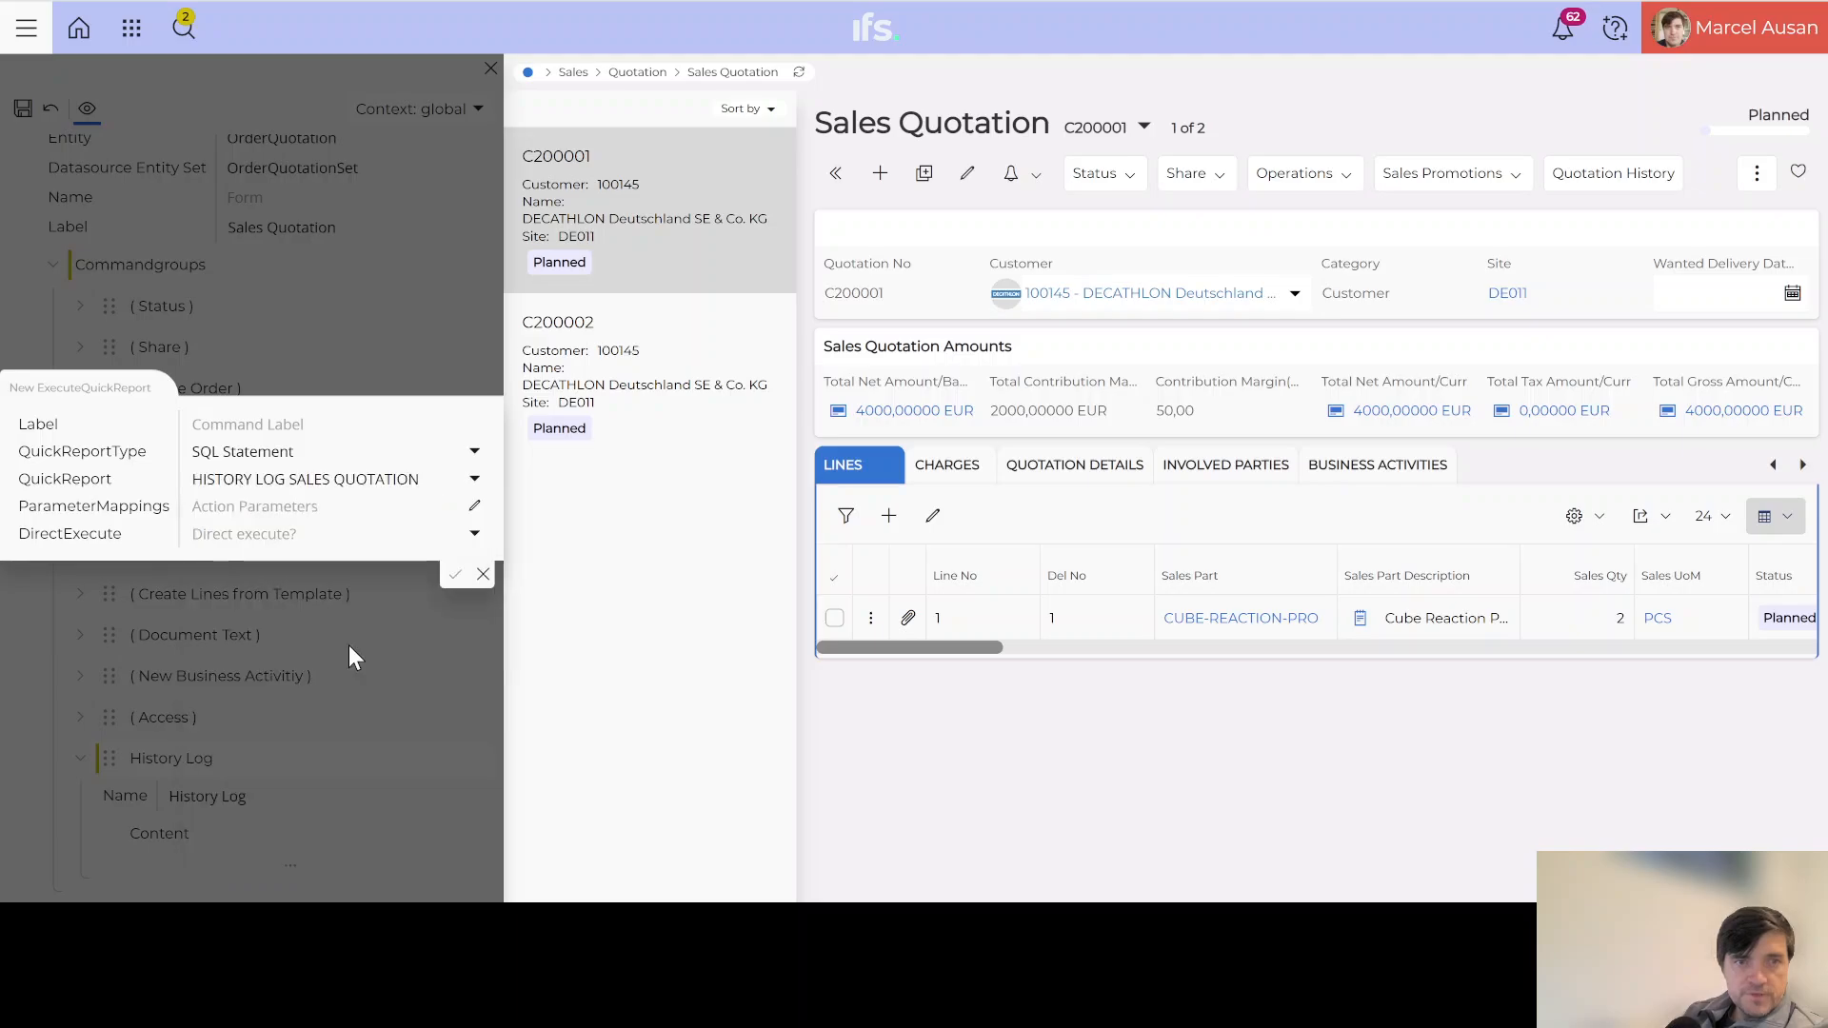
{"action": "left_click", "coordinate": [280, 429]}
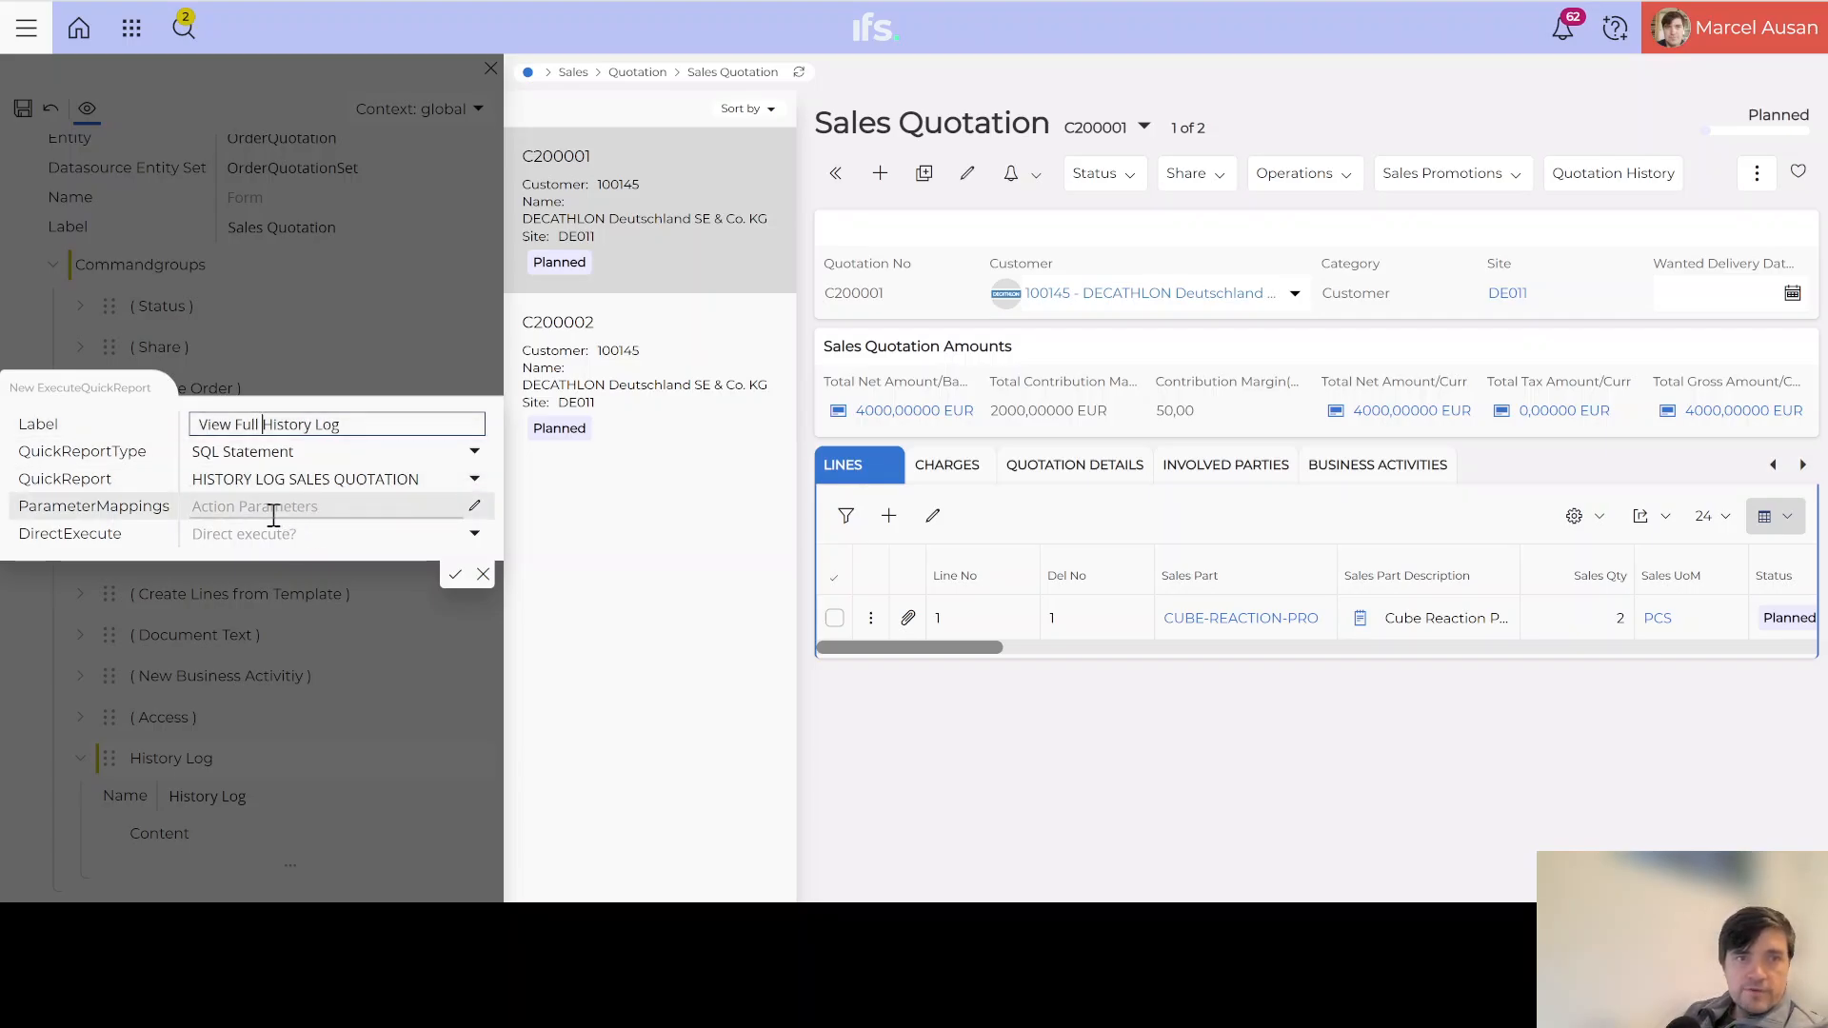
Step: Map the report parameter QUOTATION_NO to the current quotation's ${QuotationNo} value
{"action": "left_click", "coordinate": [476, 510]}
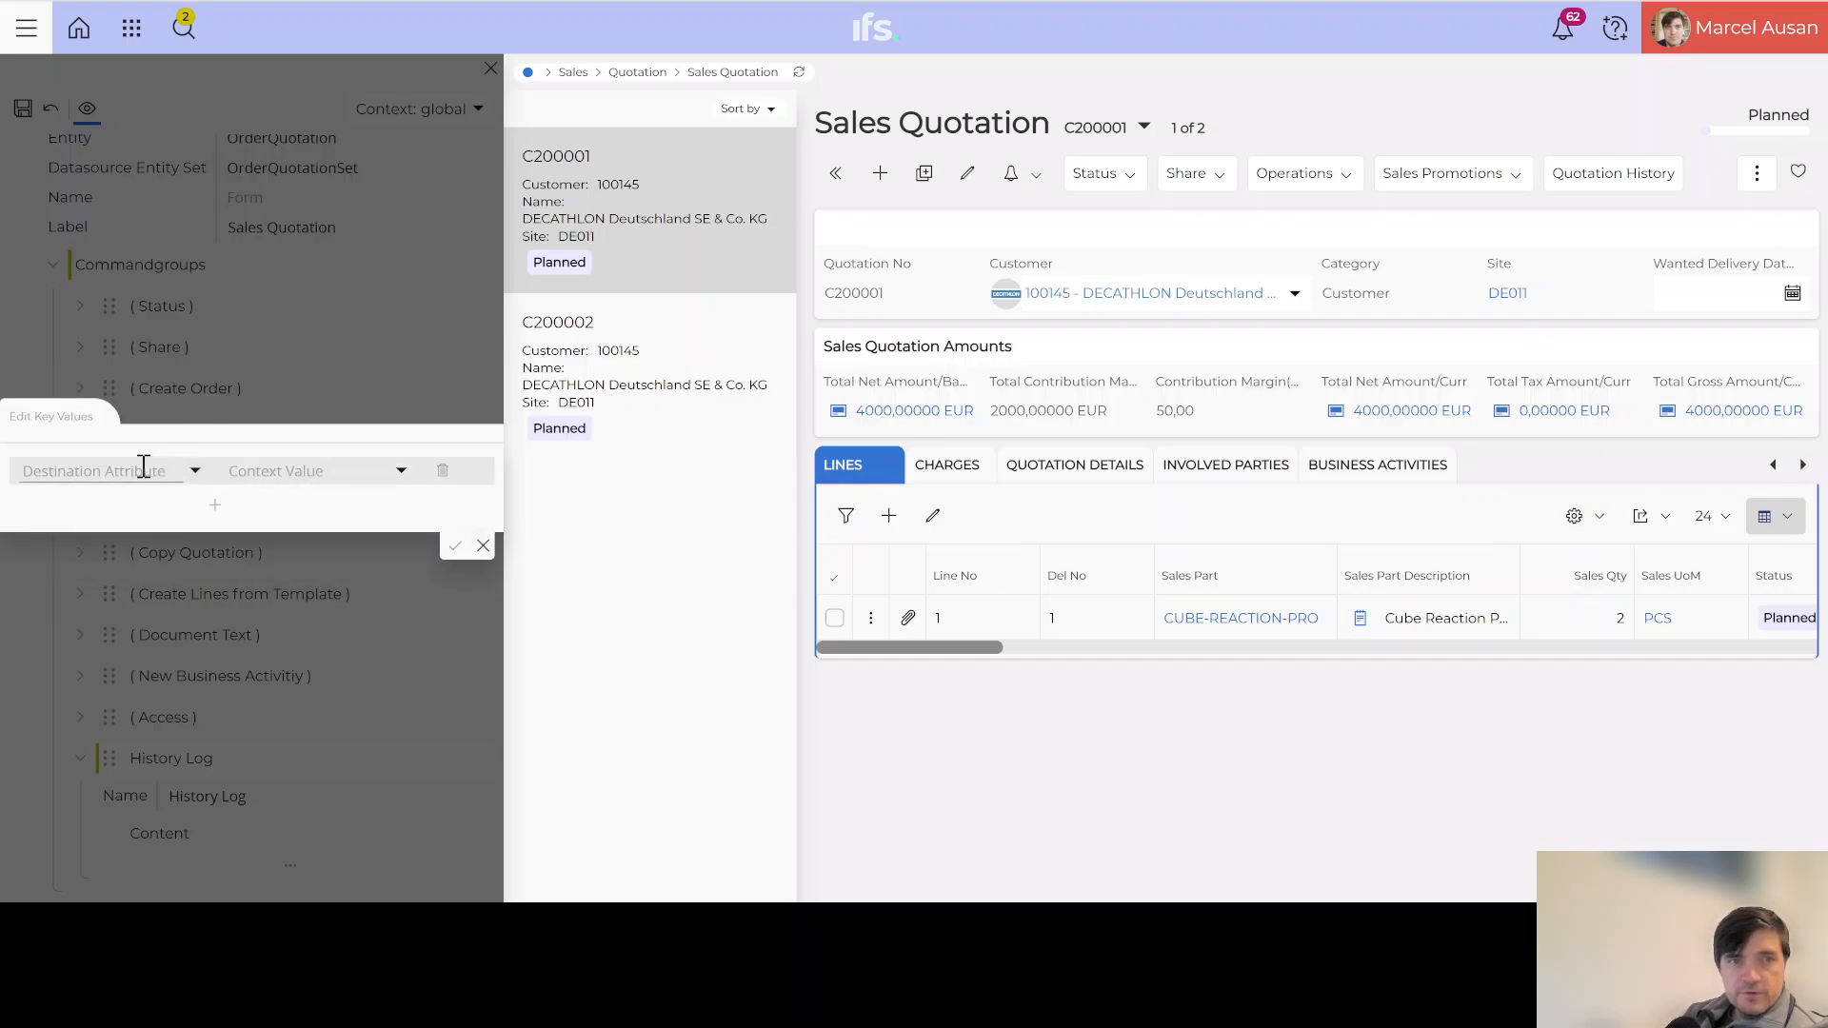
{"action": "left_click", "coordinate": [195, 476]}
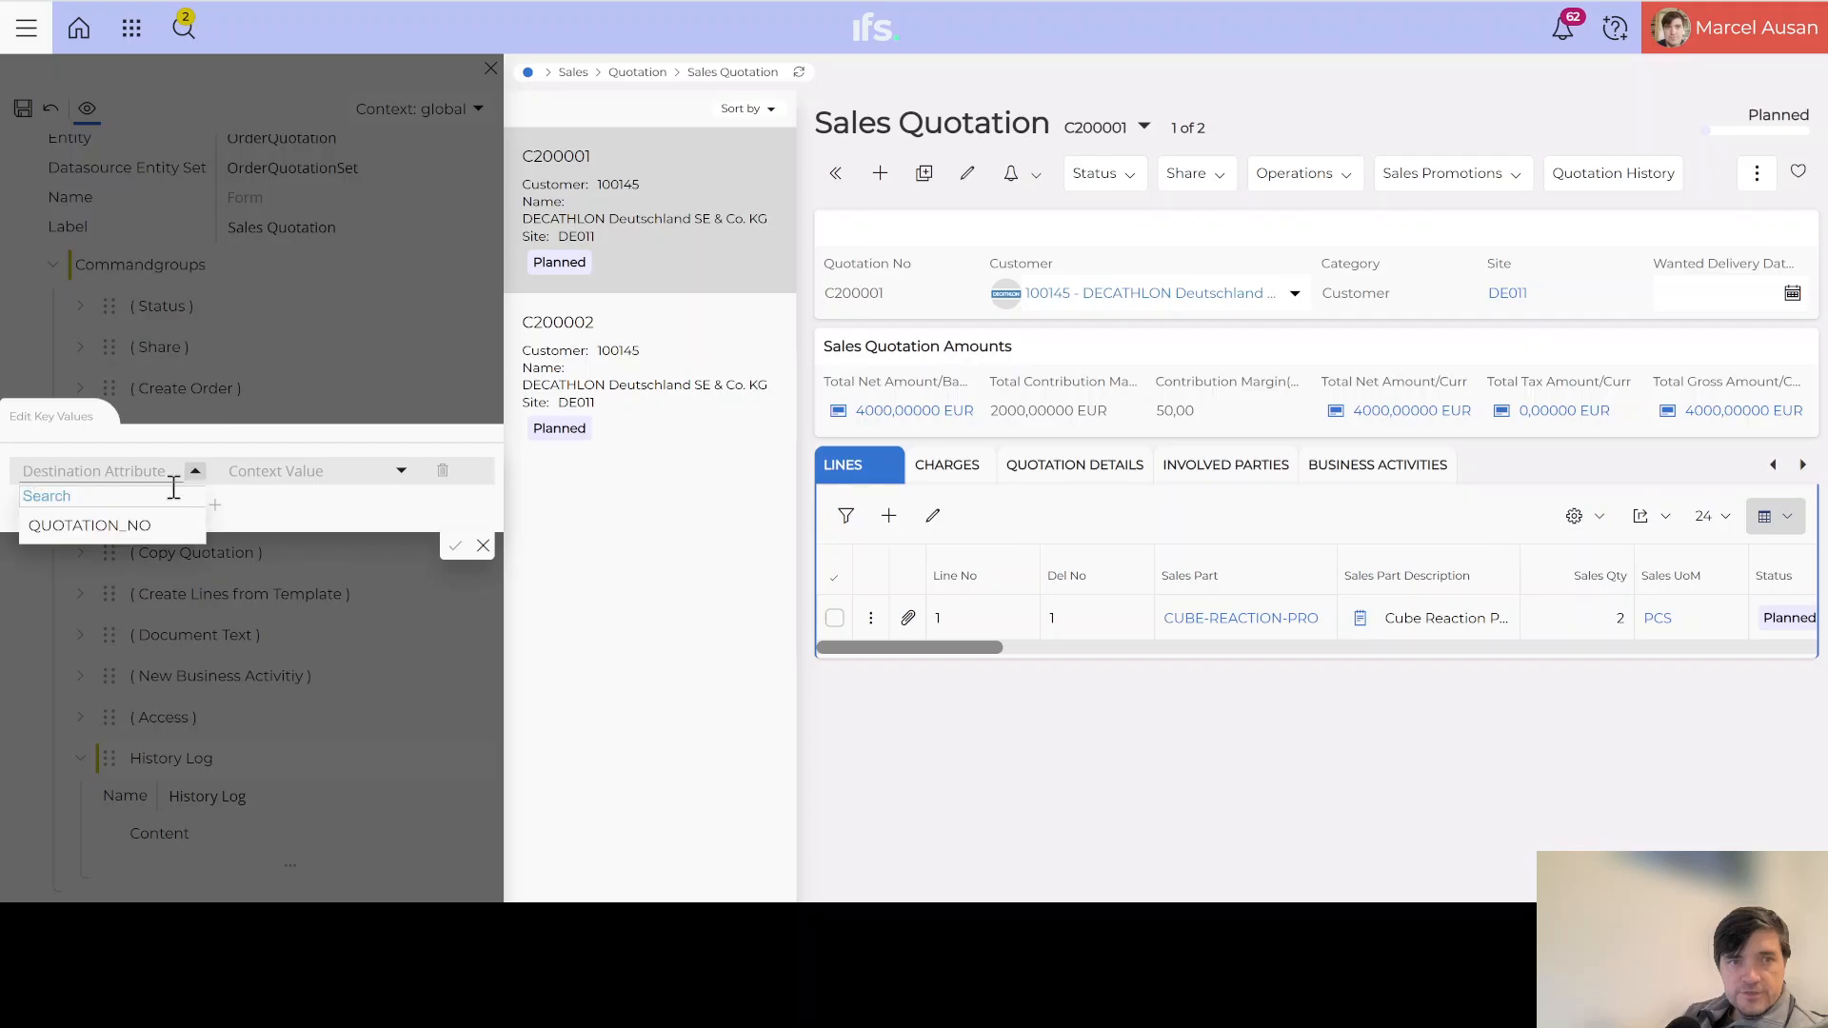
{"action": "left_click", "coordinate": [99, 529]}
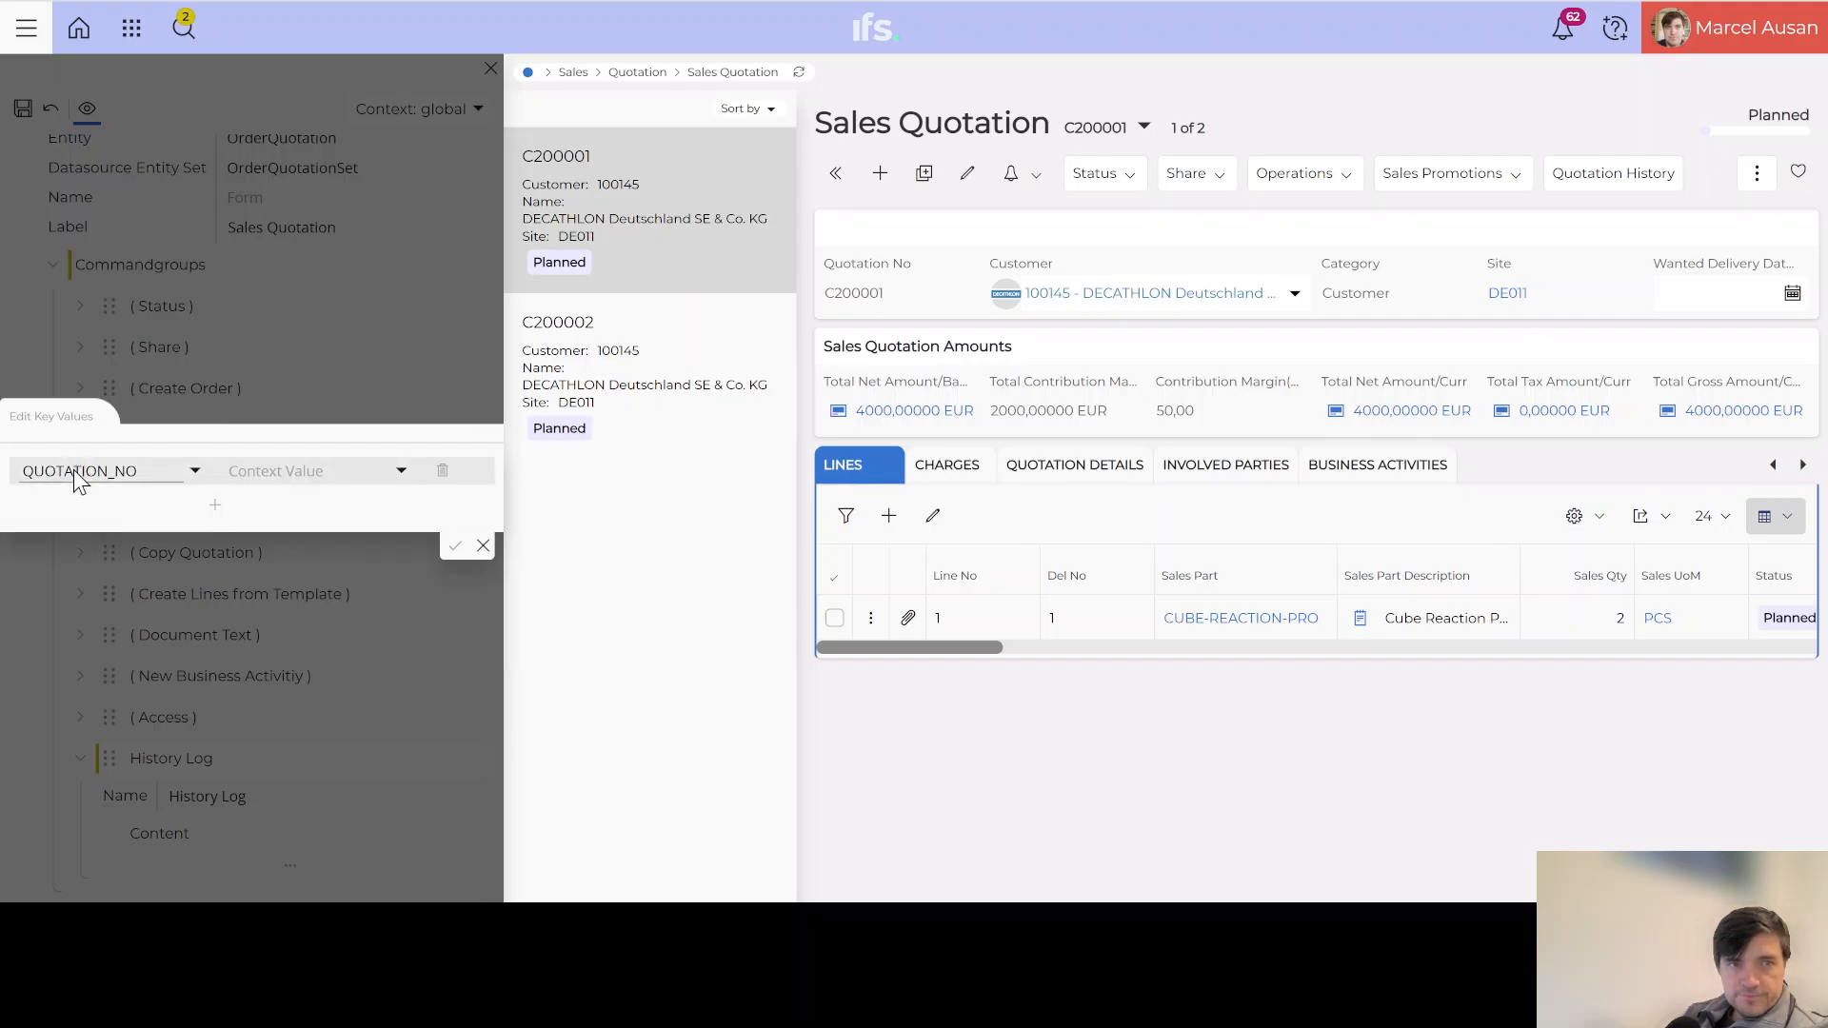
{"action": "left_click", "coordinate": [401, 472]}
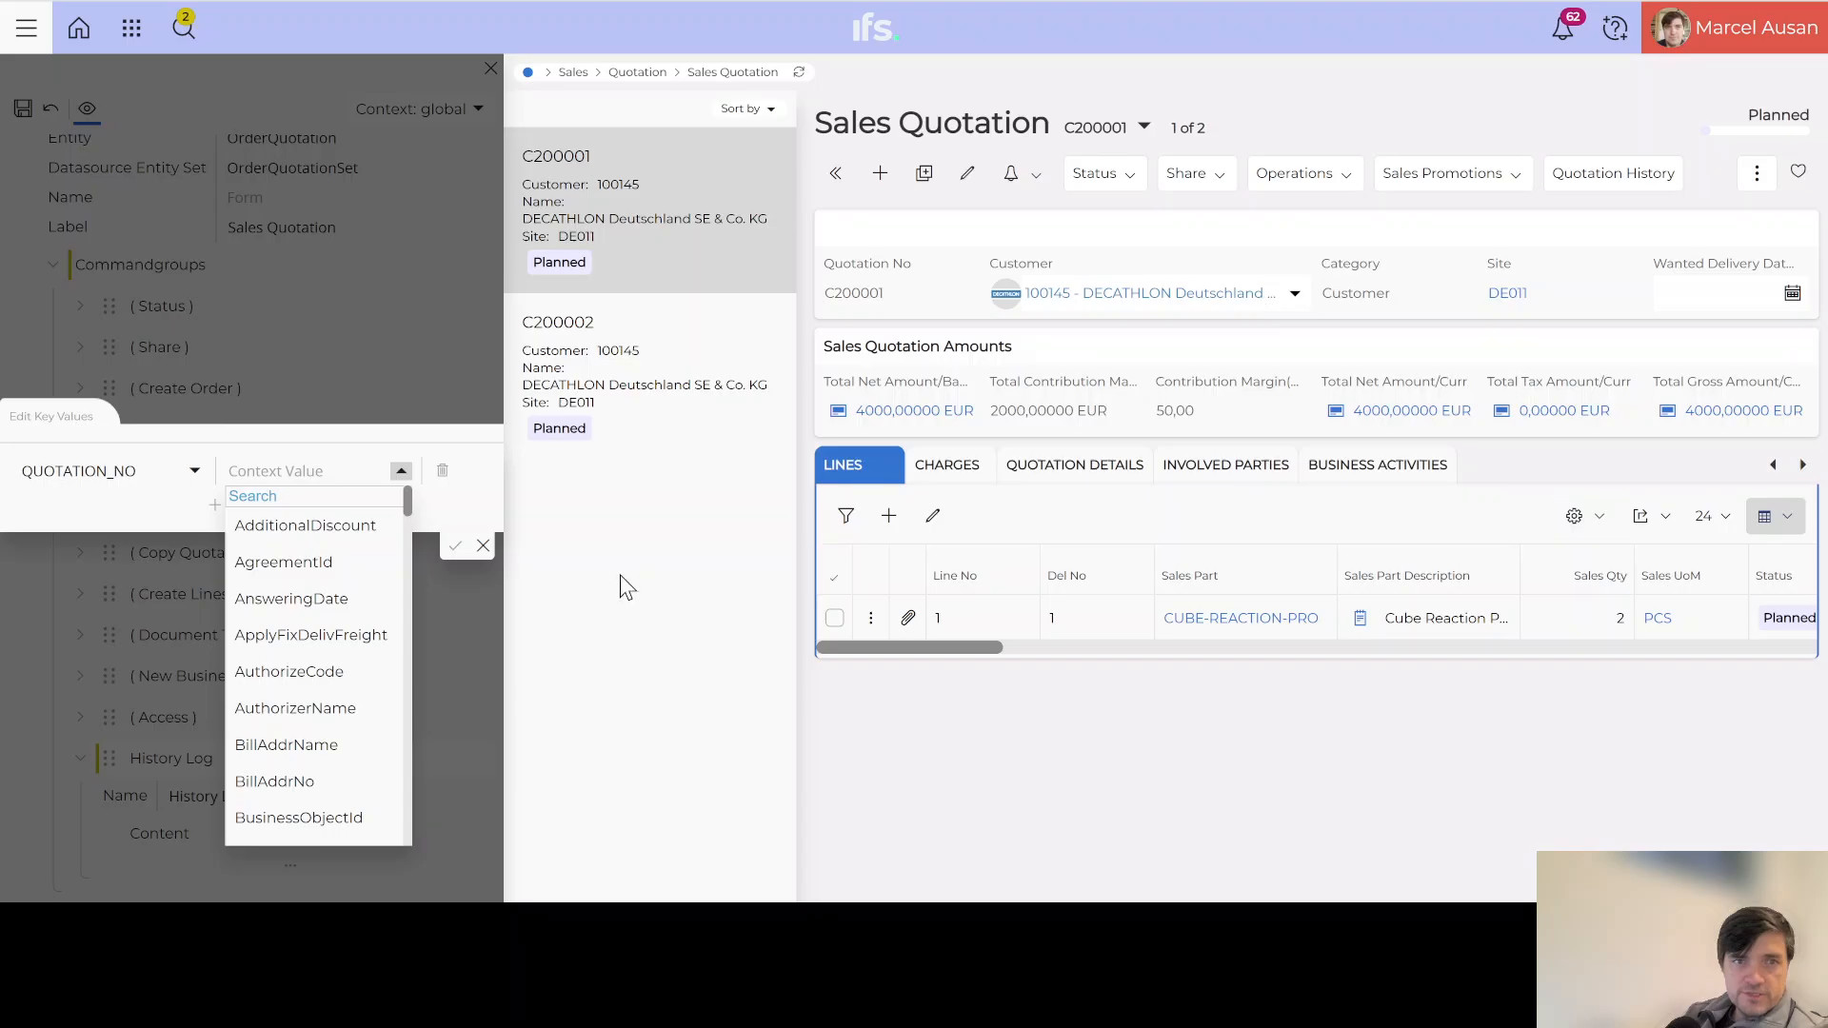
{"action": "left_click", "coordinate": [288, 496]}
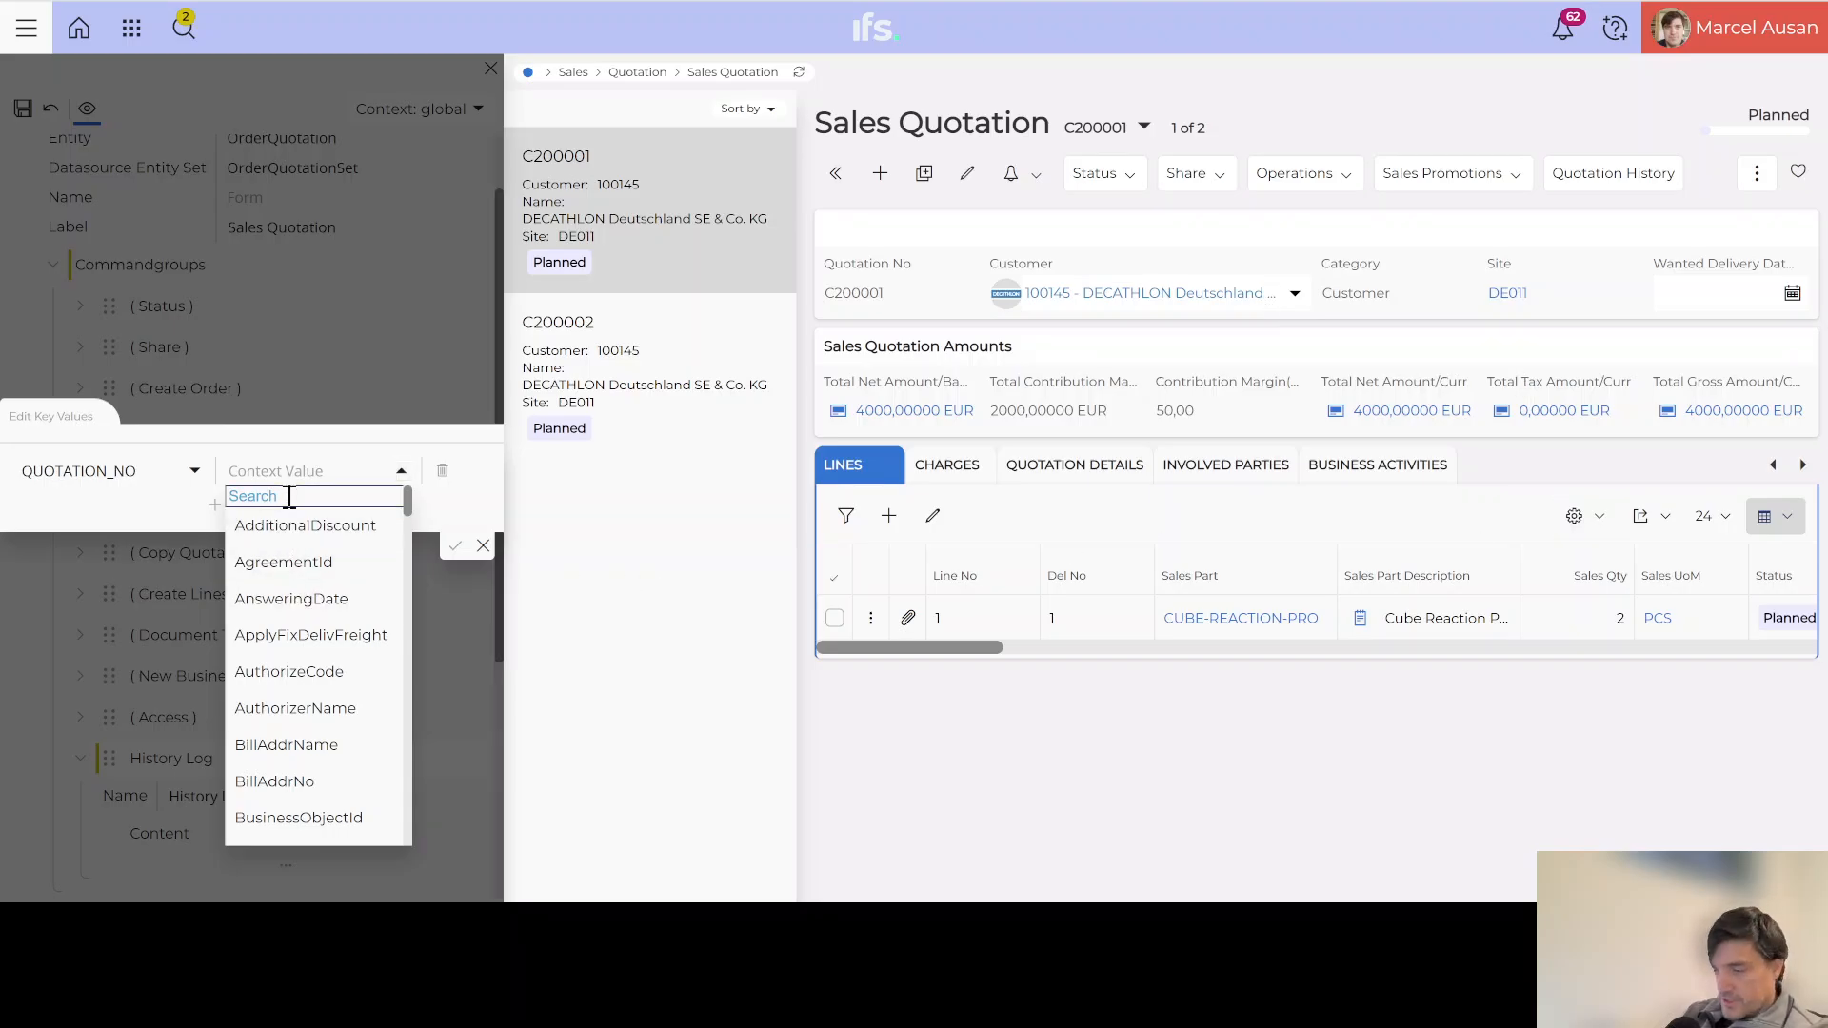
{"action": "type", "text": "Quo"}
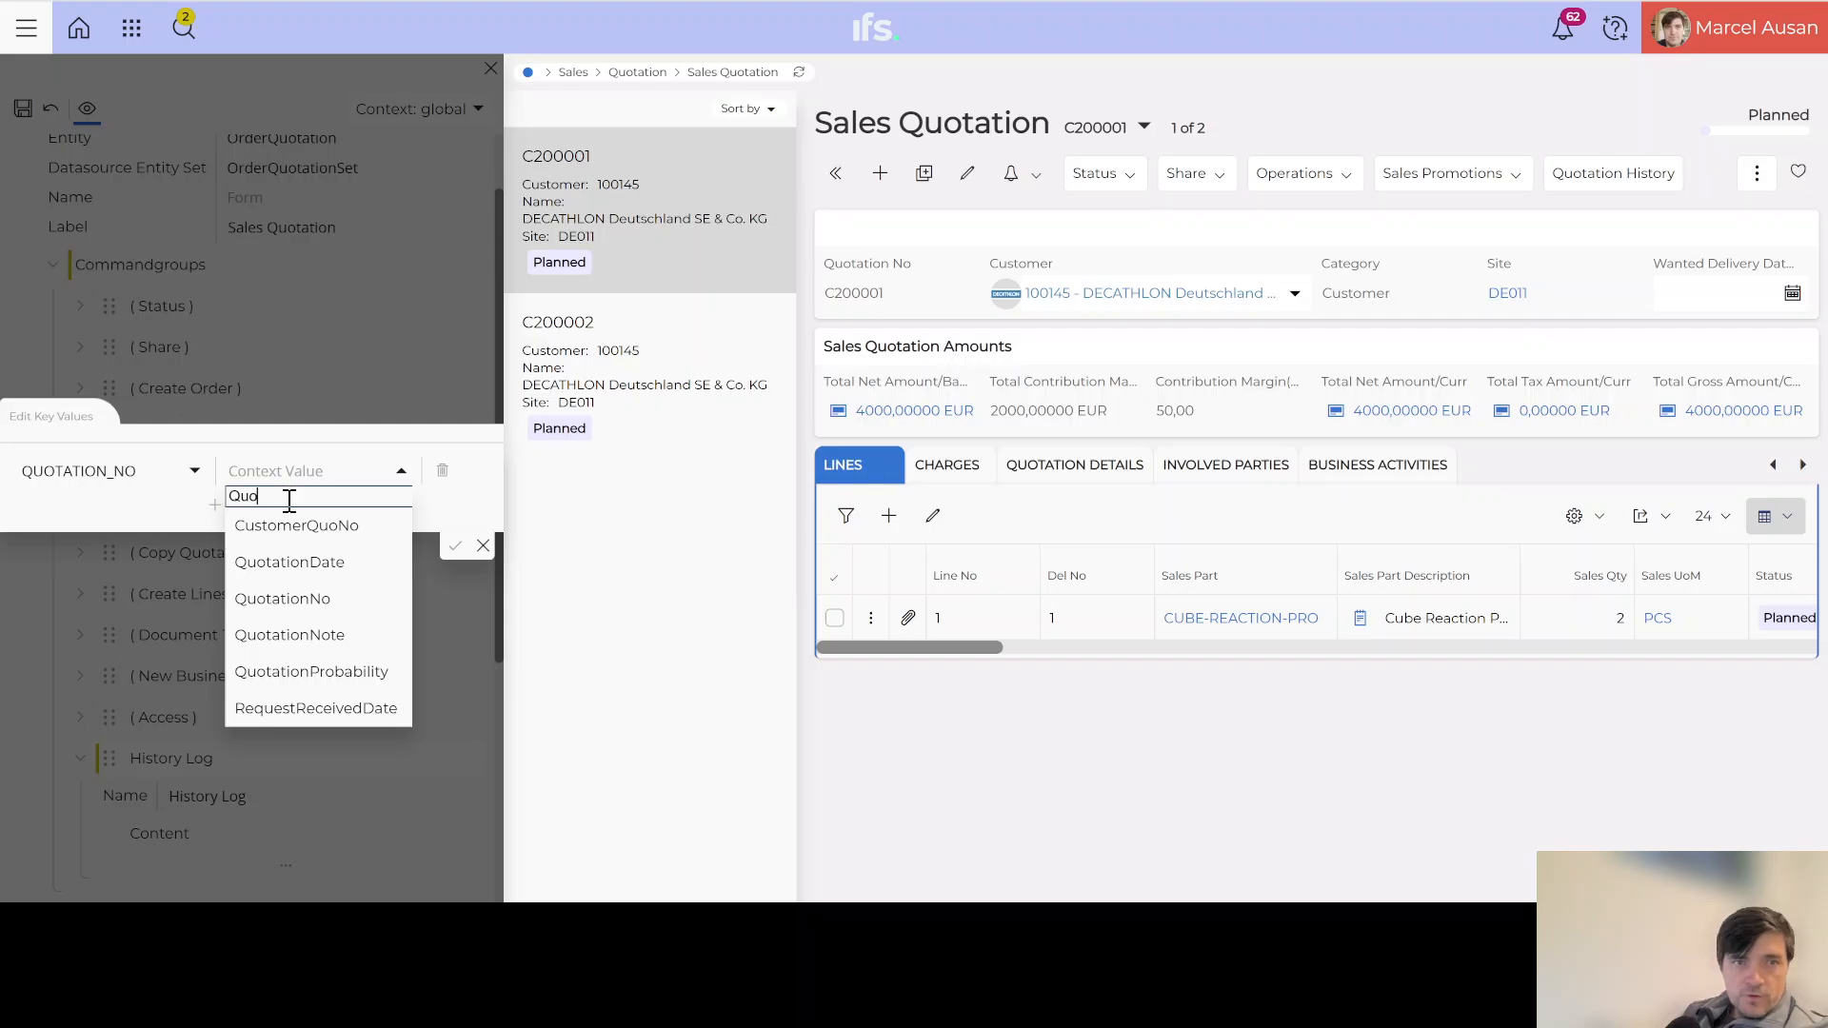
{"action": "left_click", "coordinate": [305, 596]}
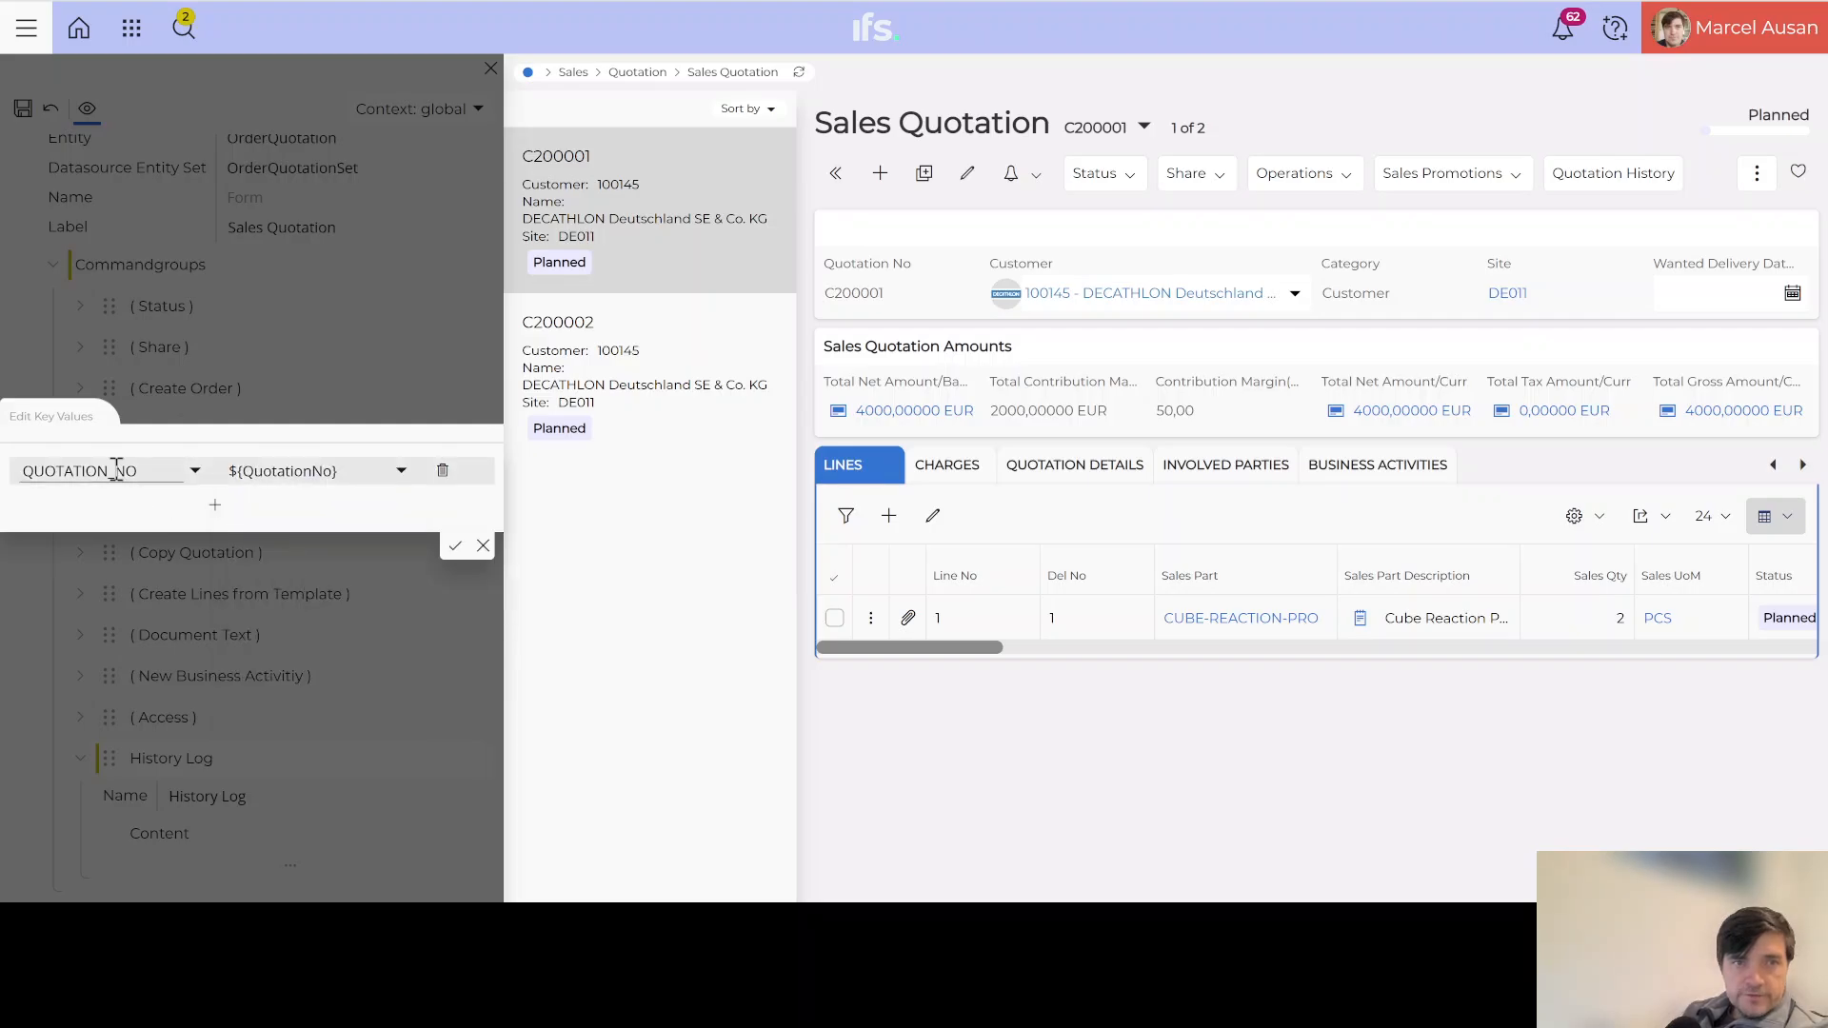
{"action": "left_click", "coordinate": [453, 547]}
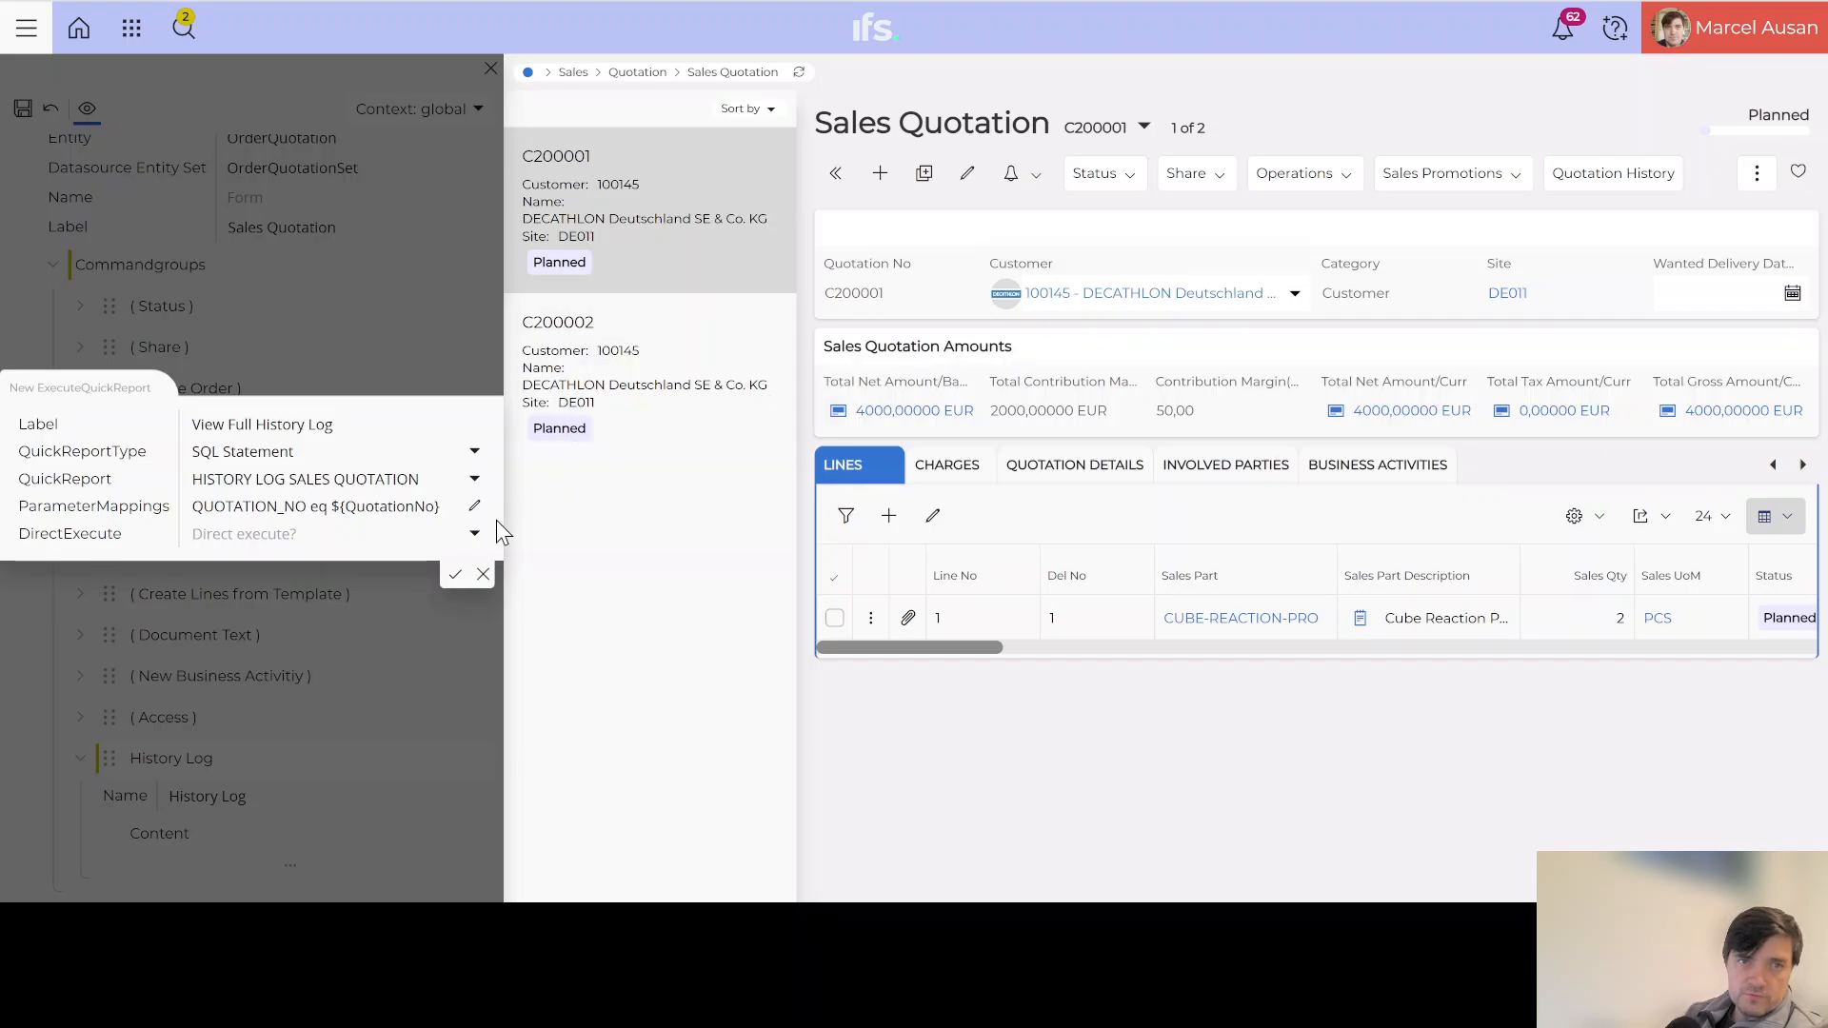
Step: Set the new command's DirectExecute to true so the report runs directly, and confirm
{"action": "left_click", "coordinate": [474, 533]}
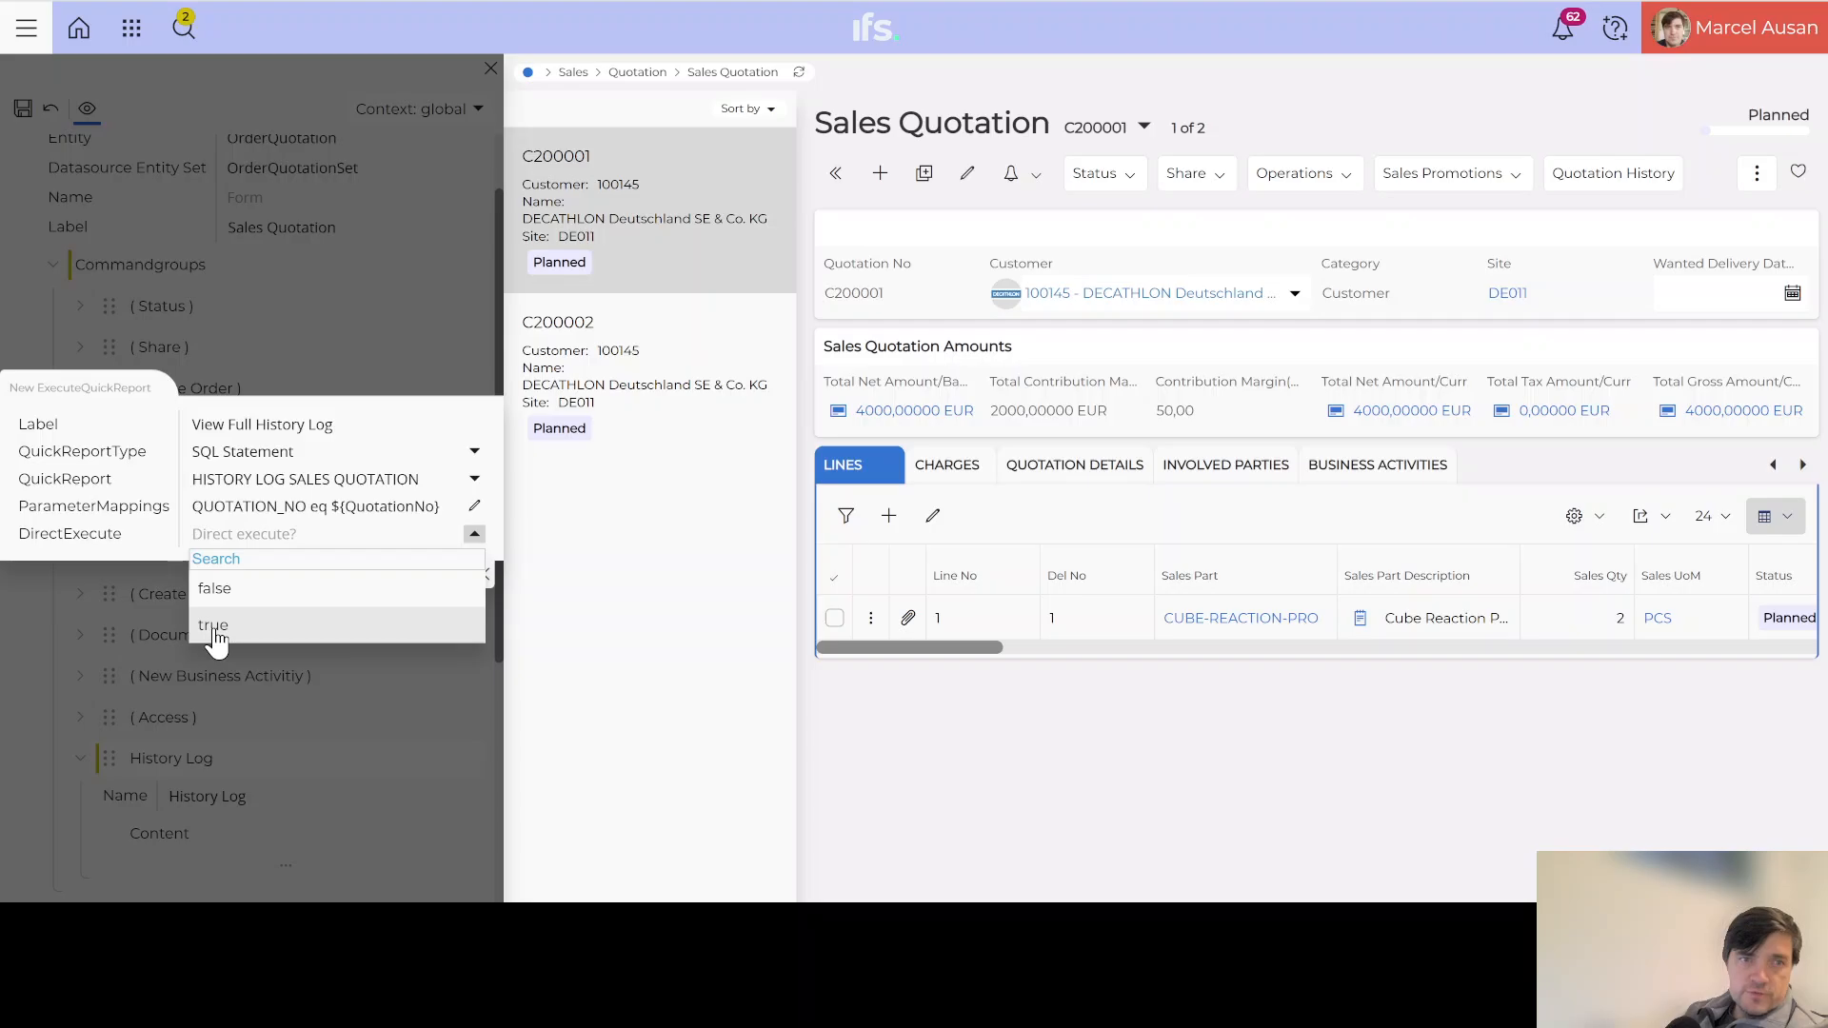
{"action": "left_click", "coordinate": [214, 626]}
{"action": "left_click", "coordinate": [451, 579]}
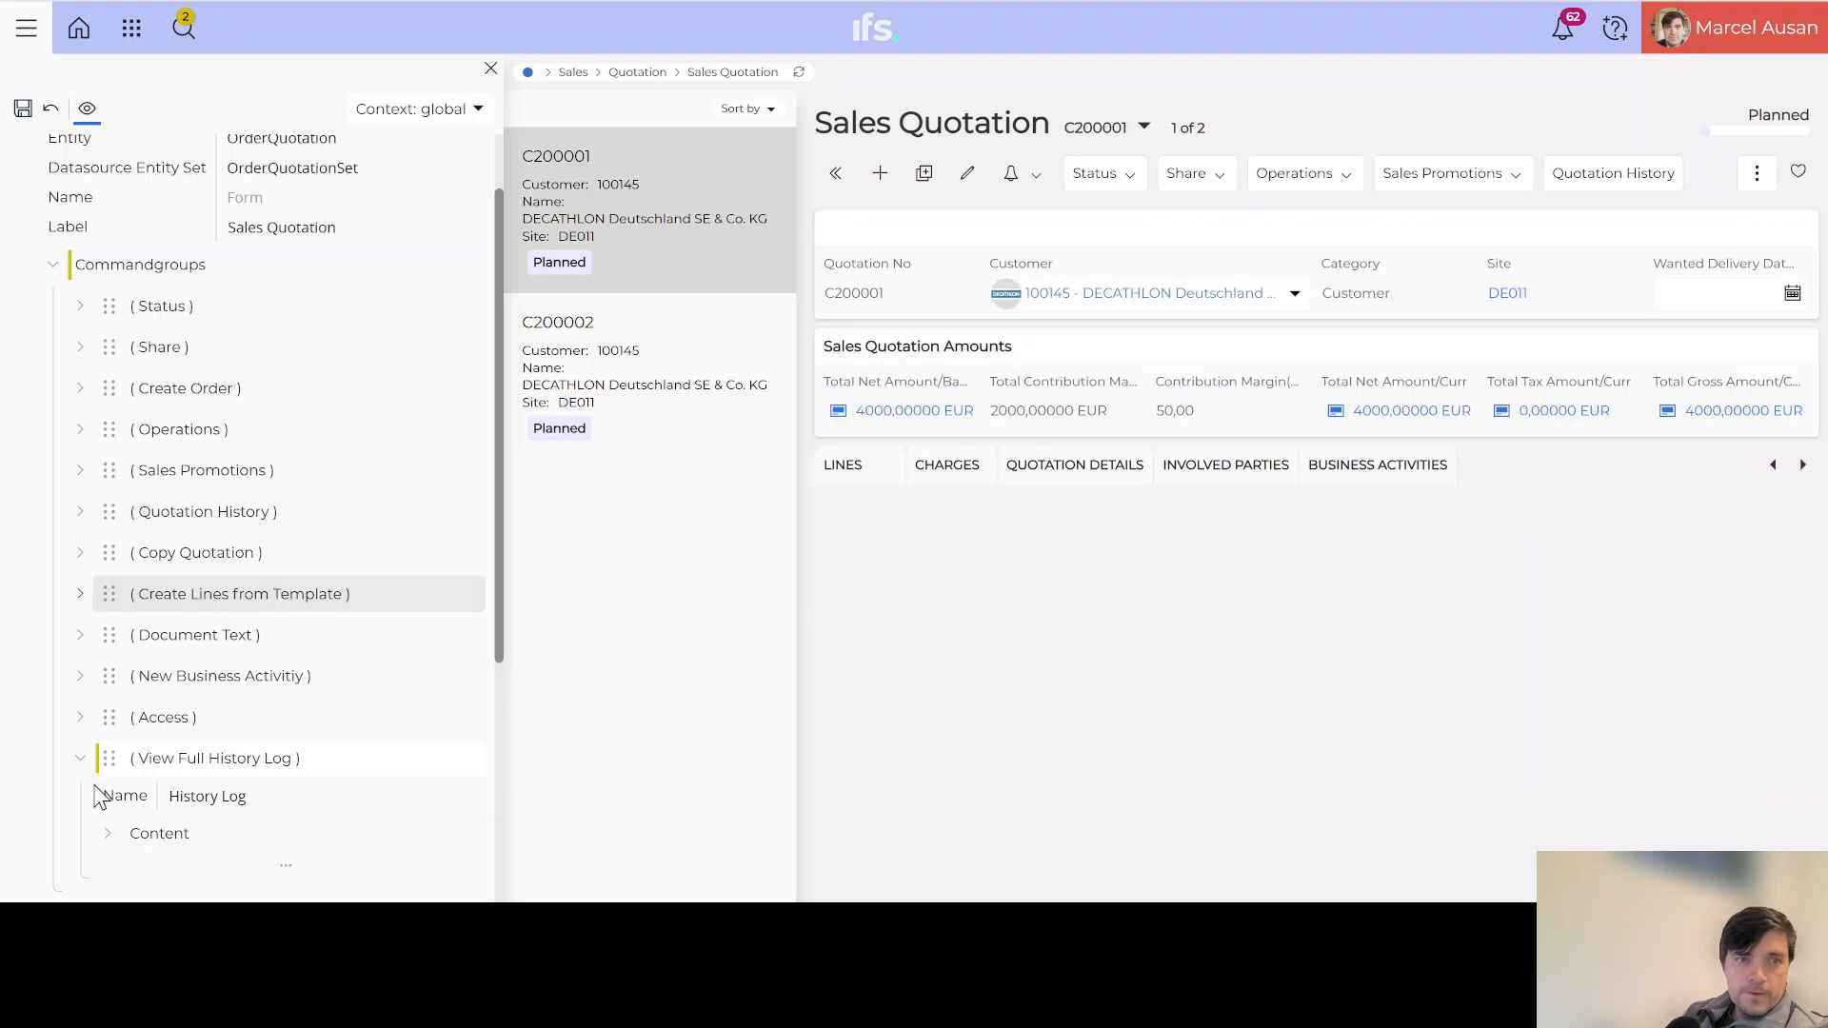
Step: Move View Full History Log to the top of Commandgroups, then save and publish the page design
{"action": "left_click_drag", "start_coordinate": [109, 758], "coordinate": [129, 403]}
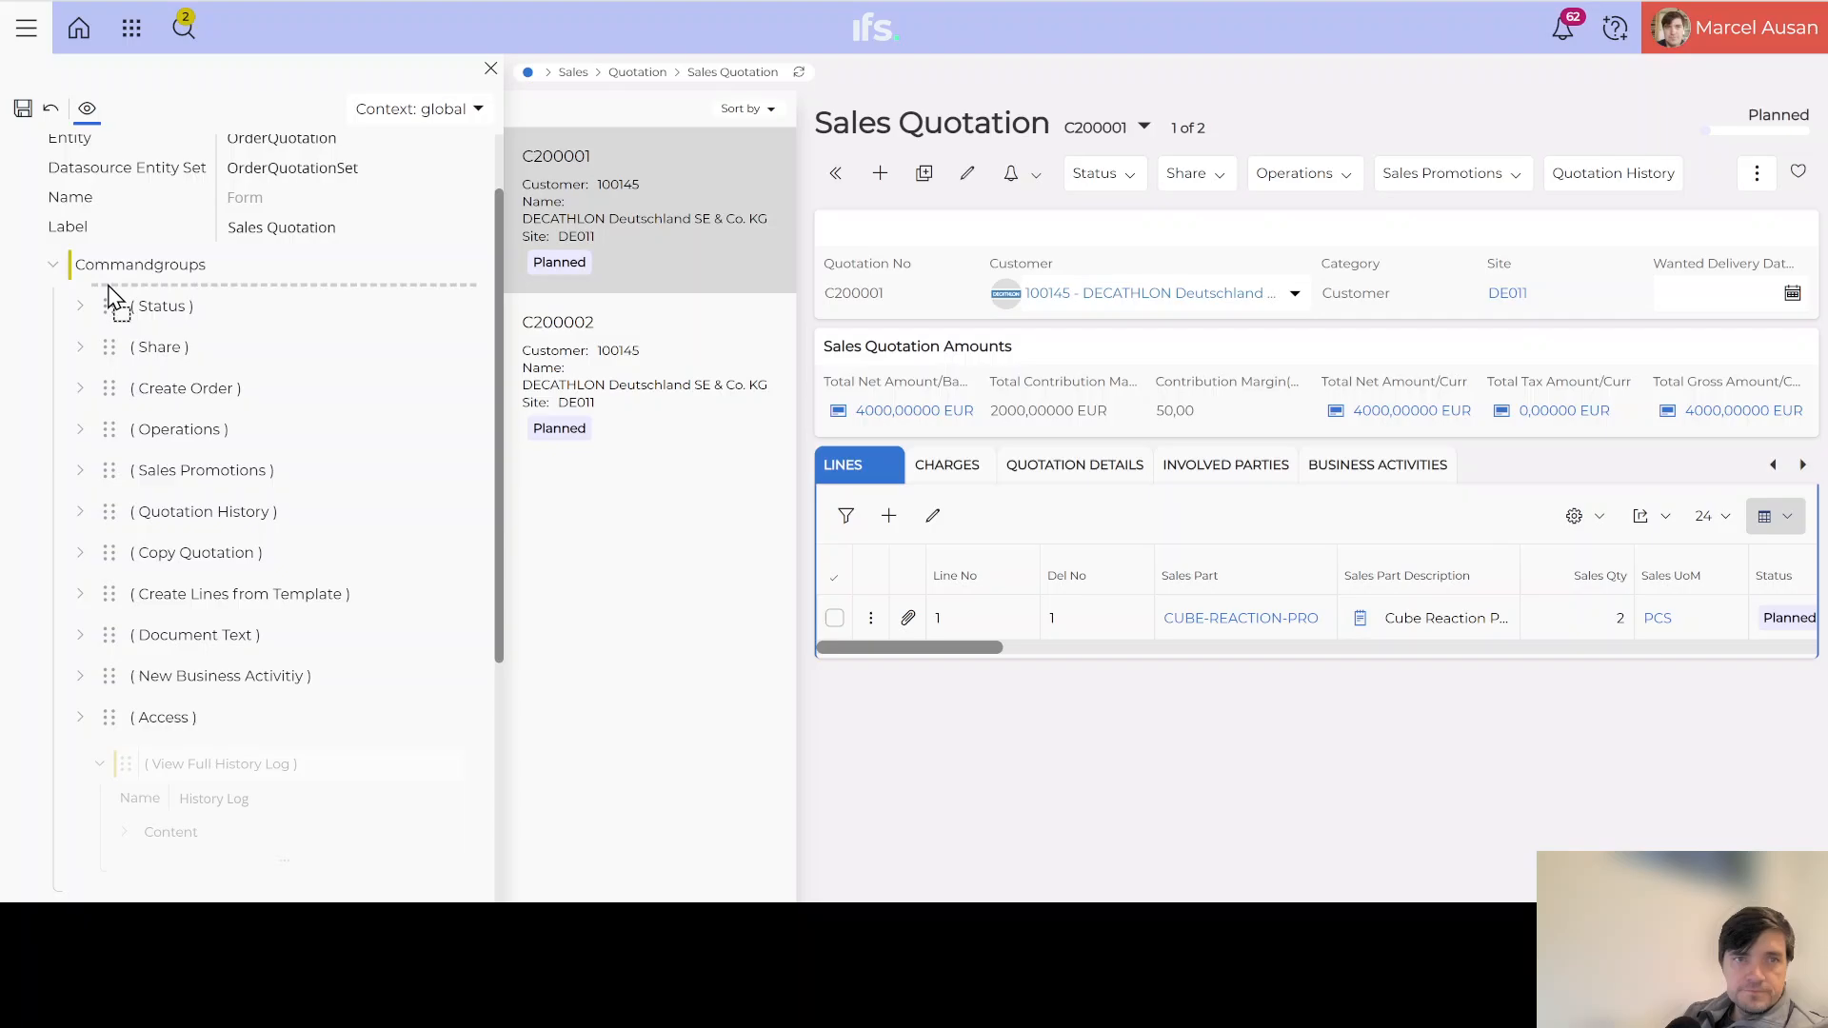
{"action": "left_click_drag", "start_coordinate": [107, 296], "coordinate": [112, 303]}
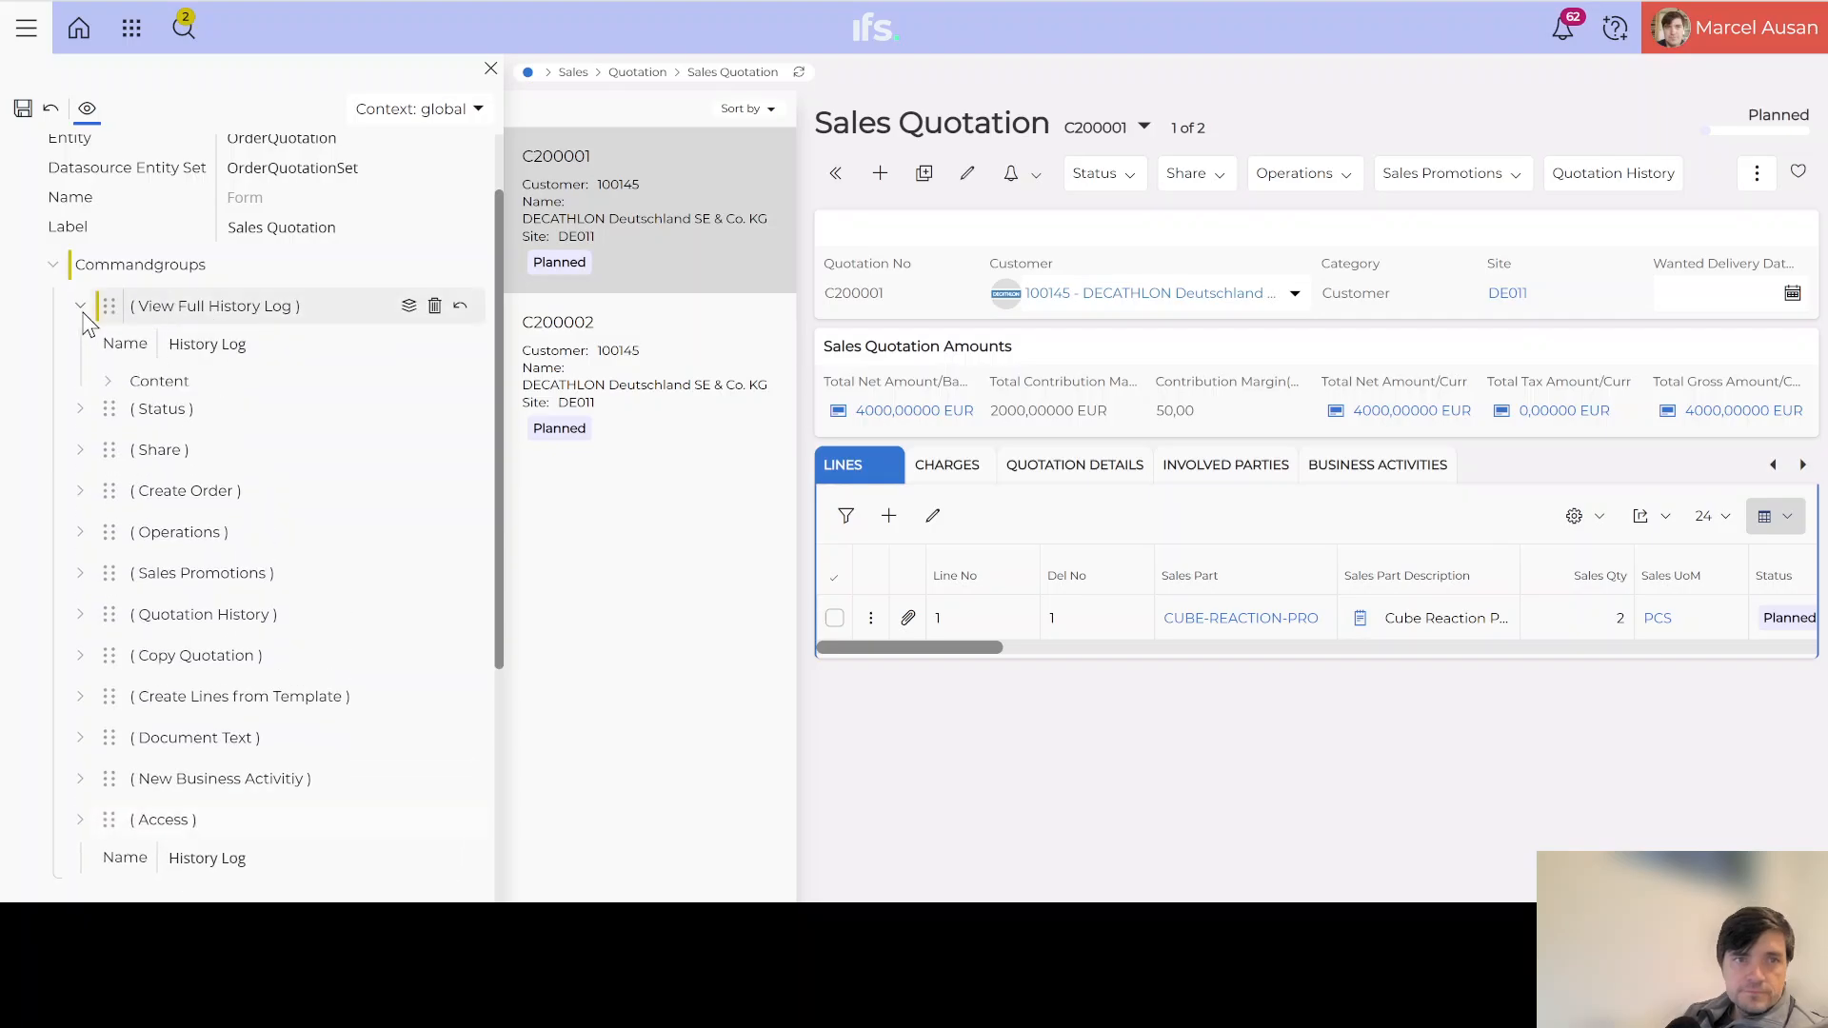
{"action": "left_click", "coordinate": [25, 111]}
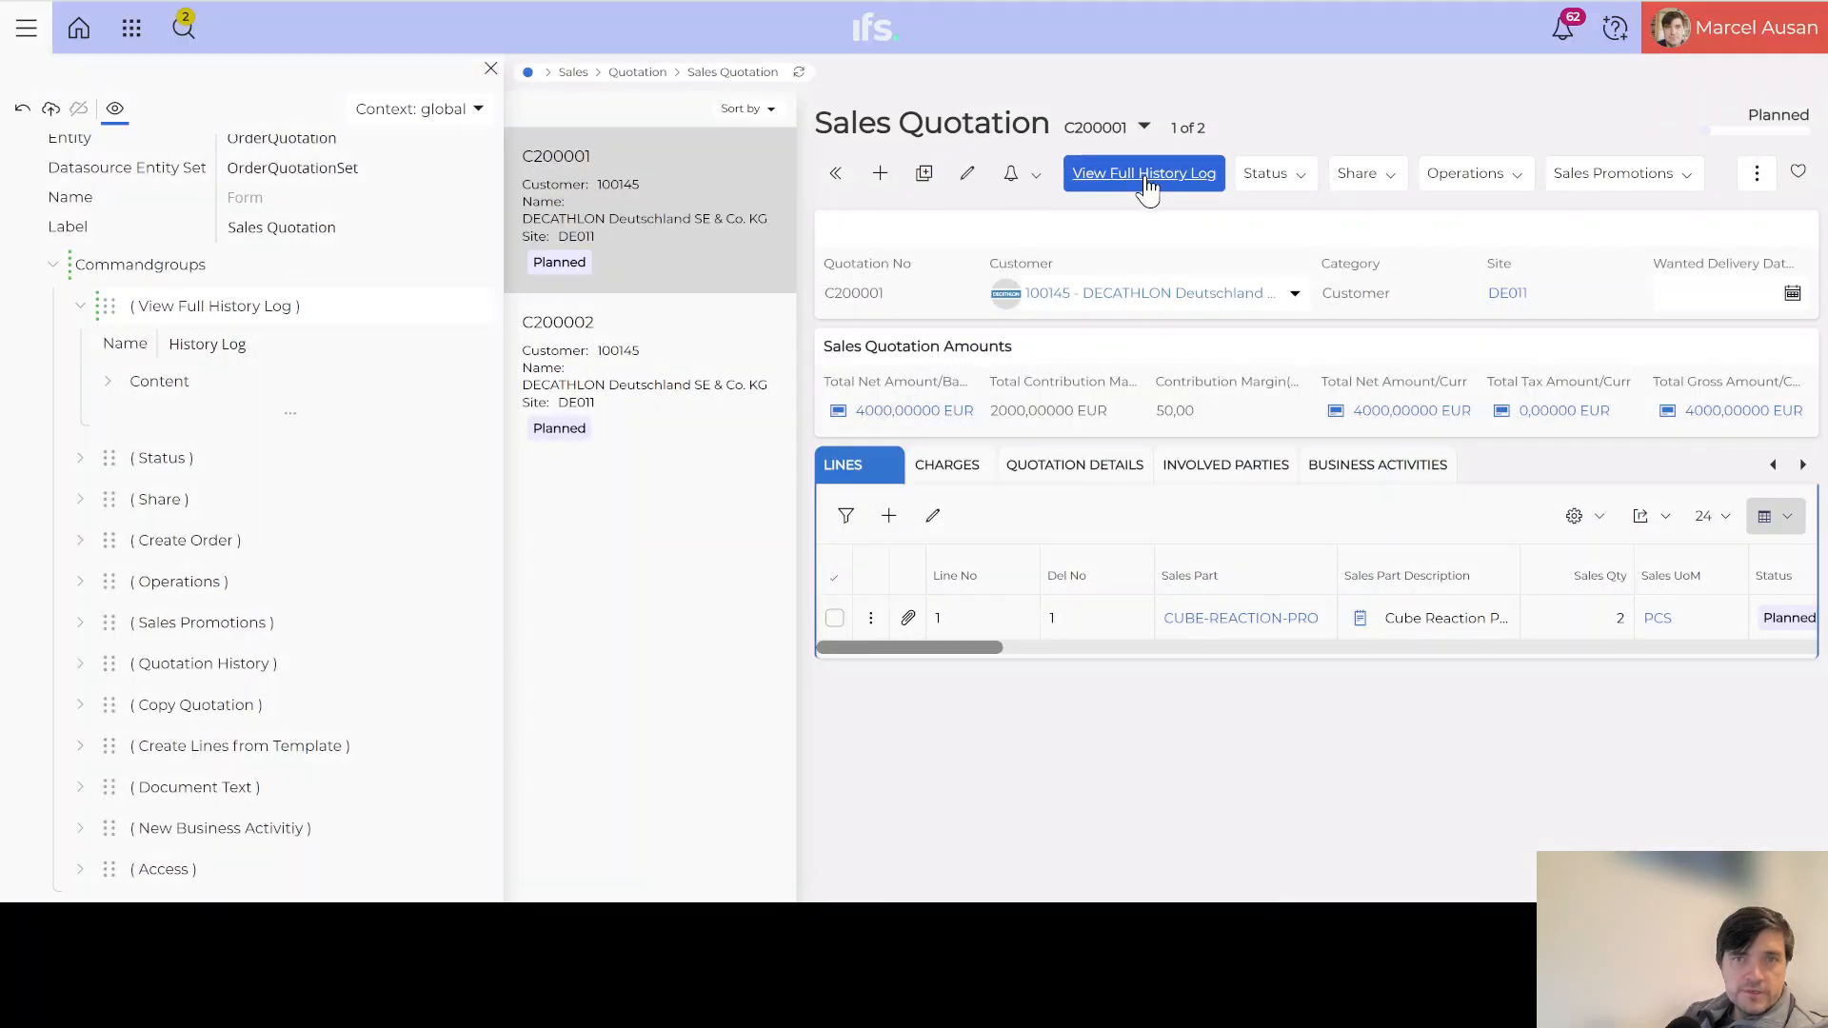
{"action": "left_click", "coordinate": [49, 110]}
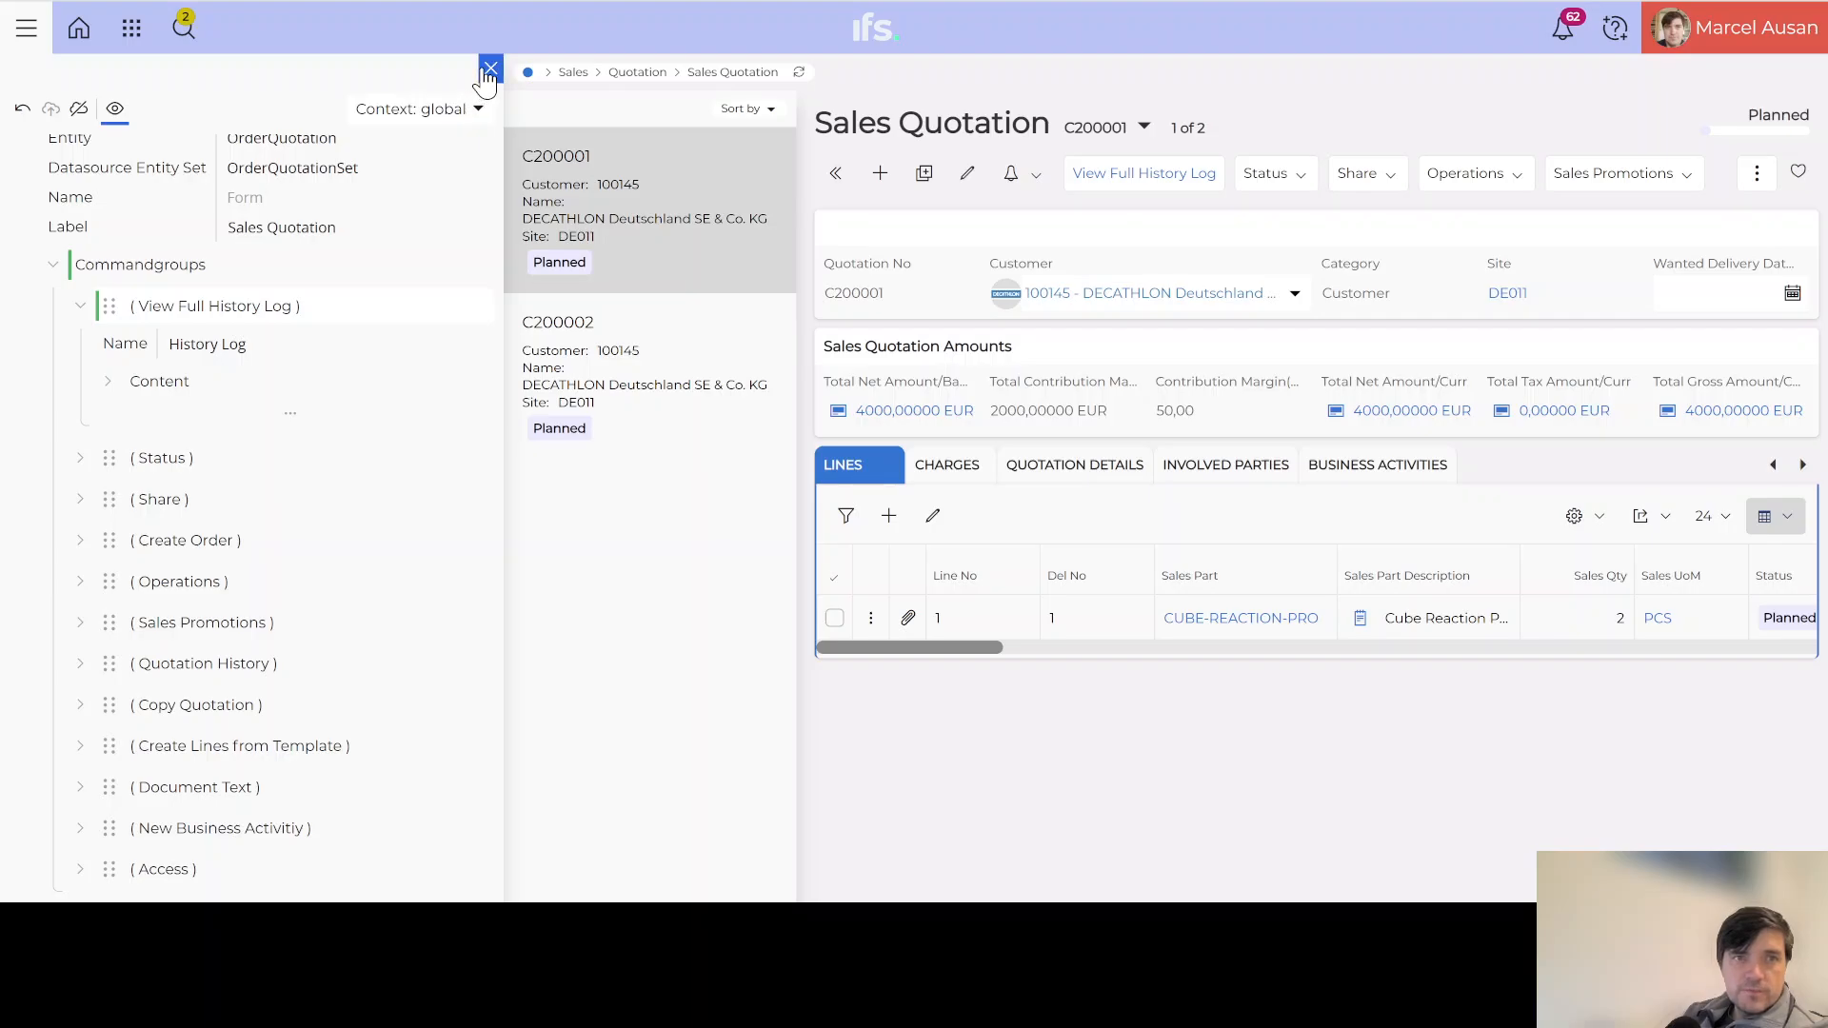
Step: Close the page designer and show the Quotation Details of quotation C200002
{"action": "left_click", "coordinate": [488, 71]}
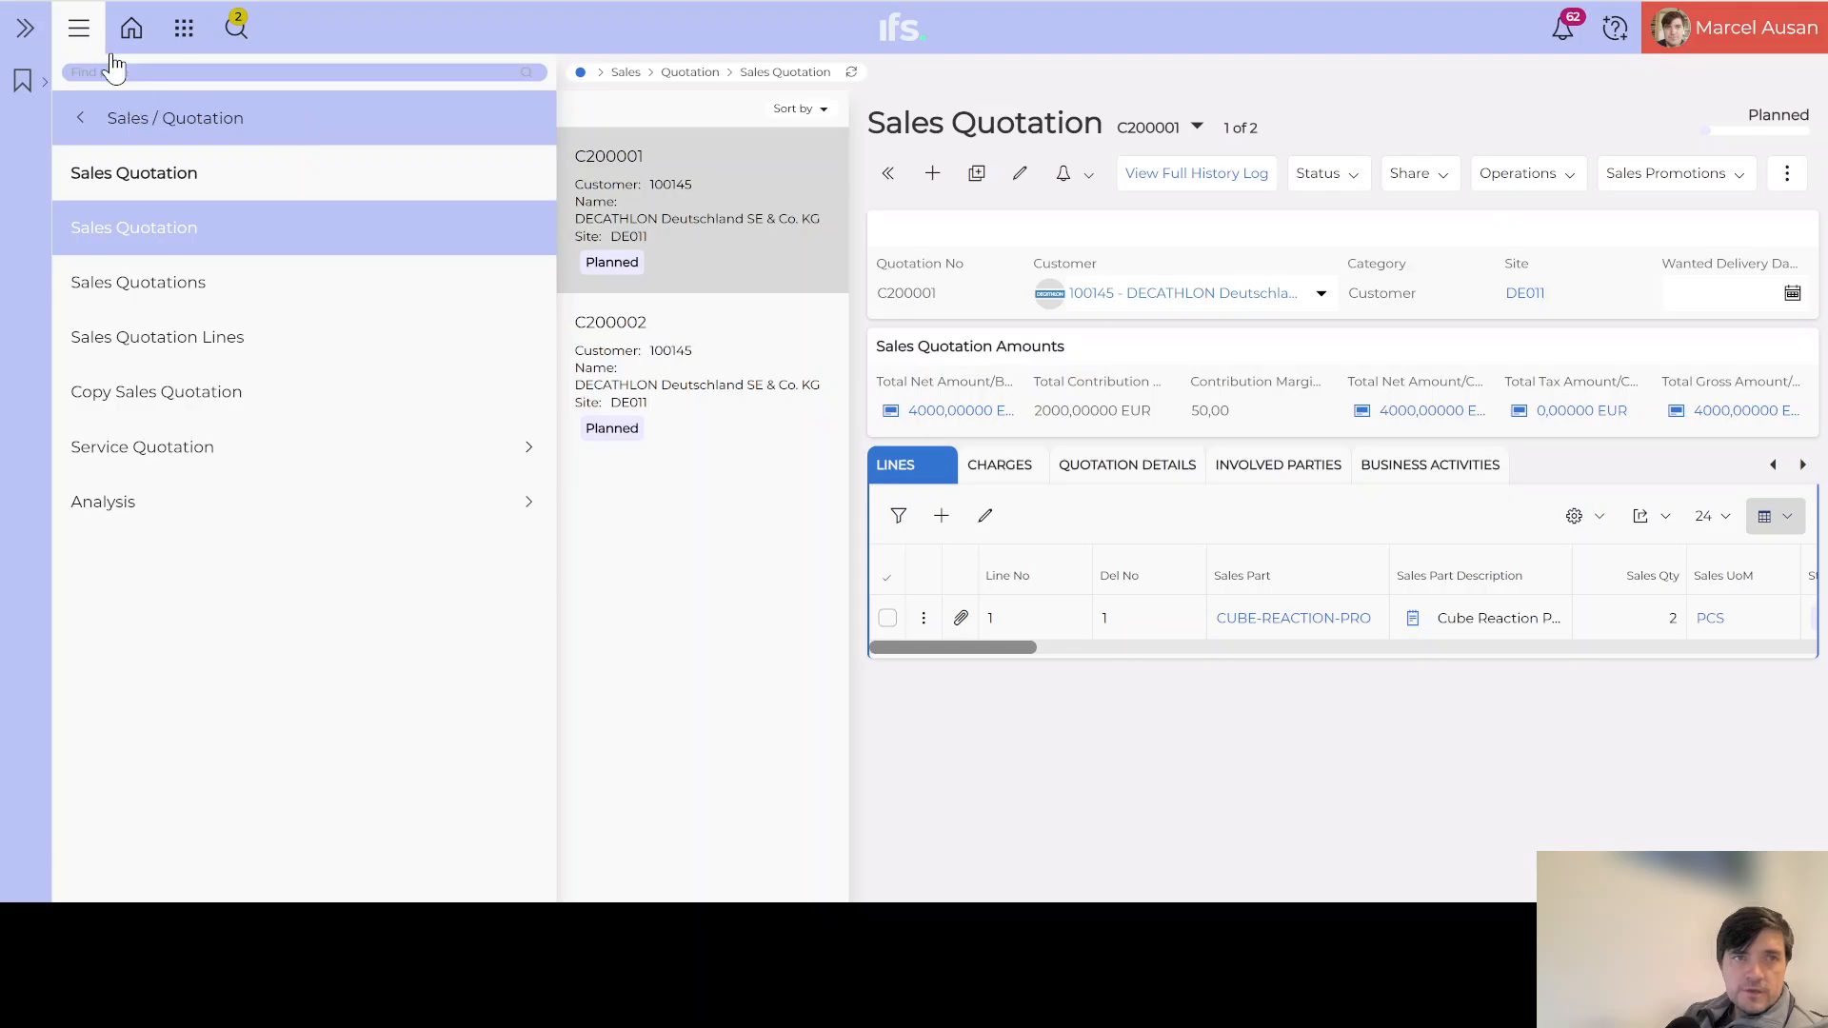
{"action": "left_click", "coordinate": [78, 28]}
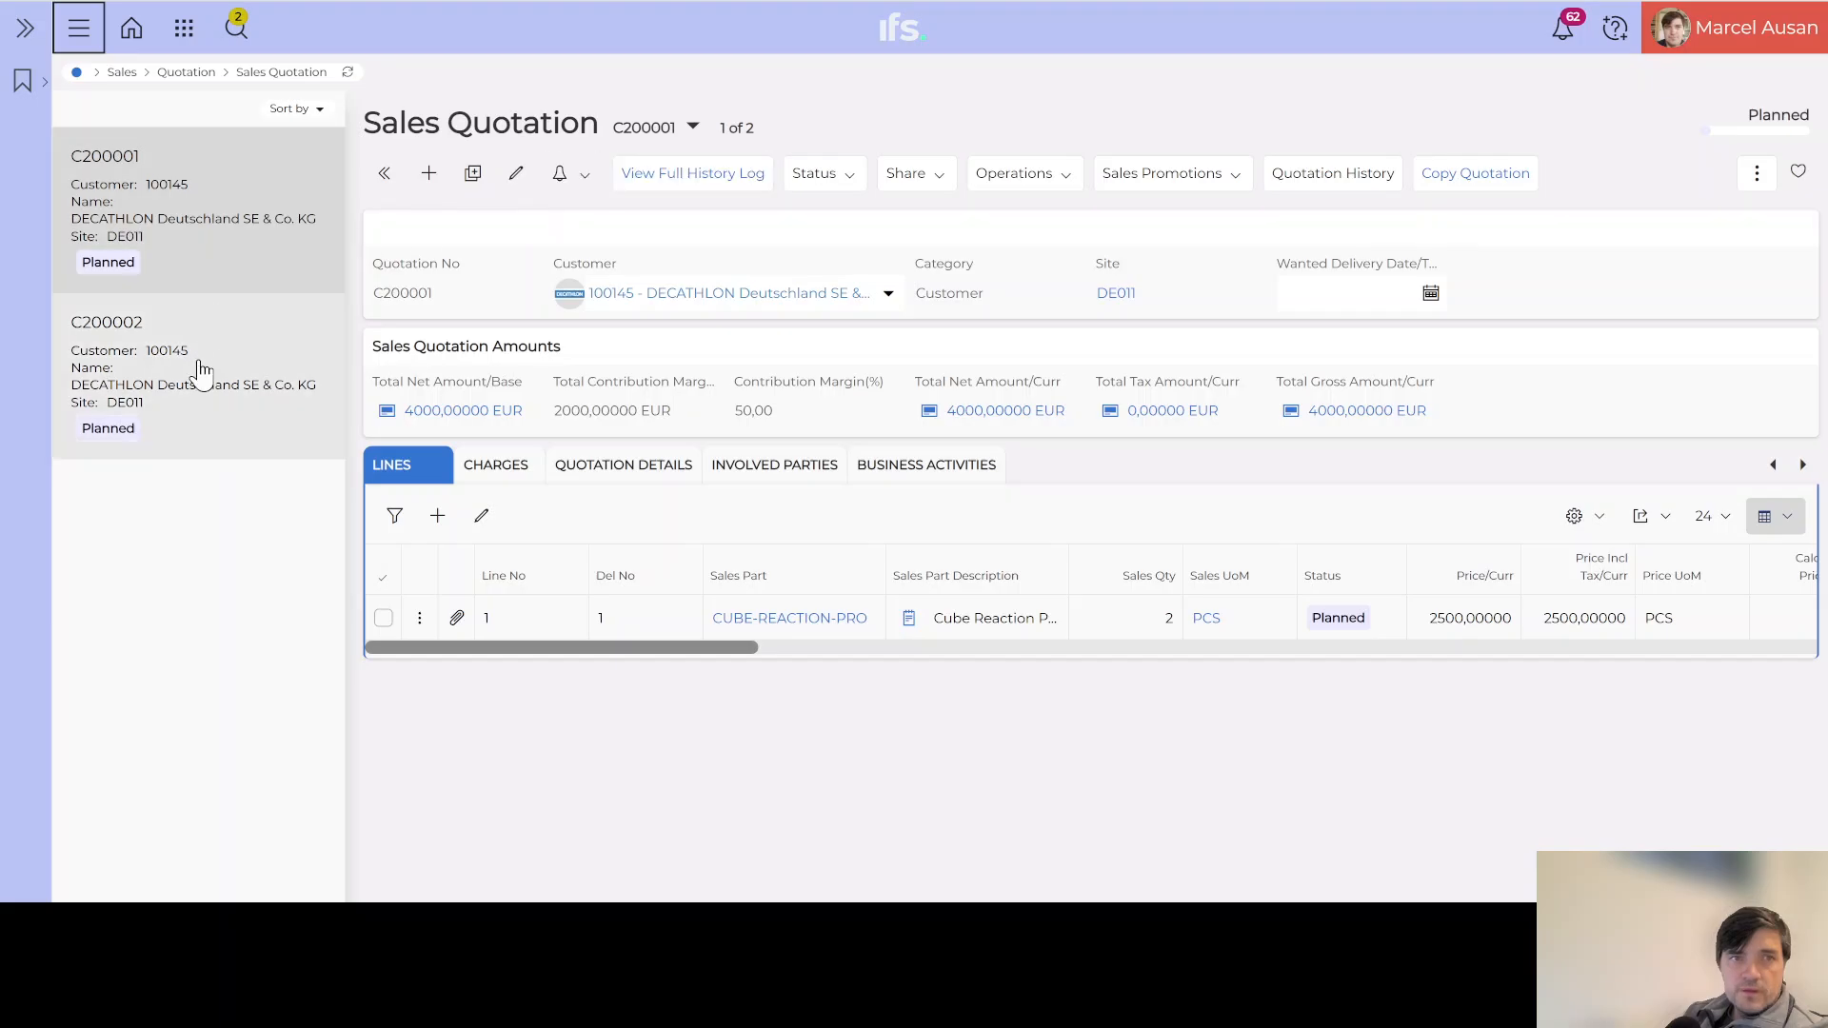
{"action": "left_click", "coordinate": [108, 331]}
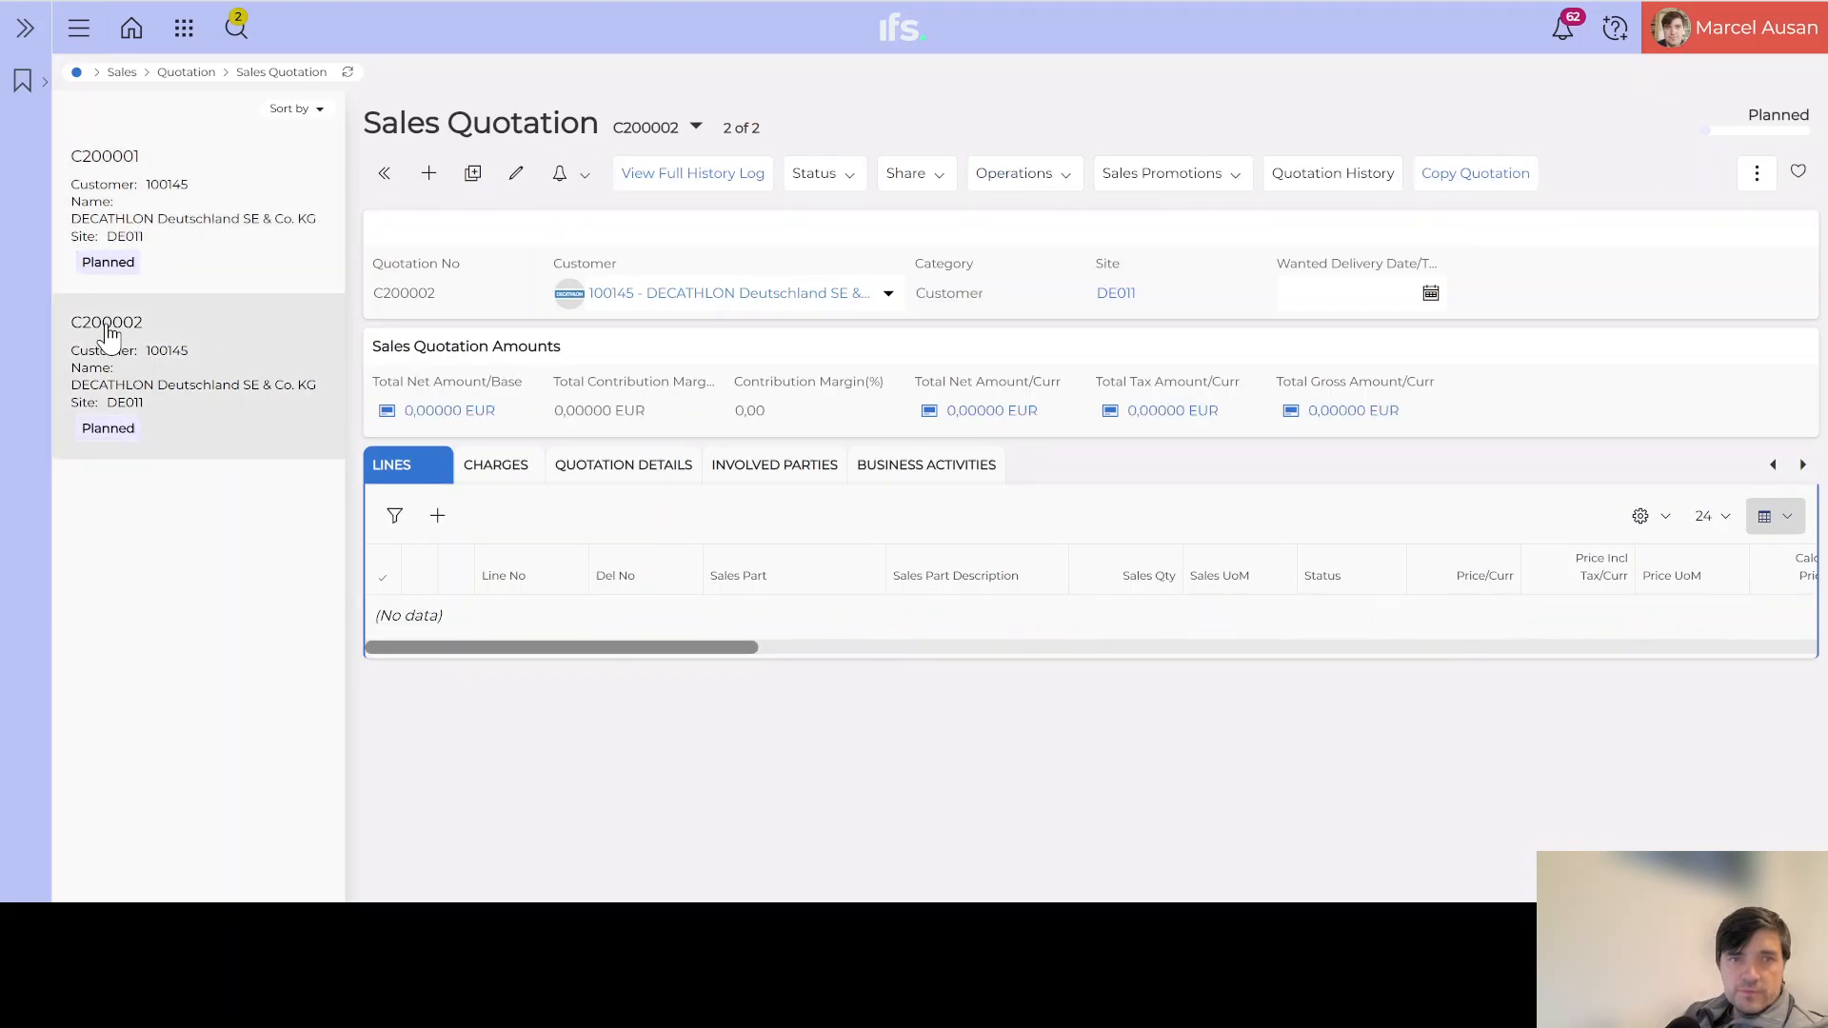
{"action": "left_click", "coordinate": [601, 472]}
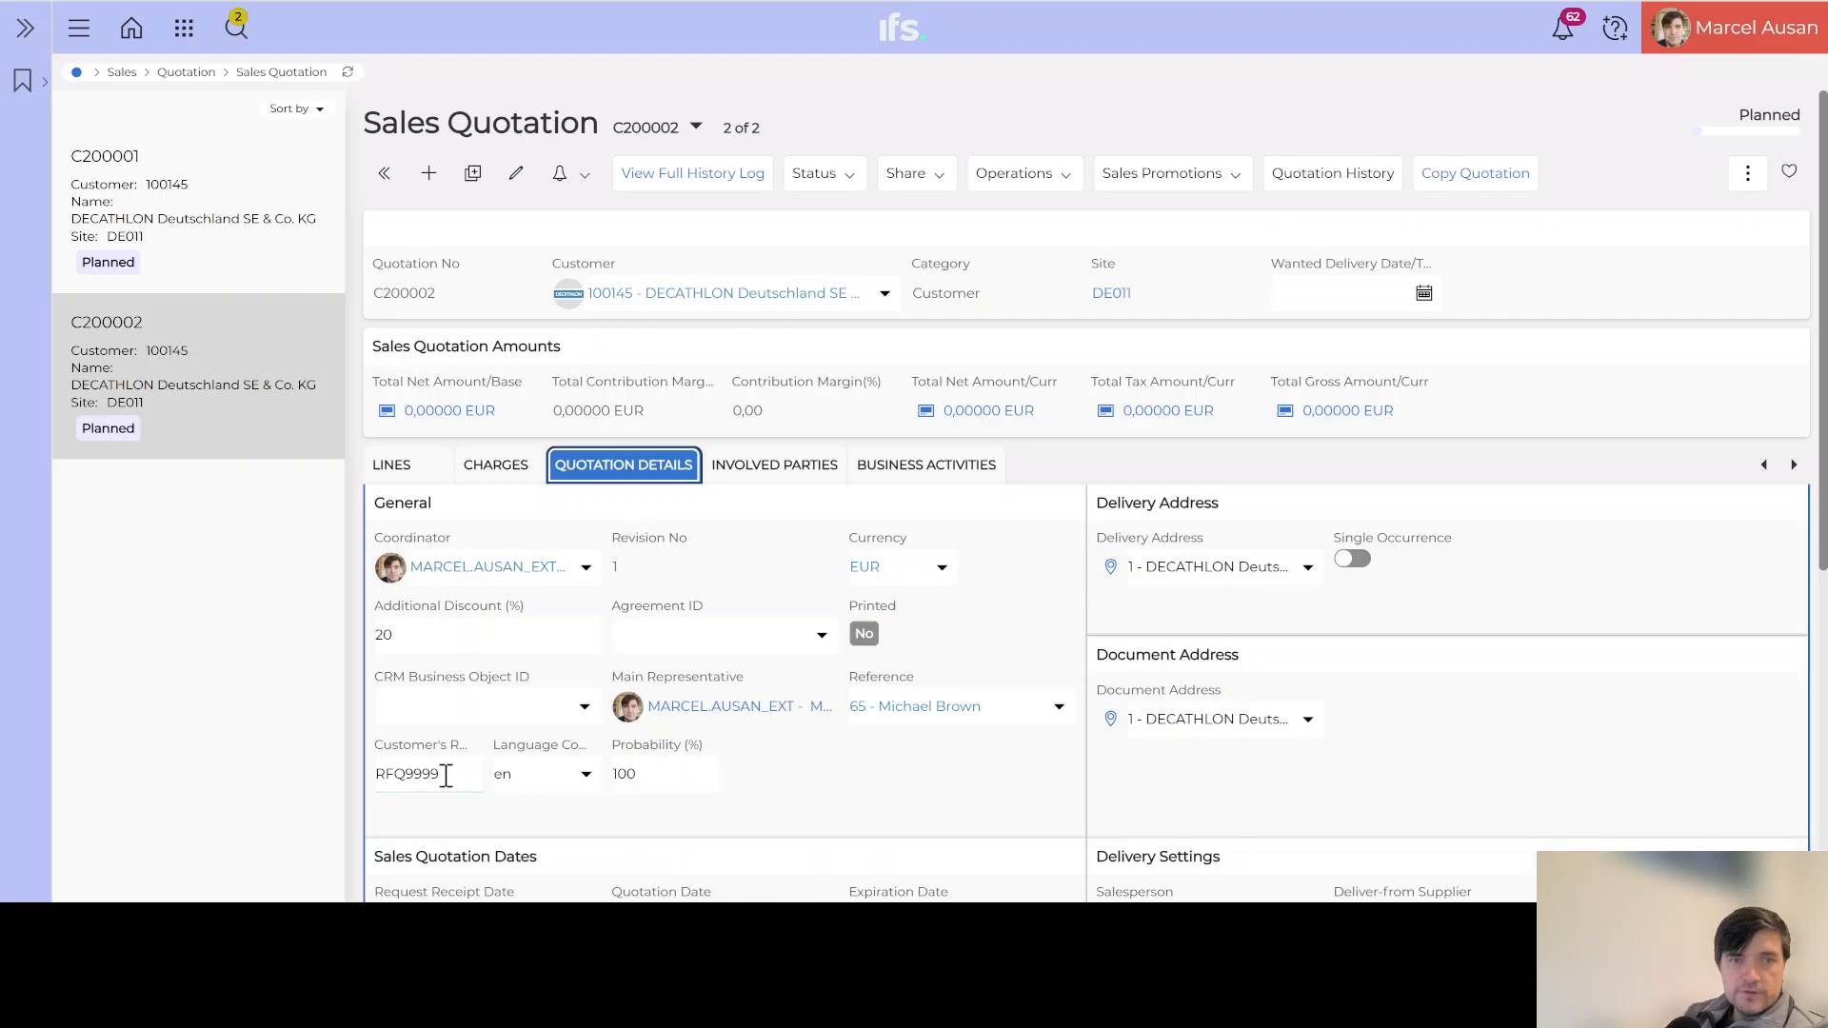
Step: Change the quotation's Probability from 100 to 30
{"action": "left_click", "coordinate": [657, 779]}
{"action": "double_click", "coordinate": [620, 774]}
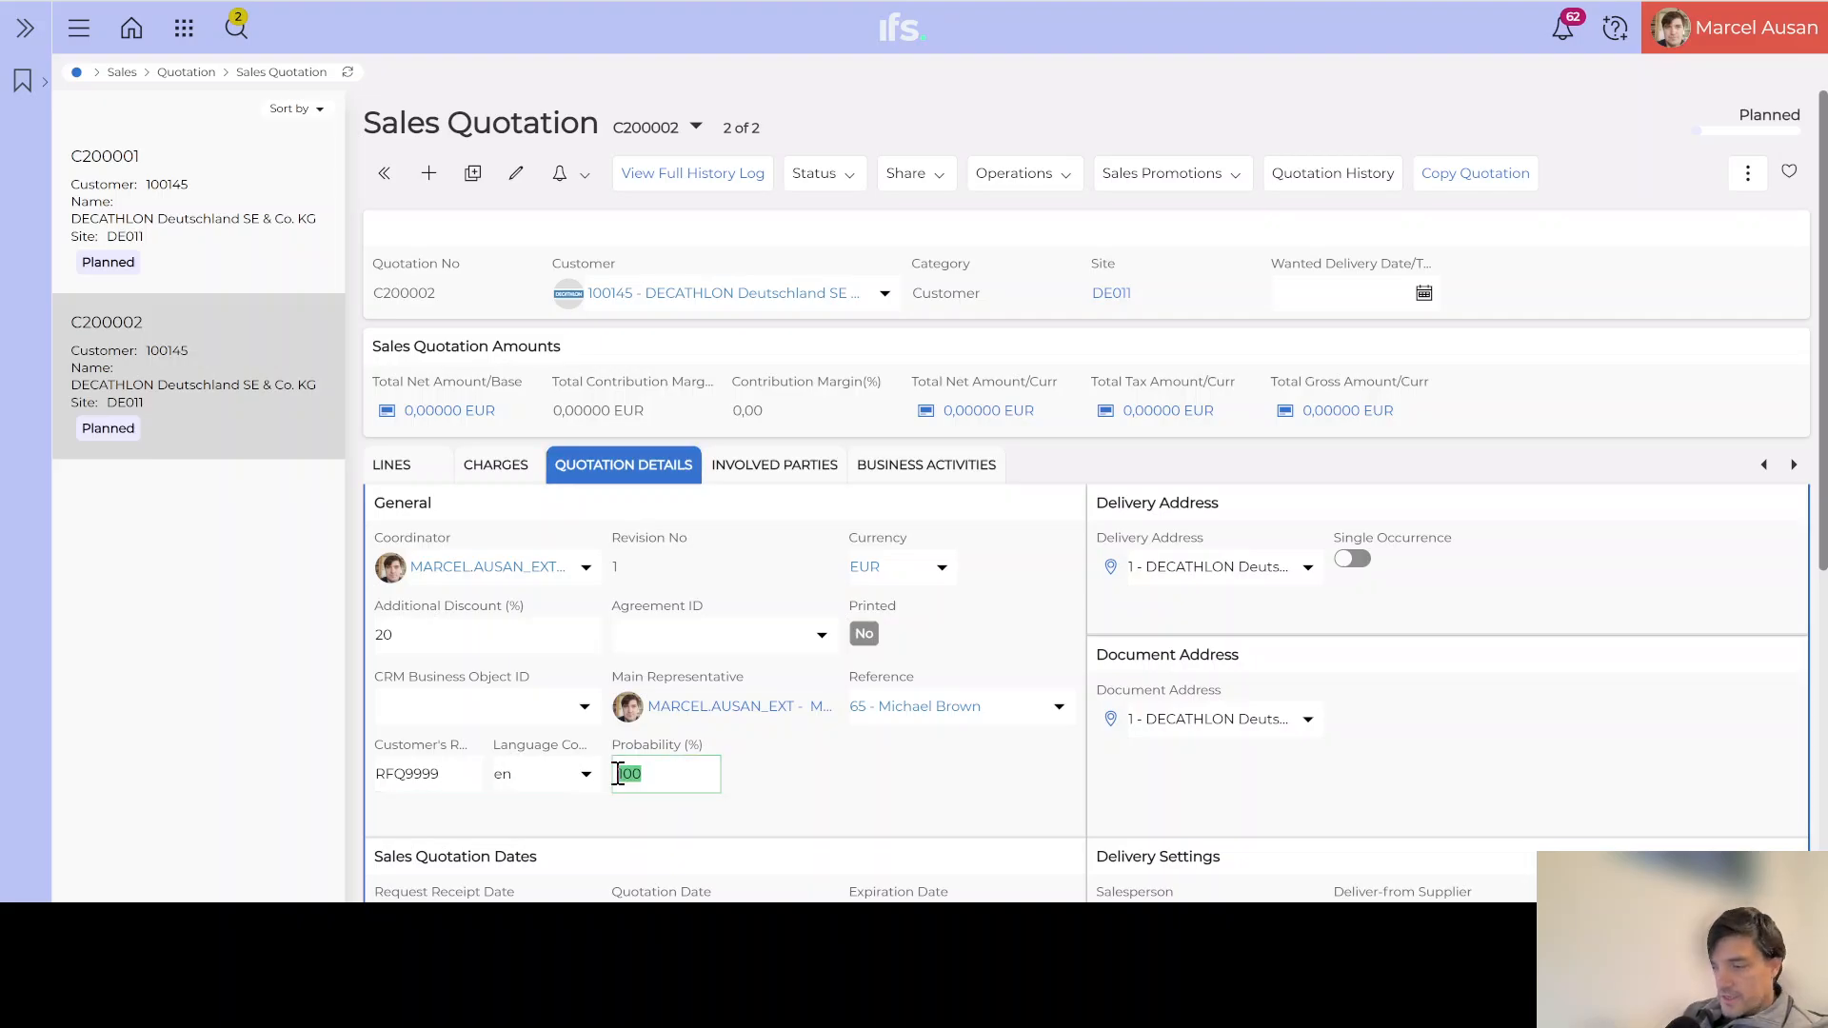
{"action": "type", "text": "30"}
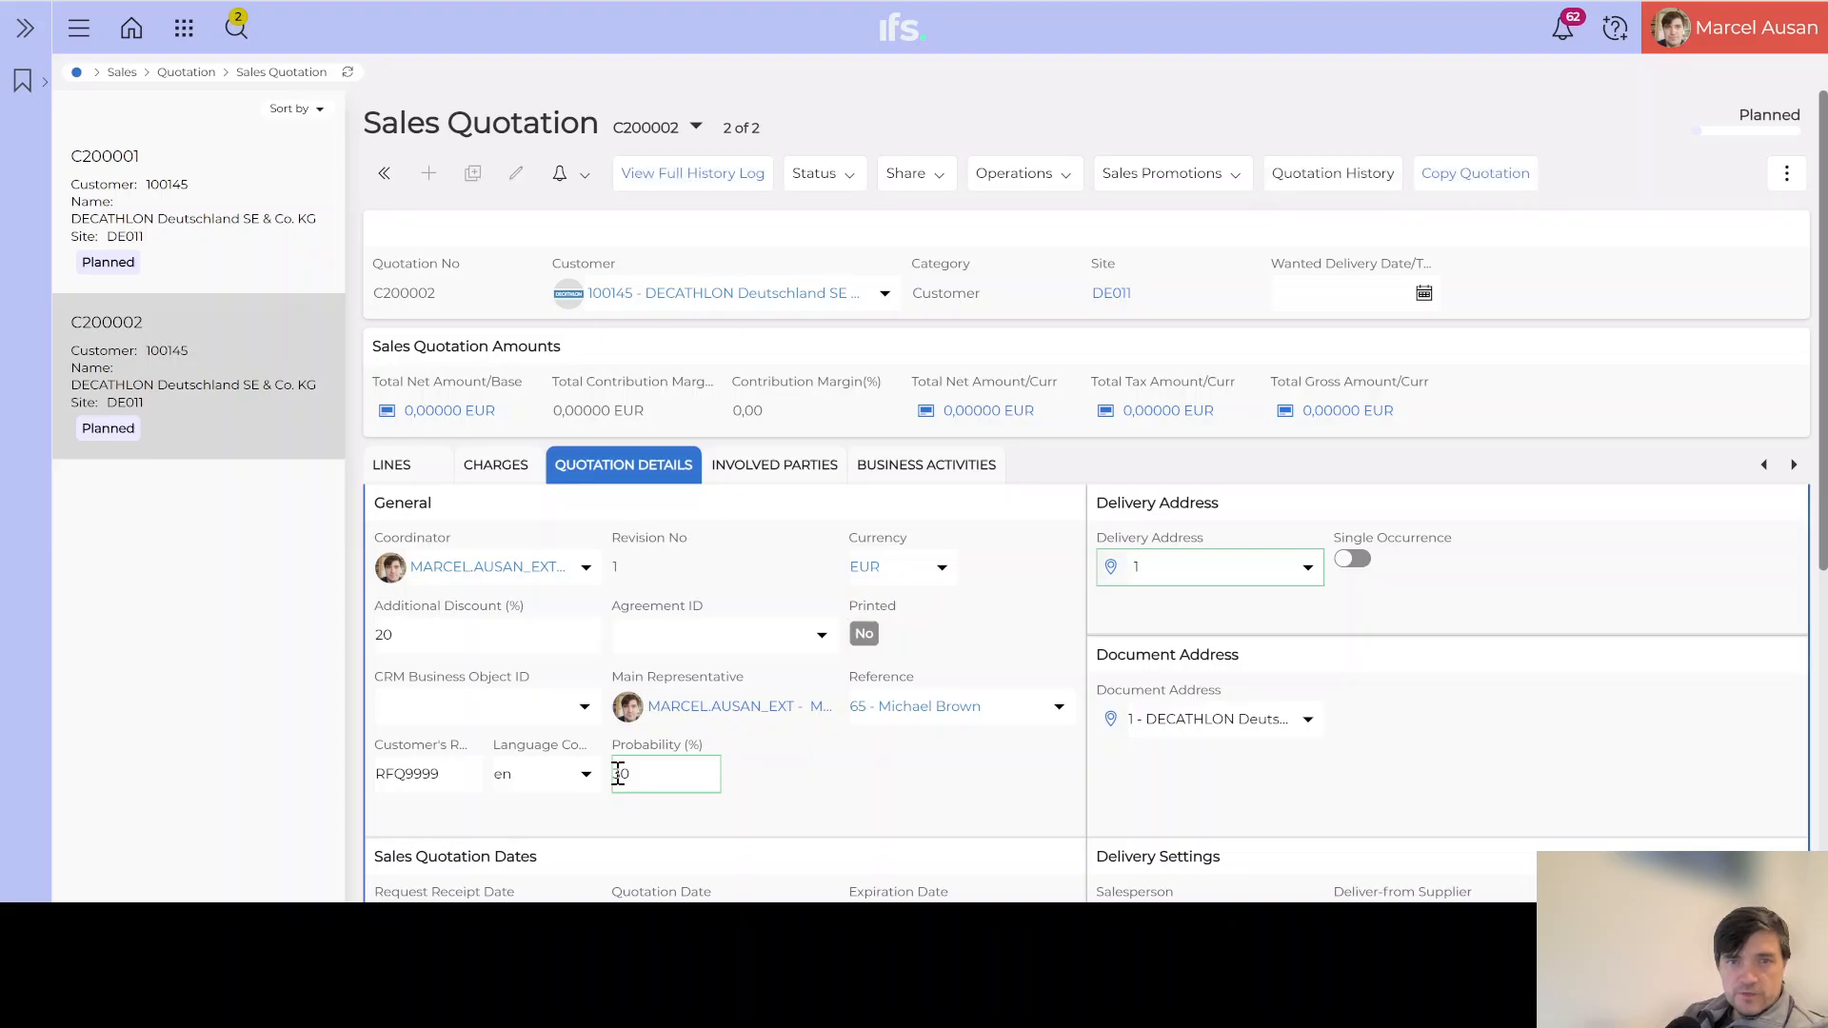
{"action": "key", "text": "Return"}
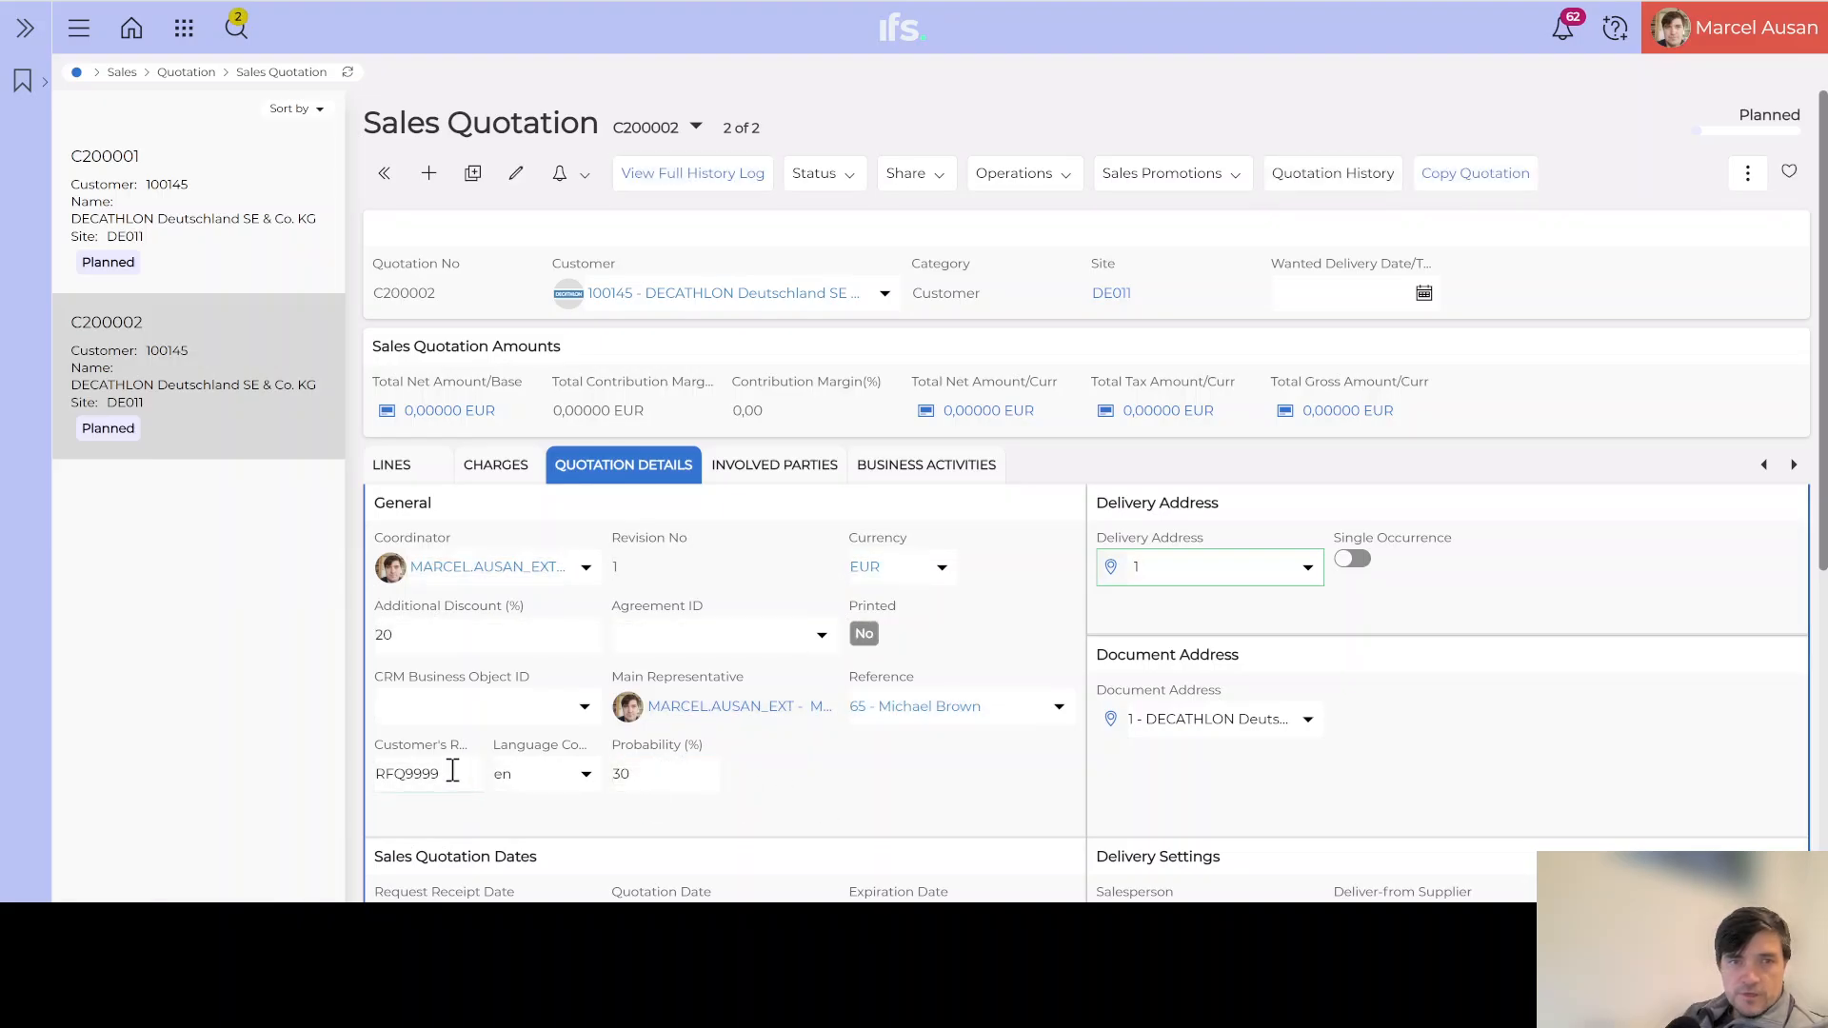
Step: Clear the Customer's Reference RFQ9999, save, and run View Full History Log for C200002
{"action": "left_click", "coordinate": [450, 771]}
{"action": "double_click", "coordinate": [450, 771]}
{"action": "key", "text": "BackSpace"}
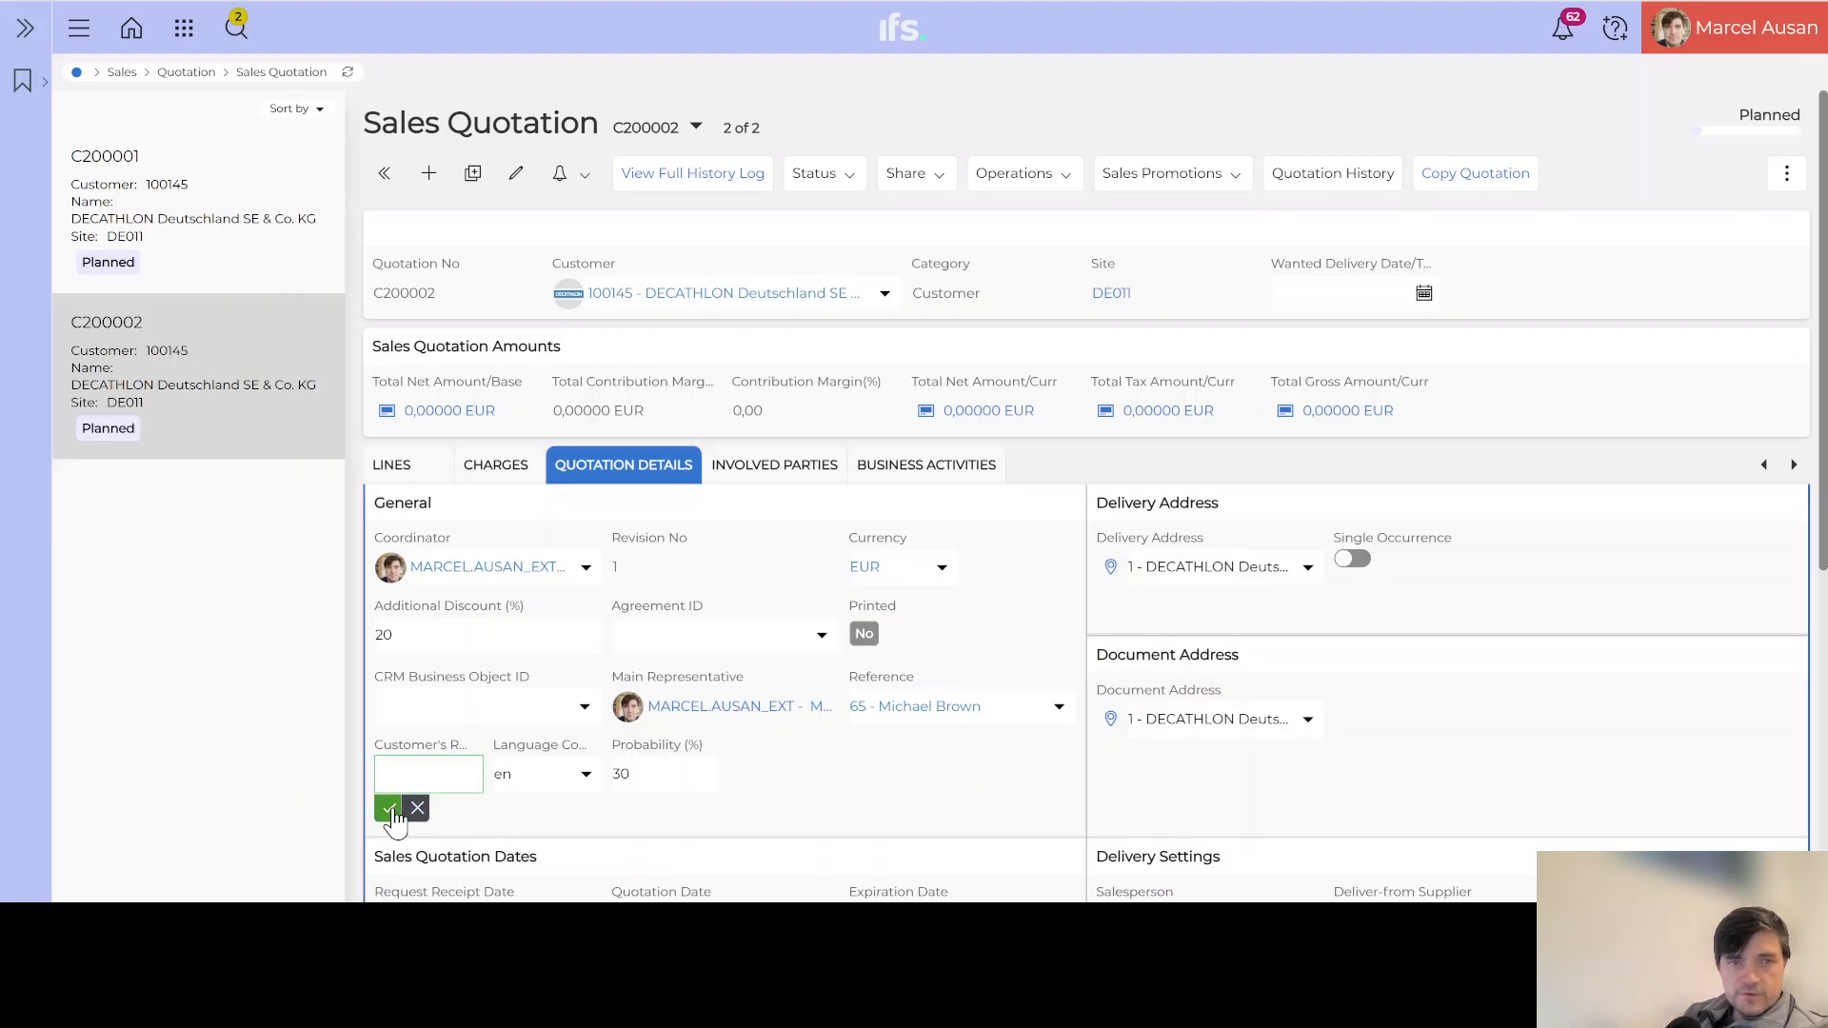
{"action": "left_click", "coordinate": [812, 786]}
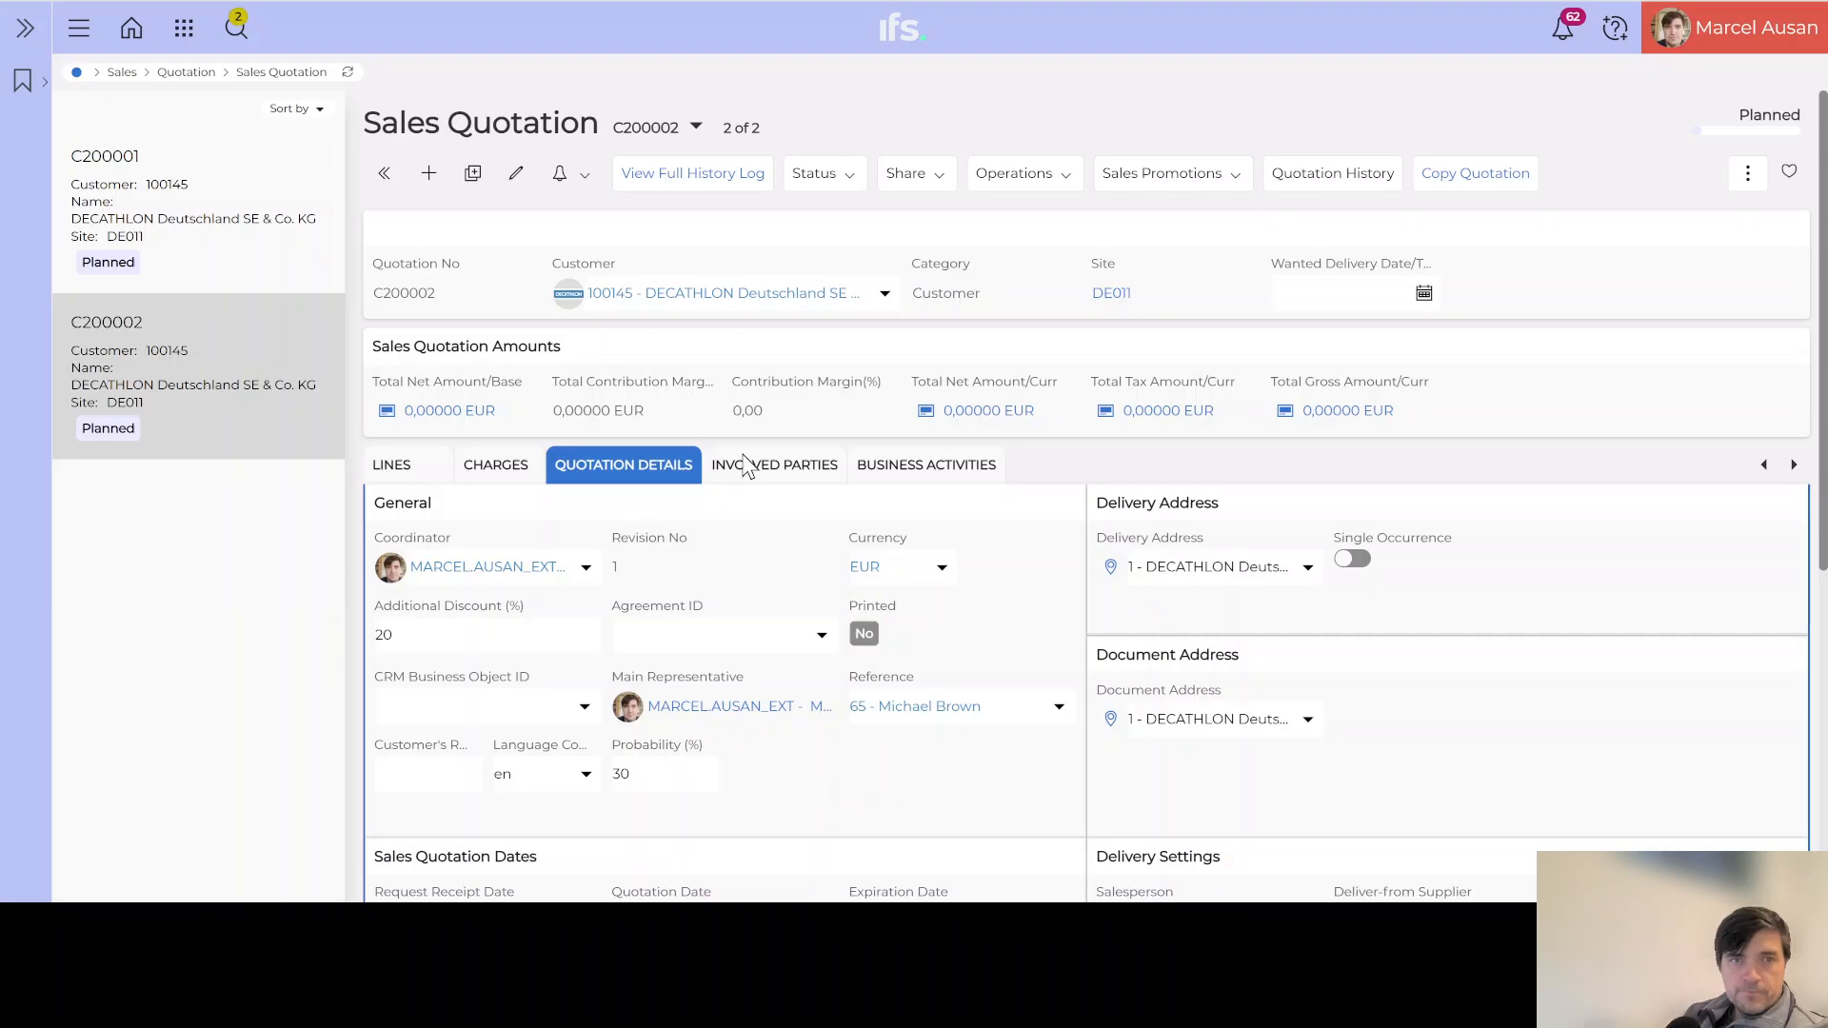
{"action": "left_click", "coordinate": [720, 183]}
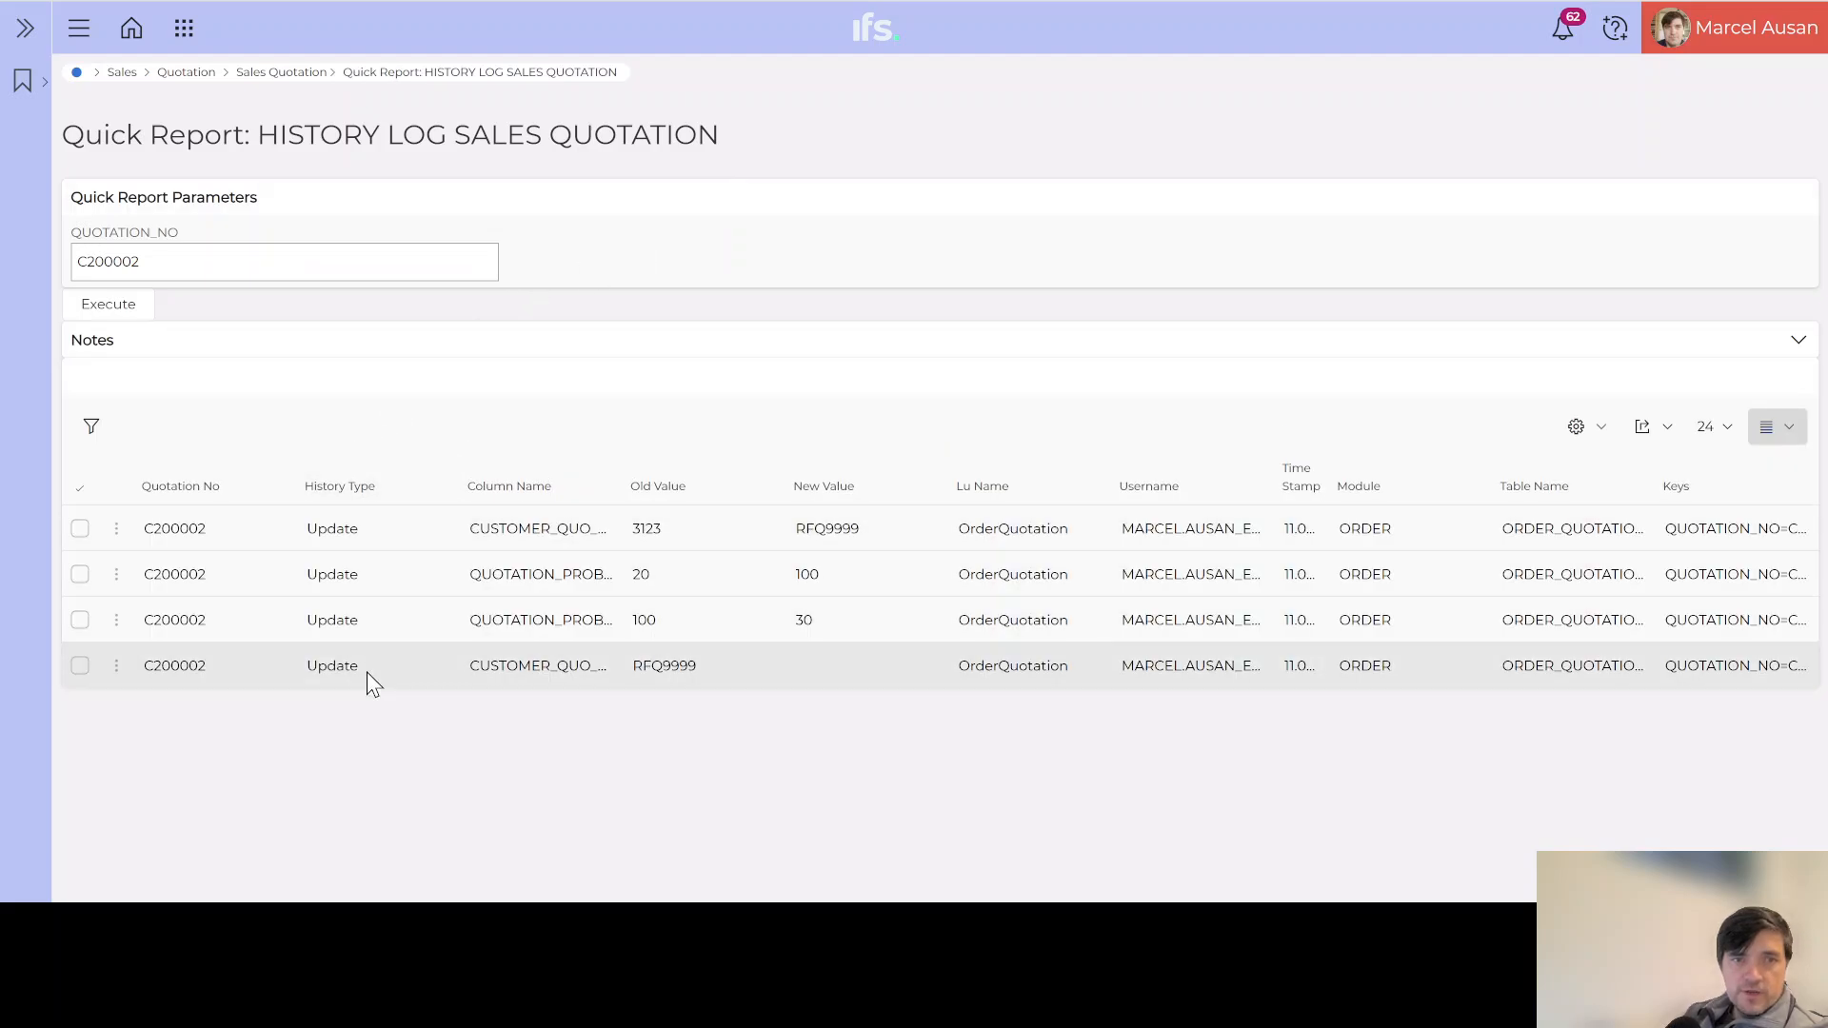
Step: Show the history log in Table View and tick the probability-30 and customer-reference change rows before going back
{"action": "left_click", "coordinate": [1781, 428]}
{"action": "left_click", "coordinate": [1773, 465]}
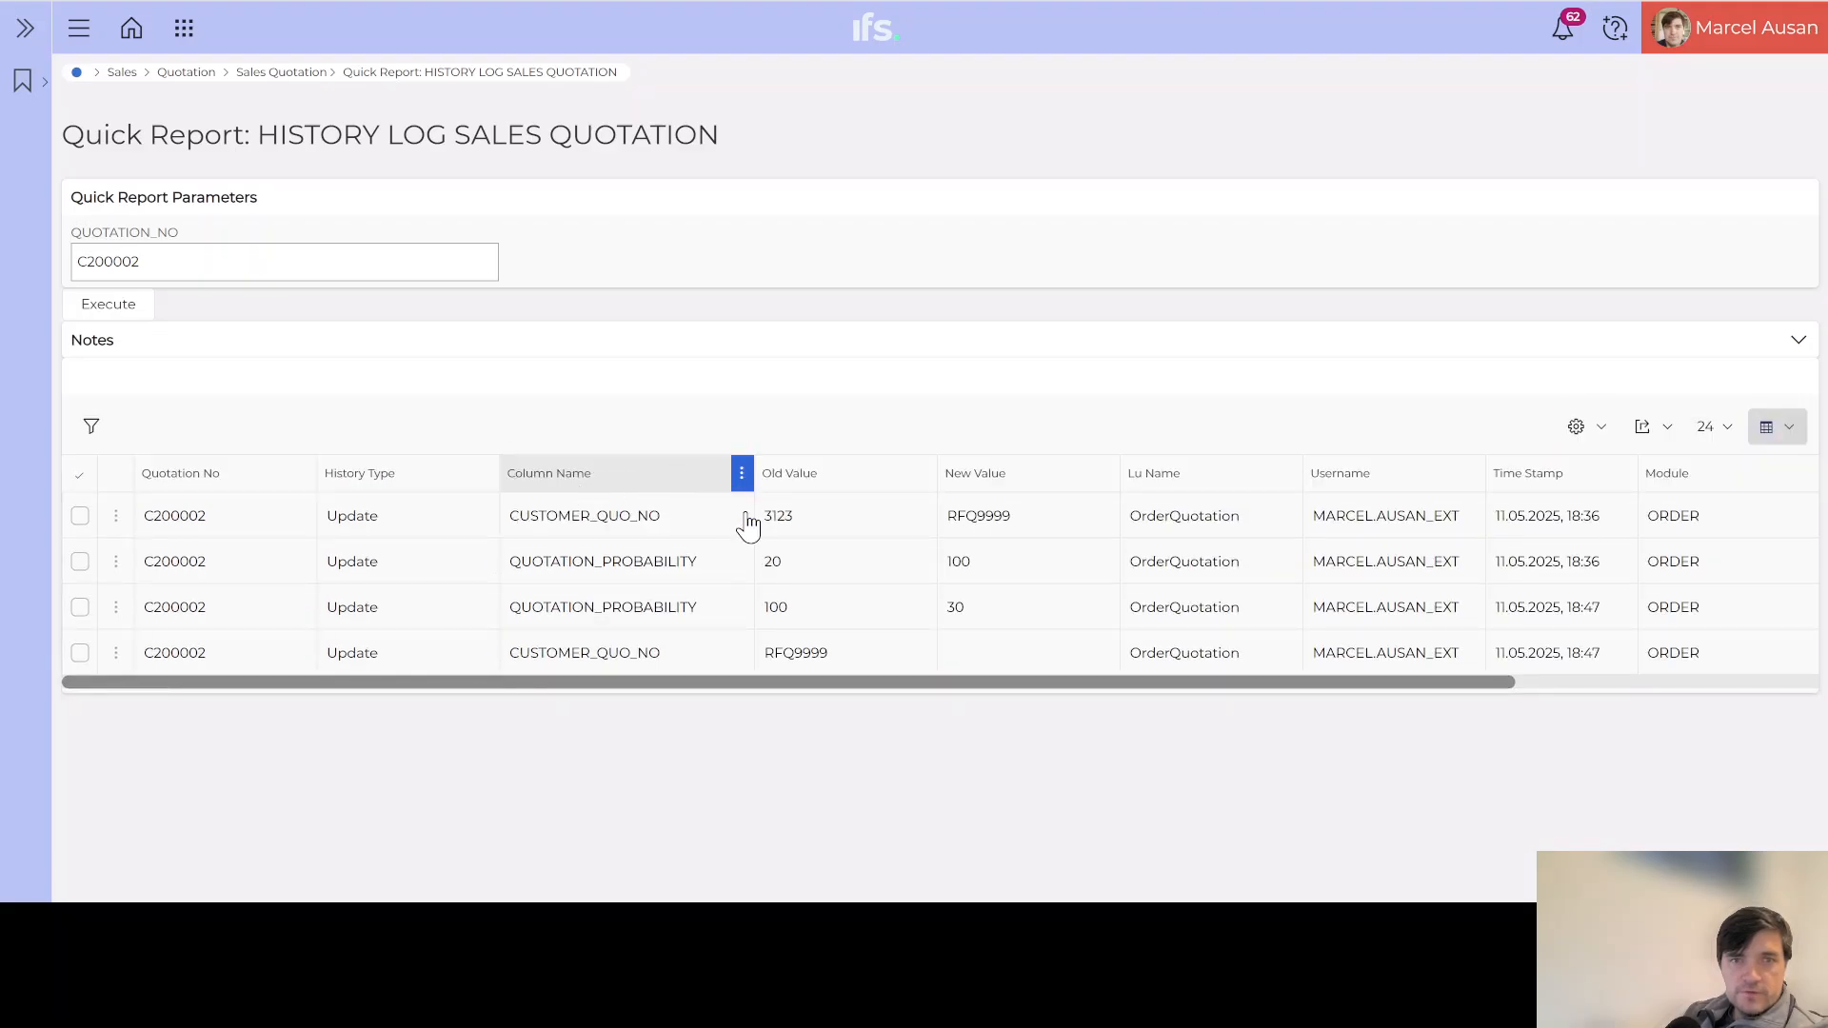
{"action": "left_click", "coordinate": [79, 654]}
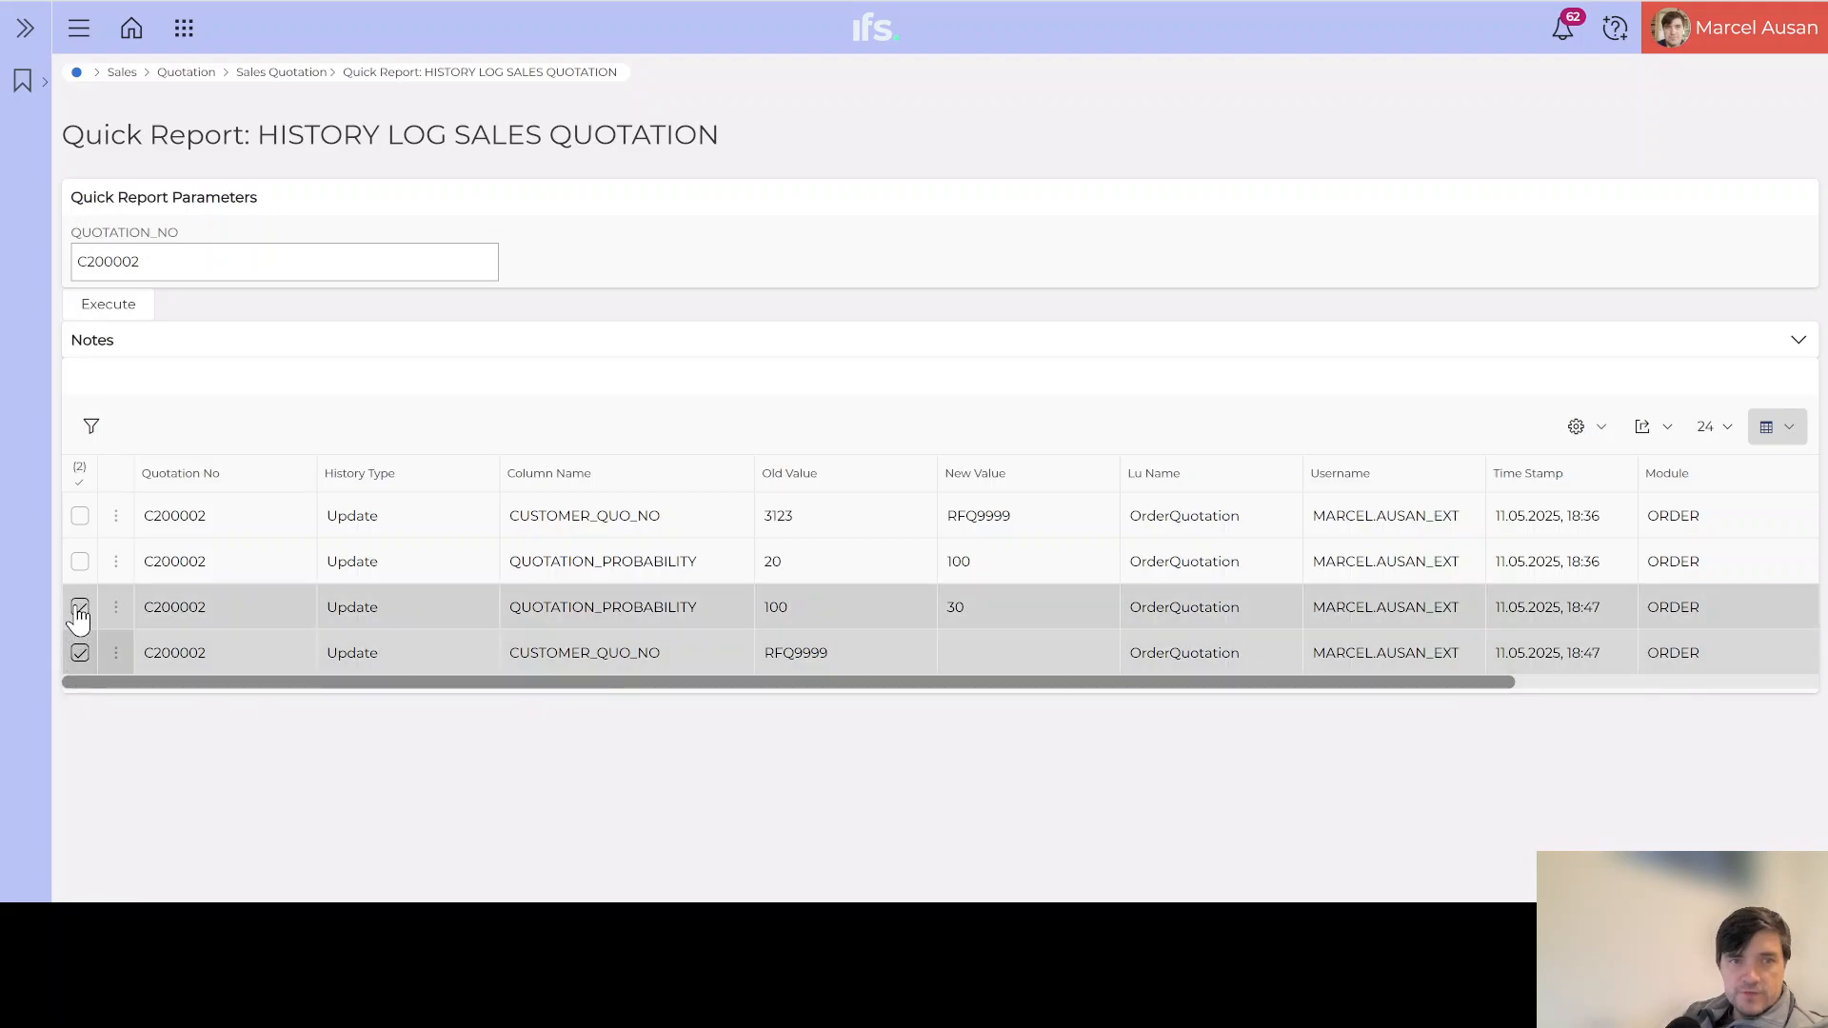
{"action": "left_click", "coordinate": [79, 607]}
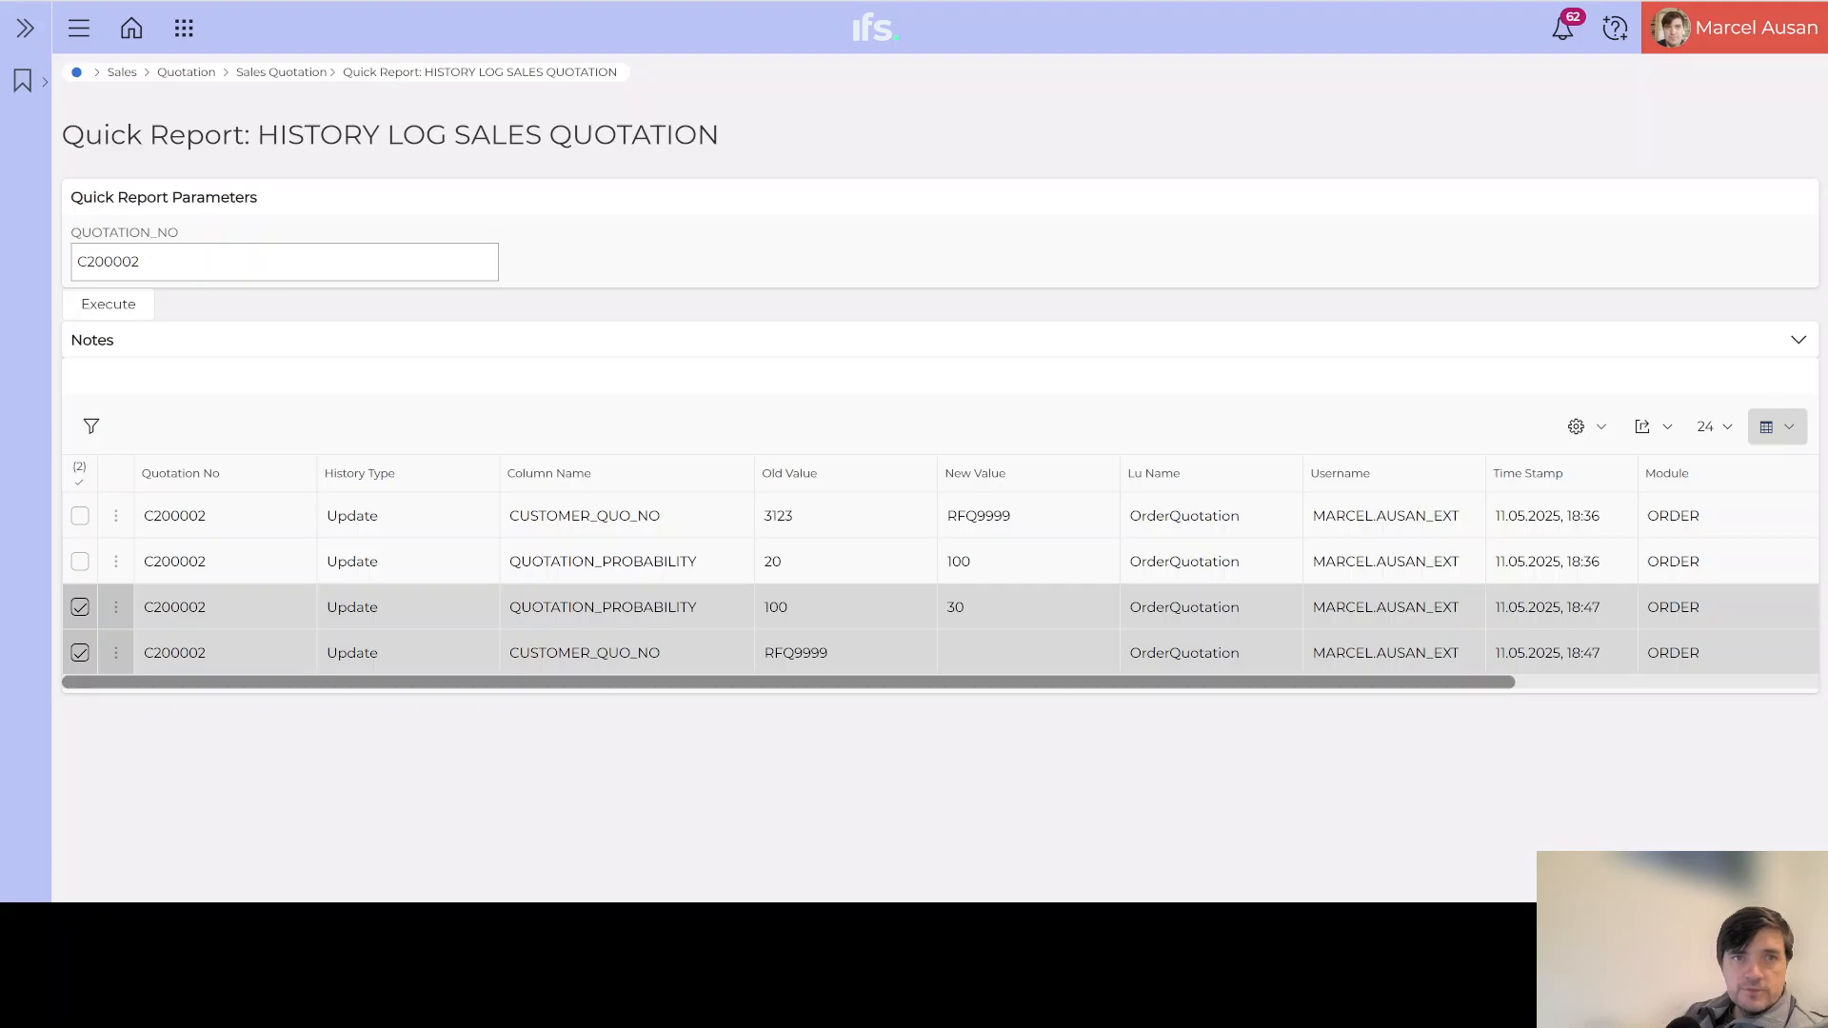
{"action": "key", "text": "alt+Left"}
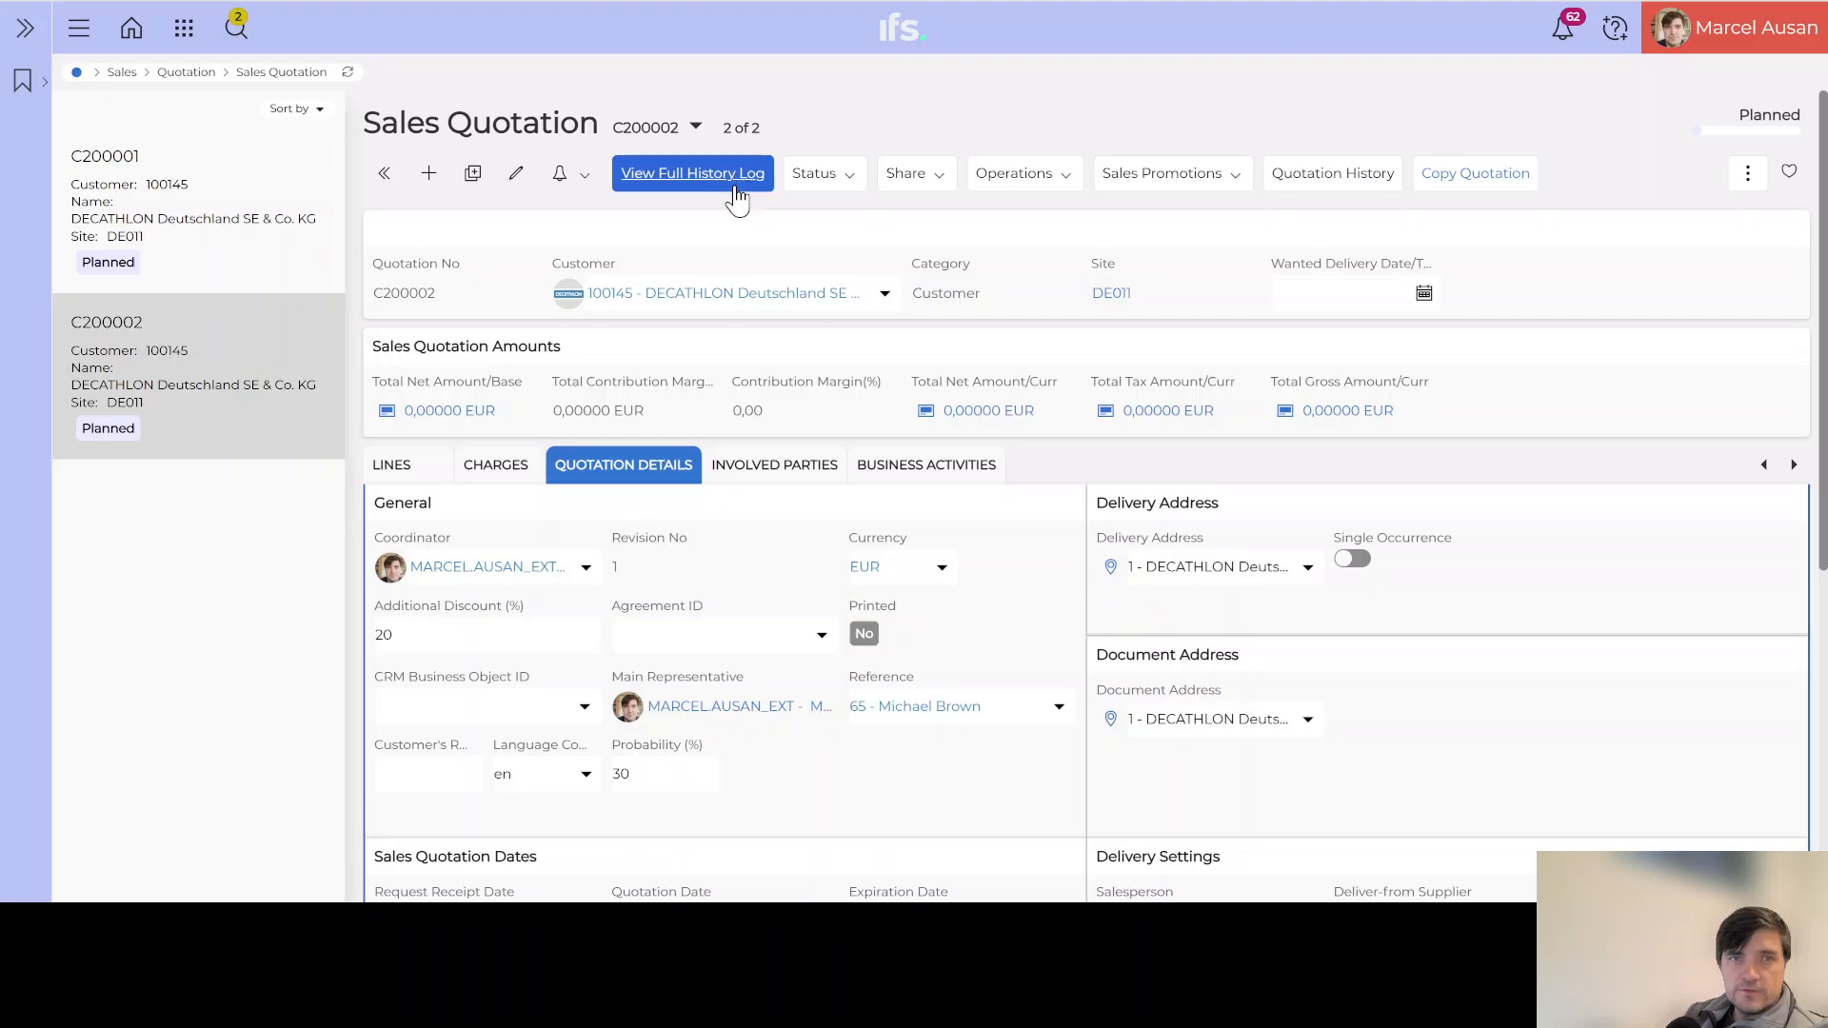
Step: Run View Full History Log for quotation C200001, which returns no data, then go back
{"action": "left_click", "coordinate": [164, 245]}
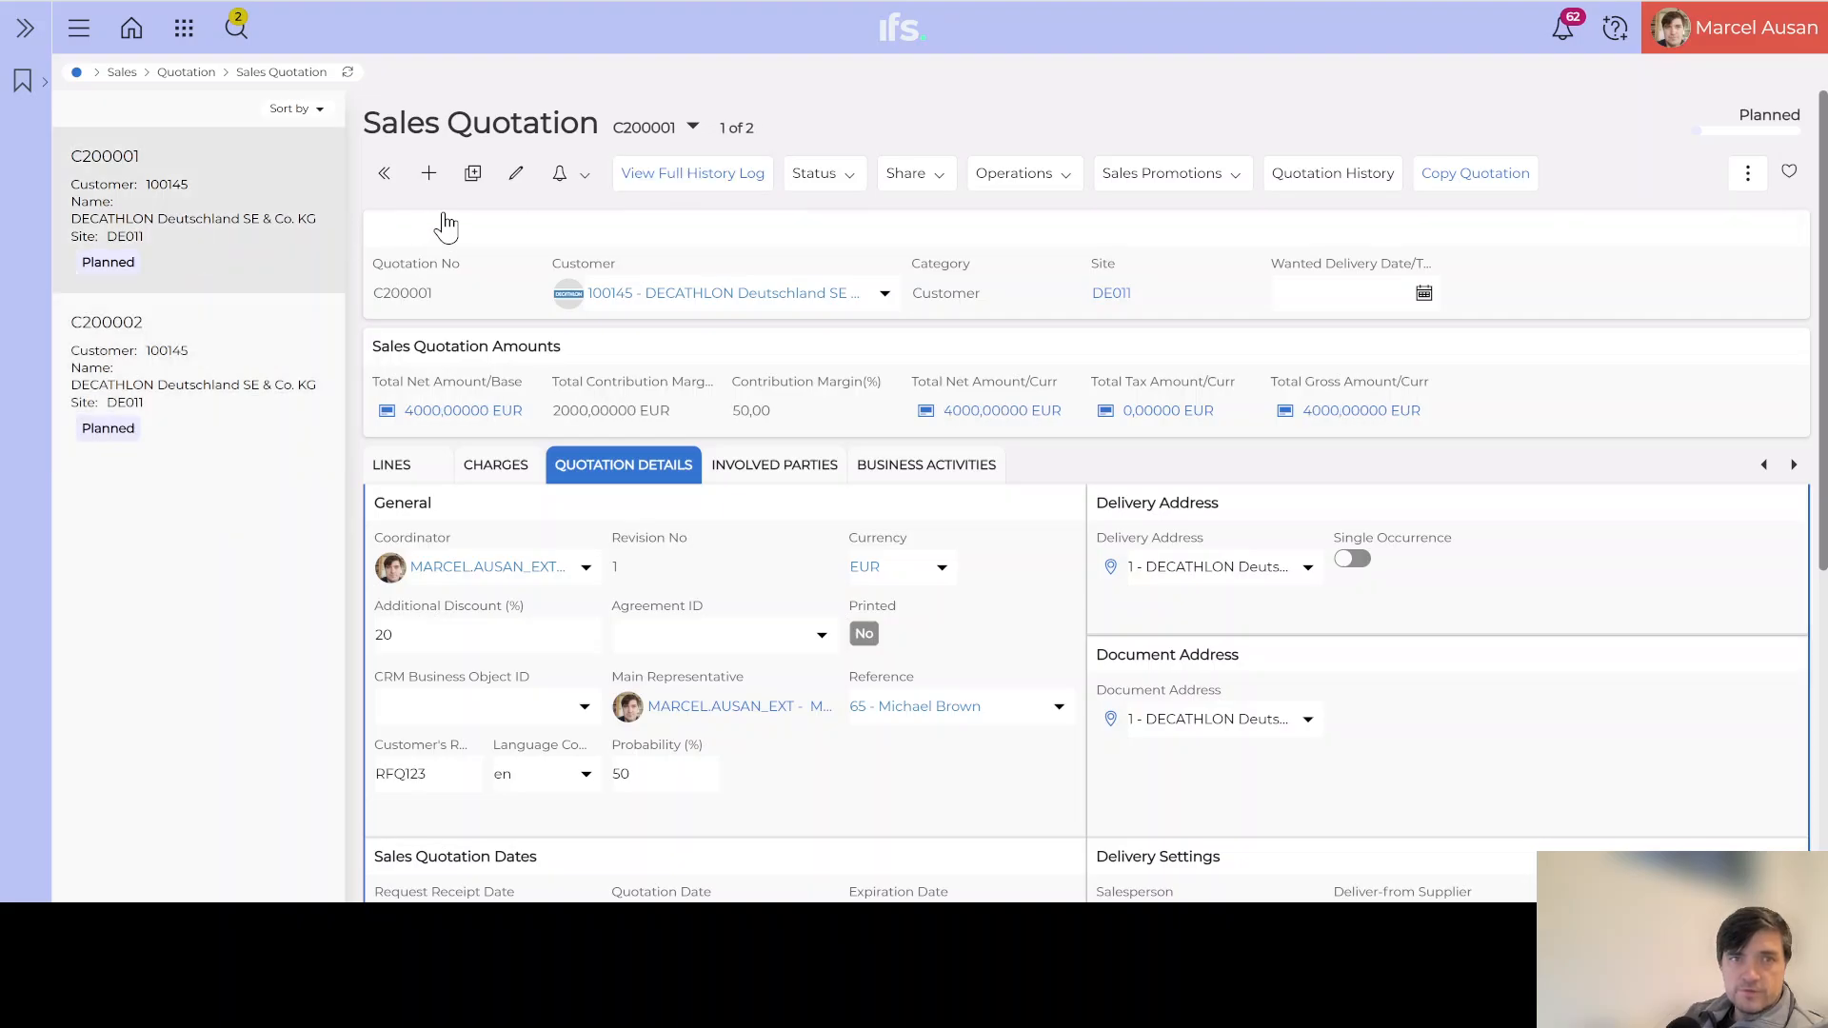
{"action": "left_click", "coordinate": [745, 178]}
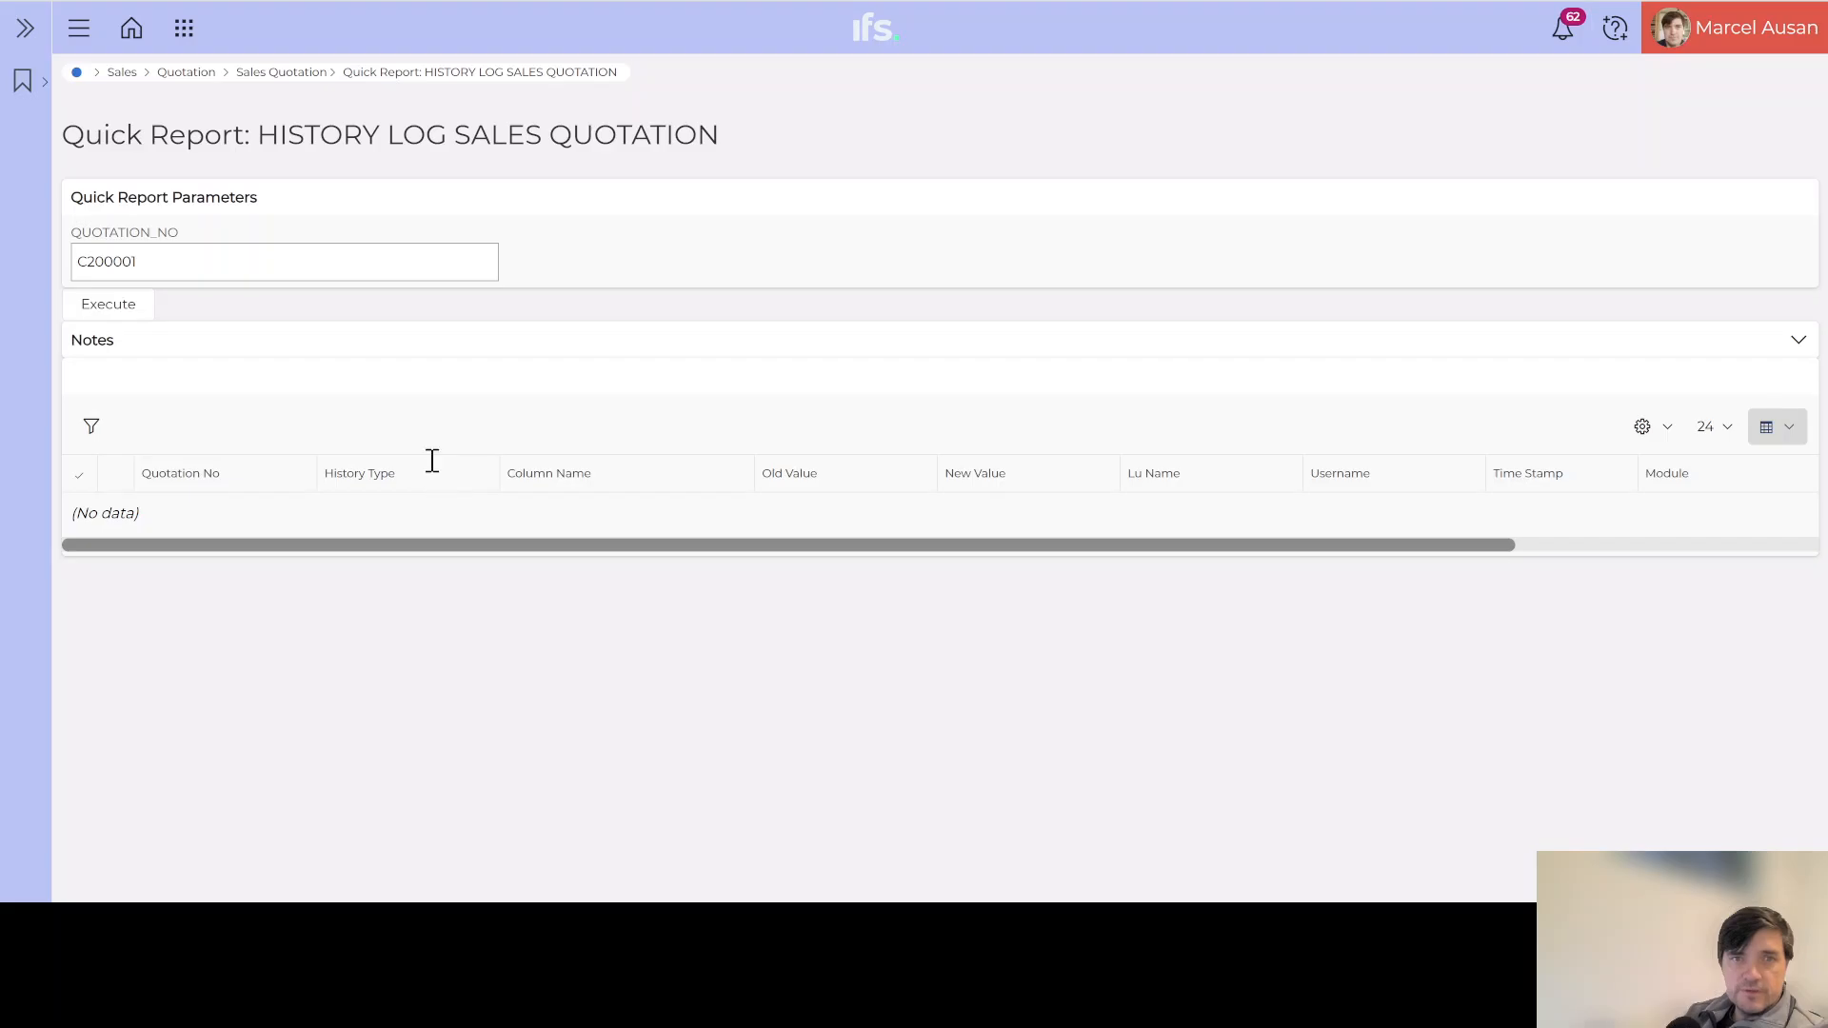
{"action": "key", "text": "alt+Left"}
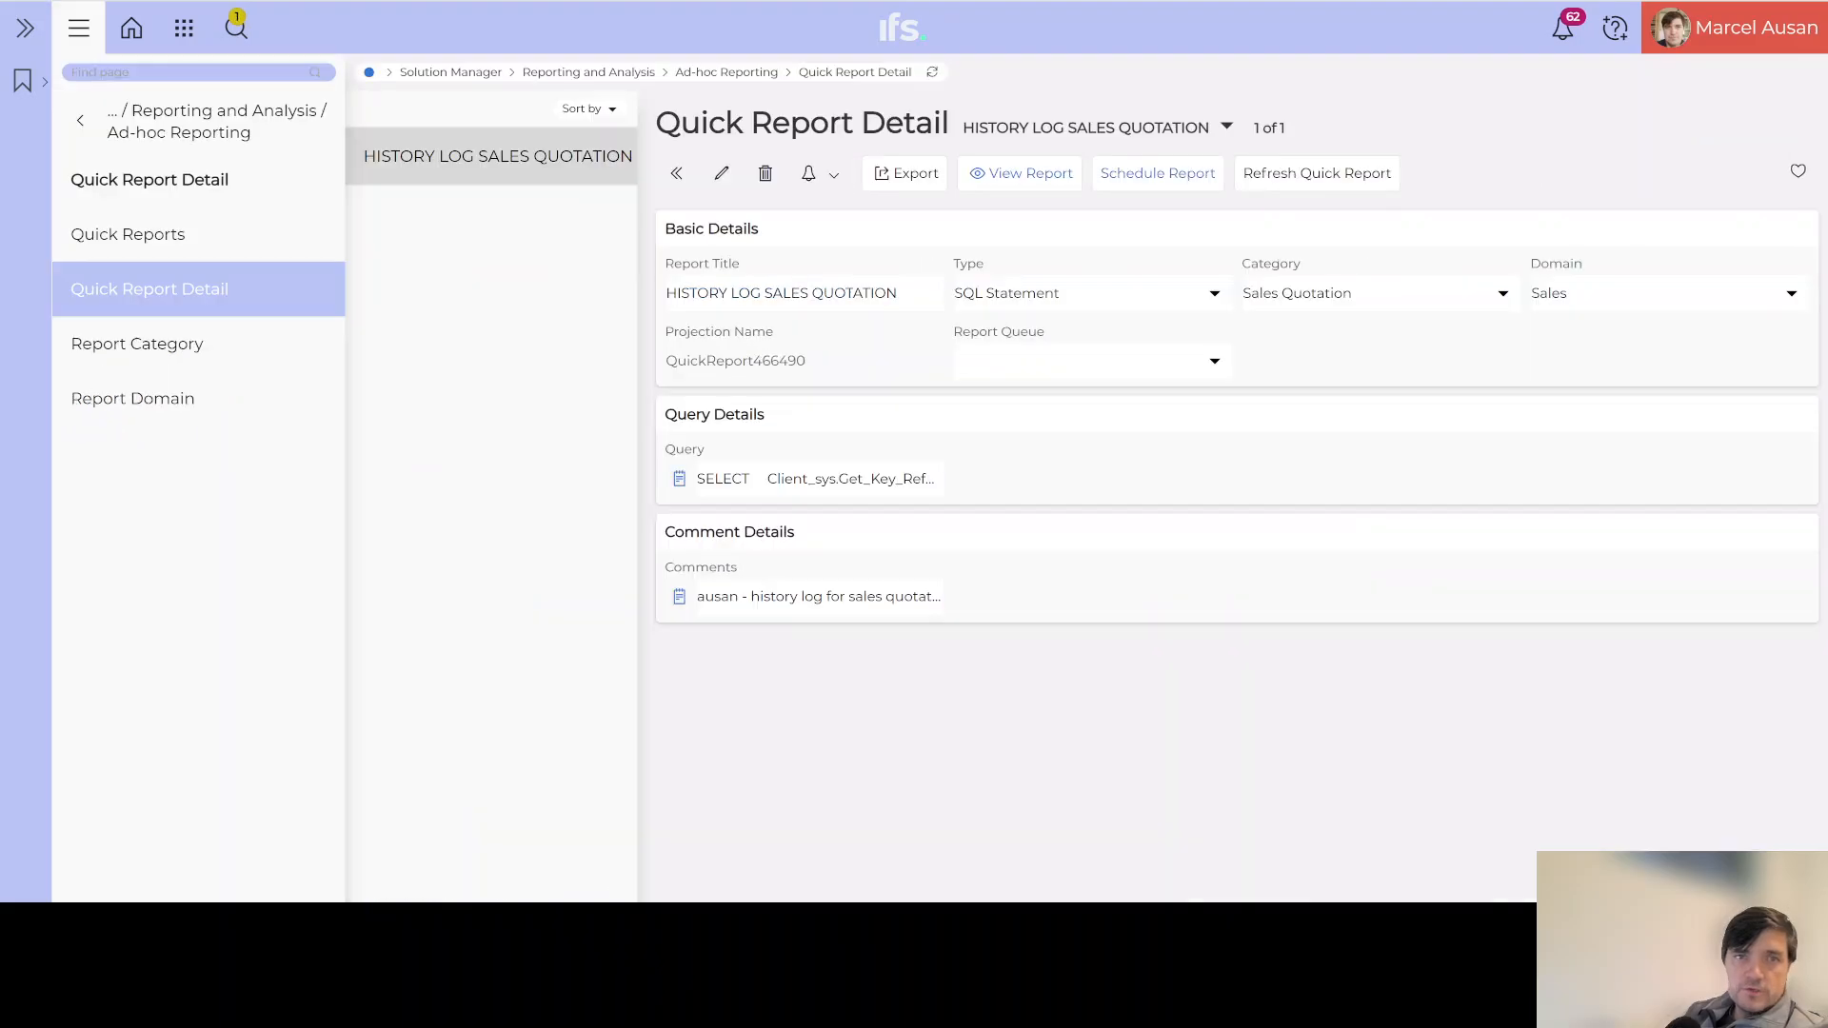
Step: Inspect the HISTORY LOG SALES QUOTATION report's full SQL query, then close the query view
{"action": "left_click", "coordinate": [680, 479]}
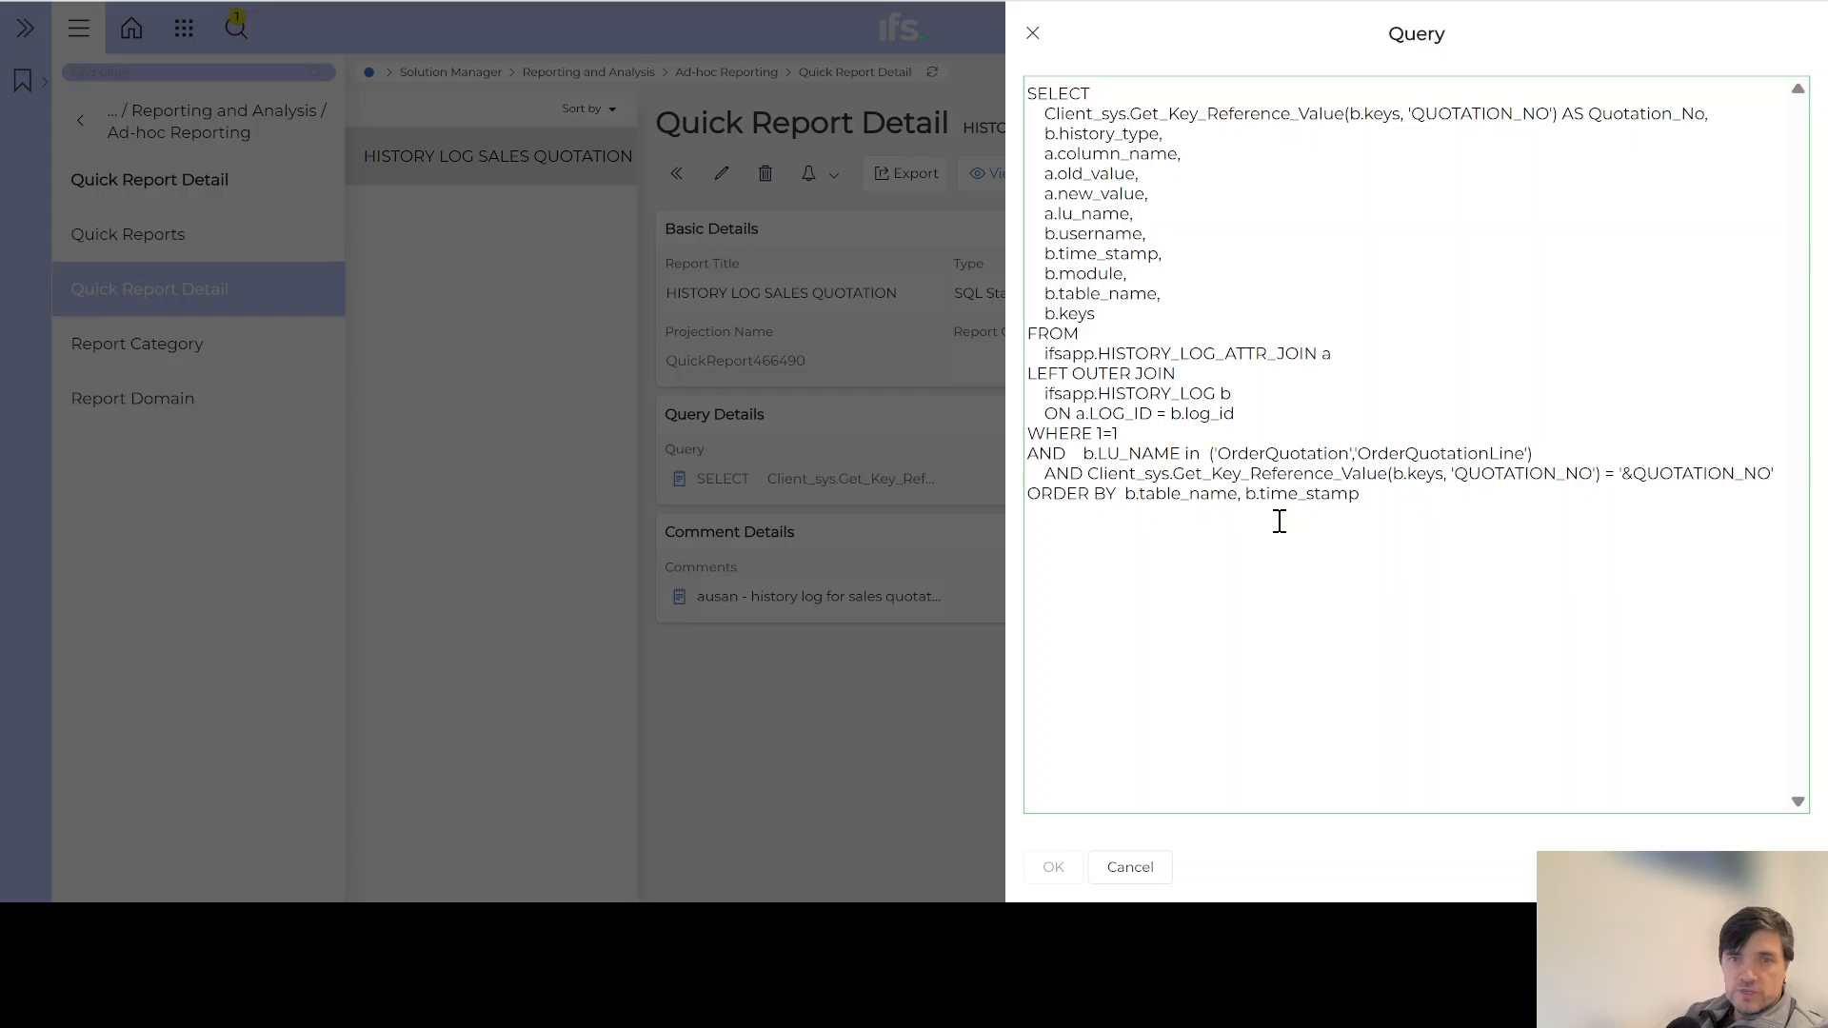
{"action": "left_click", "coordinate": [1033, 35]}
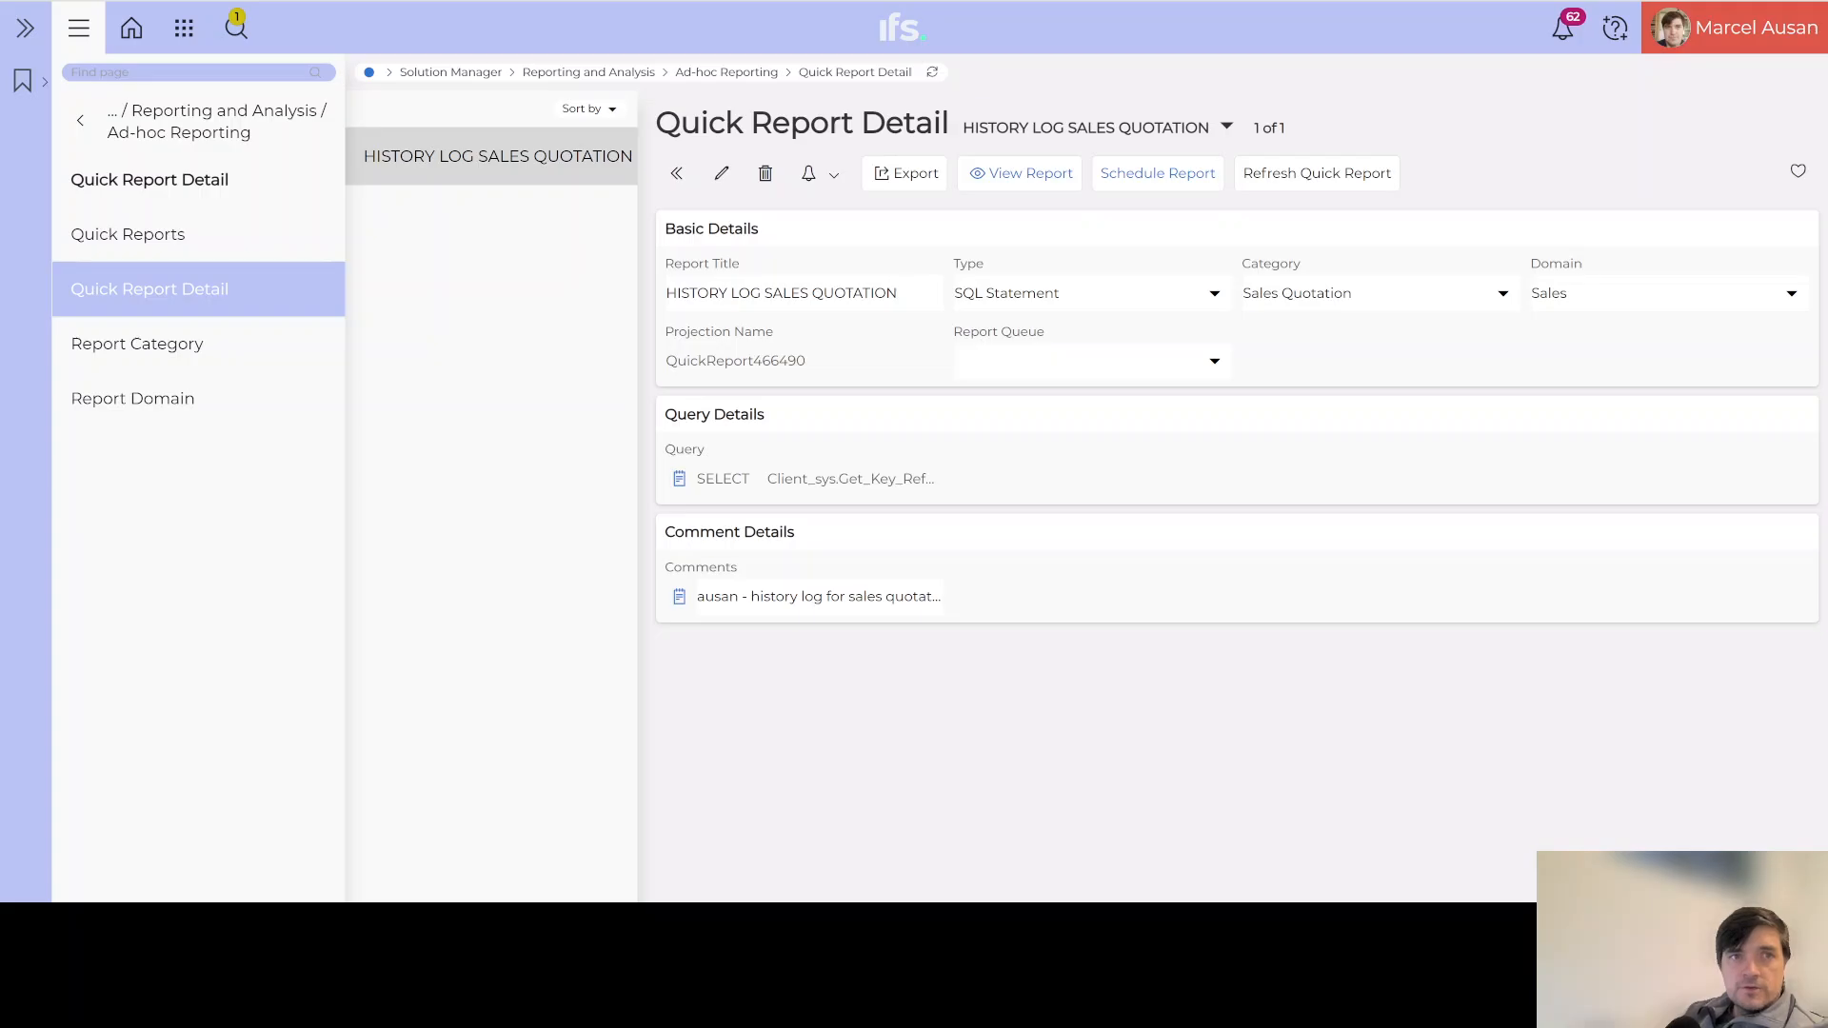